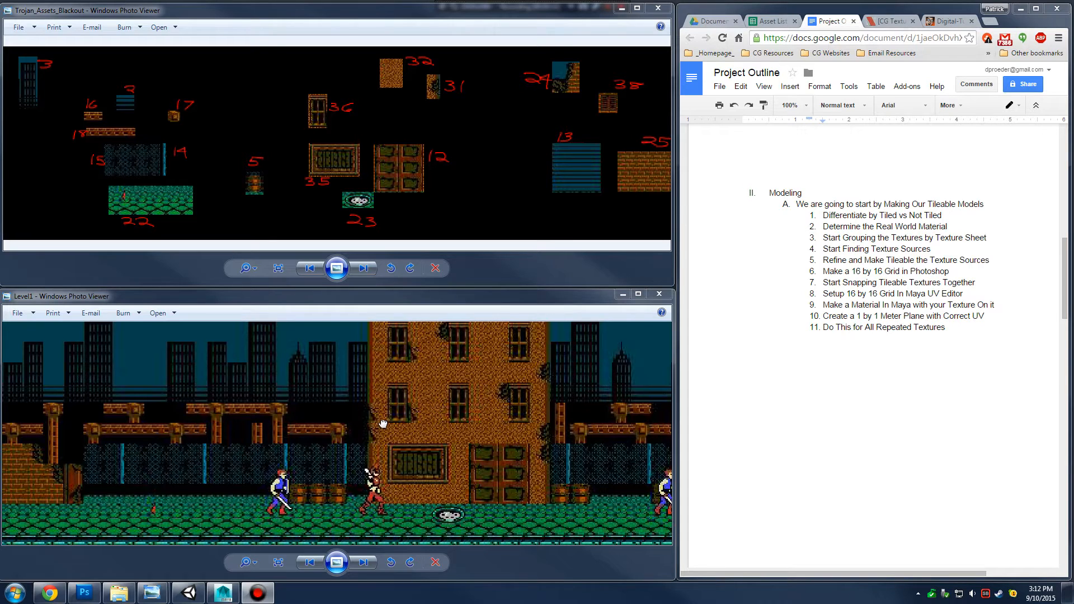
Survey the Level1 image from the first stucco building to the far end of the level and back to the start
left_click(428, 441)
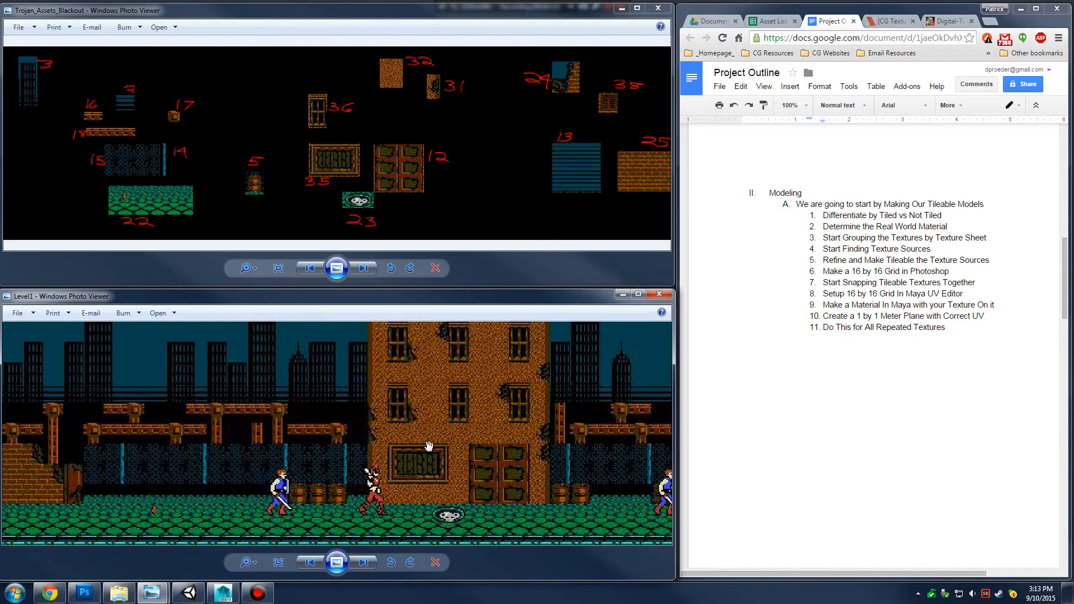
mouse_move(448, 444)
left_mouse_down()
mouse_move(248, 443)
mouse_move(267, 472)
left_mouse_up()
left_click_drag(559, 437, 257, 413)
left_click_drag(491, 411, 268, 405)
left_click_drag(550, 411, 247, 414)
left_click_drag(484, 421, 262, 415)
left_click_drag(422, 420, 227, 423)
left_click_drag(426, 448, 337, 463)
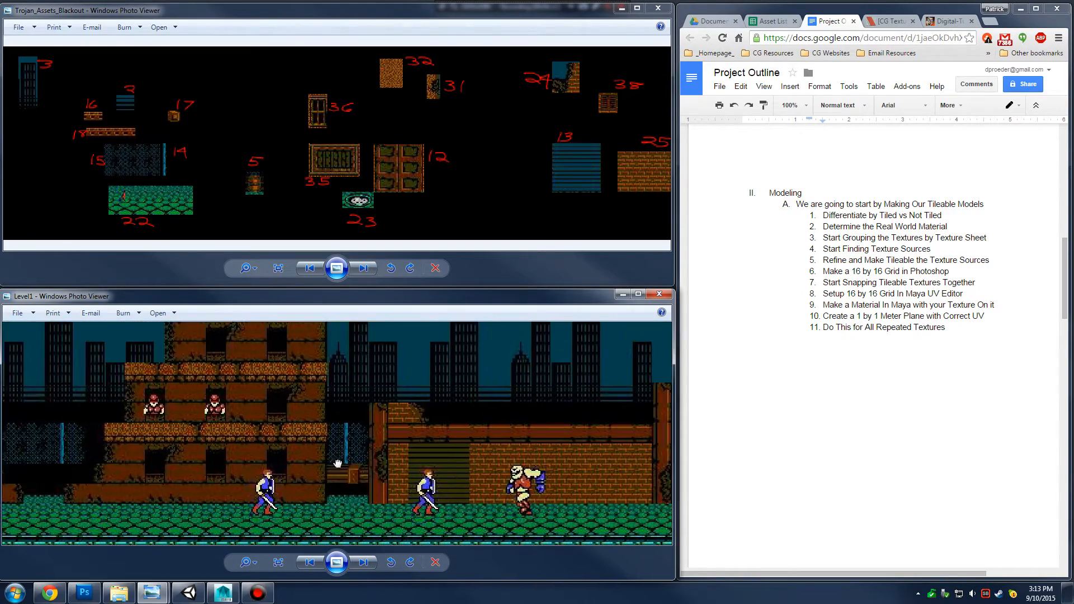
left_click_drag(458, 437, 221, 435)
left_click_drag(467, 442, 159, 416)
mouse_move(404, 437)
left_mouse_down()
mouse_move(176, 427)
mouse_move(402, 431)
left_mouse_up()
mouse_move(224, 417)
left_mouse_down()
mouse_move(464, 437)
mouse_move(443, 435)
left_mouse_up()
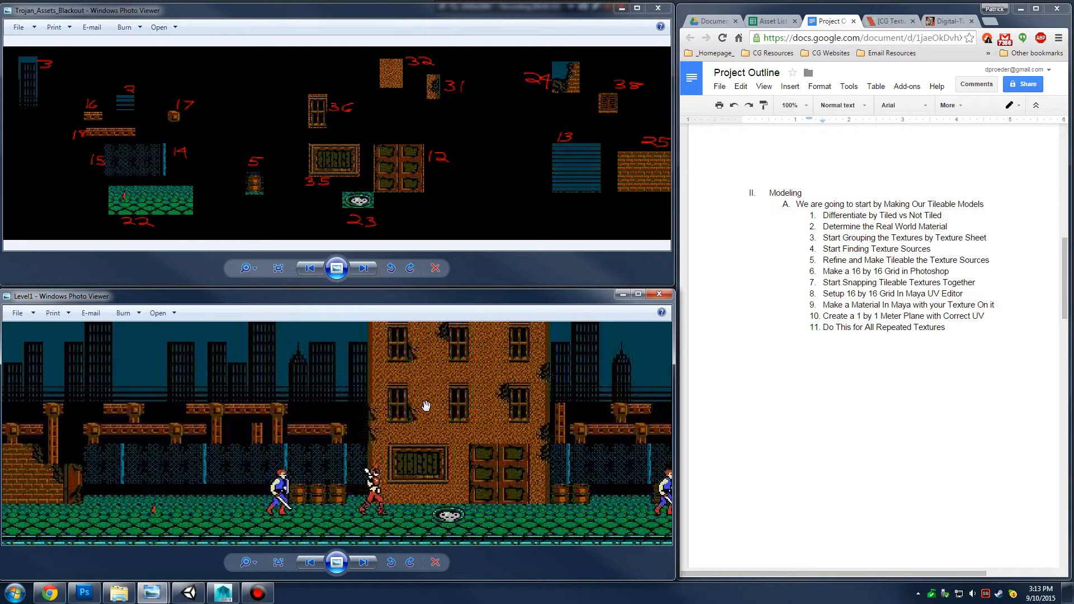
Examine the stucco building's windows and walls in Level1, and follow the street to the ruined red brick building and back
left_click_drag(425, 384, 394, 404)
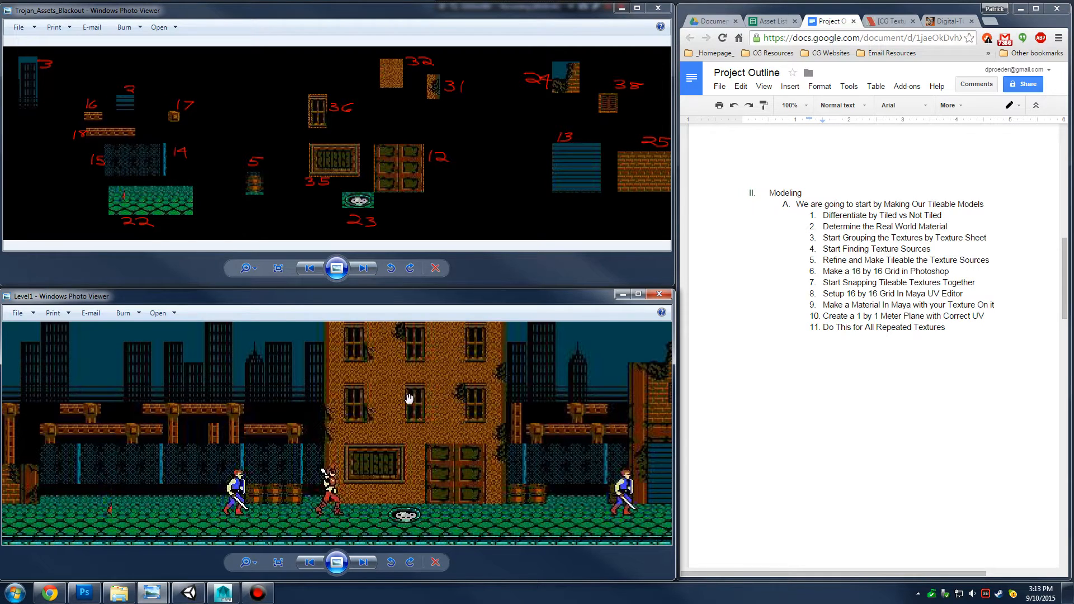
left_click_drag(369, 383, 376, 422)
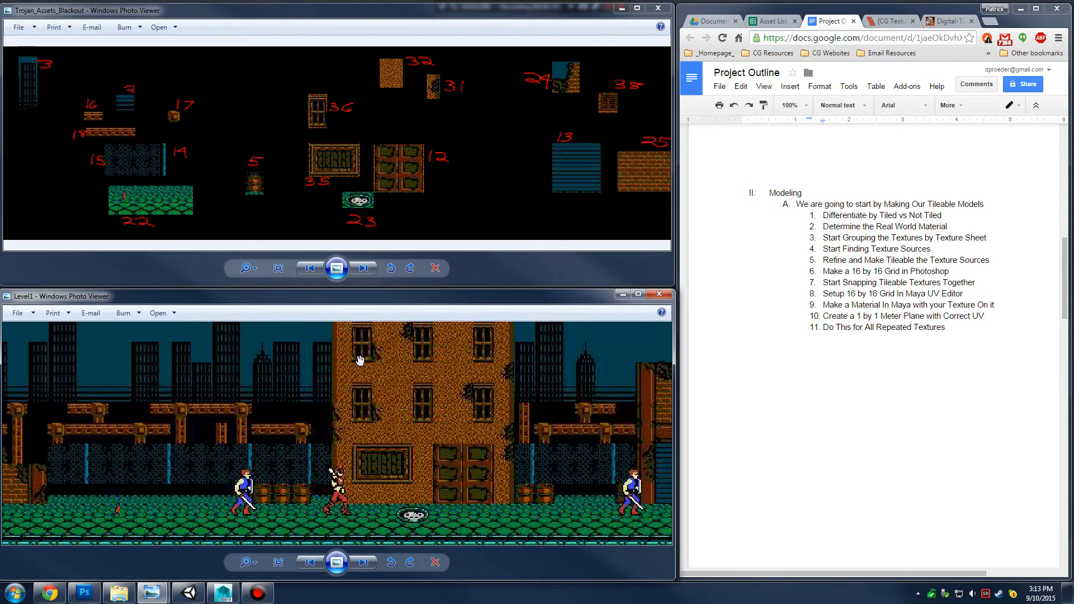
left_click_drag(399, 372, 285, 379)
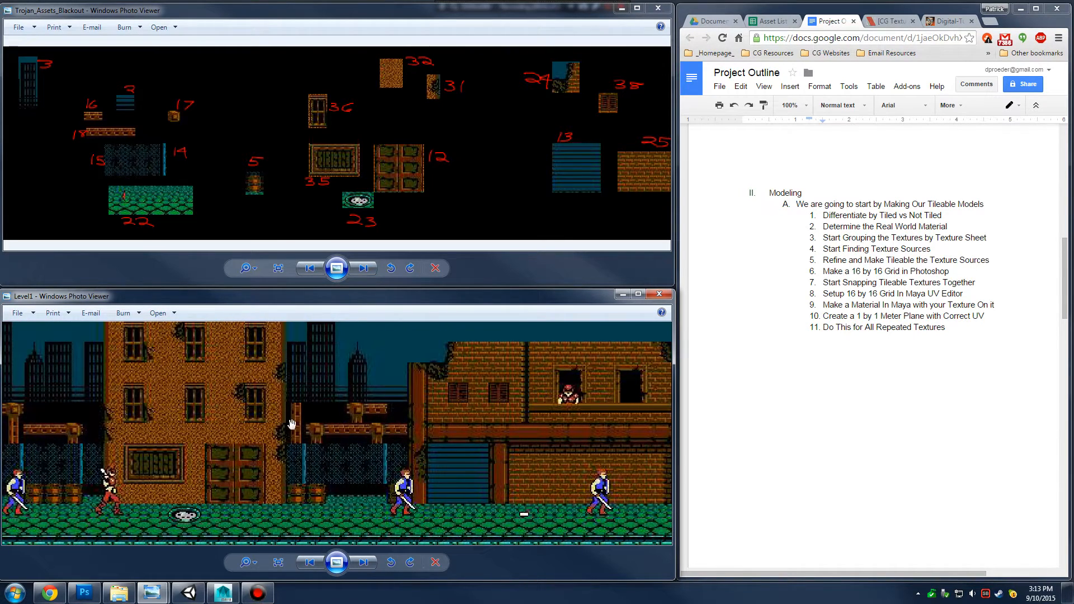
left_click_drag(584, 419, 447, 418)
left_click_drag(641, 400, 315, 399)
left_click_drag(639, 397, 302, 397)
left_click_drag(643, 401, 430, 401)
left_click_drag(582, 403, 268, 403)
left_click_drag(520, 427, 470, 429)
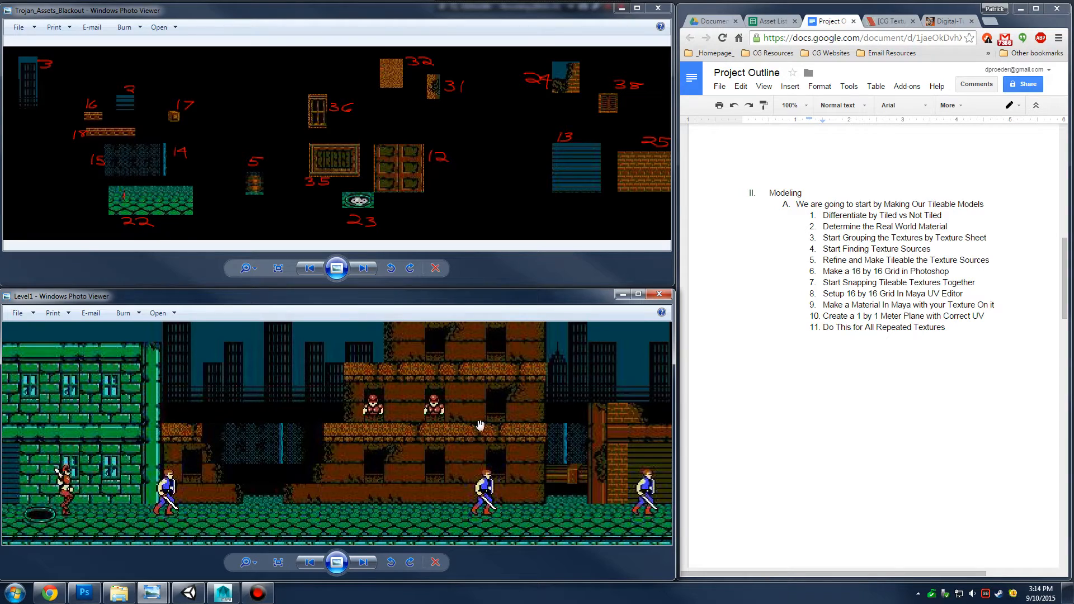
left_click_drag(295, 470, 631, 451)
left_click_drag(255, 451, 619, 461)
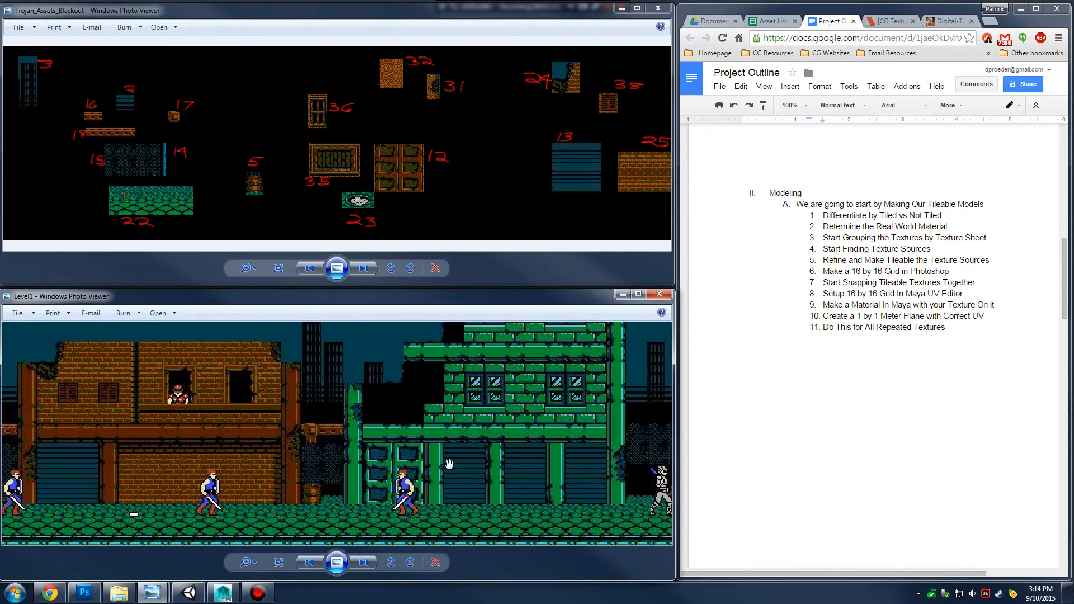
left_click_drag(130, 441, 591, 459)
left_click_drag(268, 431, 425, 454)
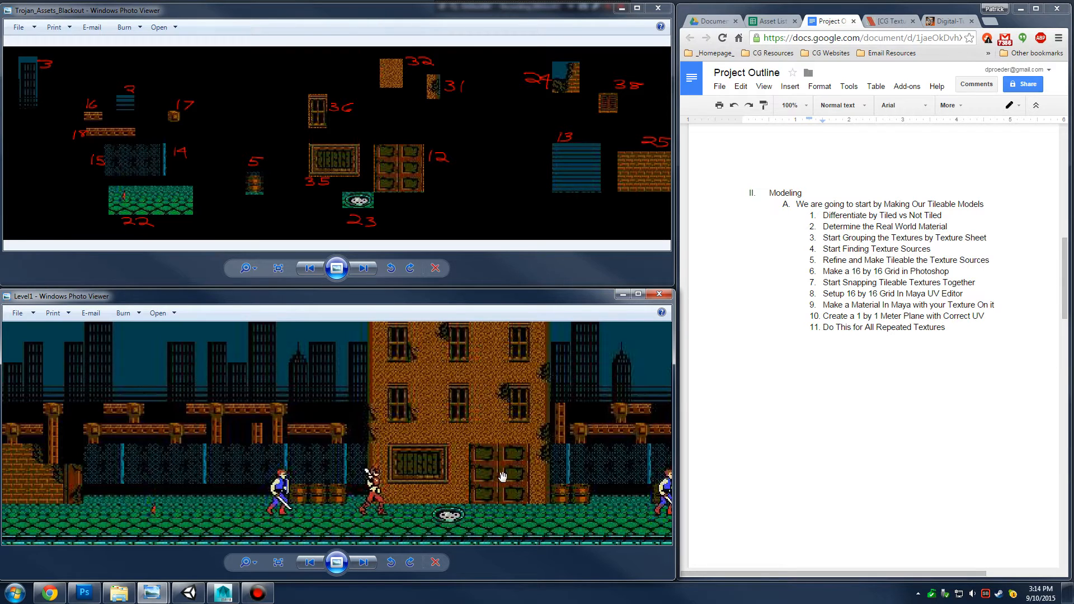
Compare the wall surfaces of the stucco, red brick and green block buildings in Level1
left_click_drag(519, 454, 343, 448)
left_click_drag(411, 448, 494, 467)
left_click_drag(497, 403, 441, 395)
left_click_drag(560, 366, 392, 358)
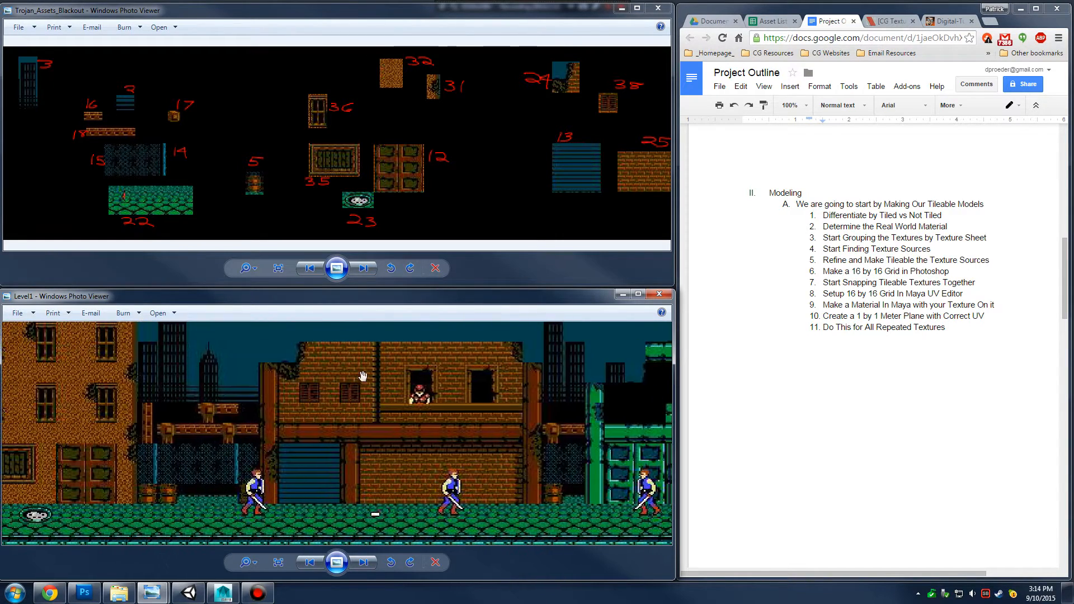
left_click_drag(515, 376, 310, 406)
left_click_drag(562, 391, 279, 398)
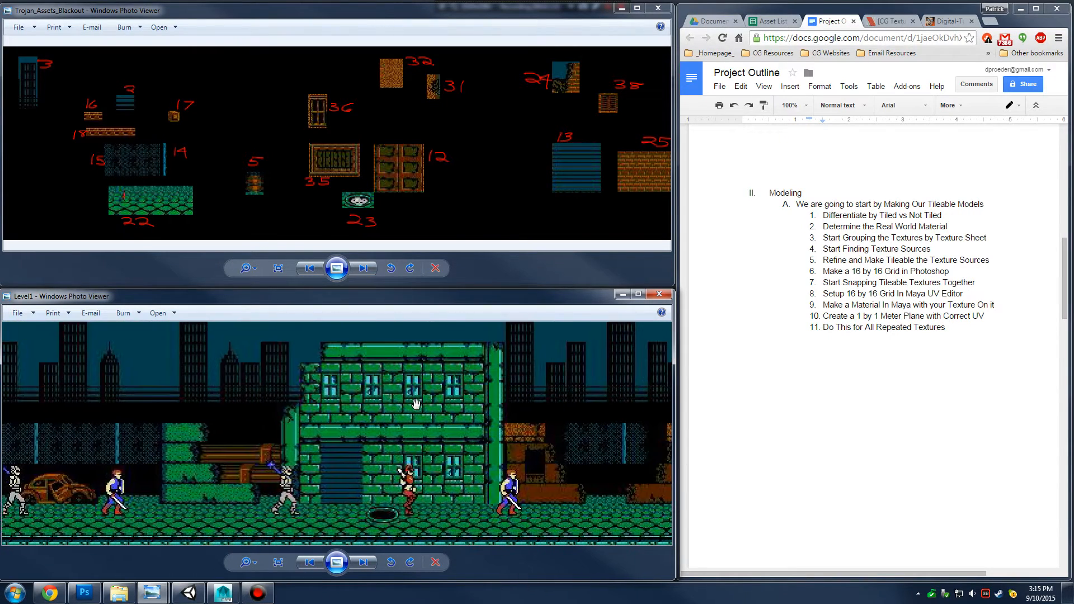
left_click_drag(472, 397, 416, 404)
left_click_drag(125, 412, 673, 452)
left_click_drag(34, 425, 402, 467)
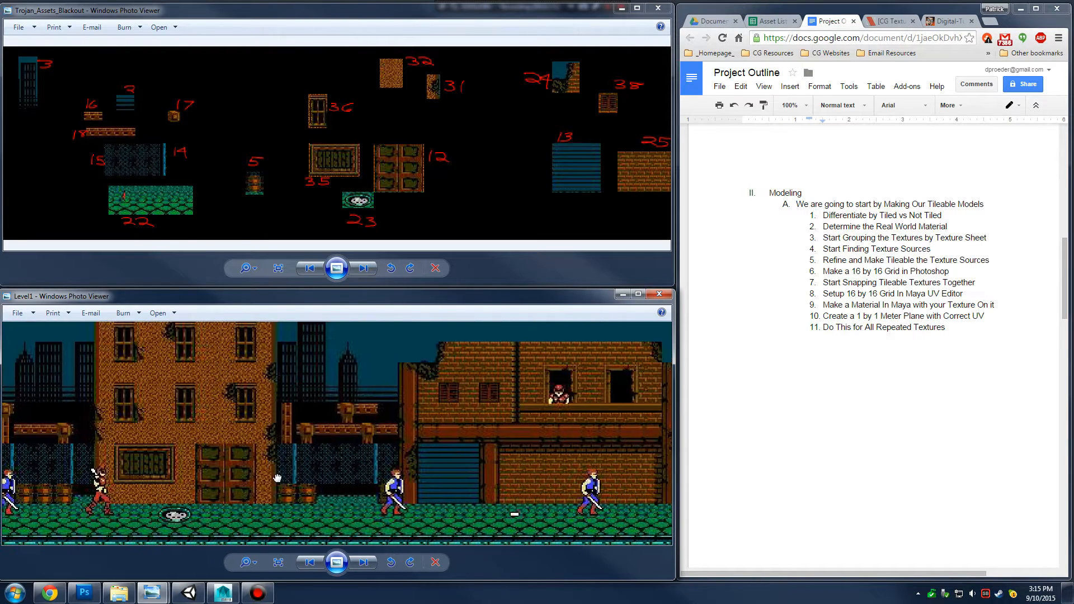
left_click_drag(259, 436, 467, 462)
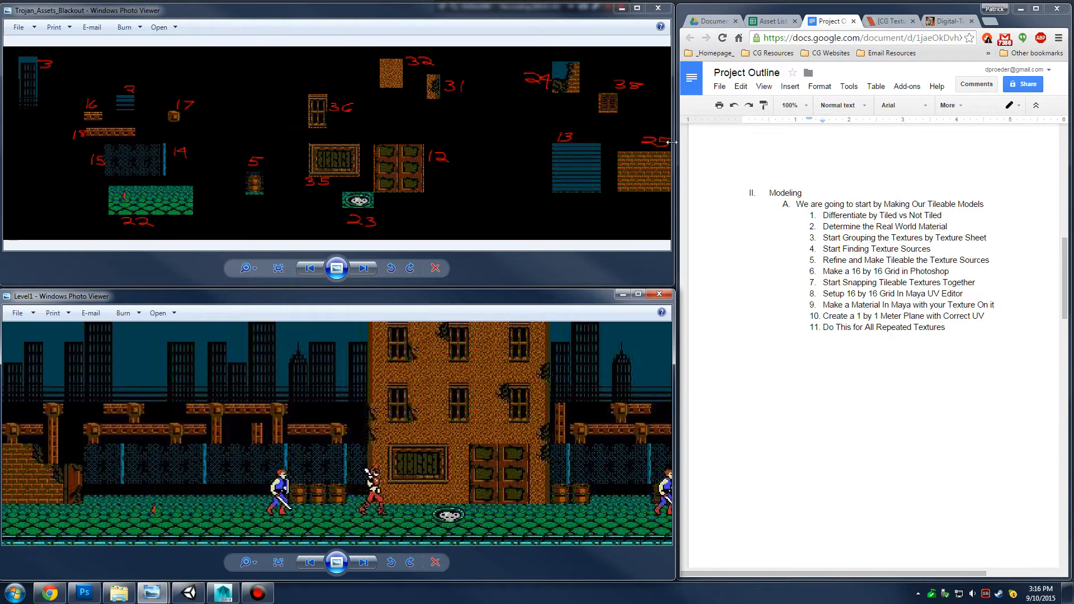
Insert three blank columns between Asset Name and width/height in the Asset List spreadsheet
left_click(779, 24)
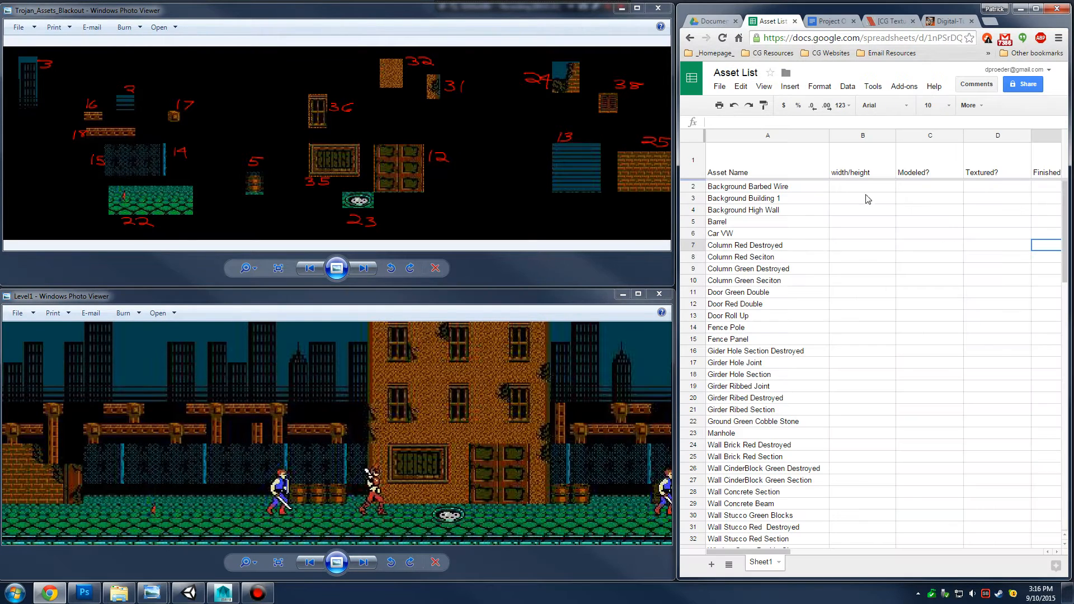
left_click(842, 137)
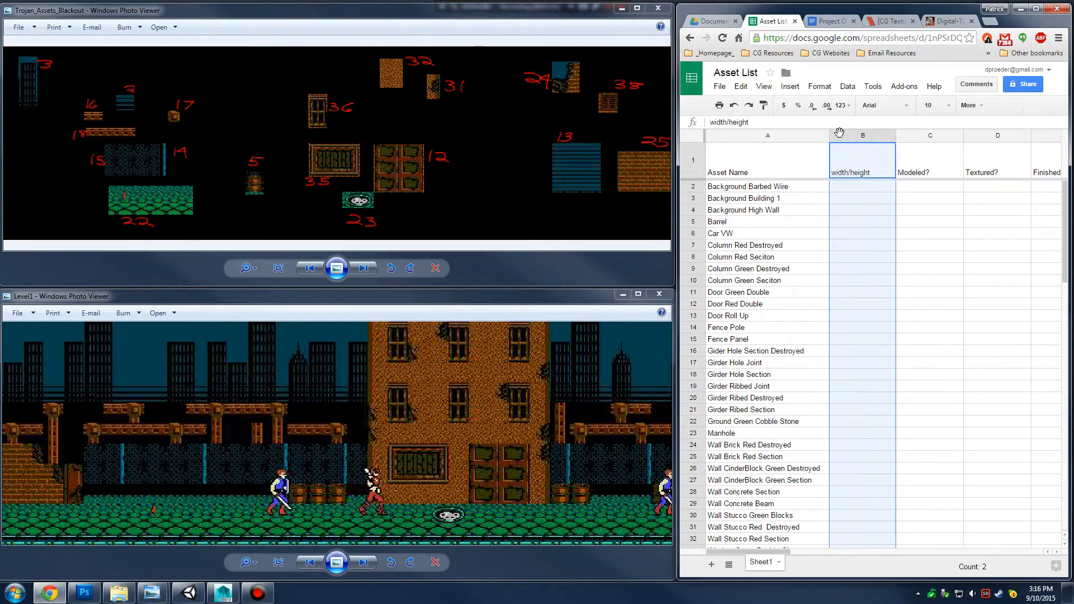
right_click(844, 139)
left_click(879, 213)
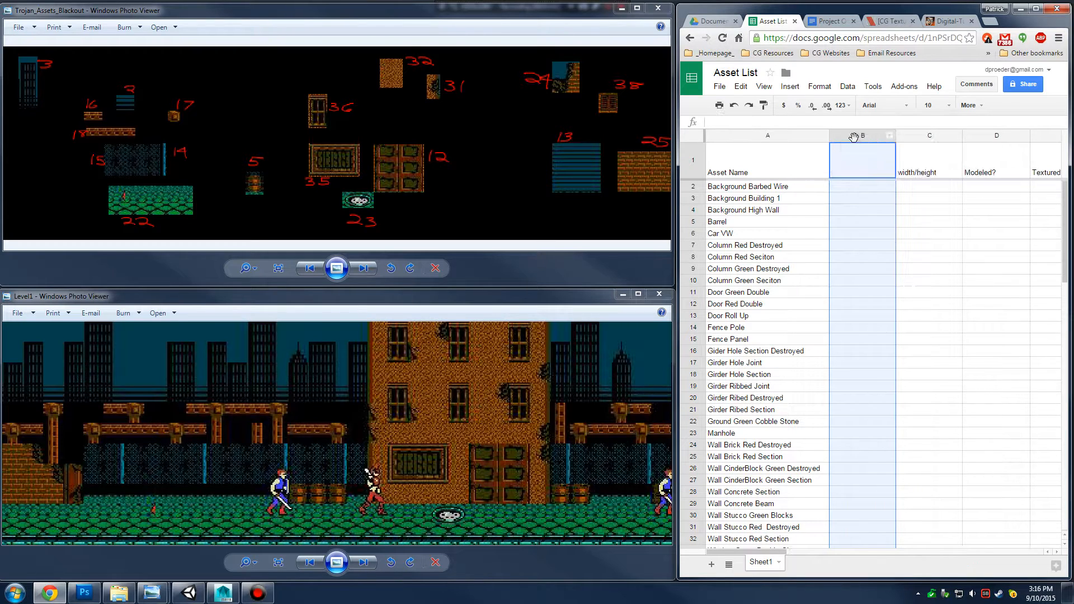
right_click(851, 137)
left_click(878, 217)
right_click(849, 140)
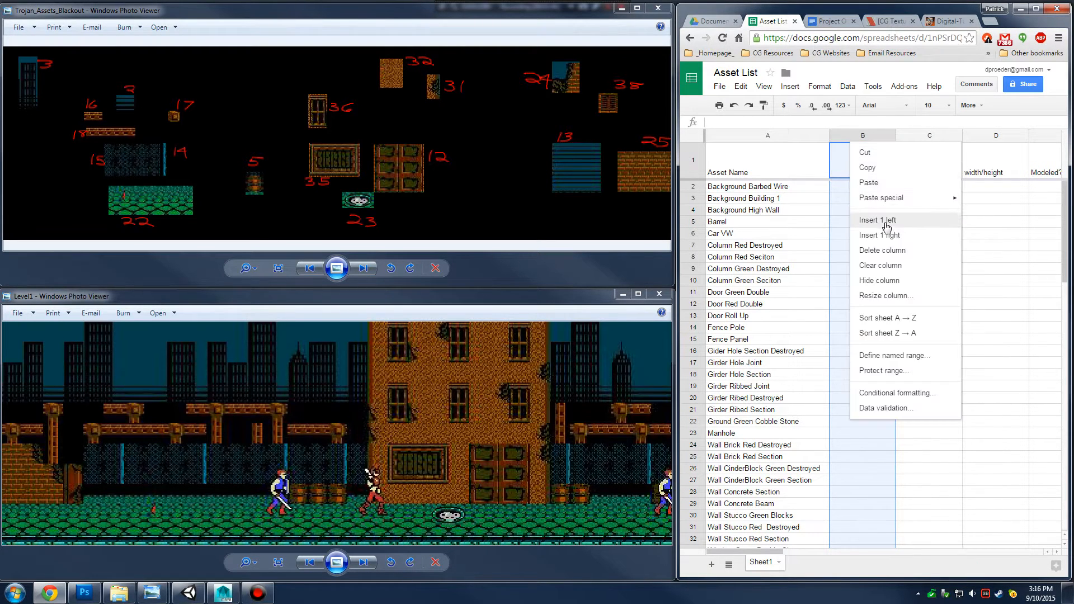
left_click(879, 220)
Label the three new column headers "Tileable?", "Real World Material" and "Texture Sheet"
double_click(861, 170)
type("Ti")
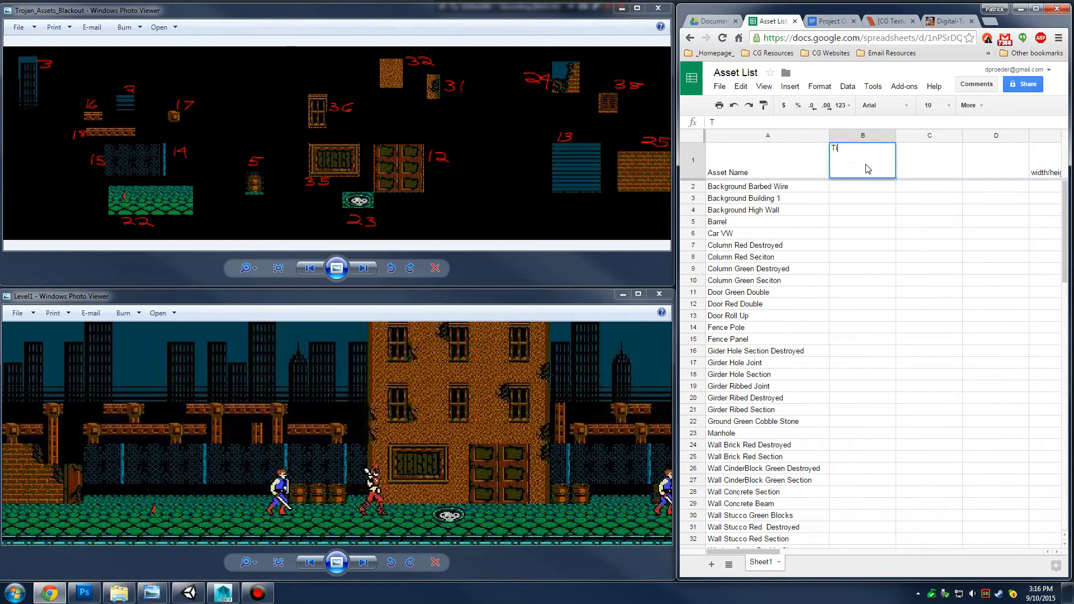
type("leab le?")
left_click(909, 161)
double_click(913, 166)
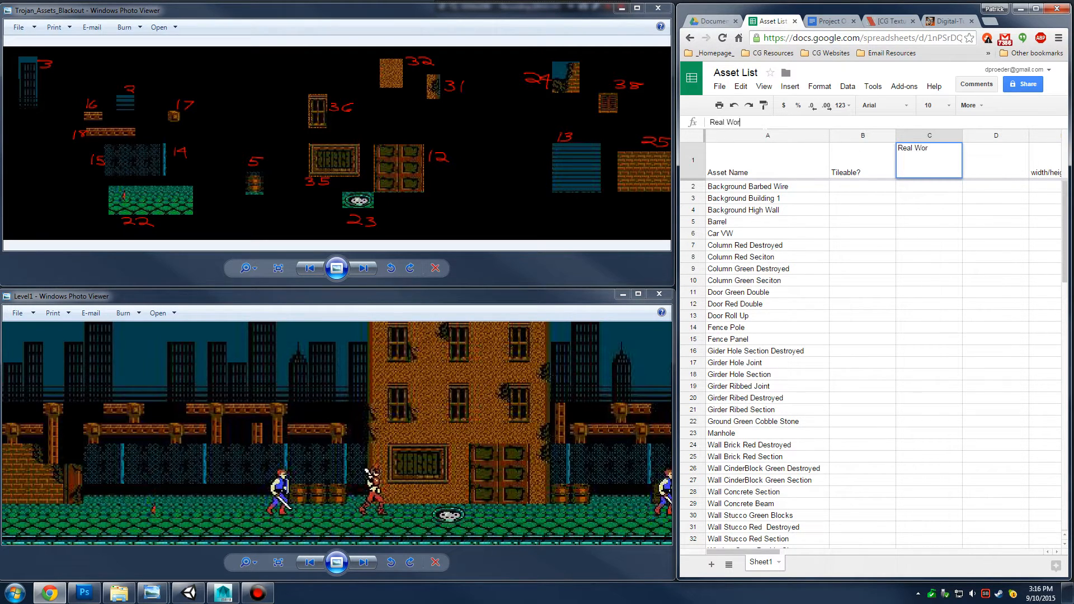
type("Real World Material")
left_click(999, 166)
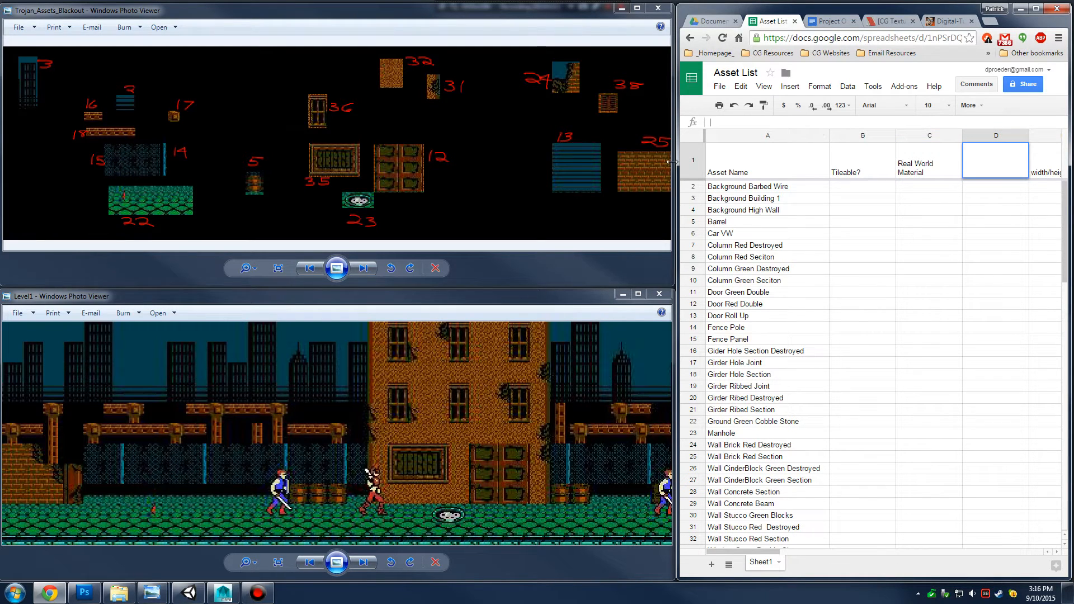
type("Texture Sheet")
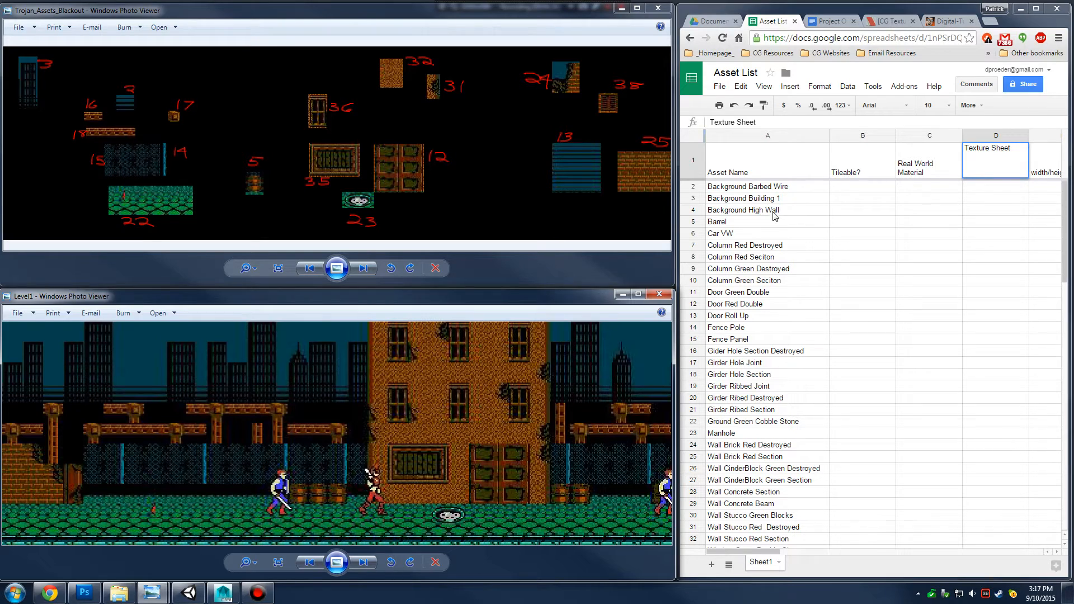
Fill in the Background High Wall row with tileable "Yes", material "Paneled Concrete" and texture sheet "A"
double_click(793, 214)
left_click(858, 214)
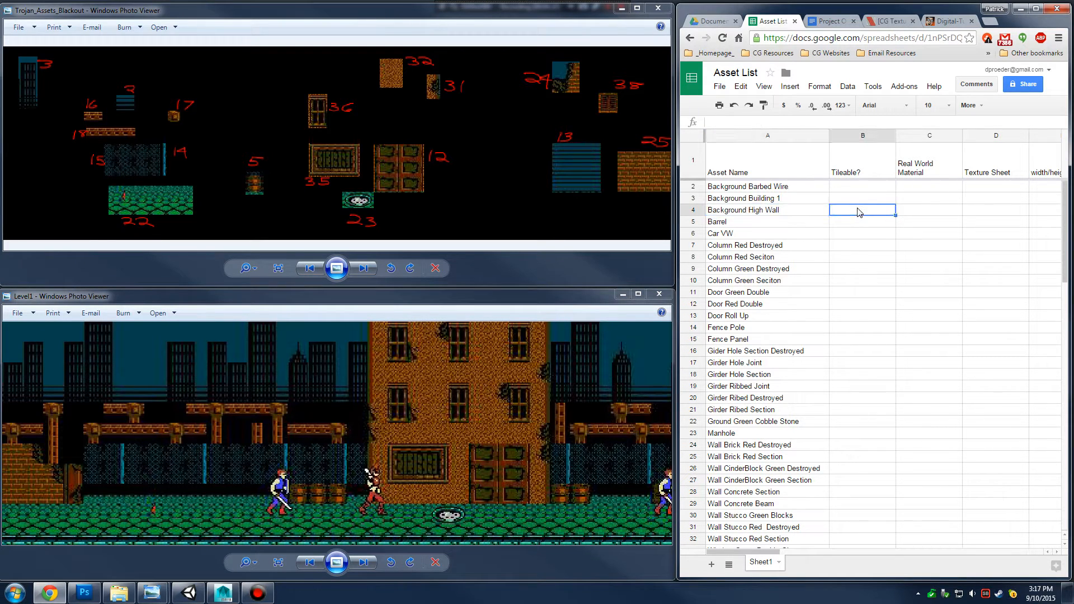
type("Yes")
key("Tab")
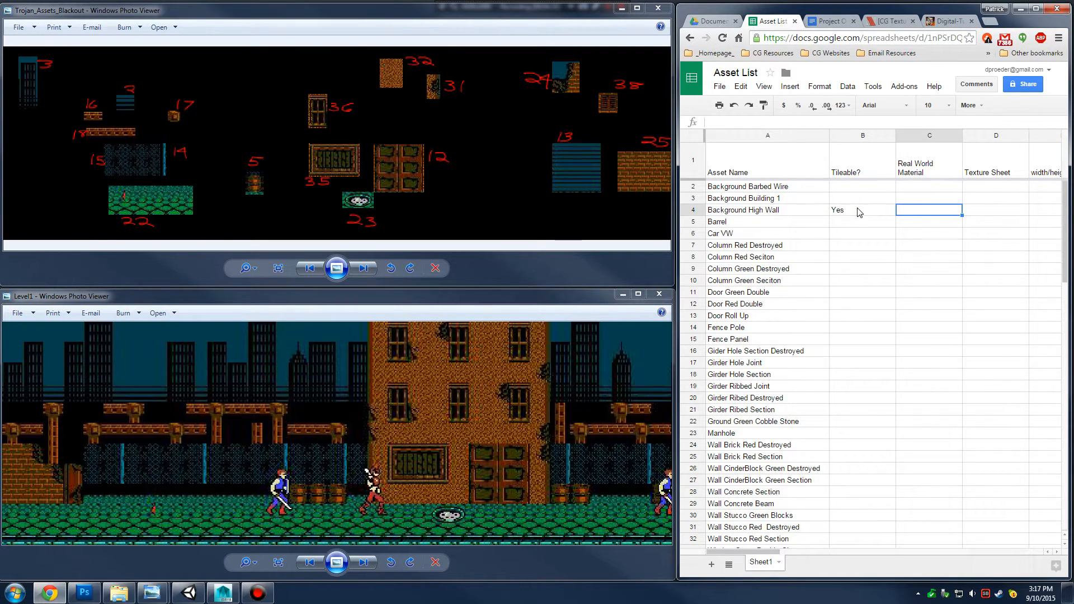
type("Paneled Concrete")
key("Tab")
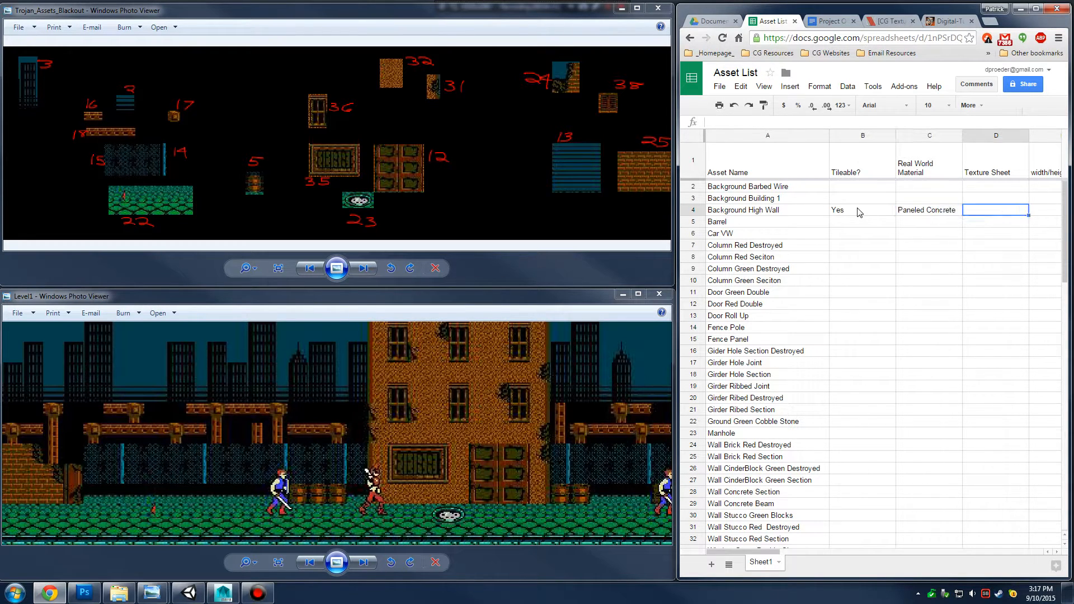
type("A")
left_click(905, 237)
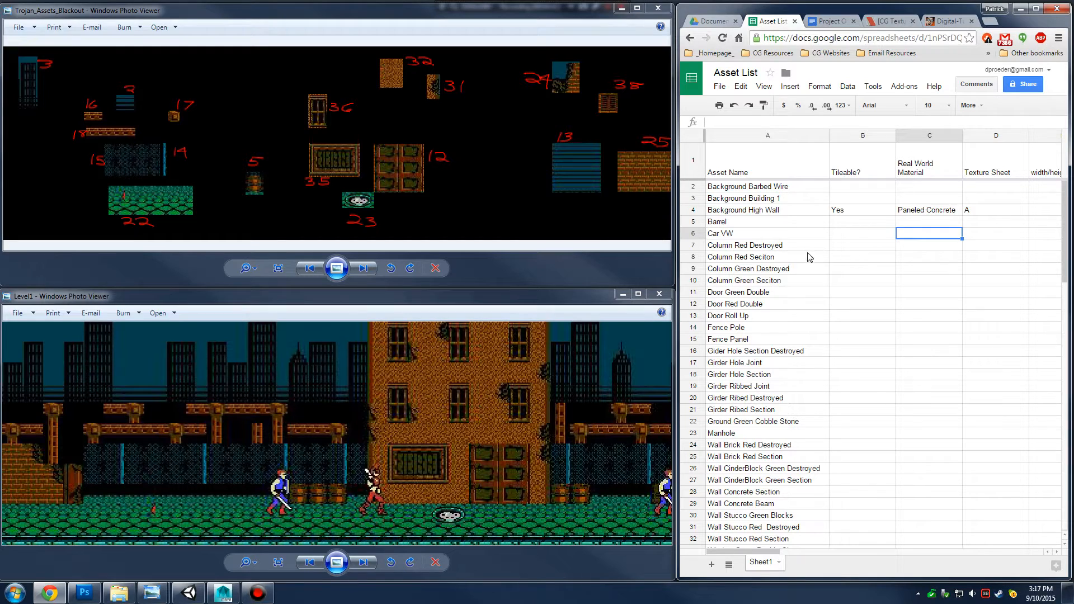
Fill in the Ground Green Cobble Stone row with tileable "Yes", material "Hex Brick" and texture sheet "A"
left_click(216, 520)
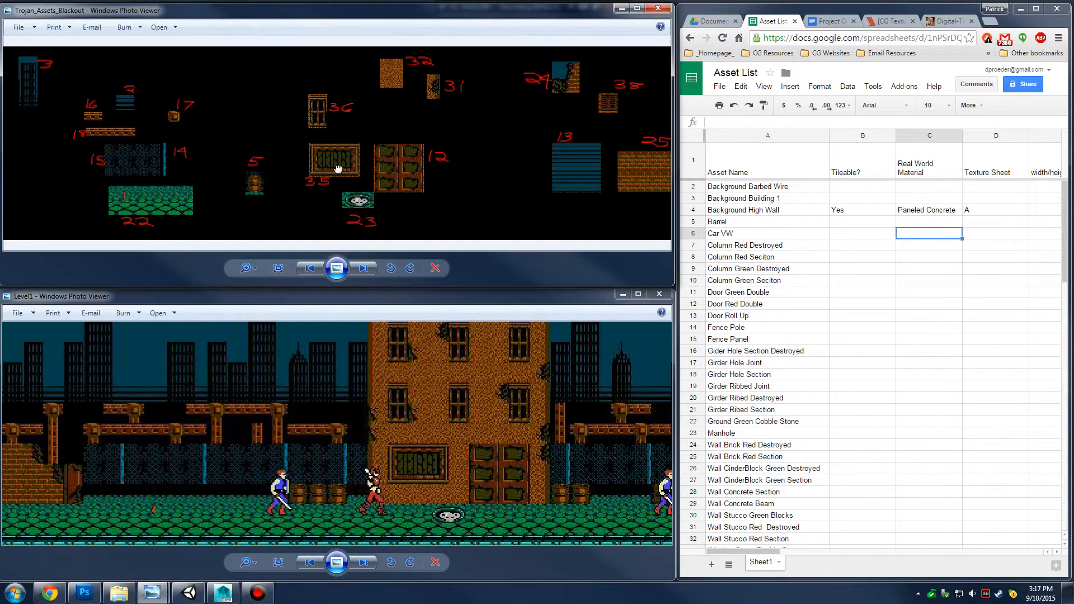
left_click(804, 423)
left_click(850, 424)
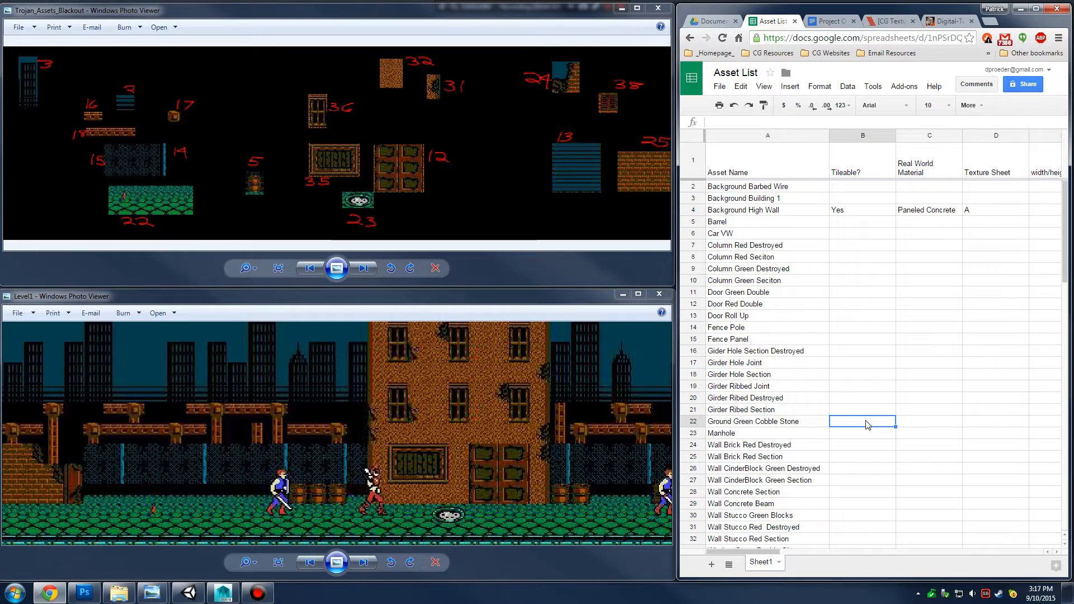
type("Yes")
key("Tab")
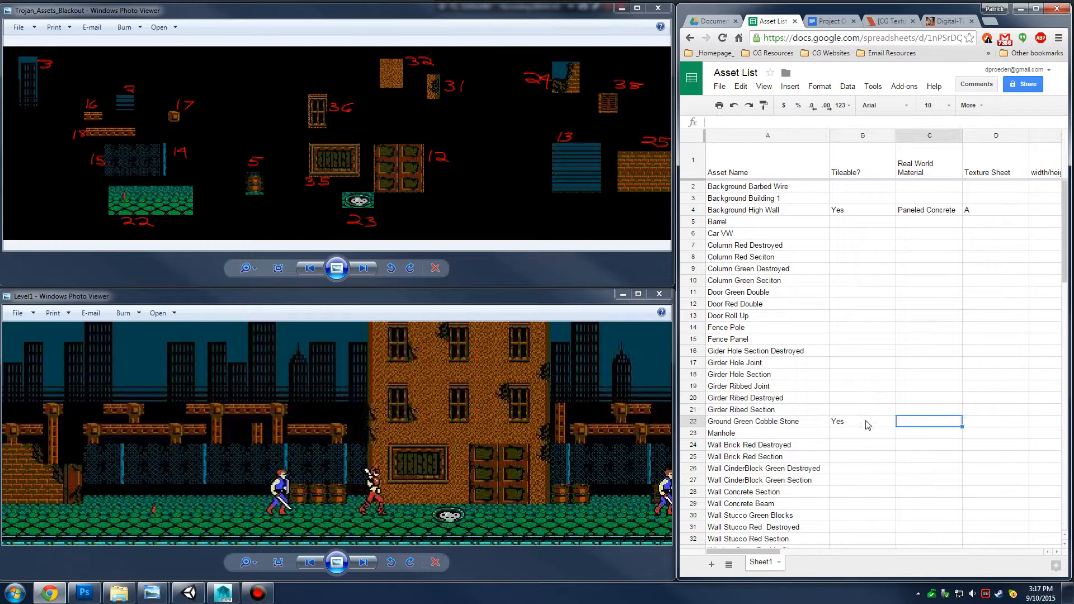
type("Hex Brick")
key("Tab")
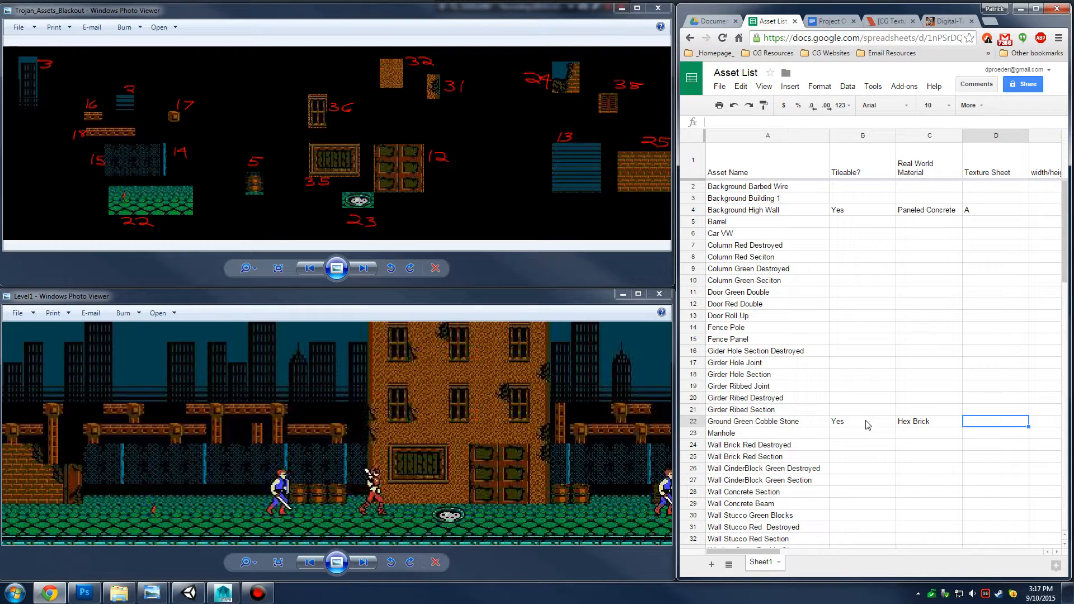
type("A")
Fill in the Wall Stucco Red Section row with tileable "Yes", material "Stucco" and texture sheet "A"
left_click(434, 386)
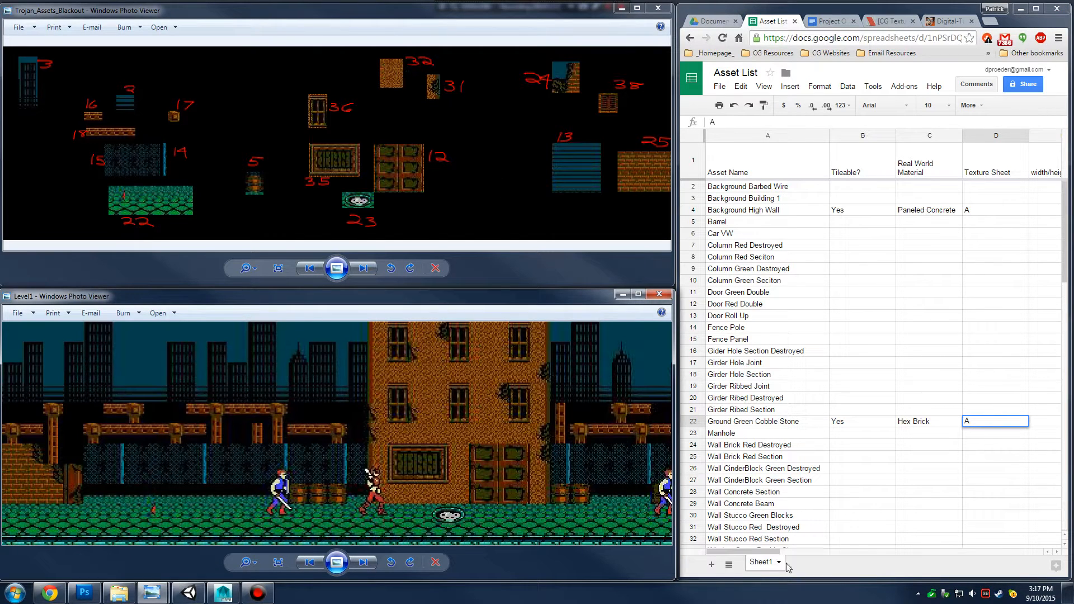
left_click(851, 540)
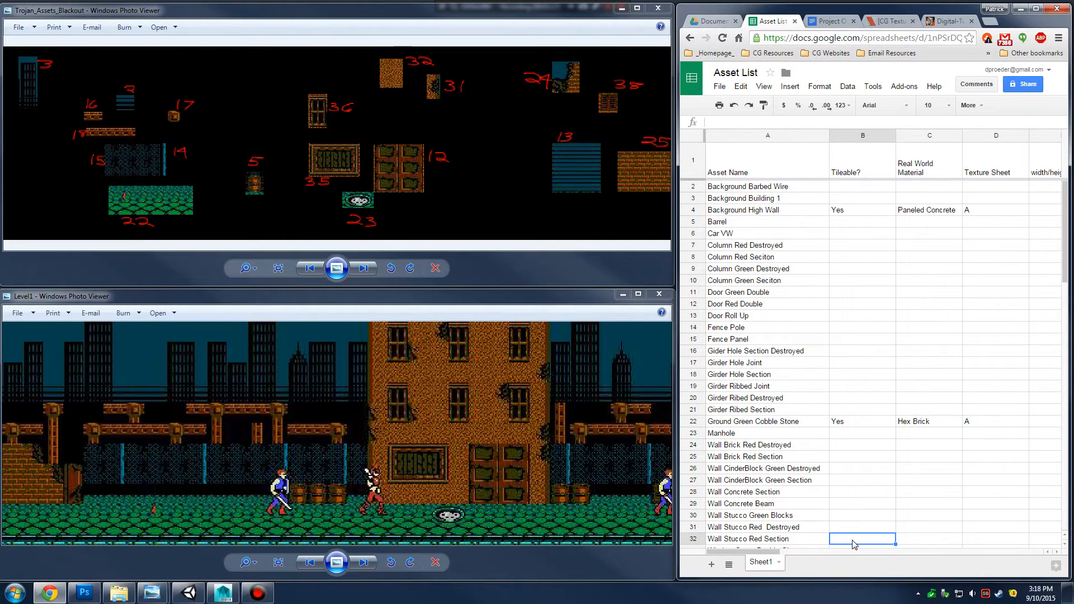
type("Yes")
key("Tab")
type("S")
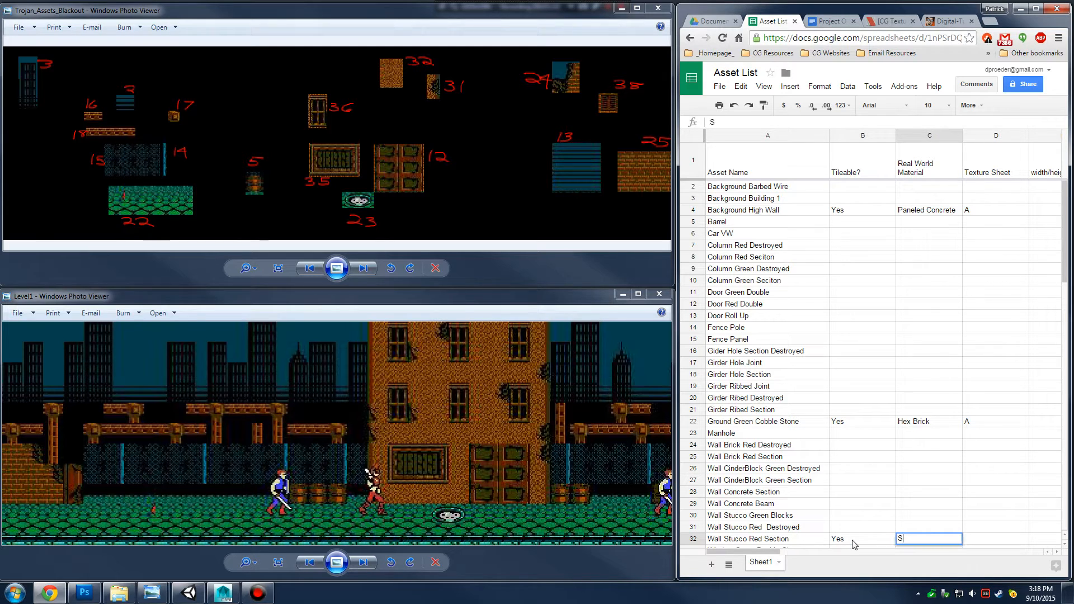
type("tucco")
key("Tab")
type("A")
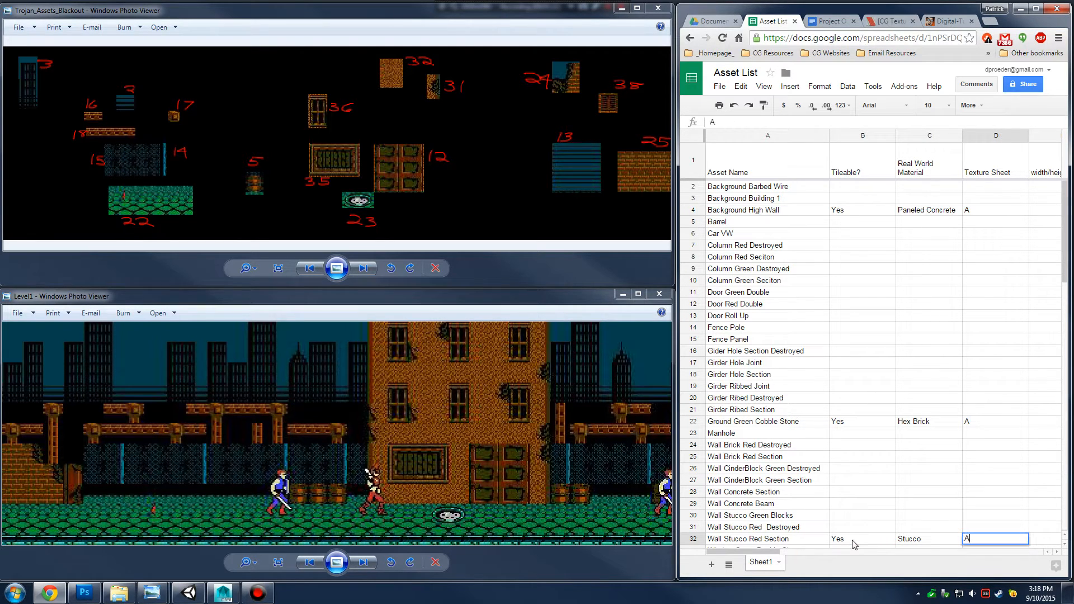
Fill in the Wall Brick Red Section row with tileable "Yes", material "Brick" and texture sheet "A"
left_click_drag(568, 182, 392, 178)
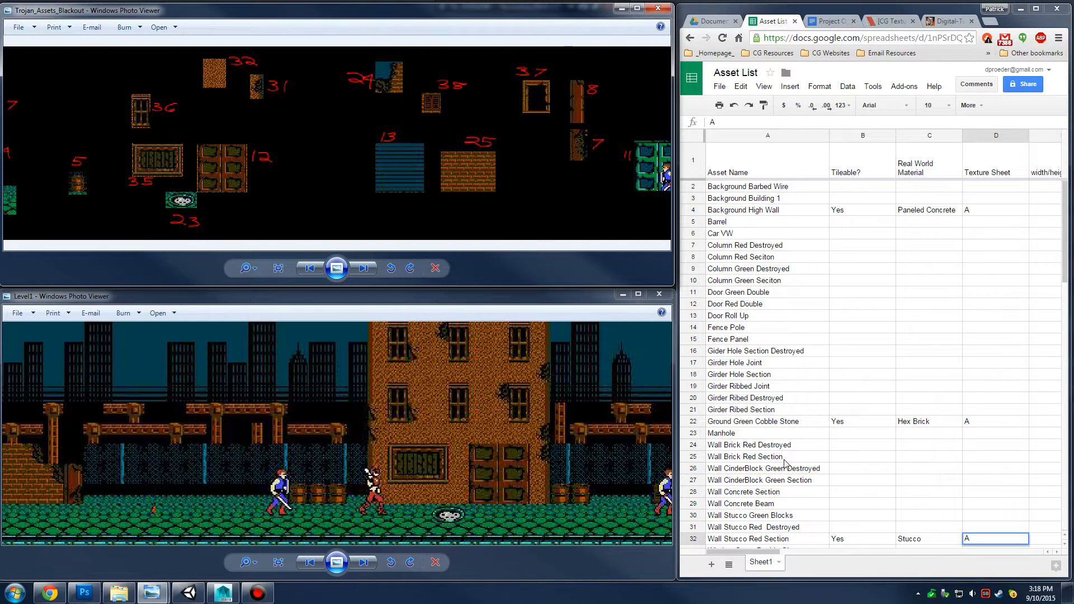
left_click(860, 457)
type("Yes")
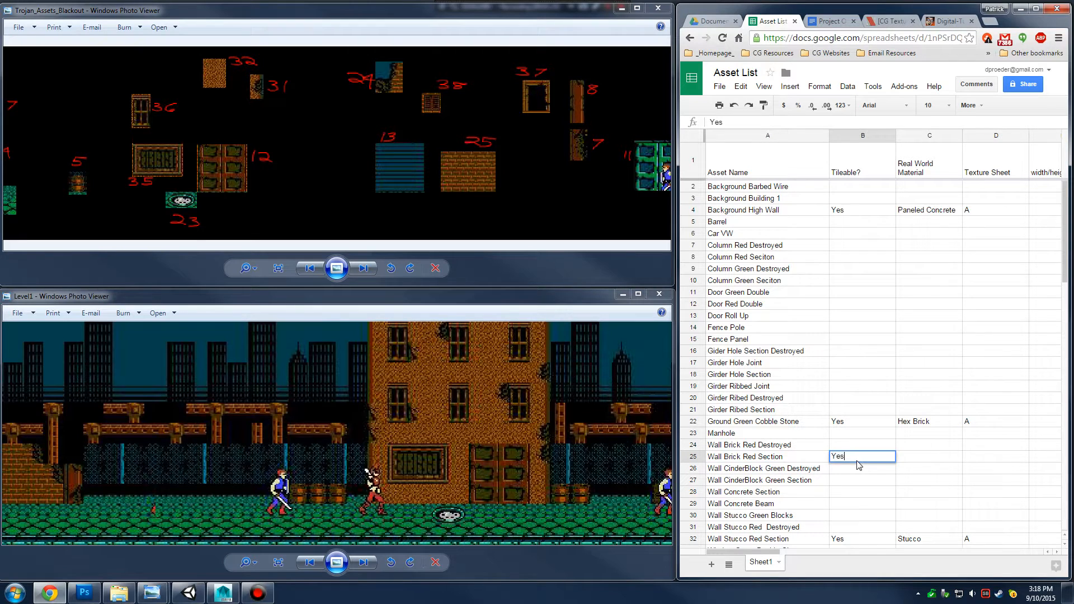
key("Tab")
type("Brick")
key("Tab")
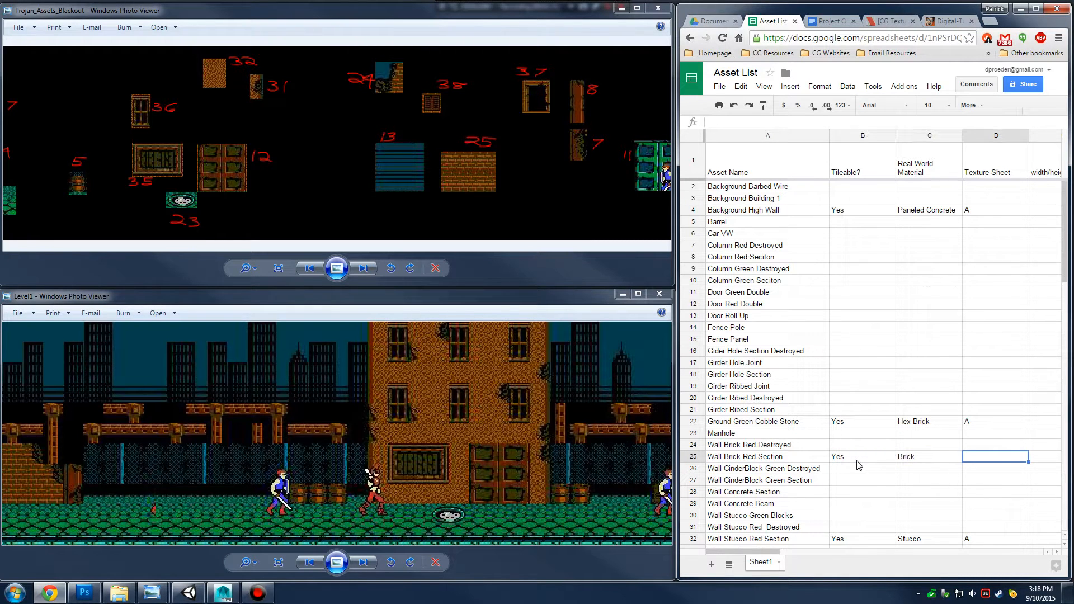
type("A")
Fill in the Wall CinderBlock Green Section row with tileable "Yes", material "Cinder Block" and texture sheet "A"
left_click_drag(585, 435, 216, 422)
left_click_drag(474, 394, 309, 454)
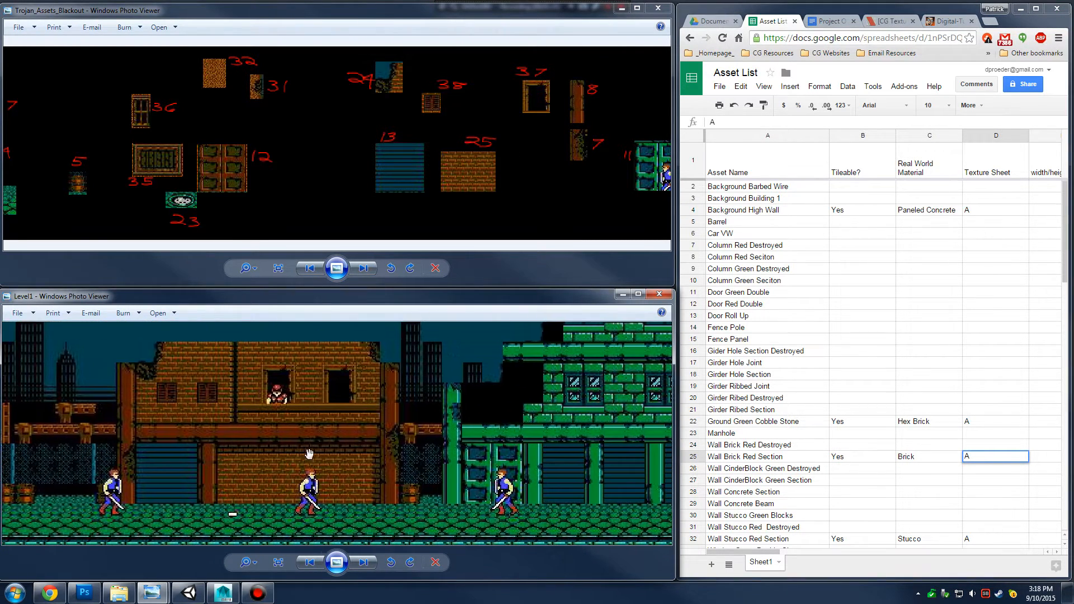
left_click_drag(607, 443, 428, 435)
left_click_drag(562, 84, 351, 81)
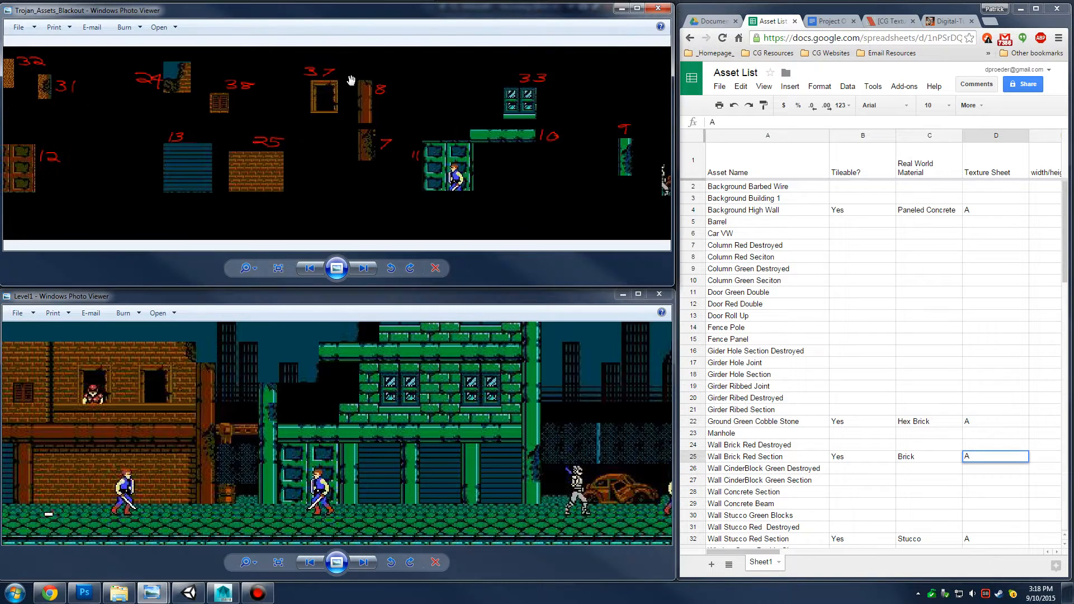
left_click_drag(521, 109, 307, 120)
left_click_drag(497, 131, 333, 137)
left_click_drag(463, 134, 396, 135)
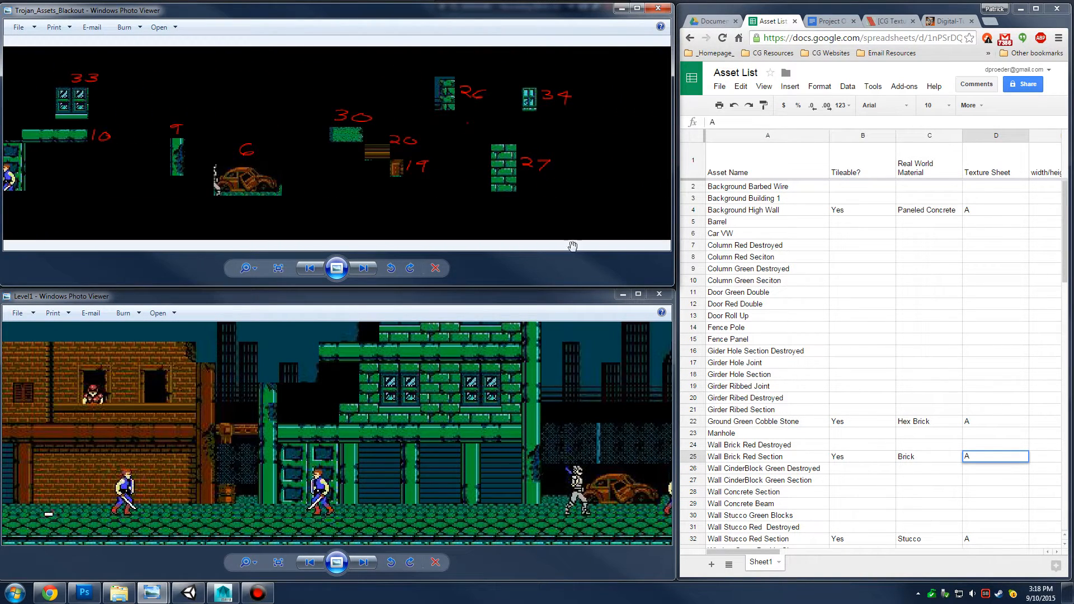
left_click(870, 485)
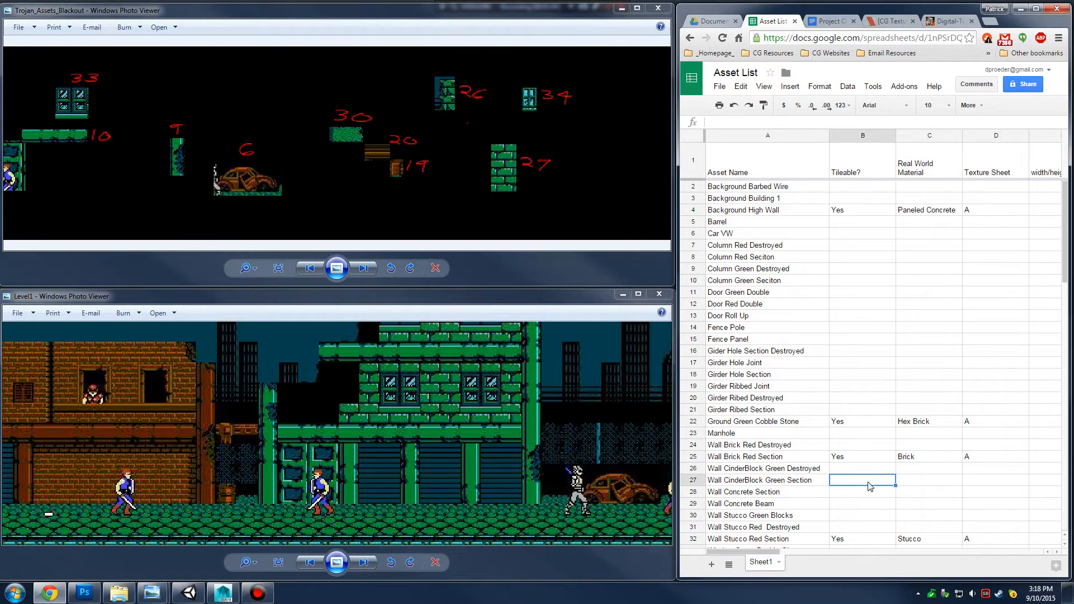
type("Yes")
key("Tab")
type("C")
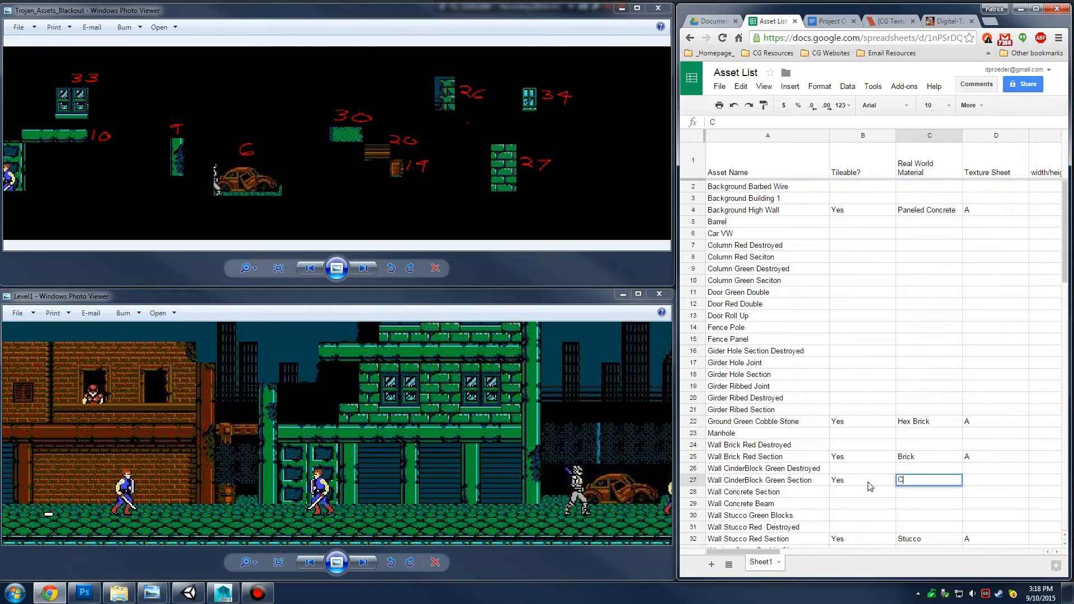
type("inder Block")
key("Tab")
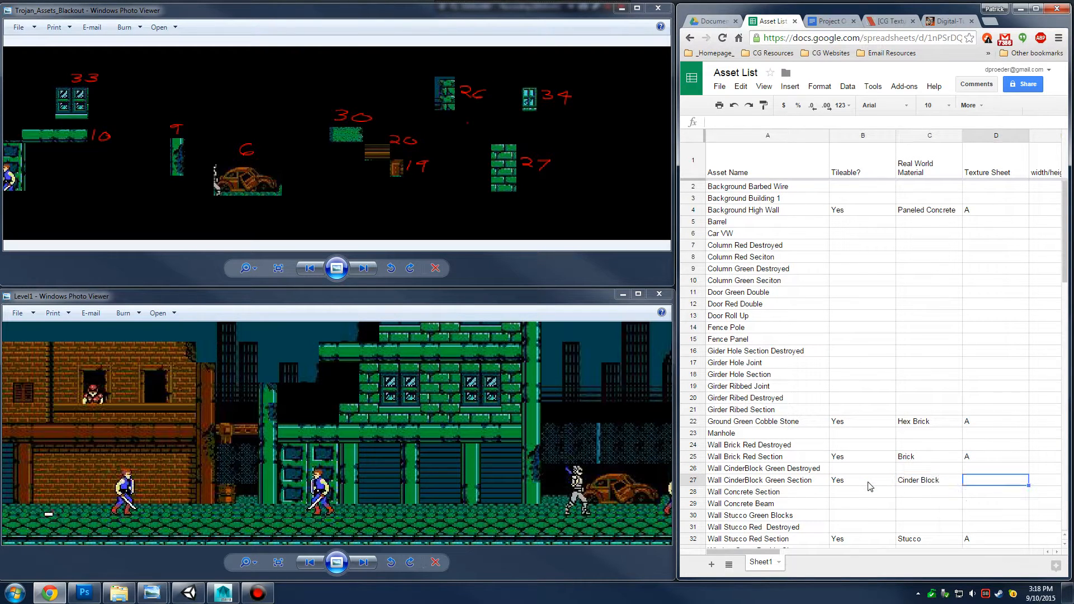
type("A")
Fill in the Wall Concrete Section row with tileable "Yes", material "Concrete Slabs" and texture sheet "A"
left_click_drag(535, 399, 315, 402)
left_click_drag(562, 416, 47, 439)
left_click_drag(646, 445, 435, 451)
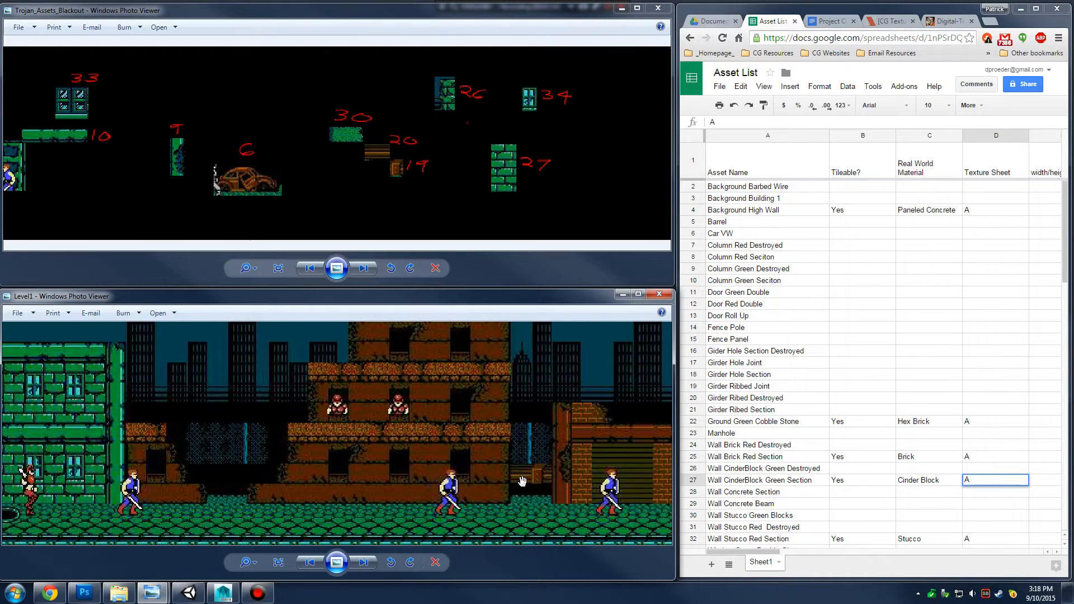
left_click_drag(551, 159, 397, 163)
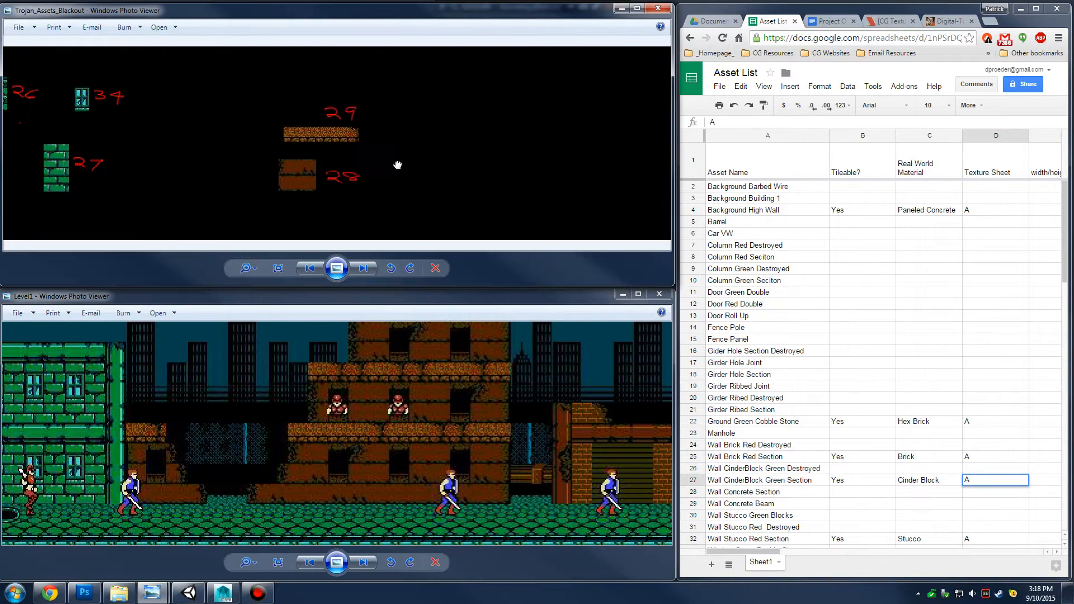
left_click(864, 495)
type("Yes")
key("Tab")
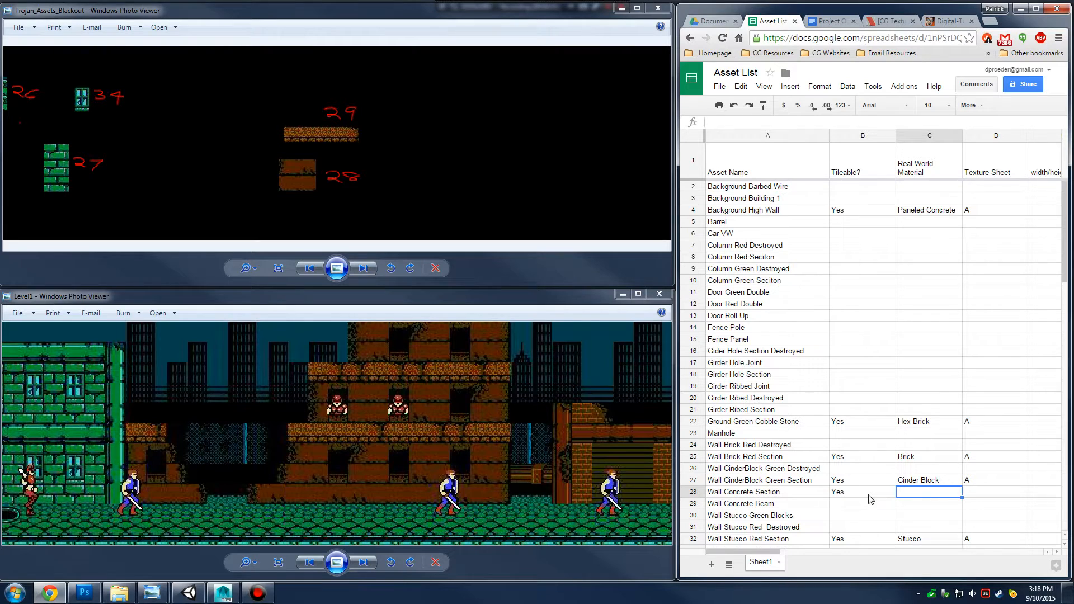
type("Co")
type("Pane")
key("BackSpace")
key("BackSpace")
key("BackSpace")
key("BackSpace")
type("Conc")
key("Tab")
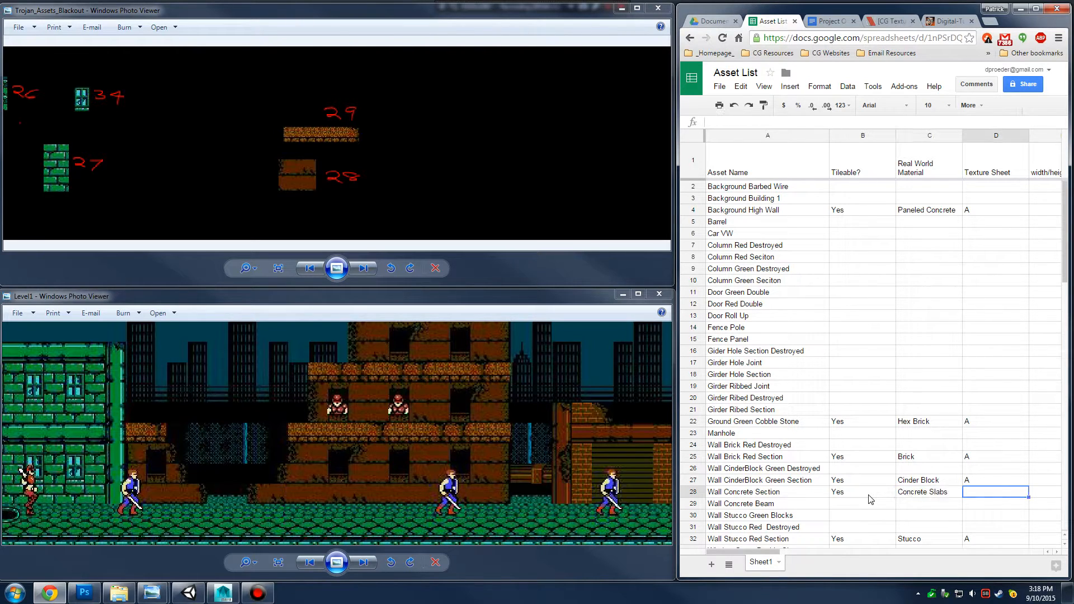
type("A")
Look through the Level1 image from the concrete ruins back to the stucco building to check for remaining tileable surfaces
left_click(423, 416)
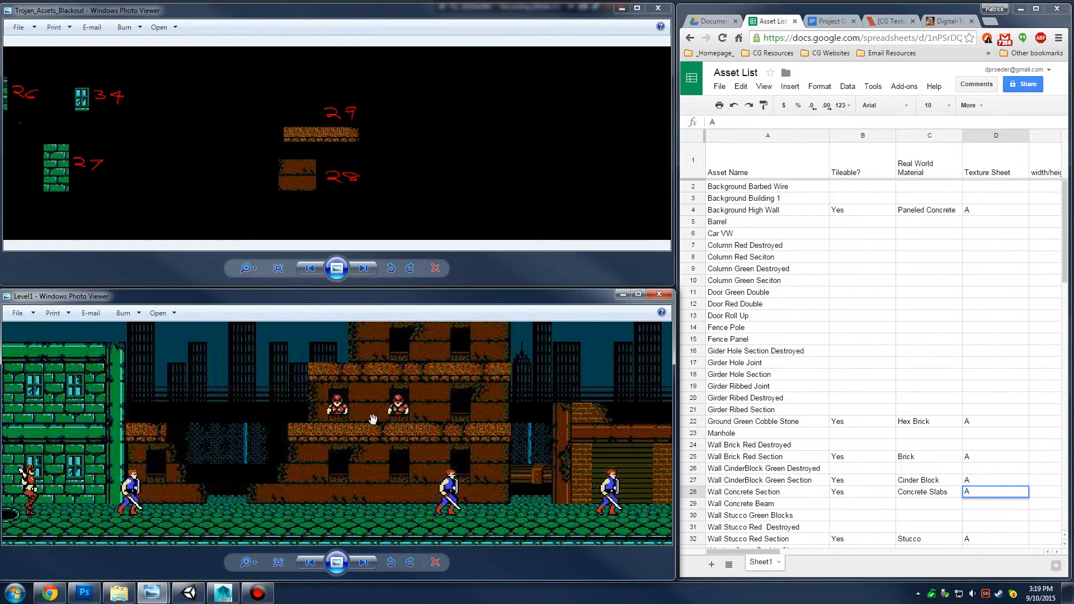
left_click_drag(304, 442, 499, 467)
left_click_drag(244, 445, 434, 445)
left_click_drag(525, 472, 338, 496)
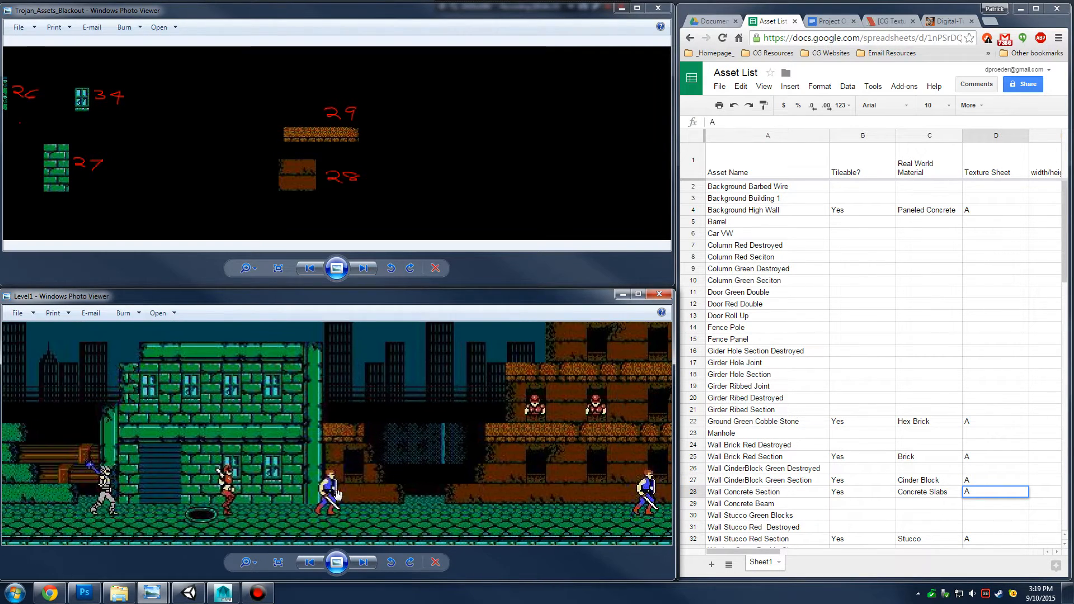
left_click_drag(557, 456, 314, 483)
left_click_drag(434, 463, 305, 470)
left_click_drag(202, 445, 360, 442)
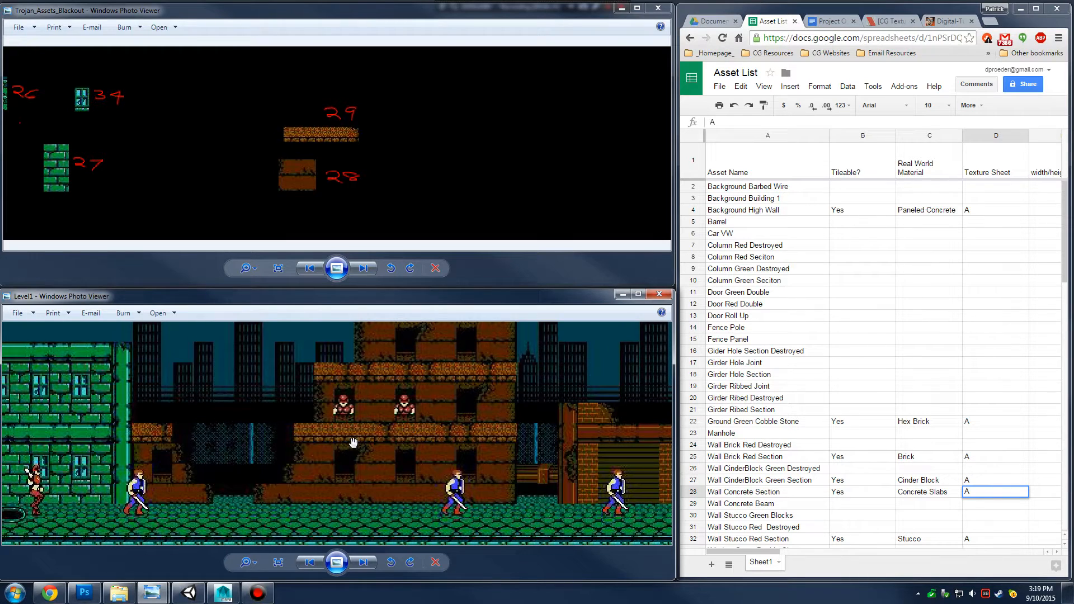
left_click_drag(178, 448, 340, 422)
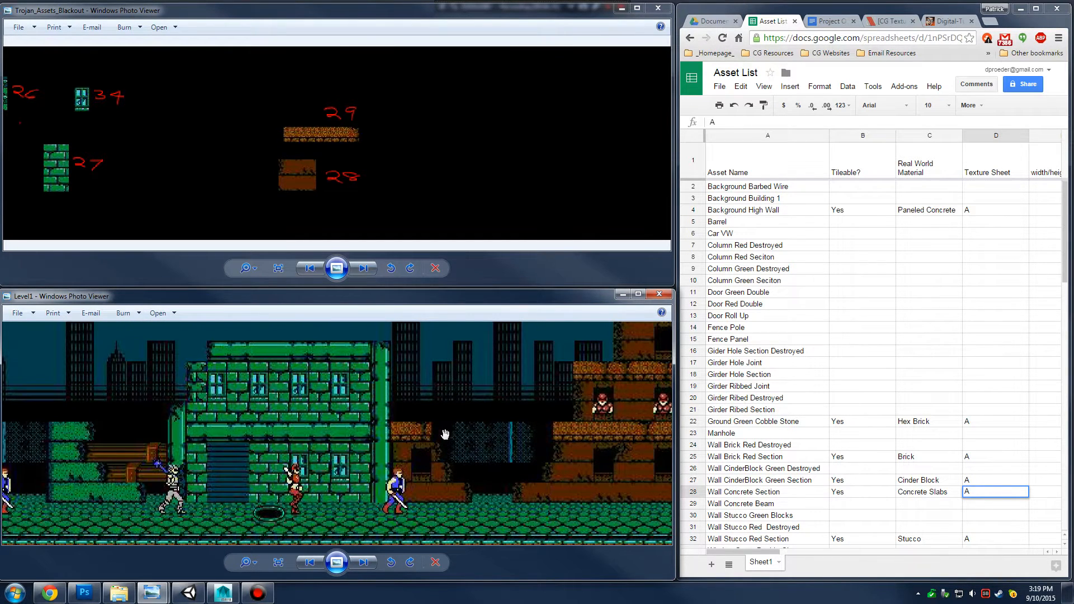
left_click_drag(479, 434, 300, 471)
left_click_drag(468, 439, 350, 464)
left_click_drag(474, 420, 446, 447)
left_click_drag(223, 447, 429, 459)
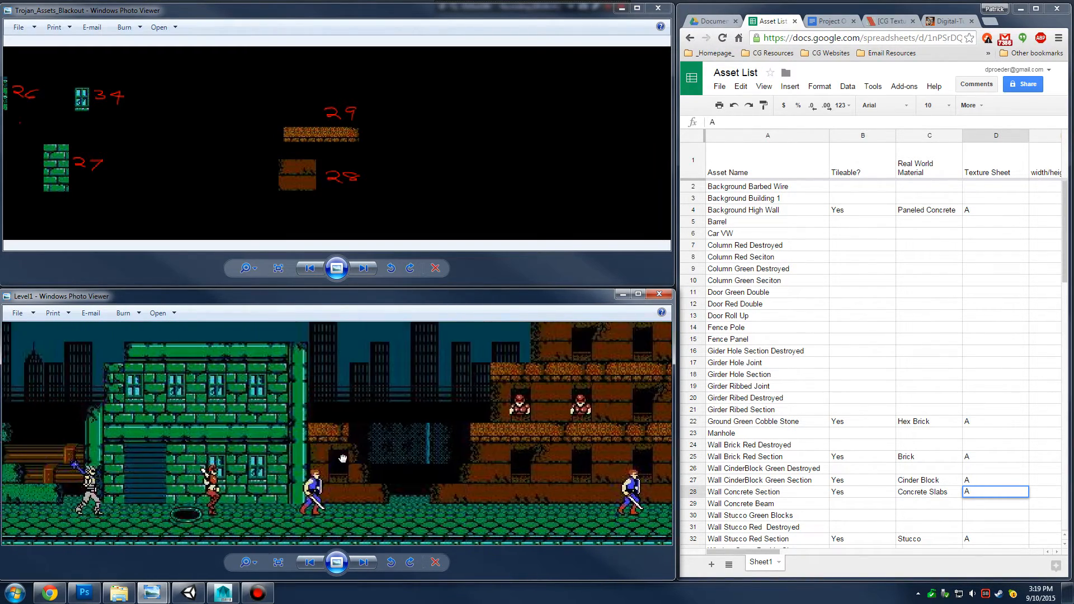
left_click_drag(151, 451, 458, 448)
left_click_drag(346, 443, 459, 452)
left_click_drag(72, 442, 459, 465)
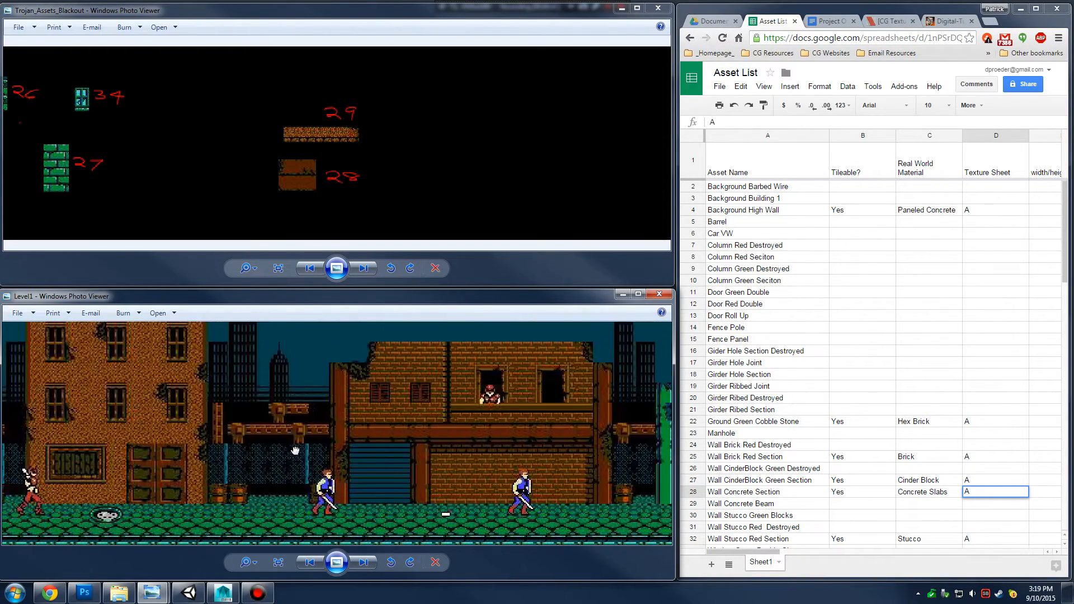
left_click_drag(106, 441, 483, 458)
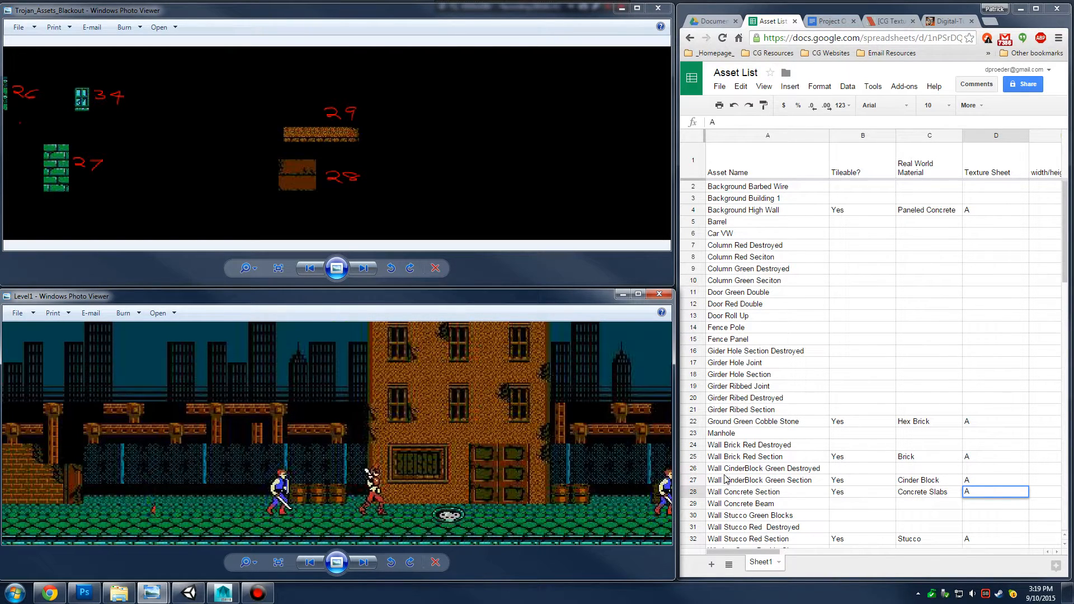
left_click(916, 316)
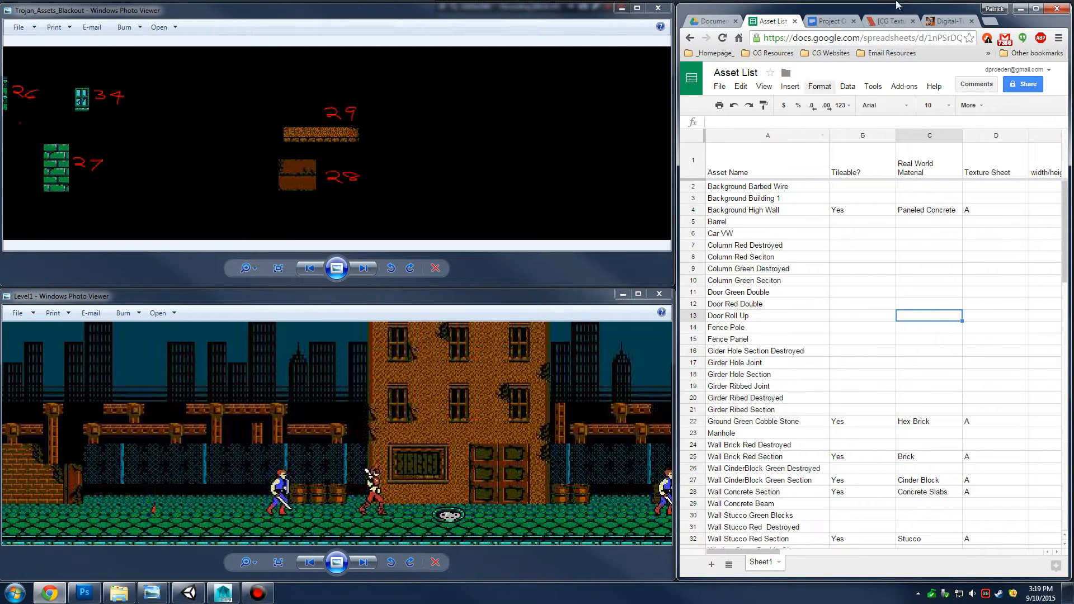
Review the Project Outline's Modeling steps on finding texture sources and making a 16 by 16 grid against the level image
left_click(828, 21)
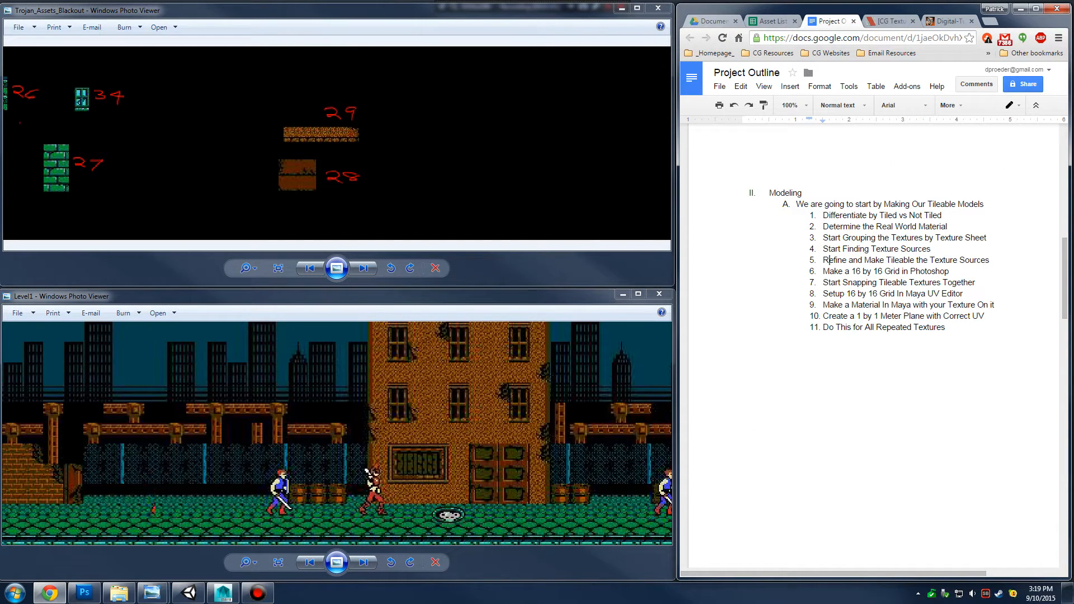
left_click_drag(823, 249, 933, 249)
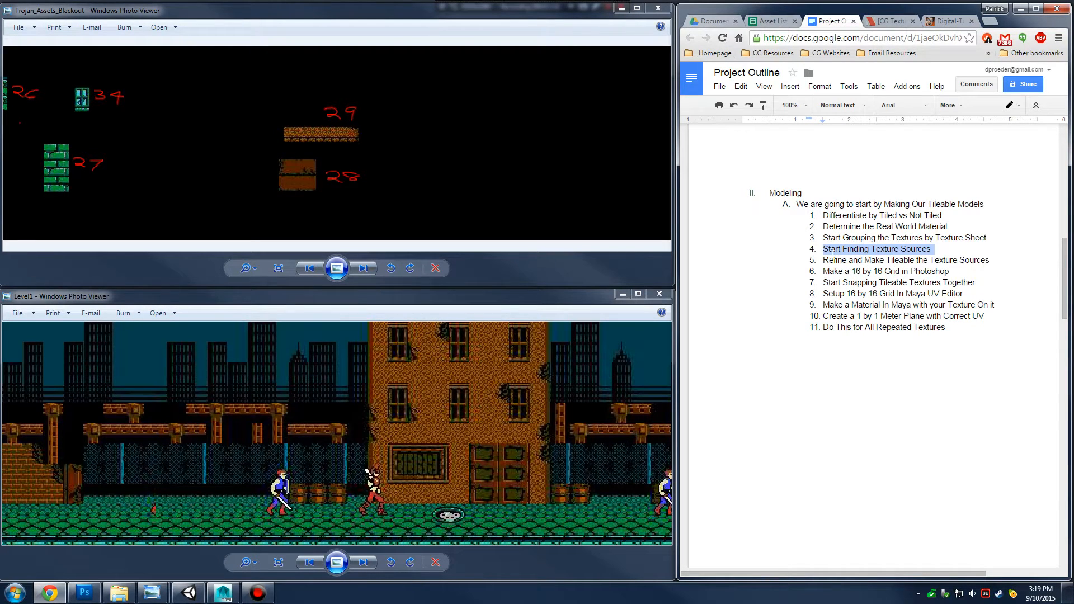
left_click(831, 249)
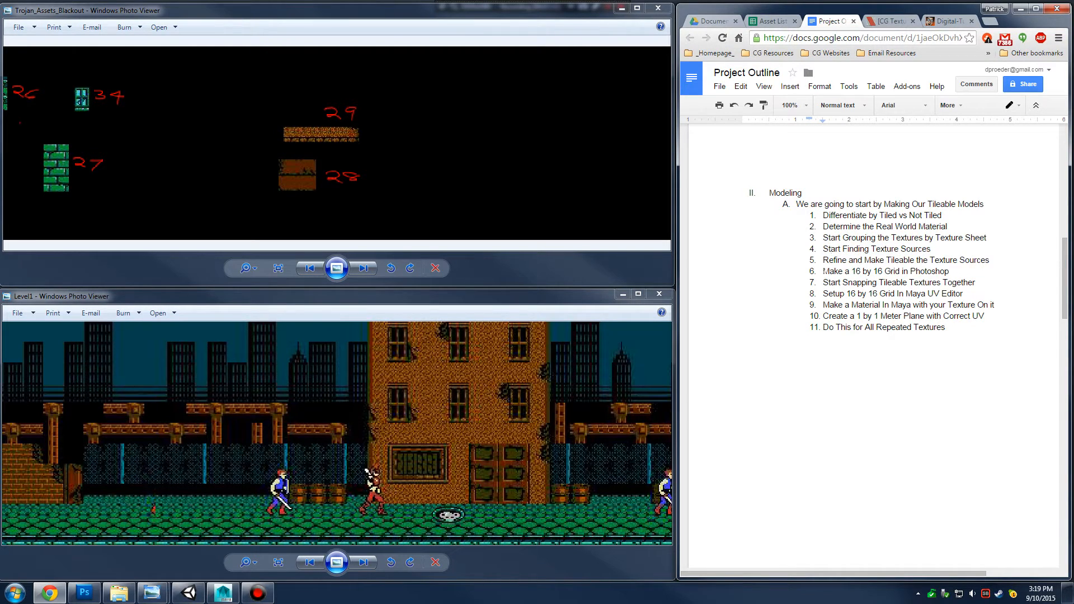
left_click_drag(561, 424, 504, 427)
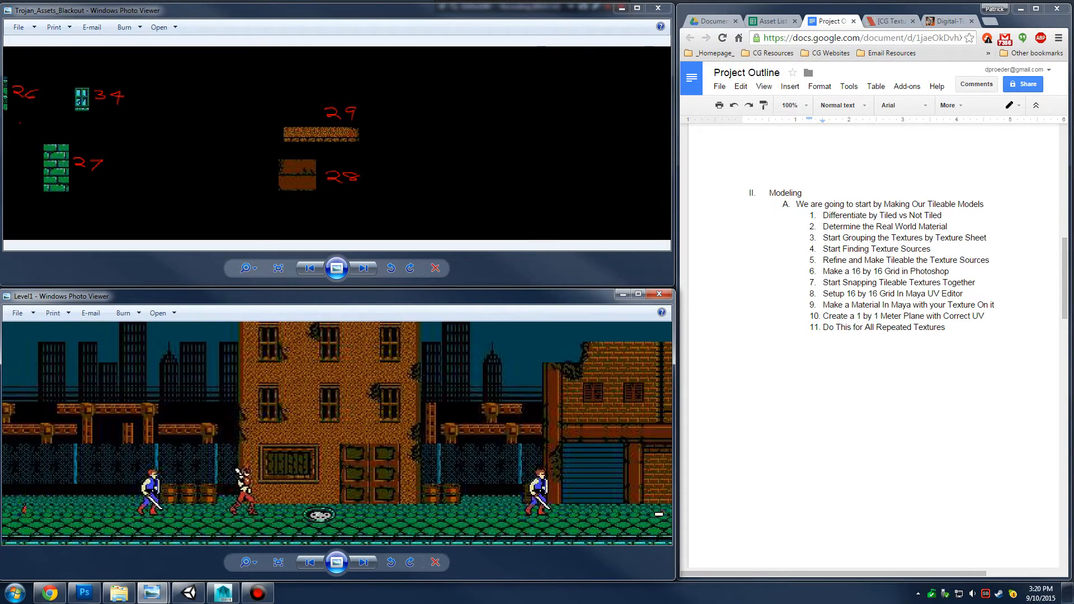
left_click_drag(822, 271, 952, 271)
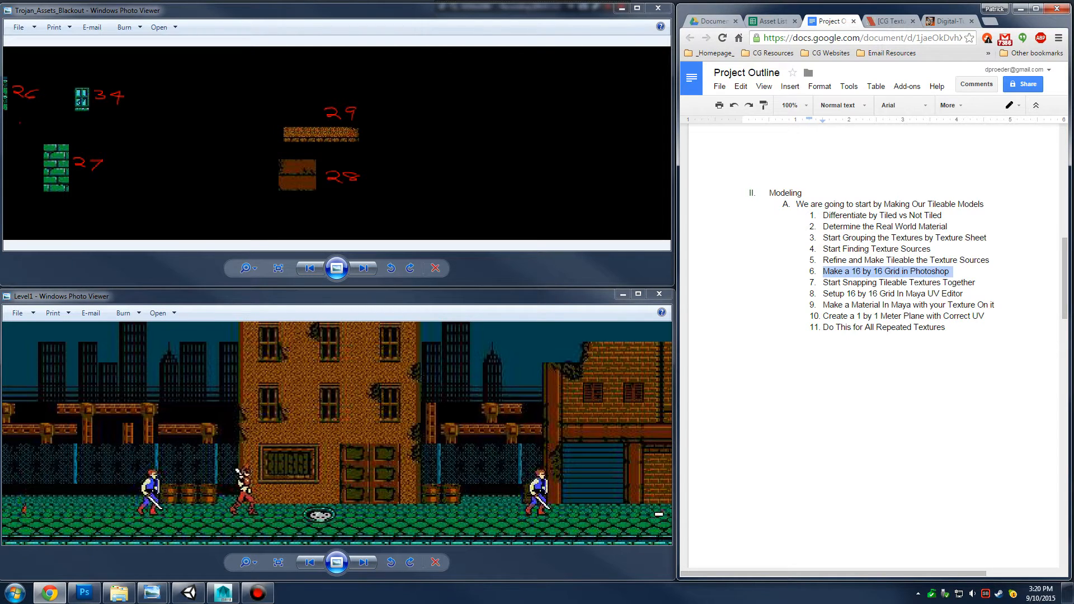
left_click(464, 409)
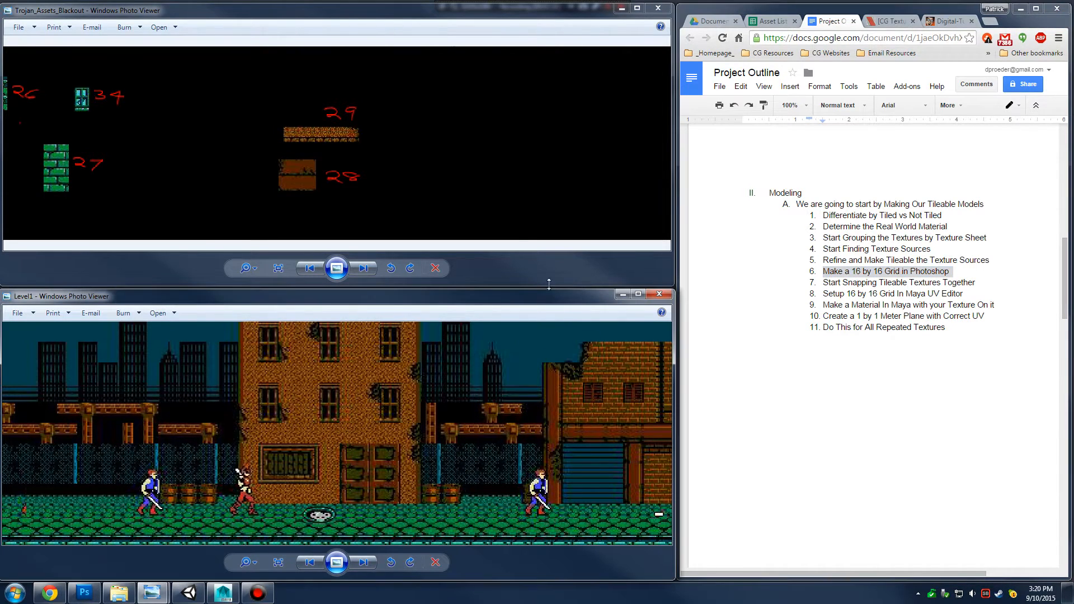
left_click(489, 213)
left_click_drag(314, 450, 443, 479)
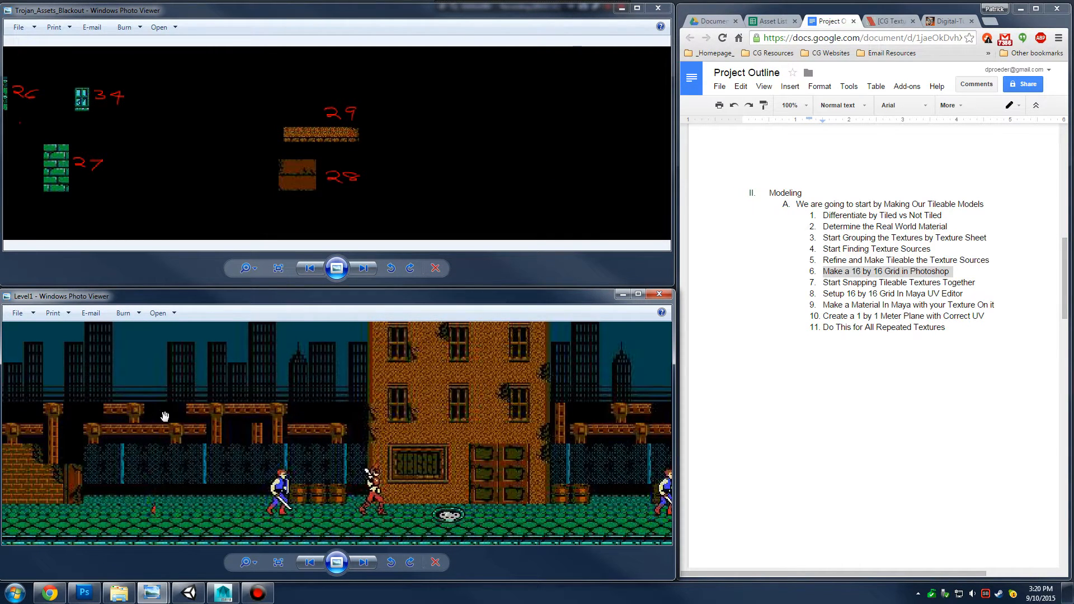
Return to the Asset List, select the Background High Wall's material cell and maximize the browser window
left_click(773, 22)
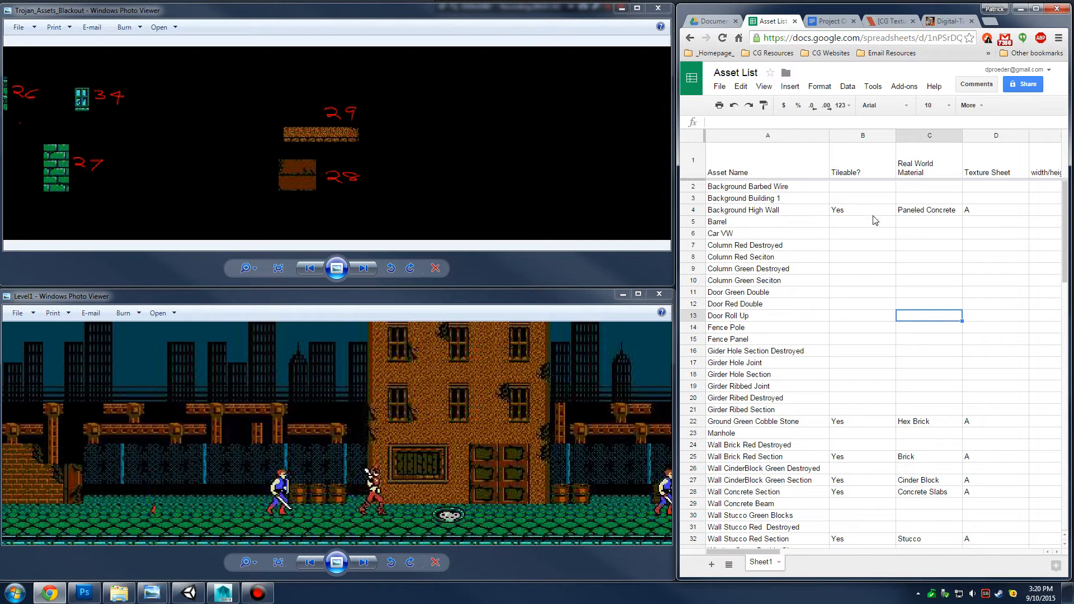
left_click(923, 215)
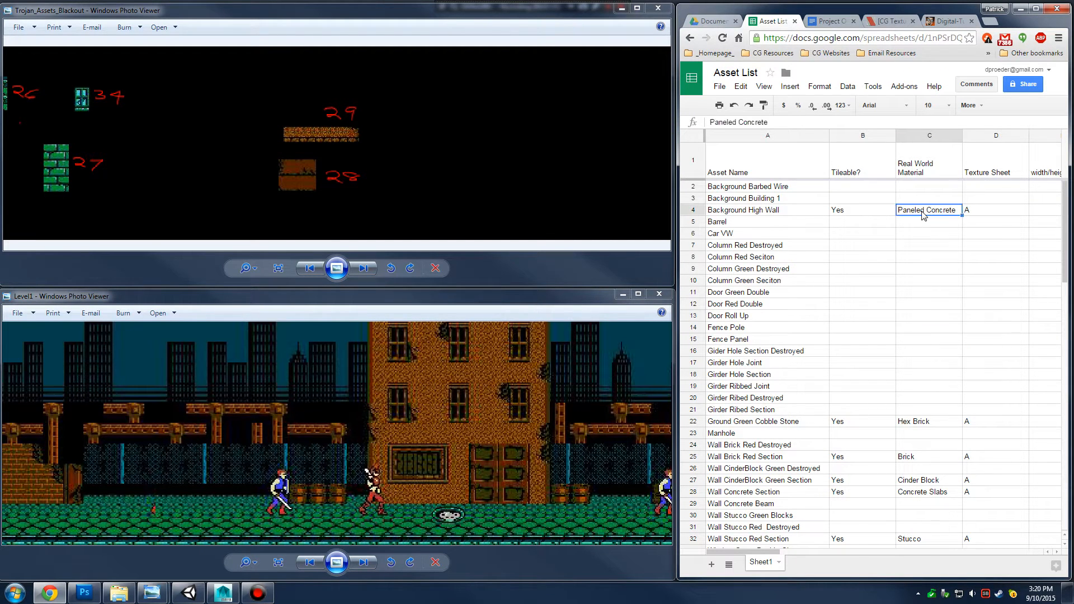
left_click_drag(767, 9, 459, 1)
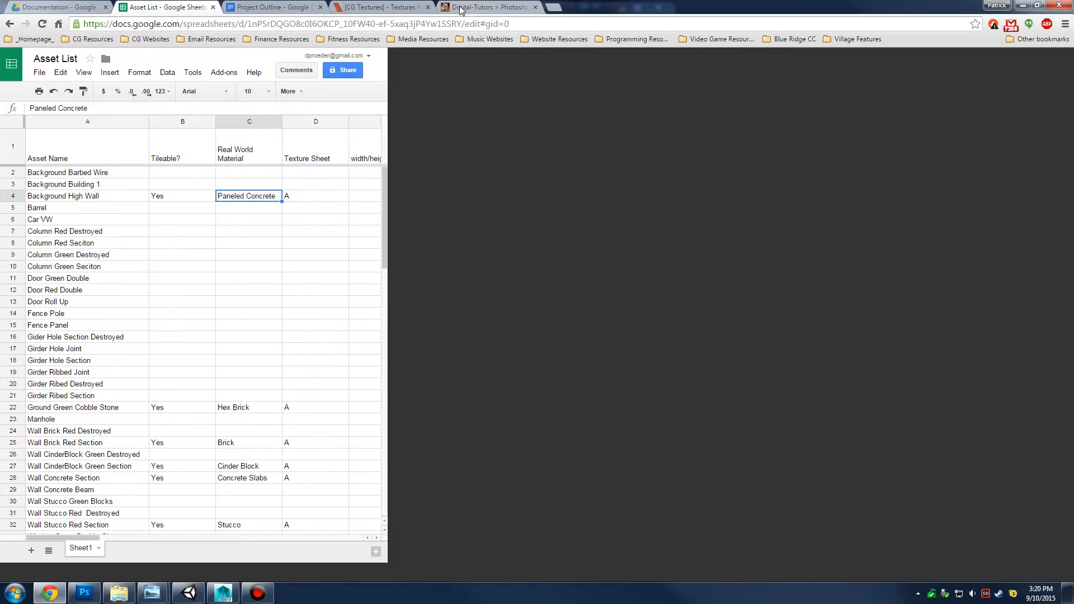
Switch to the CG Textures site and highlight its web address, cgtextures.com
left_click(377, 6)
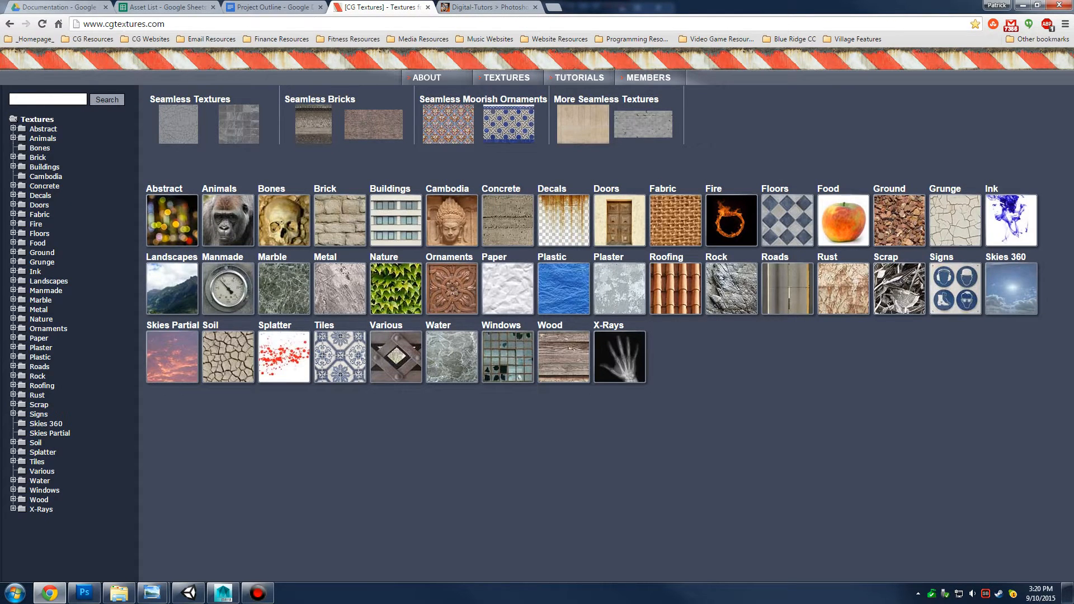
left_click_drag(109, 24, 194, 20)
left_click(121, 24)
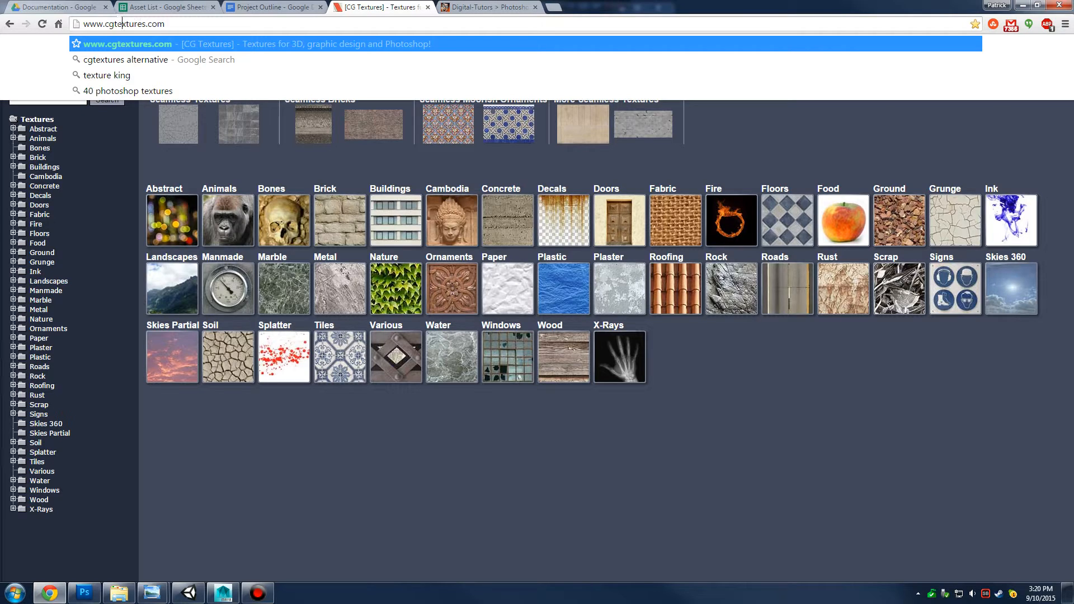
left_click_drag(106, 23, 170, 24)
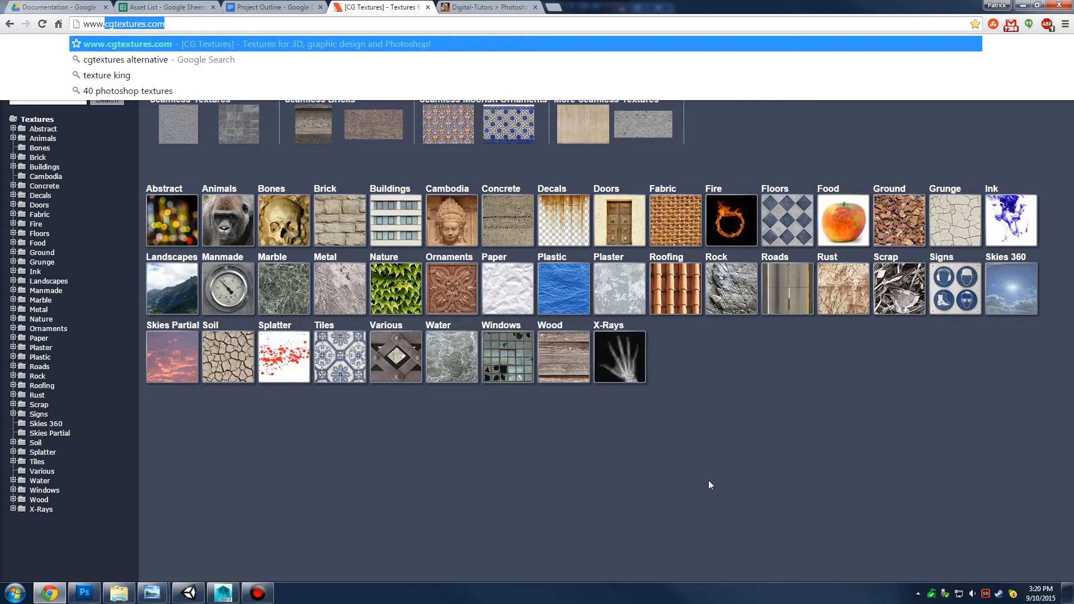
left_click(743, 485)
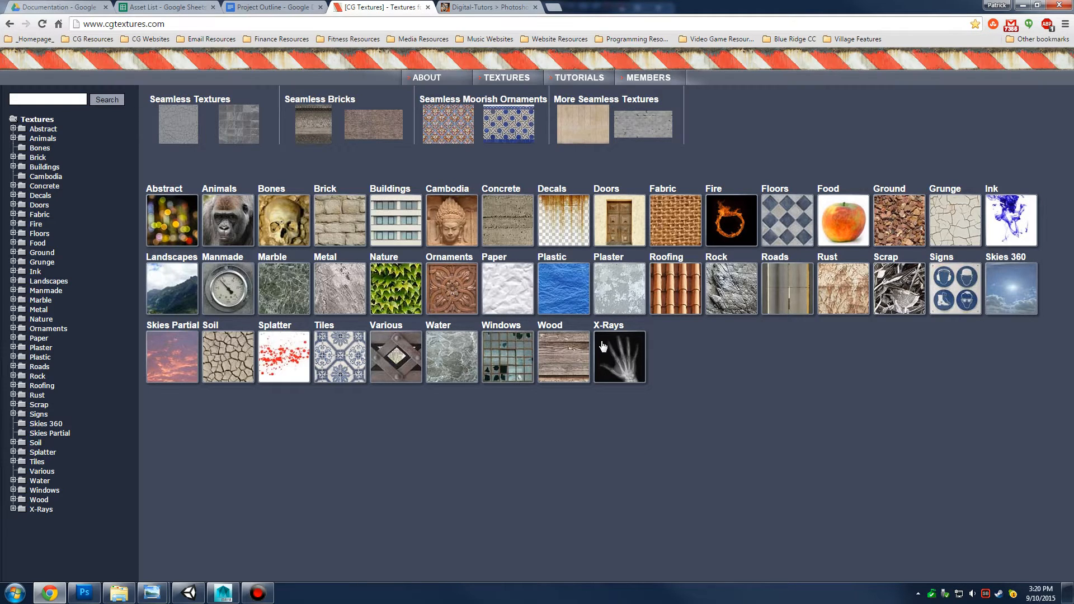
Browse the Animals category down to the Elephant Closeups textures, collapse it and return to the overview of all texture categories
mouse_move(643, 77)
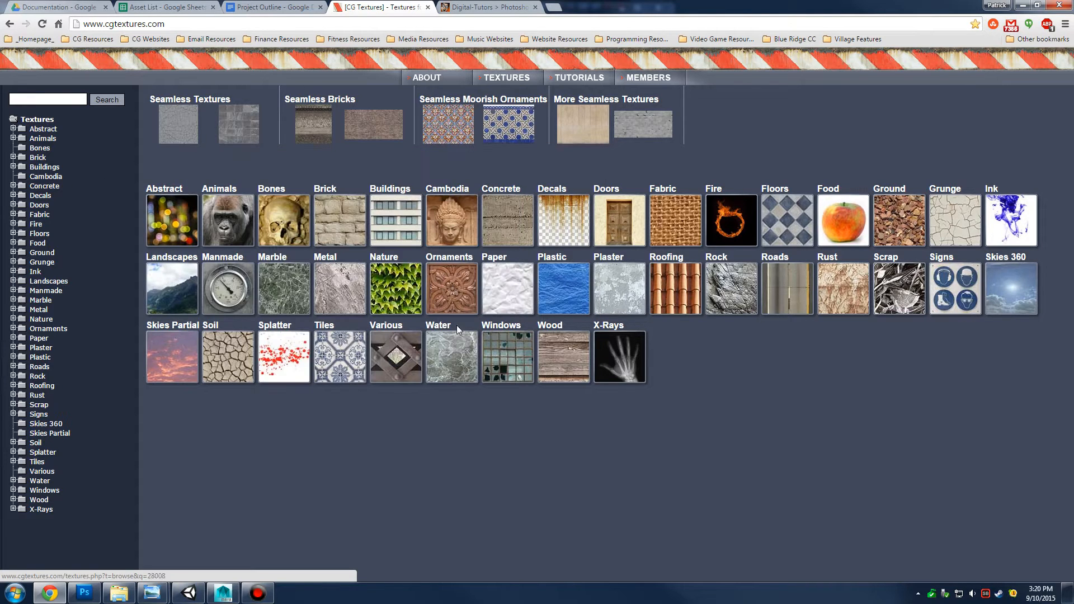
left_click(48, 100)
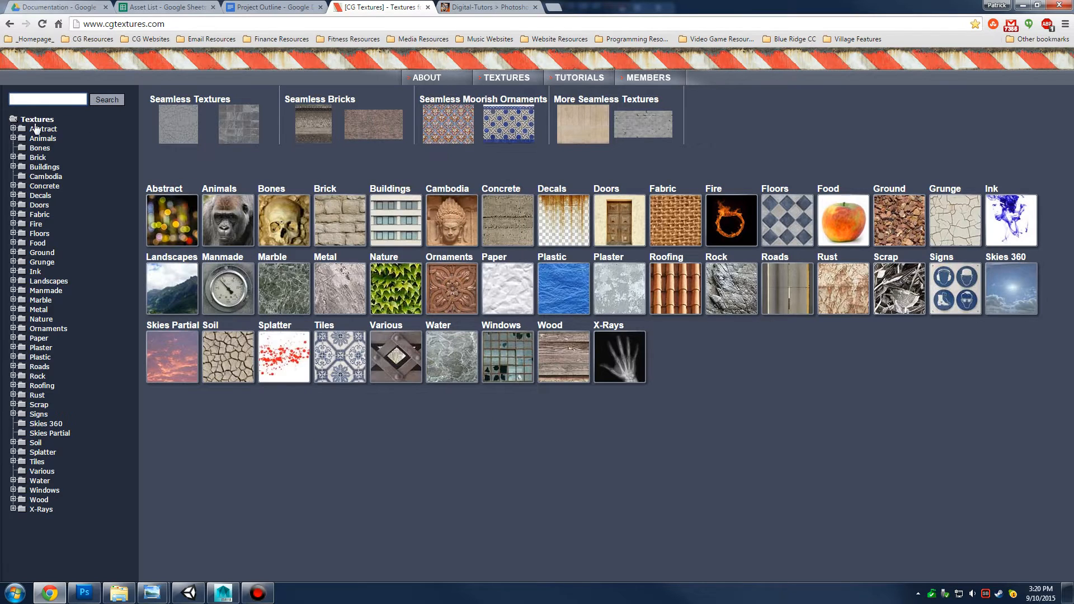
left_click(13, 138)
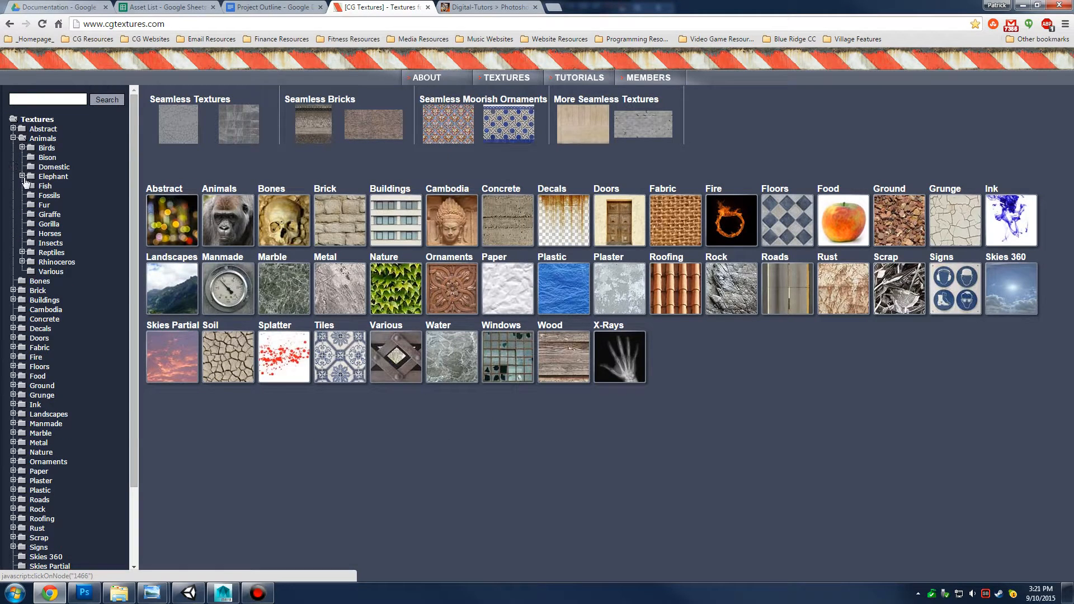
left_click(22, 176)
left_click(56, 187)
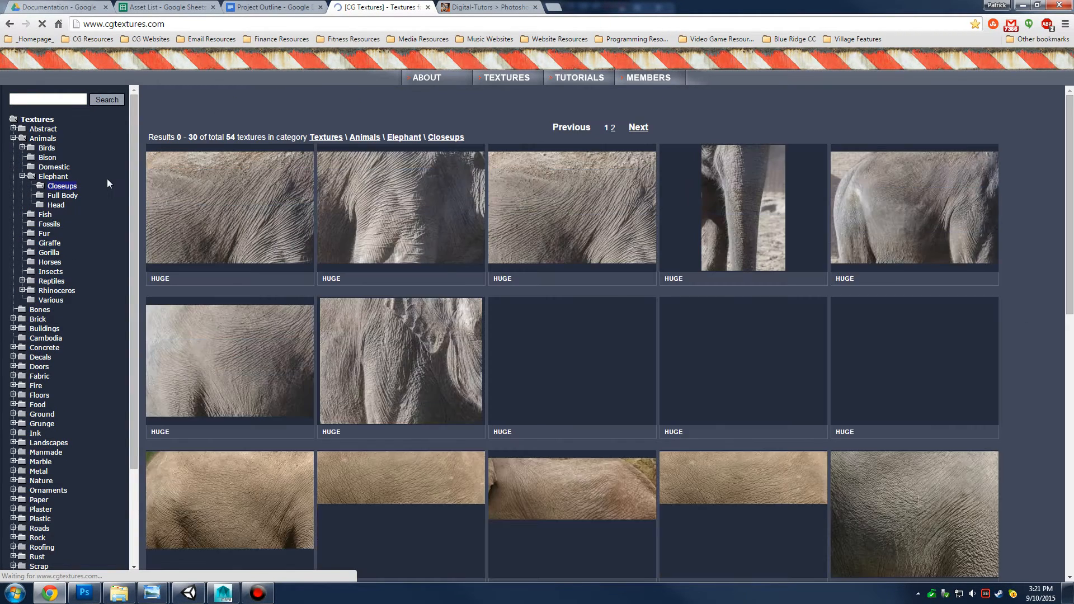
scroll(666, 369, "down", 10)
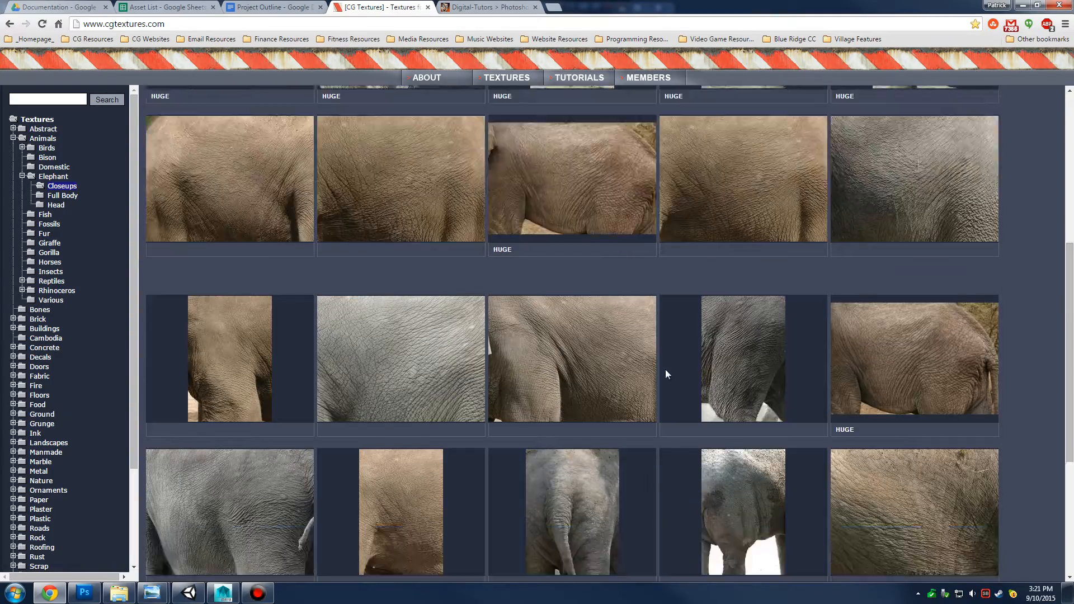
scroll(606, 373, "up", 10)
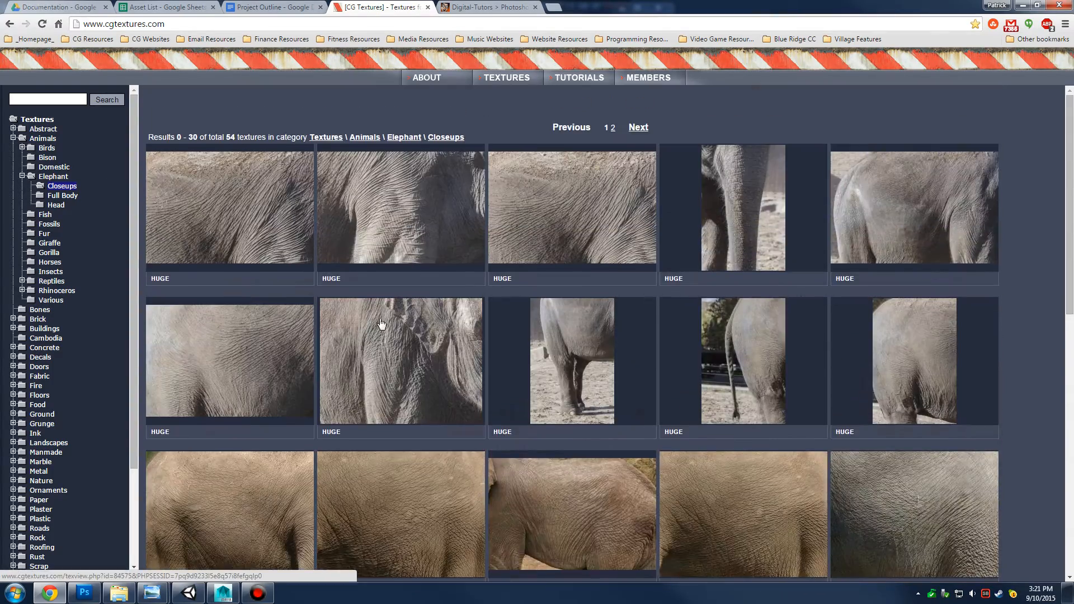
left_click(13, 138)
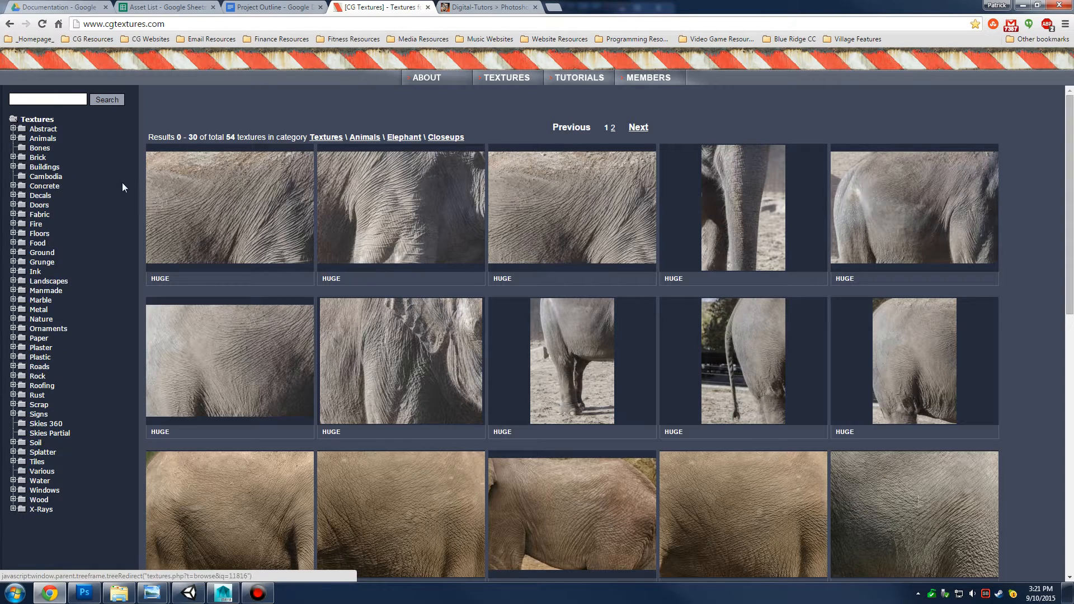
left_click(49, 120)
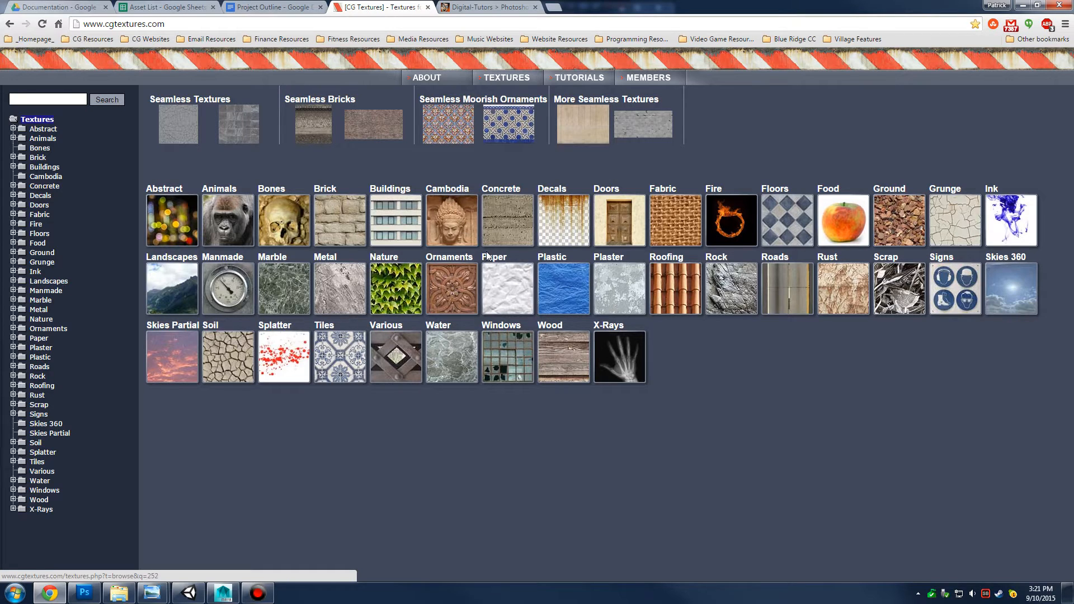
Look through the first page of Plate Fence textures in the Concrete category for a panelled wall source
left_click(502, 219)
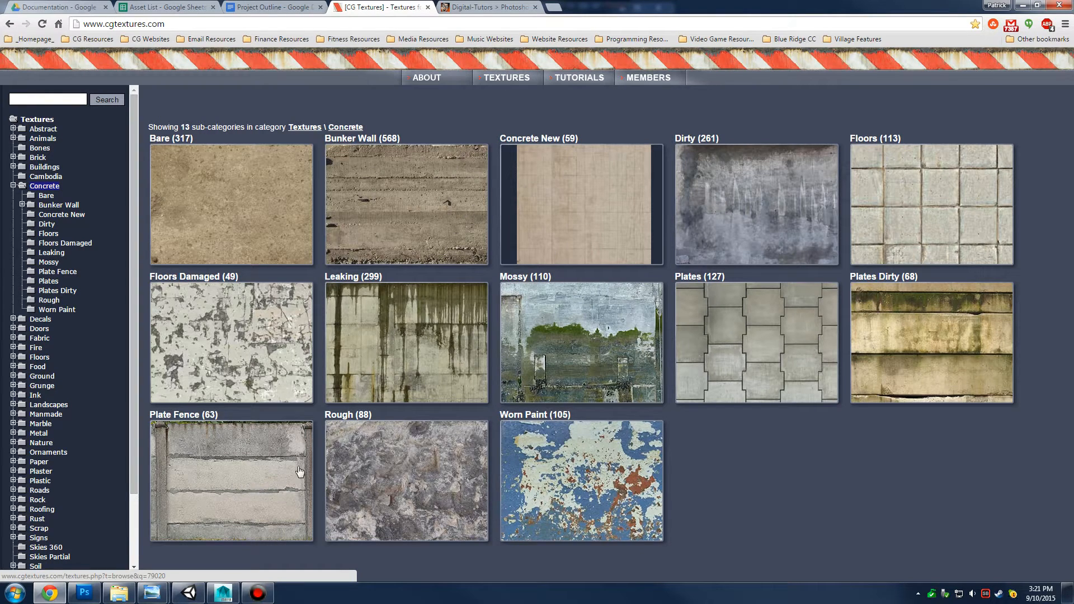
left_click(241, 482)
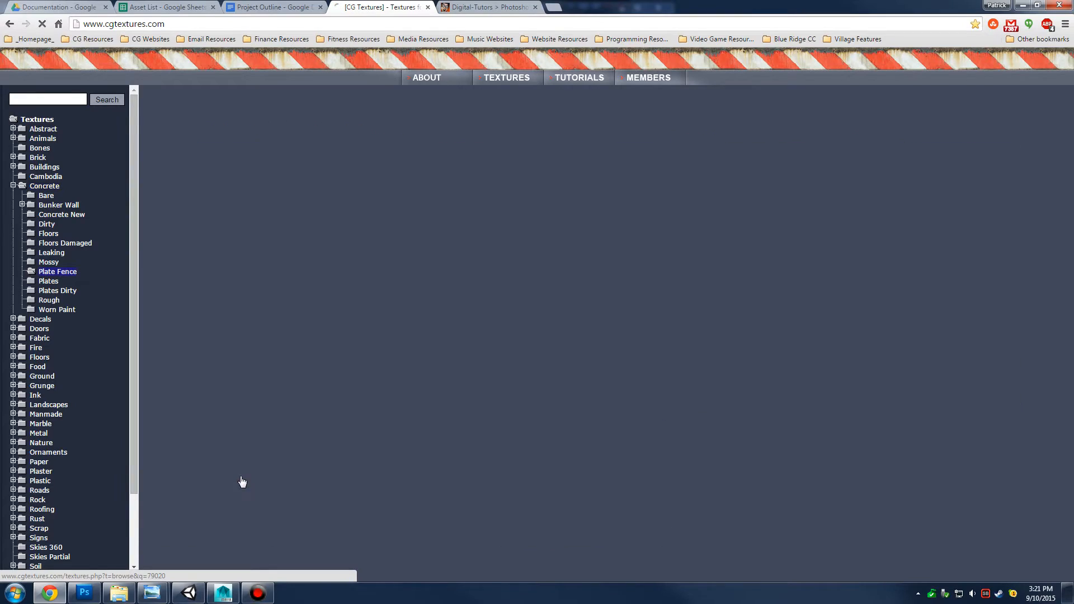
scroll(410, 384, "down", 6)
scroll(412, 385, "up", 6)
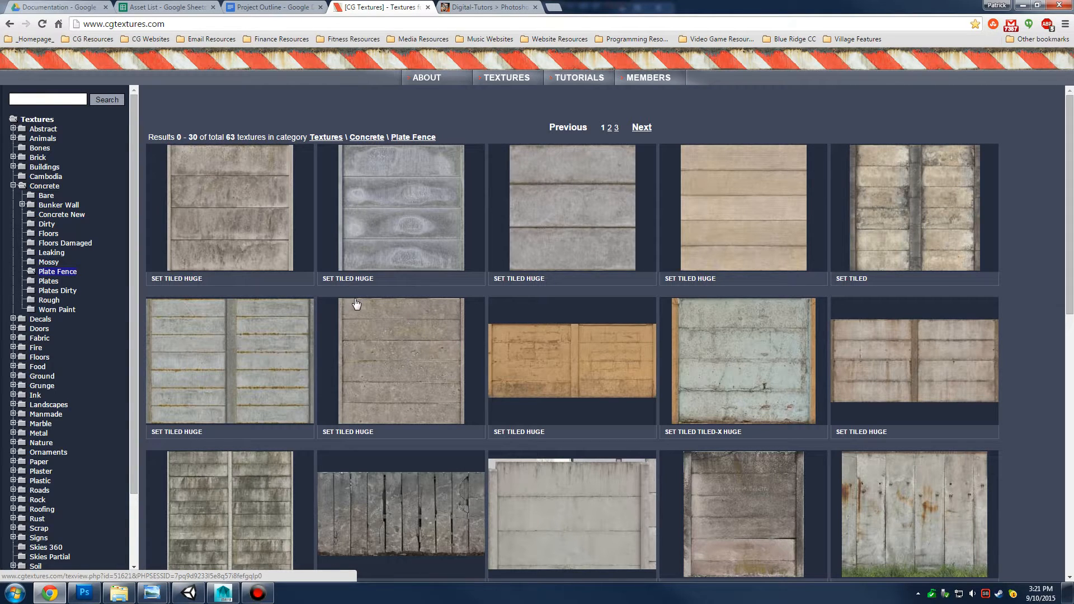
scroll(291, 327, "down", 3)
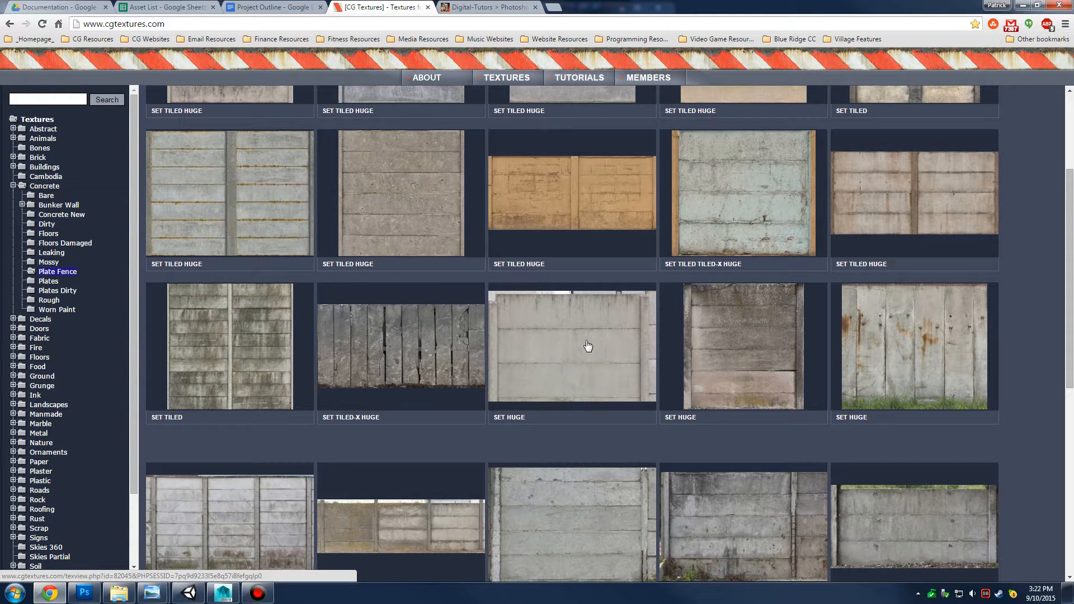
scroll(542, 358, "down", 7)
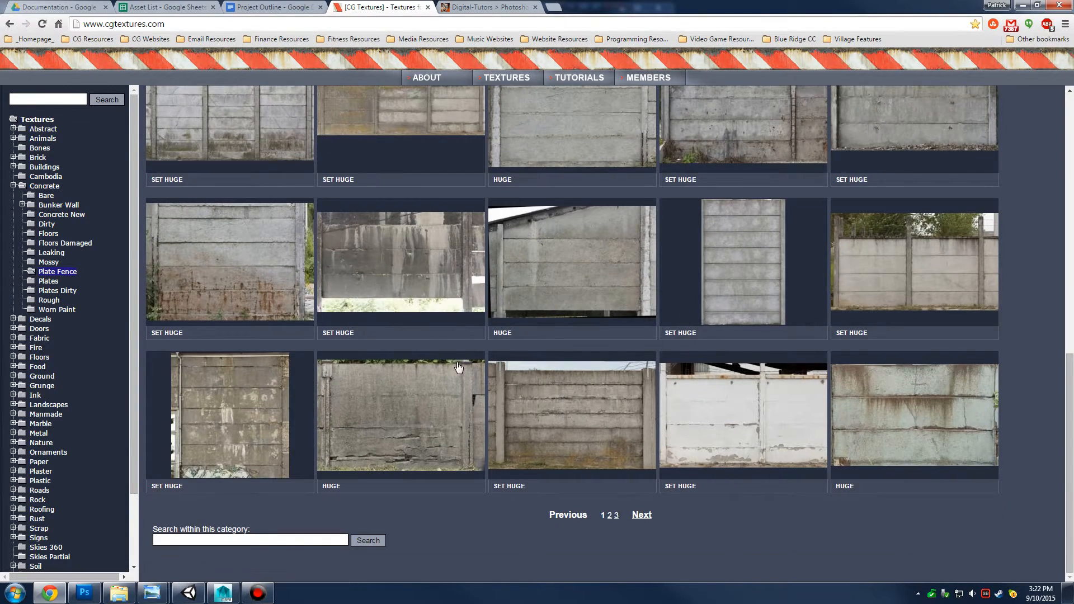
scroll(437, 334, "up", 3)
scroll(437, 334, "down", 3)
Look through the second page of Plate Fence textures, checking the available sizes of ConcreteFence0007 and closing its page
left_click(647, 517)
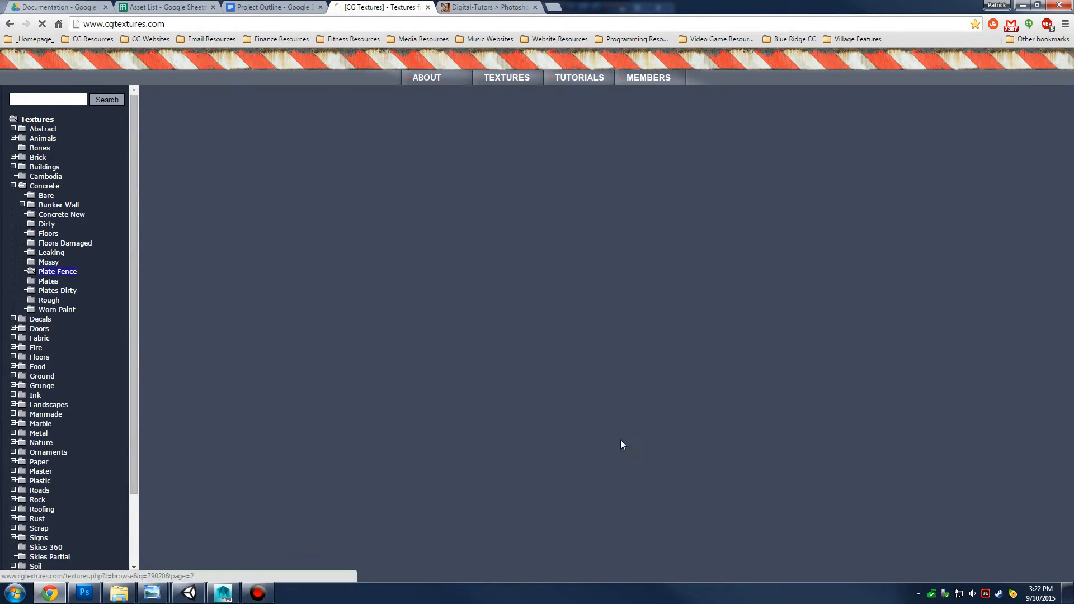
scroll(535, 377, "down", 8)
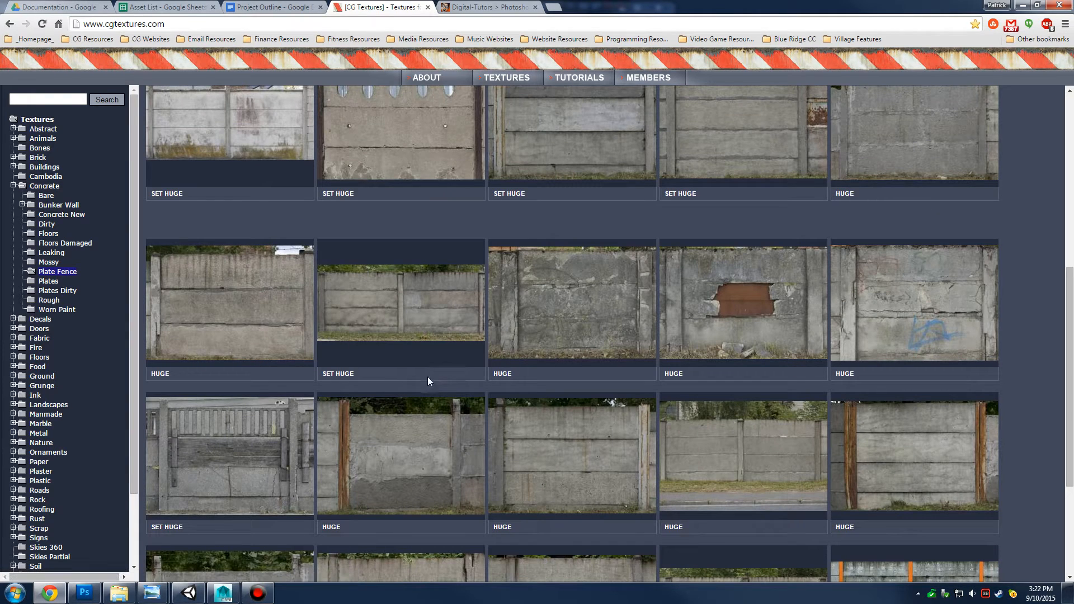
left_click(256, 303)
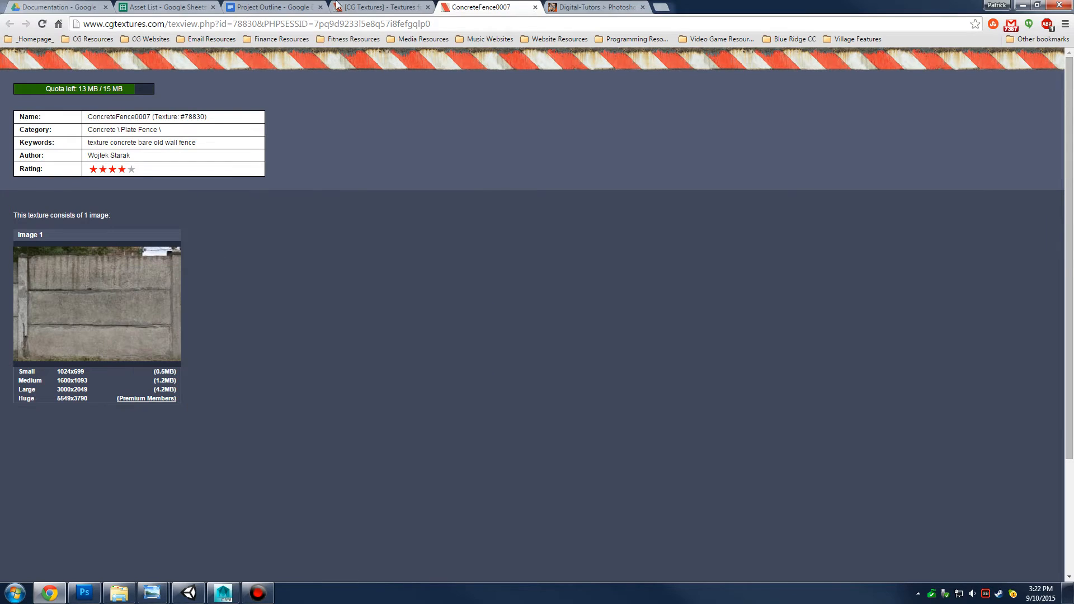
left_click(428, 6)
left_click(535, 6)
scroll(423, 455, "down", 3)
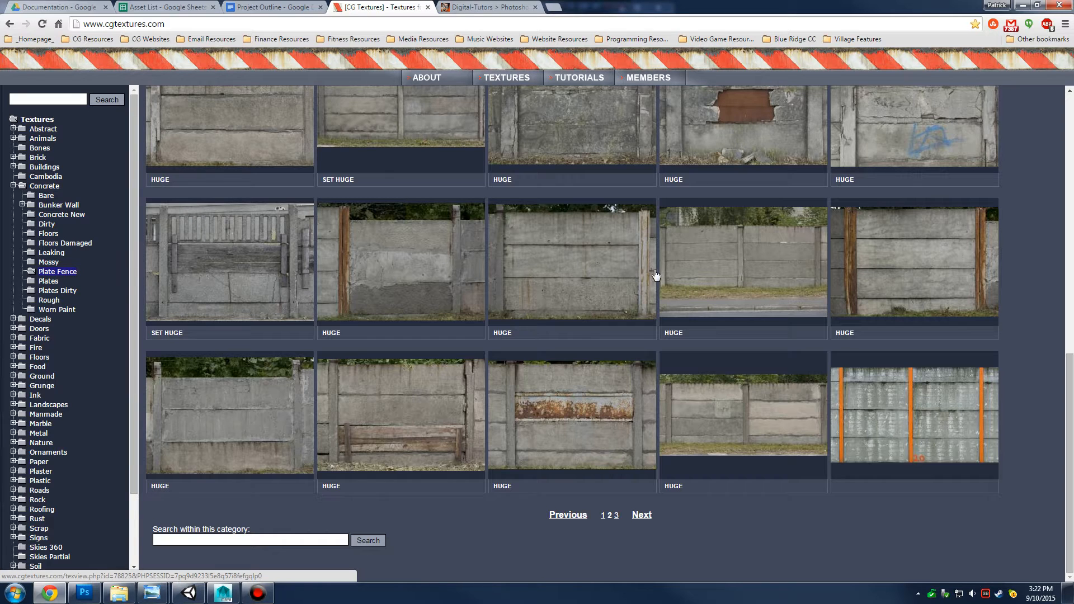
scroll(475, 319, "up", 5)
scroll(474, 320, "up", 5)
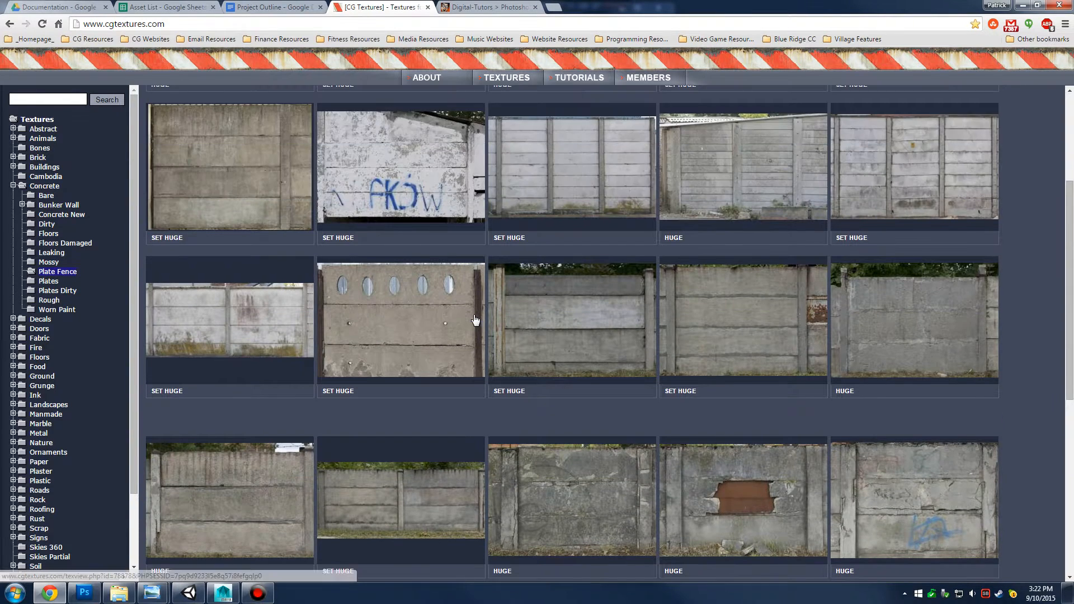
scroll(383, 377, "down", 3)
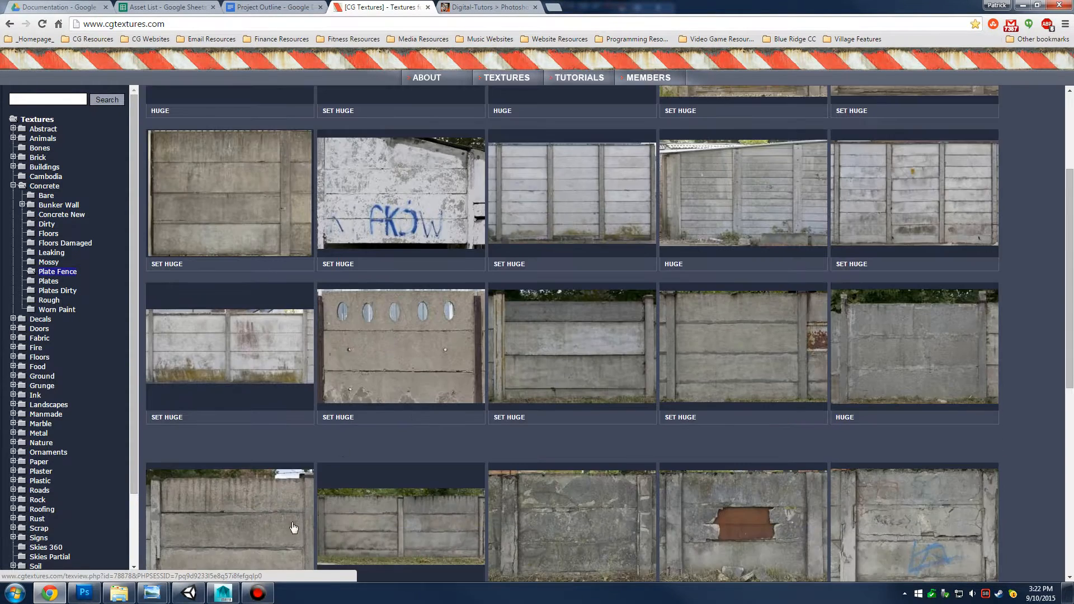
View the paneled_concrete_source image from the Downloads folder and minimize the viewer
left_click(119, 593)
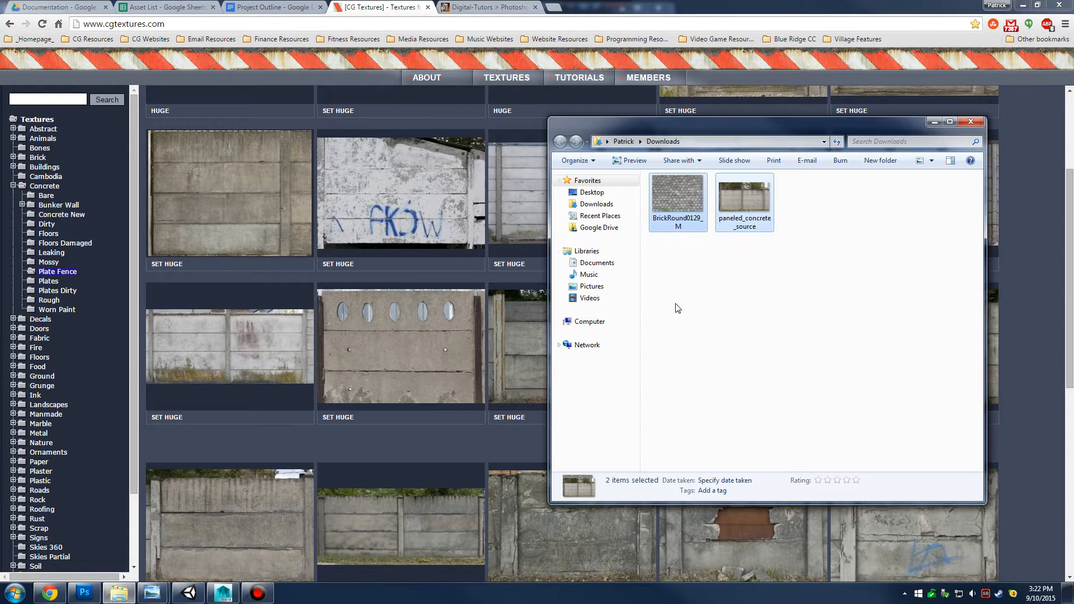
double_click(752, 202)
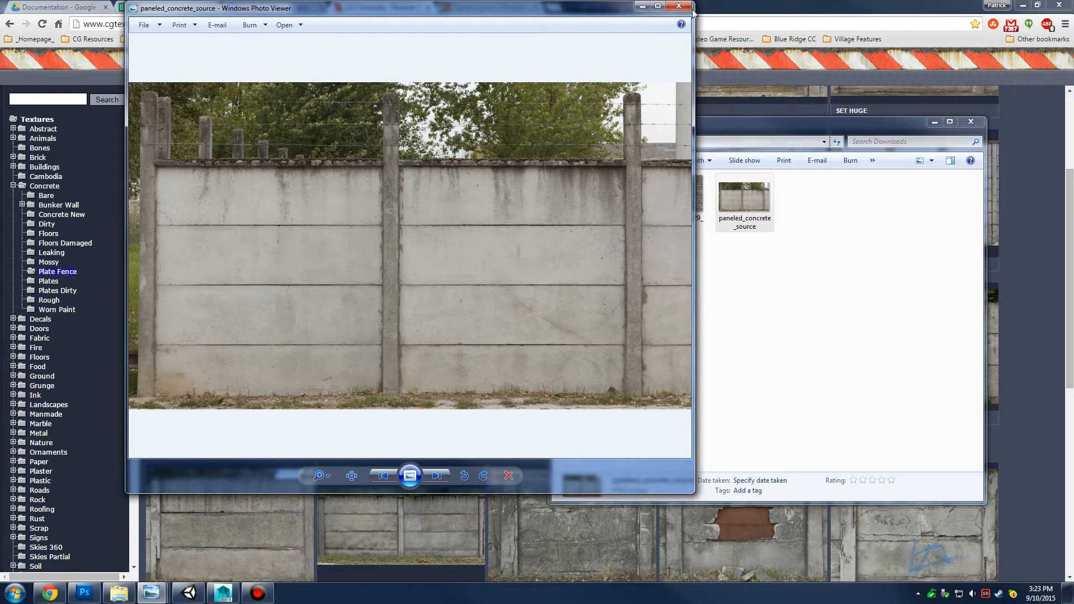
left_click(642, 6)
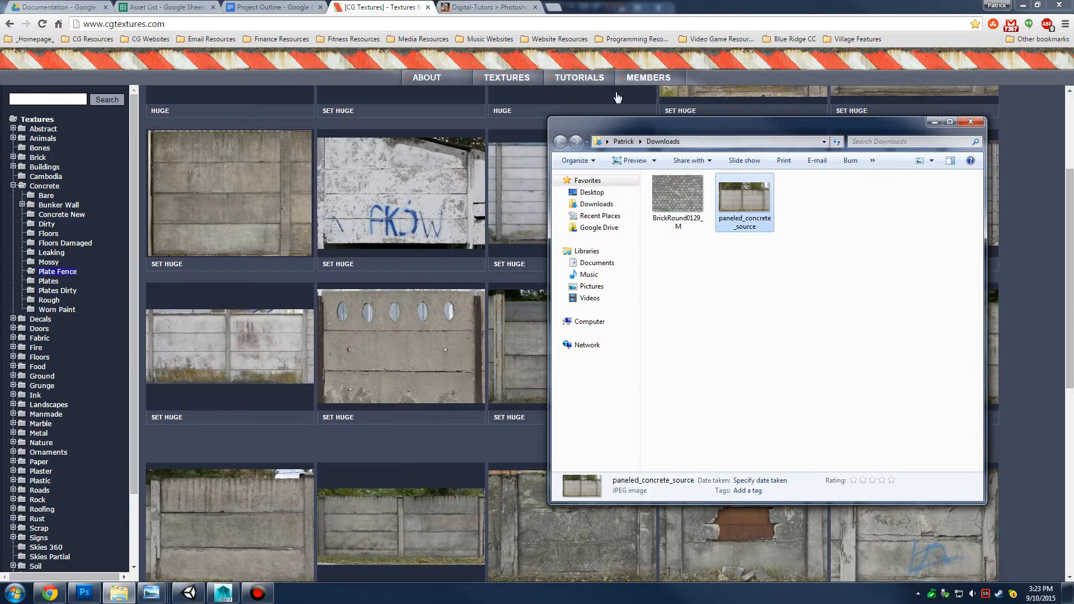
Move paneled_concrete_source from Downloads into the Trojan Project's Texture Source folder
left_click(1022, 5)
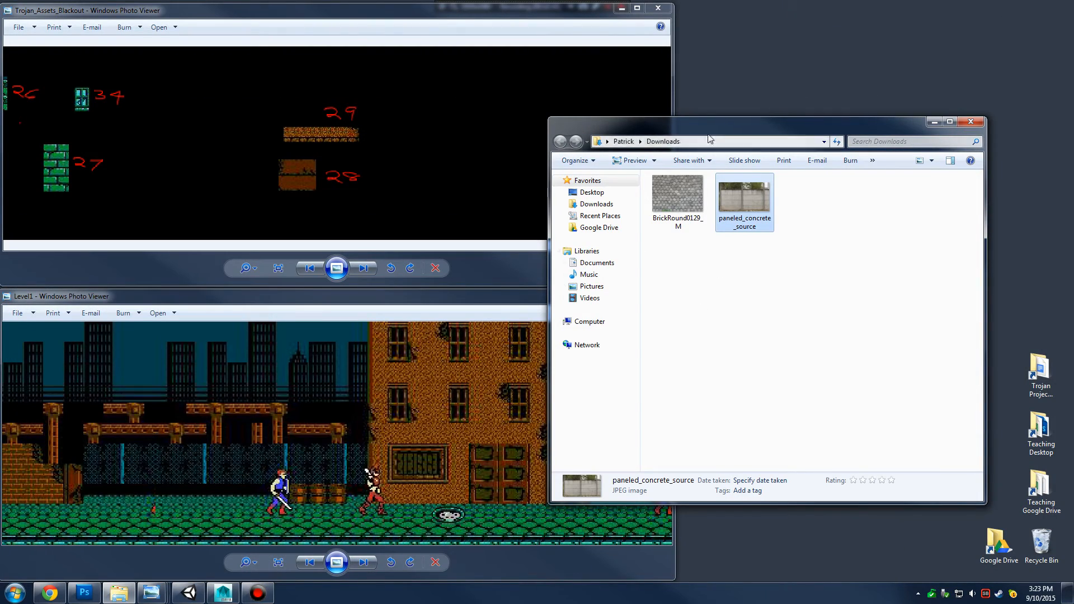
left_click_drag(713, 128, 767, 114)
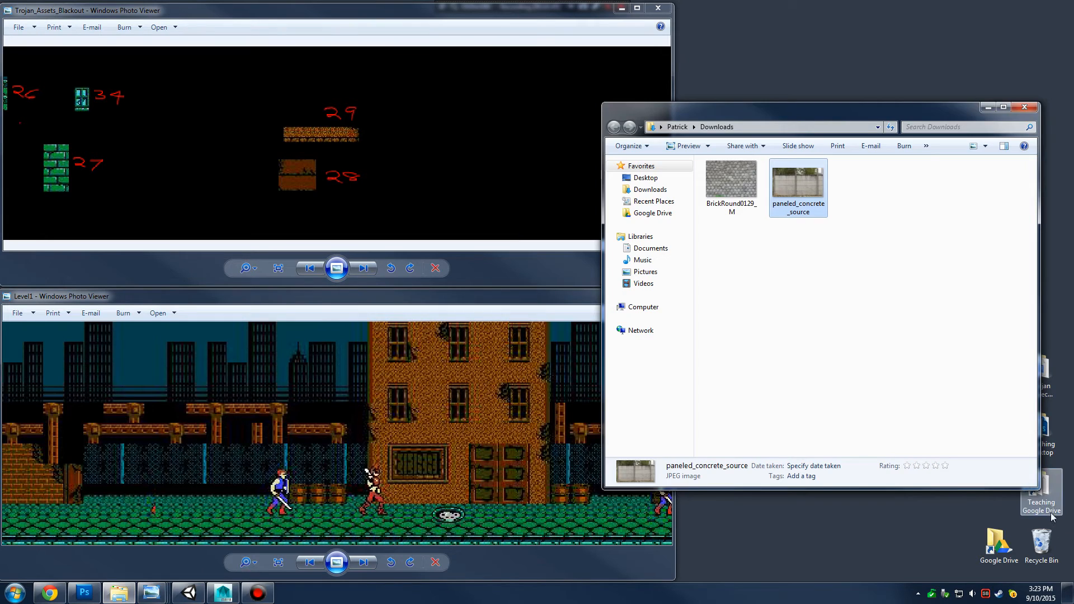
double_click(1052, 513)
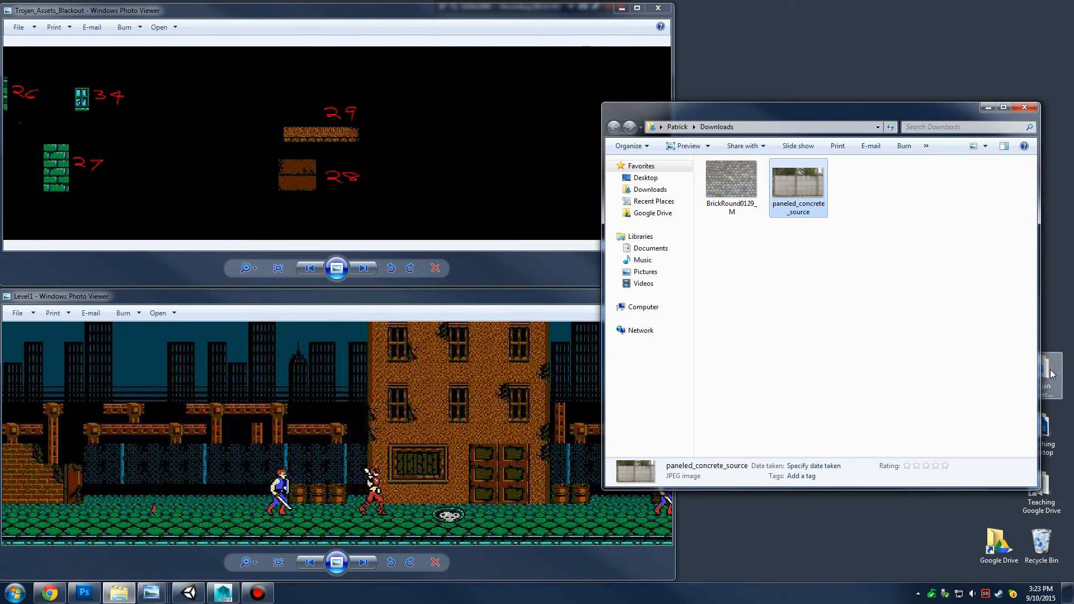
left_click_drag(741, 110, 192, 120)
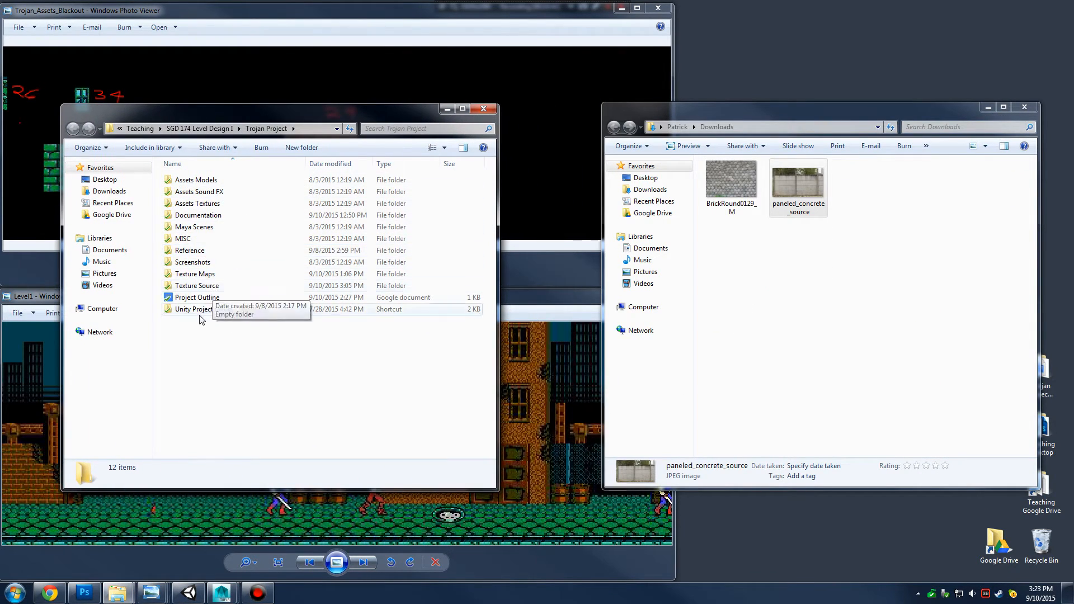
double_click(215, 289)
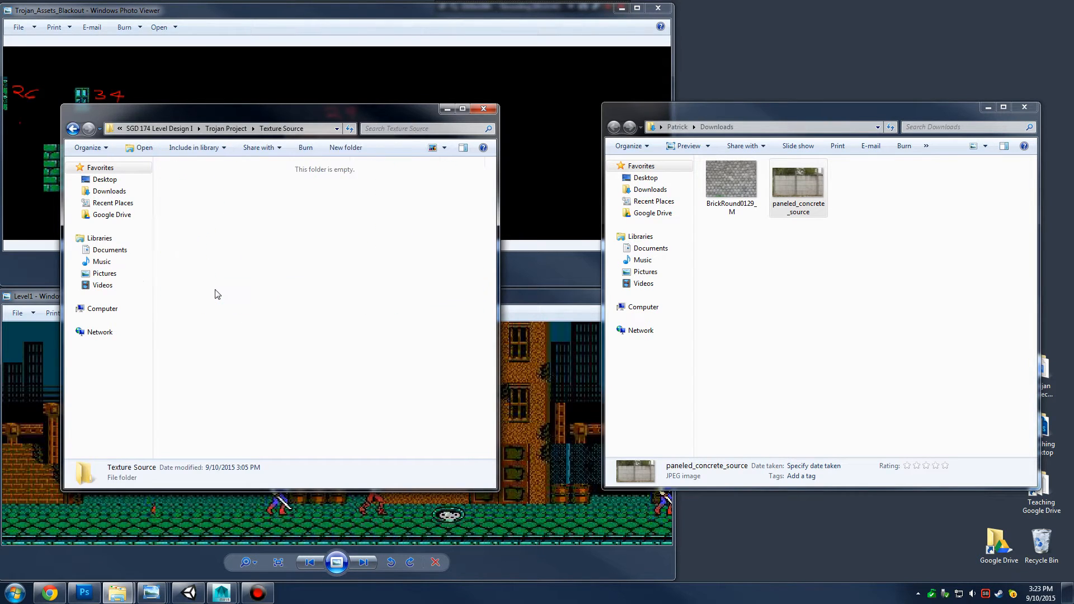
left_click_drag(812, 191, 297, 281)
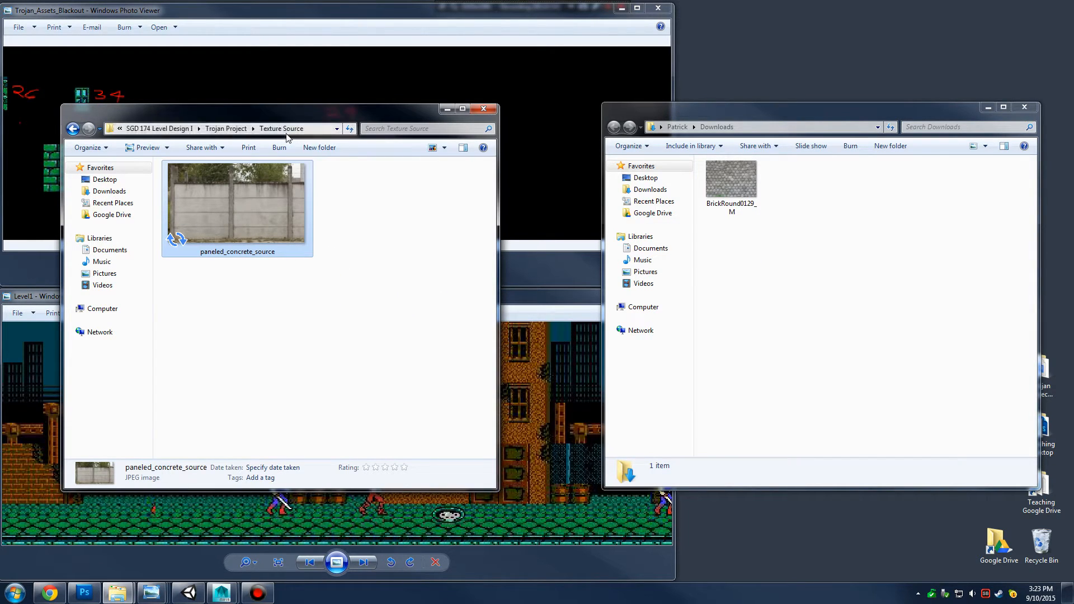
Move the Texture Source window aside and minimize the Trojan_Assets_Blackout, Level1 and Downloads windows
left_click_drag(303, 112, 816, 132)
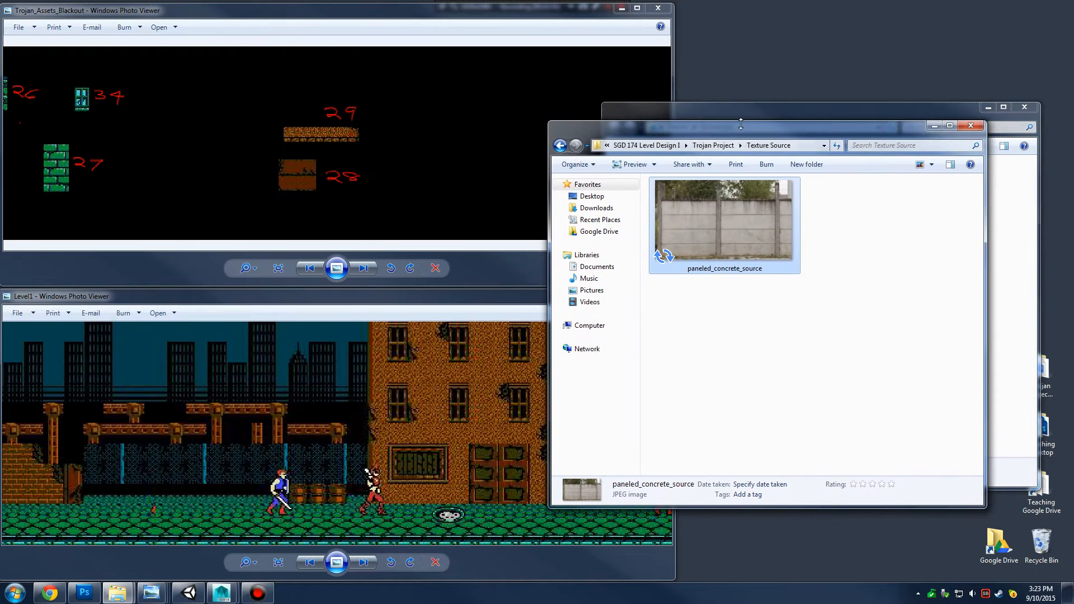
left_click_drag(739, 133, 1073, 133)
left_click(623, 9)
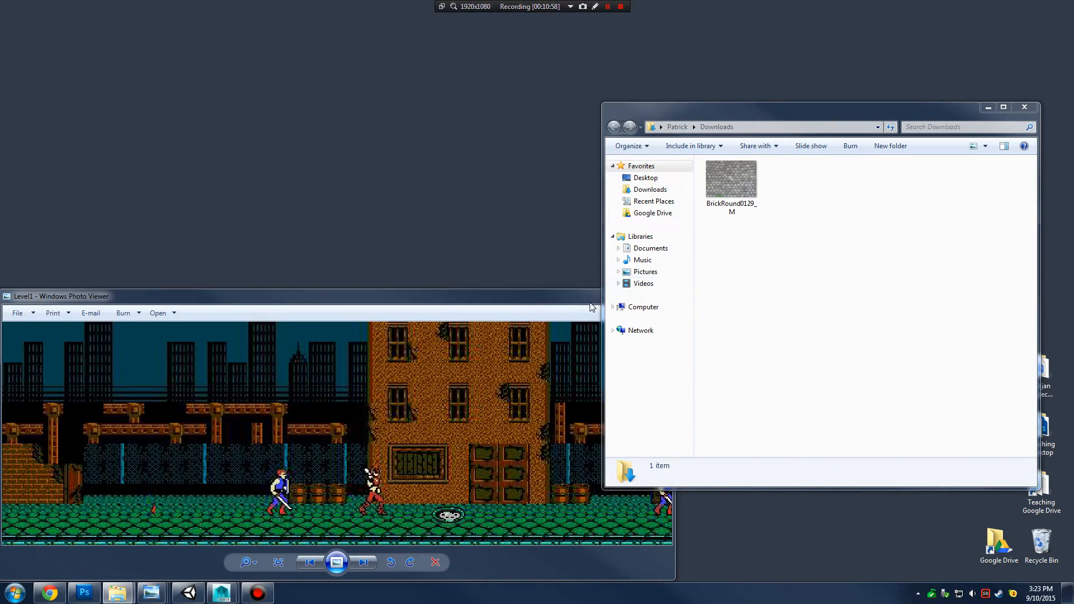
left_click(582, 297)
left_click(622, 294)
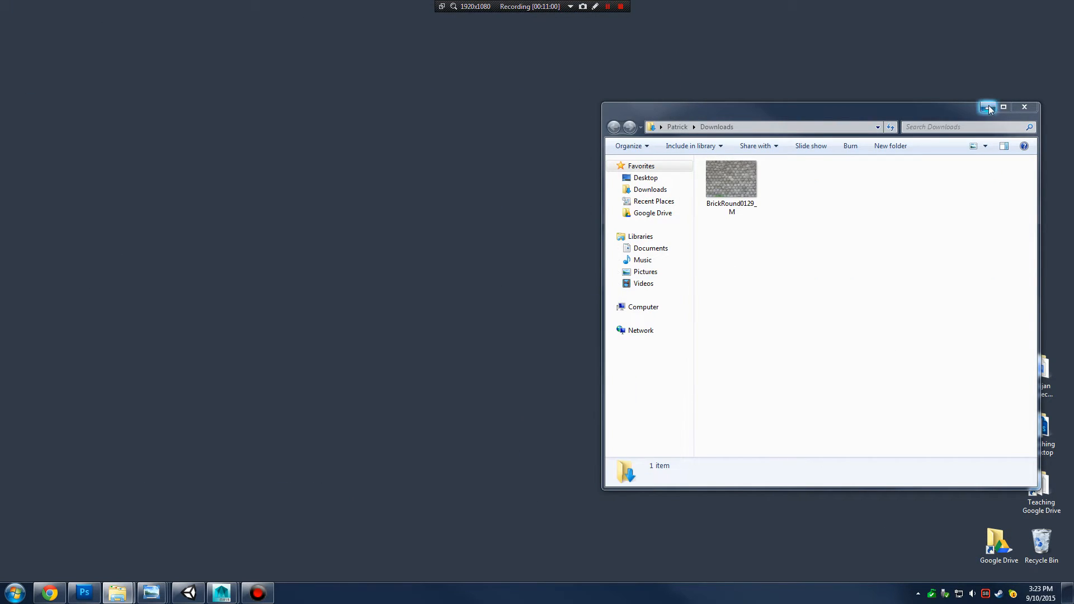
left_click(988, 107)
Switch to Photoshop and open paneled_concrete_source from the Texture Source folder as a new document
left_click(85, 592)
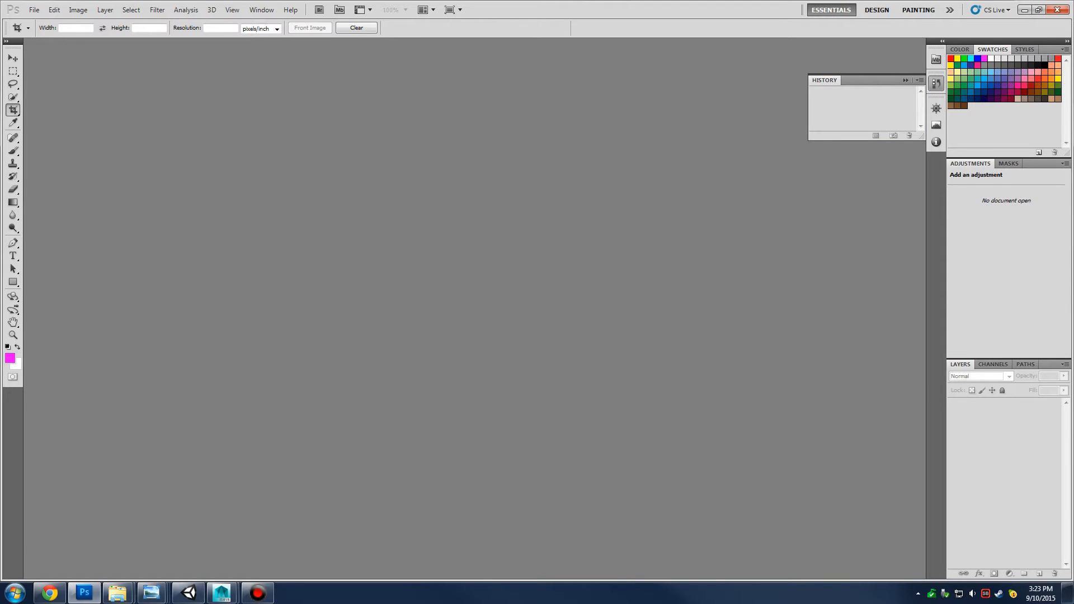
left_click(118, 593)
left_click_drag(479, 167, 673, 174)
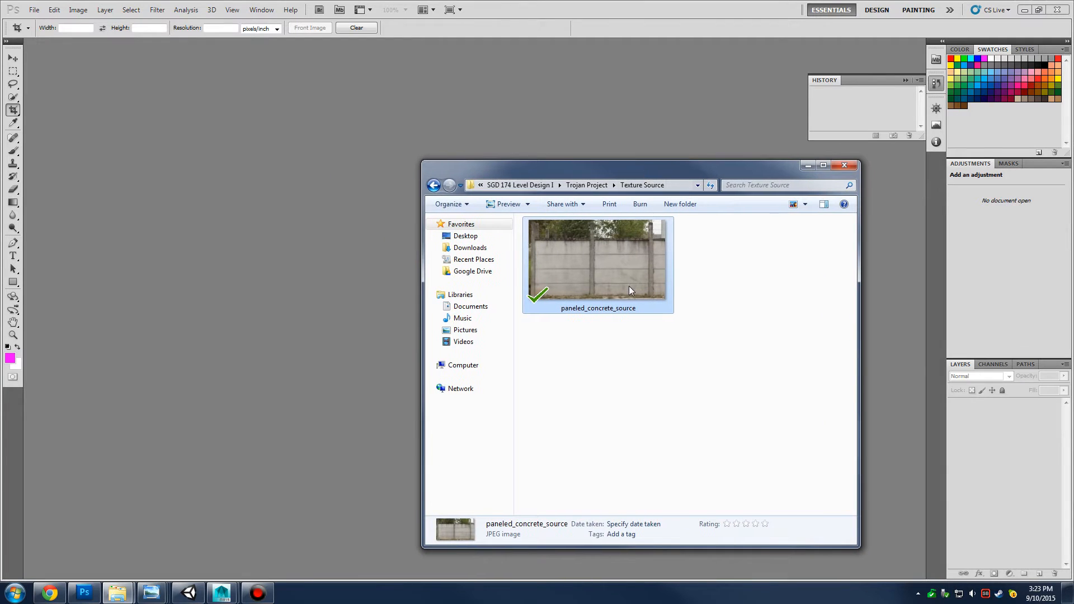
left_click_drag(628, 289, 421, 29)
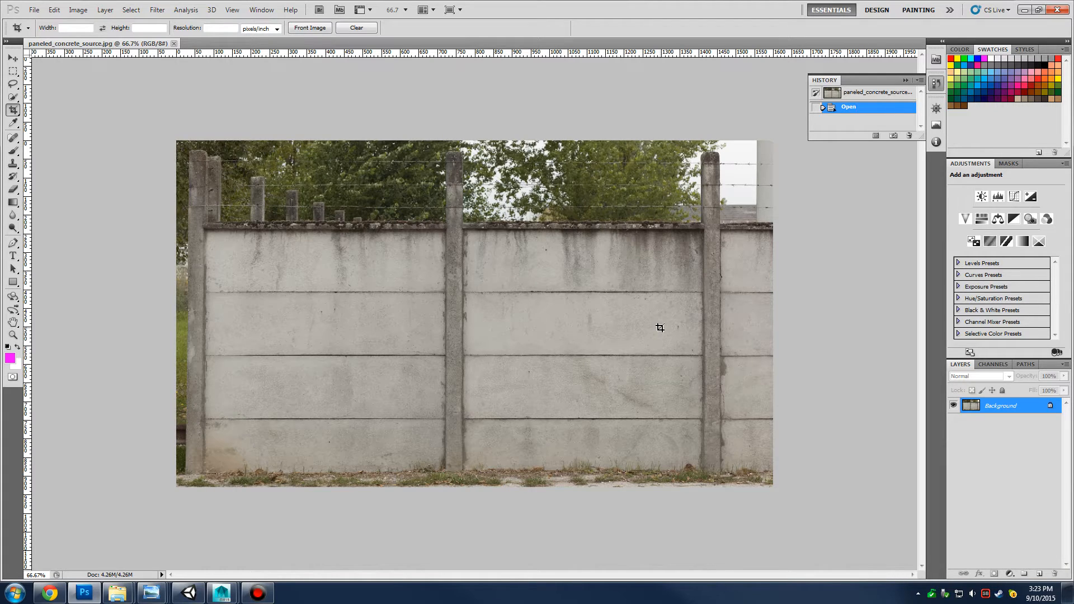
Convert the locked Background into an editable layer named Layer 0
double_click(1017, 407)
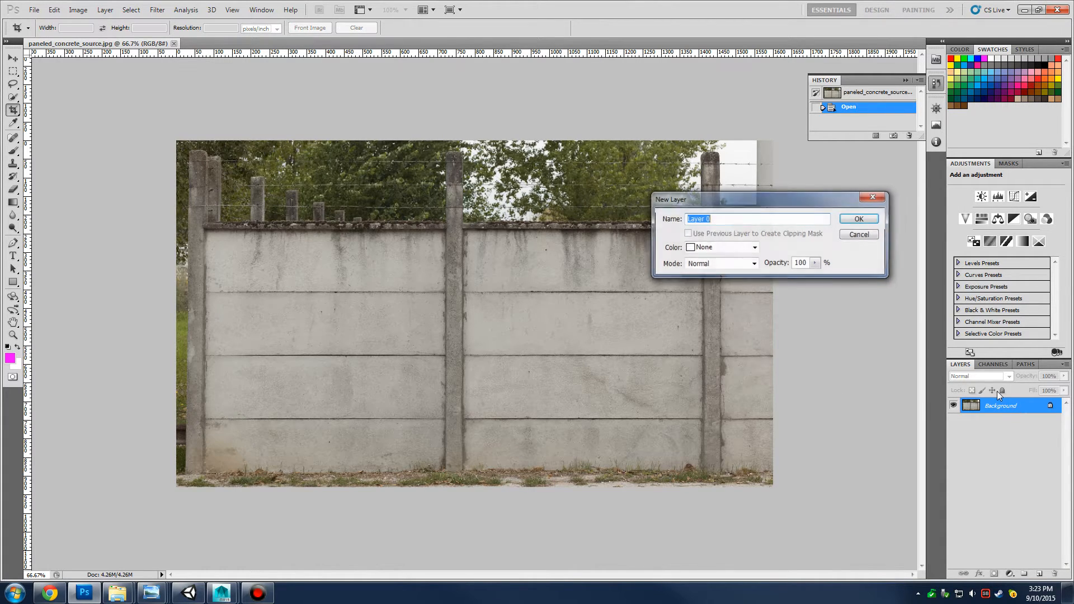
left_click(868, 218)
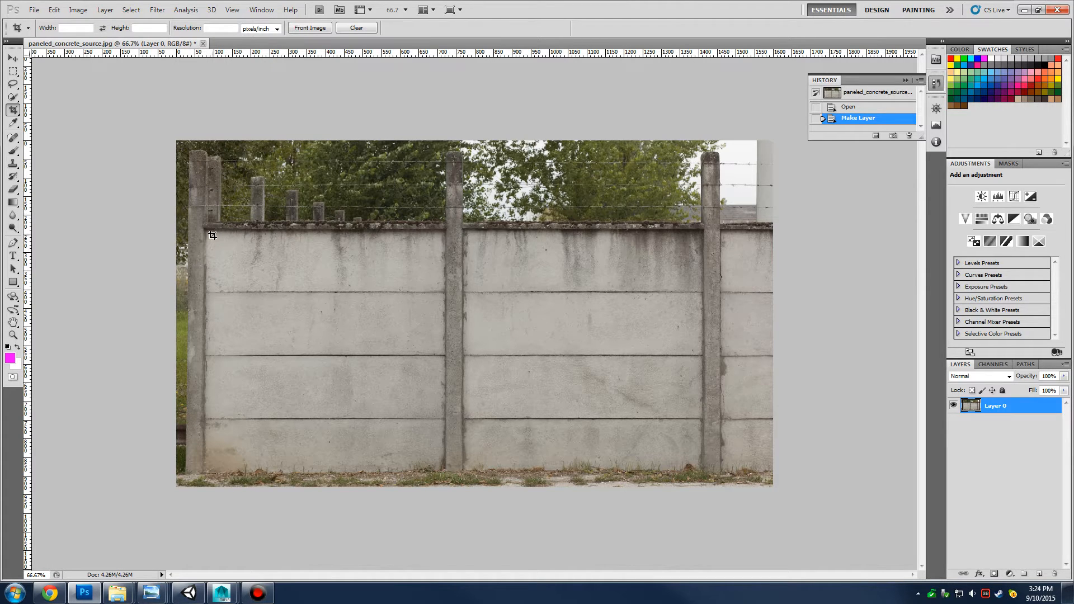
Crop the image to the concrete panels between the first two posts, starting just below the wall's top edge
left_click_drag(212, 234, 441, 440)
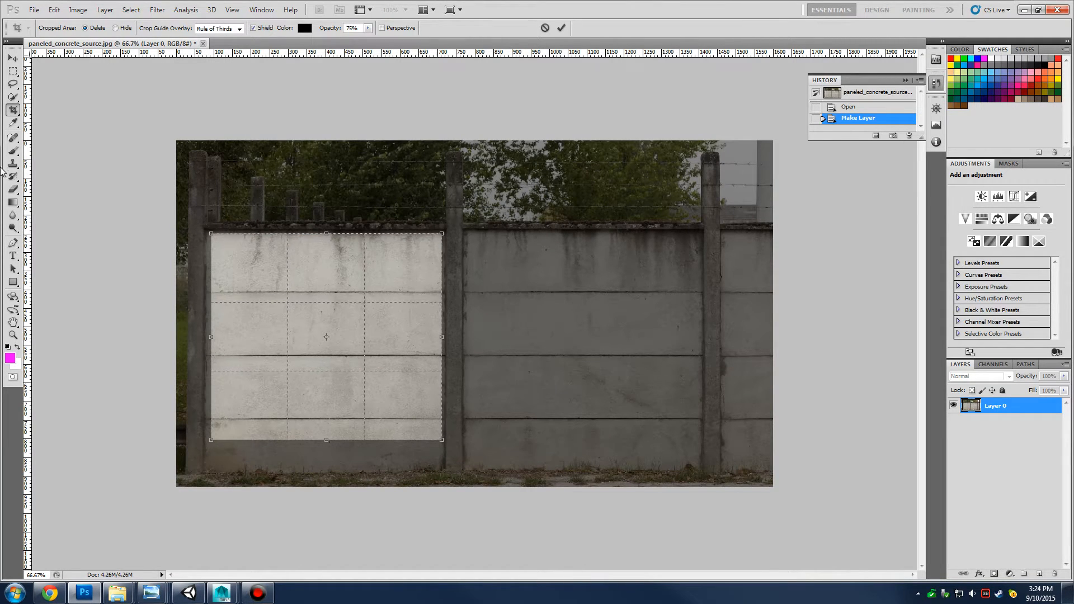
left_click(14, 110)
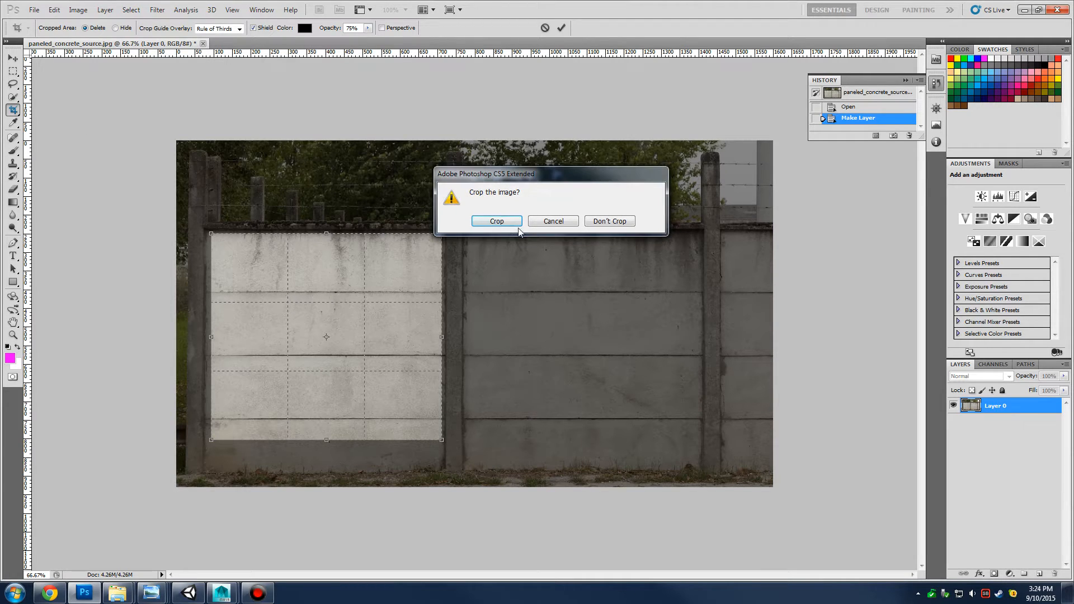
left_click(493, 222)
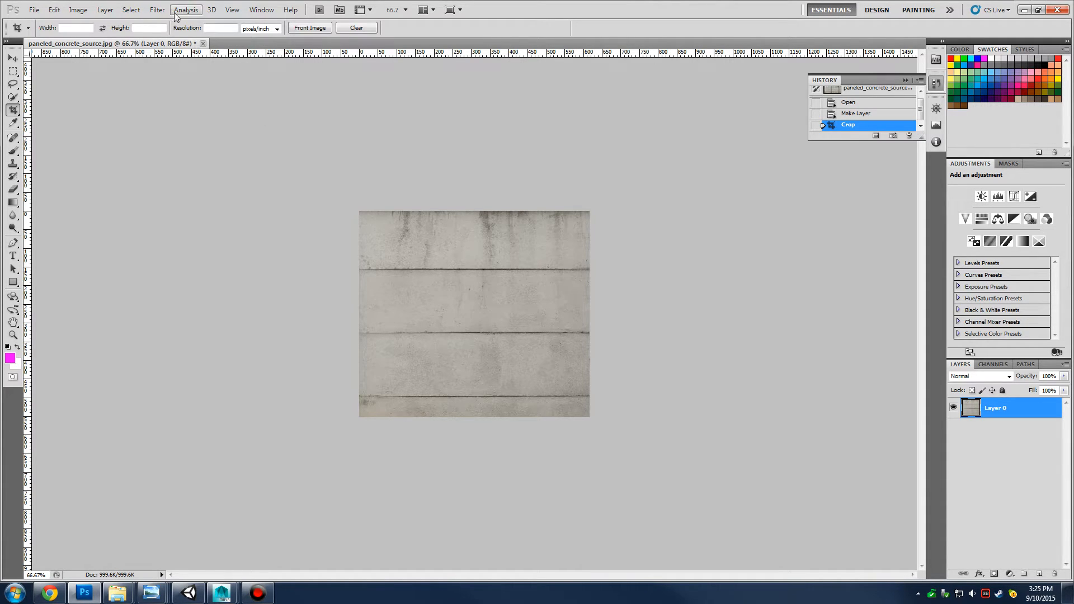
Preview the Offset filter with Wrap Around at 319 pixels horizontal and 256 pixels vertical to inspect the seams, and cancel it
left_click(157, 10)
mouse_move(186, 10)
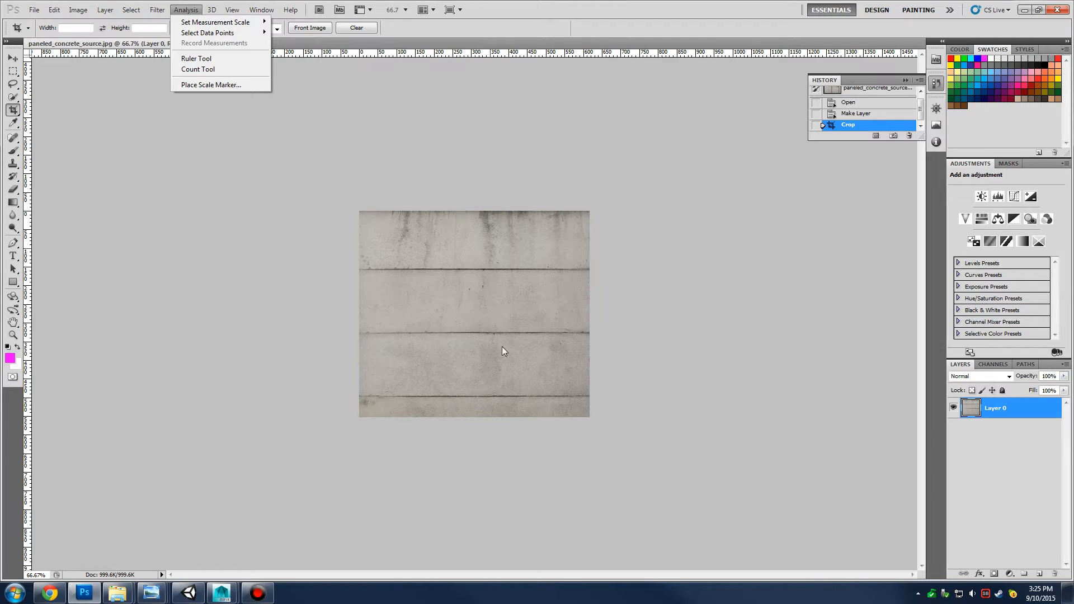
left_click(153, 10)
left_click(153, 10)
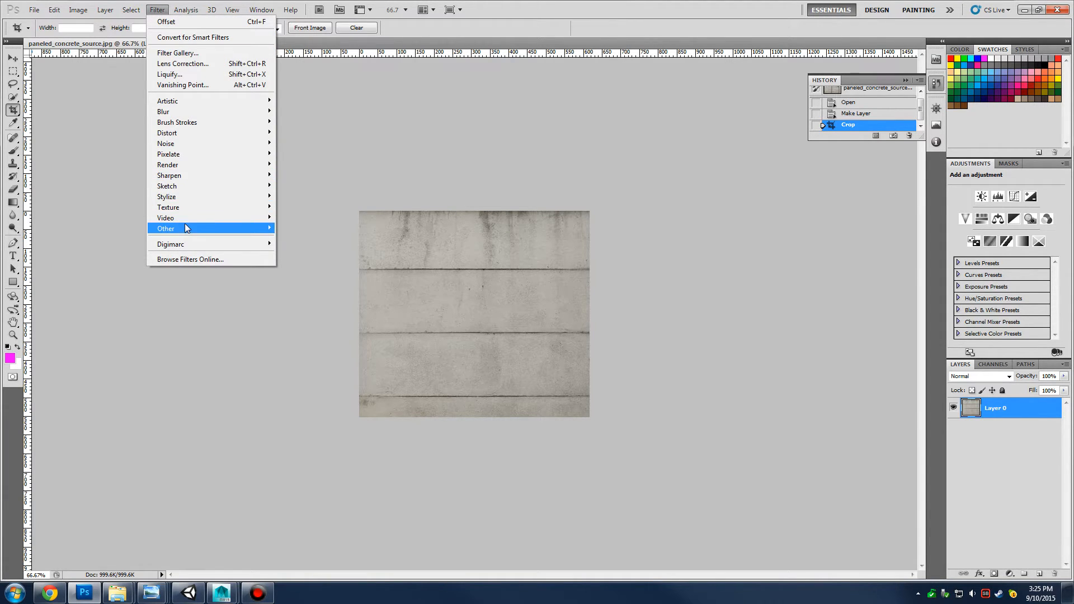
mouse_move(184, 224)
left_click(114, 270)
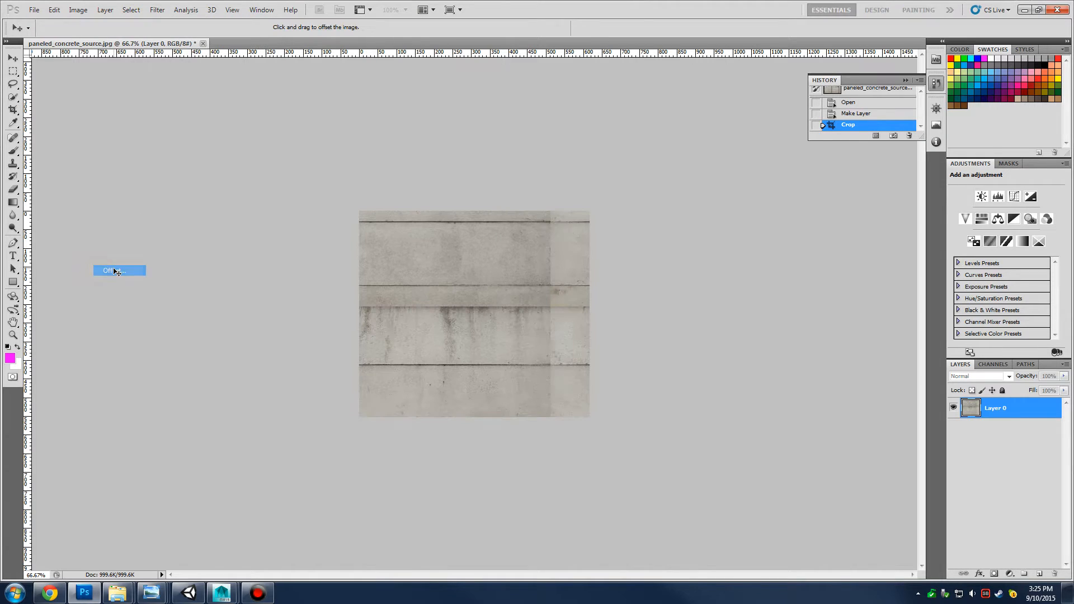
left_click_drag(789, 233, 780, 234)
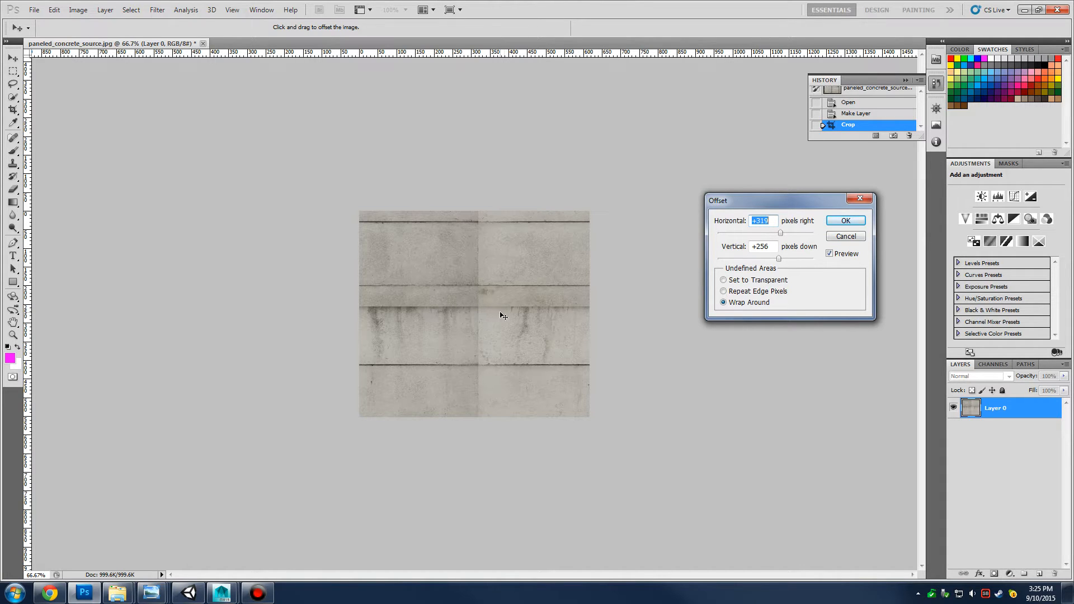
left_click(846, 236)
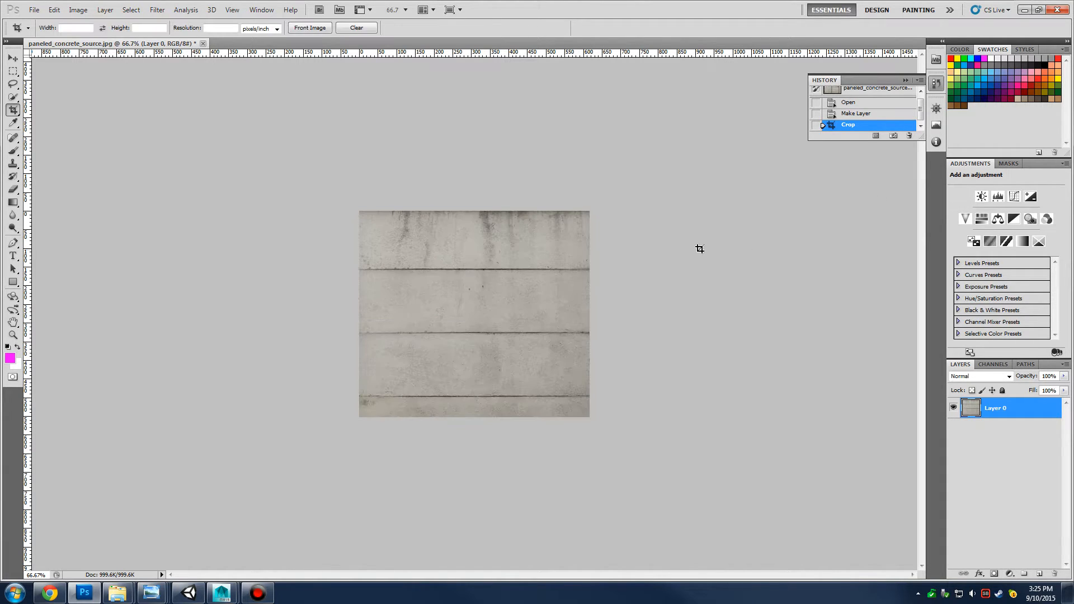
Undo the crop and recrop the same wall section lower down, leaving out most of the stained strip at the wall's top
left_click(865, 115)
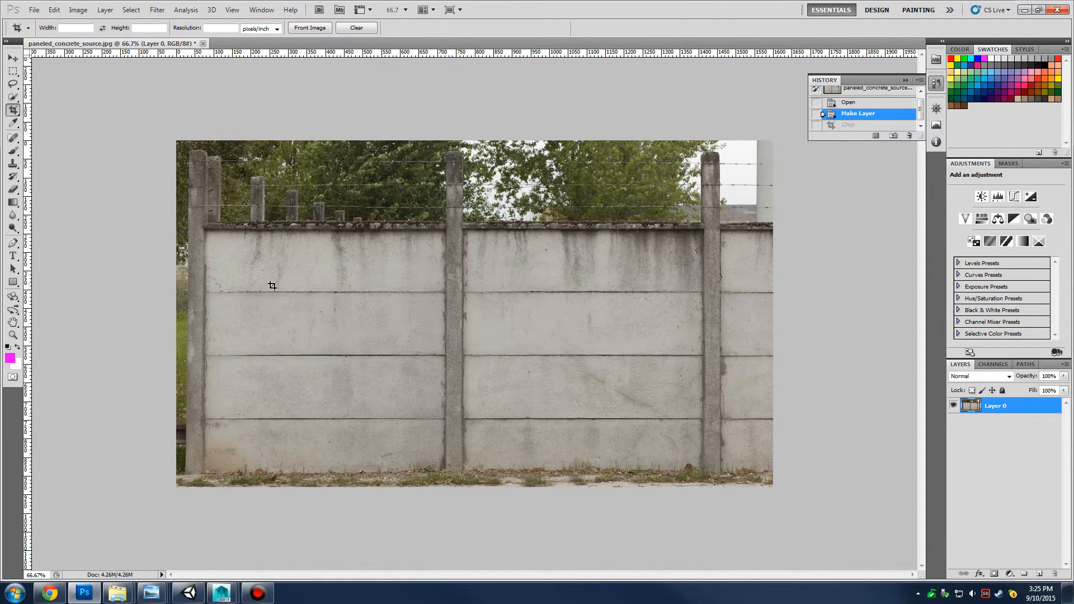
left_click_drag(218, 260, 436, 433)
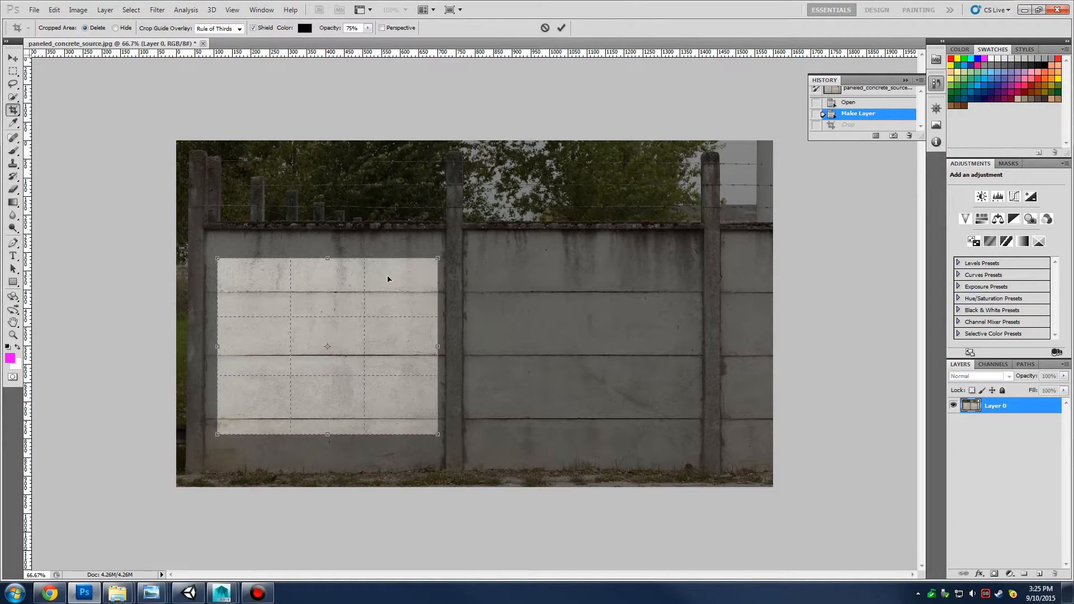
key("Return")
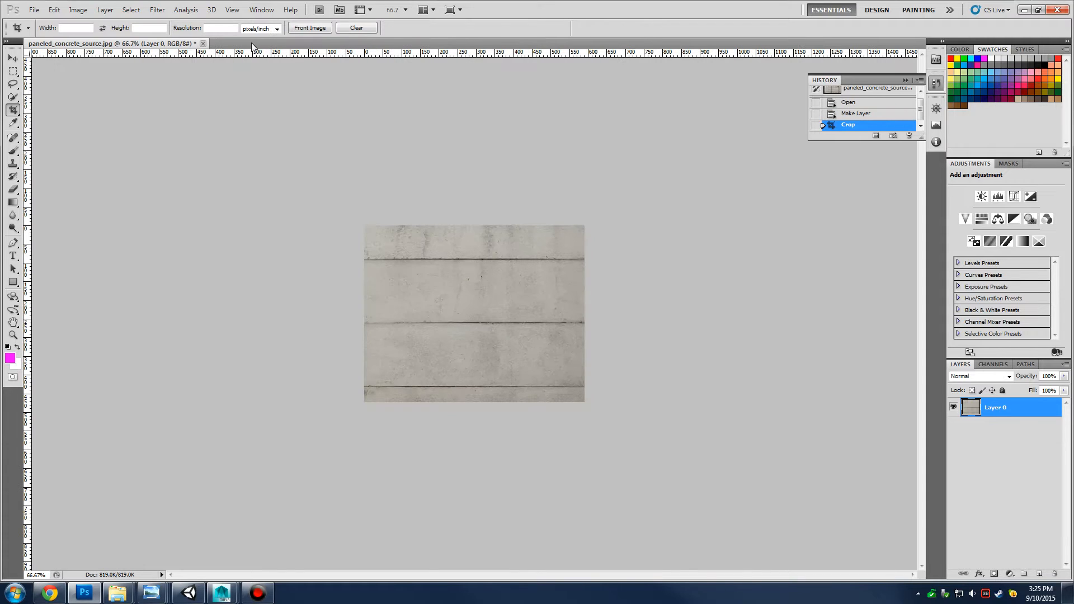
Inspect the new crop's seams with a wrapped Offset preview at 512 pixels horizontal and 256 pixels vertical, and cancel it
left_click(157, 10)
mouse_move(167, 228)
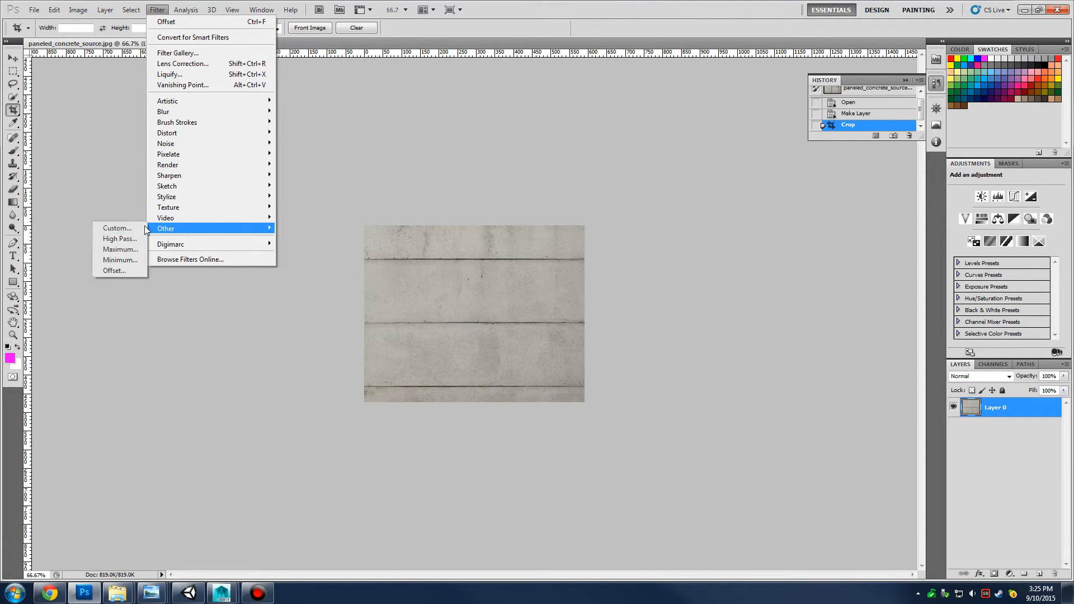
left_click(120, 274)
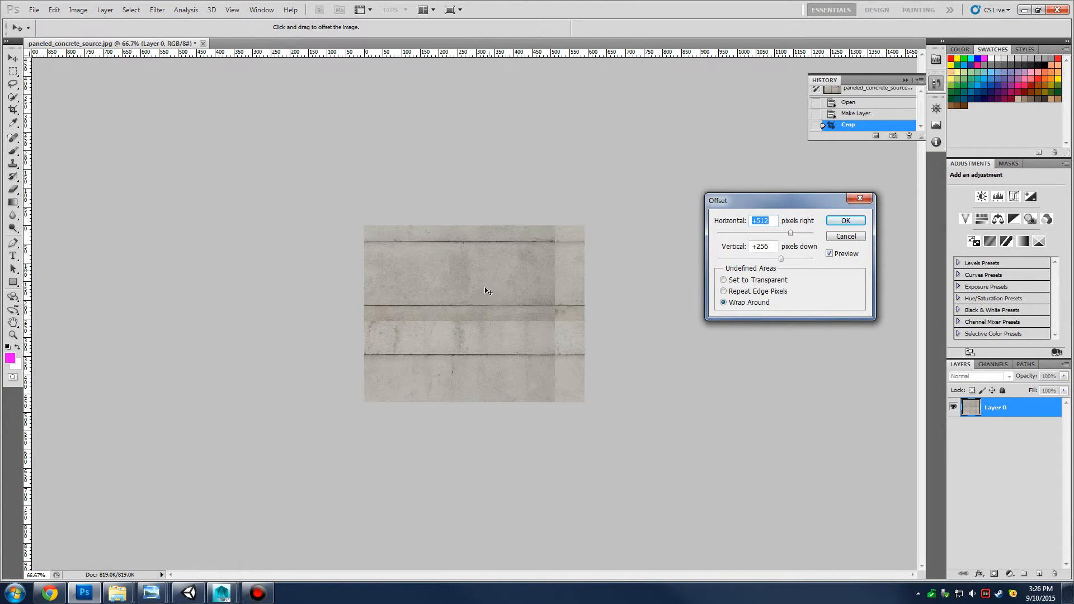
left_click(846, 236)
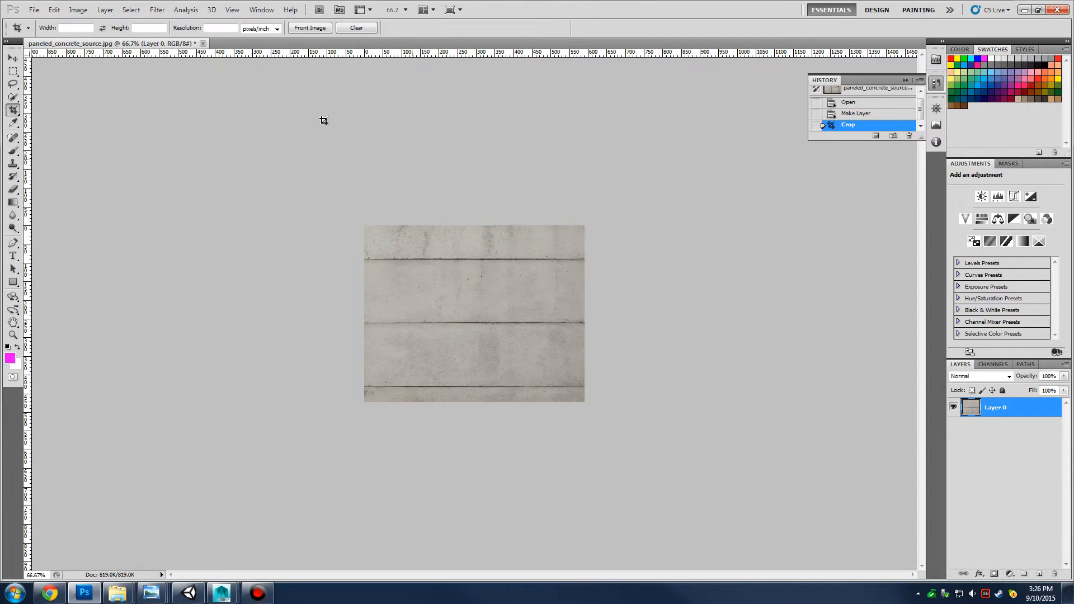
Undo the second crop and recrop the wall section between the first two posts to about 601 by 504 pixels
left_click(860, 115)
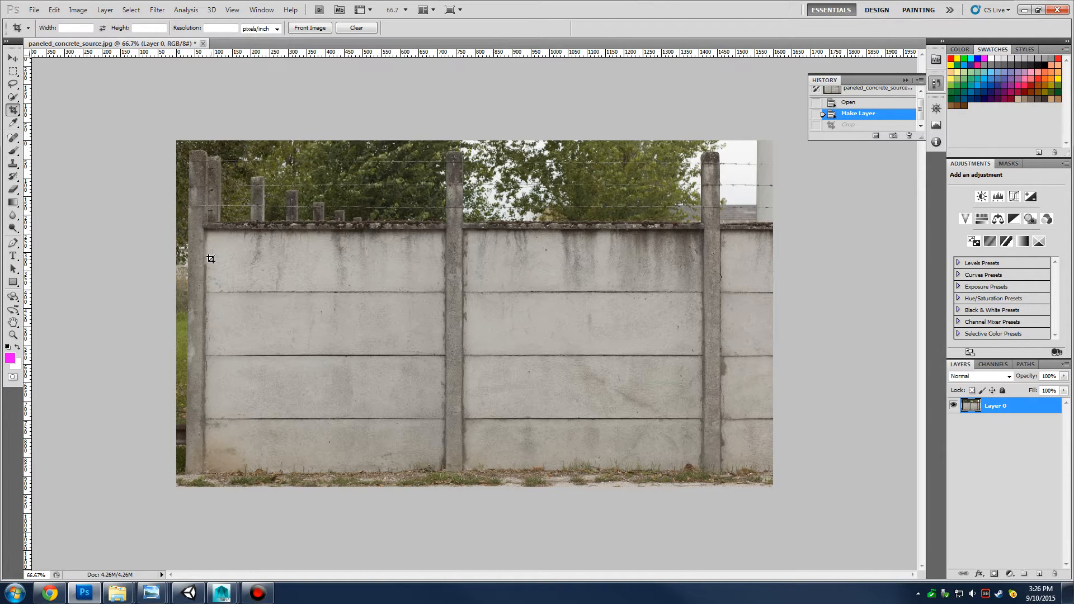
left_click_drag(211, 258, 429, 421)
mouse_move(437, 438)
left_mouse_down()
mouse_move(446, 402)
mouse_move(435, 446)
left_mouse_up()
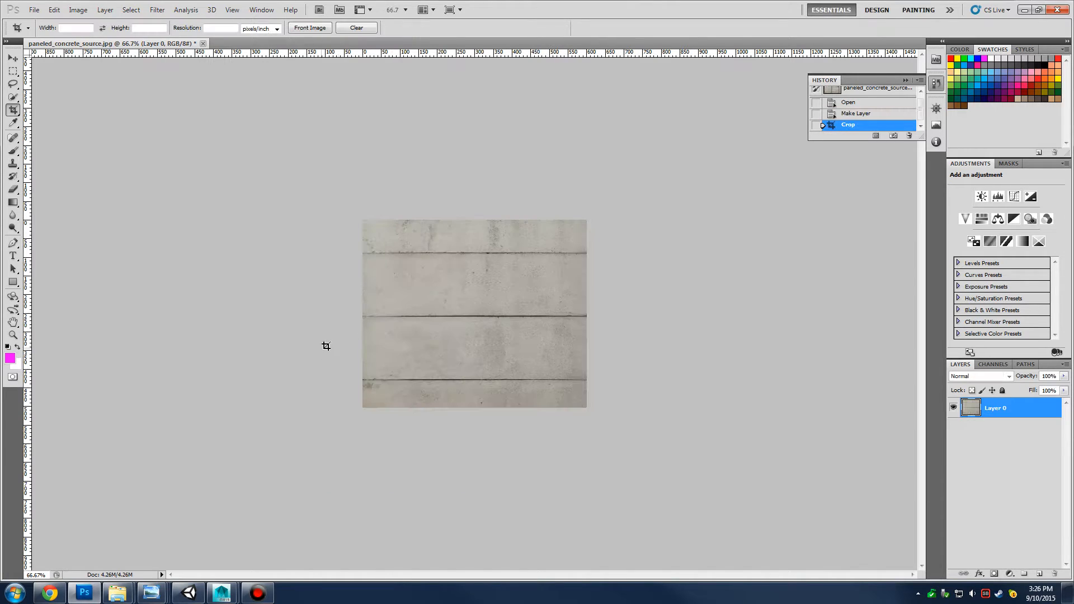
key("Return")
Preview the Offset filter on the third crop at 512 by 256 pixels with Wrap Around, and cancel it
left_click(186, 10)
mouse_move(157, 9)
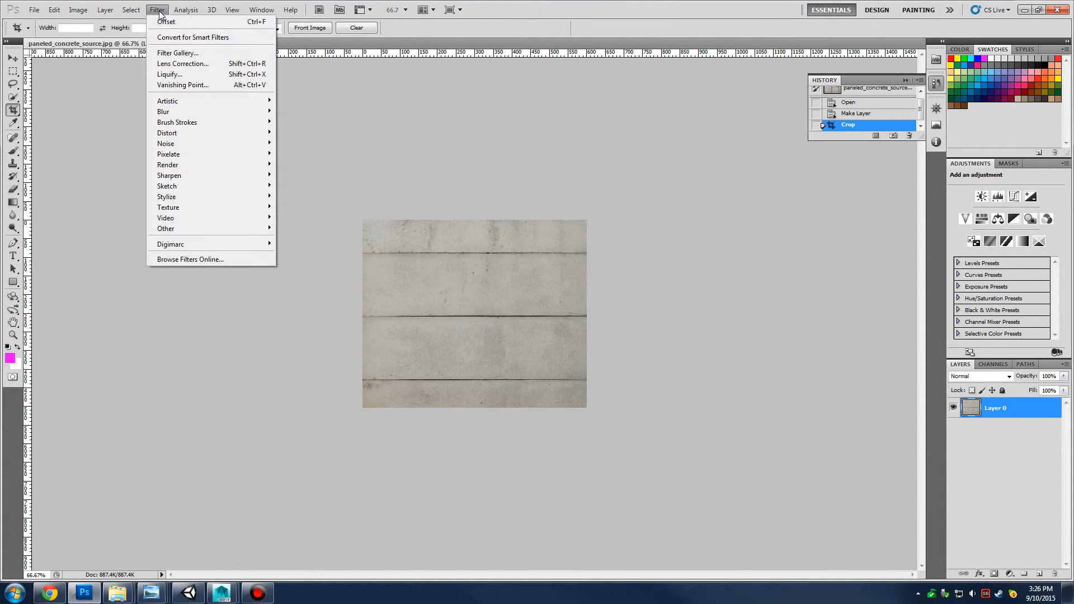
mouse_move(162, 228)
left_click(120, 271)
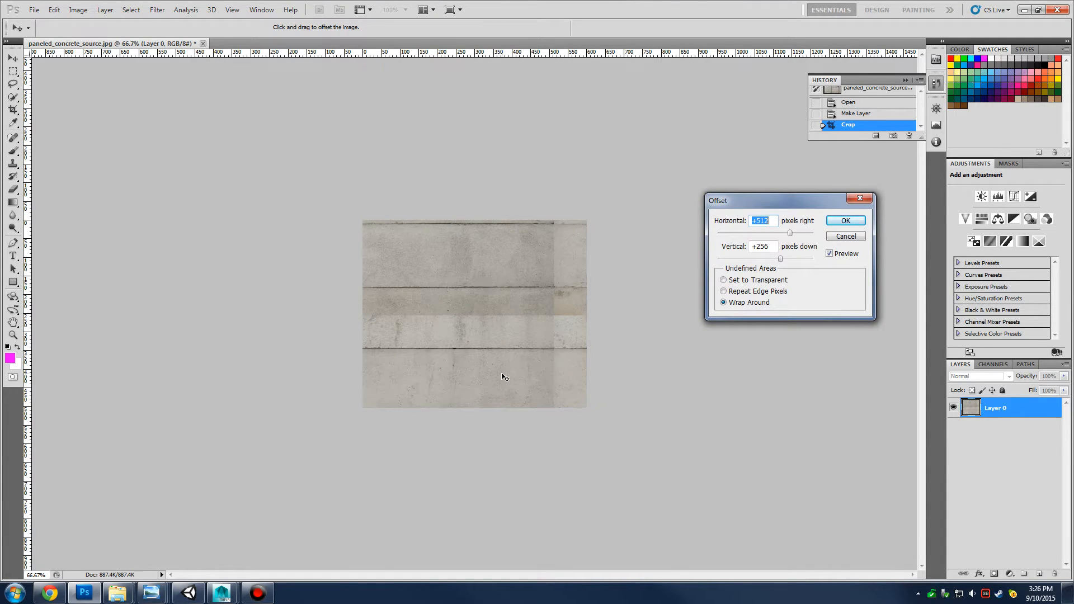
left_click(846, 236)
Open the Image Size settings for the cropped concrete image
left_click(78, 12)
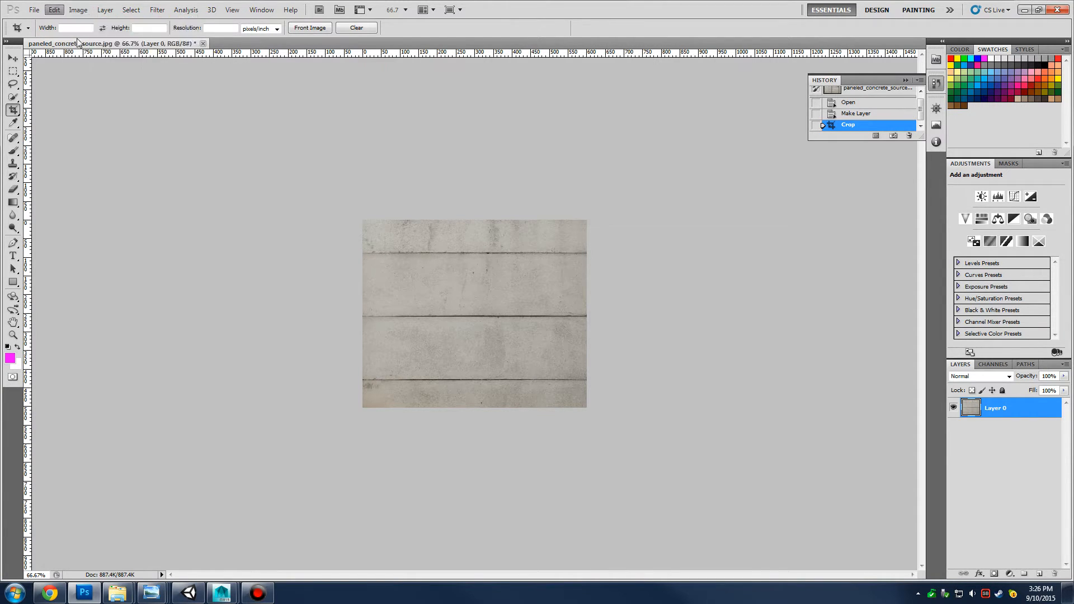
left_click(134, 90)
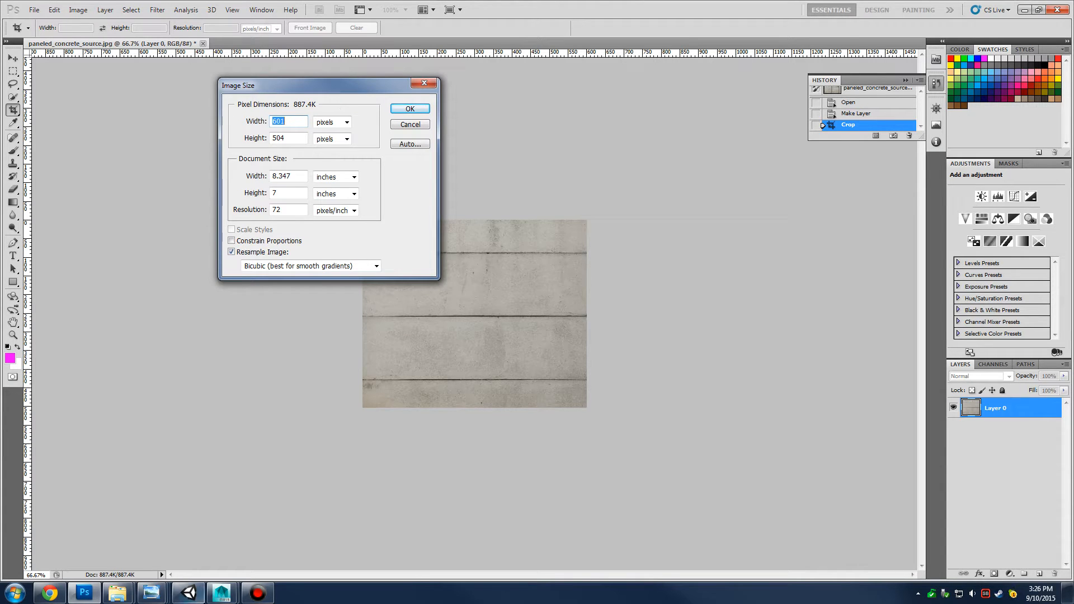
Switch to Unity, look over the blocked-out street level and select Building (0) next to the character
left_click(188, 592)
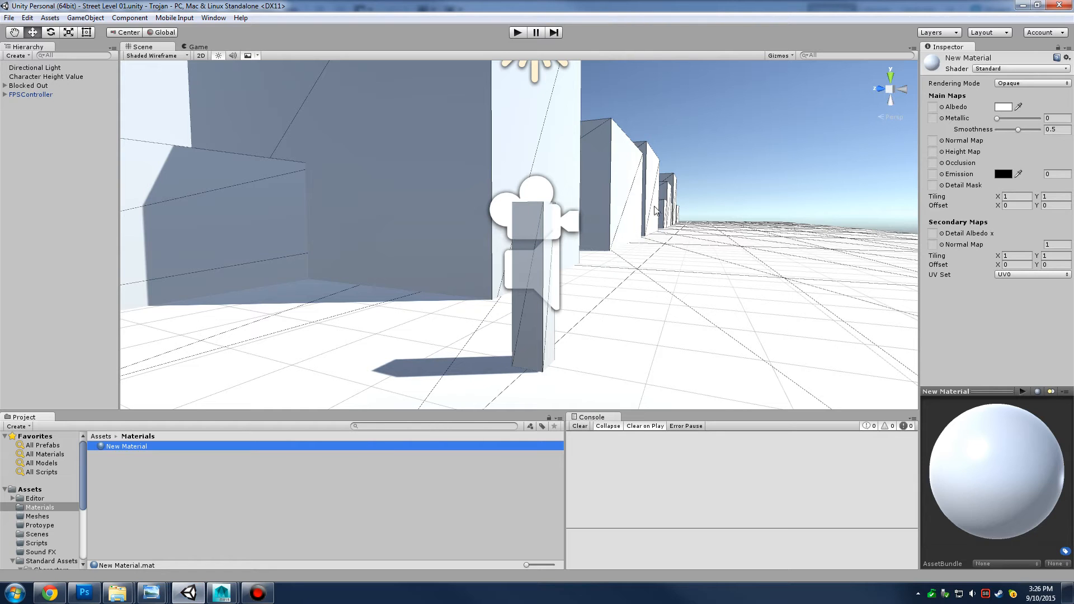
left_click_drag(655, 206, 671, 296)
left_click_drag(553, 264, 714, 231)
left_click_drag(691, 326, 384, 234)
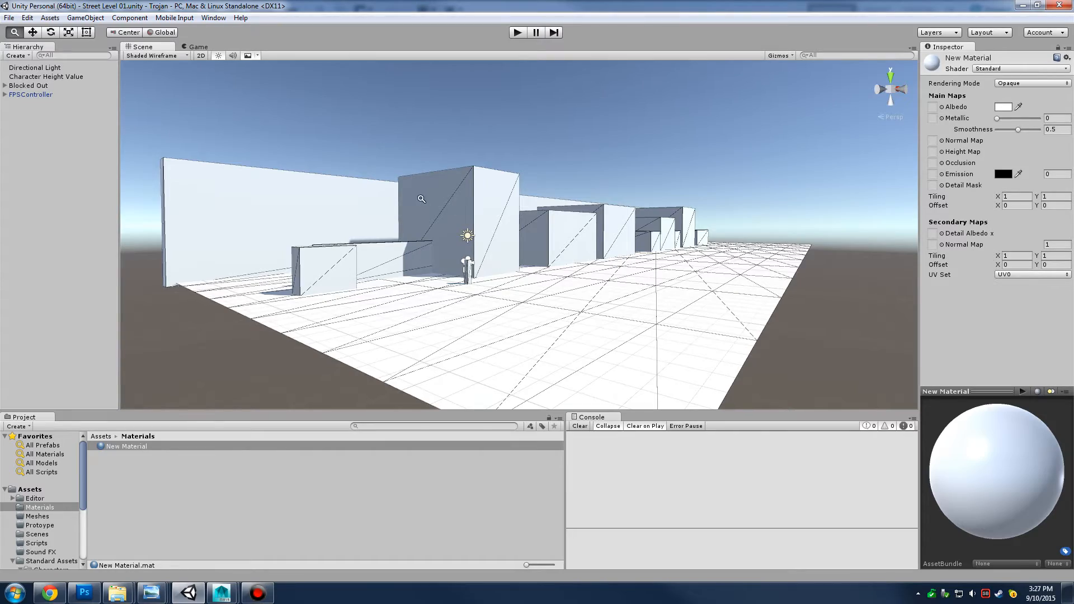
scroll(477, 207, "up", 8)
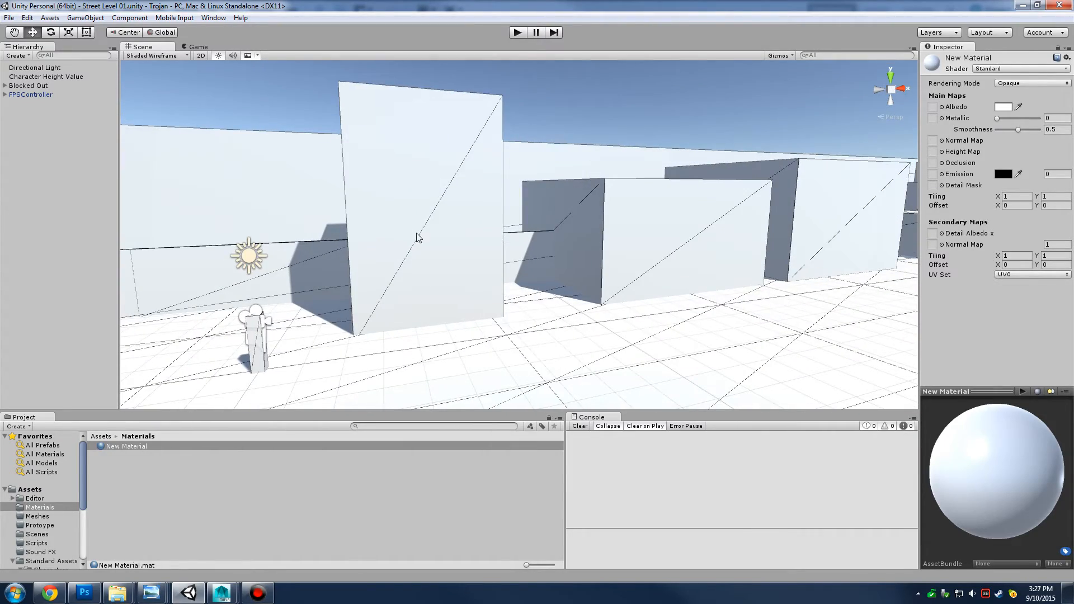
left_click(417, 234)
left_click_drag(421, 278, 738, 271)
scroll(739, 271, "down", 6)
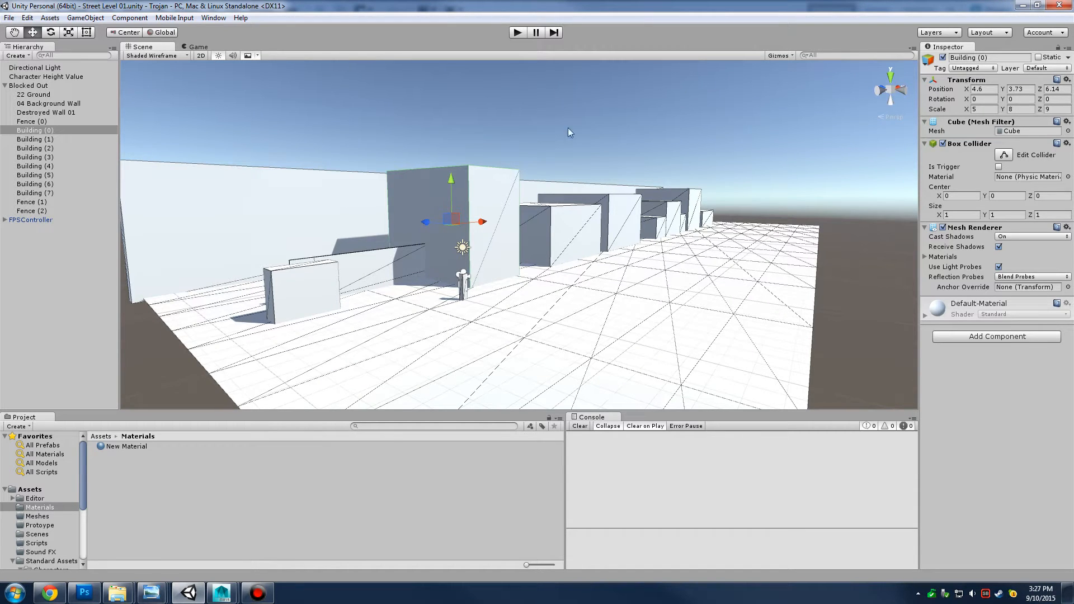
Examine Building (0) up close and from a distance to compare its scale with the character
scroll(392, 225, "up", 8)
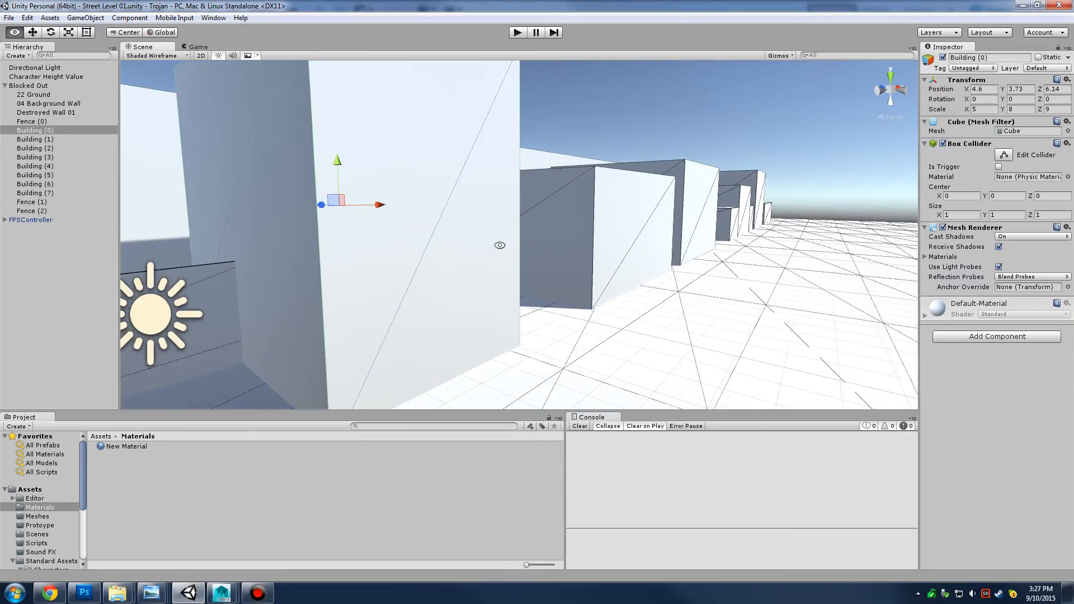
left_click_drag(498, 244, 604, 209)
scroll(539, 214, "down", 10)
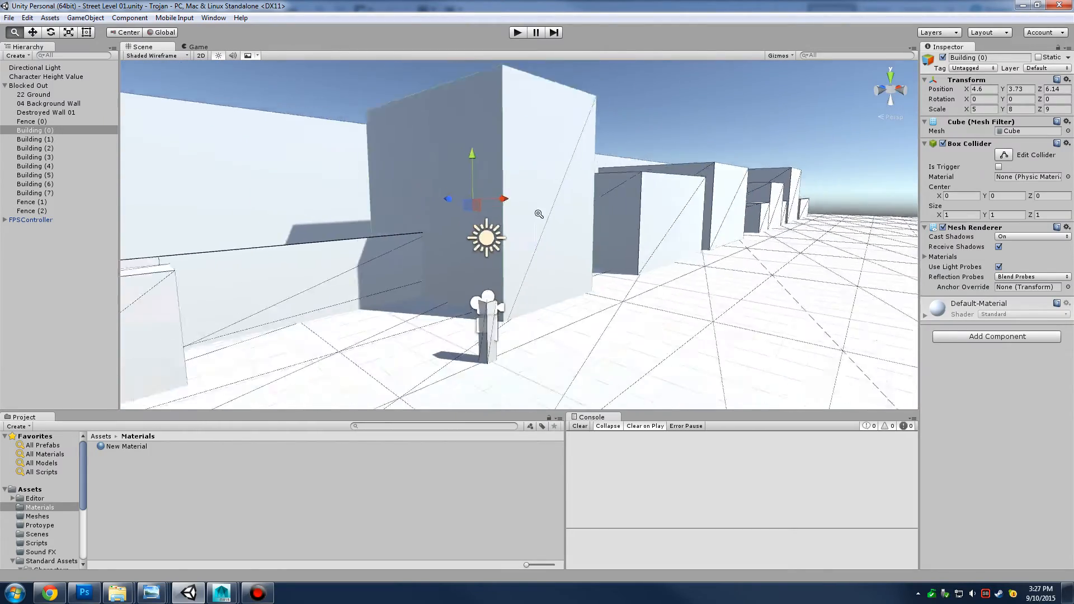
left_click_drag(539, 213, 605, 220)
scroll(606, 220, "up", 10)
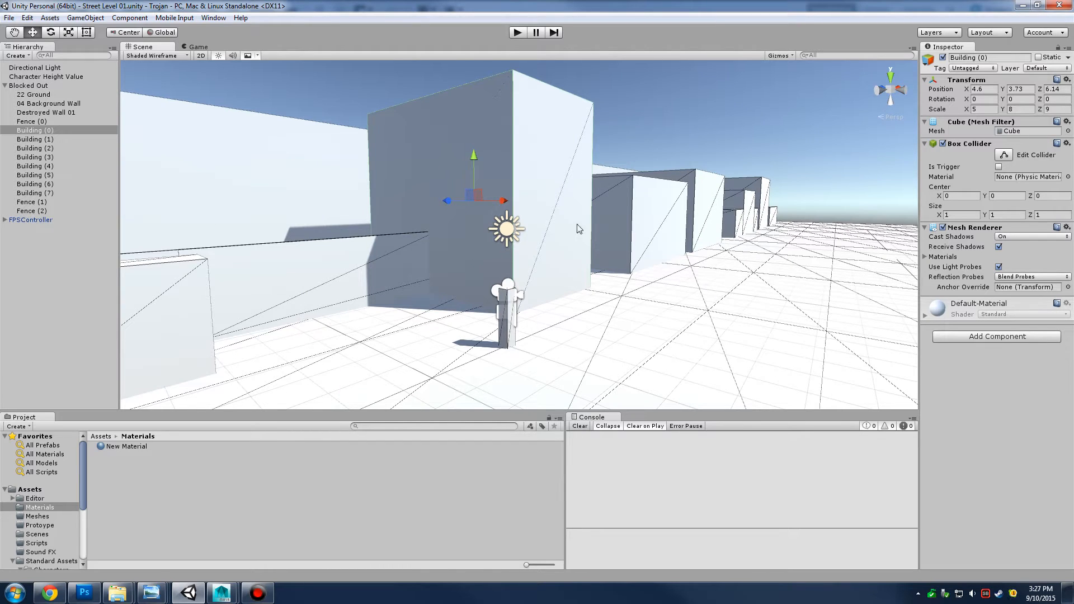
scroll(393, 225, "down", 8)
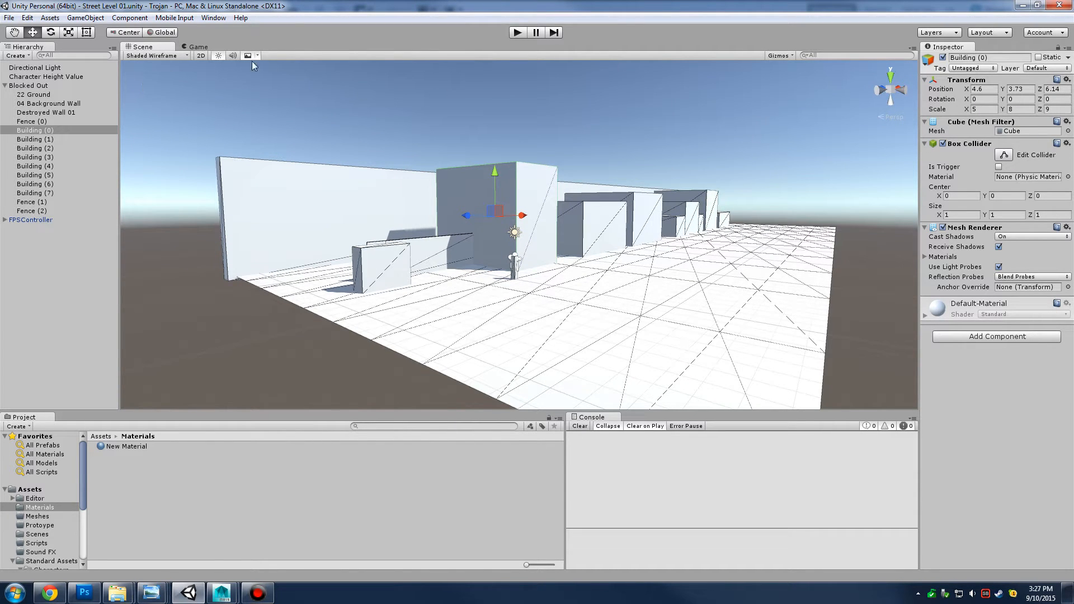
Check the building from the player's camera in the Game view and examine its front face close up in the Scene view
left_click(196, 46)
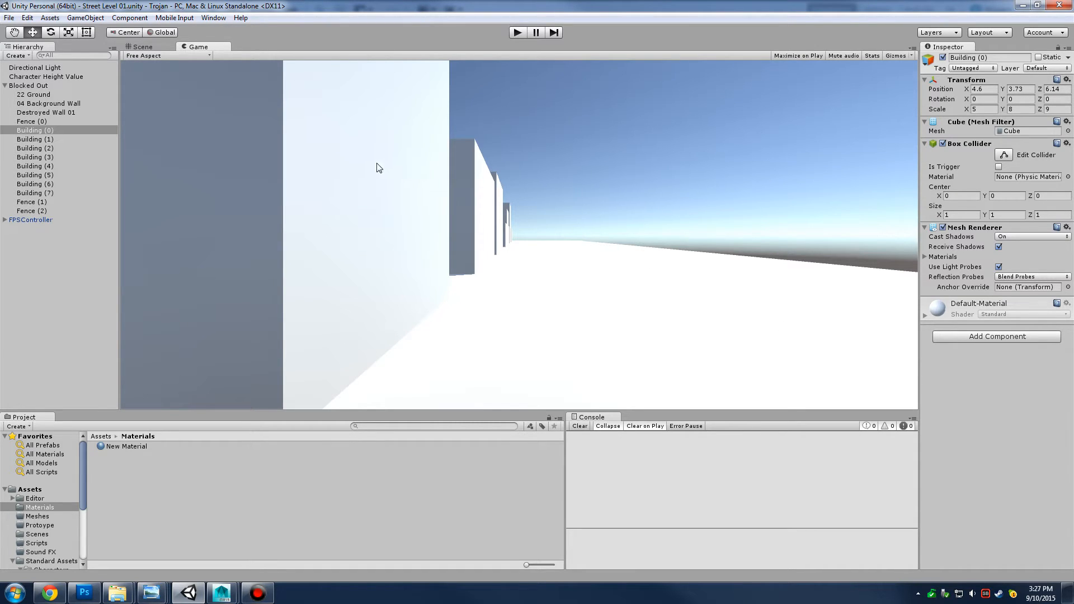
left_click(159, 47)
scroll(446, 271, "up", 10)
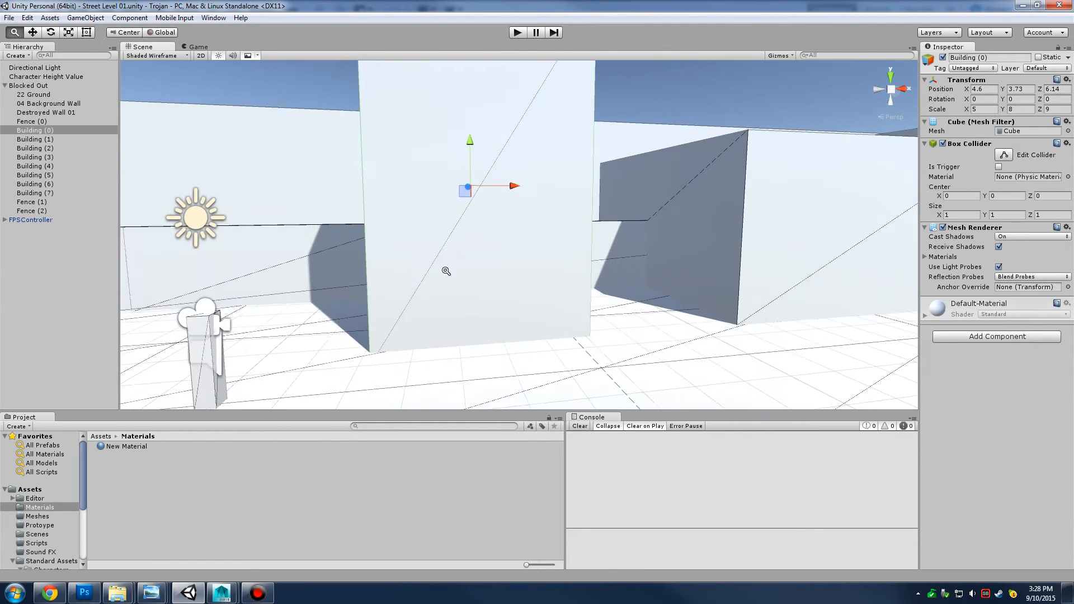
left_click_drag(446, 271, 518, 228)
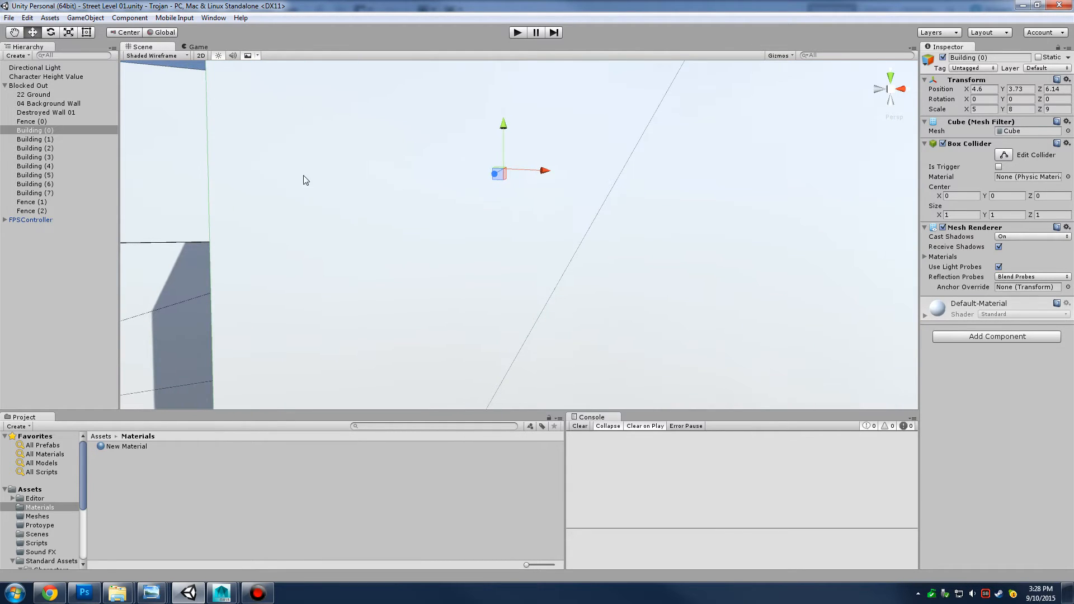
left_click_drag(312, 209, 398, 220)
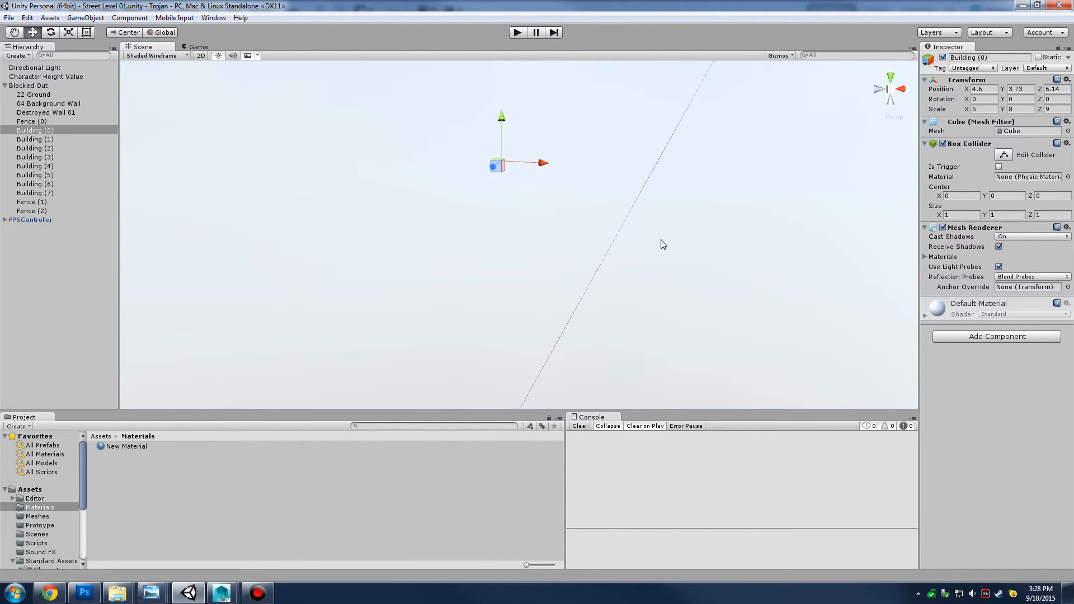
left_click_drag(516, 202, 448, 202)
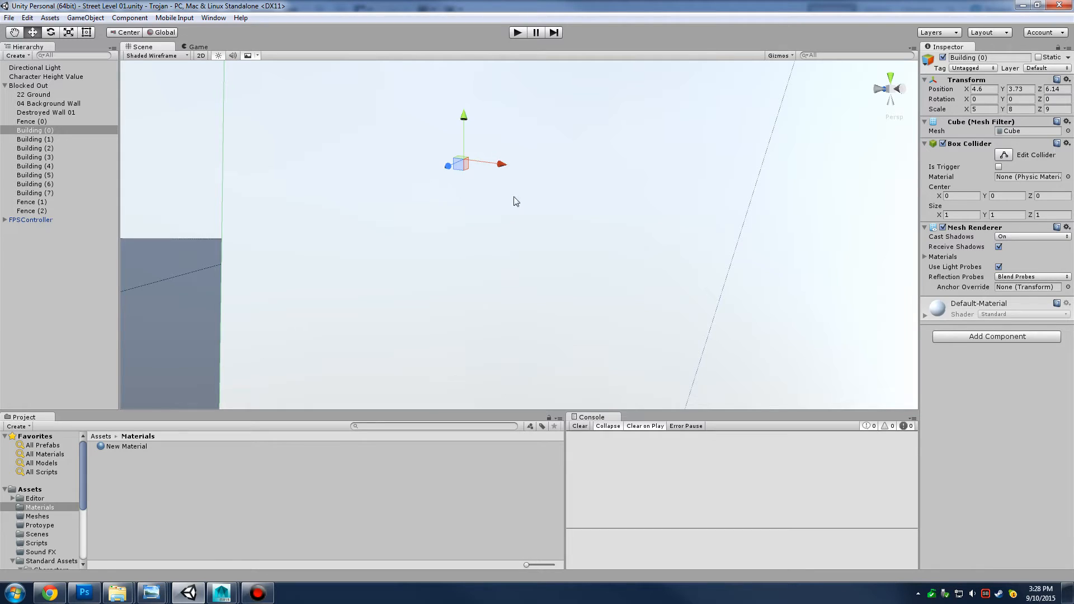
Compare Building (0) with the character and the rest of the street from farther away and closer in
left_click_drag(559, 249, 627, 193)
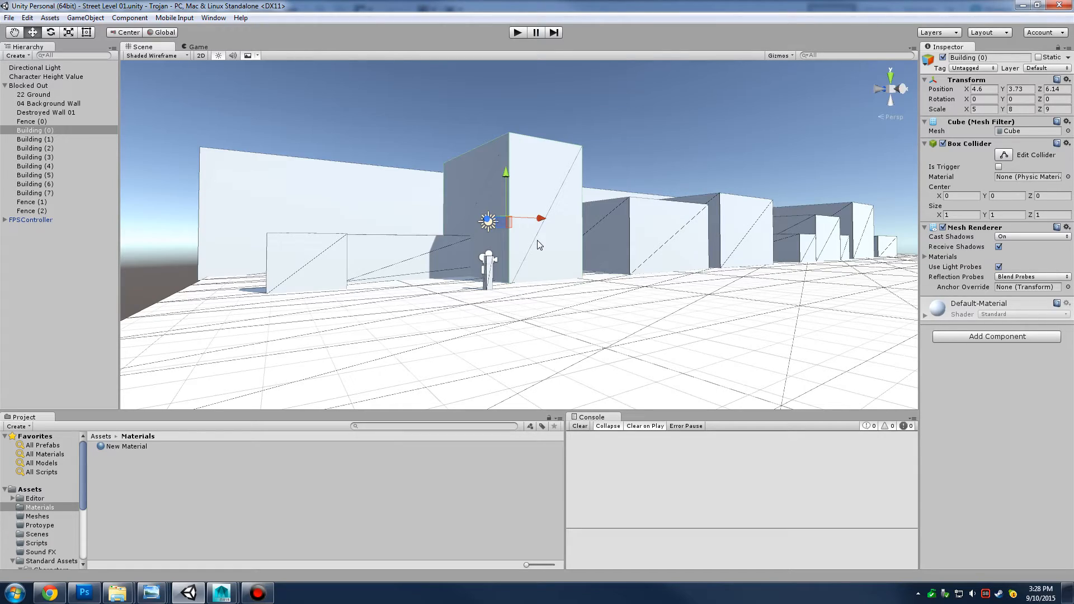
left_click_drag(404, 232, 203, 236)
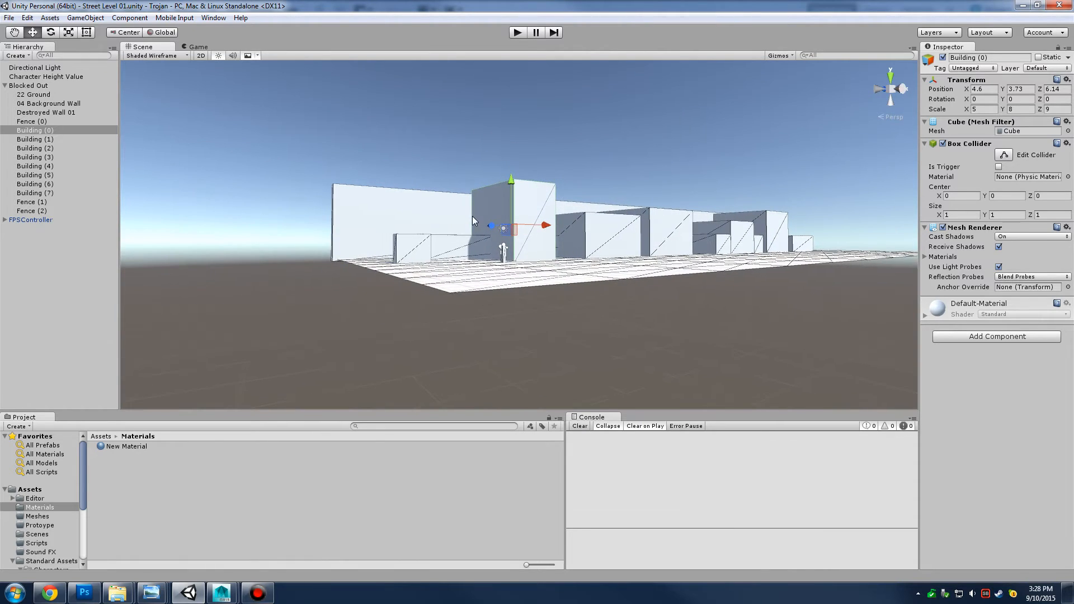
left_click_drag(533, 230, 643, 211)
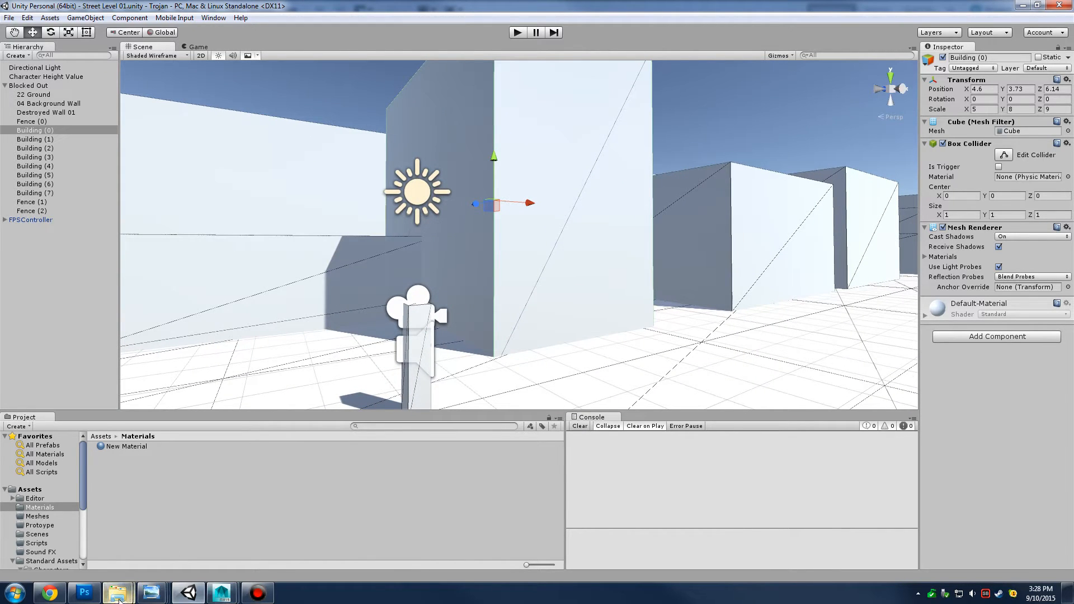
left_click(84, 593)
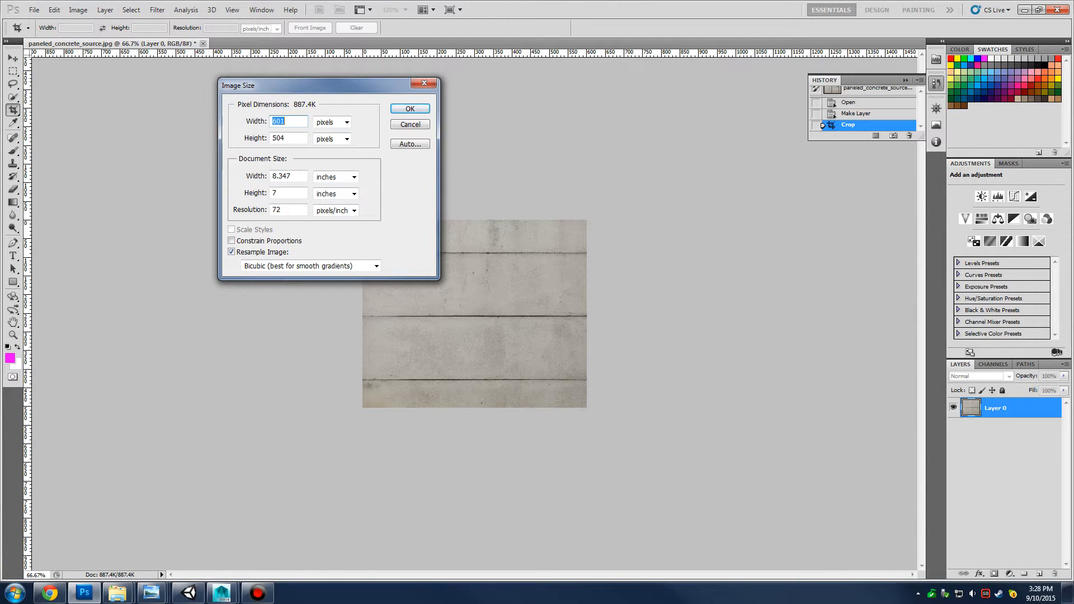
key("super")
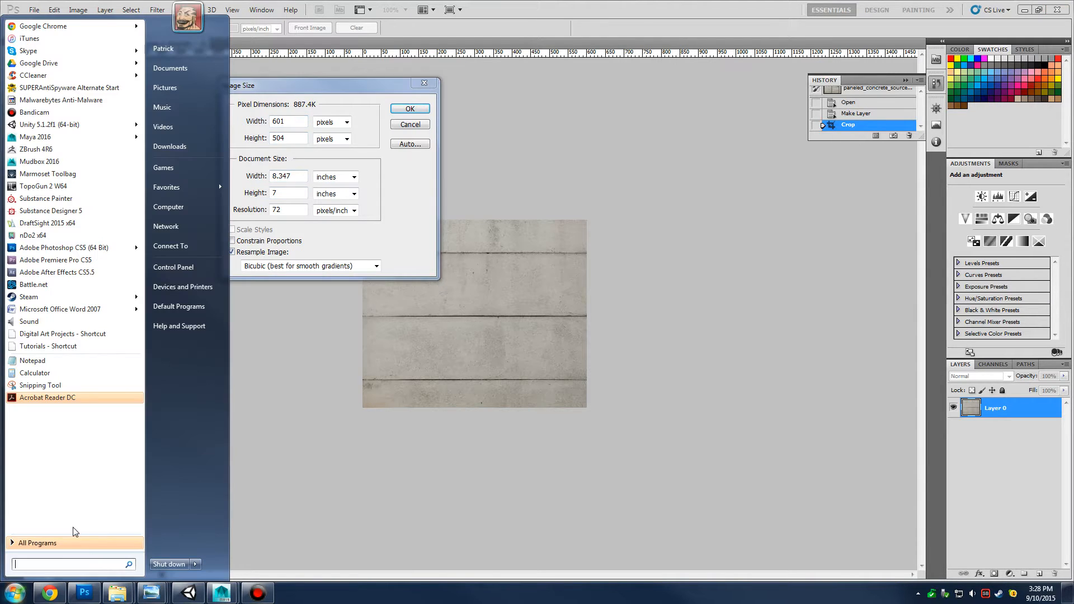
type("note")
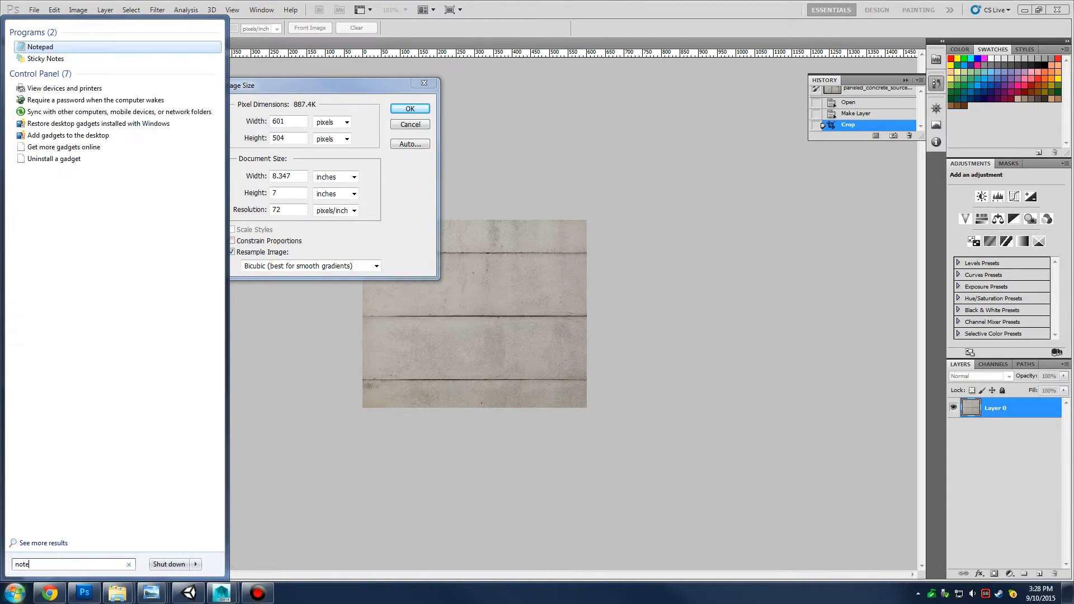
left_click(106, 52)
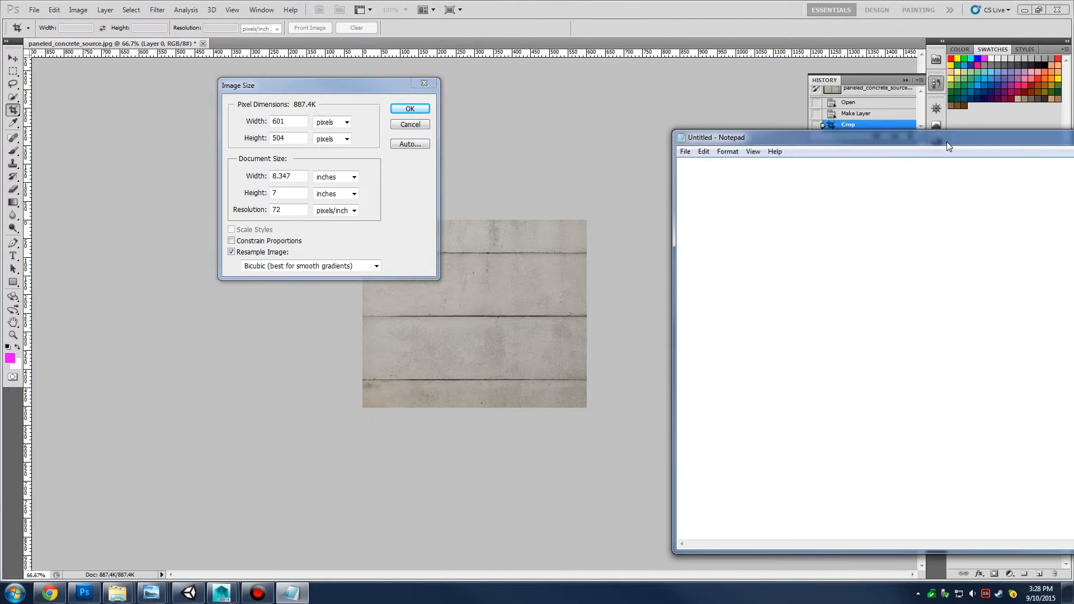
left_click_drag(946, 142, 396, 83)
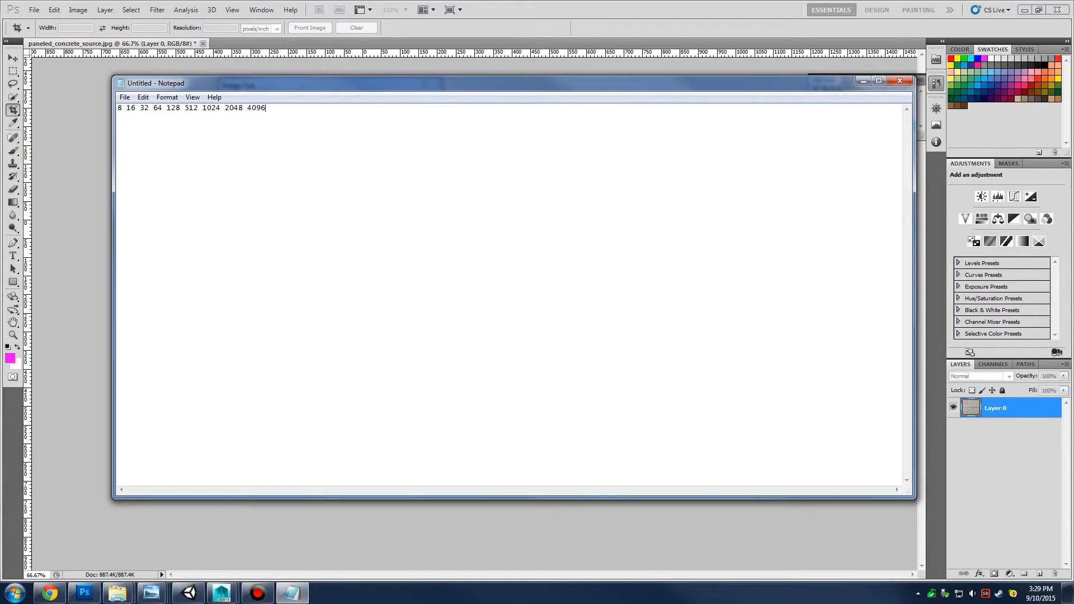
left_click_drag(215, 85, 210, 129)
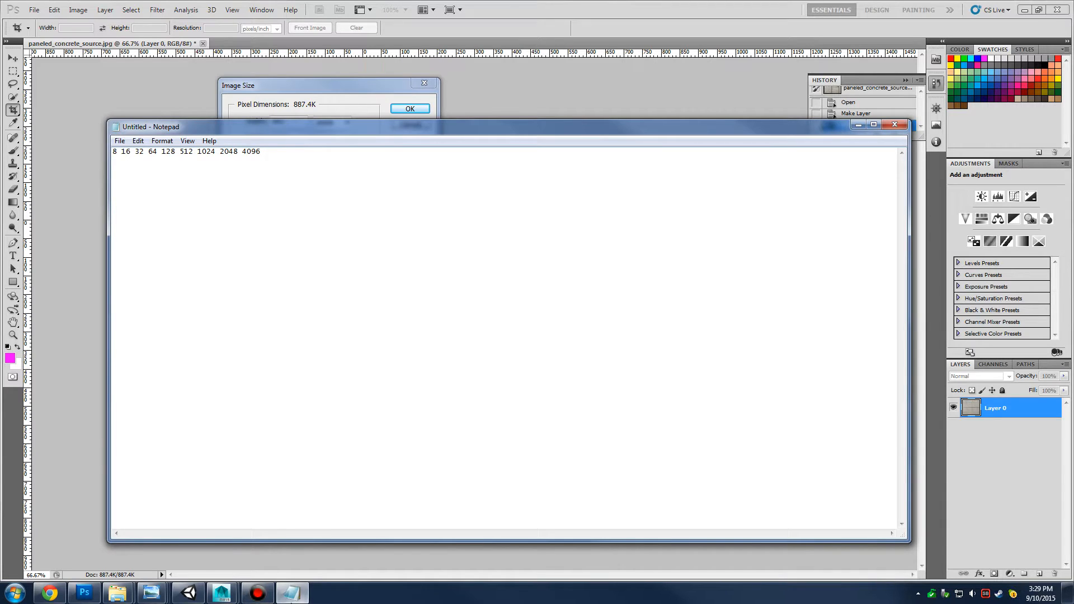
Return to Unity, examine Building (0) and its surroundings from several distances and angles, and collapse the Blocked Out group
left_click(189, 593)
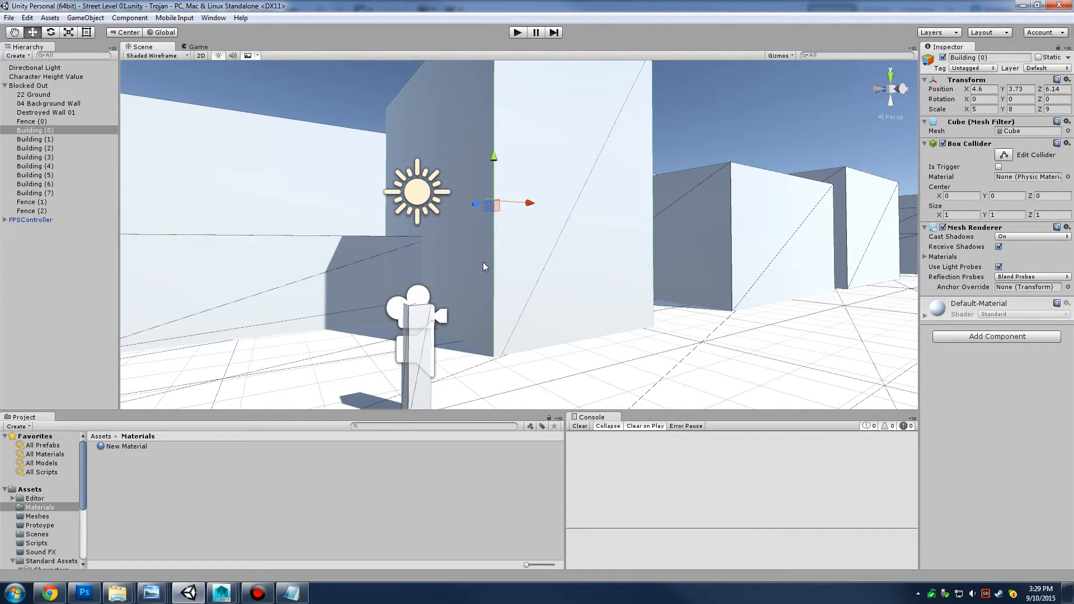
scroll(484, 267, "up", 8)
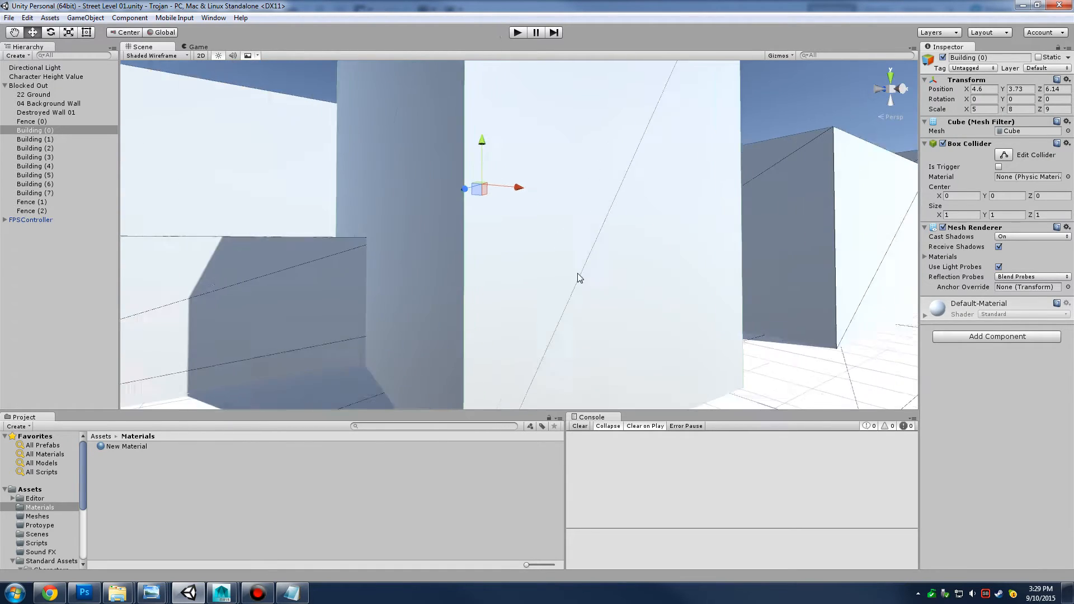
scroll(579, 277, "up", 2)
scroll(580, 279, "down", 10)
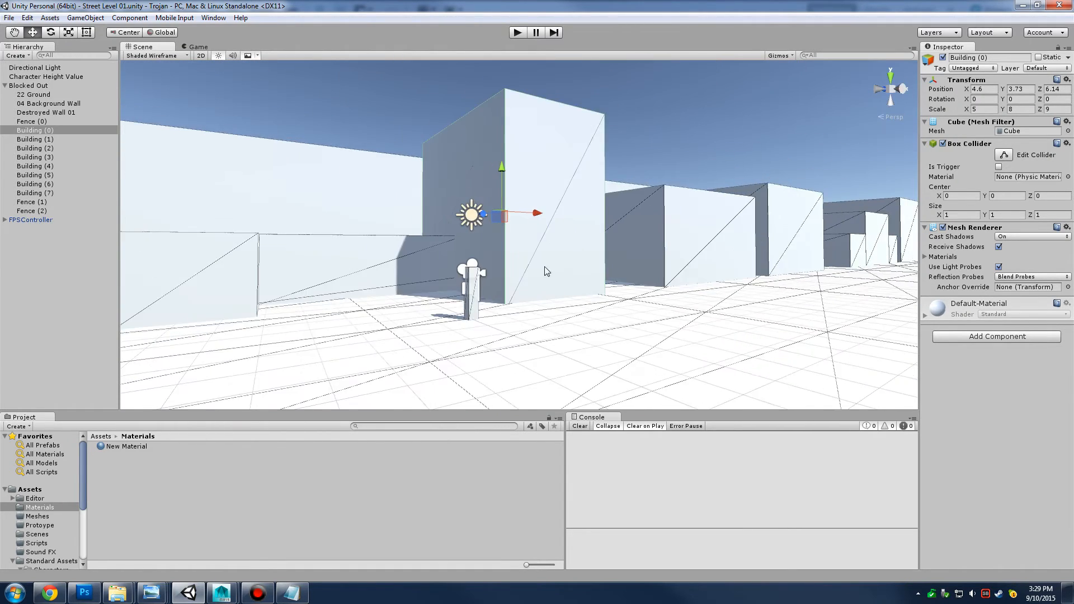
scroll(544, 267, "down", 5)
scroll(541, 236, "up", 3)
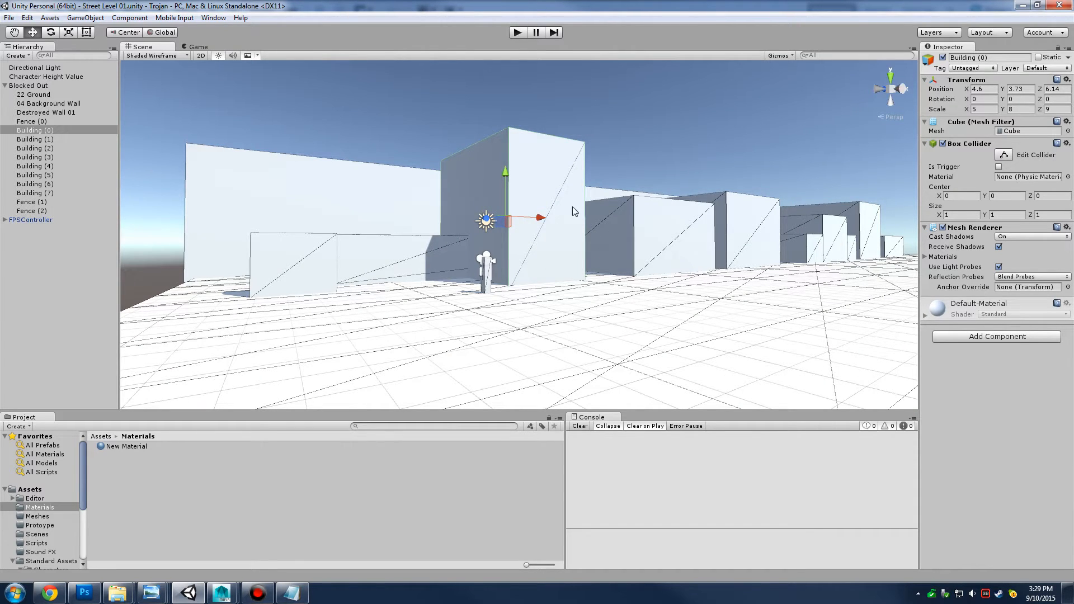
scroll(559, 253, "up", 6)
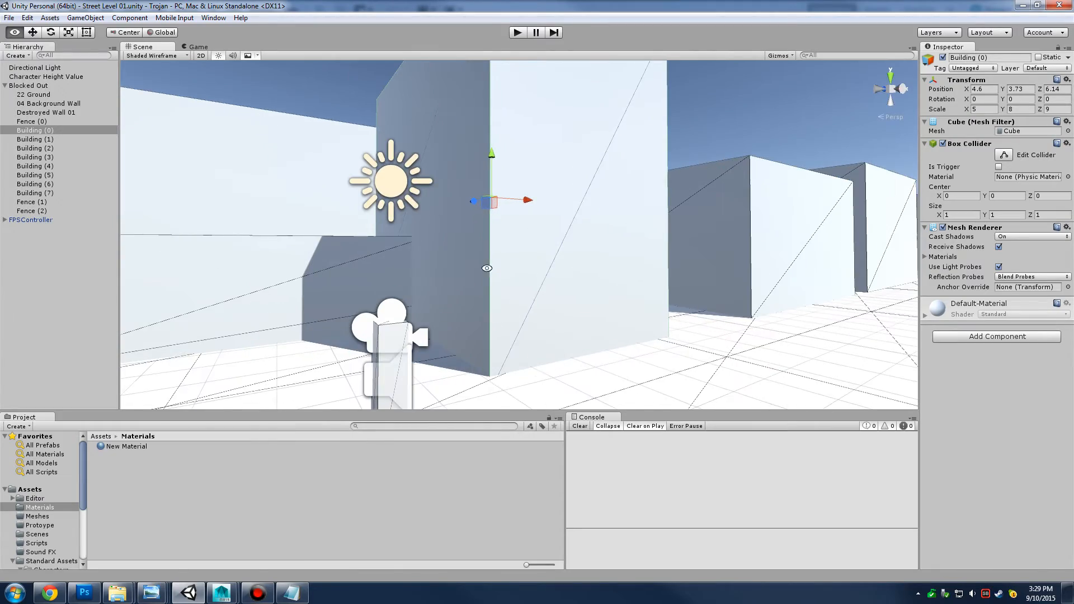
left_click_drag(488, 268, 168, 219)
scroll(468, 247, "down", 5)
left_click_drag(358, 224, 609, 268)
scroll(498, 255, "up", 6)
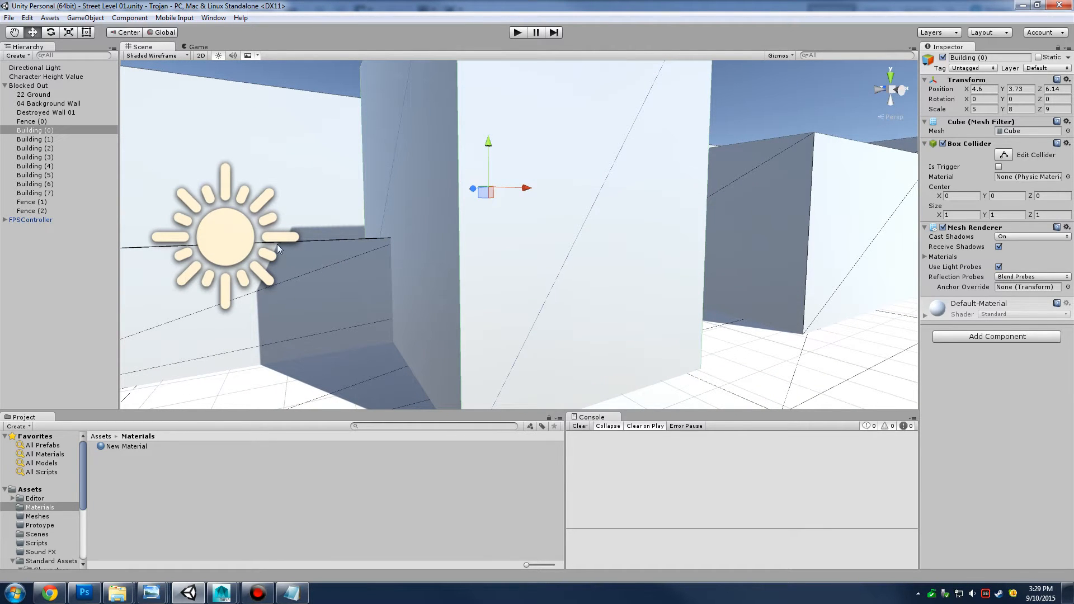
left_click(4, 86)
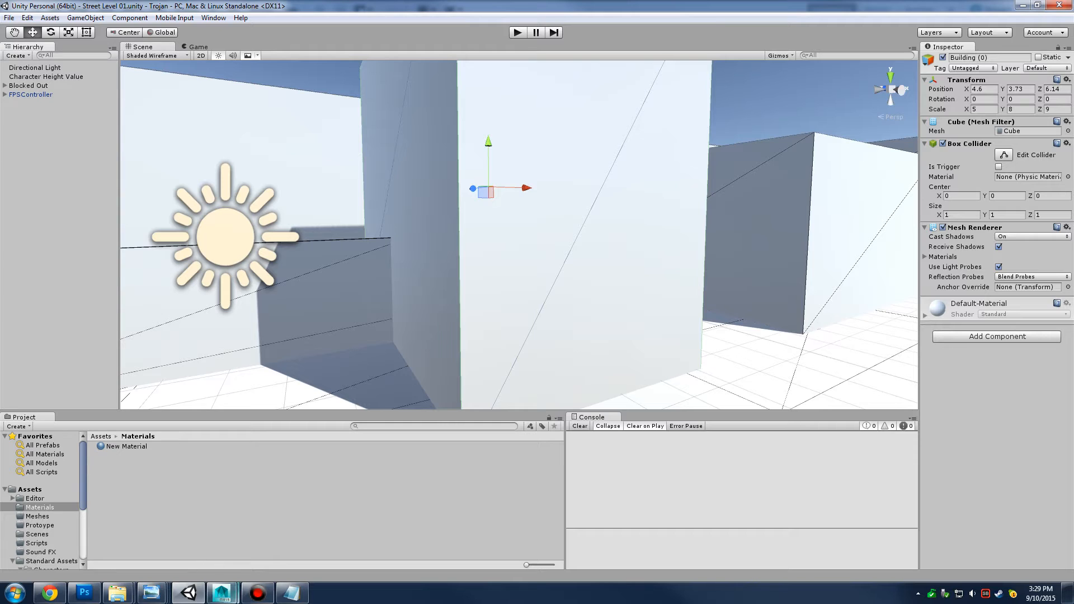
Go back to the image size settings in Photoshop and review the texture size list in Notepad
left_click(84, 593)
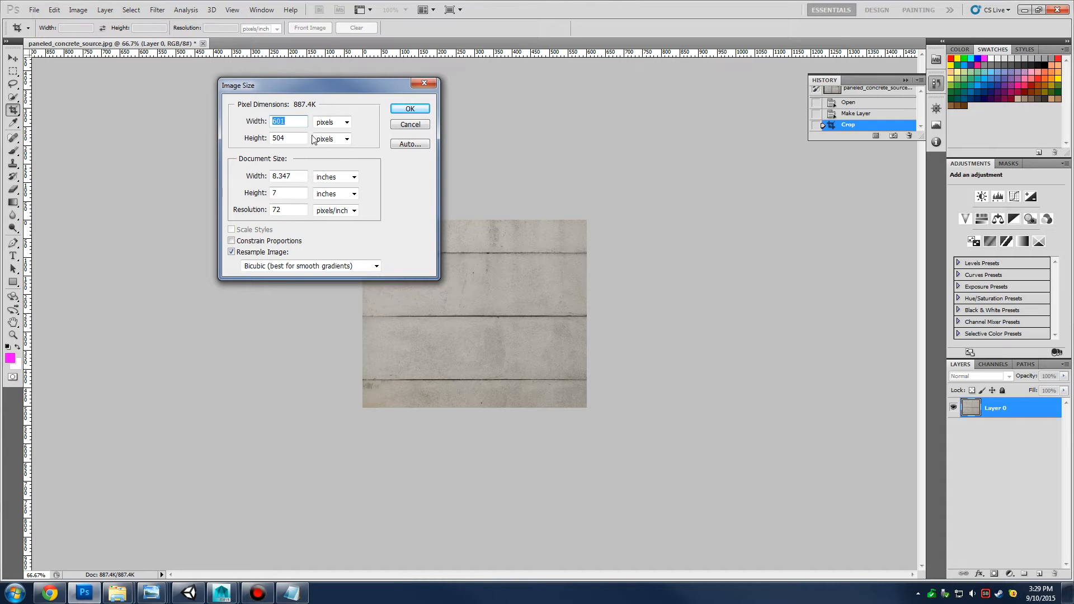
left_click(291, 593)
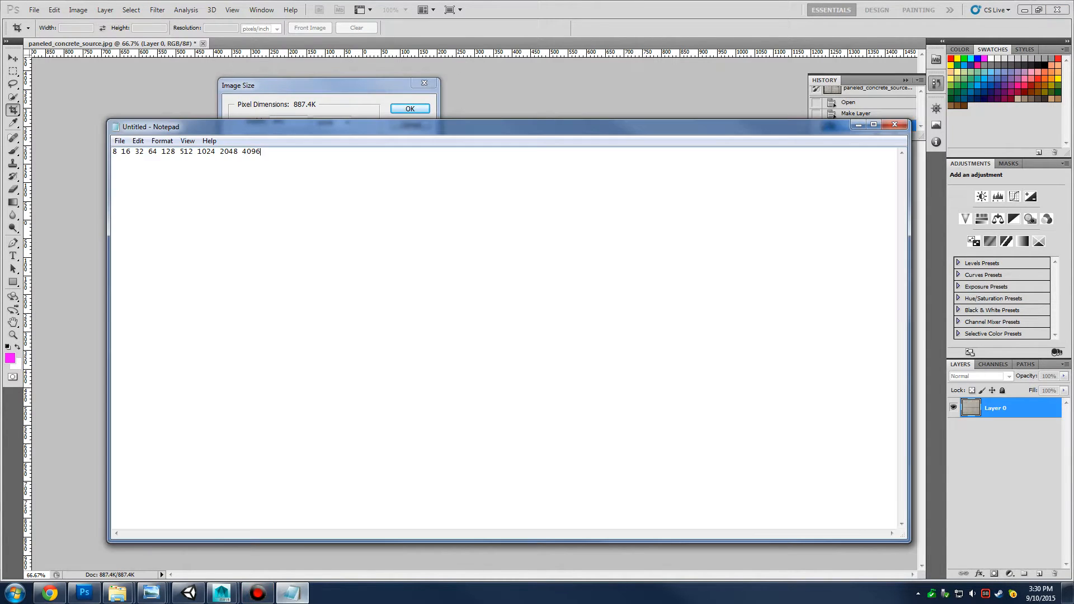
left_click_drag(113, 151, 260, 152)
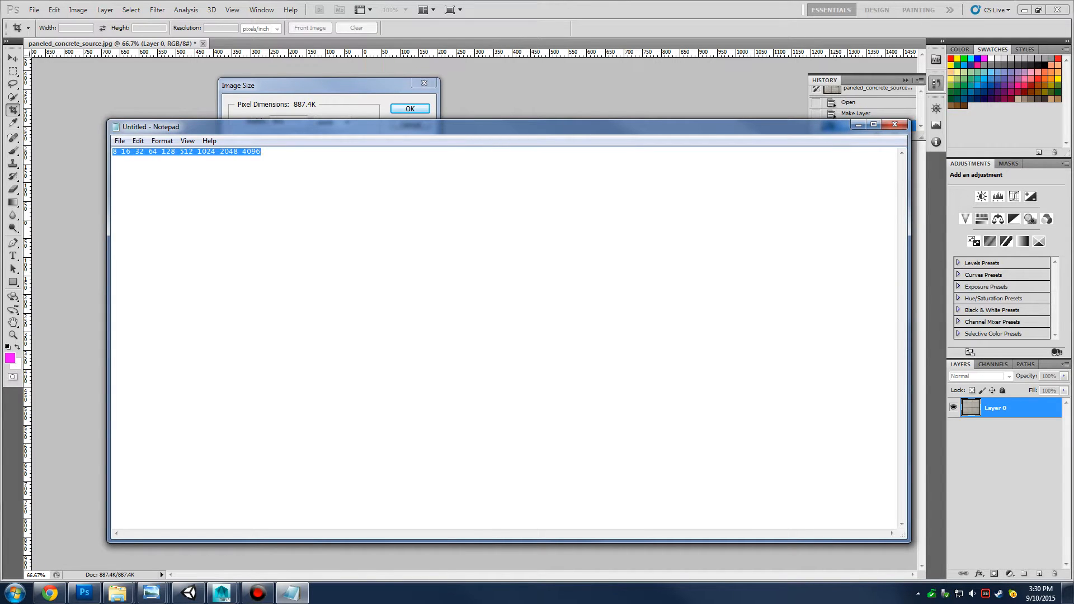
left_click(858, 125)
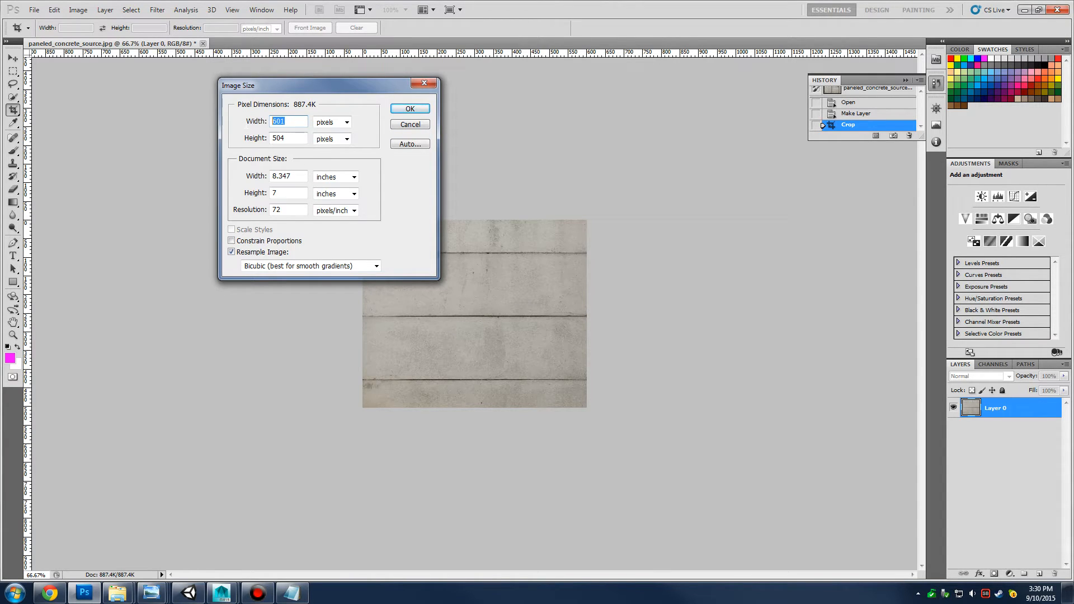
key("Tab")
type("512")
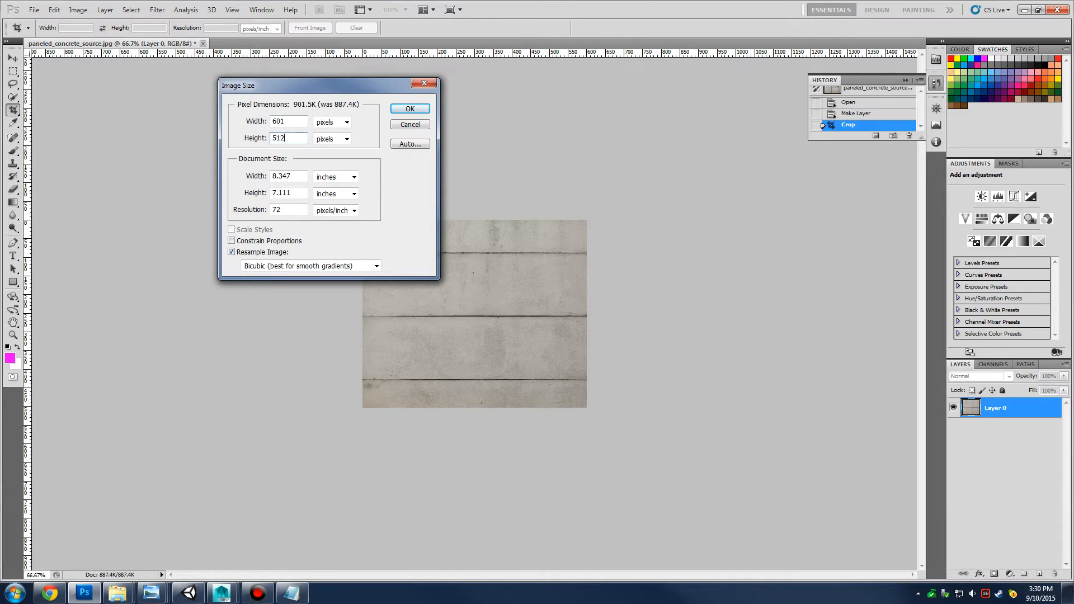
left_click(231, 241)
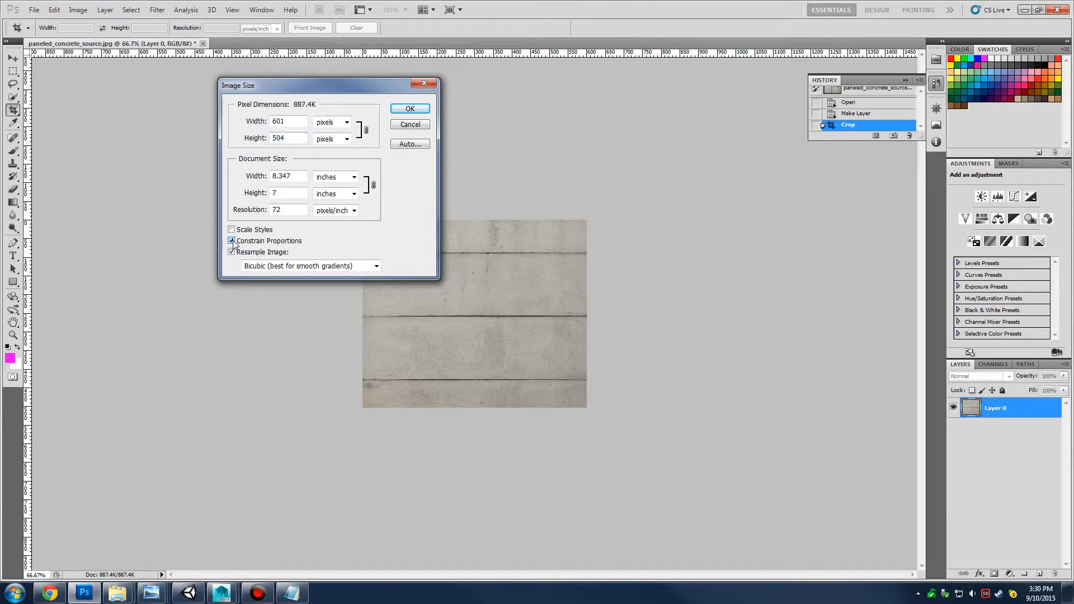
left_click(231, 241)
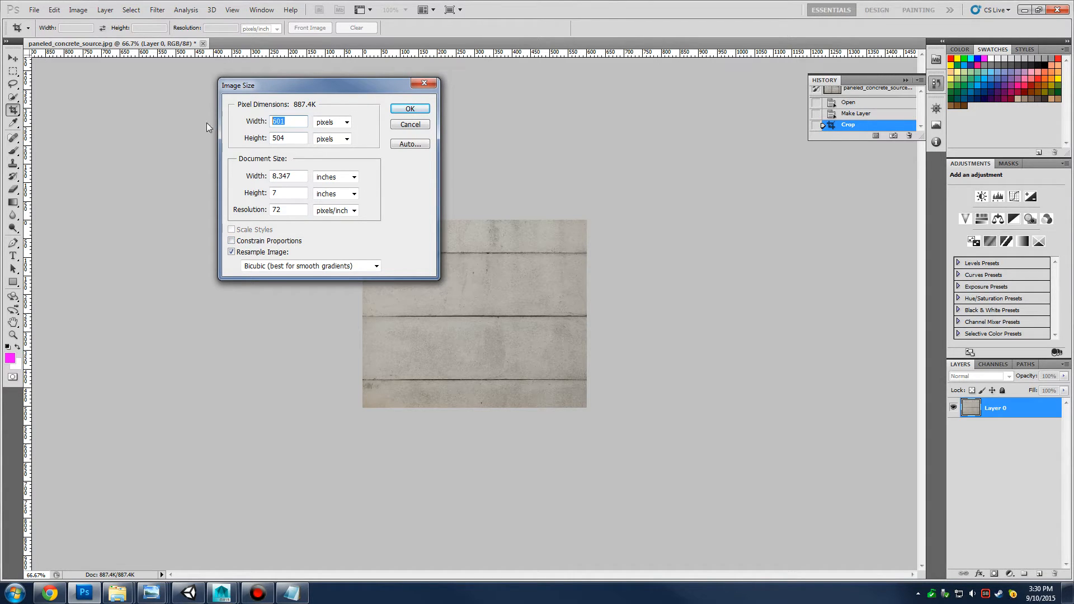
Resize the concrete image to 512 by 512 pixels without constraining proportions
type("512")
key("Tab")
key("Tab")
type("512")
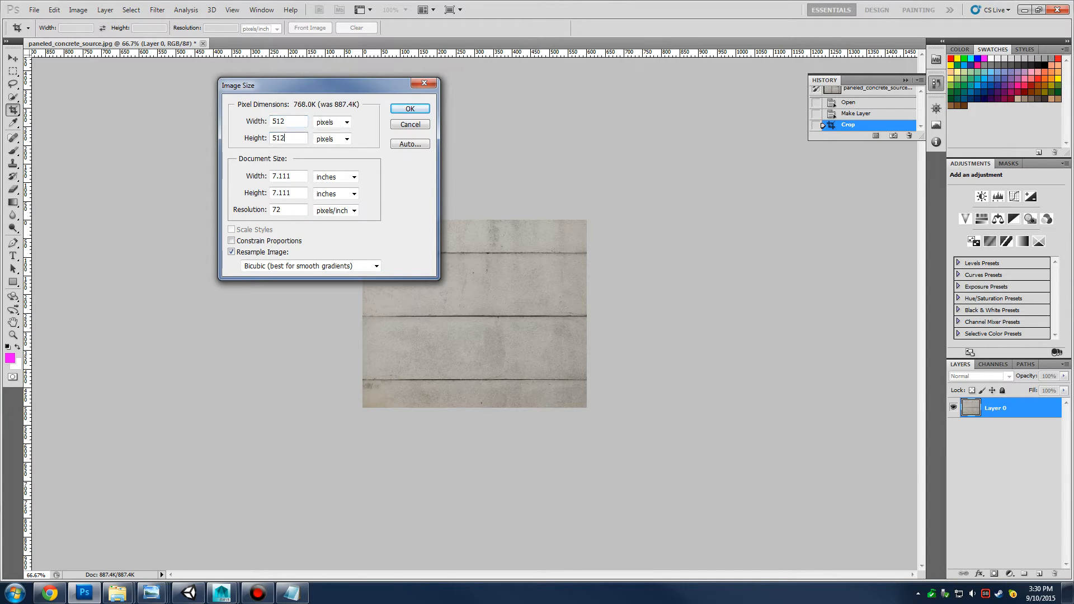
key("Return")
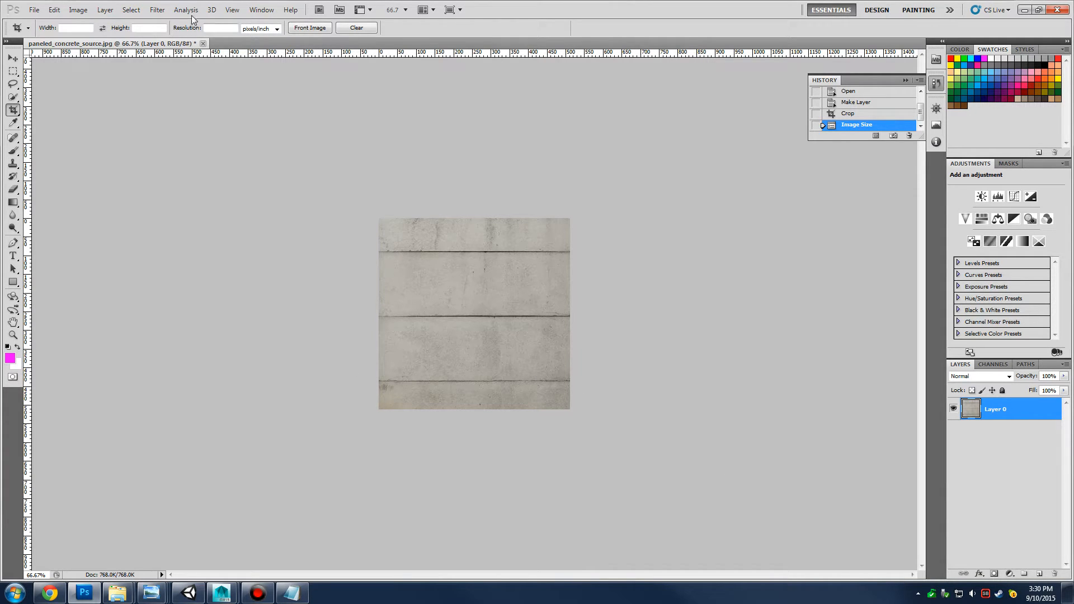
Apply the Offset filter to the concrete layer with 256 pixels horizontally and 256 vertically, wrapping around the undefined areas
left_click(157, 10)
mouse_move(188, 231)
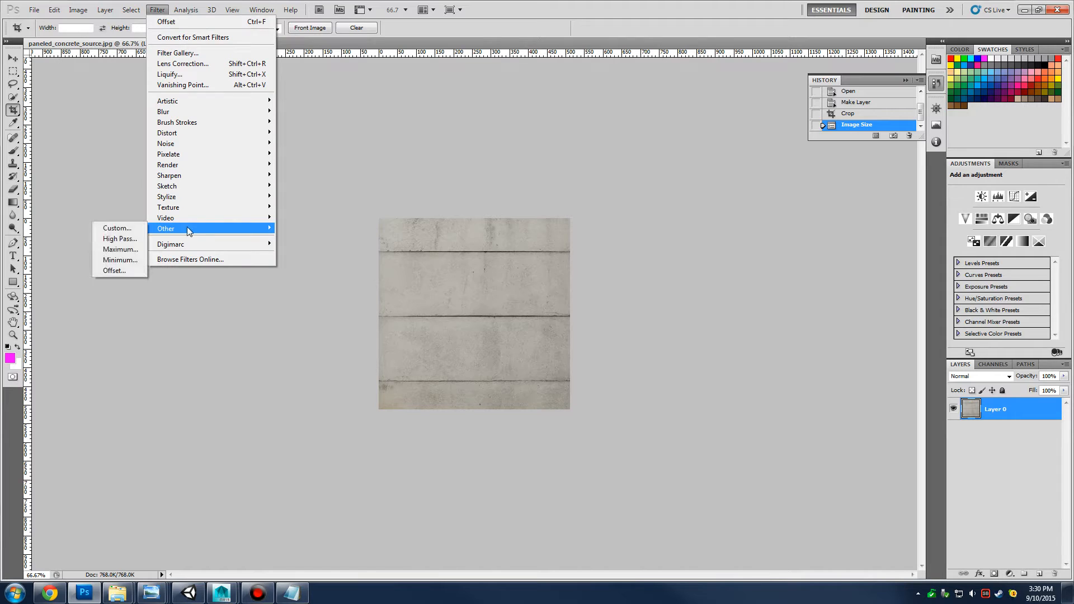
left_click(124, 275)
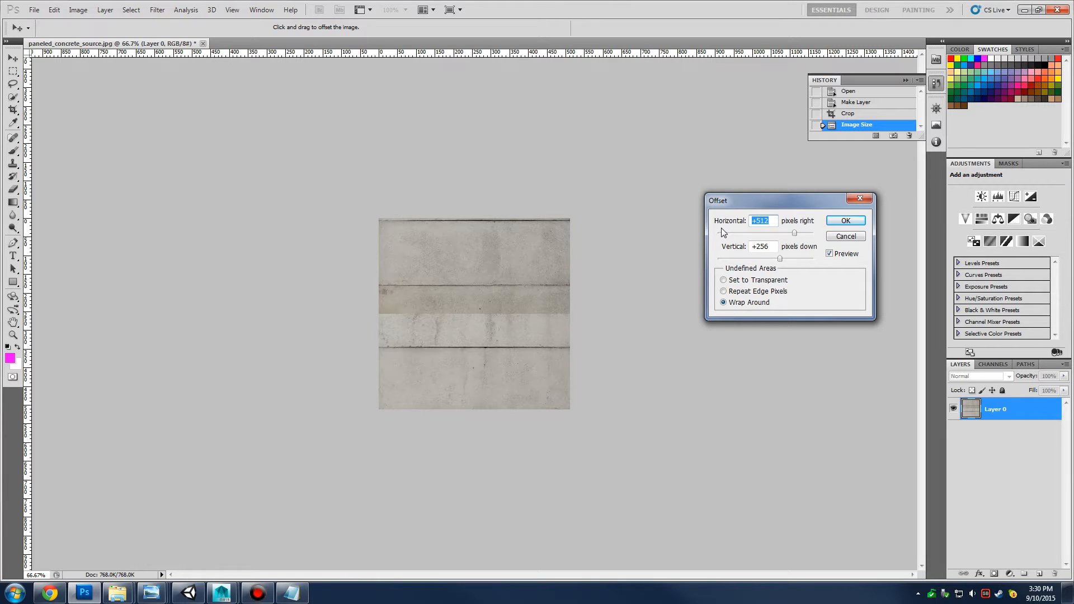
type("256")
key("Tab")
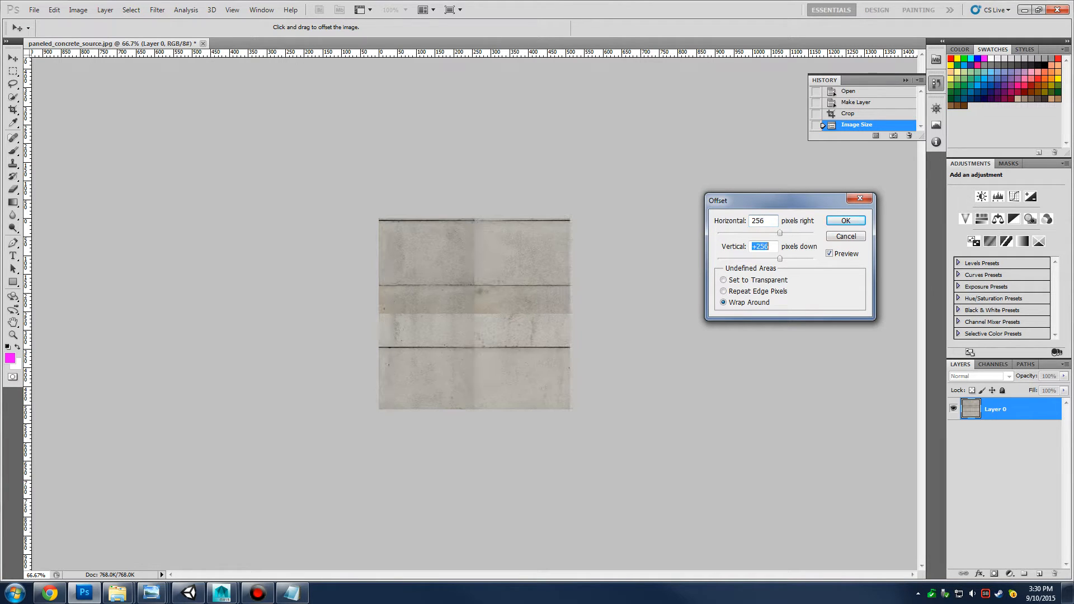
type("2")
left_click(846, 220)
key("c")
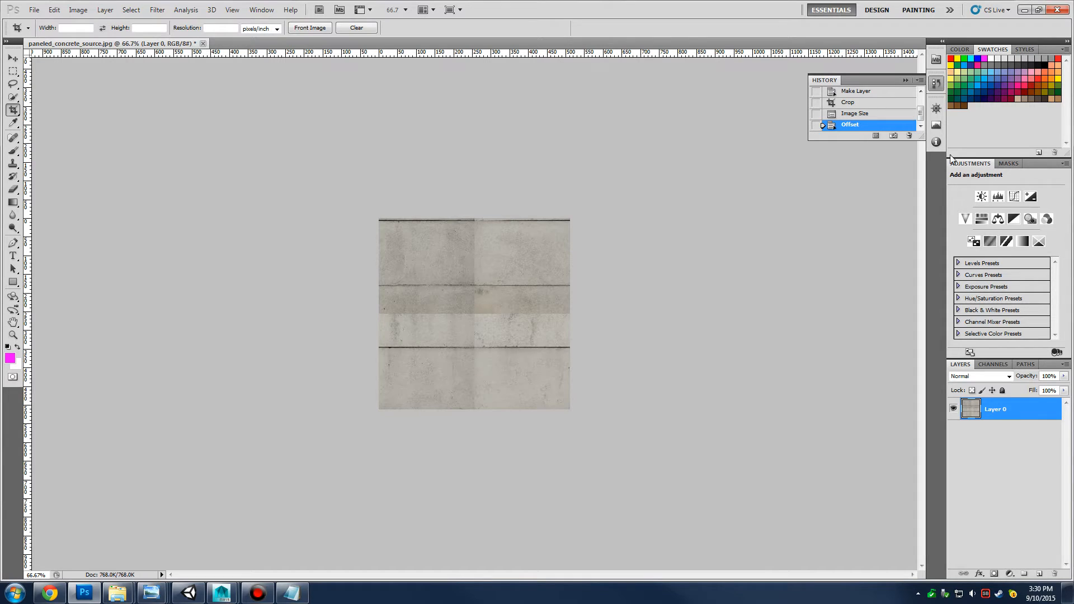
Set up the Clone Stamp tool with a soft 25 px brush at 73% opacity for retouching the seams
left_click(936, 112)
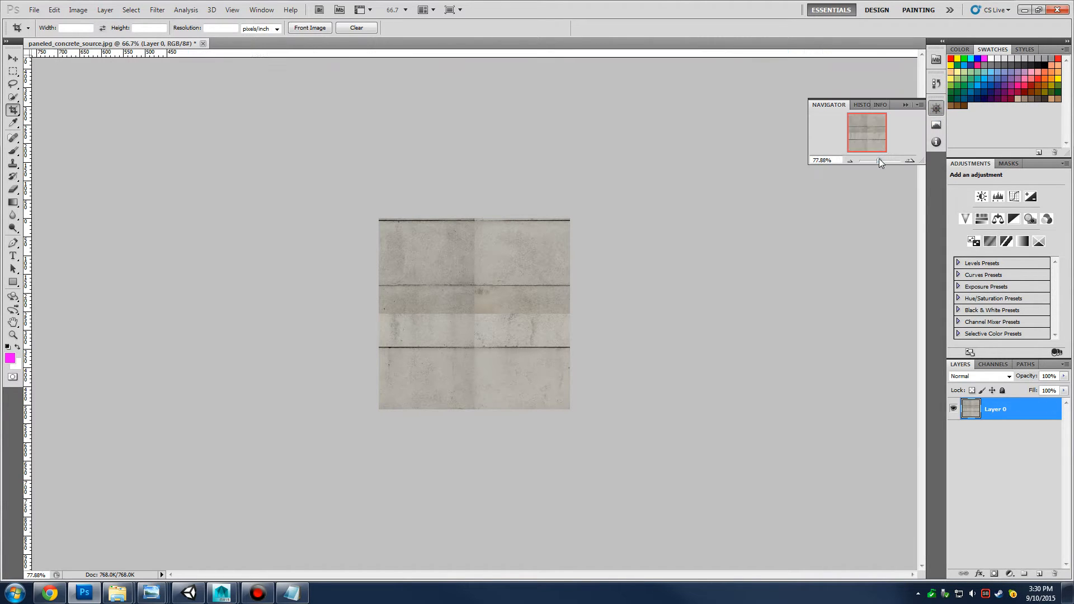
left_click_drag(878, 158, 881, 160)
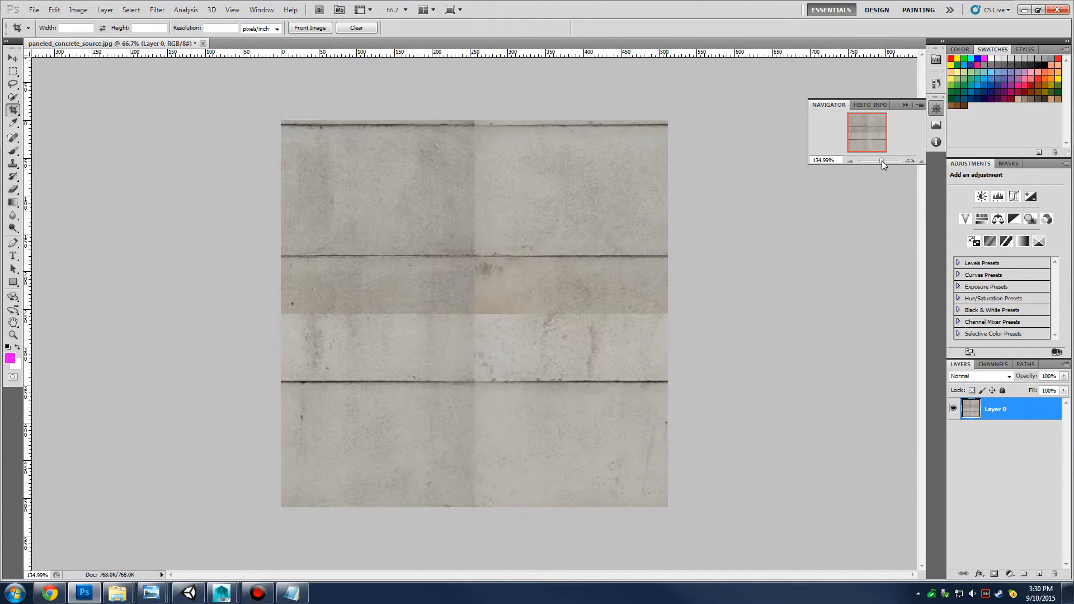
left_click(13, 164)
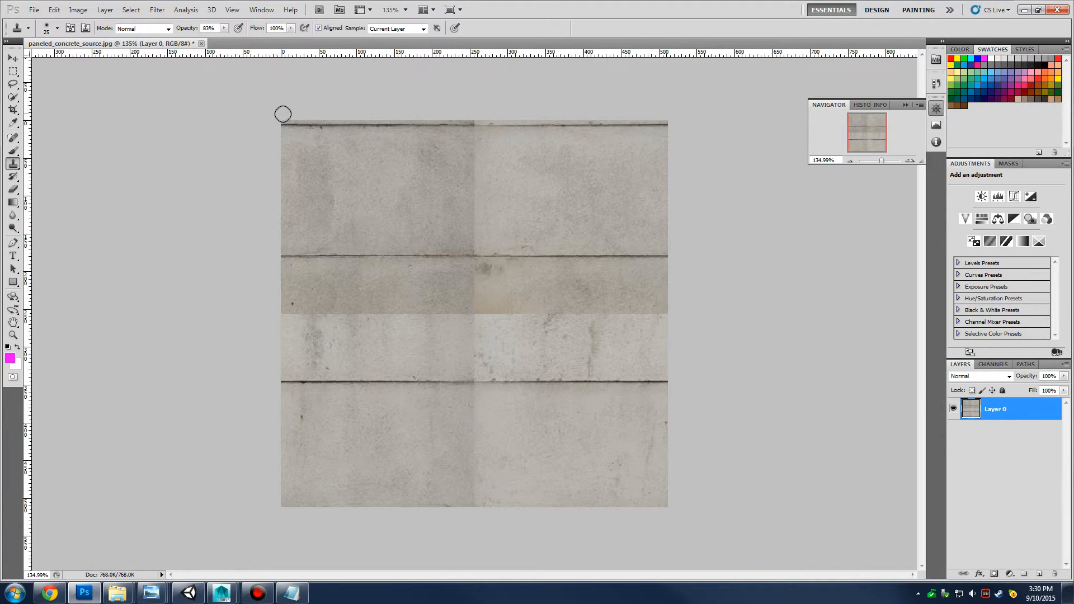
left_click(49, 31)
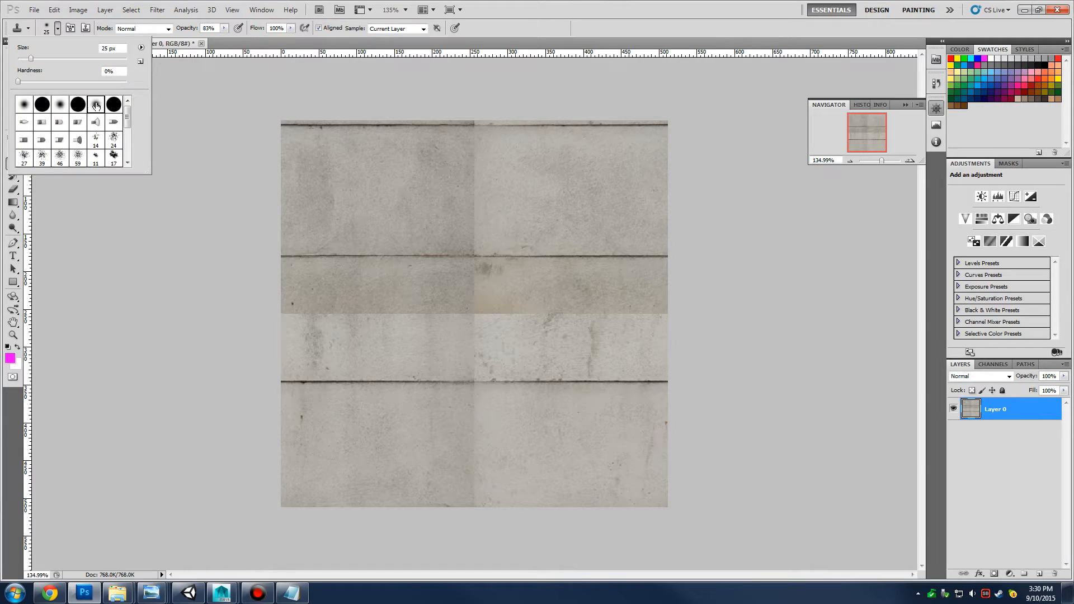
double_click(95, 105)
left_click(47, 30)
double_click(96, 107)
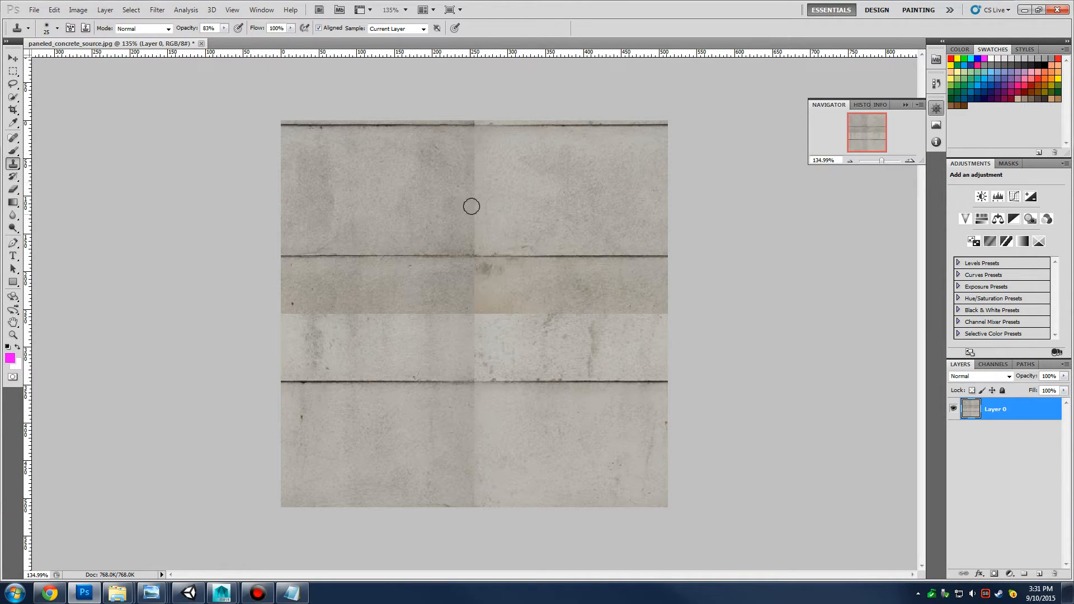
left_click(51, 31)
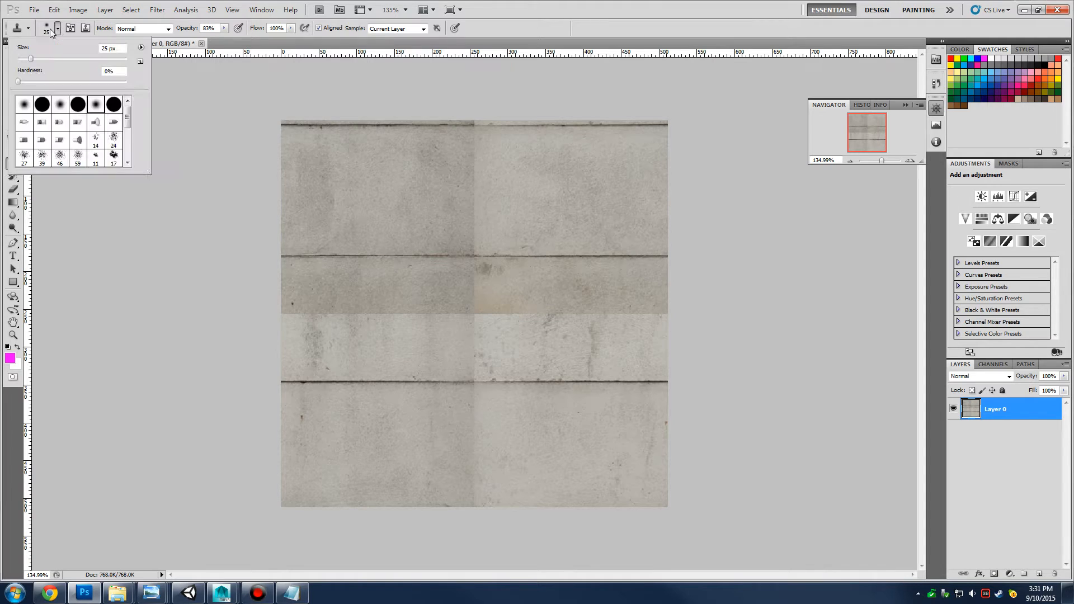
left_click(224, 28)
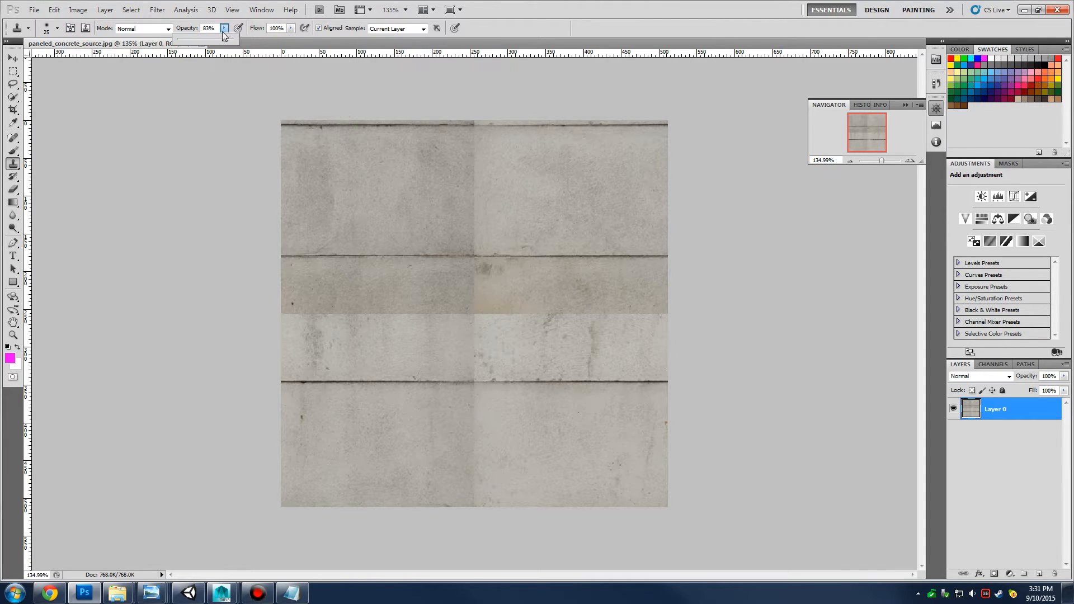
left_click_drag(239, 40, 225, 40)
Sample concrete beside the upper end of the vertical centre seam as the clone source and enlarge the brush to 45 px
key("alt")
left_click(418, 128, "alt")
left_click(432, 204, "alt")
left_click(420, 124, "alt")
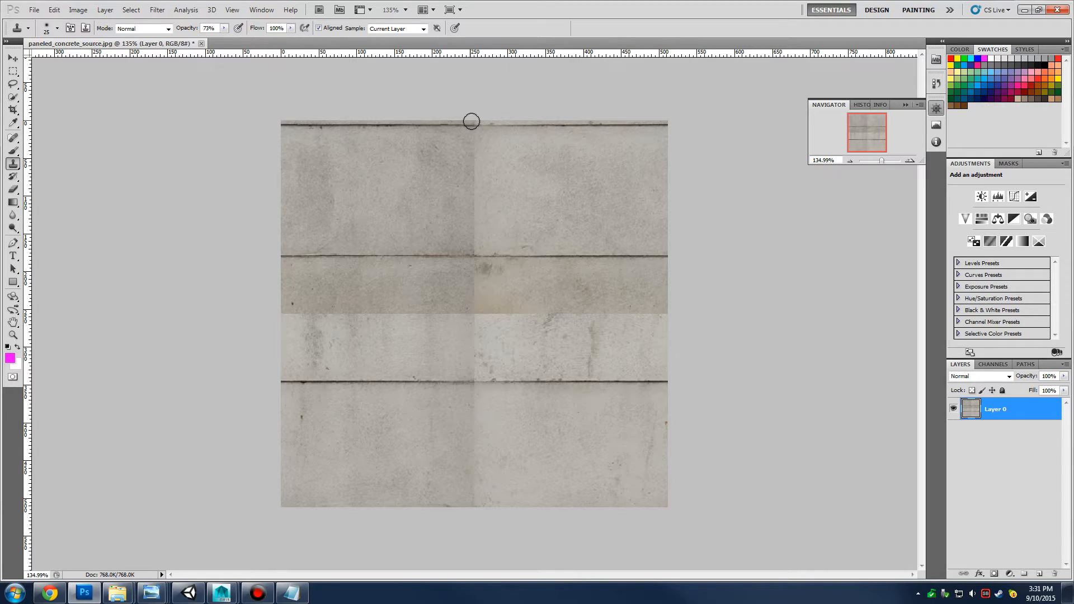
left_click_drag(471, 120, 447, 115)
key("bracketright")
Try to clone the sampled concrete down the full height of the vertical centre seam
mouse_move(478, 120)
left_mouse_down()
mouse_move(473, 139)
mouse_move(468, 124)
mouse_move(459, 512)
left_mouse_up()
key("ctrl+z")
key("ctrl+z")
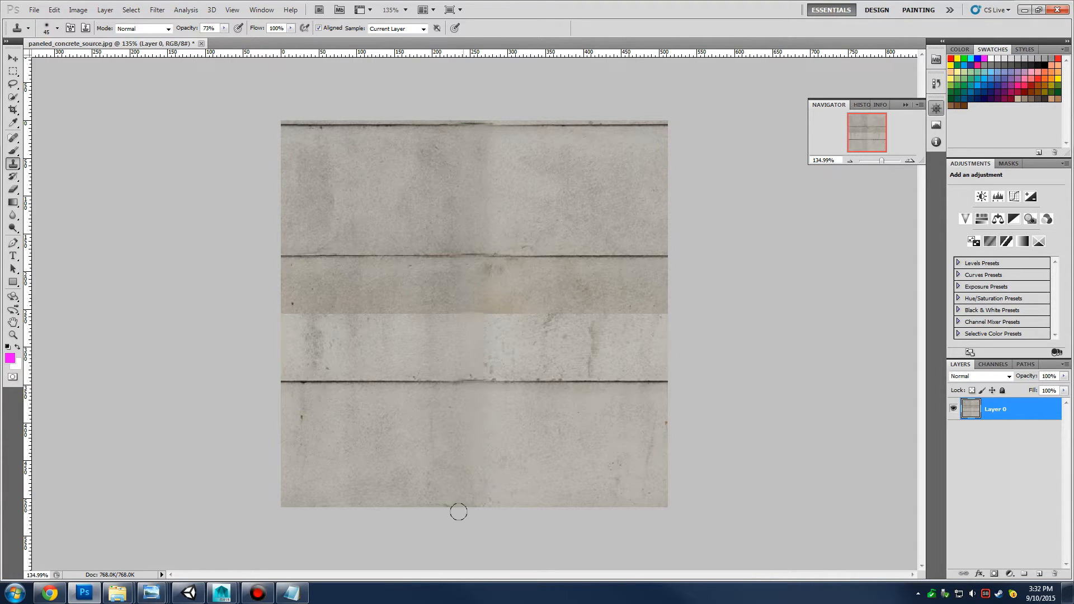
key("ctrl+z")
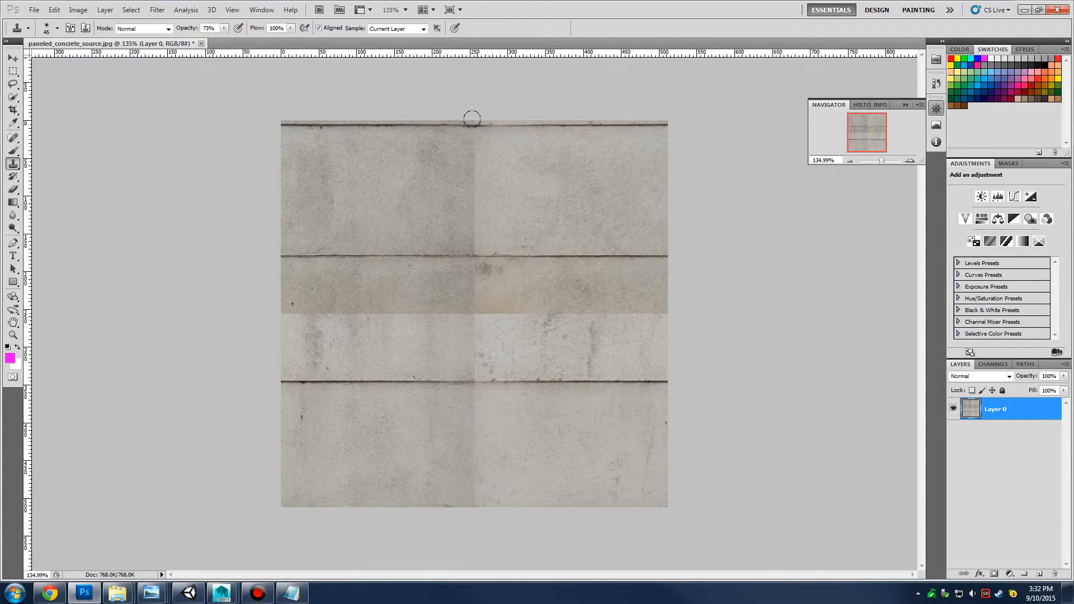
key("ctrl+z")
Clone over the vertical centre seam, and cover the horizontal centre seam with concrete sampled at the left edge of the upper panel
left_click_drag(471, 119, 463, 273)
left_click_drag(471, 352, 479, 520)
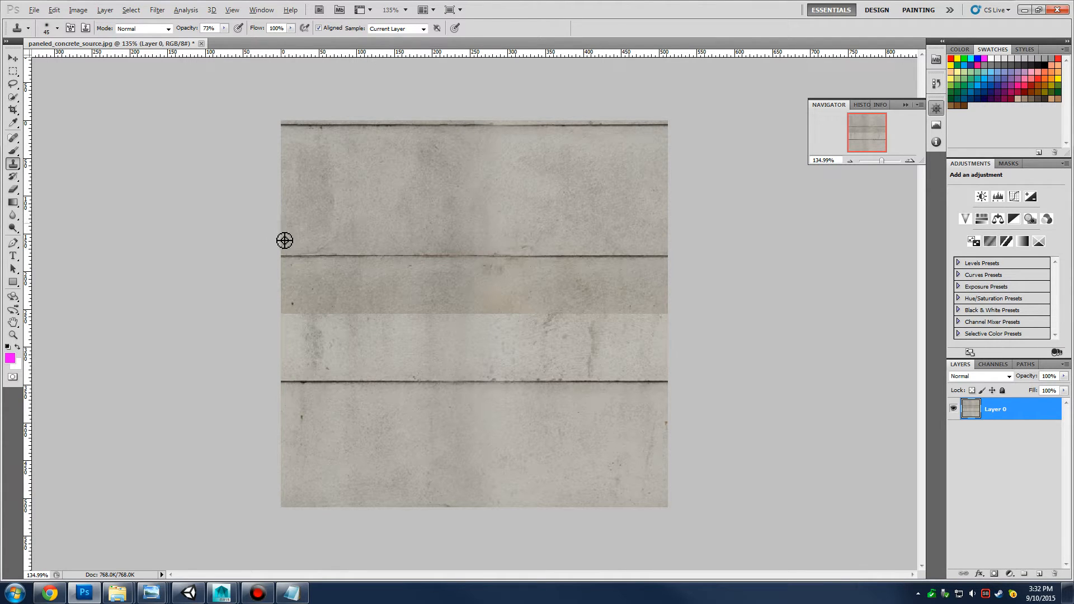
left_click(284, 189, "alt")
left_click_drag(275, 309, 663, 308)
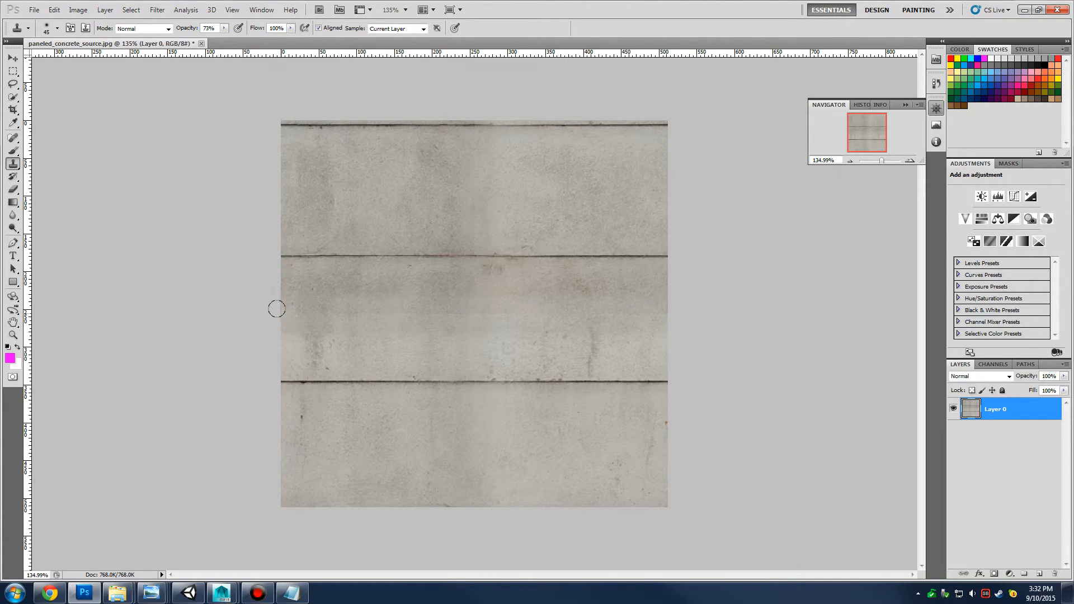
left_click_drag(277, 307, 696, 313)
Blend the horizontal seam band with concrete sampled from the lower panel, using the Clone Stamp at 26% opacity
left_click(225, 30)
left_click_drag(224, 38, 197, 39)
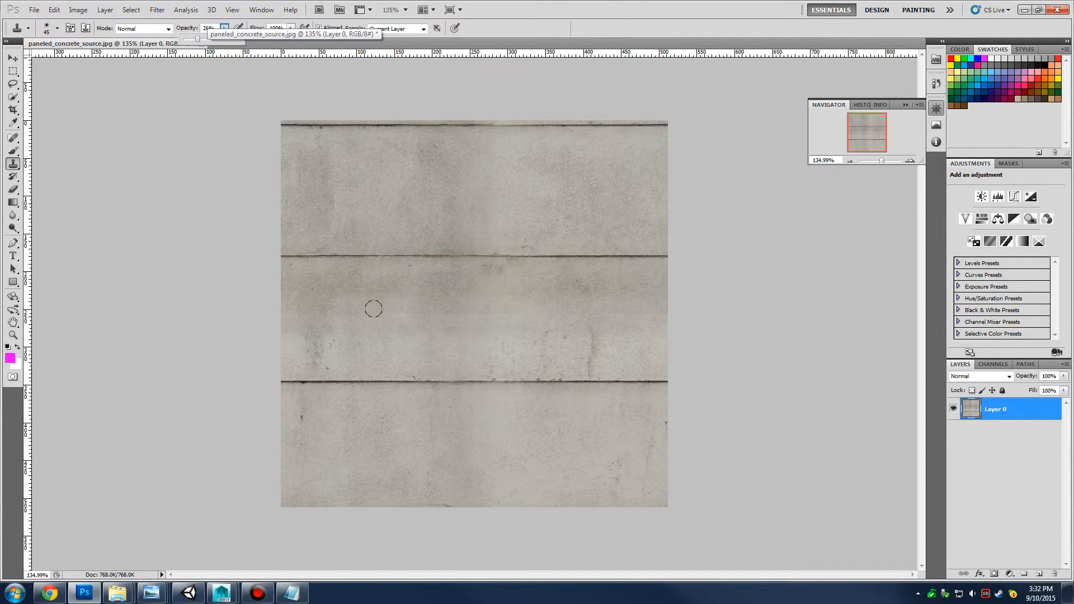
left_click(285, 447, "alt")
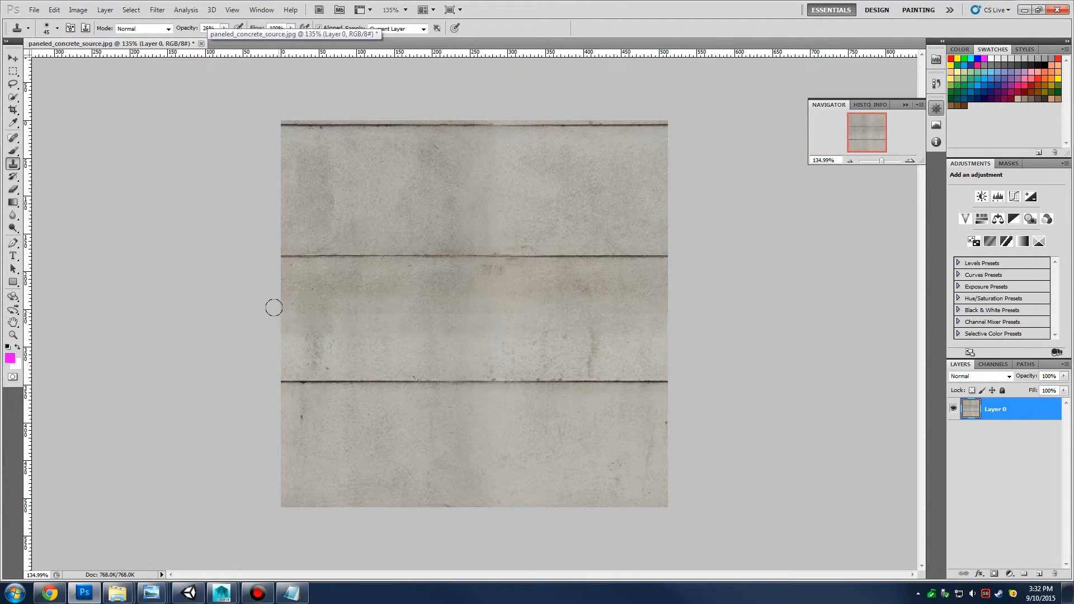
left_click_drag(469, 298, 325, 318)
left_click_drag(705, 299, 432, 305)
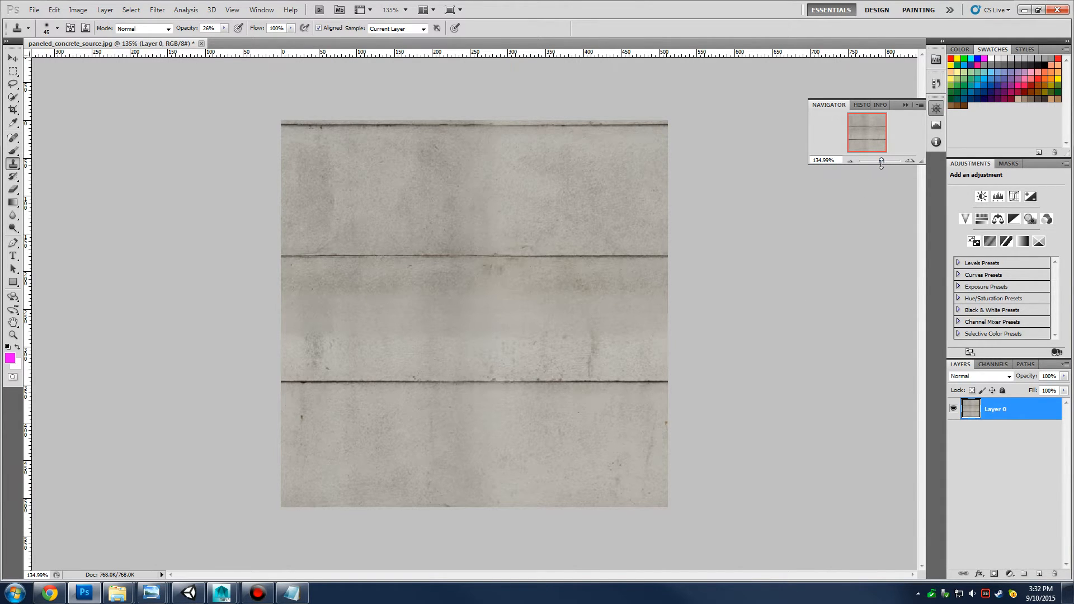
Clone upper-panel concrete across the full width of the horizontal seam band with a larger brush at 82% opacity
left_click_drag(885, 160, 876, 159)
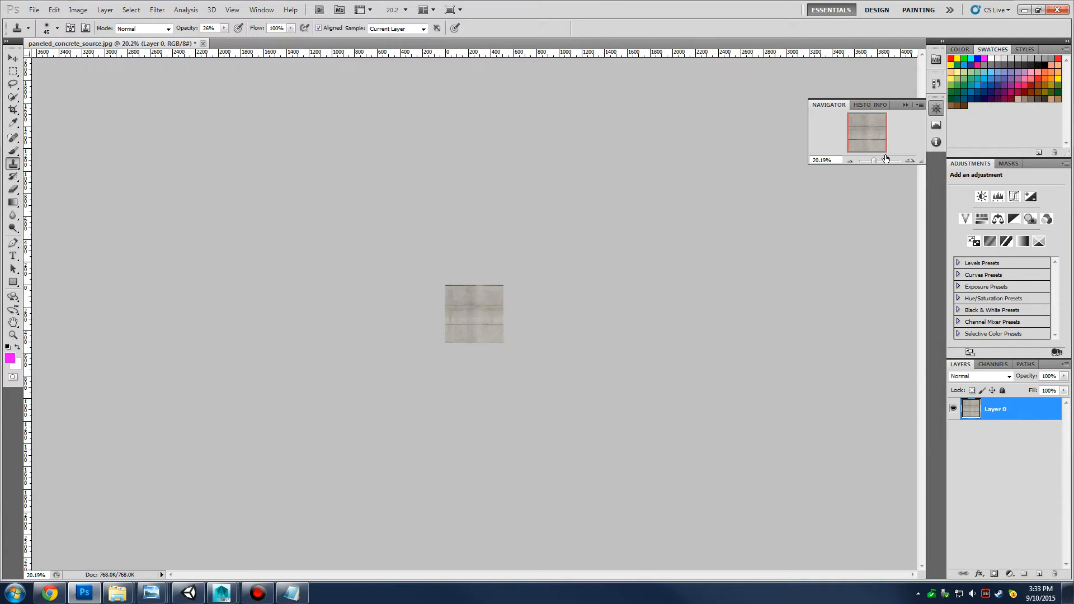
left_click_drag(872, 161, 880, 160)
left_click(223, 28)
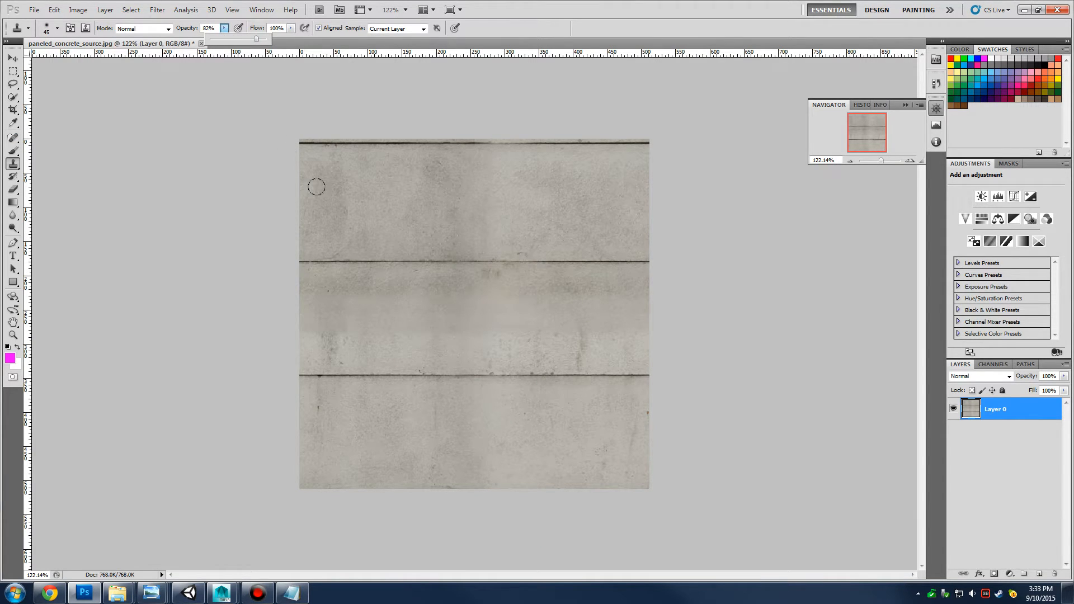
key("bracketright")
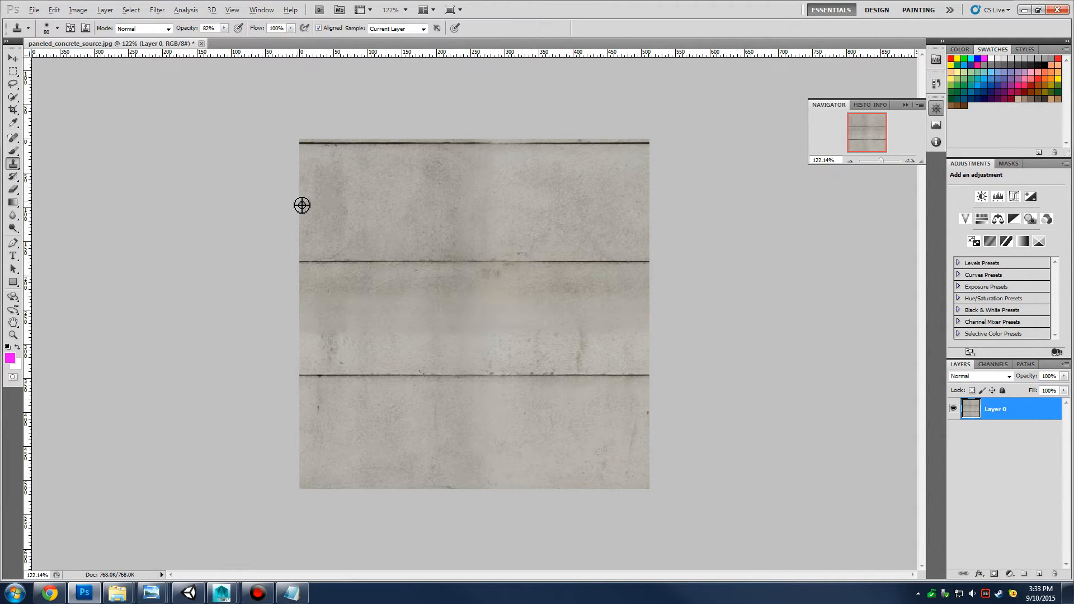
mouse_move(286, 314)
left_mouse_down()
mouse_move(484, 311)
mouse_move(322, 328)
mouse_move(689, 306)
left_mouse_up()
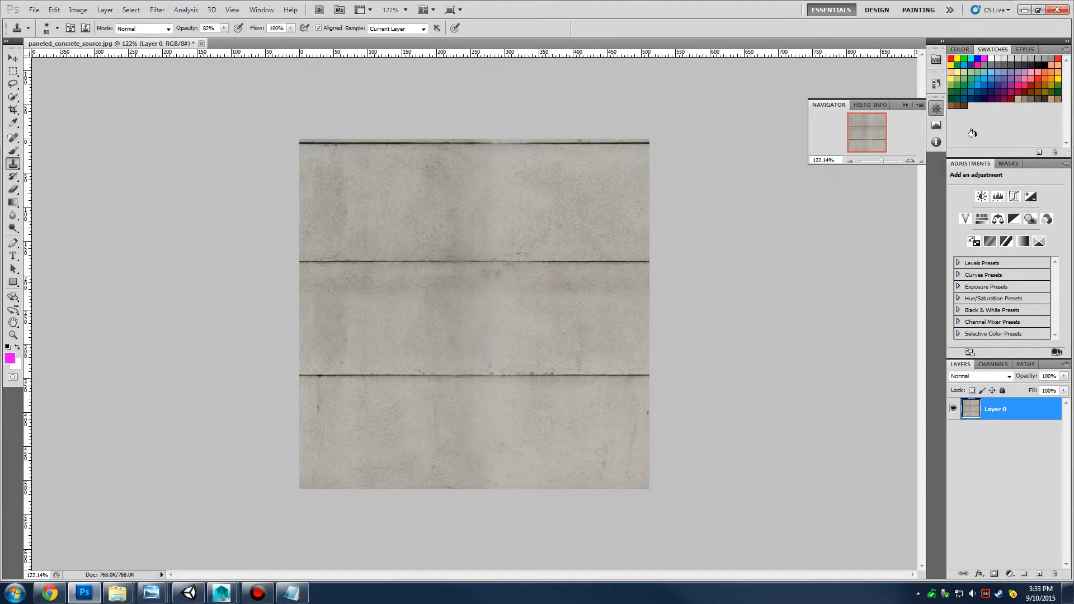
Check the retouched concrete from a distance and offset it again by 256 pixels horizontally and vertically with wrap around
left_click_drag(881, 160, 878, 160)
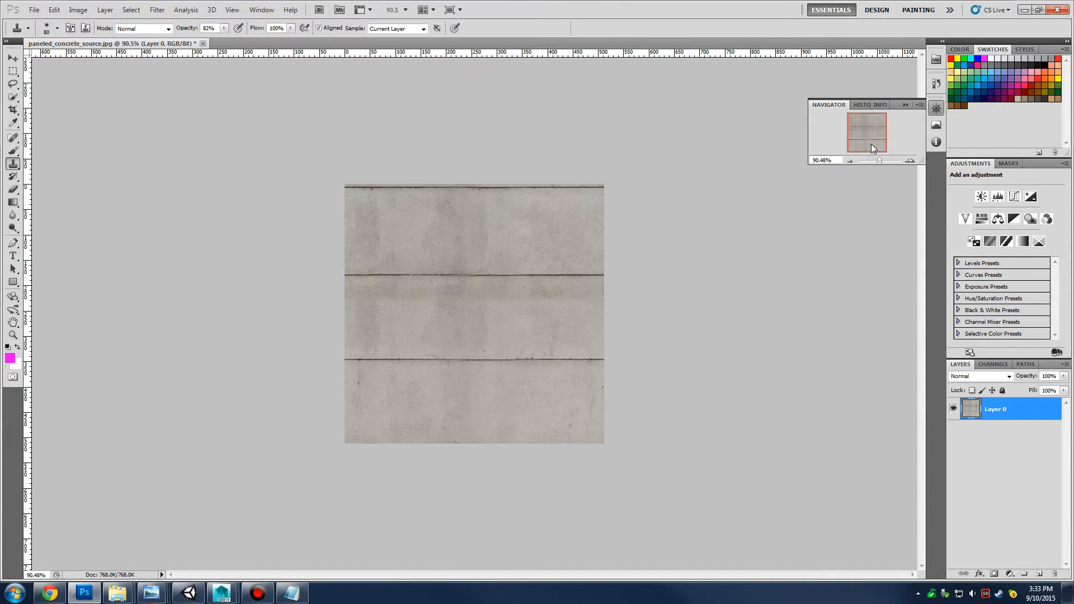
left_click_drag(879, 161, 872, 162)
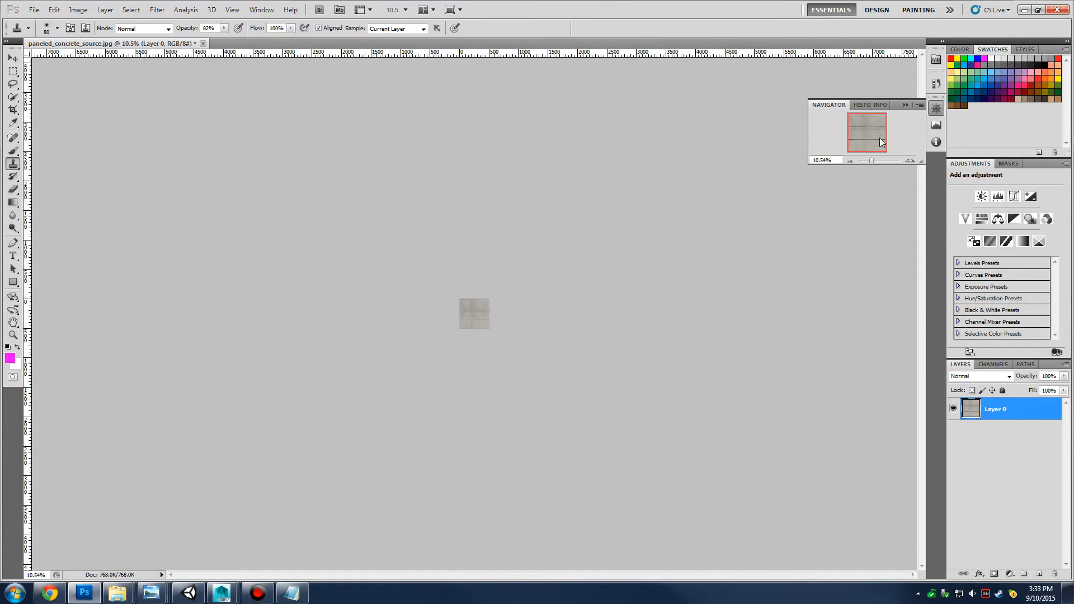
left_click_drag(872, 160, 880, 161)
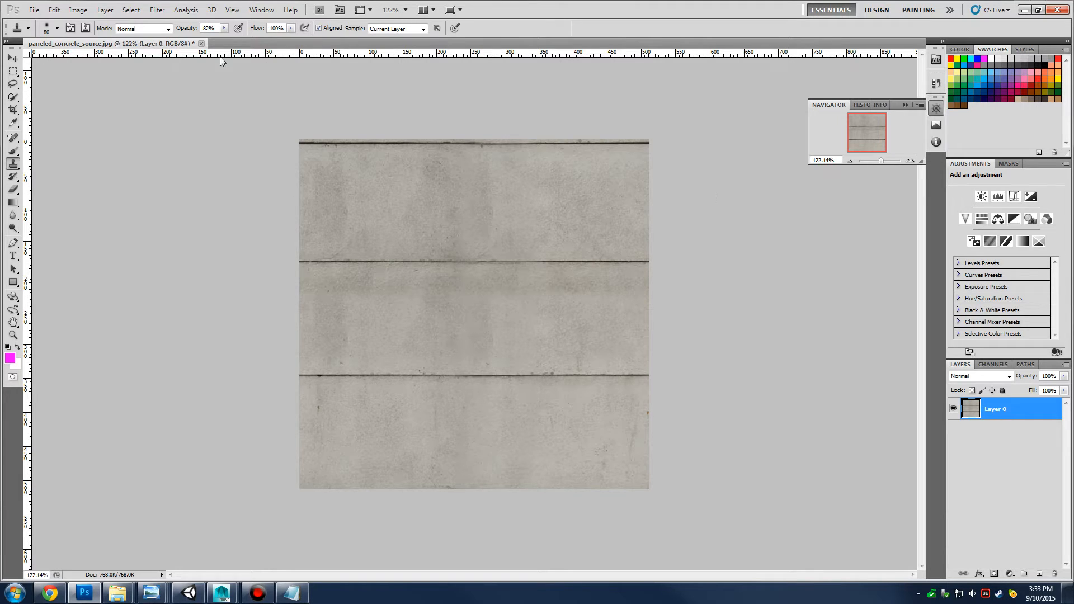
left_click(157, 10)
mouse_move(179, 229)
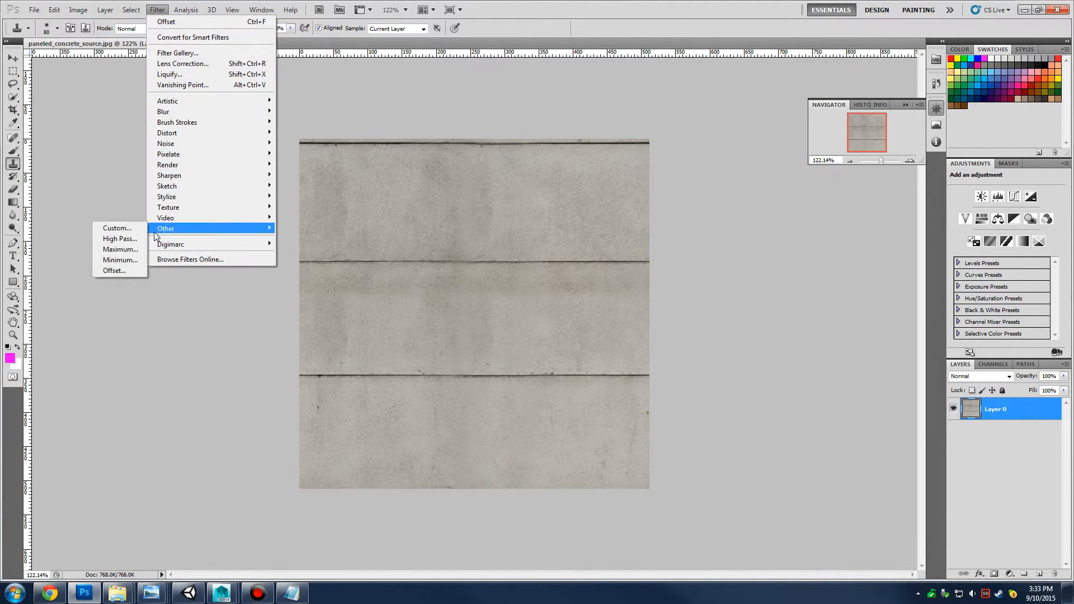
left_click(135, 271)
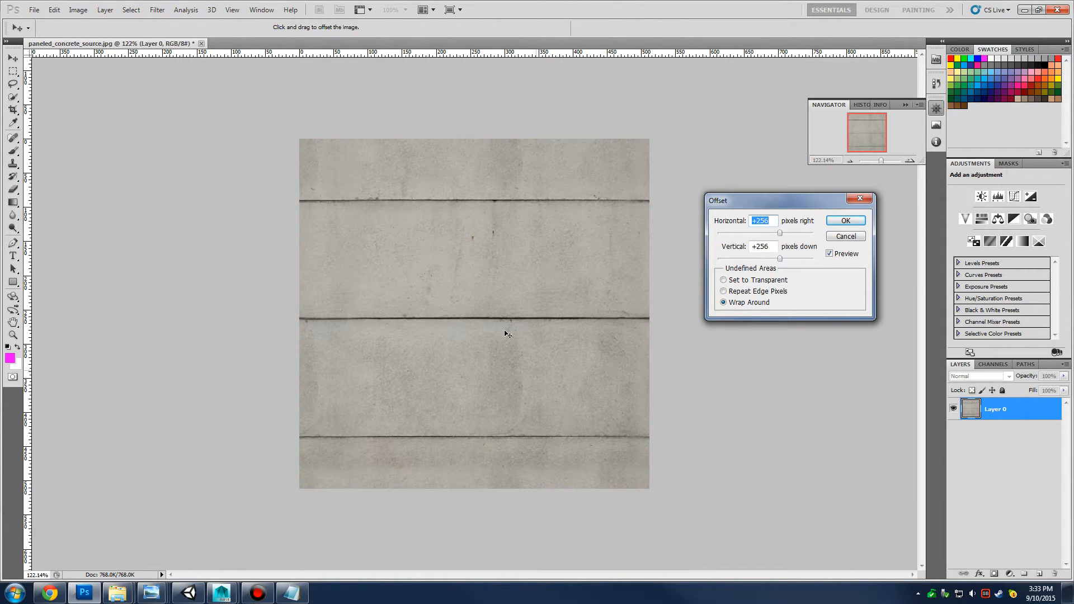
left_click(836, 221)
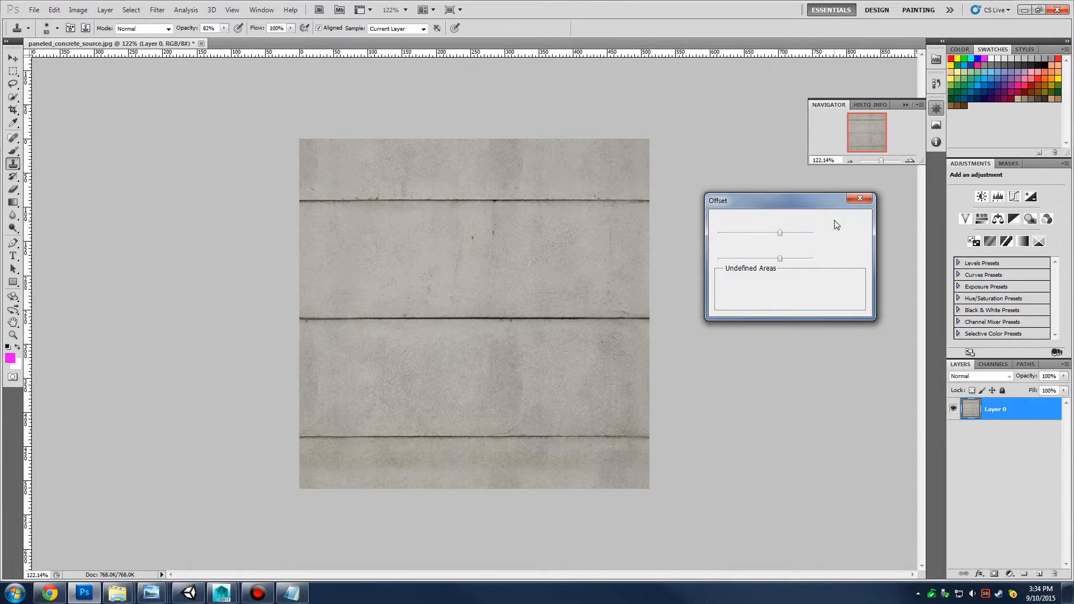
Create a new blank document of 2048 by 2048 pixels
left_click(35, 10)
left_click(62, 22)
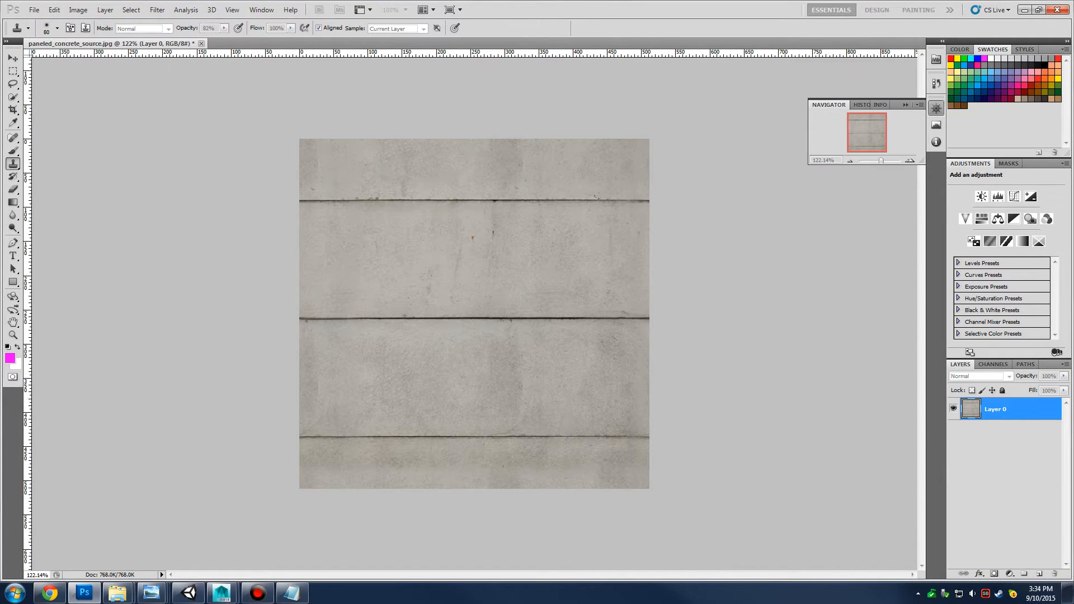
left_click_drag(428, 217, 355, 218)
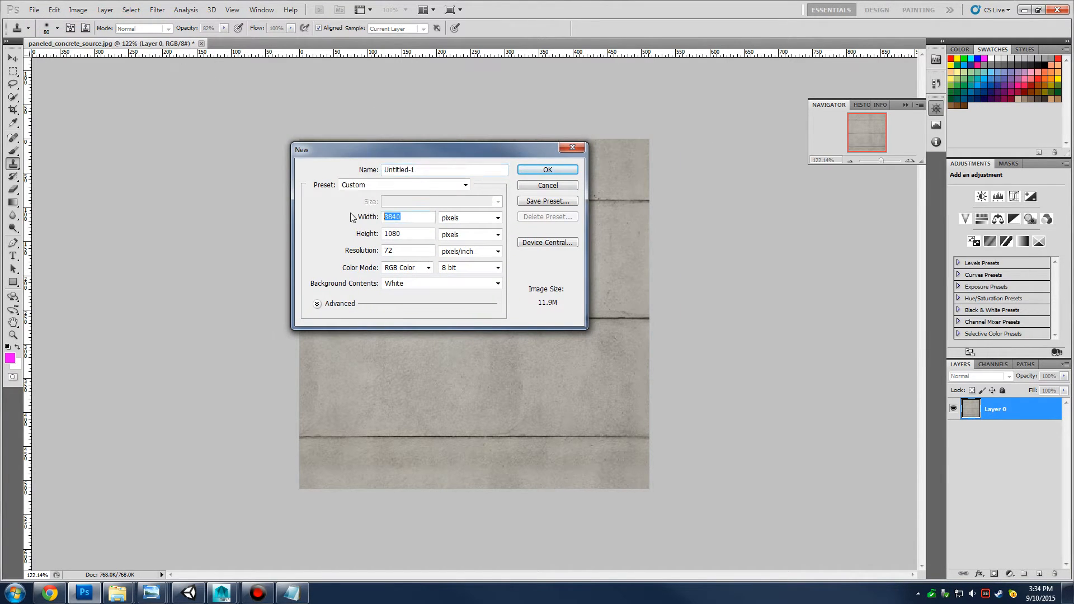
type("20")
key("Tab")
type("2048")
key("Return")
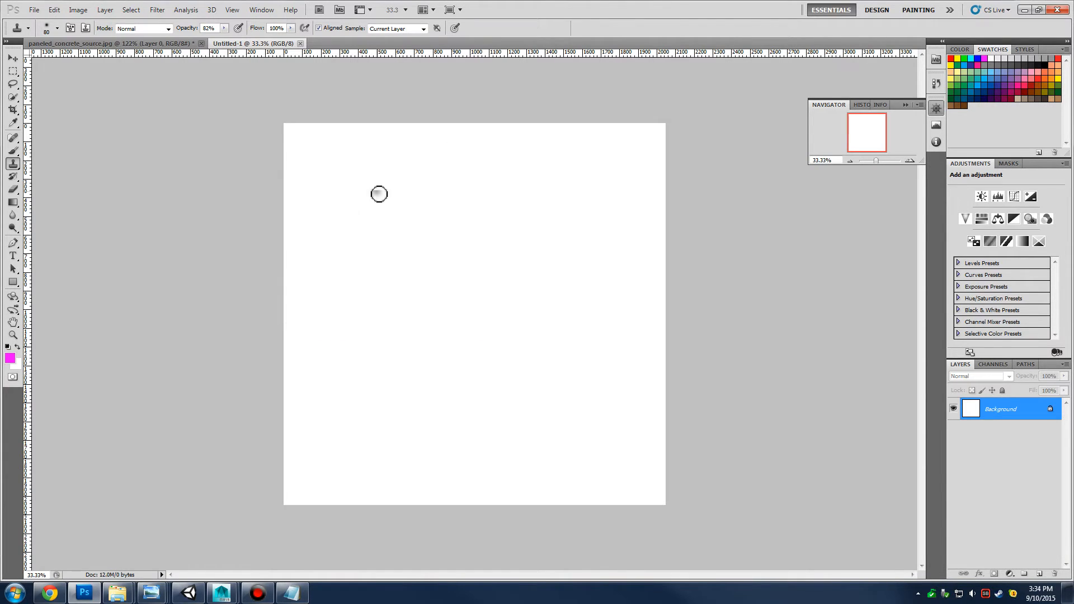
Copy the whole concrete texture and paste it into the upper-left corner of the new 2048-pixel document
left_click(179, 43)
key("ctrl+a")
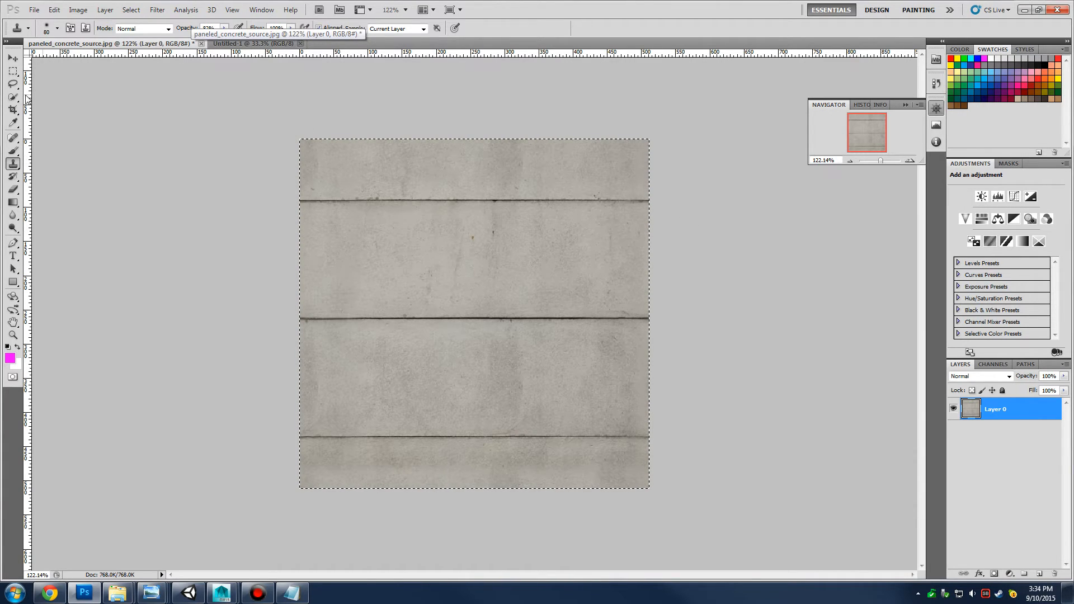
left_click(12, 110)
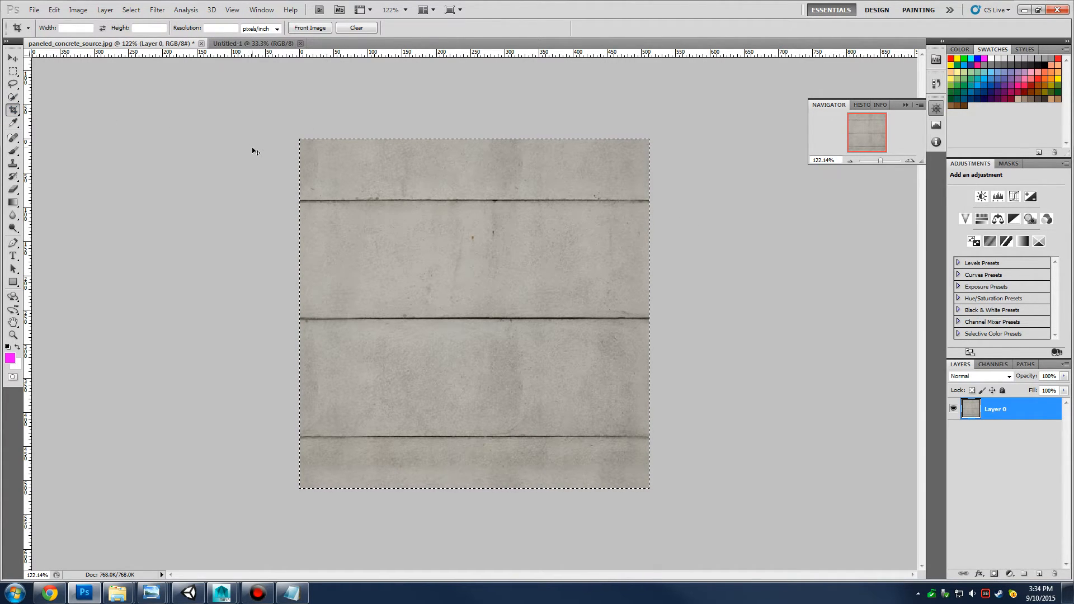
key("ctrl+x")
key("ctrl+z")
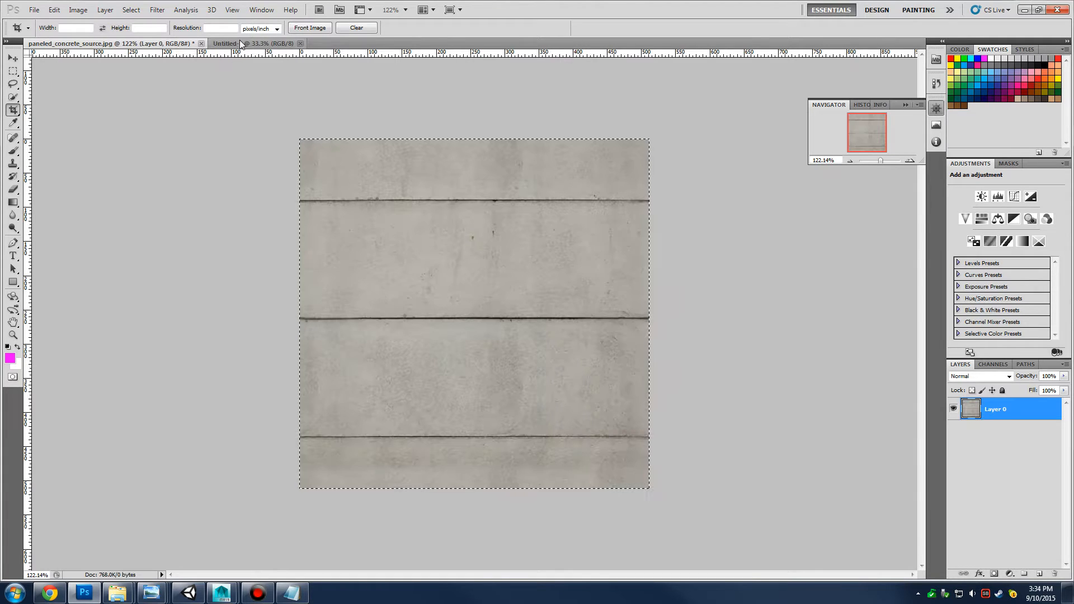
left_click(255, 45)
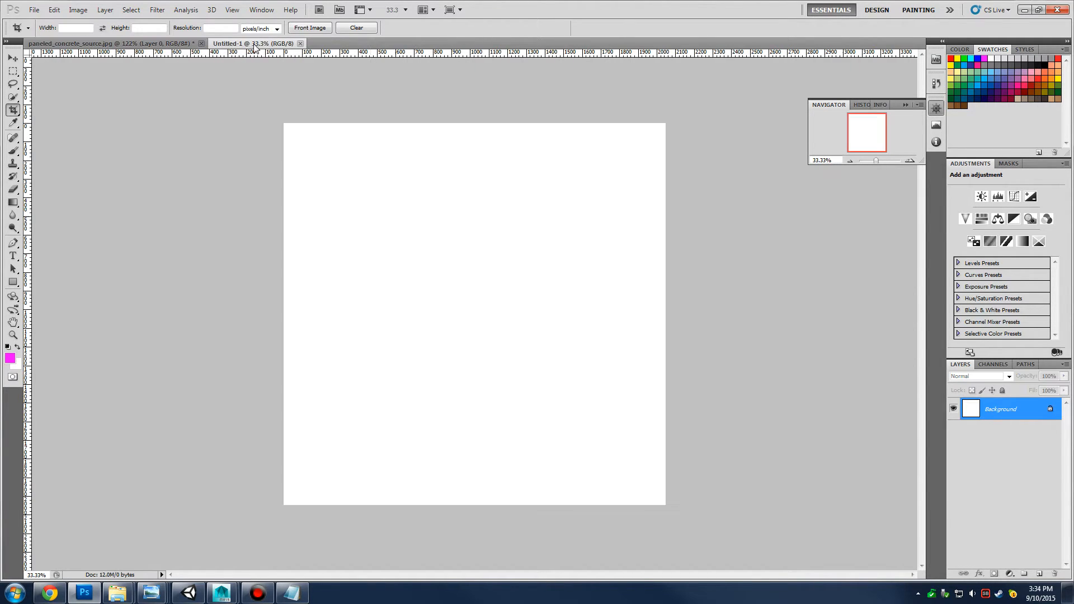
key("ctrl+v")
key("v")
left_click_drag(484, 321, 340, 178)
Paste two more copies of the texture, one flush to the right of the first and one directly below that second copy
left_click(883, 161)
left_click_drag(883, 162, 860, 115)
left_click_drag(889, 165, 879, 161)
key("ctrl+v")
left_click_drag(503, 399, 636, 346)
key("ctrl+v")
left_click_drag(564, 342, 650, 481)
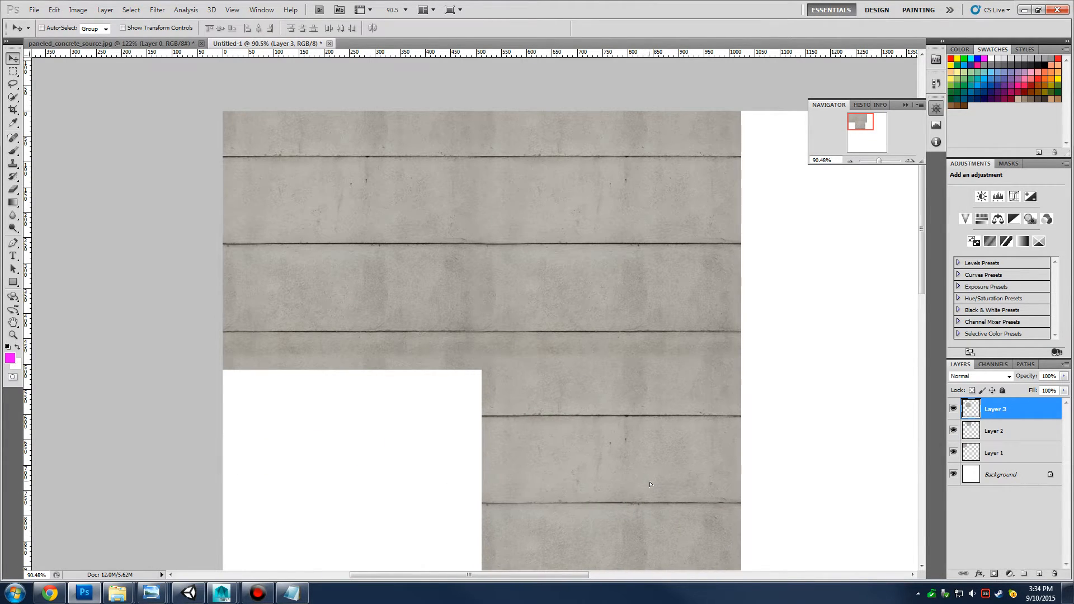
Paste a fourth texture copy directly below the first to complete the 2 by 2 grid, and view the whole canvas
scroll(649, 447, "down", 3)
key("ctrl+v")
left_click_drag(500, 284, 381, 374)
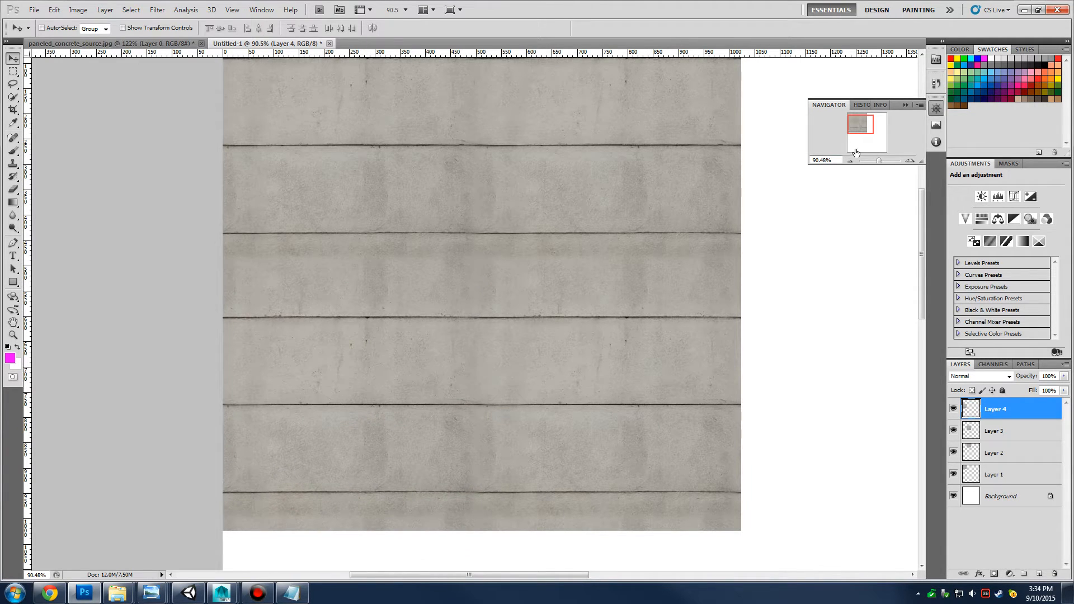
left_click_drag(883, 163, 876, 164)
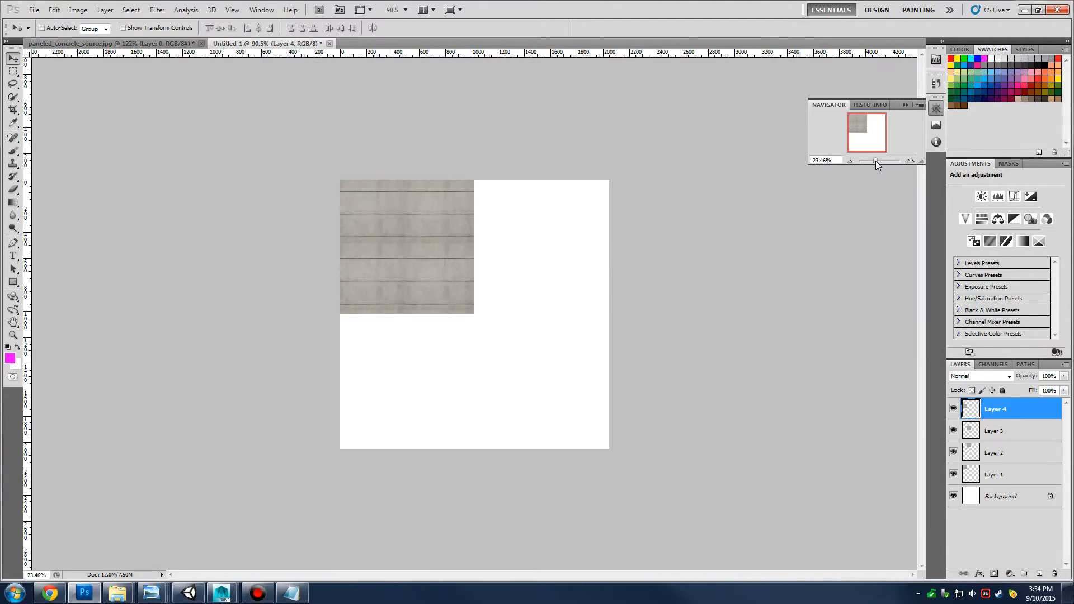
Paste two more texture copies beside the 2 by 2 grid as a third column, flush with its two rows
key("ctrl+v")
left_click_drag(493, 314, 528, 281)
key("ctrl+v")
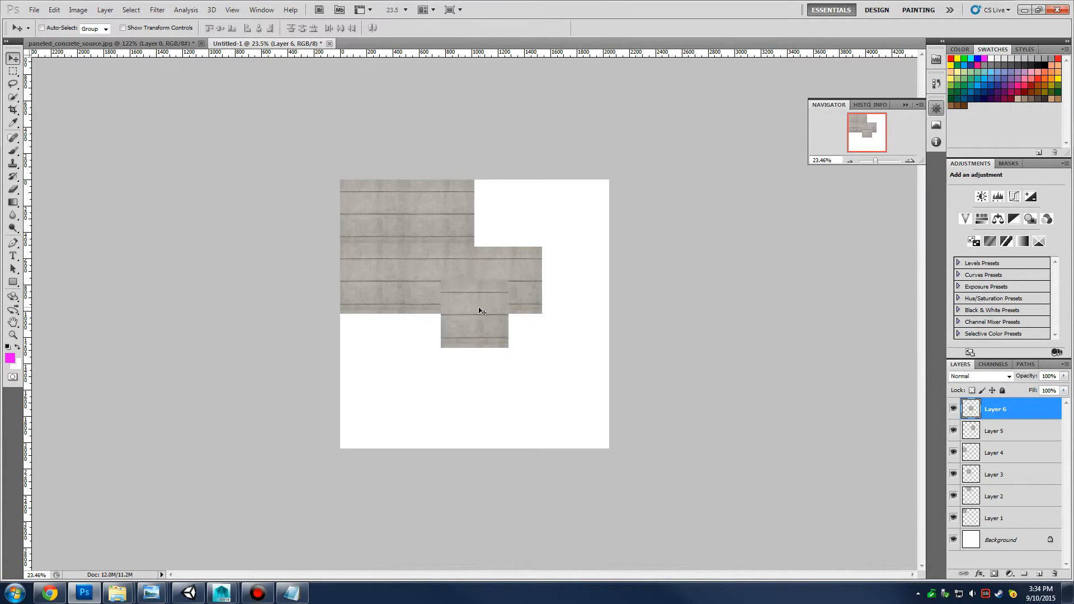
left_click_drag(480, 309, 513, 209)
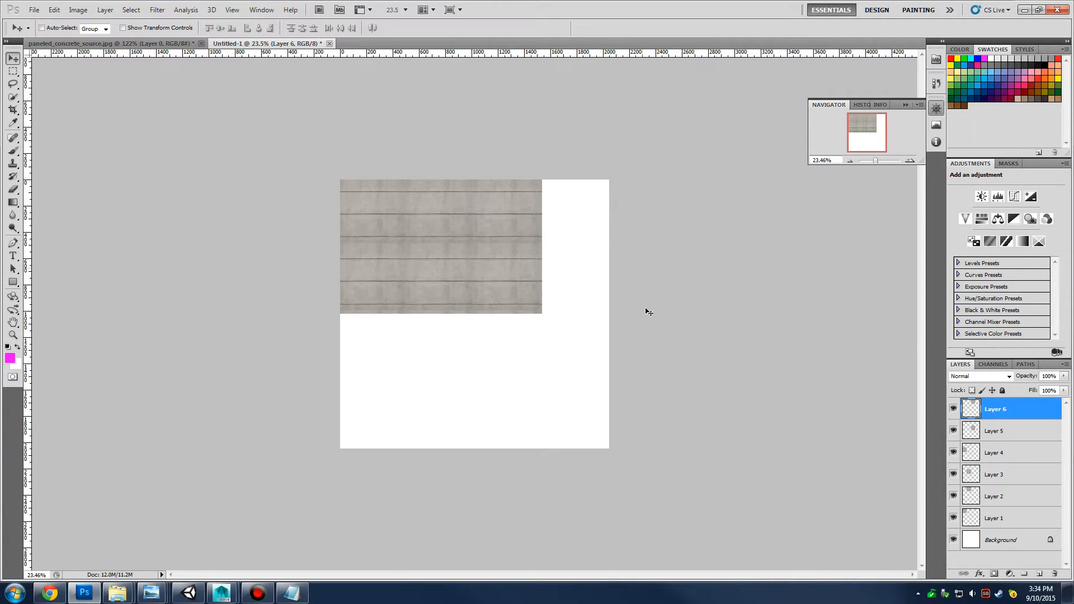
Close the untitled tiling test document without saving and deselect the concrete texture
left_click(329, 44)
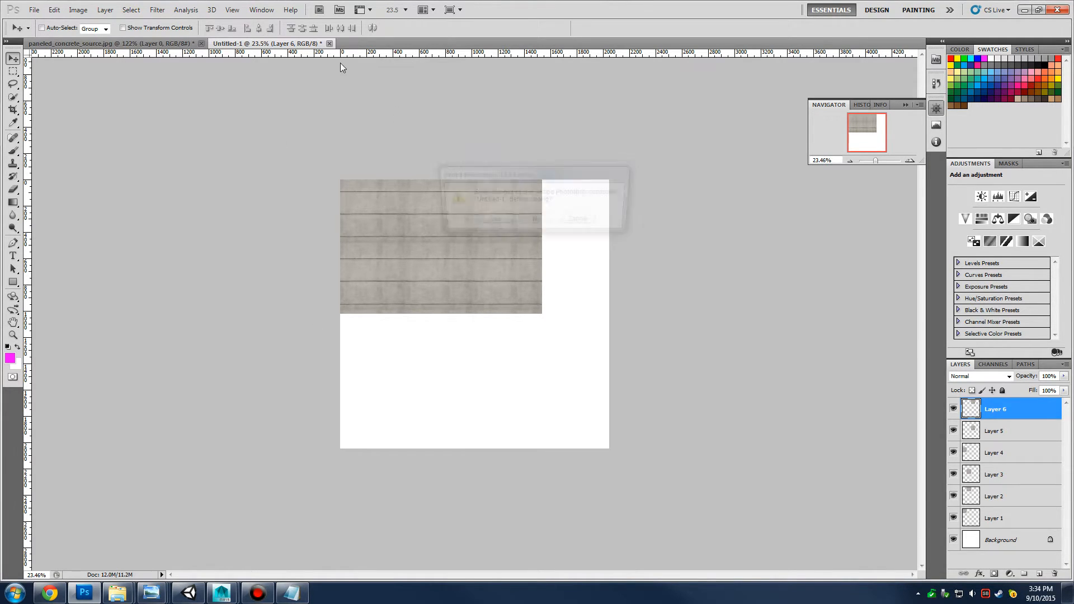
left_click(528, 220)
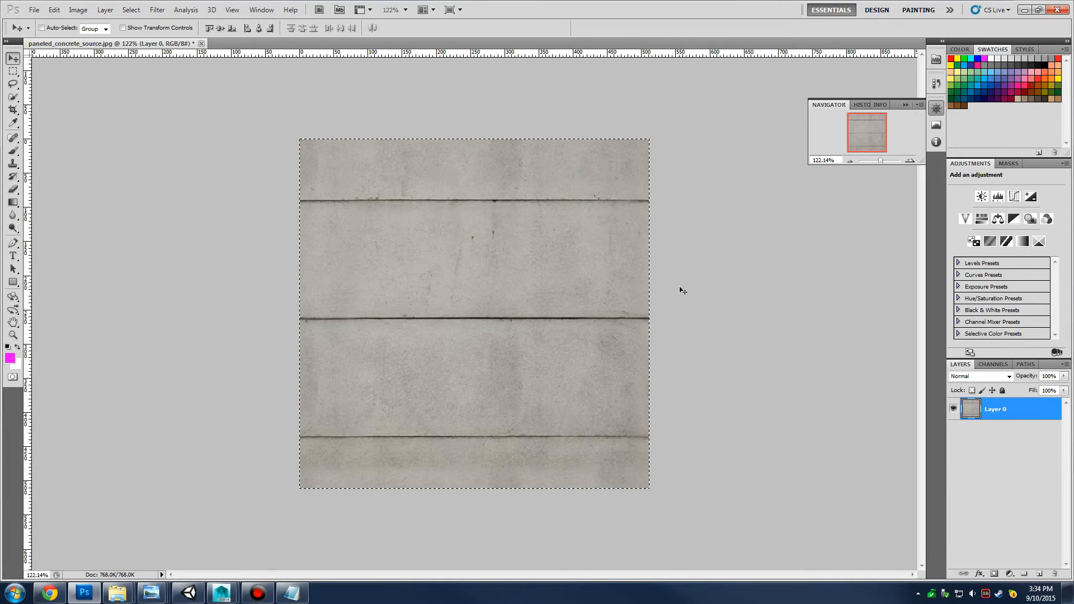
key("ctrl+d")
Save a PNG copy of the concrete texture as paneled_concrete_512x512 in the Texture Source folder
left_click(34, 9)
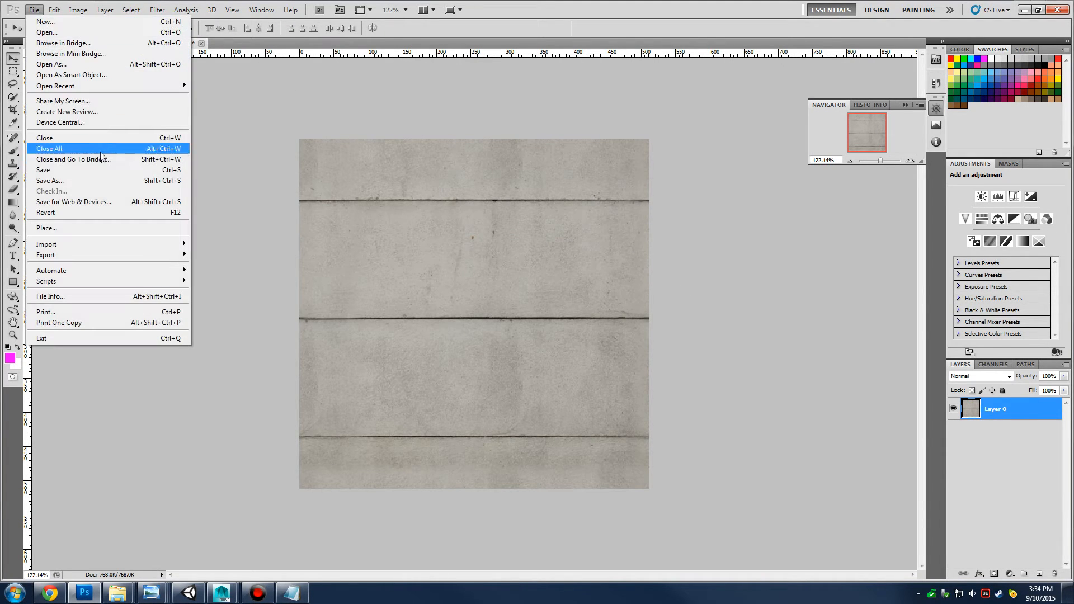
left_click(129, 181)
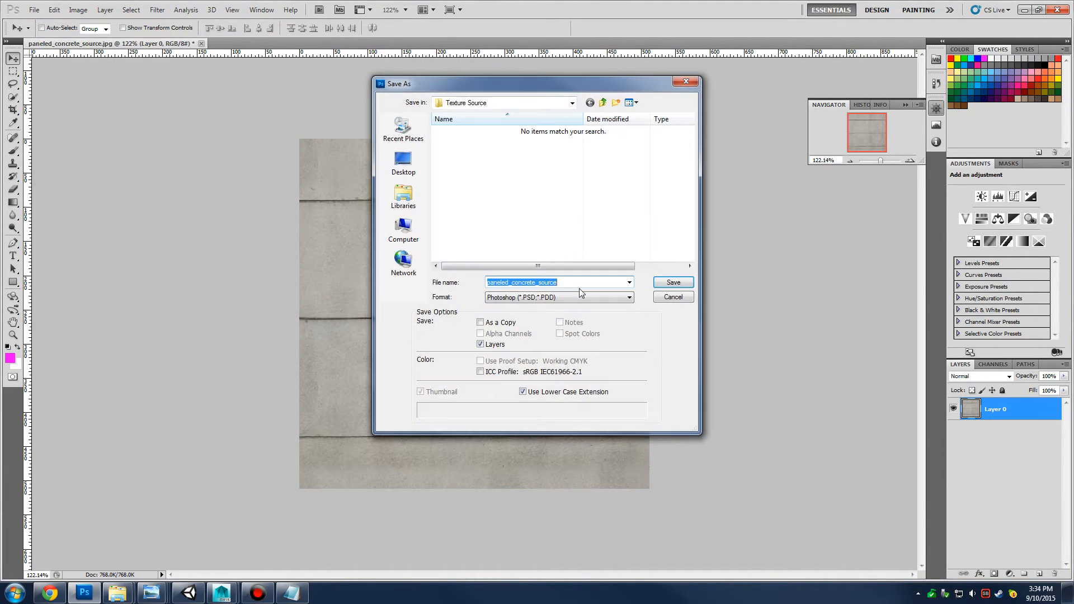
left_click(584, 297)
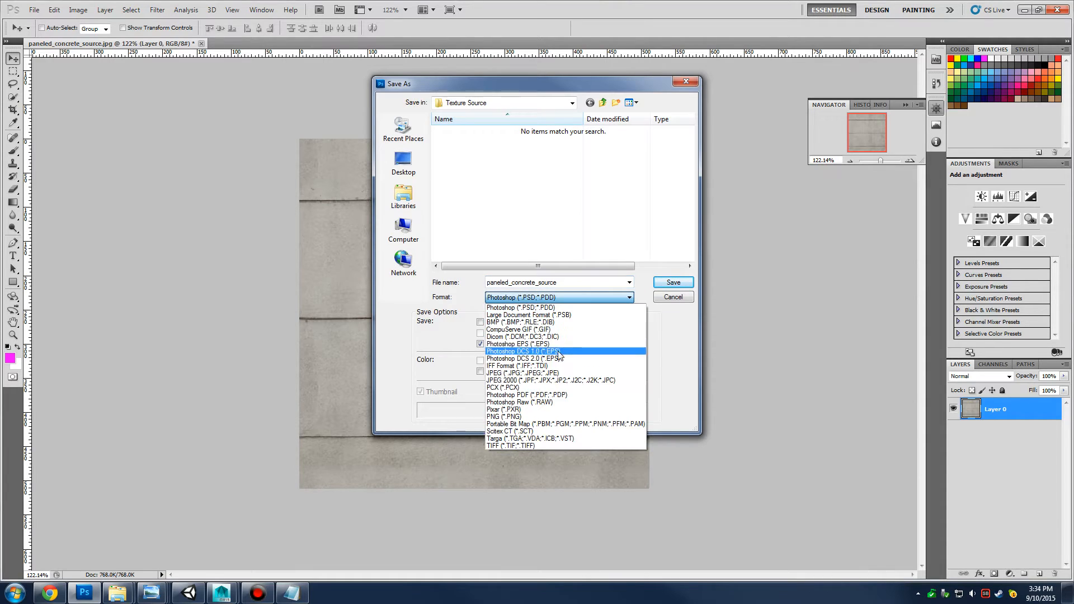
left_click(550, 420)
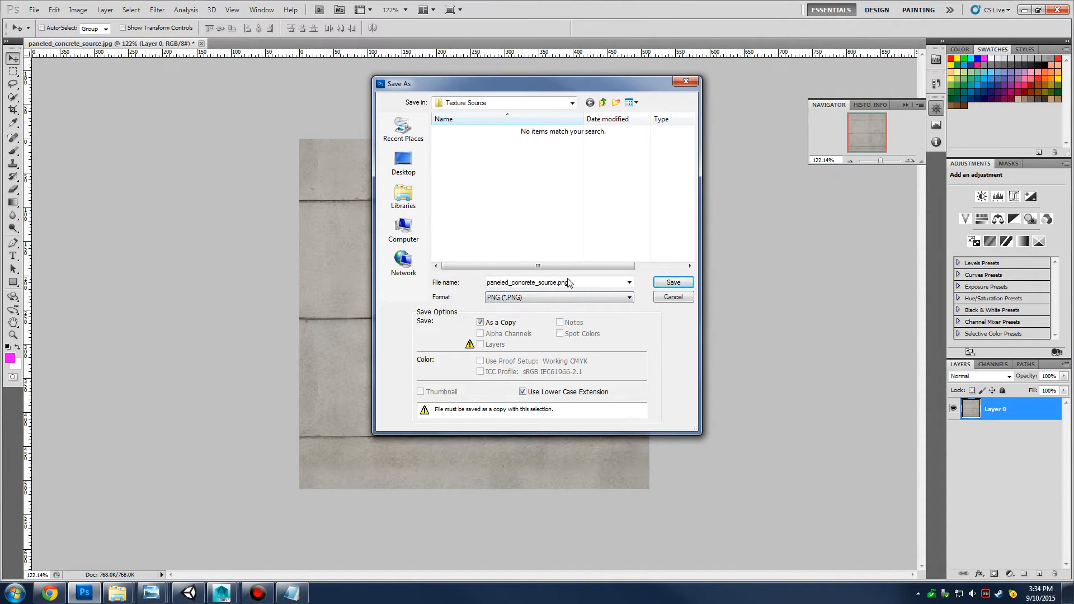
left_click(546, 283)
left_click(545, 283)
key("shift+End")
type("51")
key("Return")
key("Return")
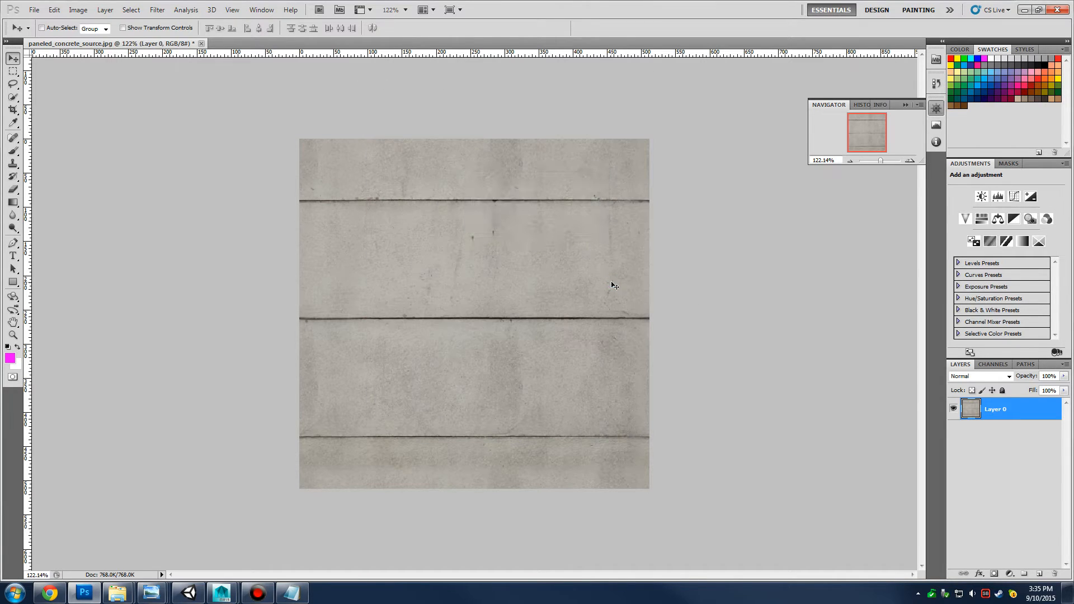
Check the exported paneled_concrete_512x512 file in the Texture Source folder, and close the source document without saving
mouse_move(117, 591)
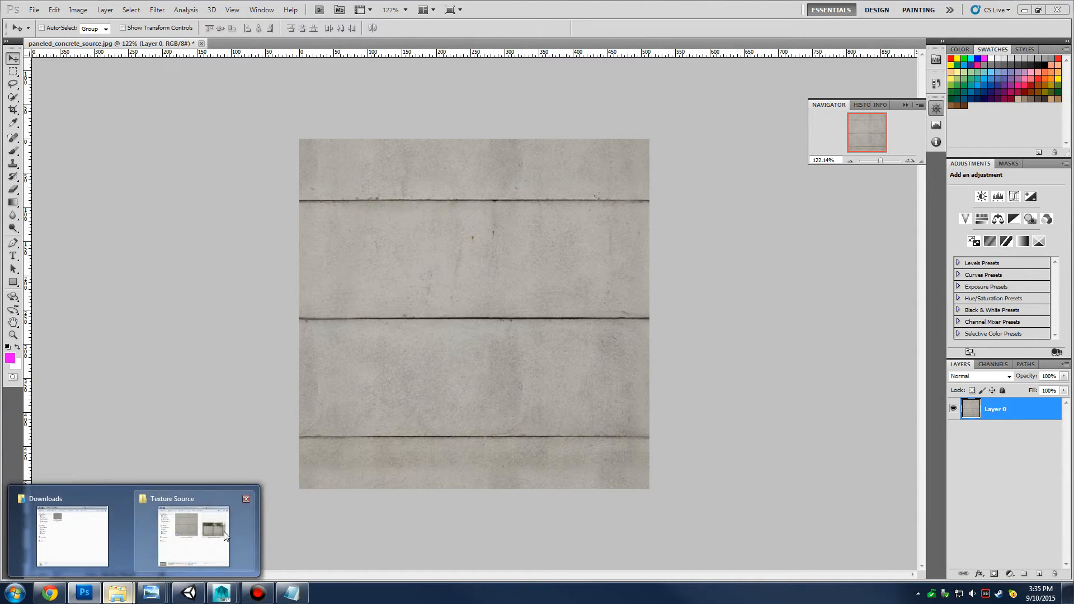
left_click(209, 542)
left_click_drag(656, 168, 598, 145)
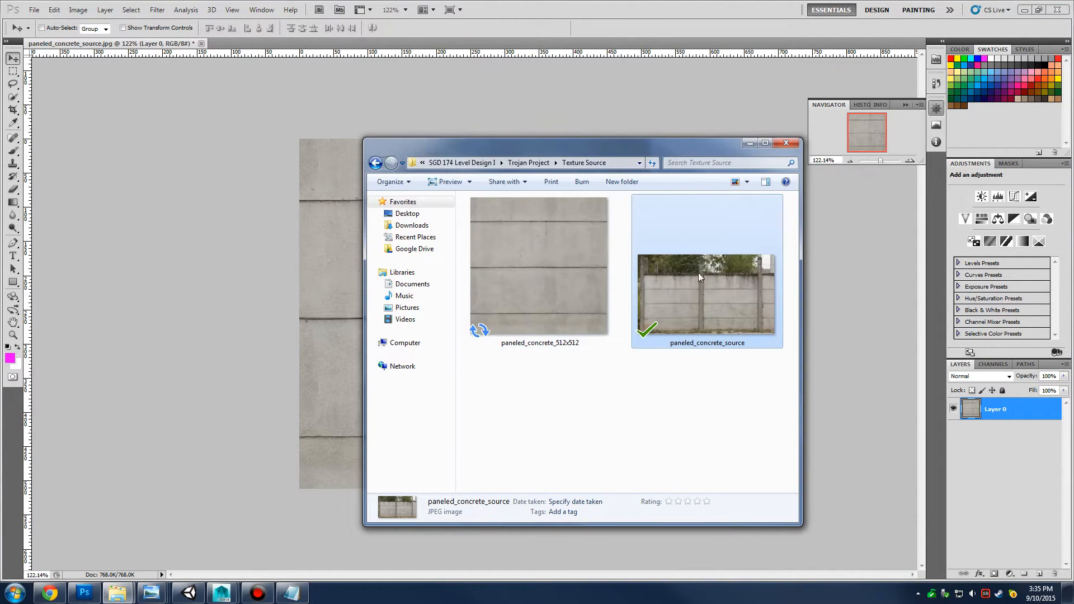
left_click(540, 344)
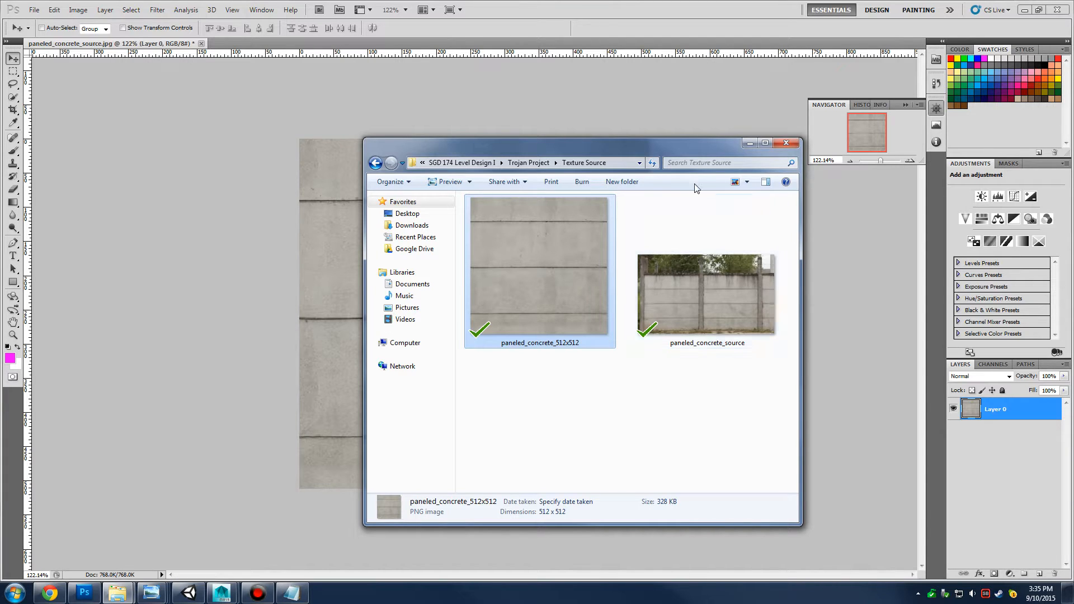
left_click(750, 144)
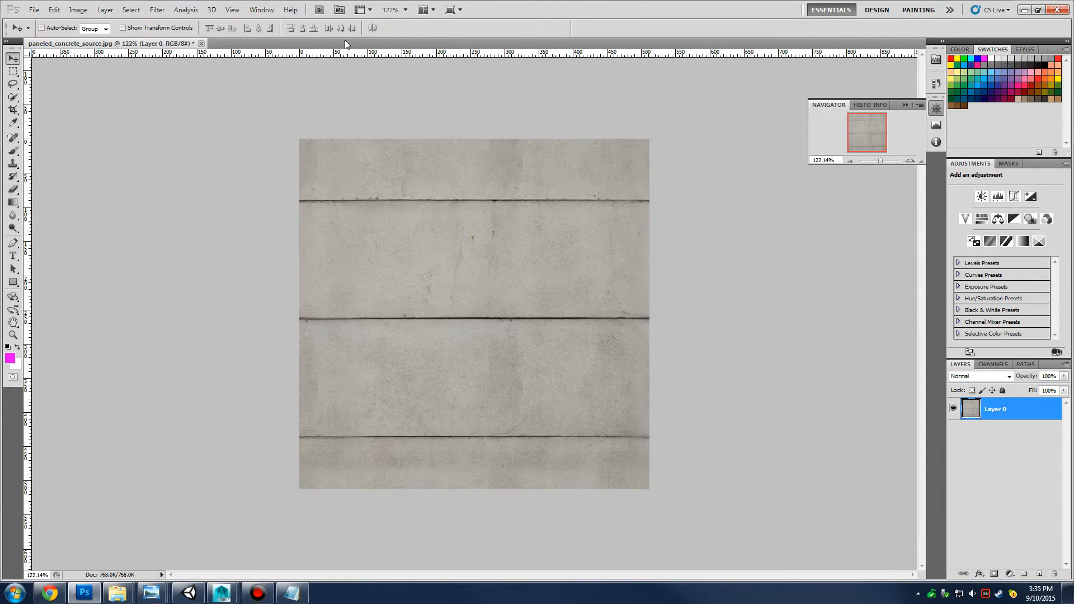
left_click(201, 44)
left_click(534, 227)
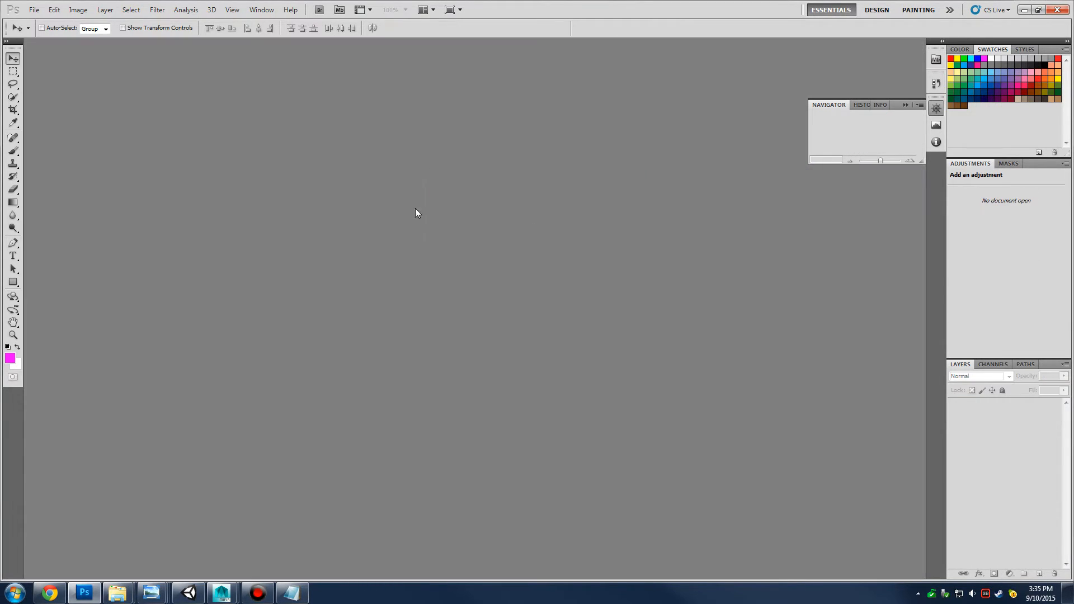
Switch to Windows Photo Viewer and examine the street and ground tiles in the Level1 reference image
left_click(151, 594)
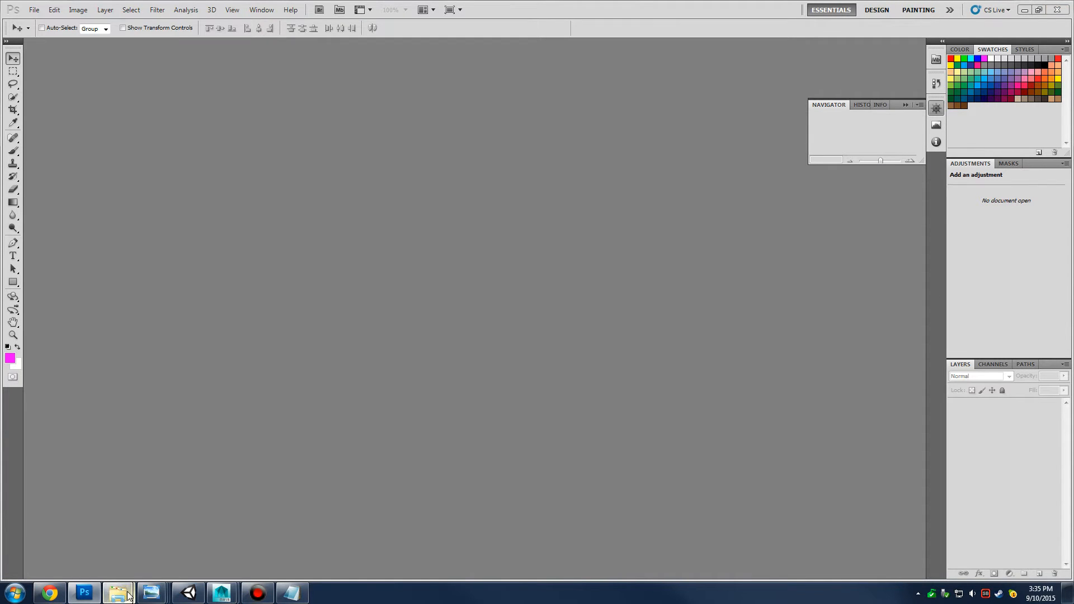
left_click(112, 532)
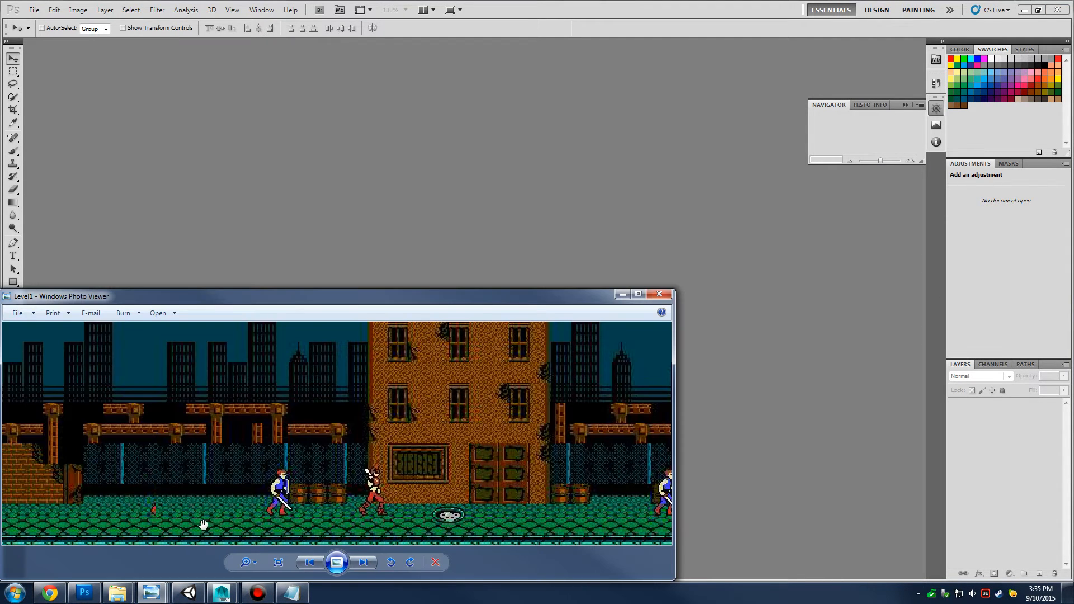
scroll(219, 511, "down", 2)
scroll(226, 507, "up", 3)
scroll(235, 503, "down", 4)
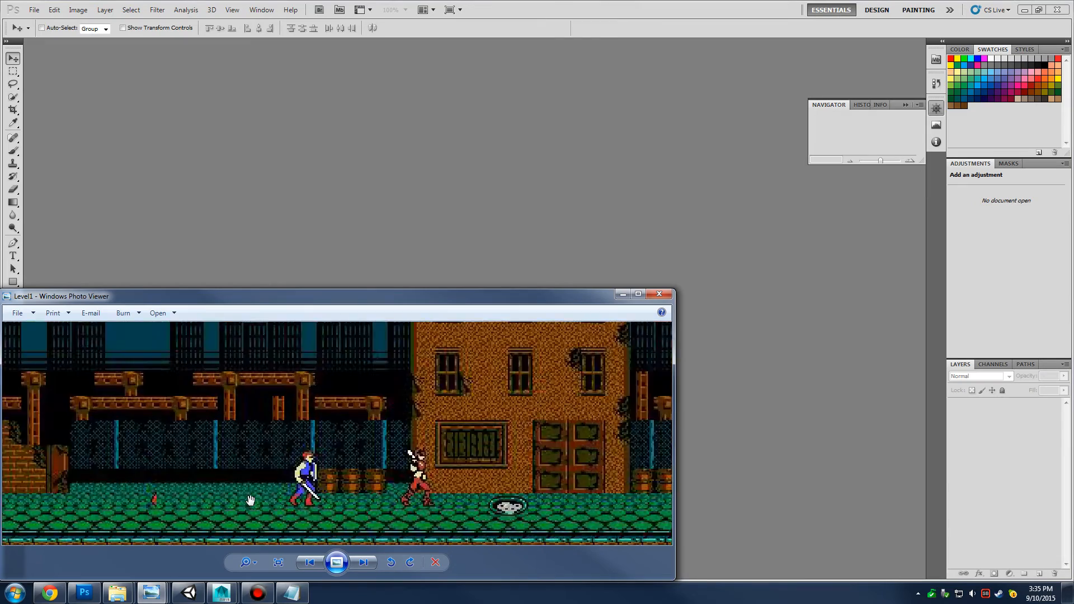
scroll(238, 504, "up", 2)
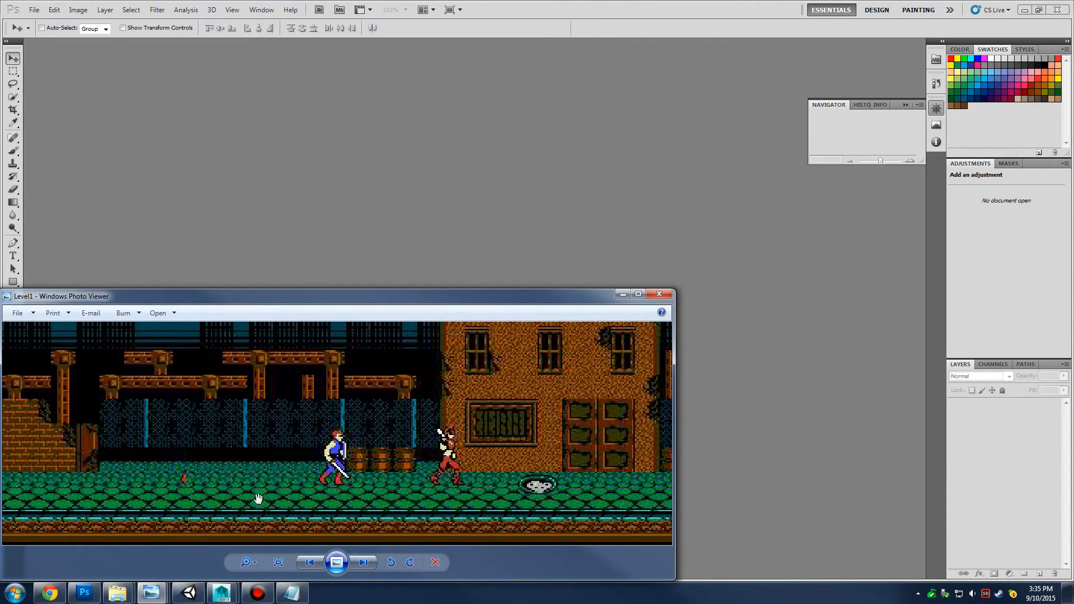
scroll(258, 499, "down", 3)
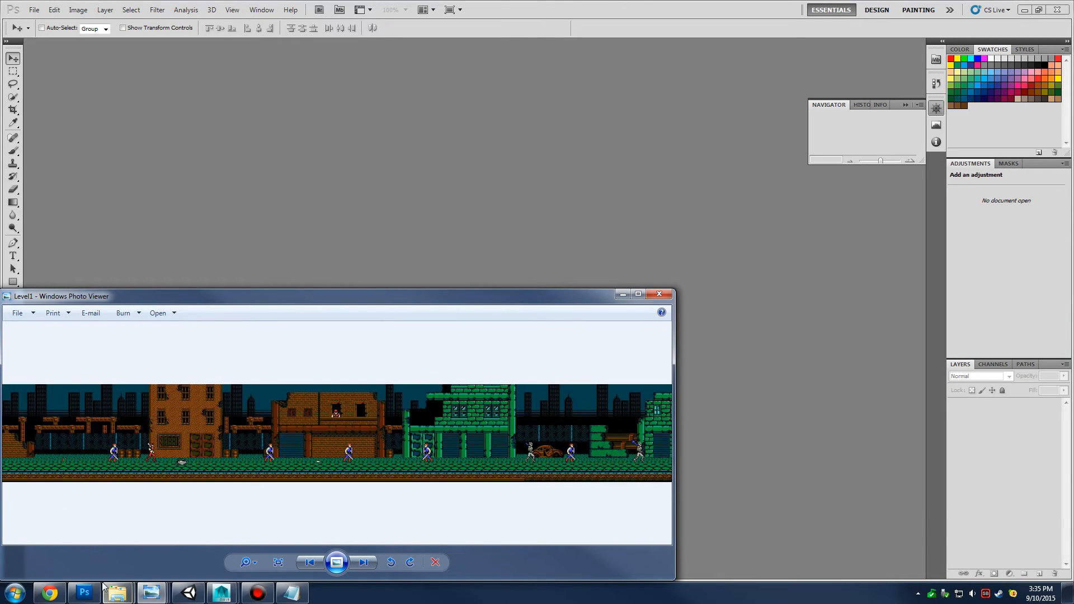
Switch to CGTextures in Chrome and open the grey hexagonal stone texture from page 2 of the Brick, Rounded category
left_click(50, 593)
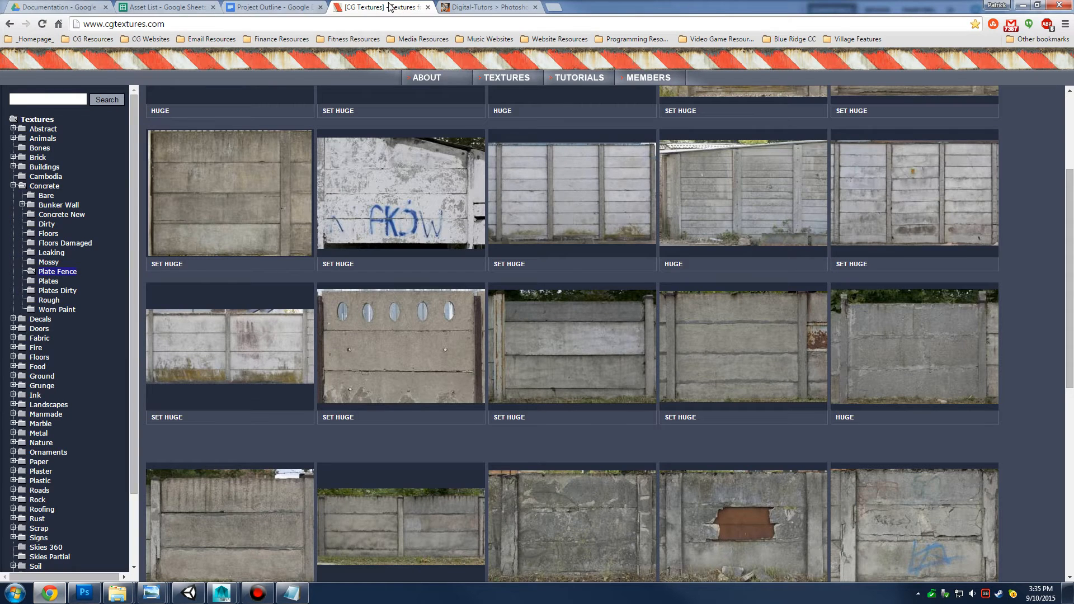
left_click(42, 120)
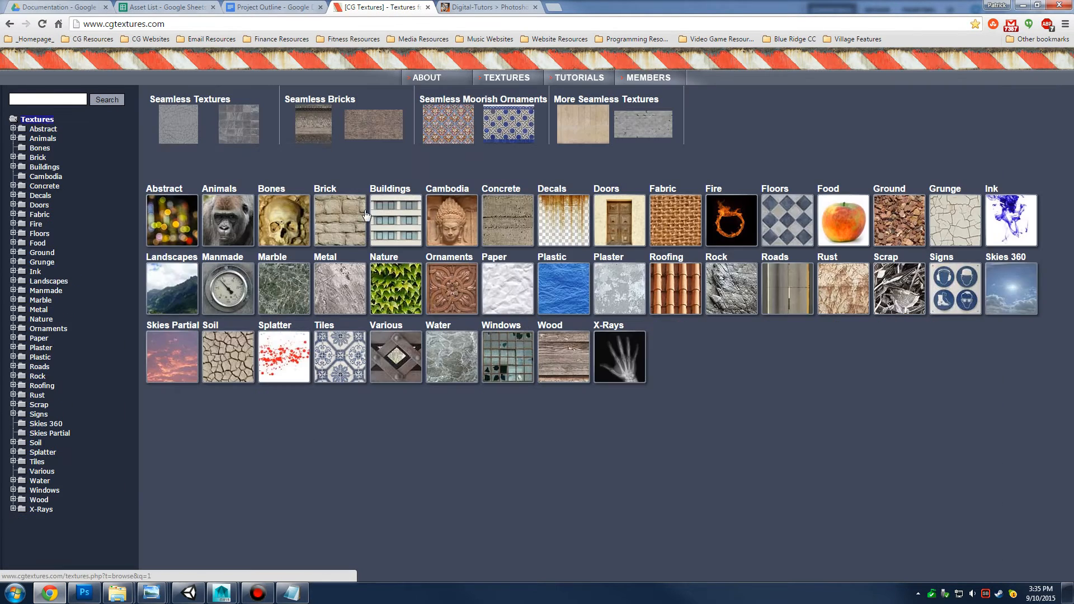
left_click(338, 219)
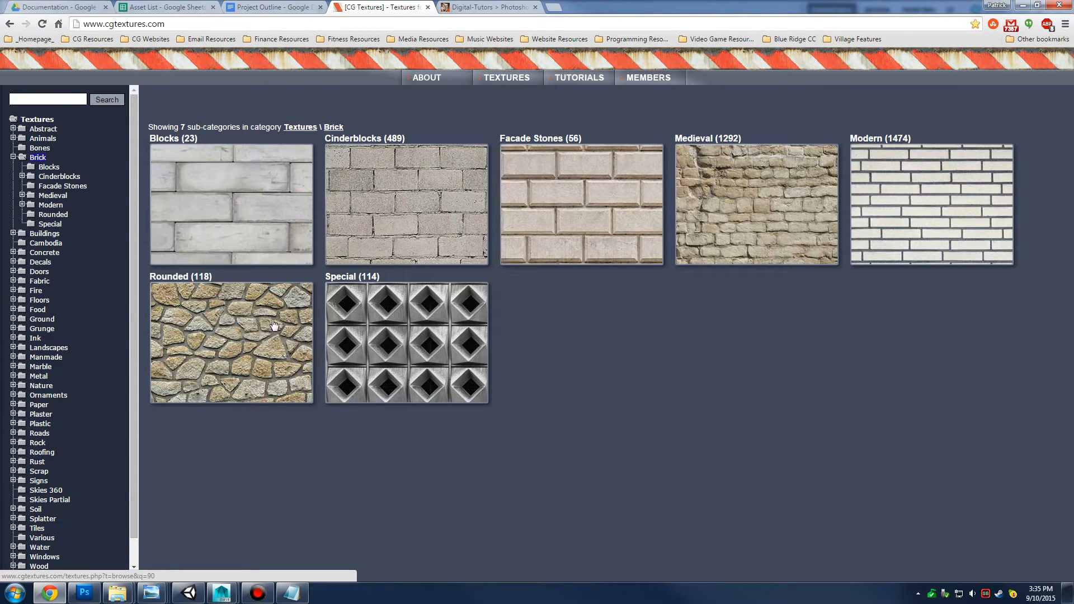
left_click(247, 350)
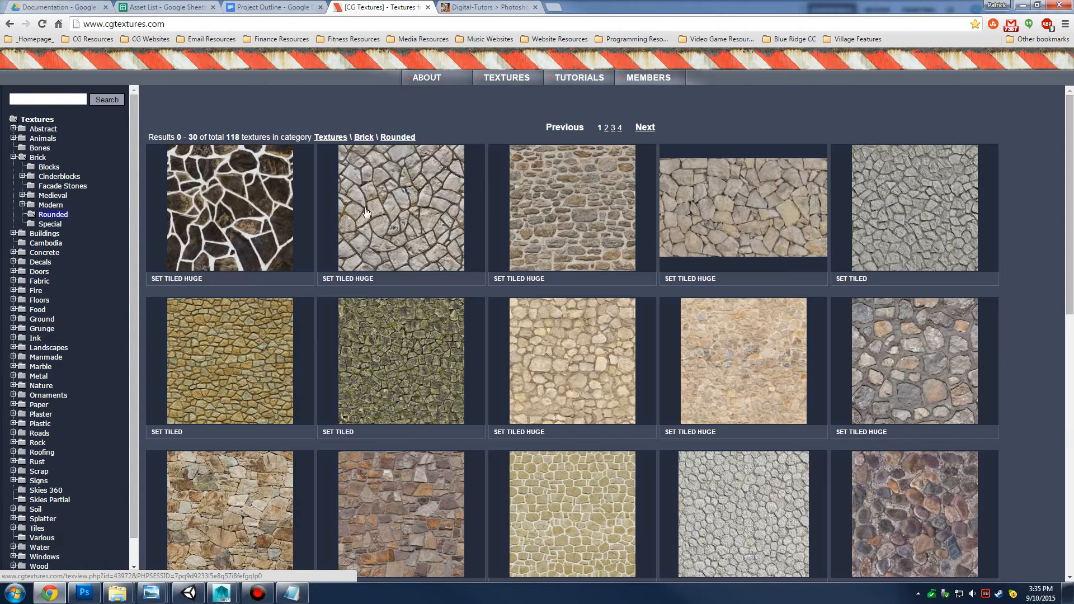
left_click(606, 128)
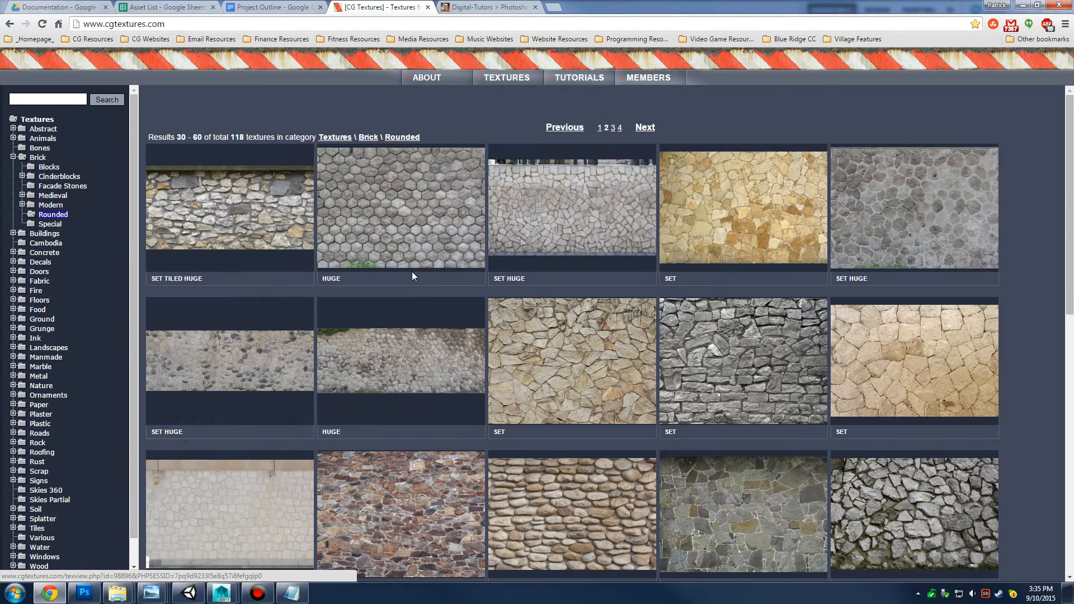
left_click(404, 195)
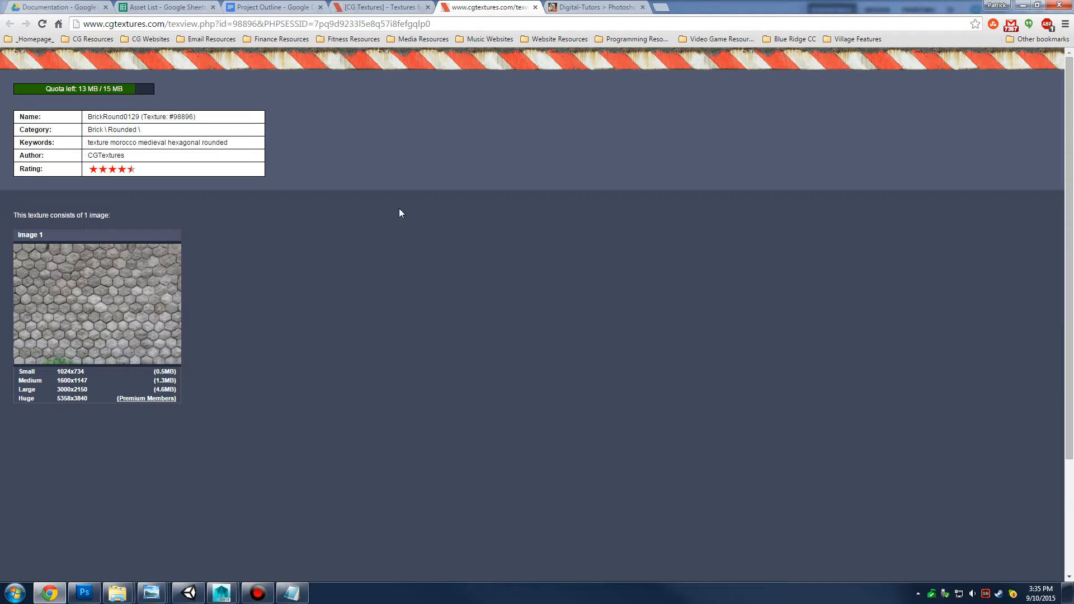
Compare the hexagonal stone texture with the street ground in the Level1 image, and dismiss the image viewer
mouse_move(108, 296)
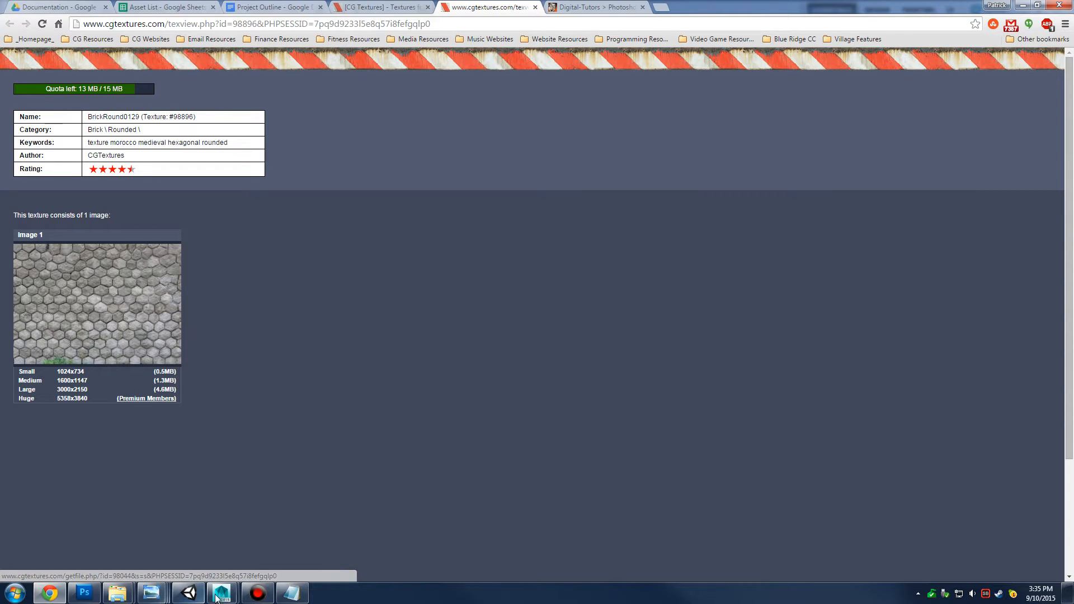
mouse_move(152, 592)
left_click(102, 539)
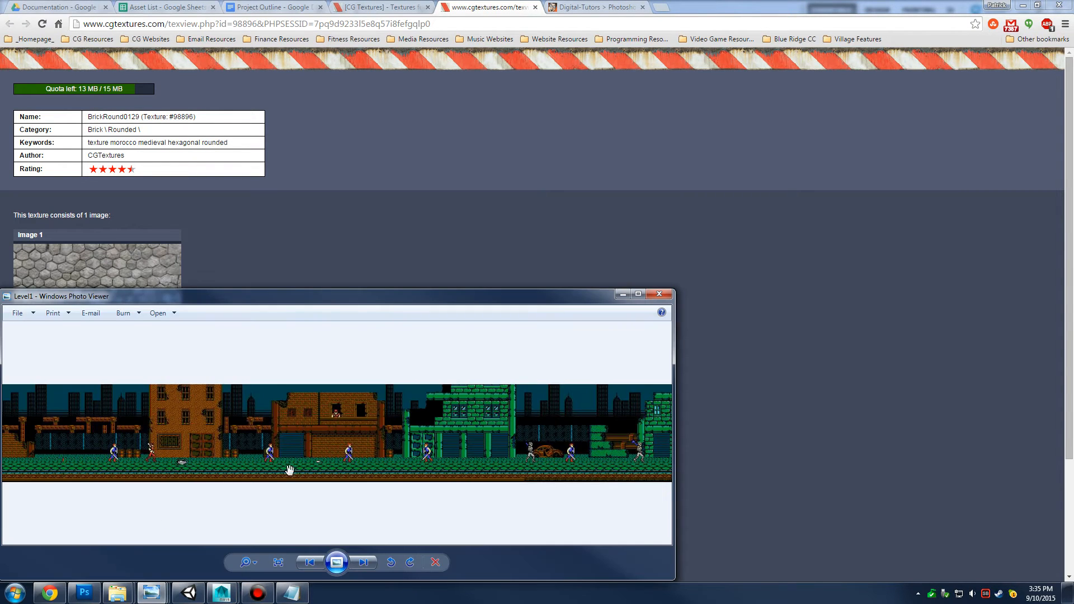
scroll(326, 470, "up", 3)
left_click_drag(343, 466, 470, 459)
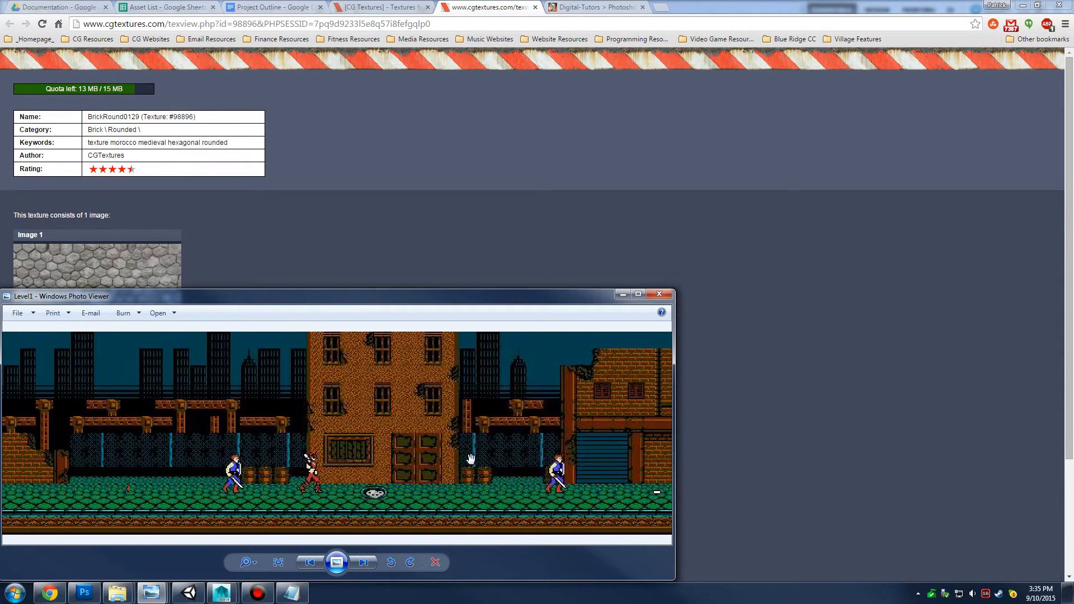
left_click(659, 294)
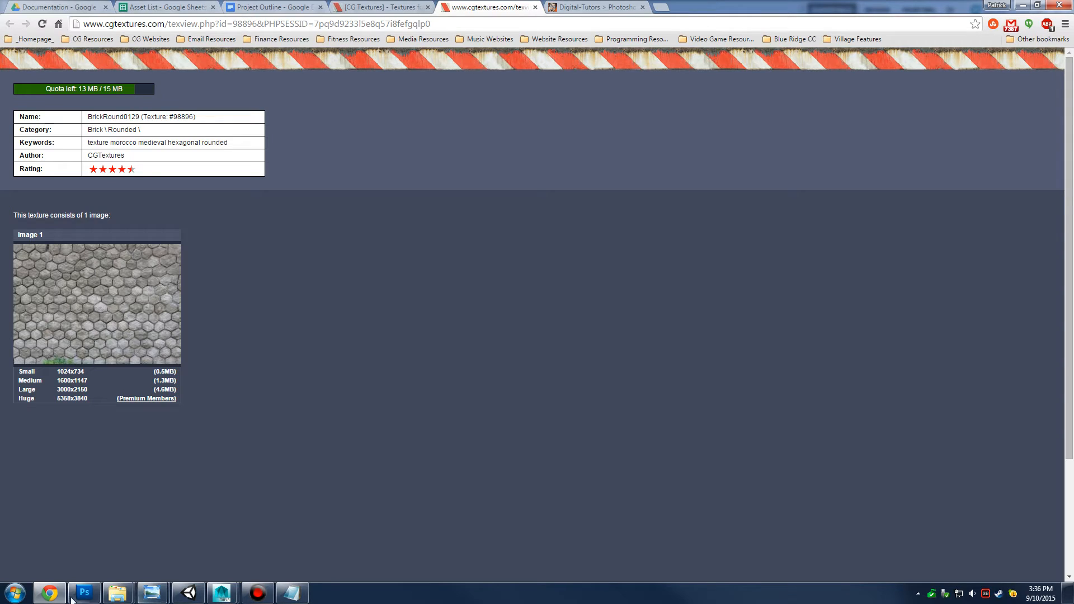
Open the Downloads folder containing BrickRound0129_M and minimize the browser, Photoshop and Unity windows behind it
mouse_move(117, 593)
left_click(103, 539)
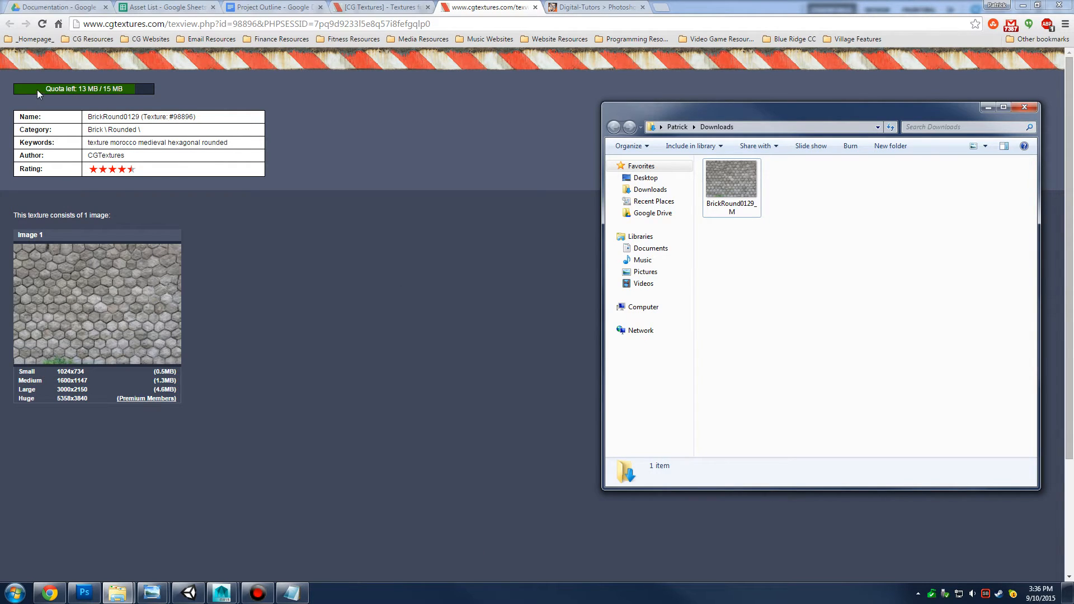
left_click_drag(38, 93, 126, 89)
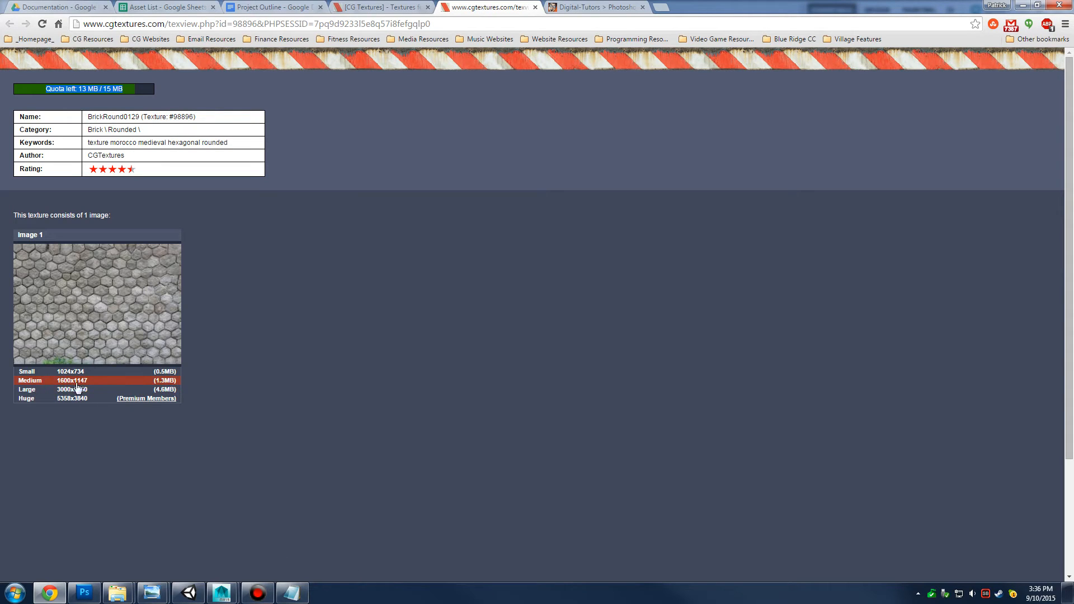
left_click(119, 593)
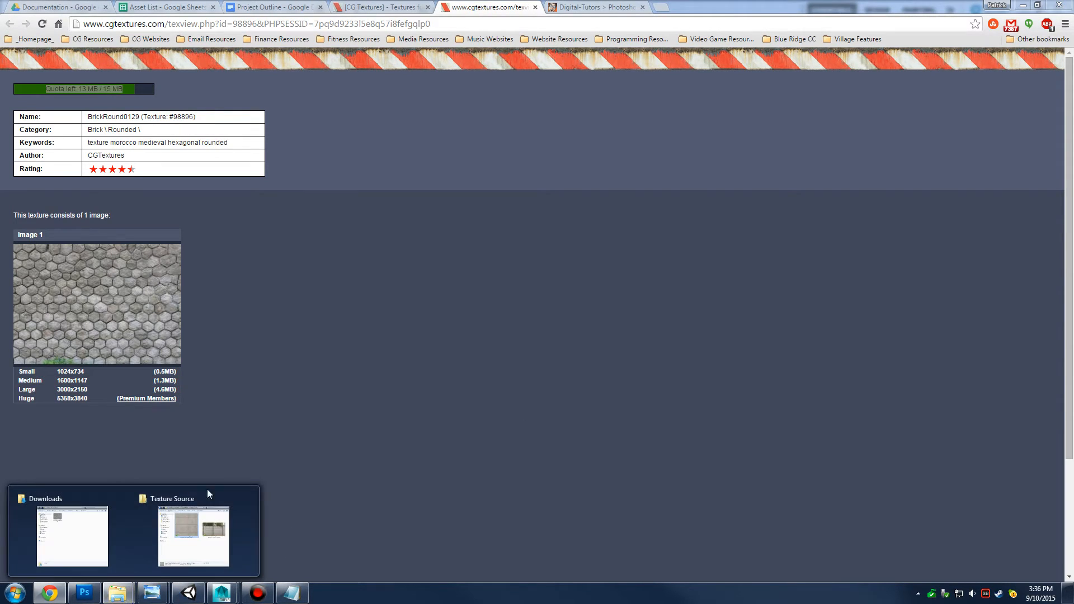
left_click(89, 532)
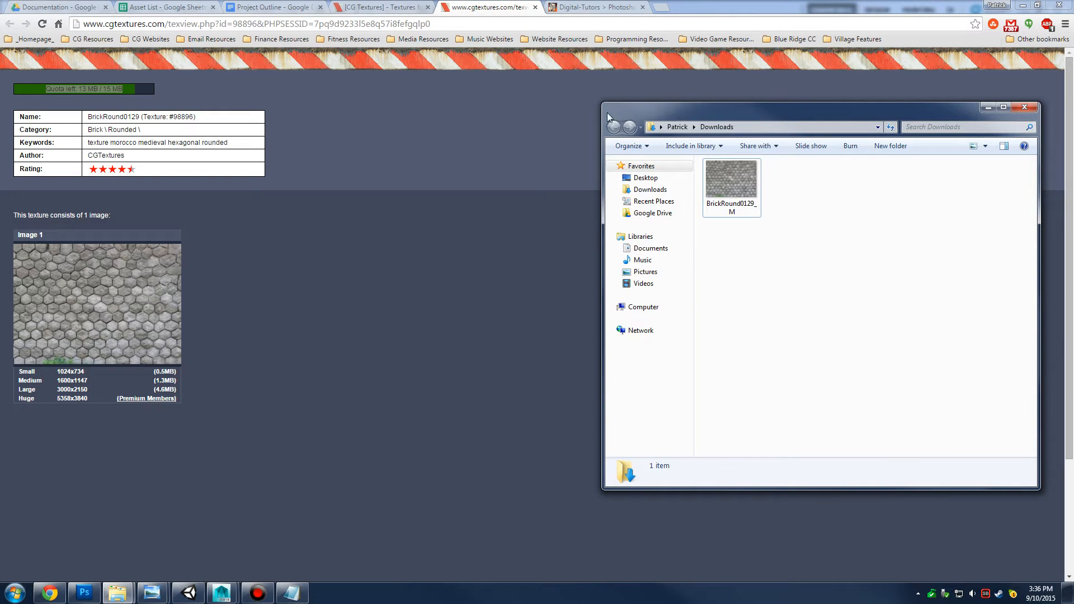
left_click(1022, 6)
left_click(1023, 9)
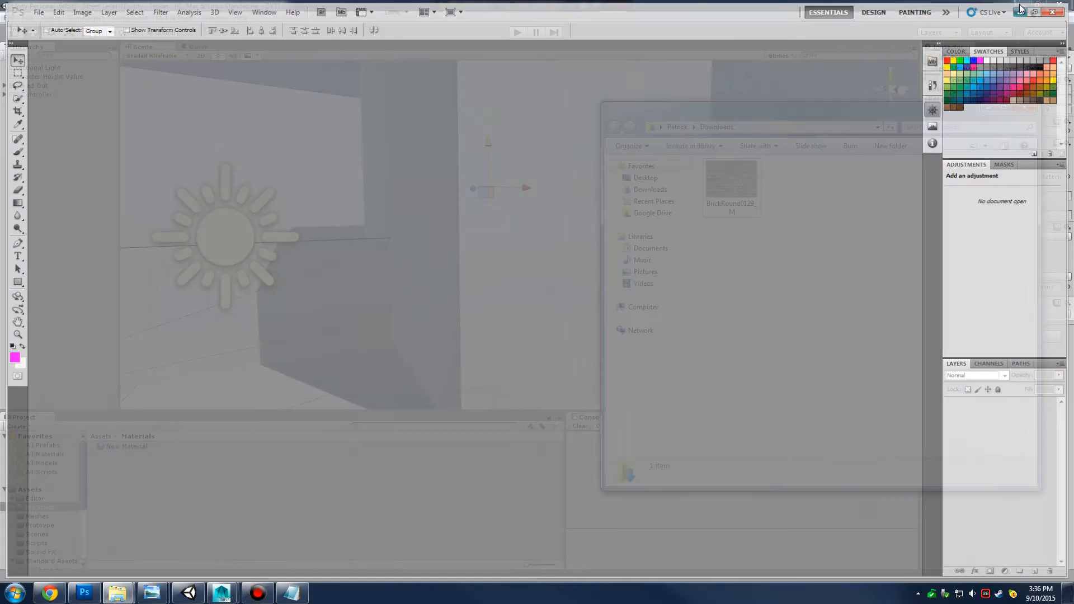
left_click(1022, 6)
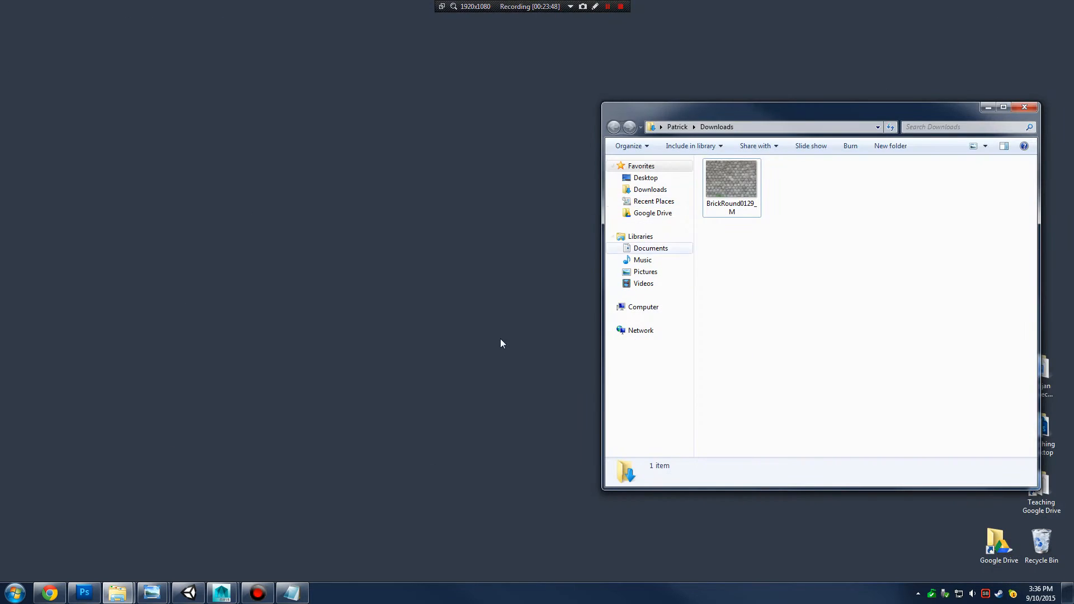
Open the Texture Source folder and move BrickRound0129_M into it from the Downloads folder
mouse_move(117, 591)
left_click(192, 526)
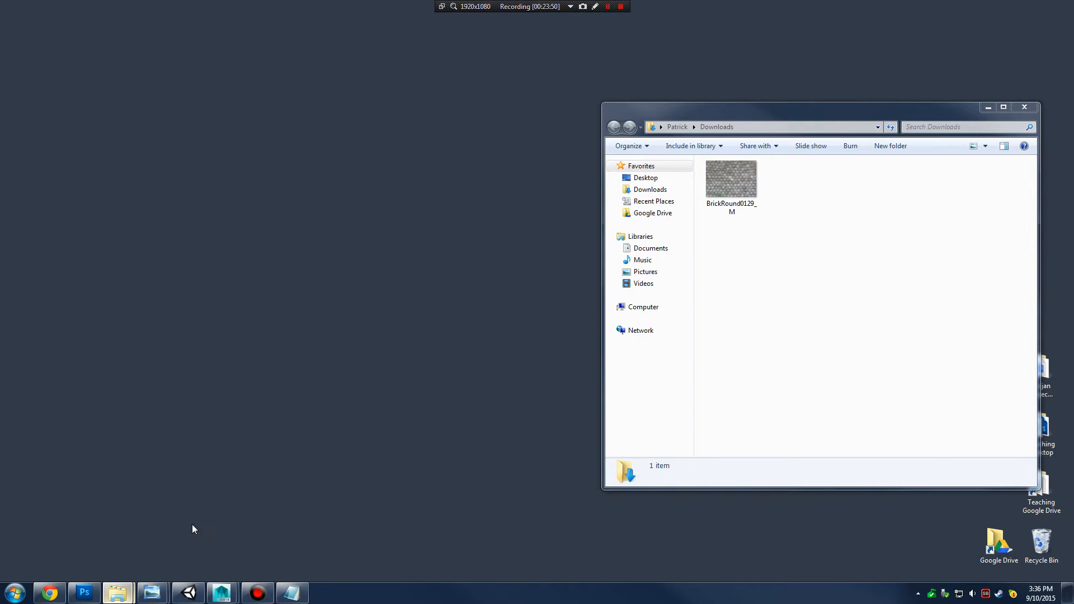
left_click_drag(636, 147, 415, 121)
left_click_drag(735, 168, 395, 411)
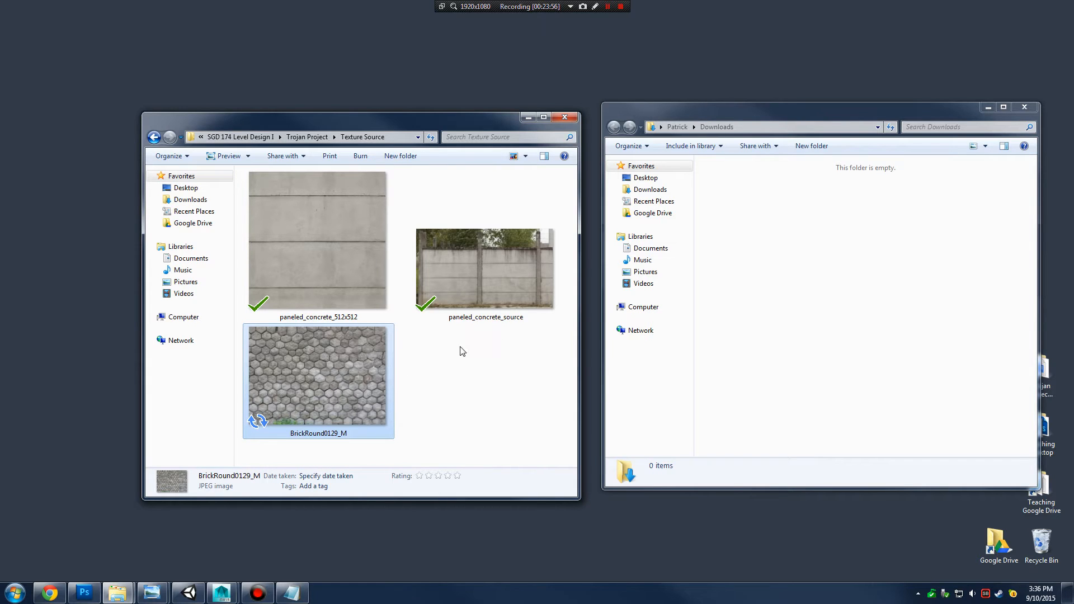
Close the Downloads folder and open BrickRound0129_M from the Texture Source folder in Photoshop
left_click(1025, 107)
left_click_drag(471, 128, 750, 164)
left_click(84, 592)
left_click_drag(708, 325, 452, 31)
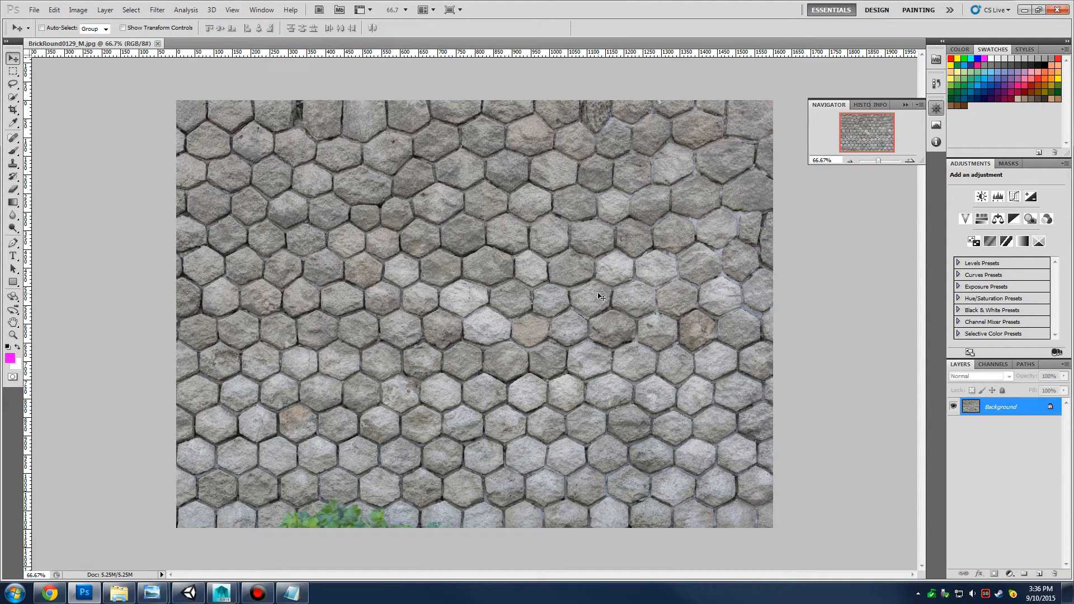
Convert the Background into an editable layer and crop the image to a square of hexagonal stones about 925 px wide
double_click(1018, 407)
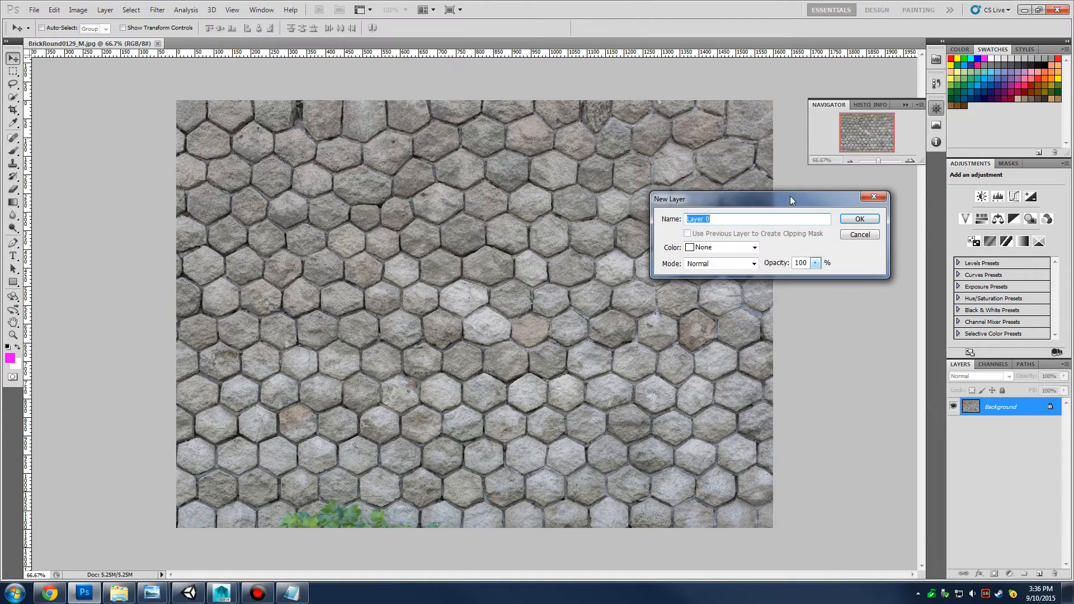
left_click(878, 222)
left_click(15, 111)
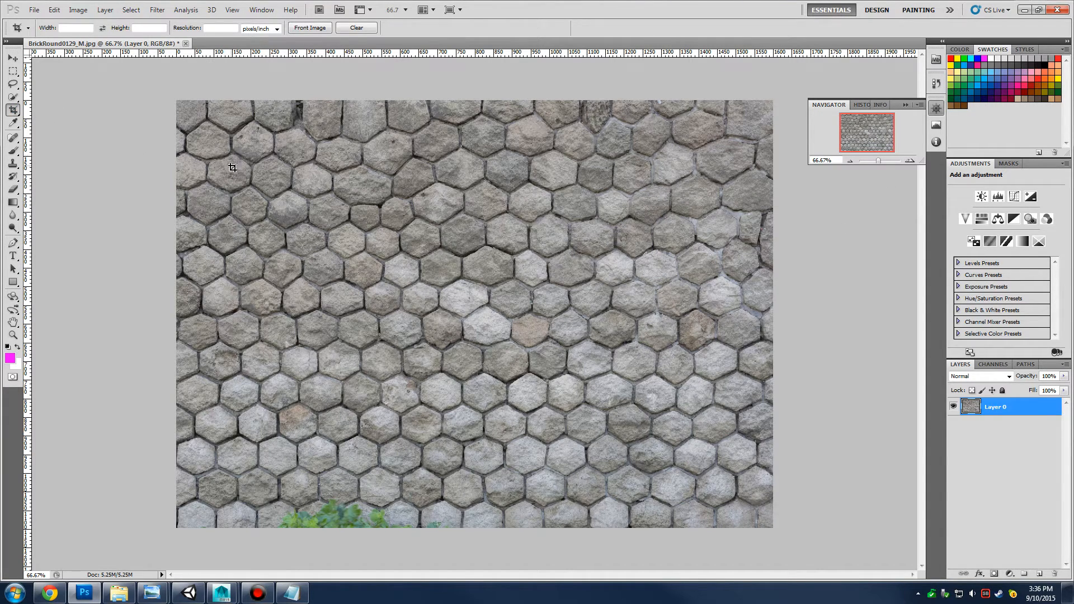
left_click_drag(453, 361, 690, 490)
key("Escape")
left_click_drag(230, 166, 892, 496)
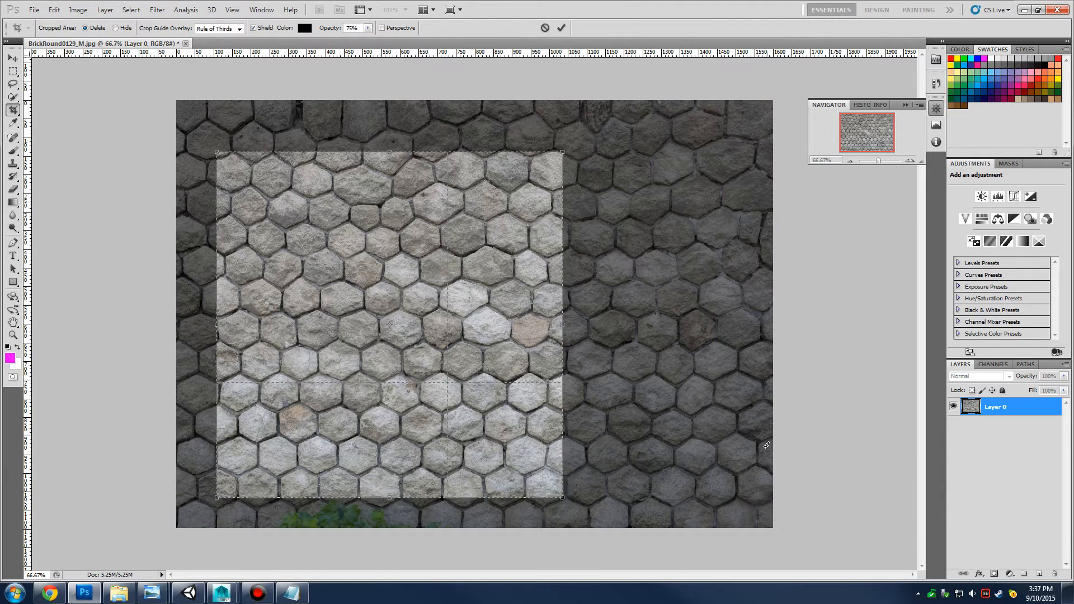
key("Return")
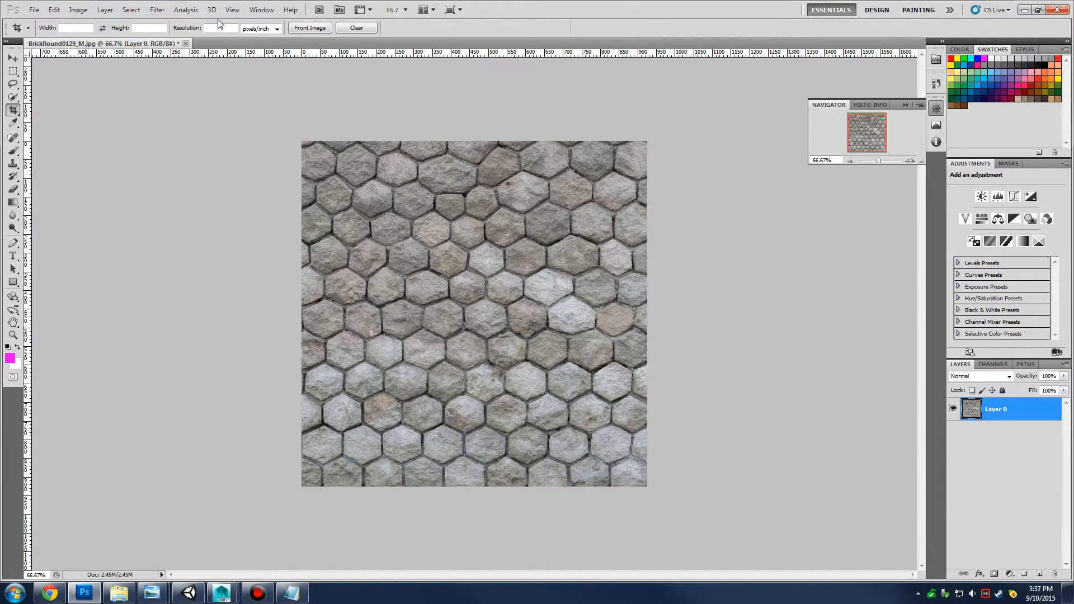
Apply the Offset filter with 256 pixels right, 256 pixels down and Wrap Around
left_click(157, 9)
mouse_move(223, 228)
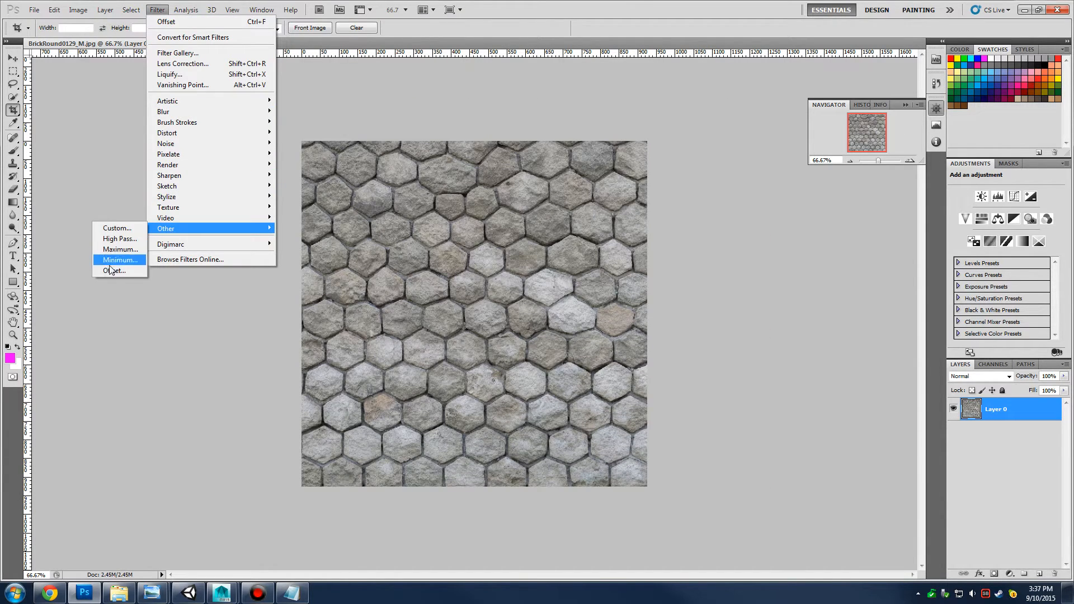
left_click(110, 270)
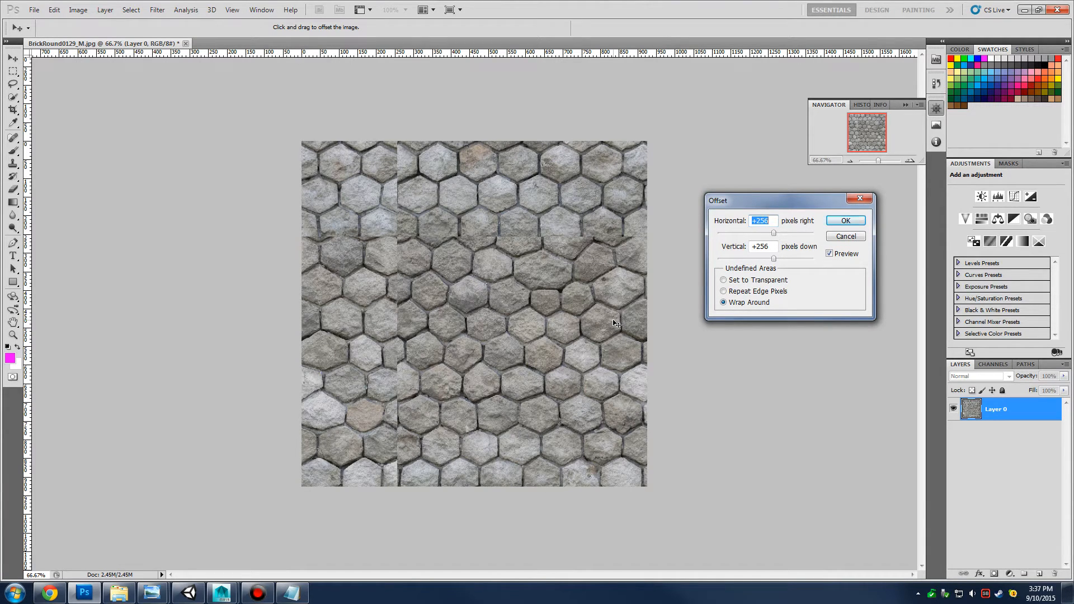
left_click(846, 221)
key("c")
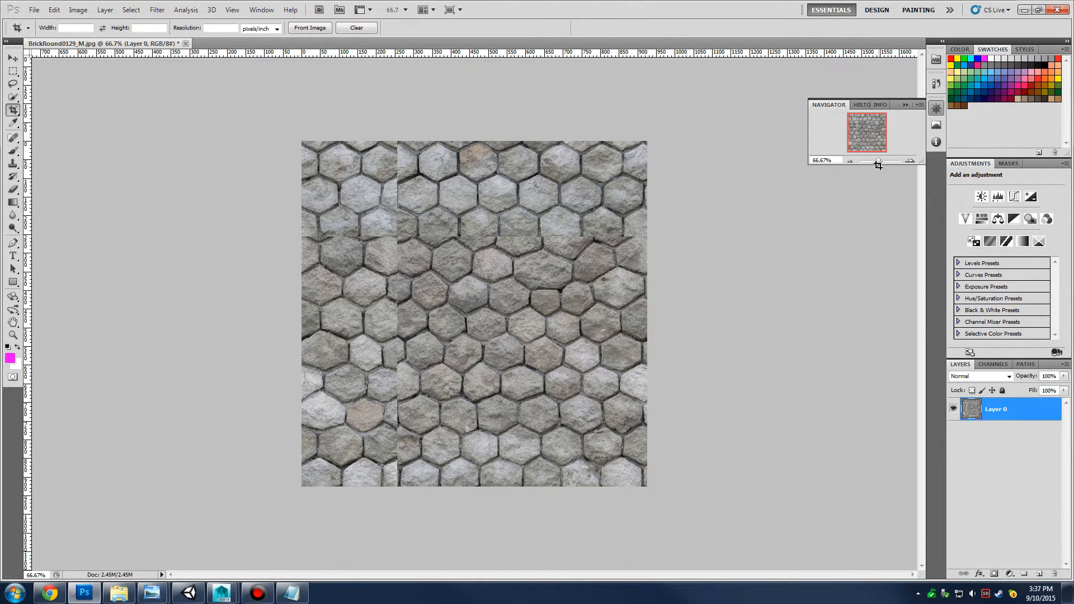
Examine the offset seams up close and set up the Clone Stamp tool at 100% opacity
left_click_drag(878, 160, 845, 127)
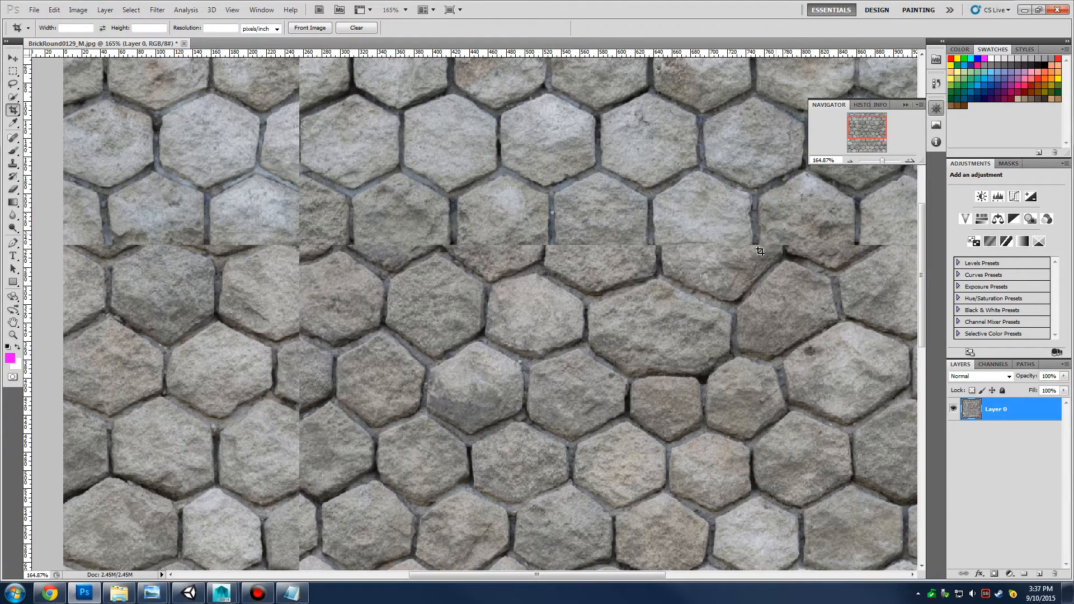
left_click_drag(856, 127, 812, 152)
scroll(344, 353, "down", 2)
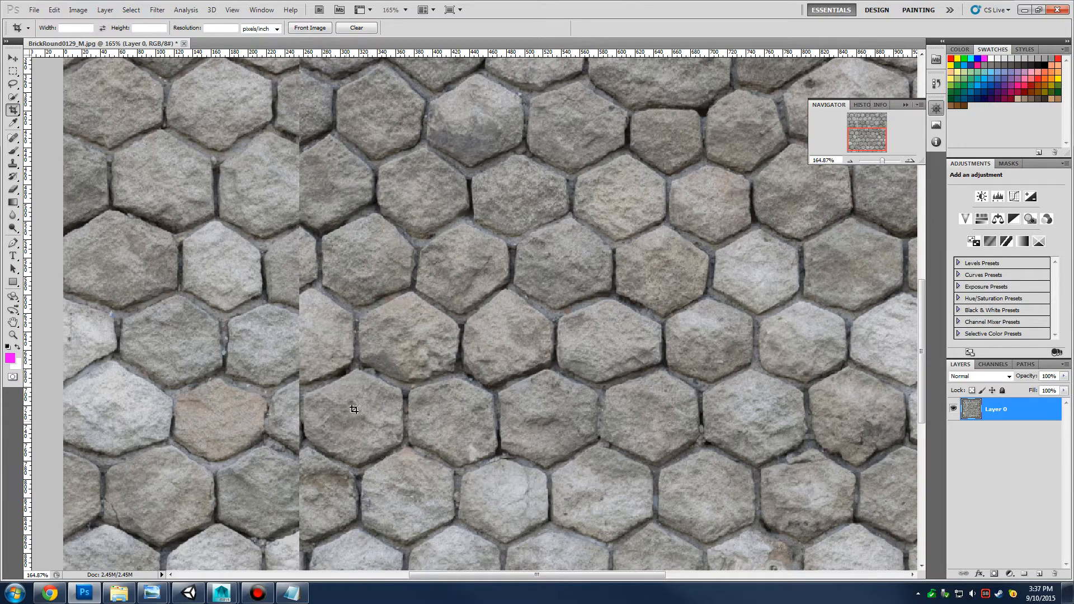
left_click(13, 163)
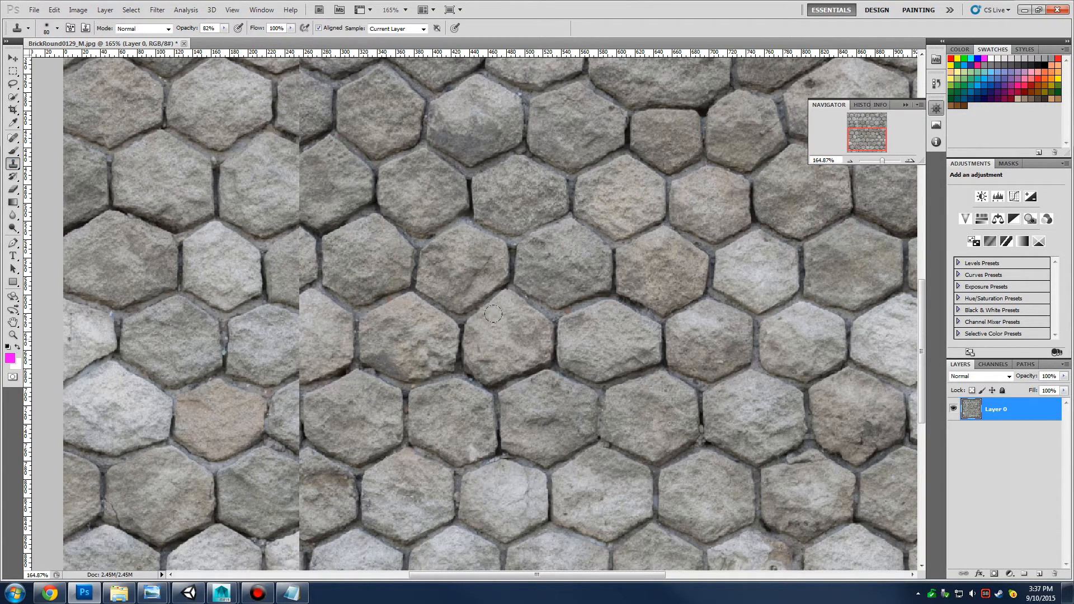
key("alt")
scroll(484, 168, "up", 3)
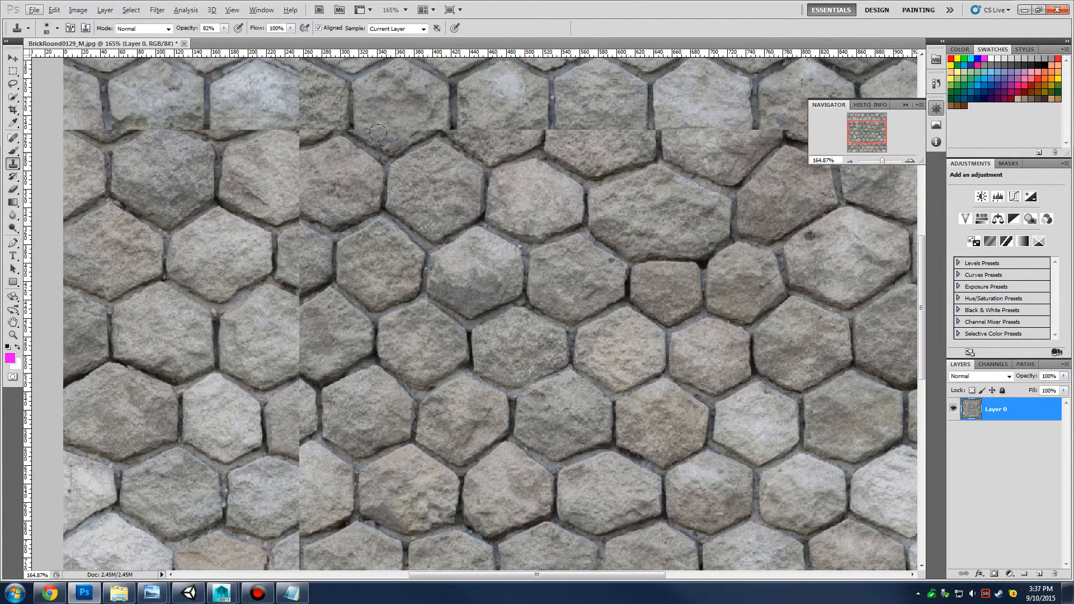
scroll(377, 134, "up", 5)
left_click(224, 28)
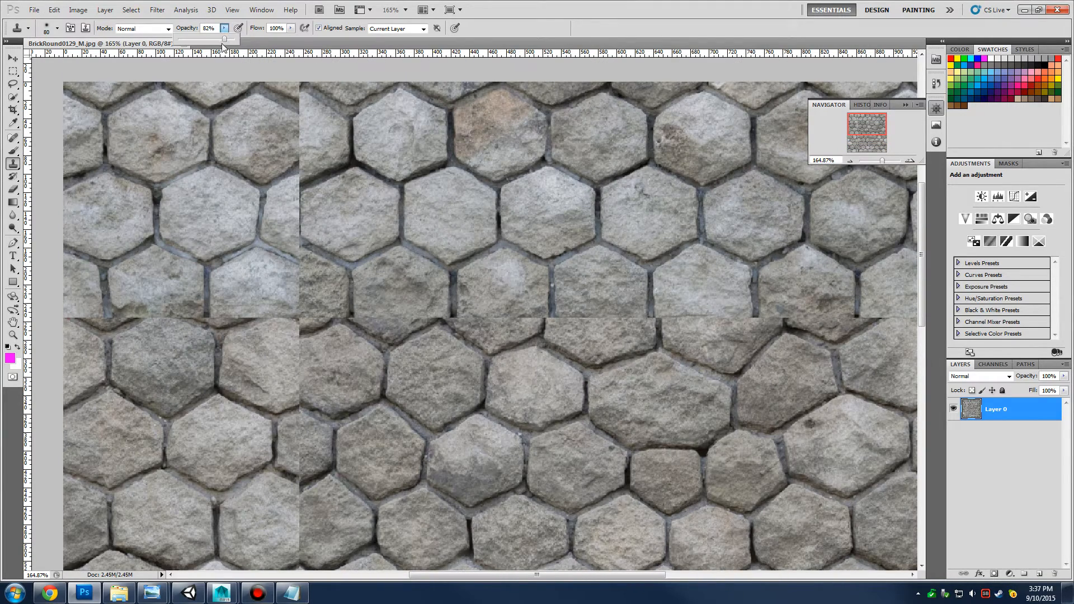
scroll(392, 112, "up", 2)
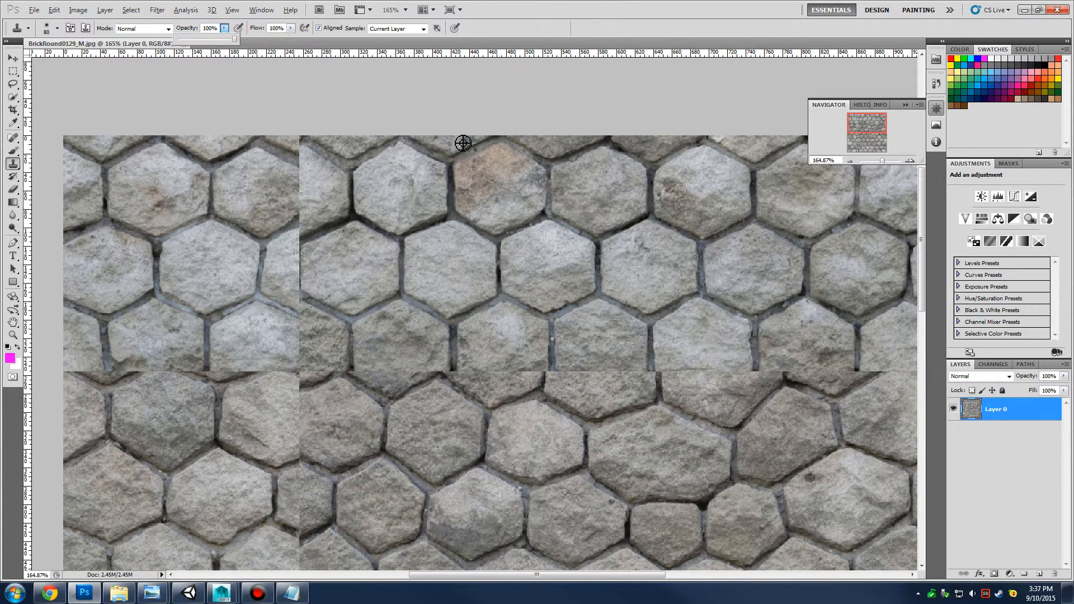
Try to hide the vertical seam by cloning neighbouring stones along its full height, and check the result
left_click(505, 138)
mouse_move(274, 113)
left_mouse_down()
mouse_move(270, 382)
mouse_move(291, 496)
left_mouse_up()
scroll(291, 496, "down", 15)
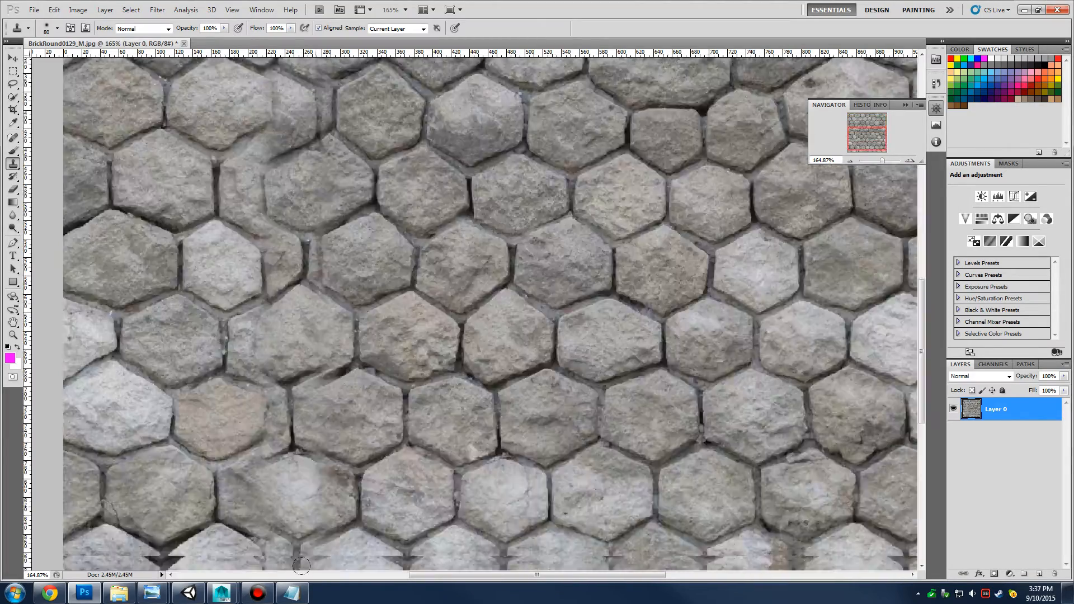
scroll(291, 184, "up", 5)
scroll(302, 190, "up", 9)
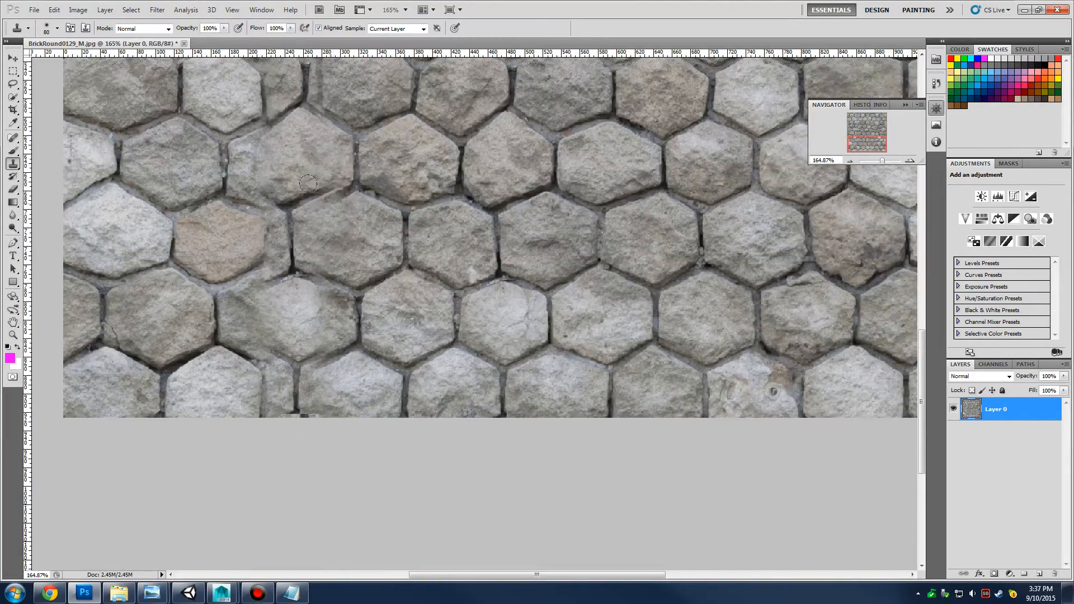
scroll(299, 207, "up", 1)
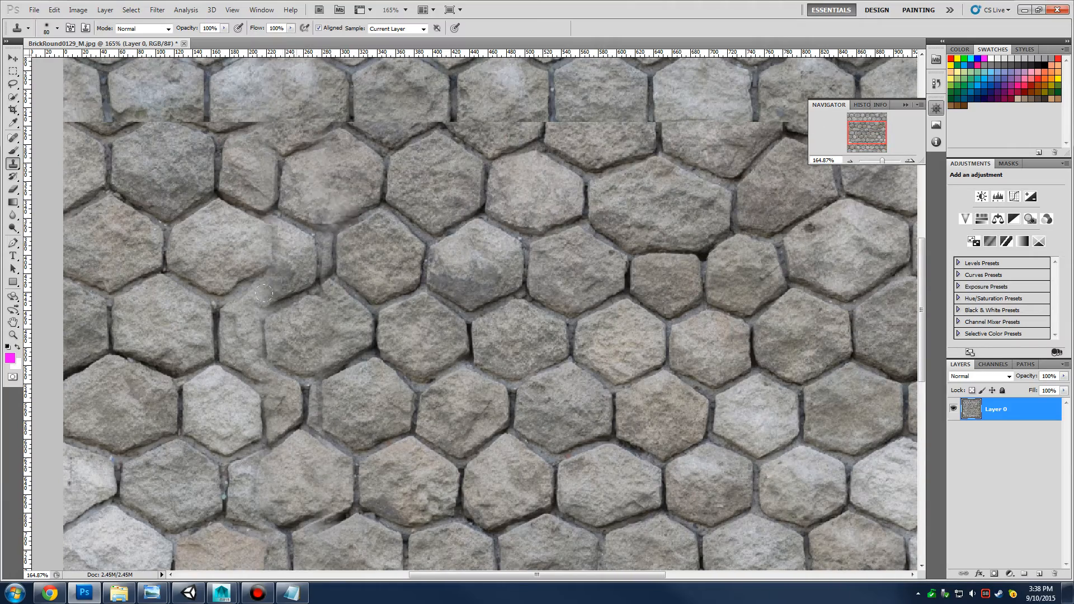
scroll(345, 259, "up", 1)
scroll(345, 259, "up", 4)
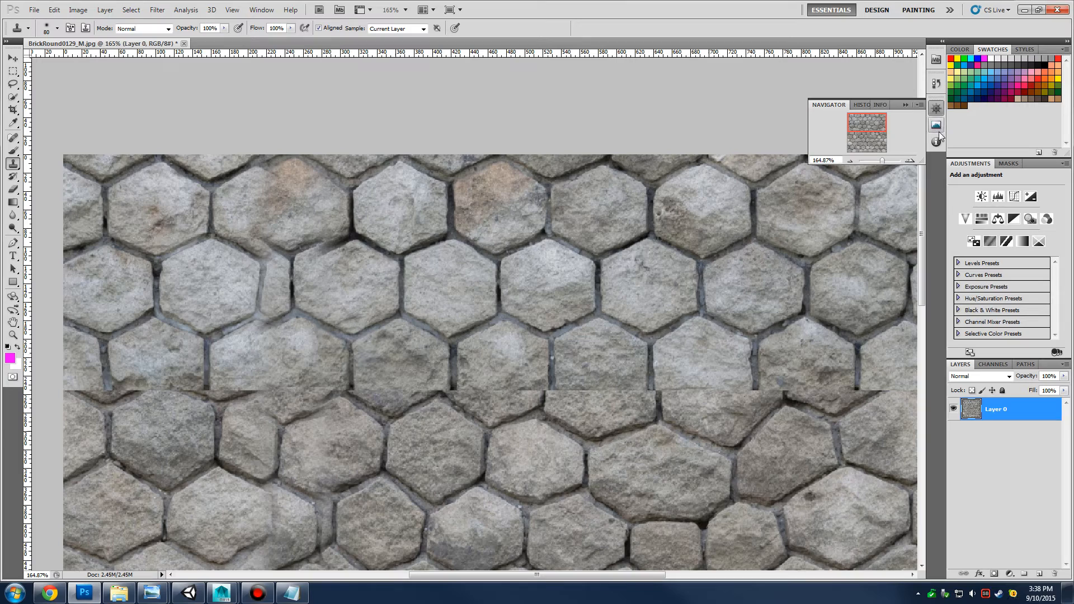
Revert the image to its opening BrickRound0129_M.jpg history snapshot and show the whole photo
left_click(936, 82)
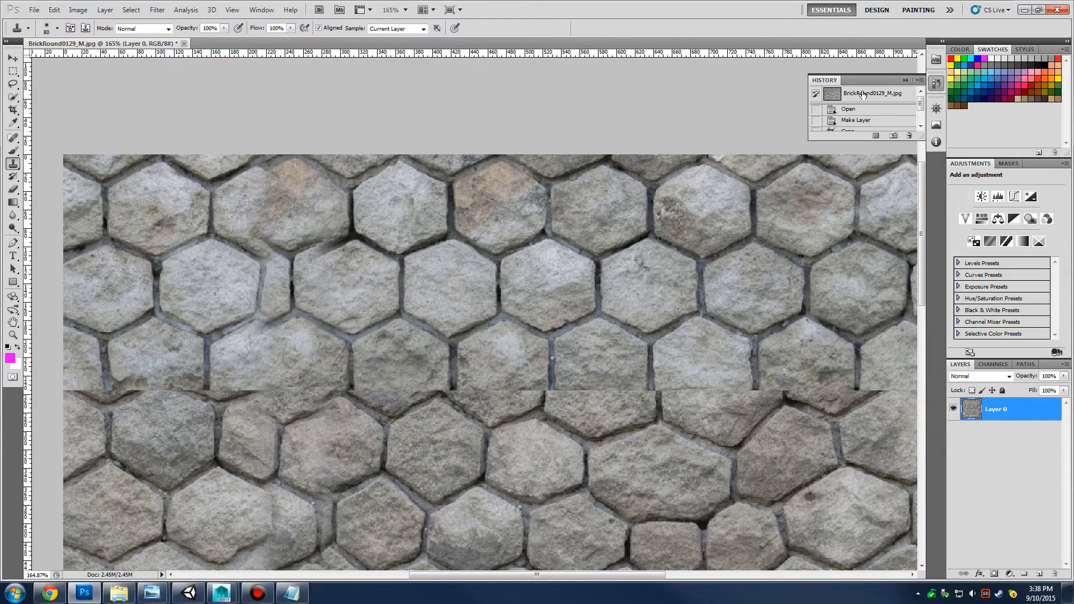
left_click(855, 95)
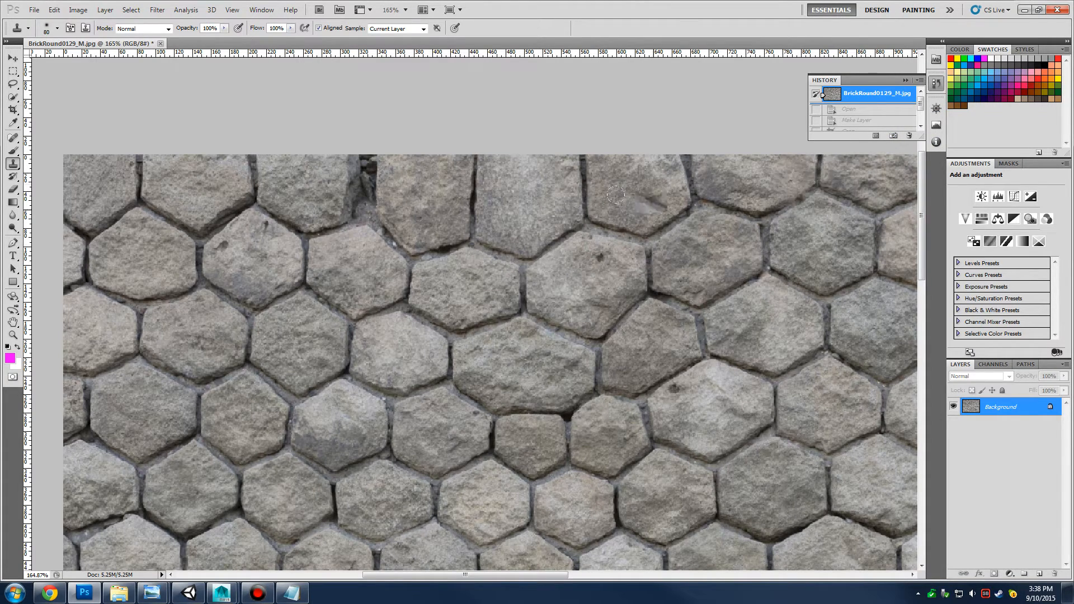
left_click(936, 108)
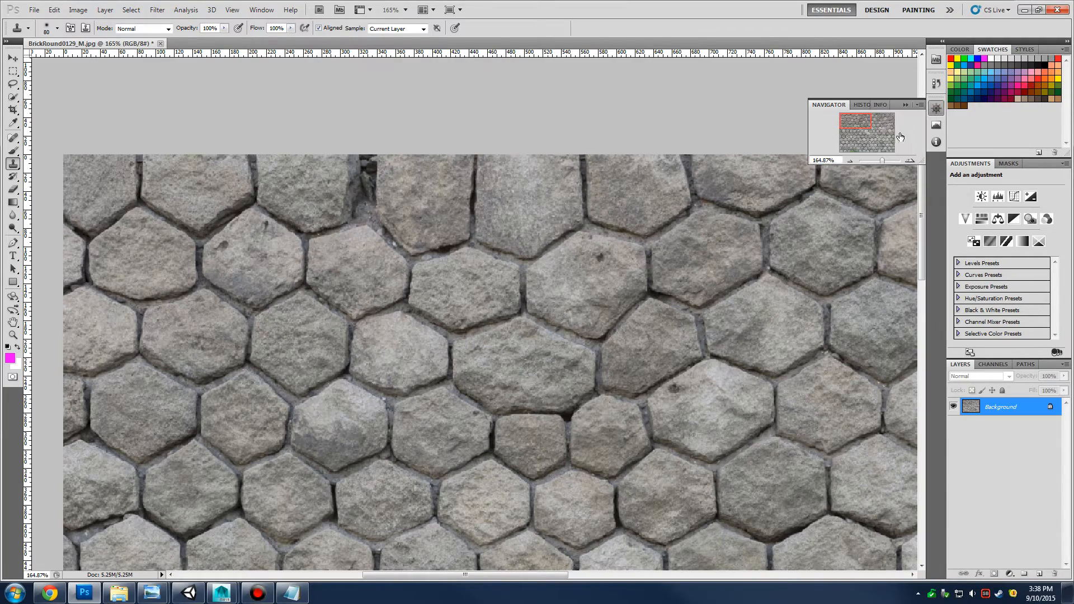
left_click_drag(884, 159, 878, 160)
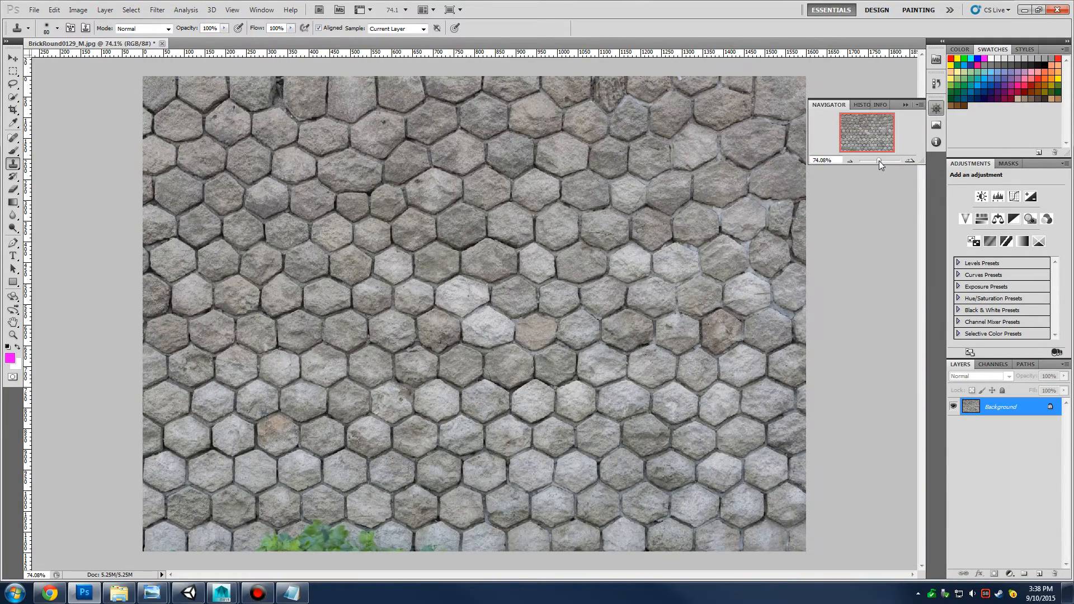
Turn the rulers off and on again, and choose pixels as their unit
left_click(232, 10)
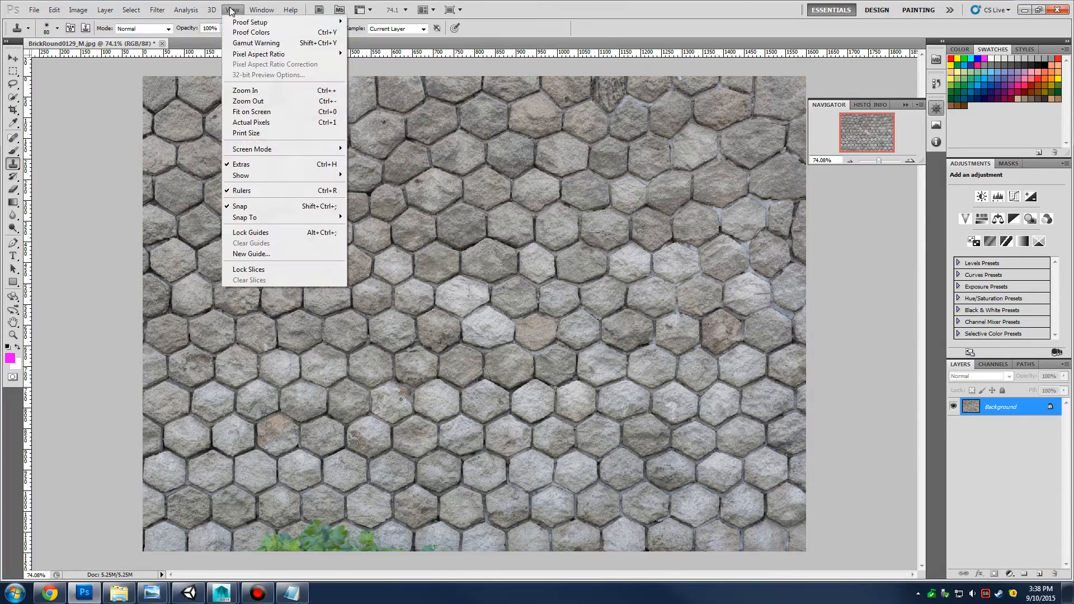
left_click(273, 189)
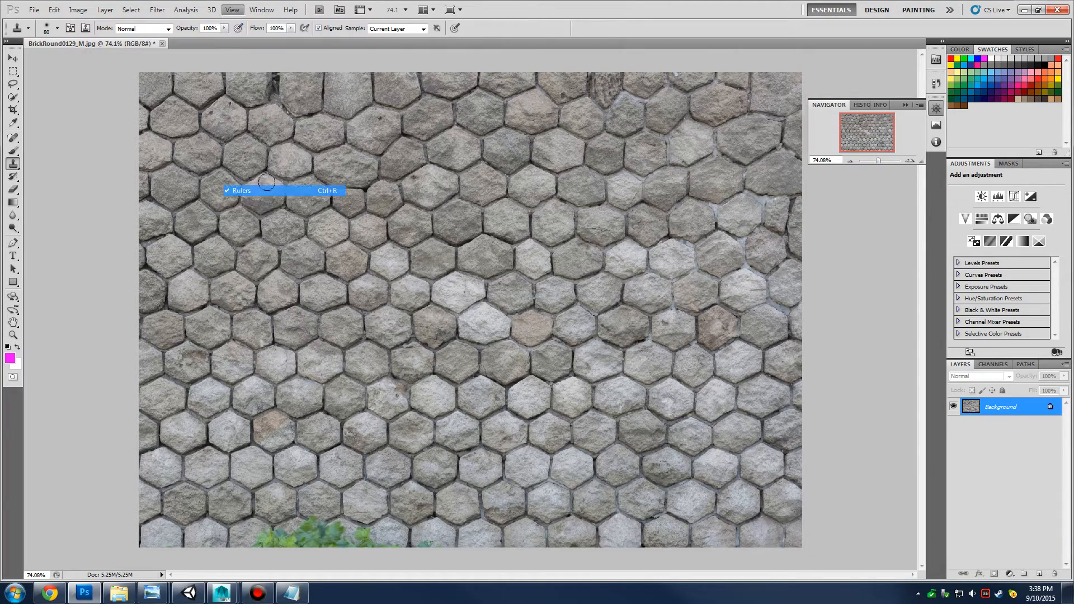
left_click(232, 10)
left_click(272, 190)
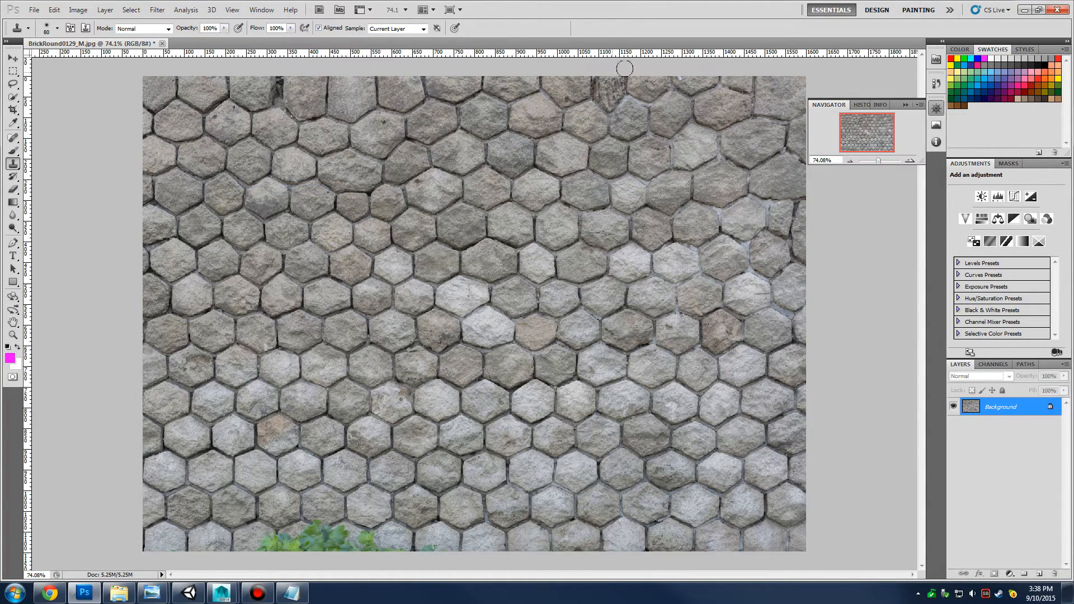
right_click(423, 54)
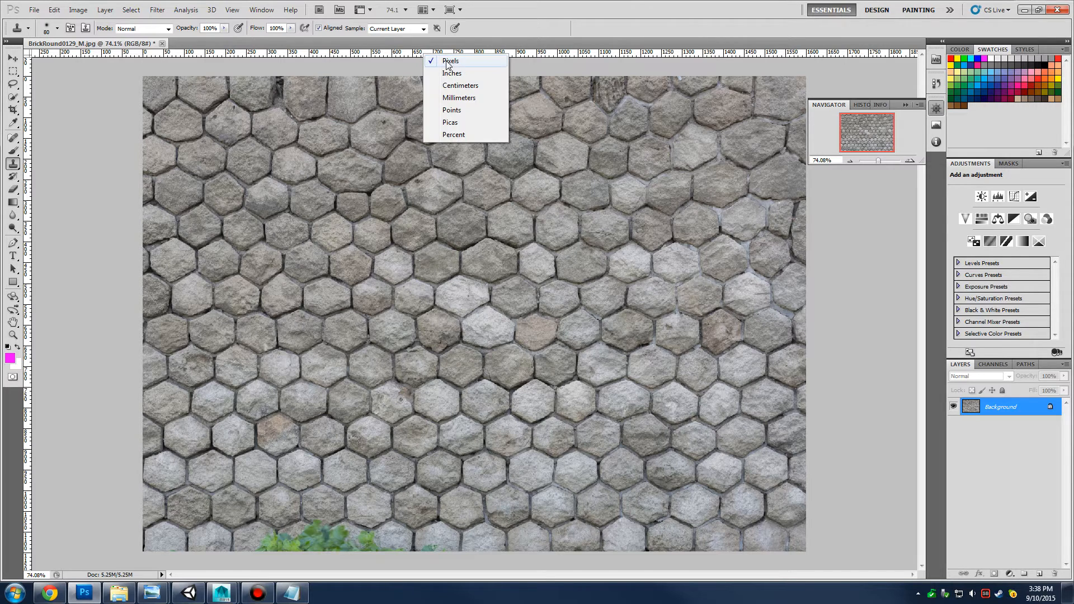
left_click(444, 64)
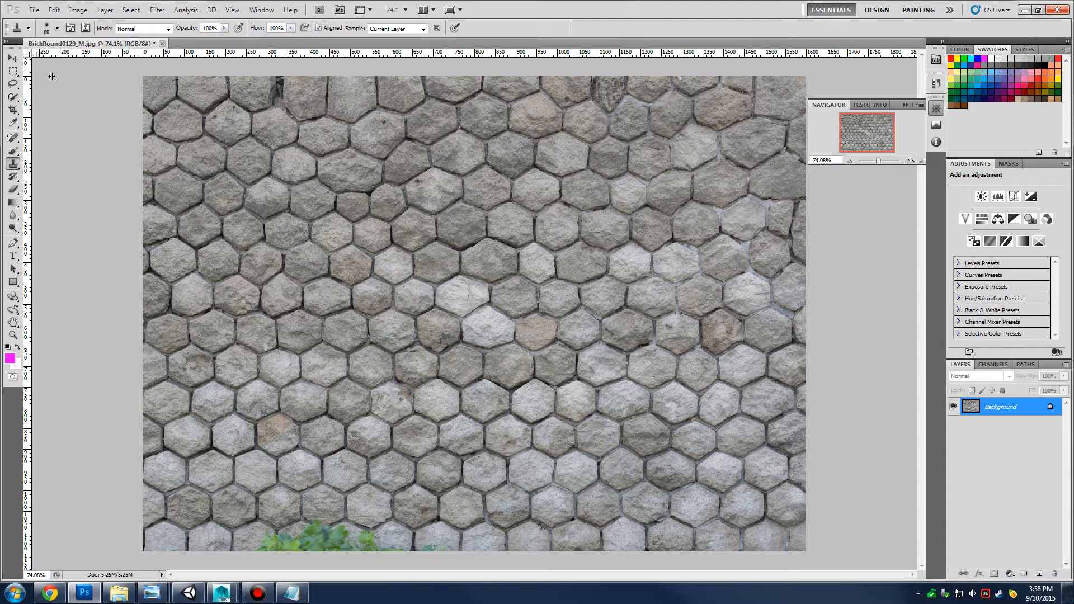
Place two vertical guides along the stone joints at about 240 px and 1230 px to mark the tile's sides
left_click_drag(233, 121, 234, 122)
left_click(13, 58)
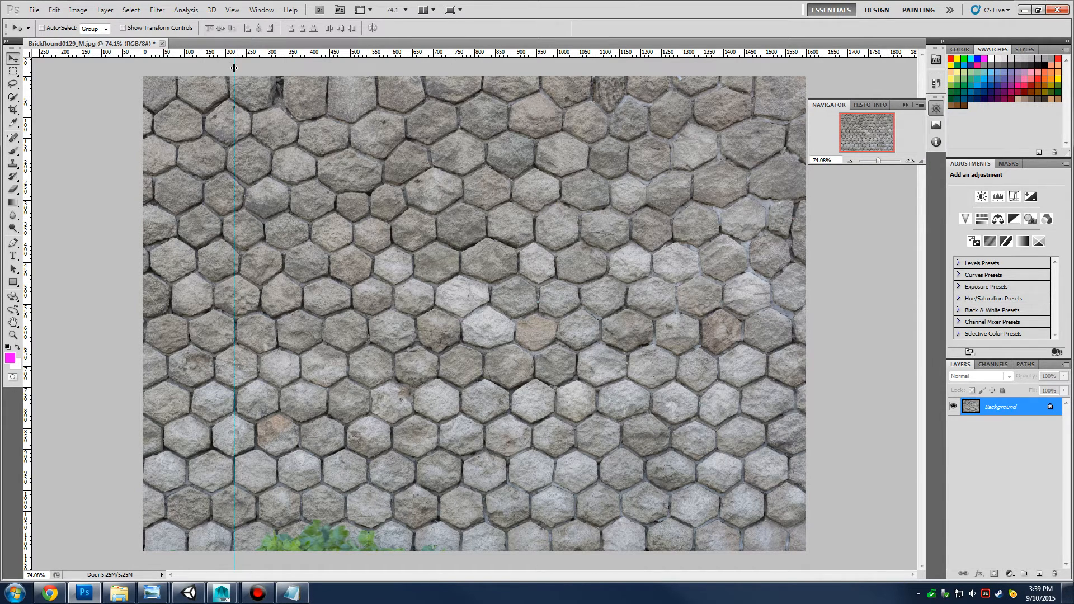
left_click_drag(240, 69, 244, 72)
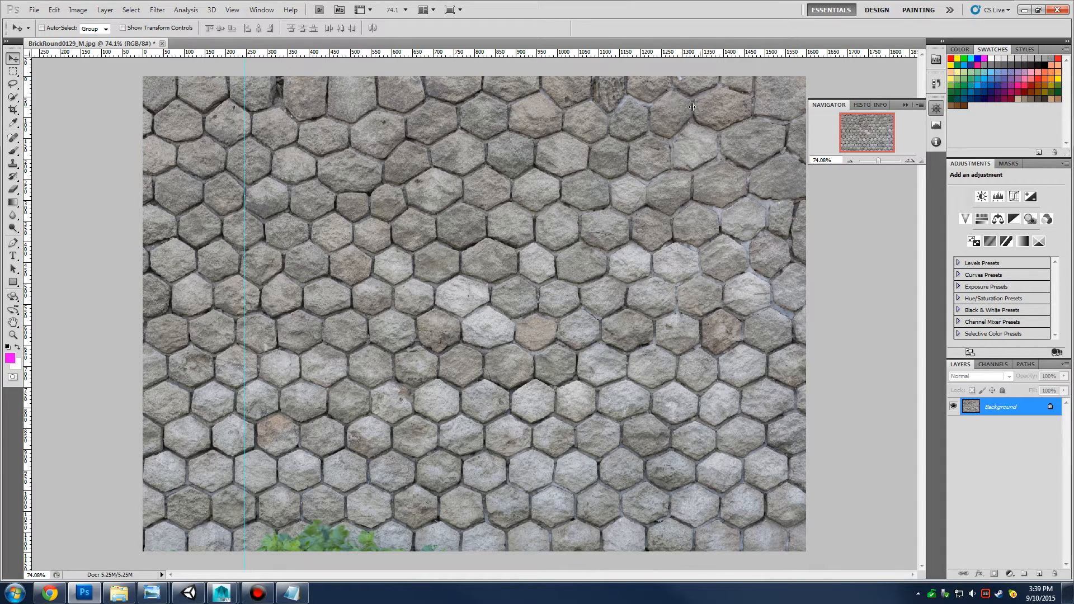
left_click_drag(676, 108, 652, 109)
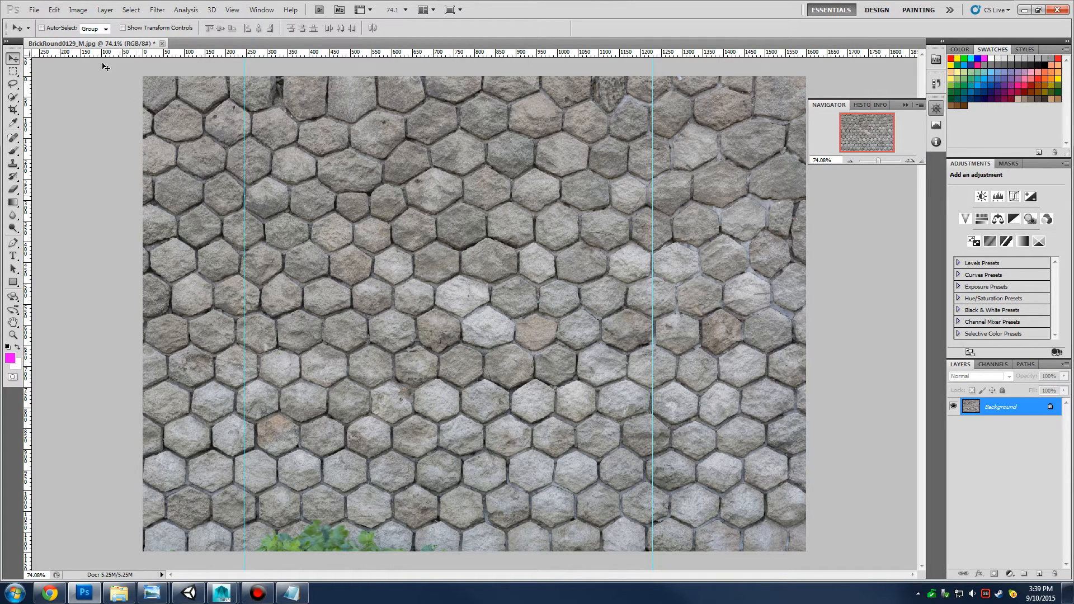
Place two horizontal guides along the stone rows at about 320 px and 980 px to mark the tile's upper and lower edges
left_click_drag(112, 55, 174, 209)
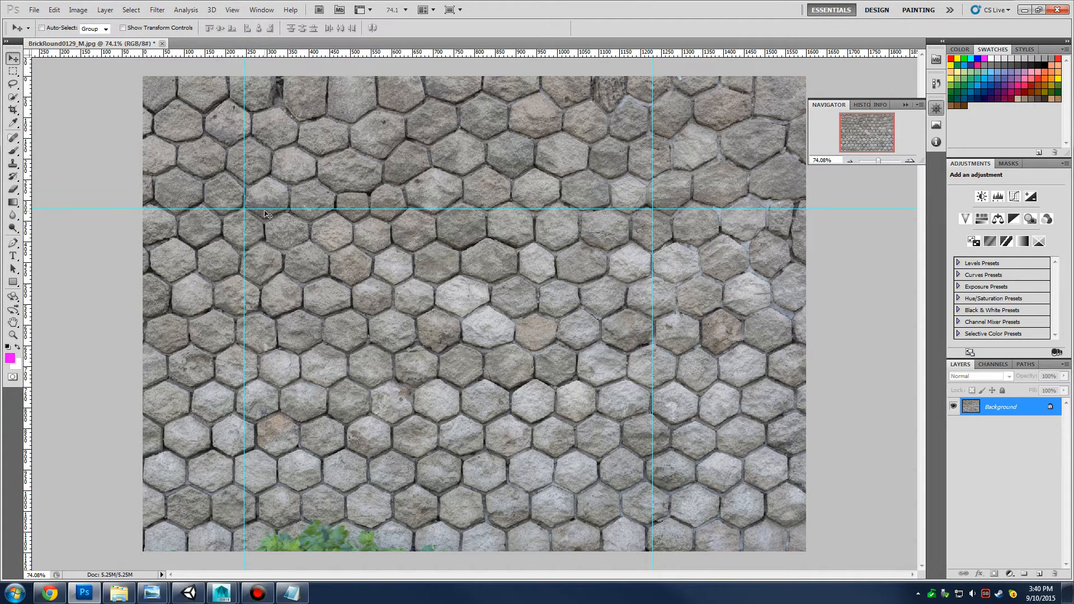
left_click_drag(200, 53, 295, 449)
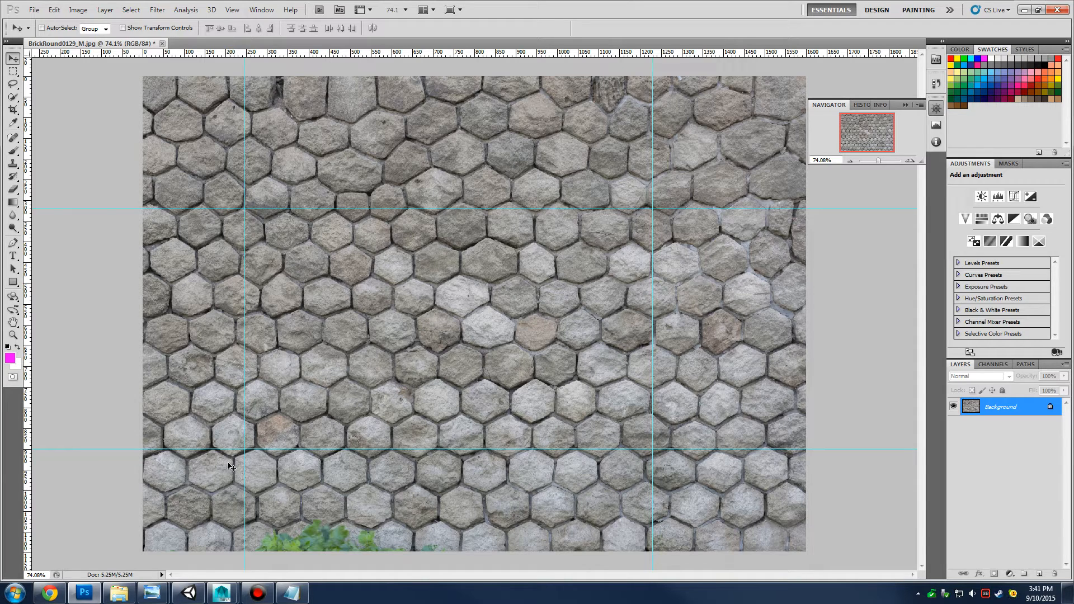
left_click_drag(231, 449, 241, 484)
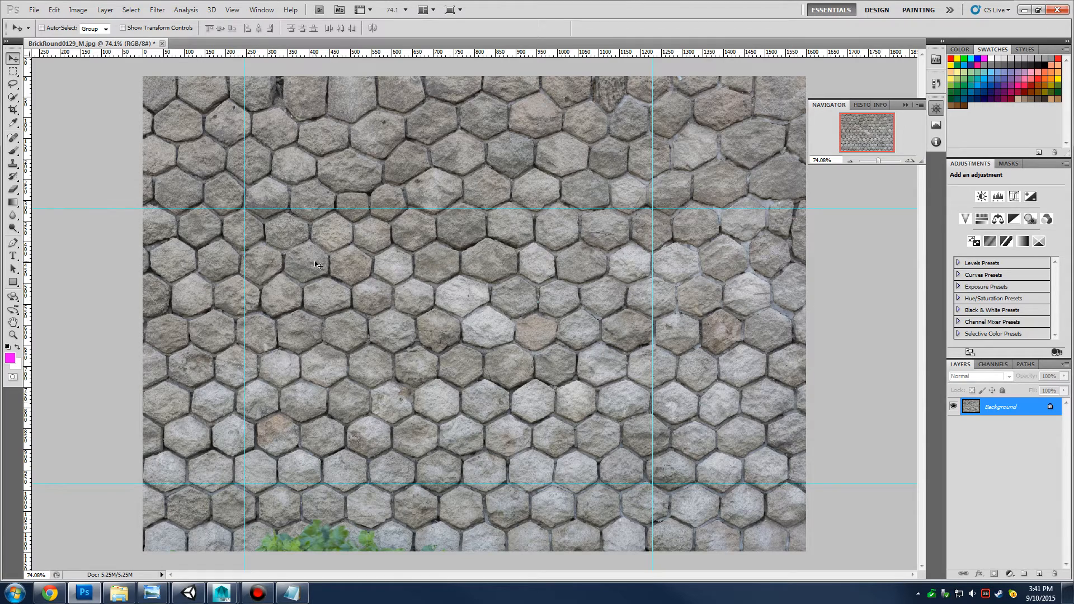
Convert the Background into an ordinary layer and distort it by pulling its lower-left corner slightly inward
double_click(1014, 409)
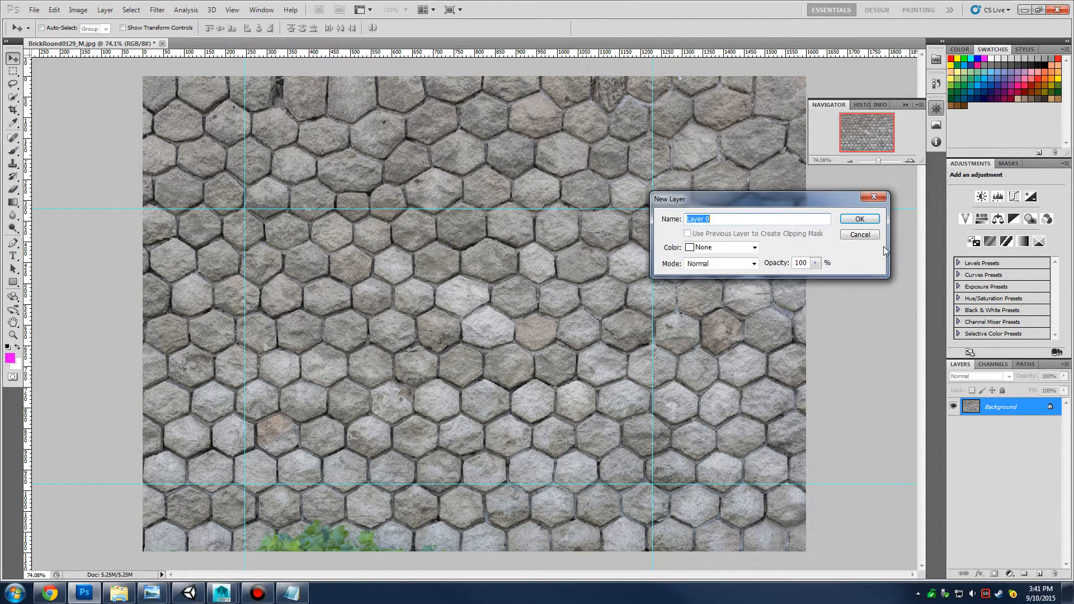
key("Return")
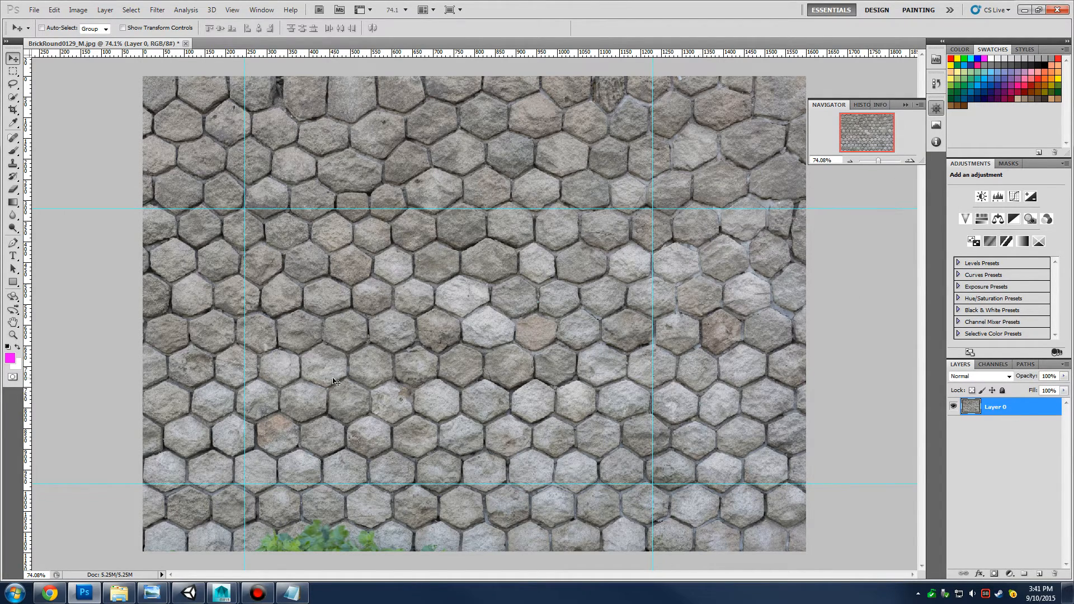
key("ctrl+t")
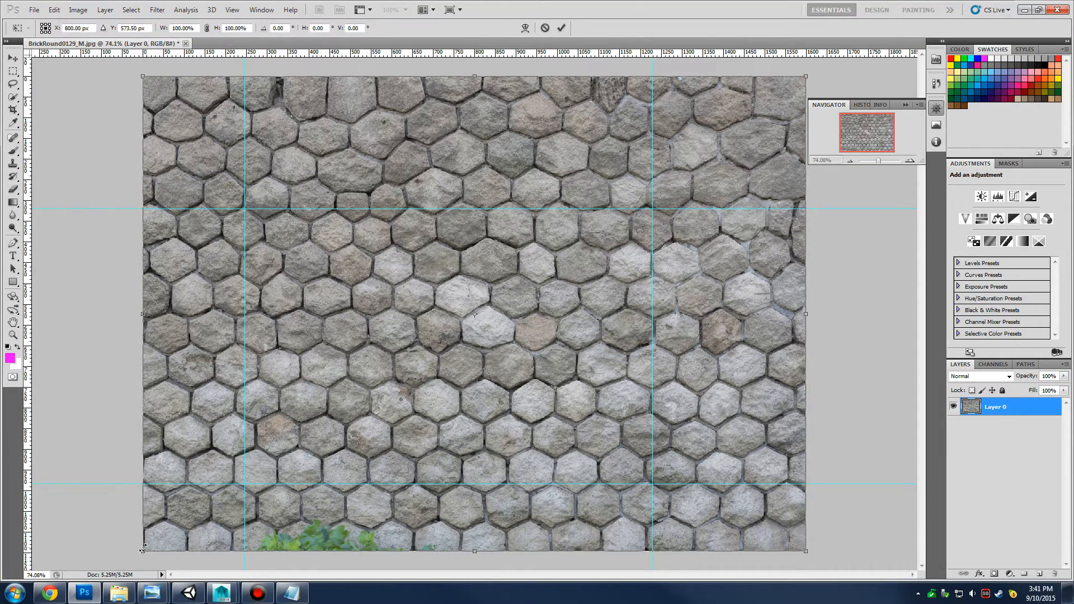
left_click_drag(142, 550, 156, 407)
key("ctrl+z")
left_click_drag(141, 553, 158, 550)
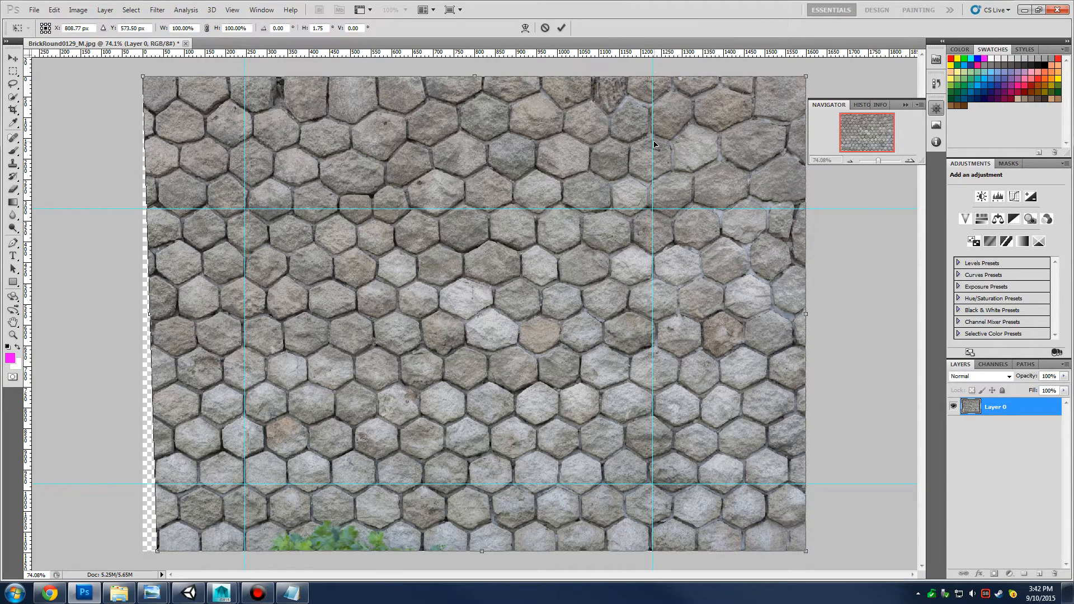
key("Return")
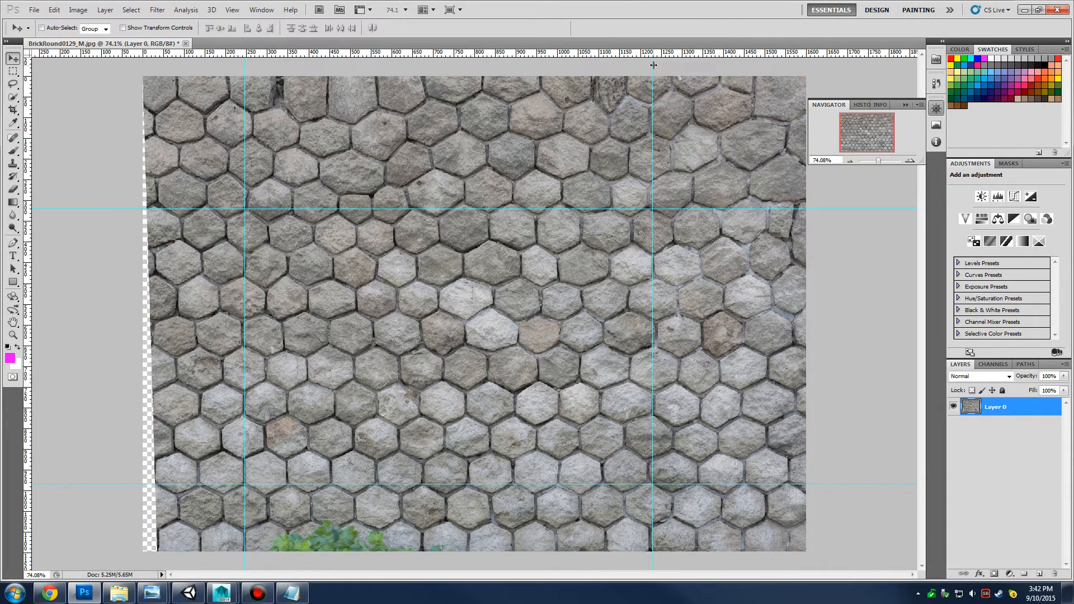
Reposition the right vertical guide at about 1220 px and the upper horizontal guide along a stone row at about 480 px
left_click_drag(654, 66, 649, 67)
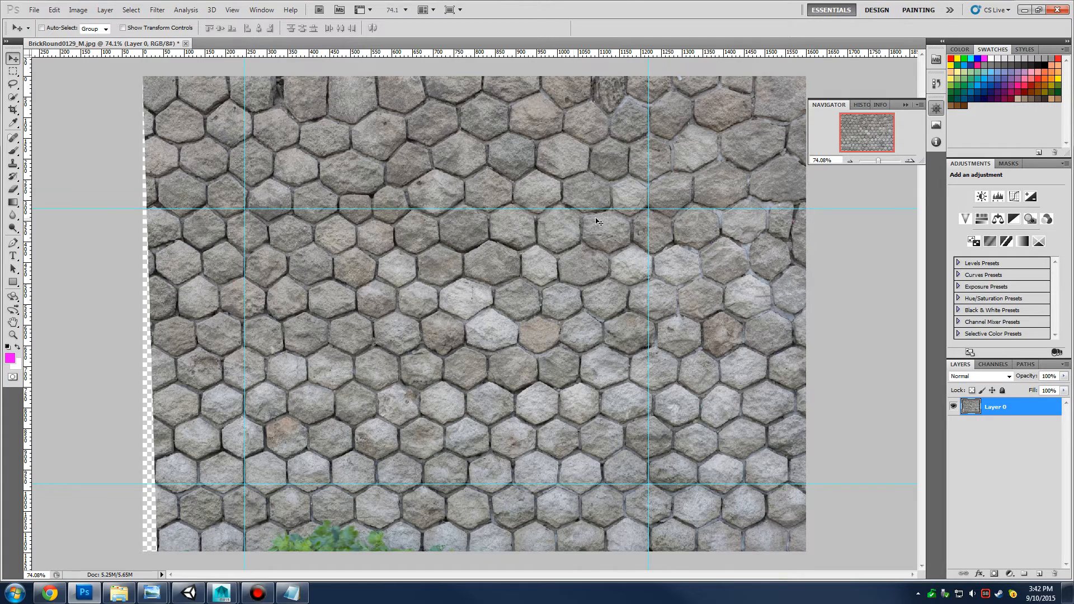
left_click_drag(295, 209, 295, 277)
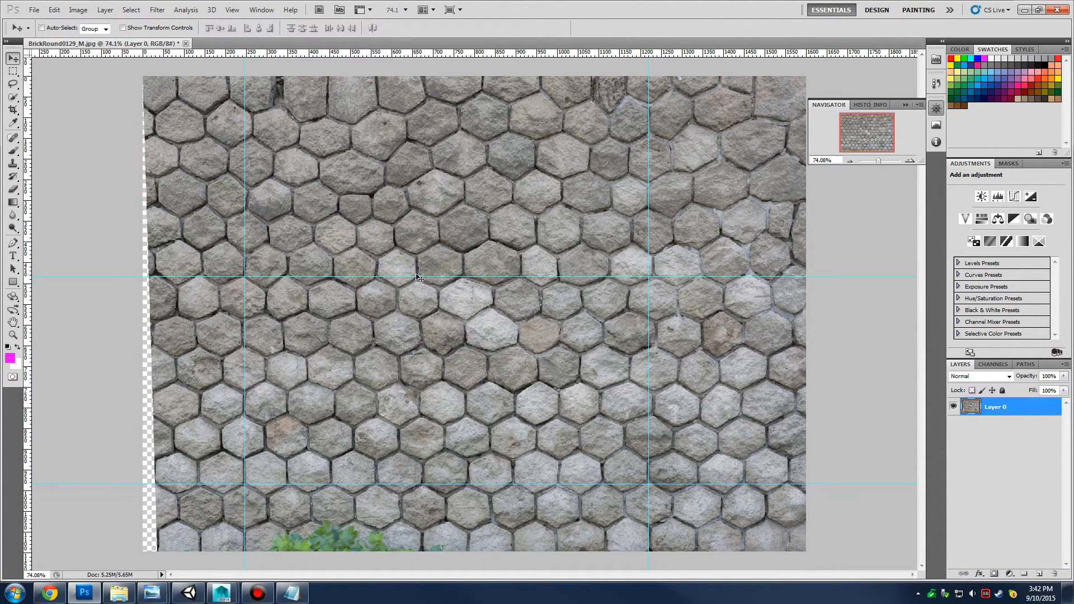
left_click_drag(416, 277, 404, 280)
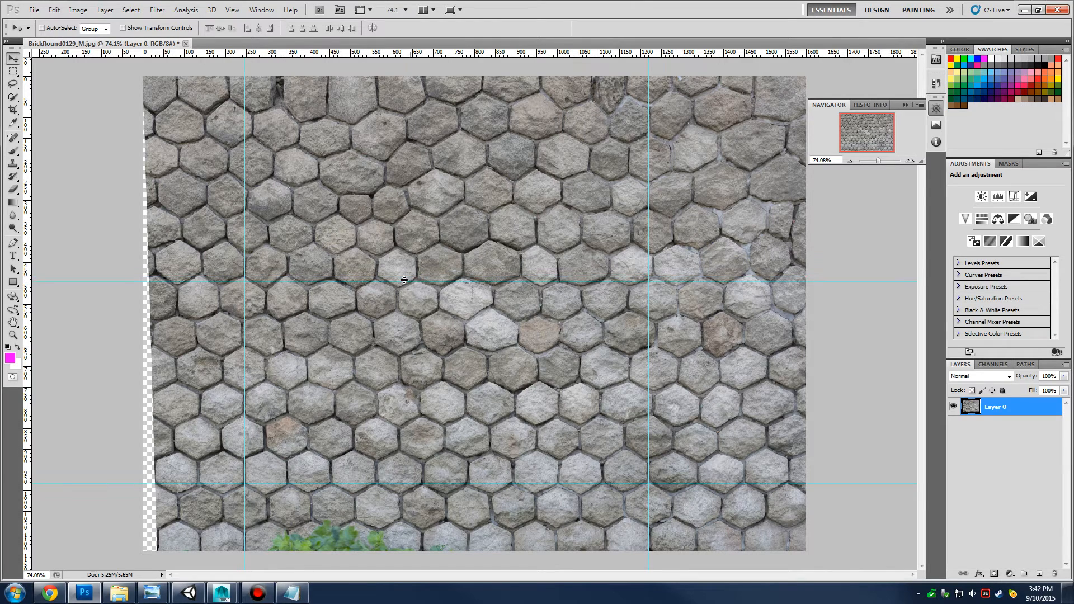
left_click_drag(530, 281, 532, 280)
left_click_drag(267, 281, 296, 246)
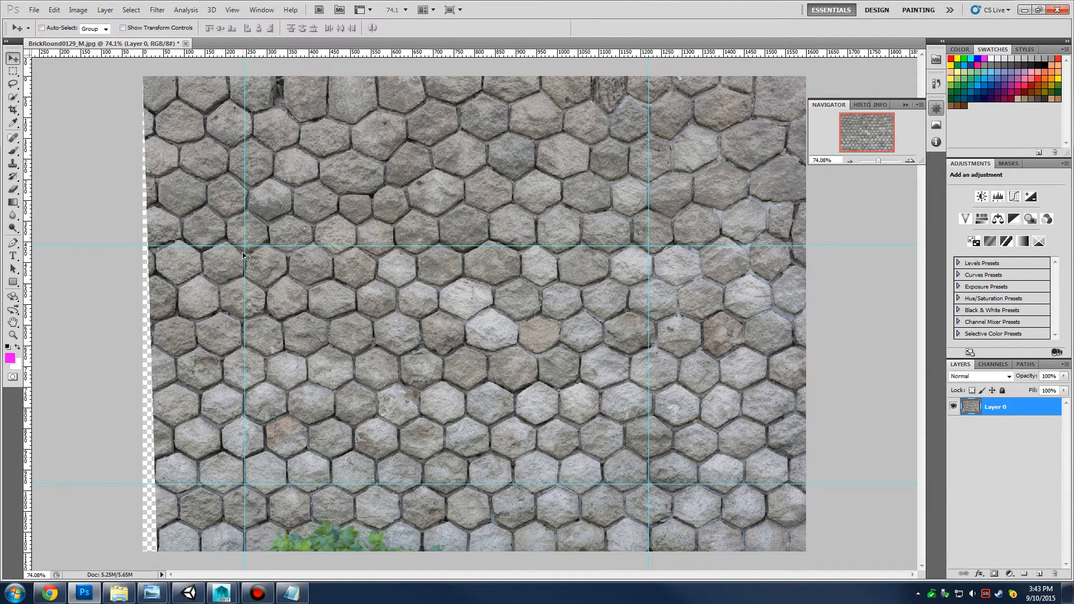
left_click_drag(271, 245, 255, 278)
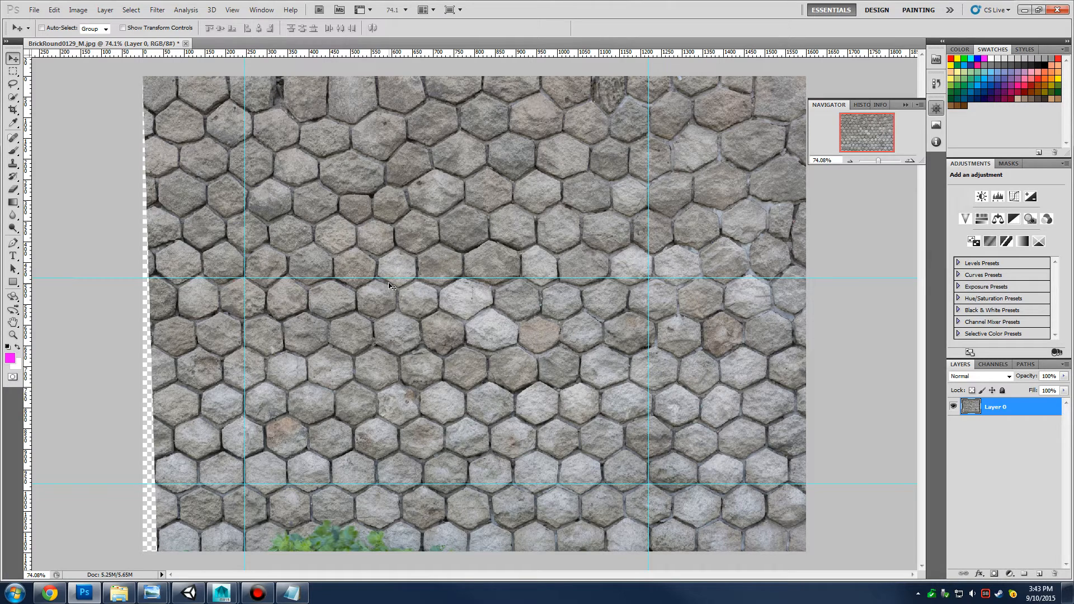
left_click_drag(388, 276, 385, 277)
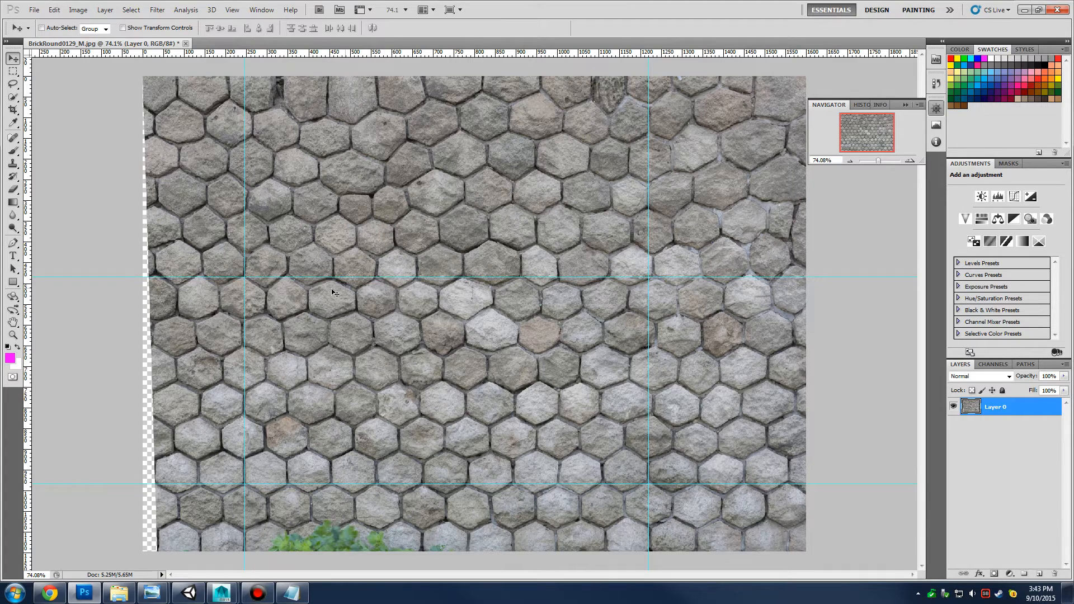
Crop the stone photo to the rectangle enclosed by the four guides
left_click(16, 111)
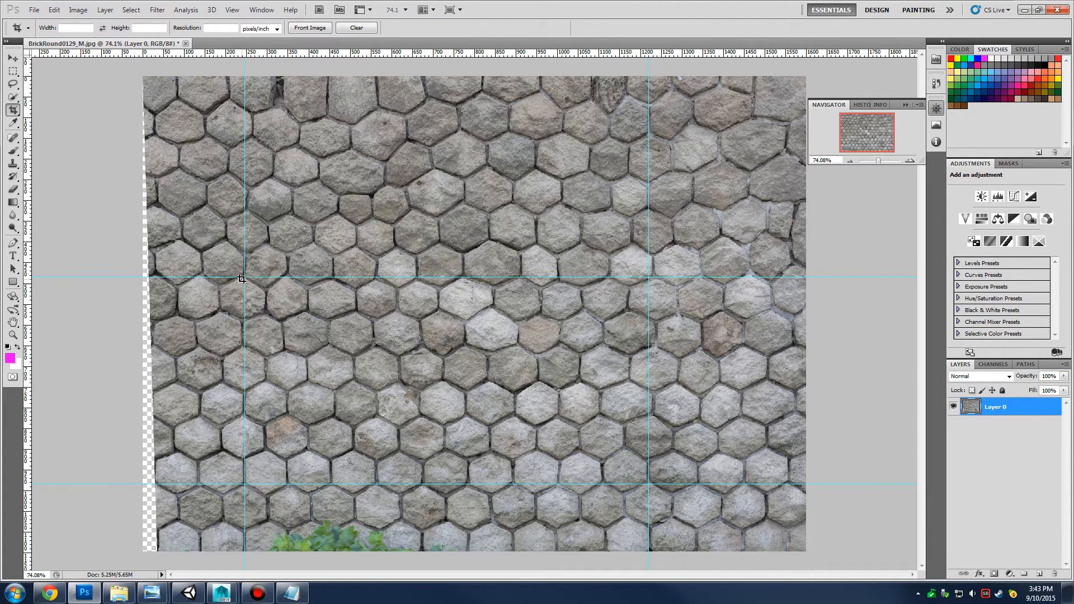
left_click_drag(339, 358, 639, 487)
key("Return")
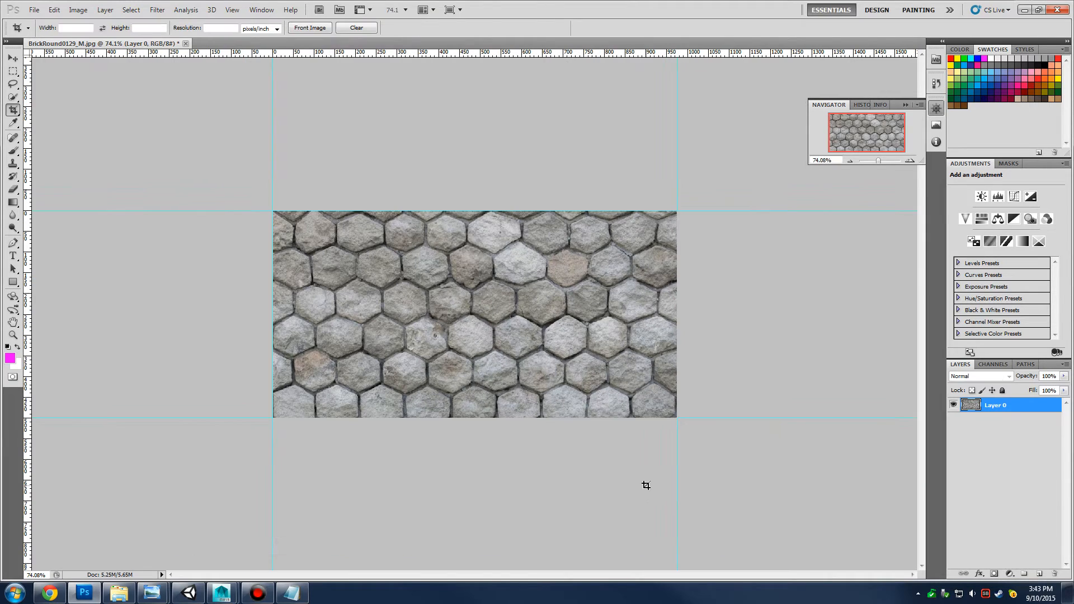
Resize the cropped image to 1024 by 512 pixels using Bicubic Sharper resampling
left_click(78, 9)
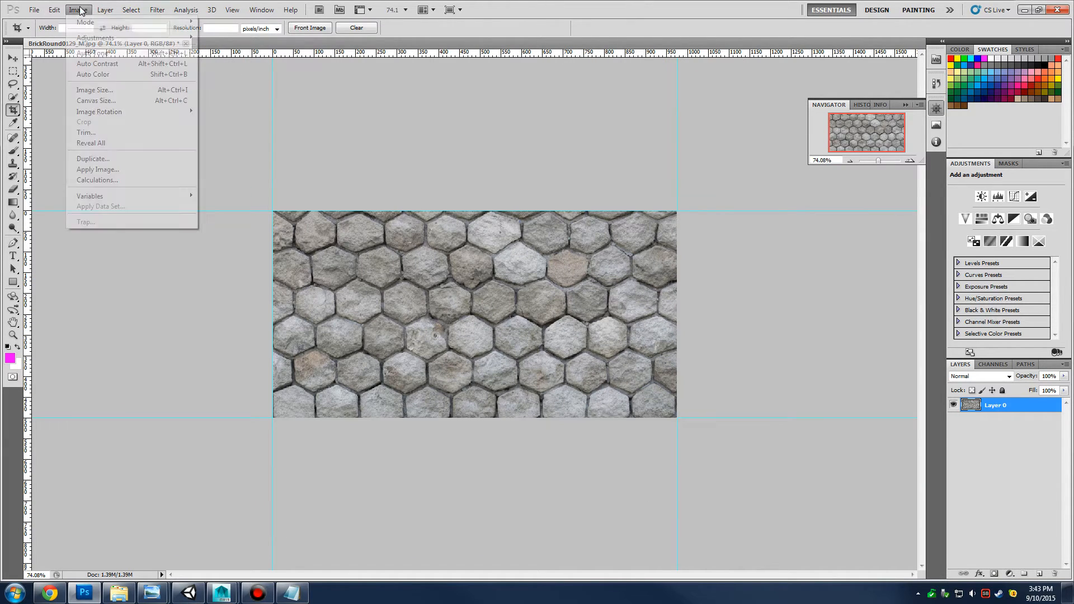
mouse_move(78, 21)
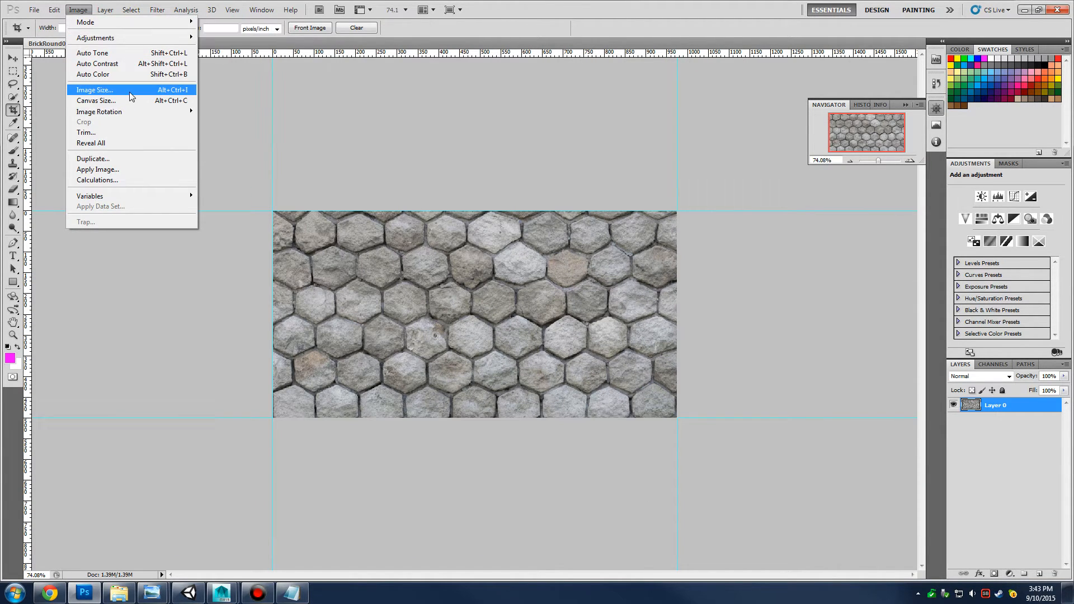
left_click(92, 90)
left_click_drag(323, 87, 275, 162)
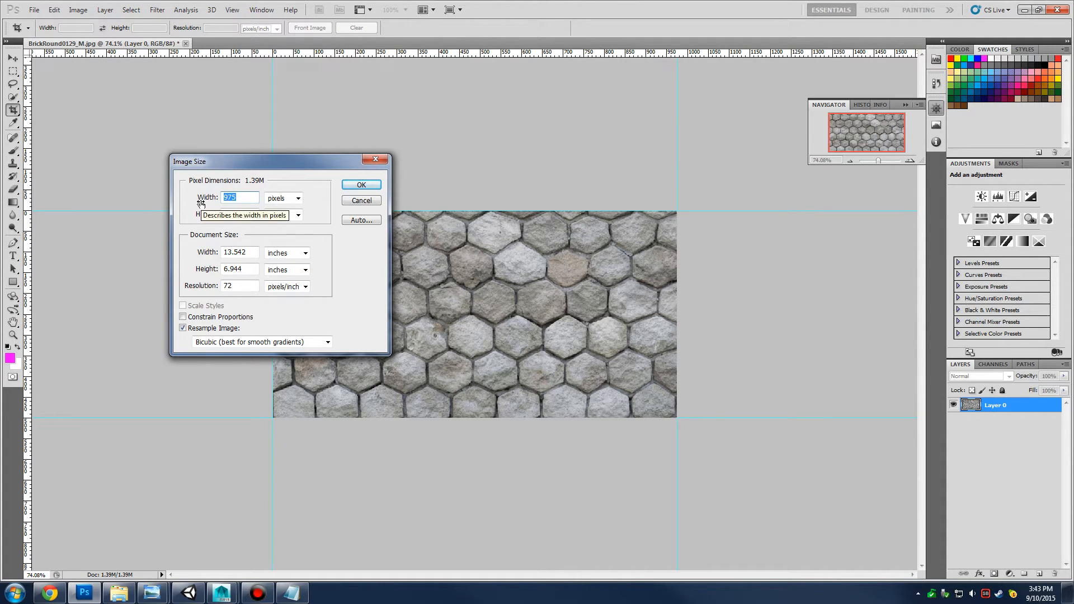
left_click(291, 342)
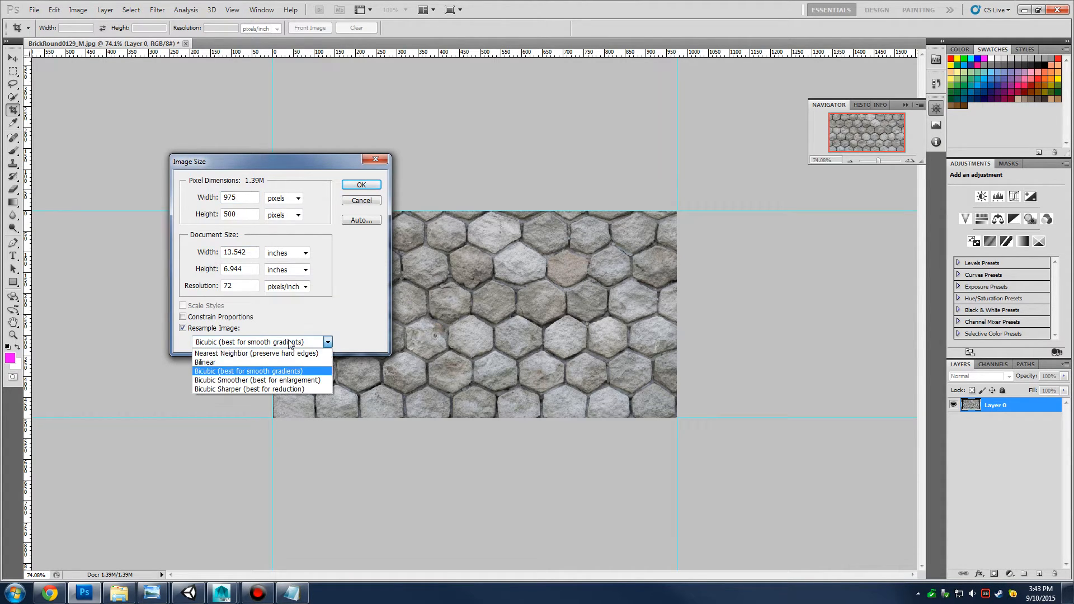
left_click(305, 389)
left_click(188, 198)
type("1024")
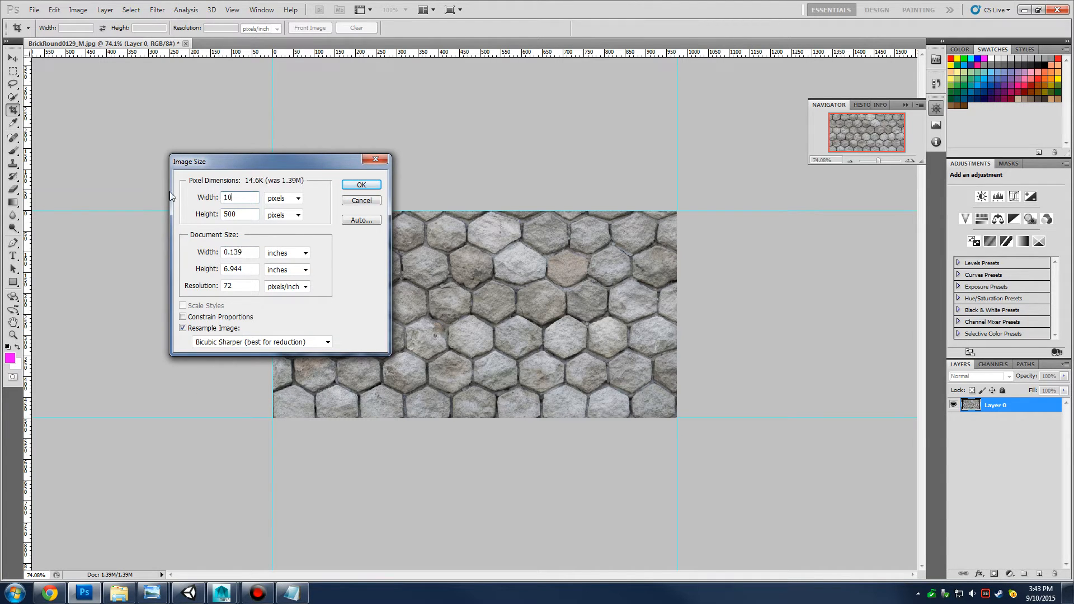
key("Tab")
key("Tab")
type("512")
key("Return")
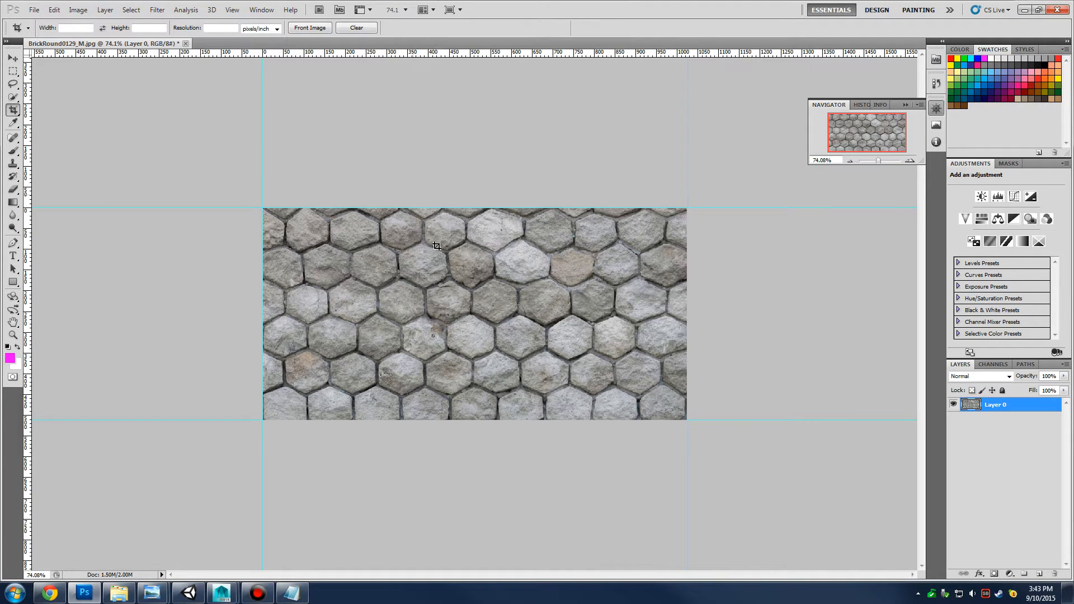
Apply the Offset filter with 512 pixels horizontal, 256 pixels vertical and Wrap Around for undefined areas
left_click(157, 9)
mouse_move(160, 232)
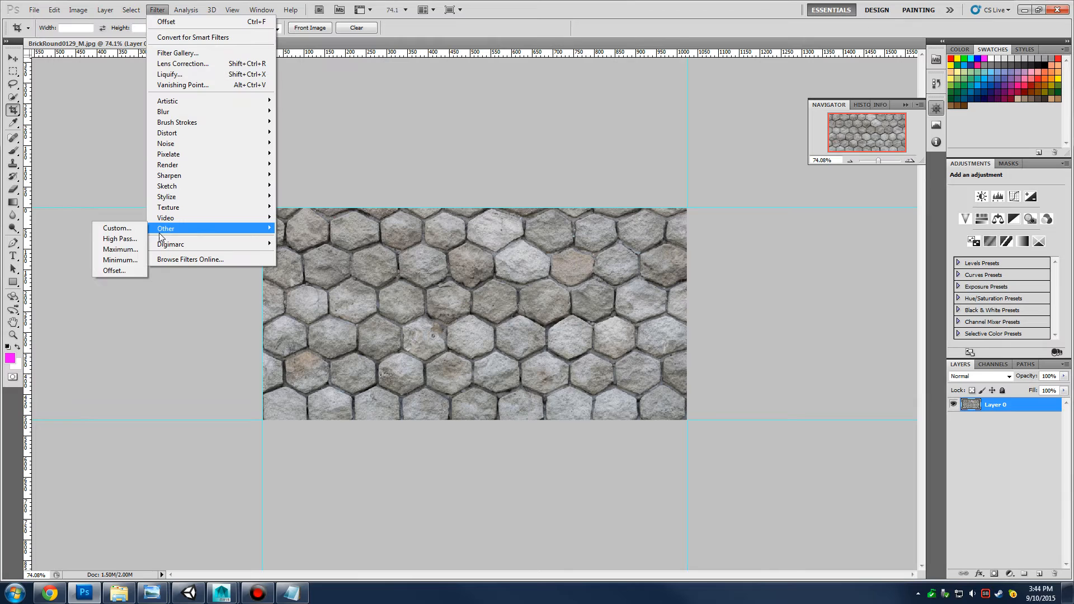
left_click(113, 271)
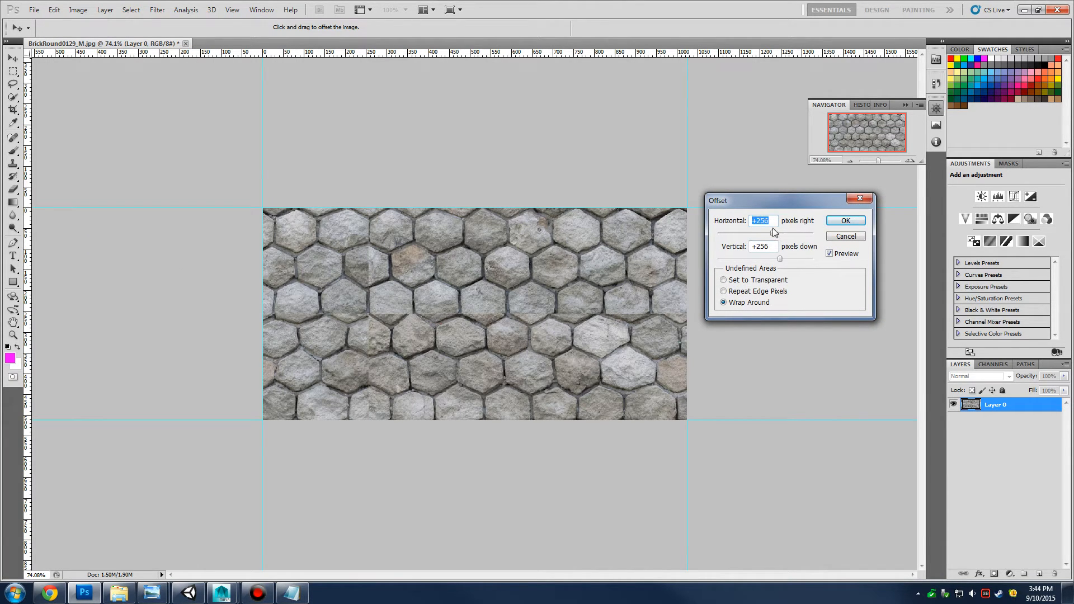
type("512")
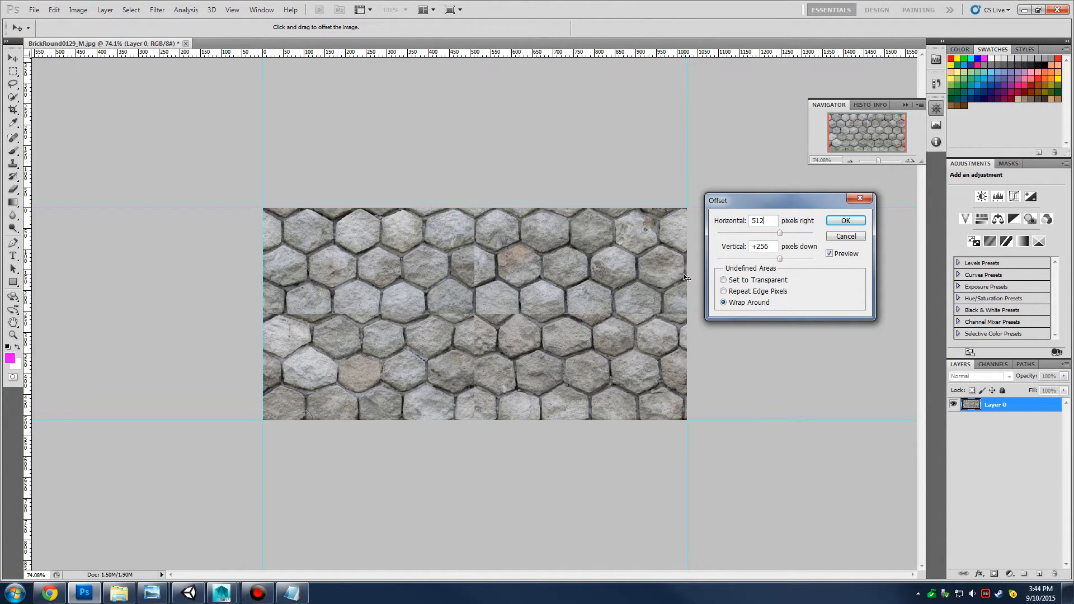
key("Return")
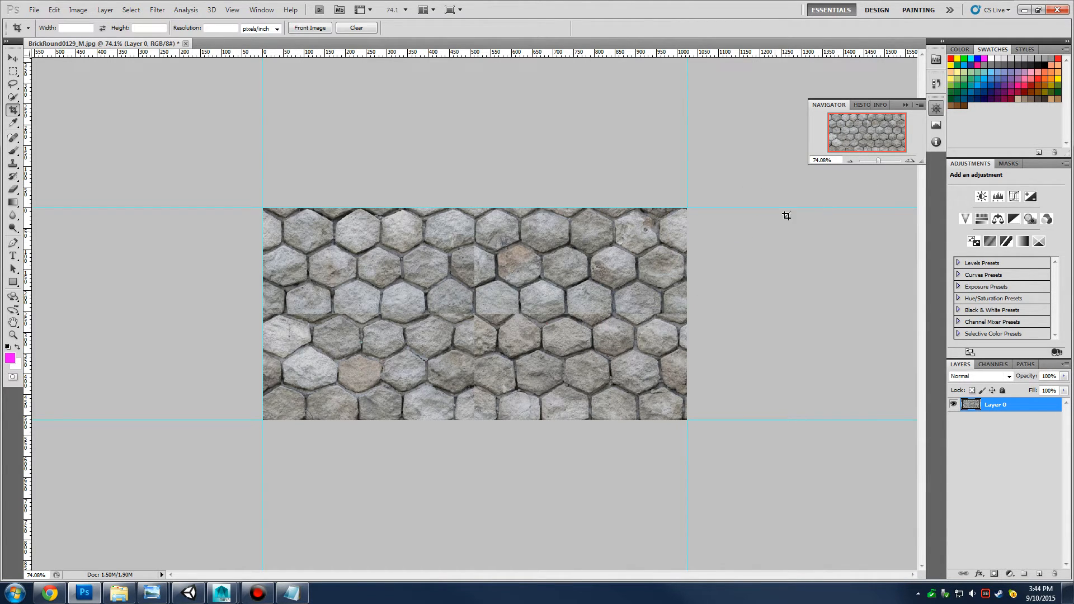
Using the Clone Stamp with a size 30 brush at 90% opacity, copy a neighbouring joint over the vertical seam in the uppermost full stone row
left_click_drag(876, 160, 882, 161)
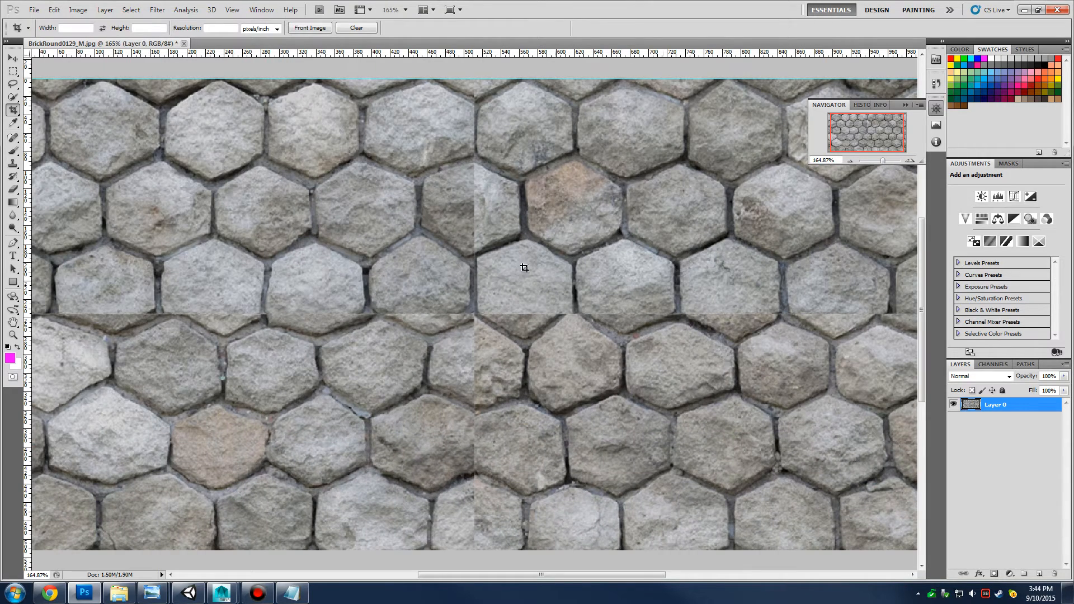
scroll(490, 215, "up", 2)
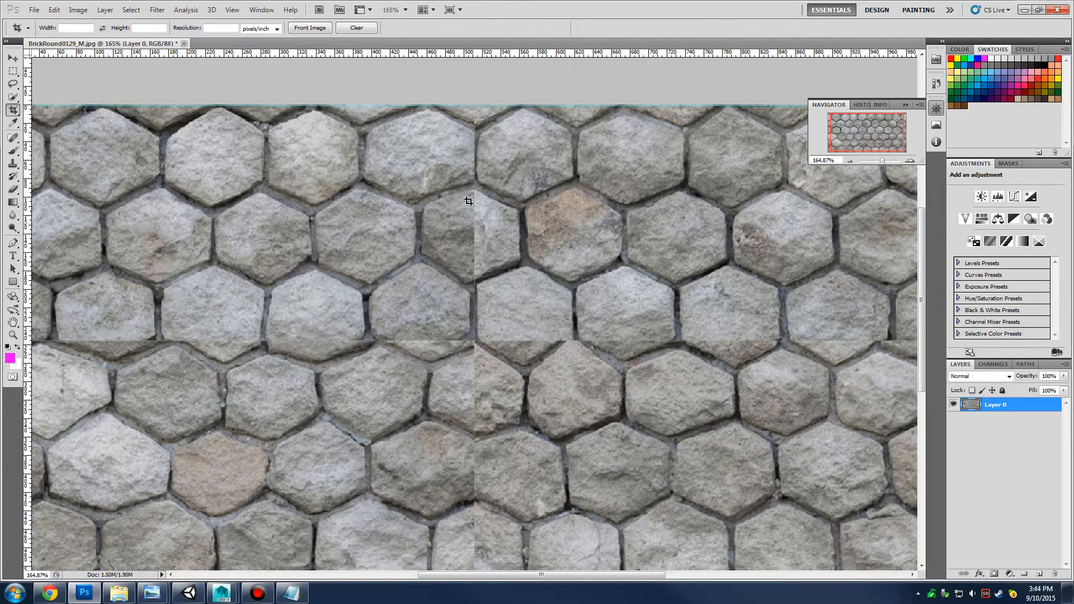
scroll(470, 238, "down", 3)
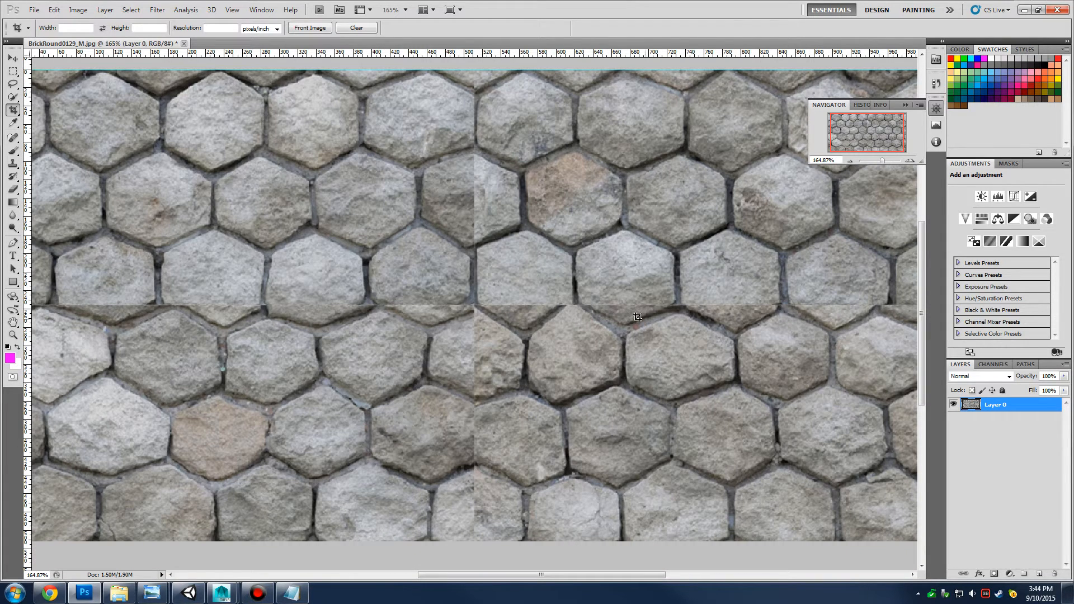
left_click_drag(854, 149, 880, 160)
scroll(849, 172, "up", 5)
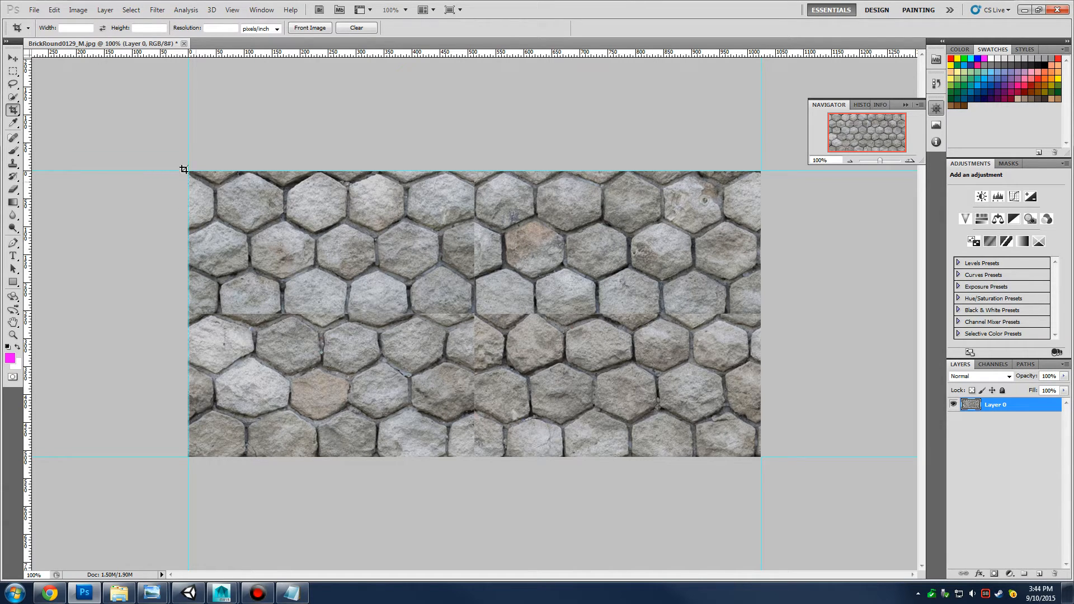
left_click(13, 164)
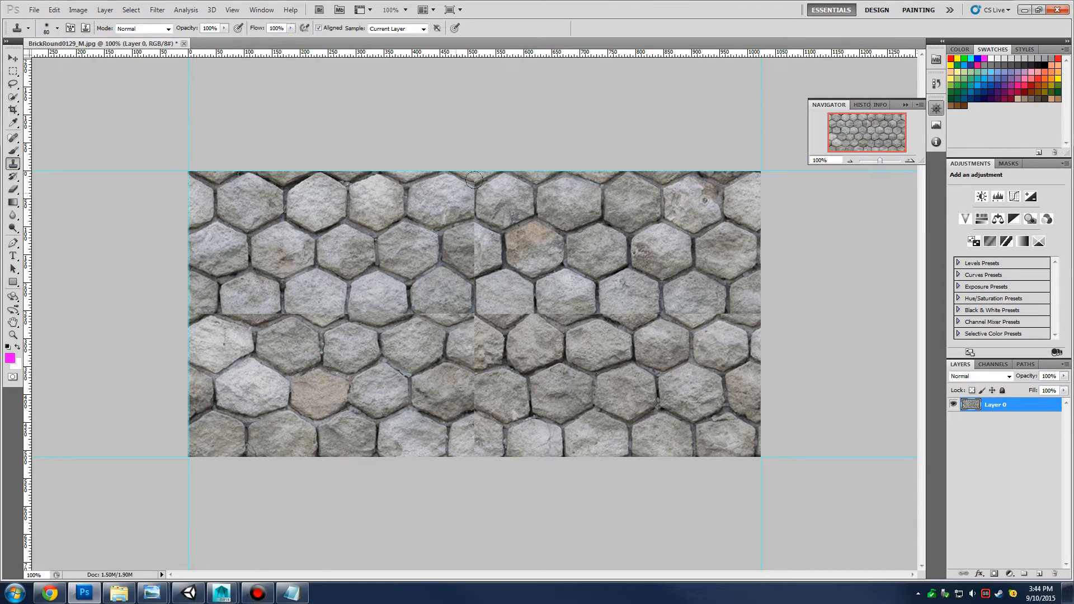
left_click_drag(881, 160, 877, 121)
scroll(687, 111, "up", 2)
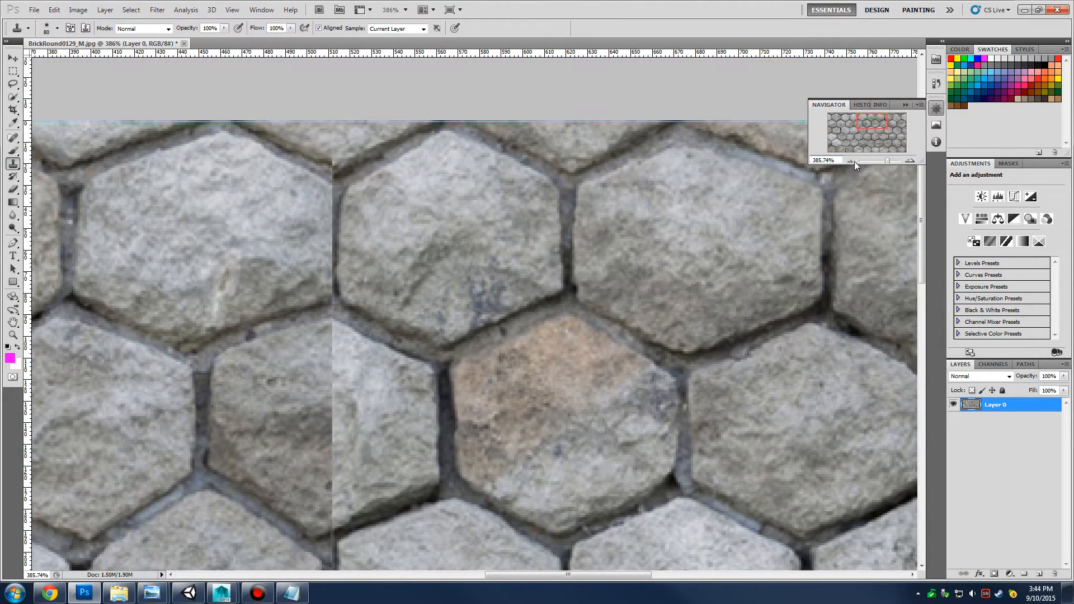
left_click_drag(885, 160, 882, 161)
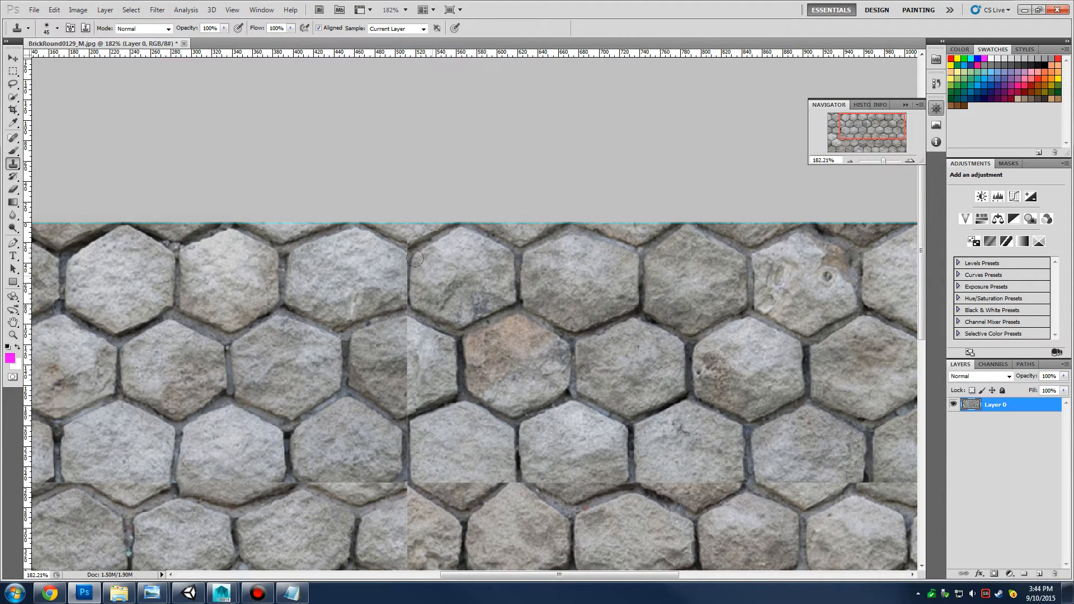
key("bracketleft")
key("bracketleft")
key("bracketleft")
left_click(225, 28)
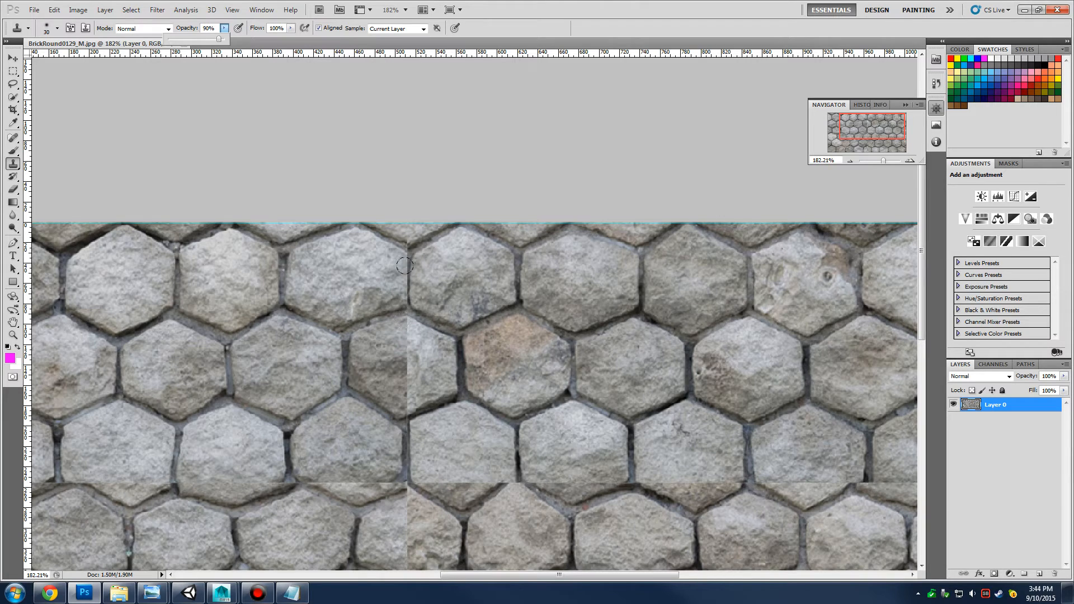
left_click(521, 258, "alt")
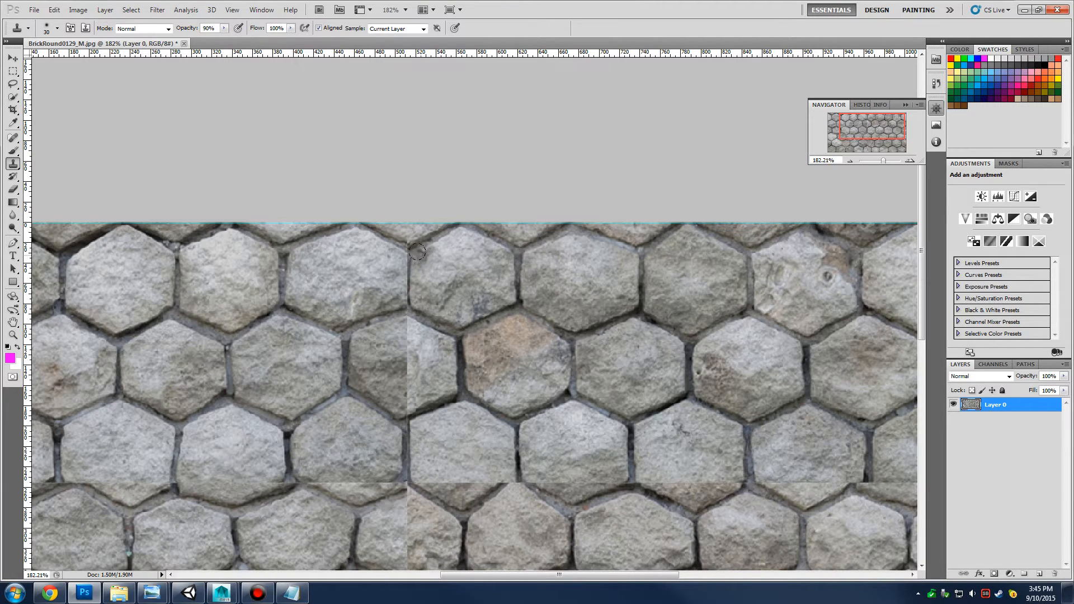
left_click_drag(403, 248, 408, 304)
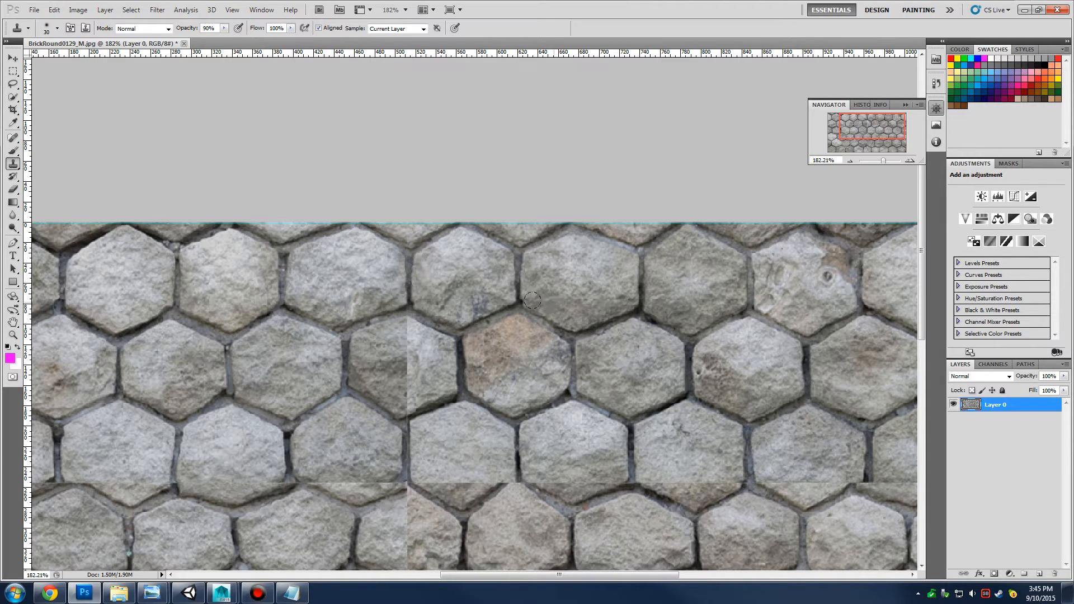
Try to clone the darker half of the split stone in the second row across the vertical seam
scroll(407, 334, "down", 1)
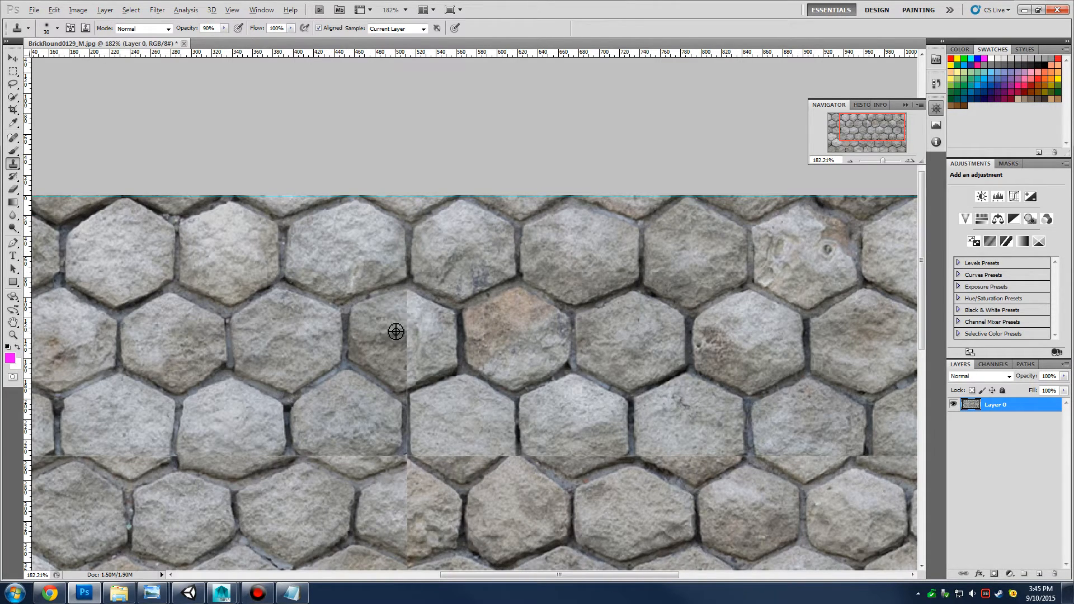
left_click(393, 332, "alt")
mouse_move(408, 316)
left_mouse_down()
mouse_move(414, 309)
mouse_move(401, 355)
left_mouse_up()
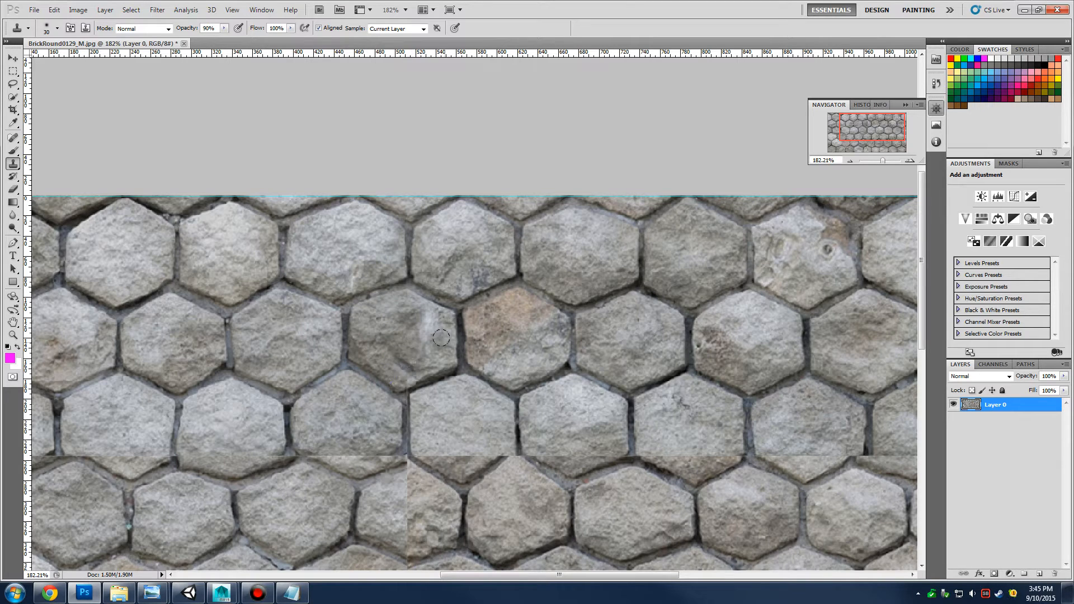
key("ctrl+z")
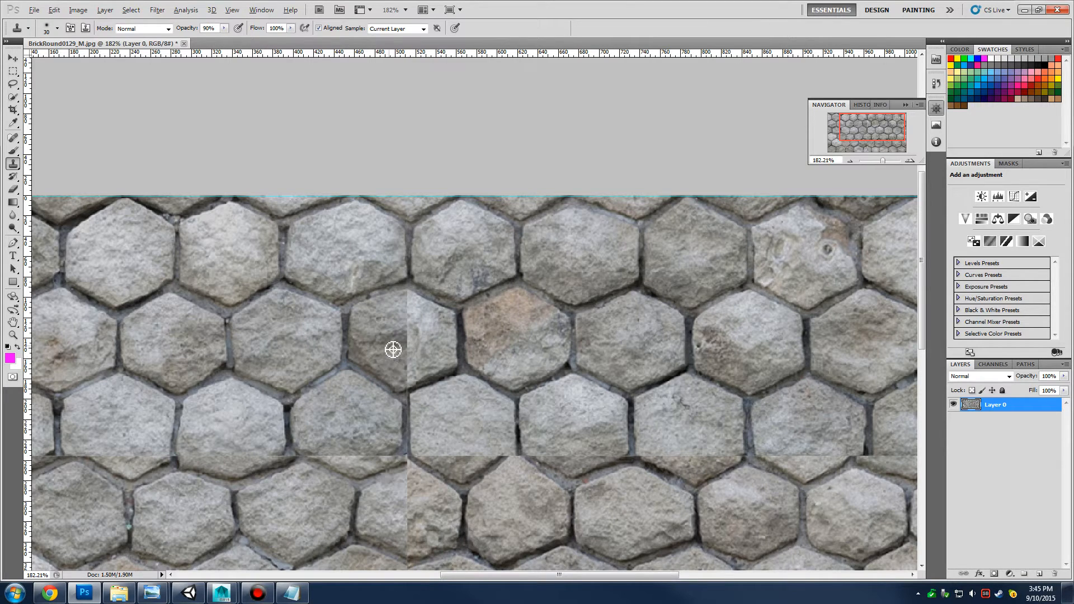
left_click(391, 305, "alt")
mouse_move(404, 308)
left_mouse_down()
mouse_move(399, 378)
mouse_move(433, 338)
left_mouse_up()
key("ctrl+alt+z")
left_click(388, 334, "alt")
left_click_drag(411, 300, 407, 348)
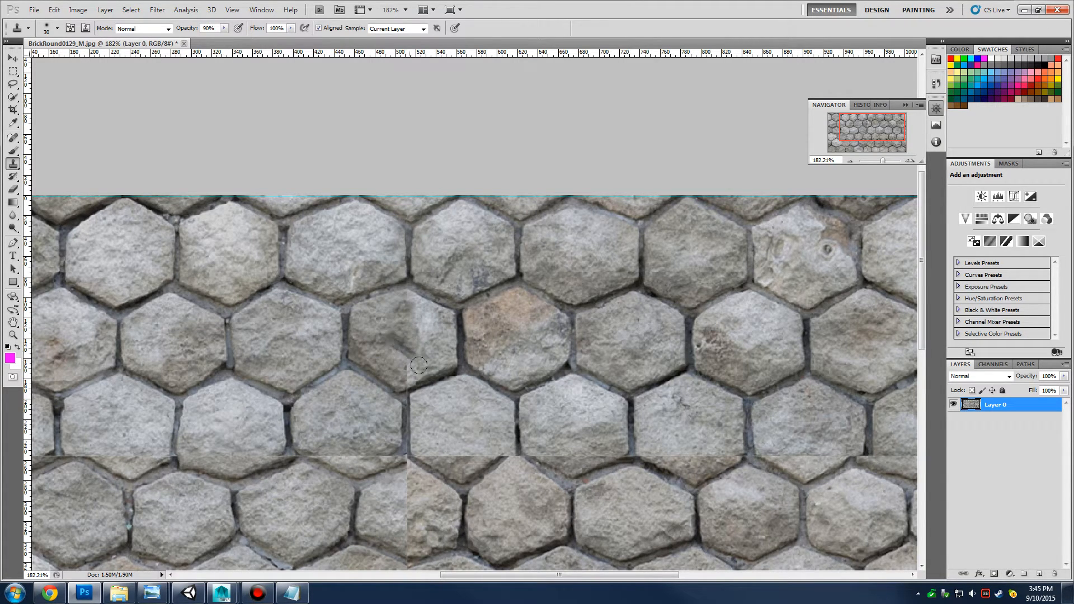
key("ctrl+alt+z")
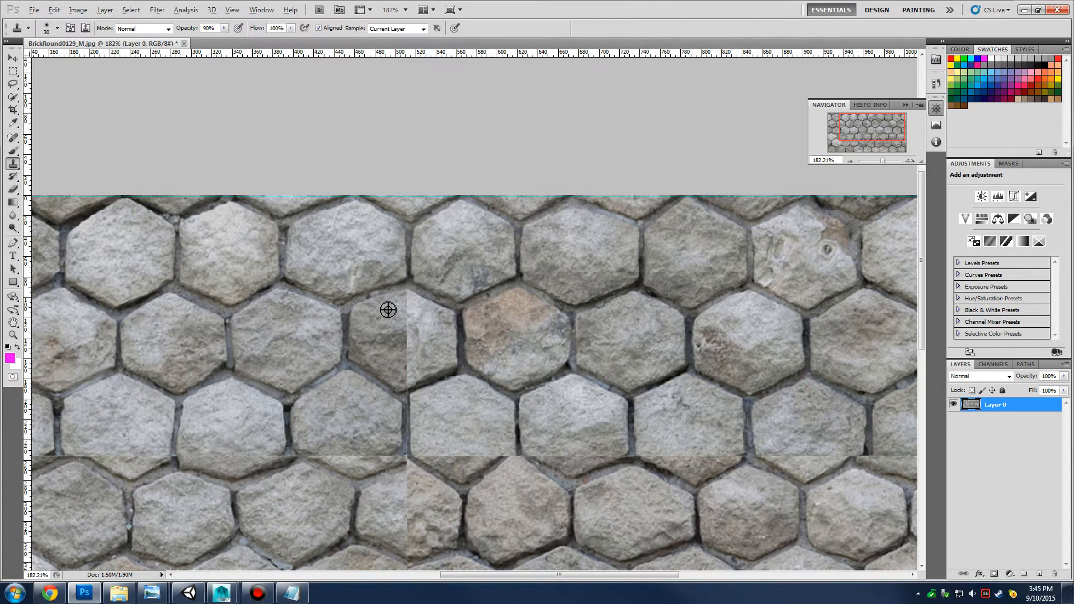
Clone texture from the upper part of the second row's split stone down along its vertical seam to blend the halves
left_click_drag(402, 304, 405, 367)
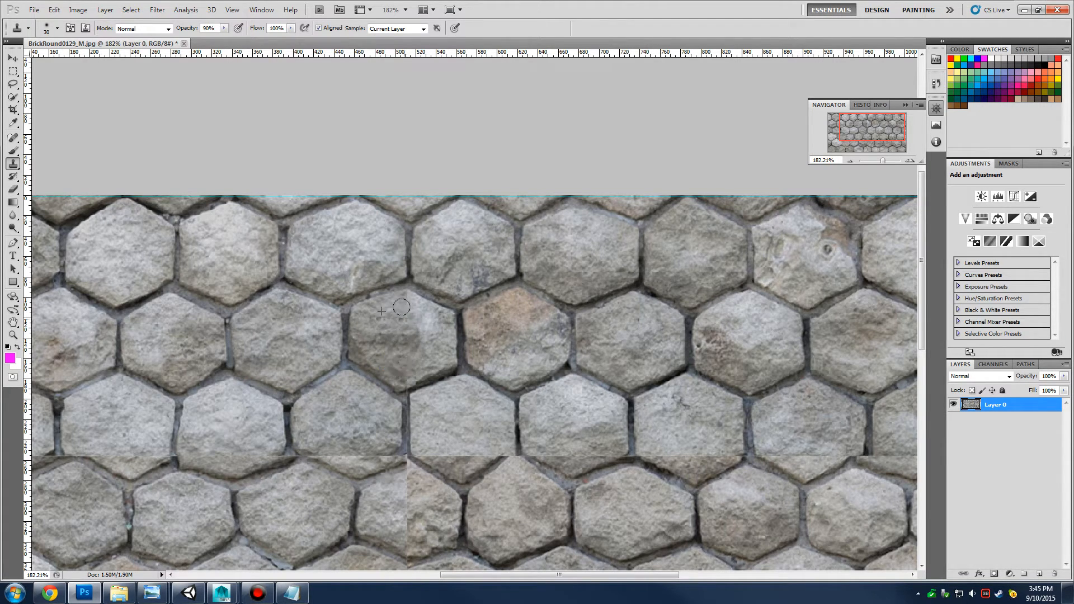
left_click_drag(401, 305, 405, 302)
scroll(486, 363, "down", 4)
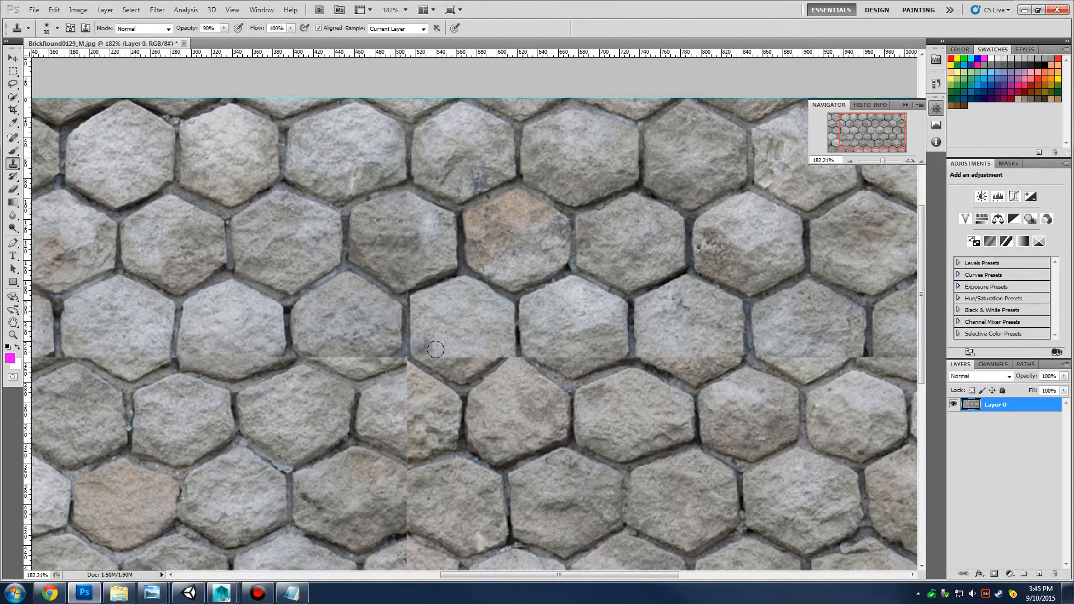
Clone stone and mortar texture over the horizontal seam along the lower edge of the stone just left of the vertical seam
left_click(384, 356, "alt")
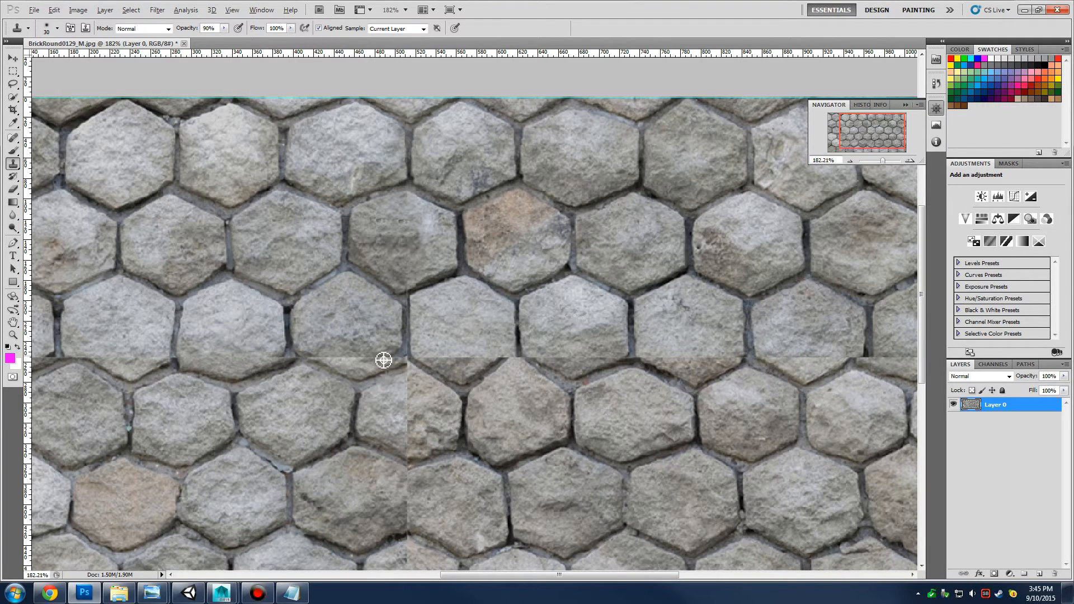
mouse_move(385, 376)
left_mouse_down()
mouse_move(418, 350)
mouse_move(381, 373)
left_mouse_up()
left_click(375, 386, "alt")
mouse_move(393, 357)
left_mouse_down()
mouse_move(367, 369)
mouse_move(397, 351)
left_mouse_up()
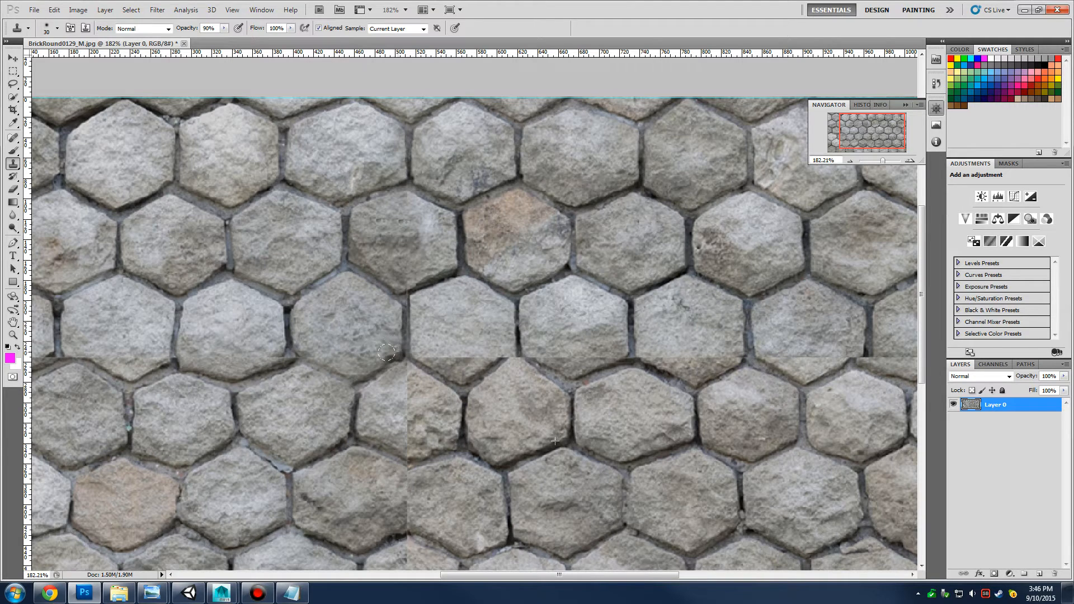
key("ctrl+z")
left_click_drag(408, 351, 352, 384)
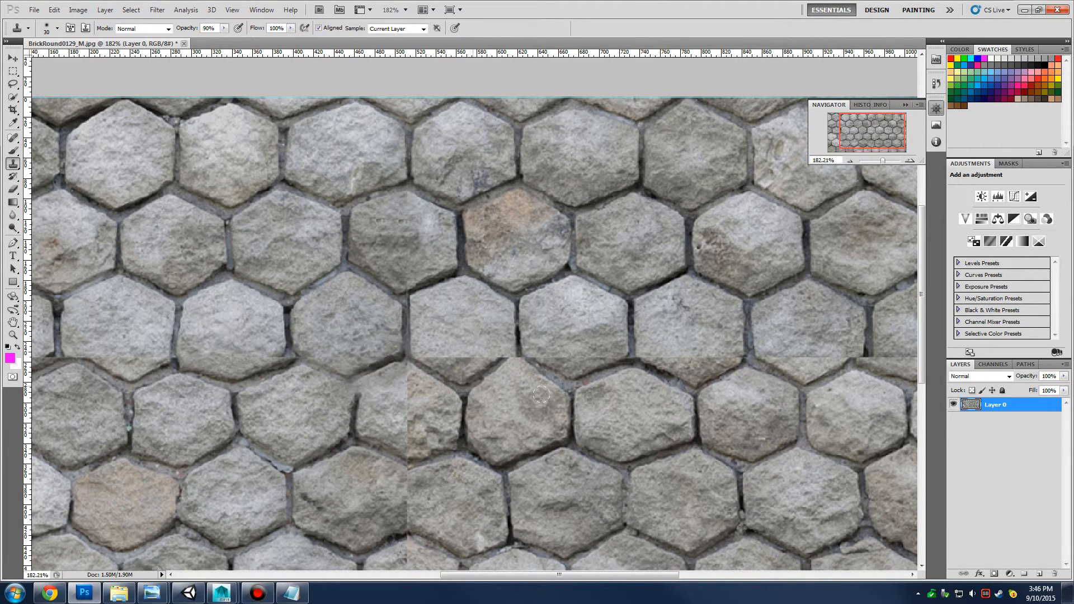
left_click(579, 435, "alt")
left_click_drag(344, 384, 347, 382)
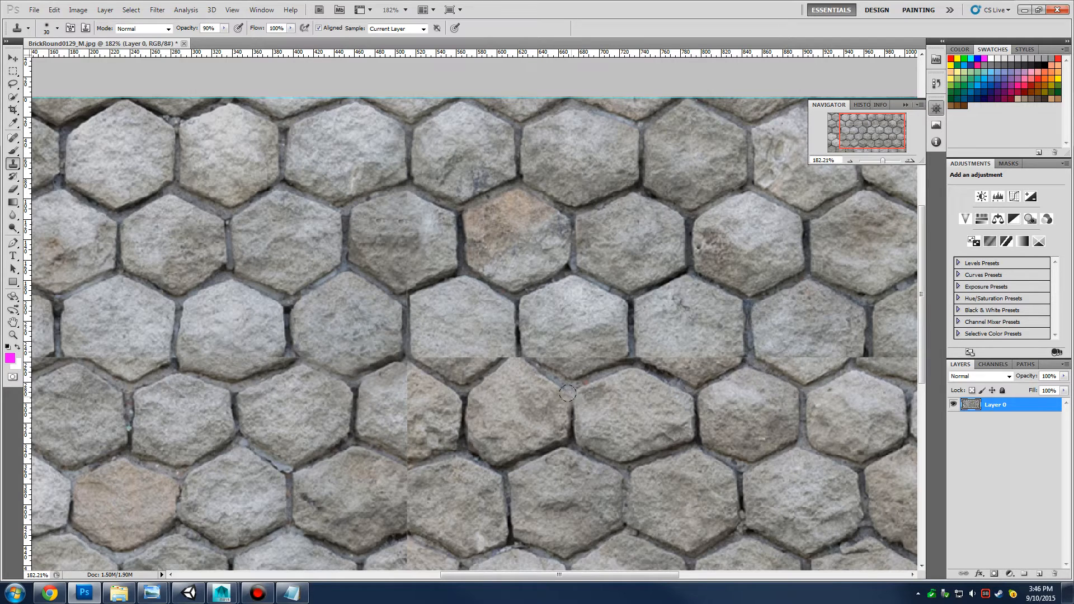
Clone clean texture over the horizontal seam across the lower part of the stone just right of the vertical seam
scroll(552, 393, "down", 1)
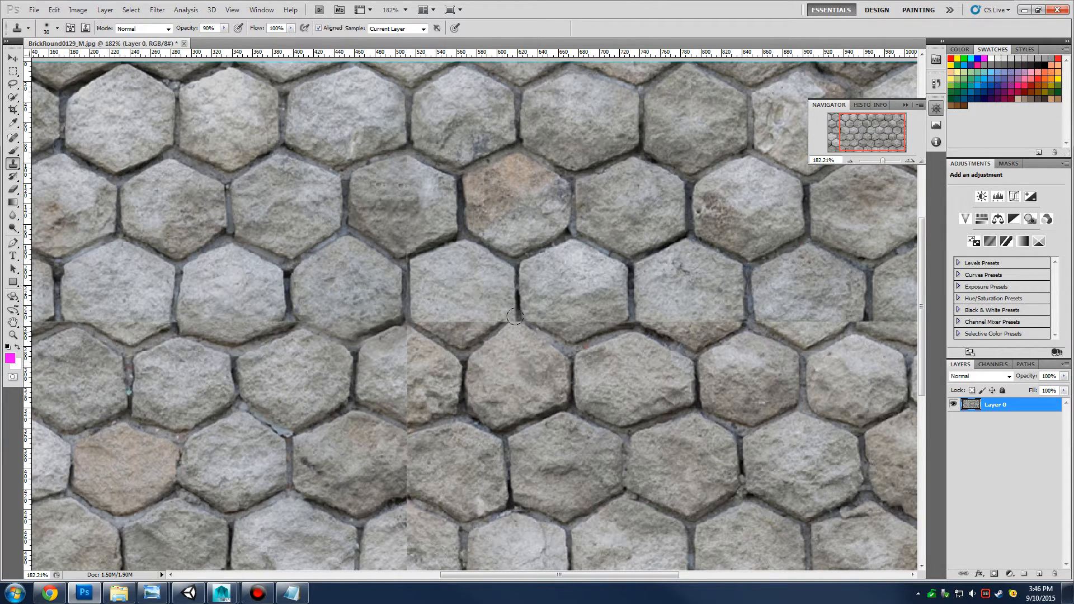
left_click(624, 318, "alt")
mouse_move(505, 311)
left_mouse_down()
mouse_move(518, 324)
mouse_move(492, 320)
mouse_move(457, 353)
left_mouse_up()
key("ctrl+z")
left_click(610, 508, "alt")
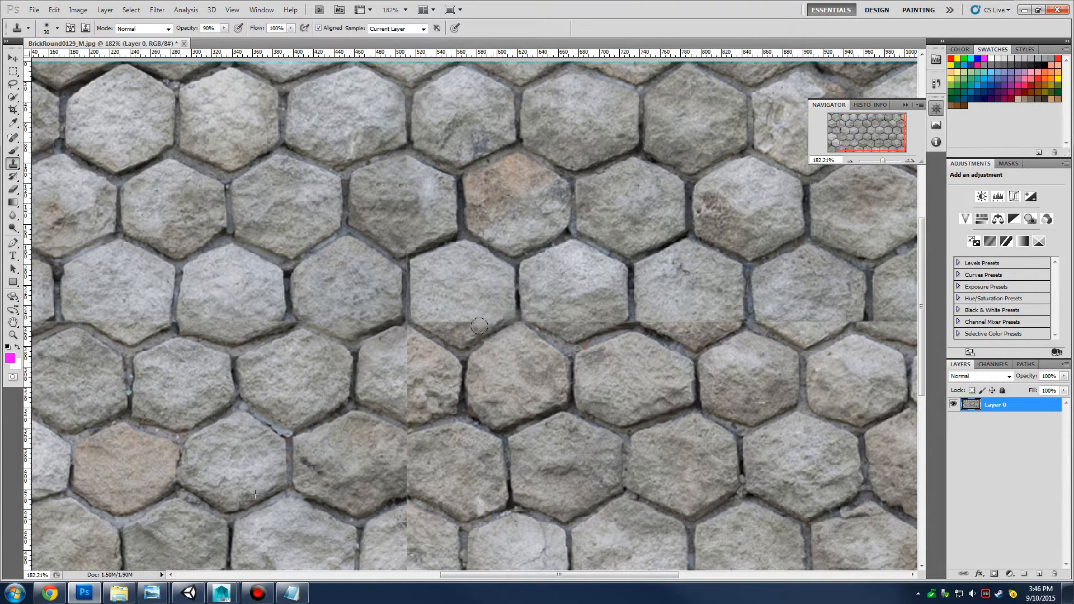
left_click_drag(463, 316, 455, 316)
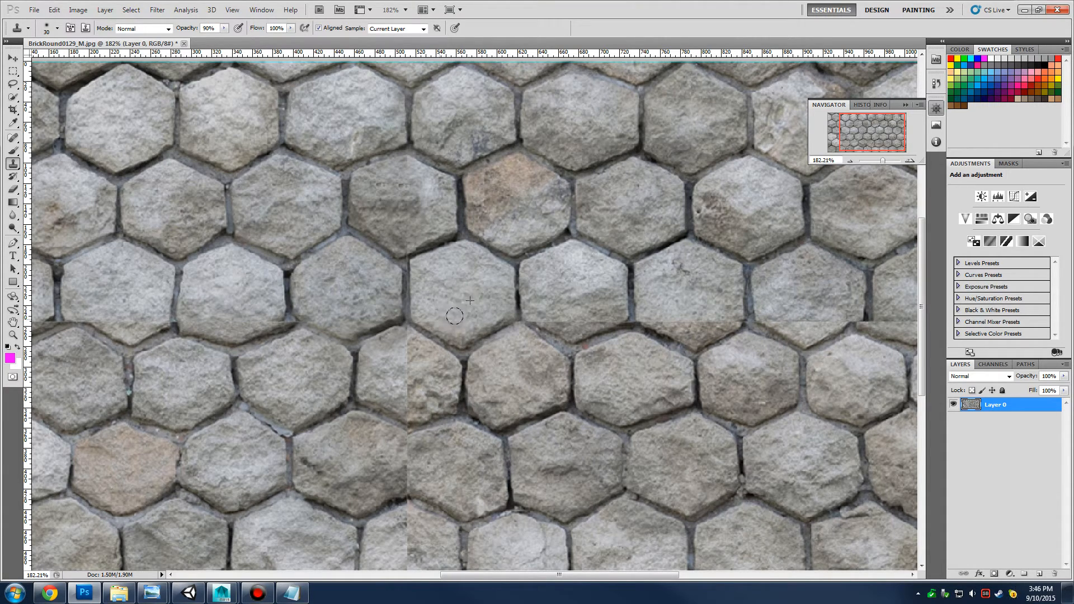
Clone over the vertical seam through the three lowest rows of stones, rebuilding the mortar joint where two stones meet
mouse_move(429, 371)
left_mouse_down()
mouse_move(397, 337)
mouse_move(405, 396)
left_mouse_up()
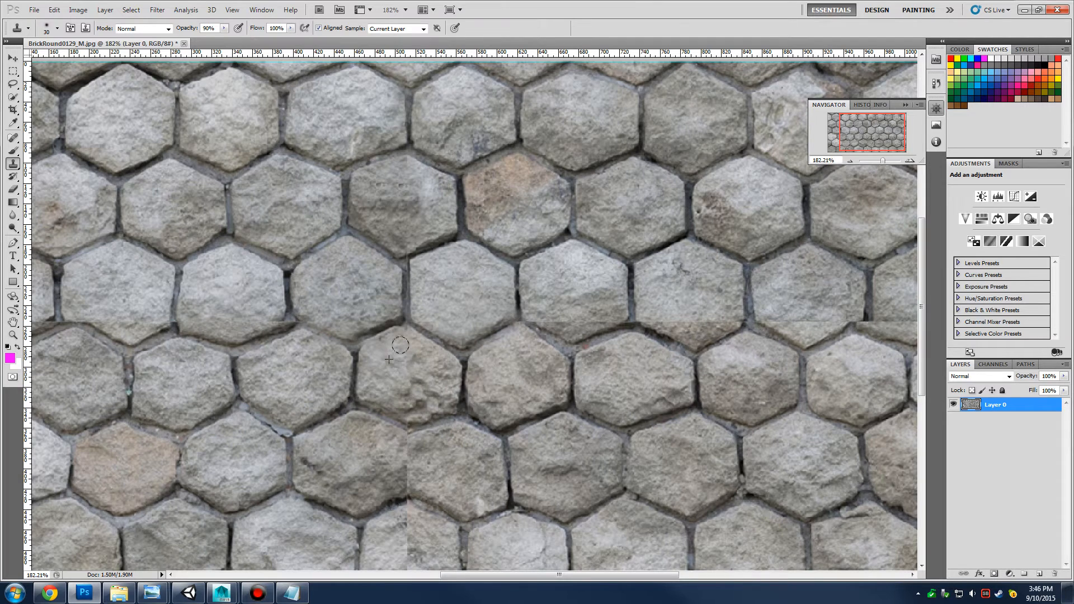
scroll(442, 353, "down", 3)
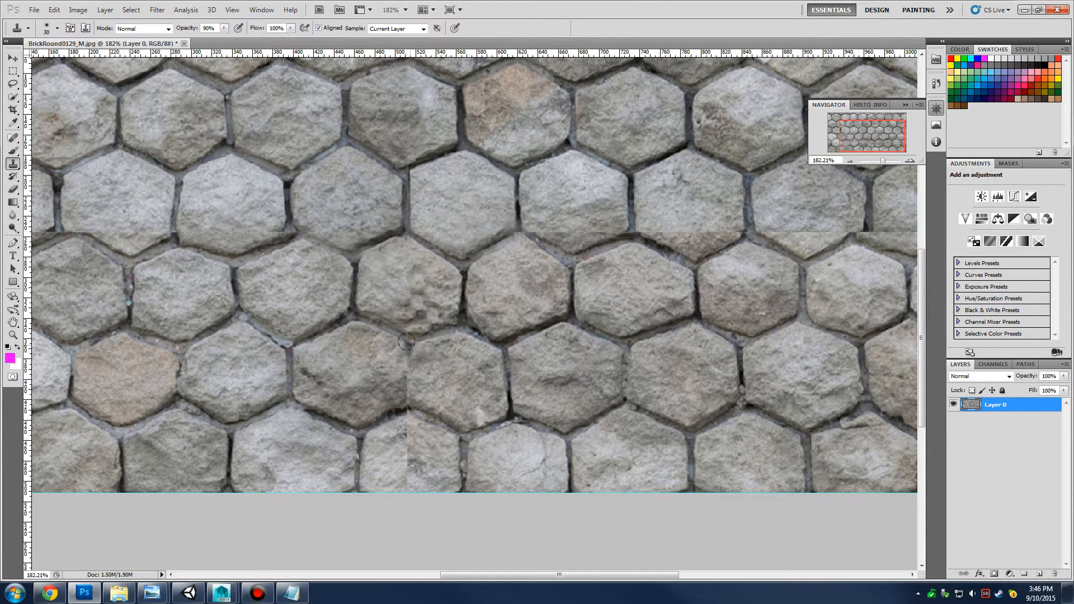
left_click_drag(406, 343, 404, 379)
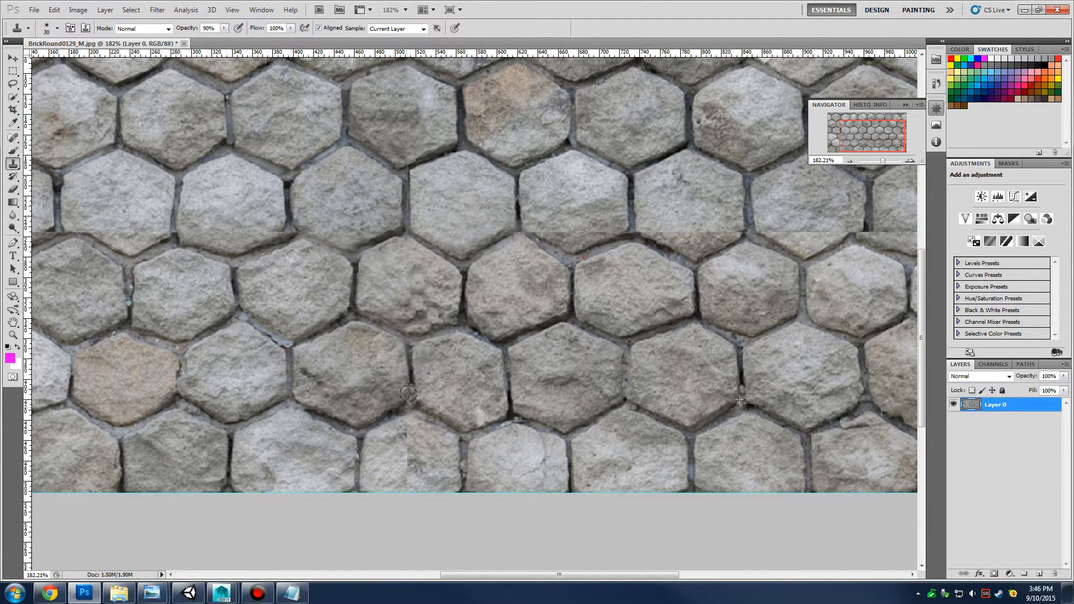
scroll(500, 309, "down", 2)
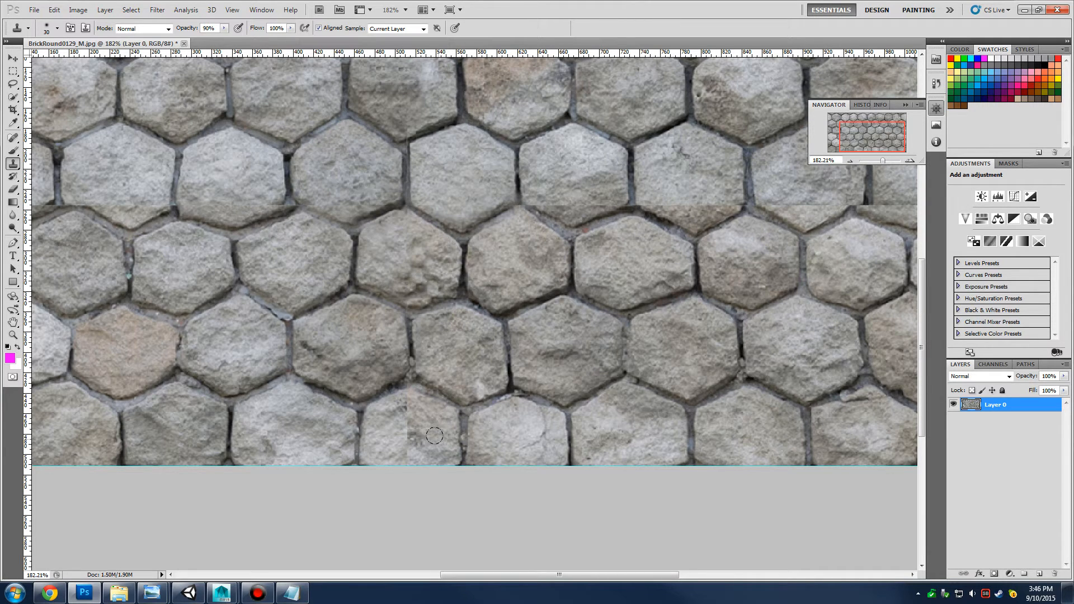
left_click_drag(403, 409, 409, 426)
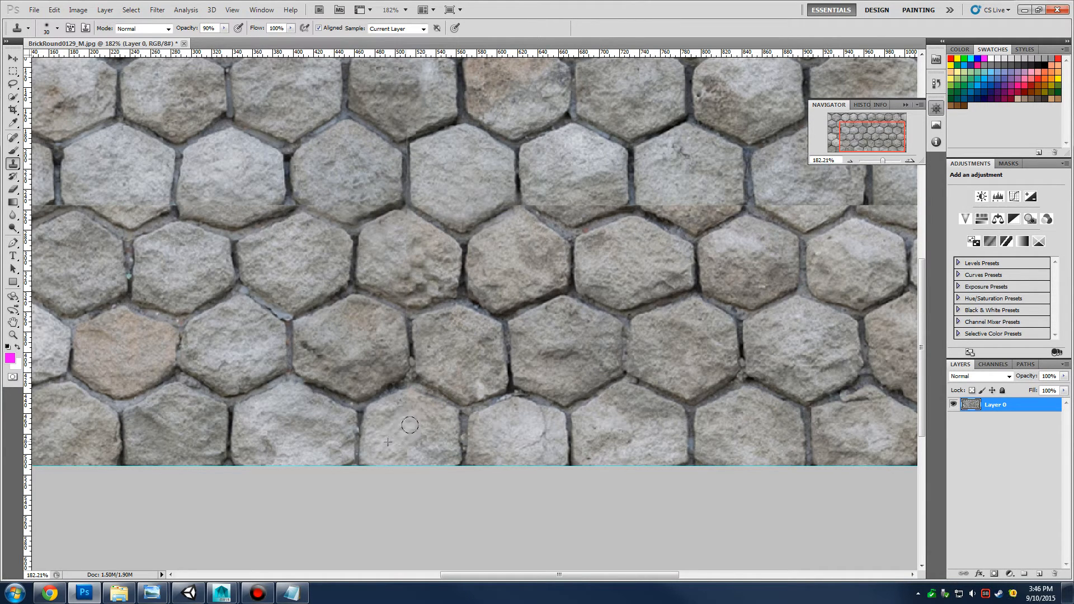
Clone away the horizontal seam at the base of the third stone to the right of the removed vertical seam, using a size 15 brush
scroll(441, 432, "up", 10)
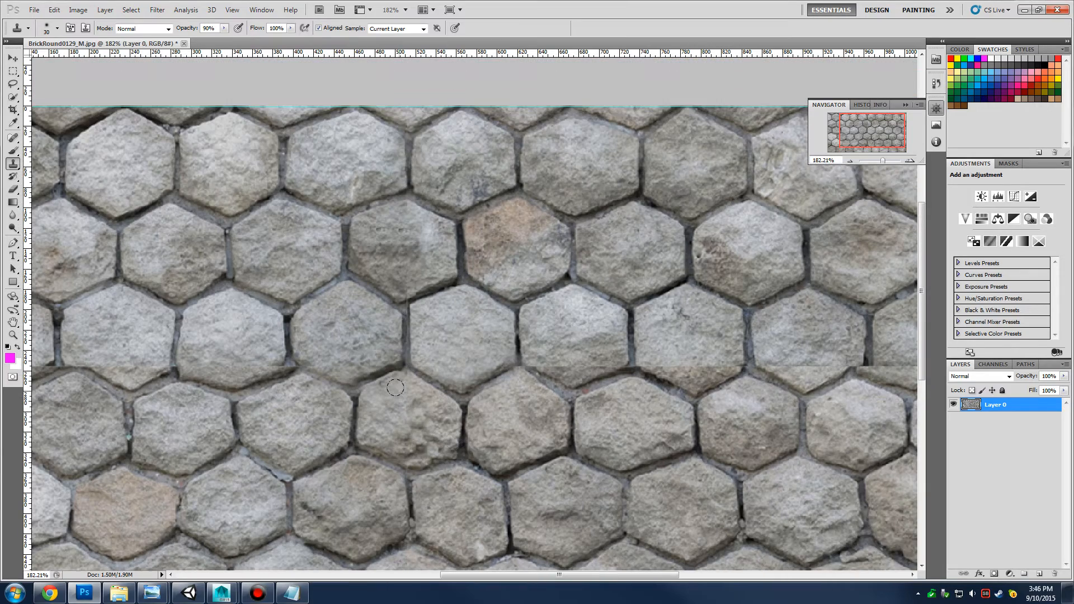
scroll(555, 297, "down", 3)
mouse_move(880, 126)
left_mouse_down()
mouse_move(858, 130)
mouse_move(897, 124)
left_mouse_up()
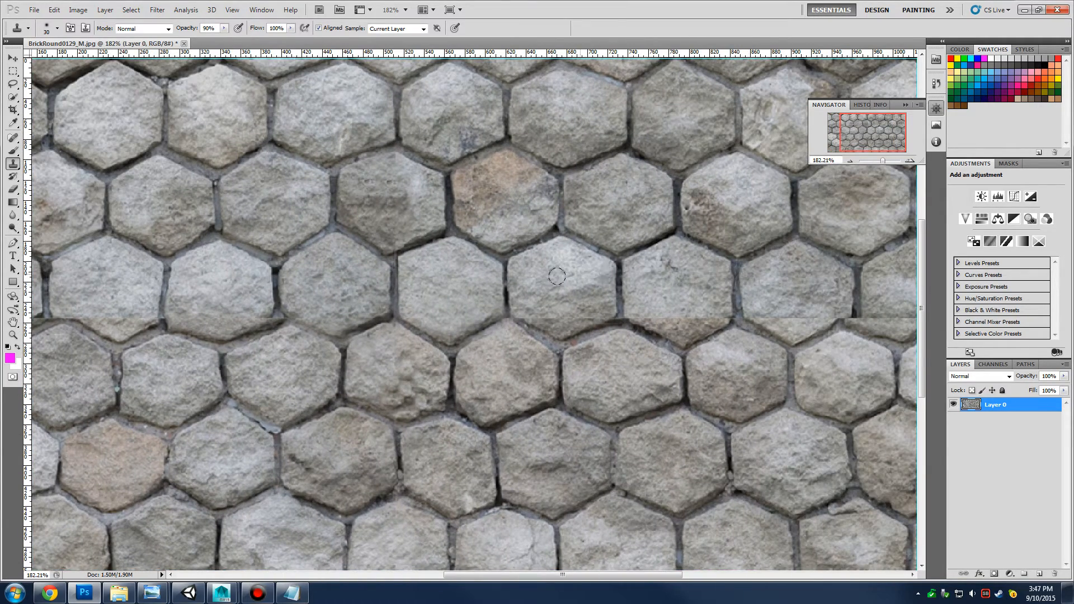
scroll(532, 282, "down", 8)
scroll(493, 302, "up", 9)
scroll(492, 303, "up", 3)
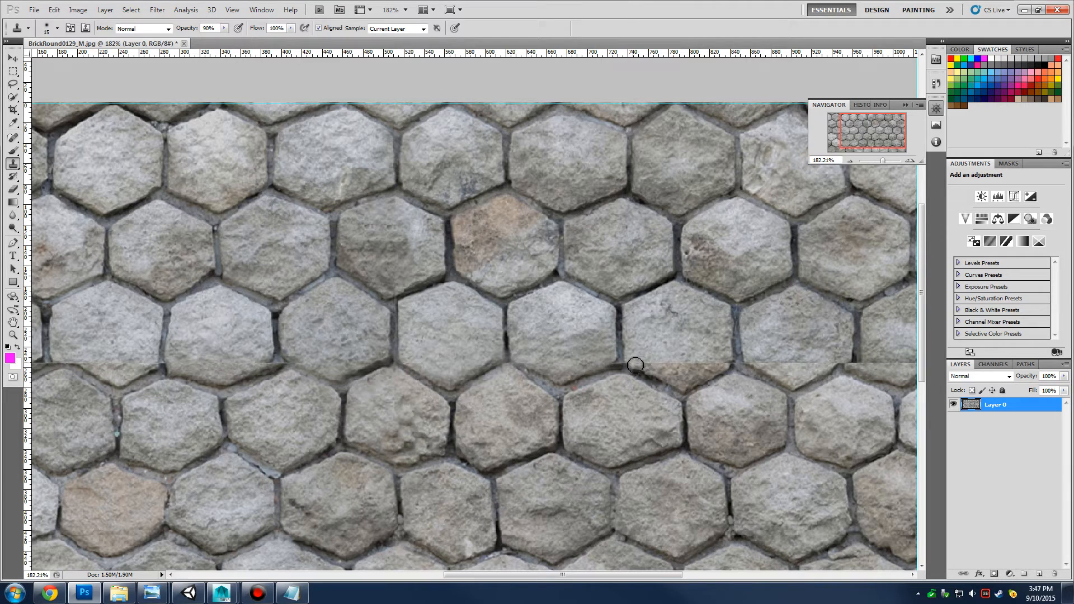
left_click_drag(635, 364, 714, 363)
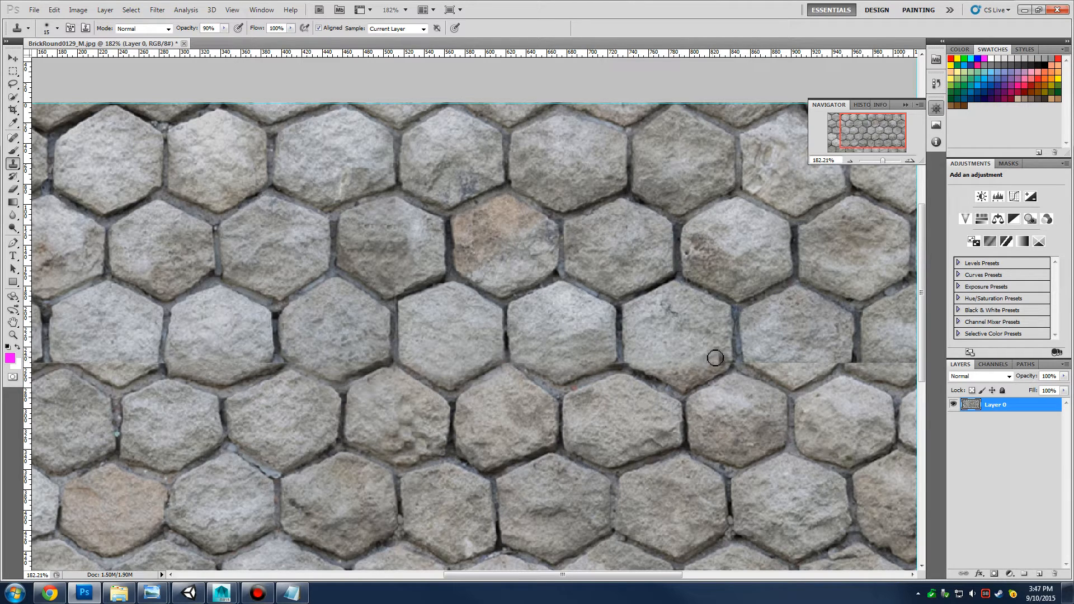
key("ctrl+alt+z")
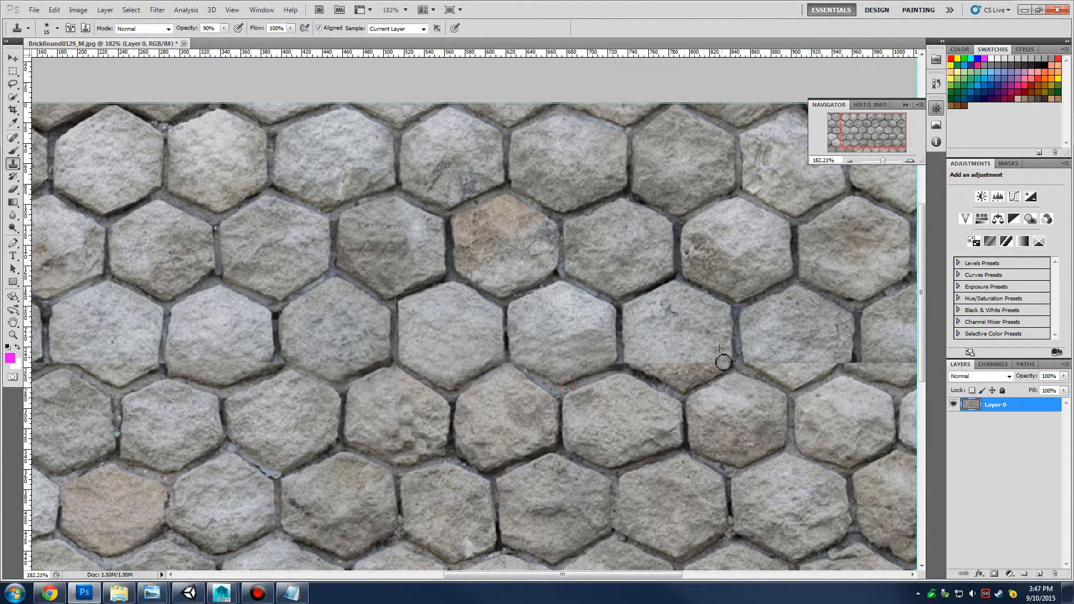
left_click_drag(723, 361, 661, 364)
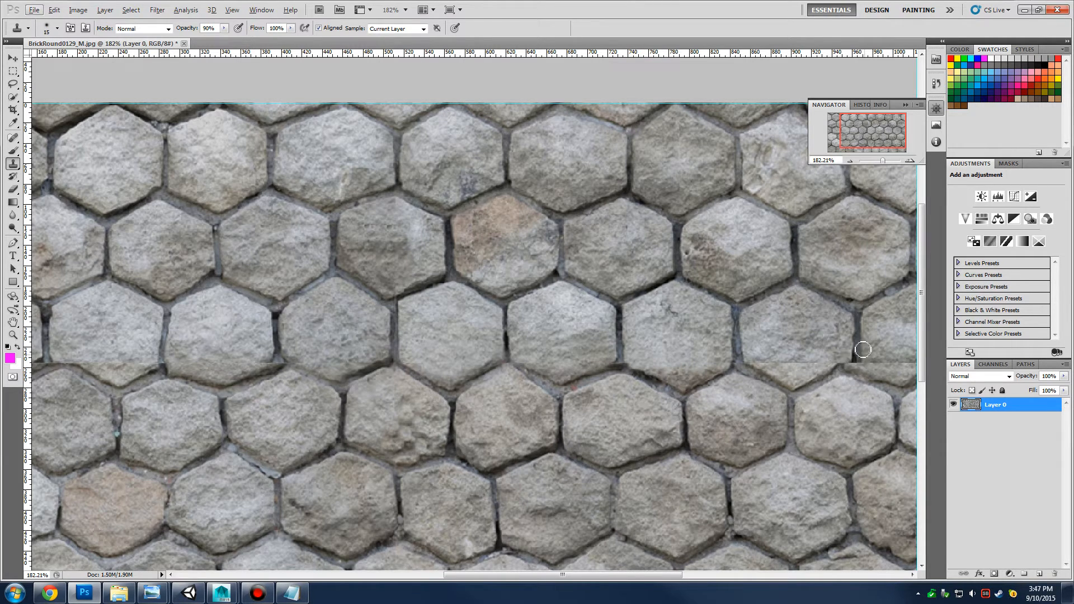
Enlarge the clone brush to 40 and paint over the horizontal seam across the last stones near the texture's right edge
left_click_drag(595, 572, 623, 573)
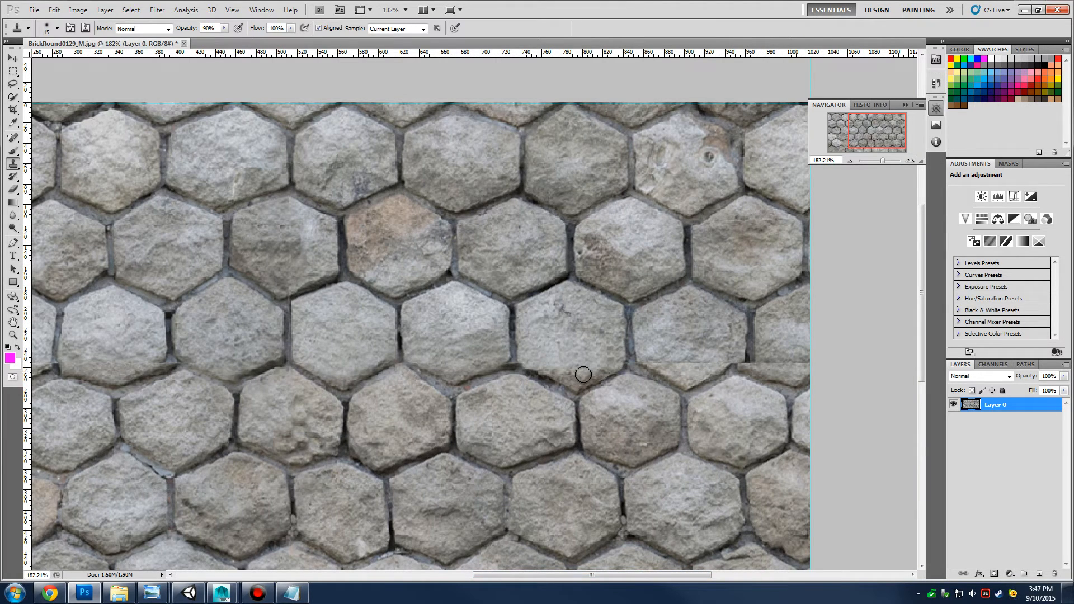
key("bracketright")
key("bracketright")
key("bracketright")
left_click(512, 368, "alt")
mouse_move(724, 373)
left_mouse_down()
mouse_move(738, 361)
mouse_move(722, 365)
mouse_move(762, 376)
left_mouse_up()
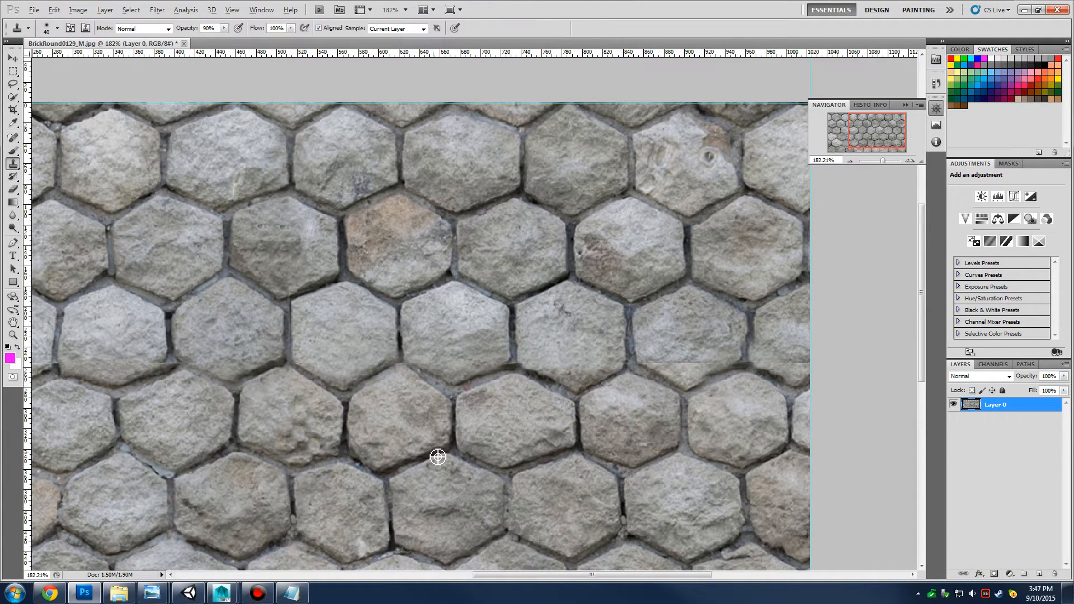
mouse_move(668, 359)
left_mouse_down()
mouse_move(744, 358)
mouse_move(702, 374)
mouse_move(759, 363)
mouse_move(678, 351)
left_mouse_up()
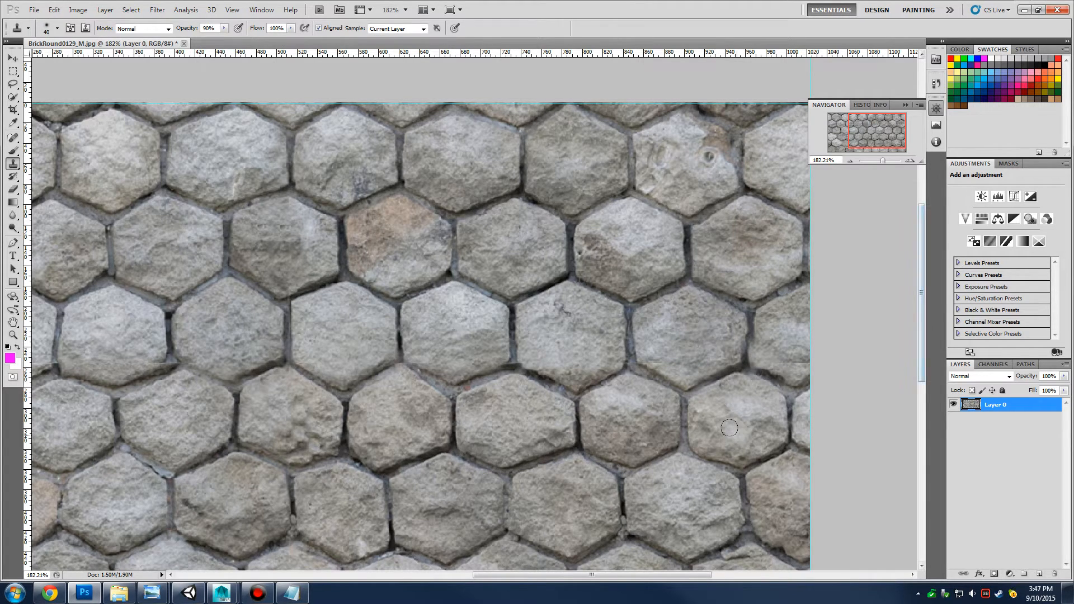
Clone over the horizontal seam along the bottom of the small stone near the texture's left edge with a size 15 brush
scroll(608, 434, "down", 2)
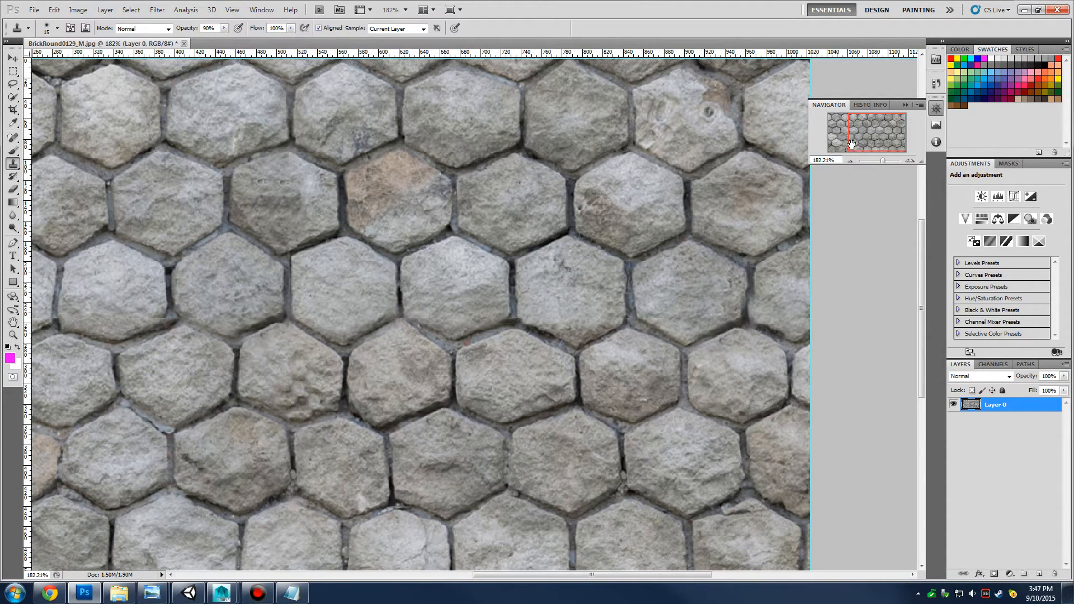
left_click_drag(851, 144, 833, 132)
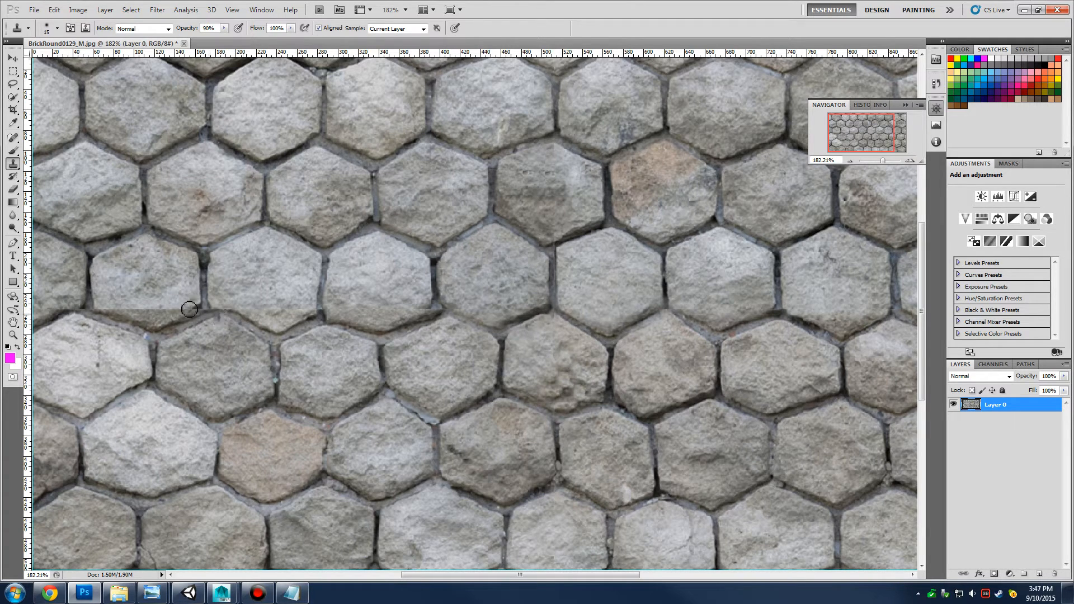
left_click(234, 321, "alt")
left_click(205, 310)
left_click_drag(224, 315, 227, 315)
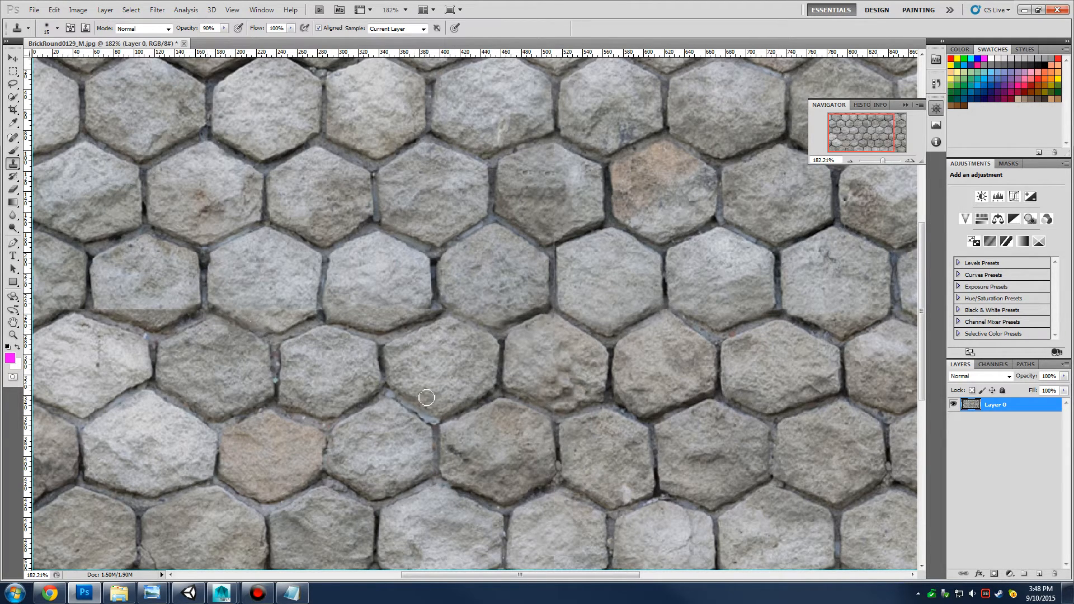
left_click(184, 295, "alt")
mouse_move(186, 308)
left_mouse_down()
mouse_move(110, 311)
mouse_move(152, 318)
left_mouse_up()
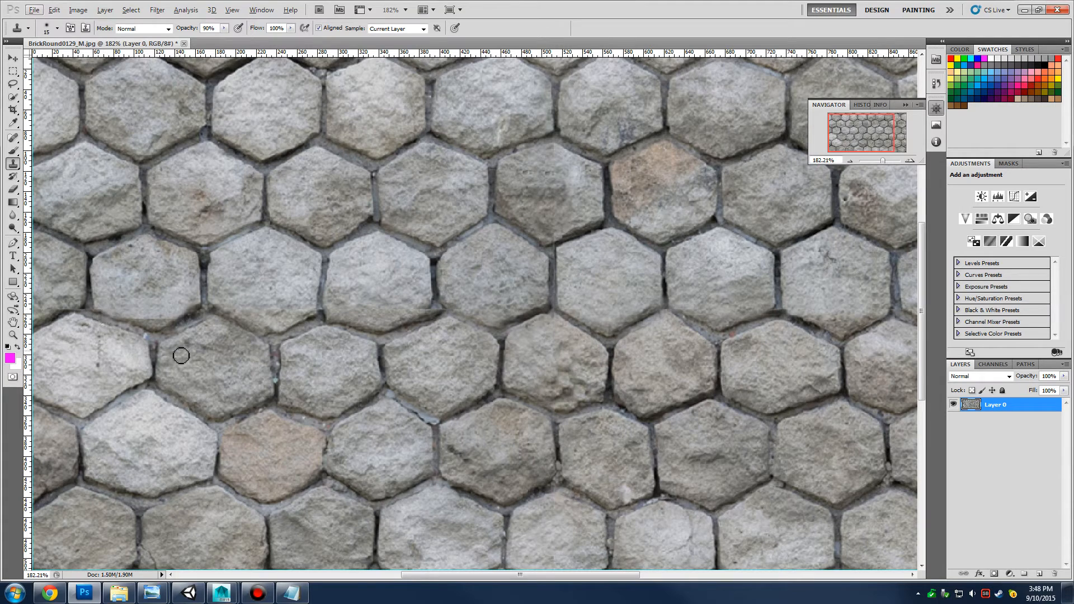
Clone mortar along the upper edge of the large pale stone at the texture's left edge, covering the seam and bluish spot
left_click_drag(423, 574, 407, 572)
key("alt")
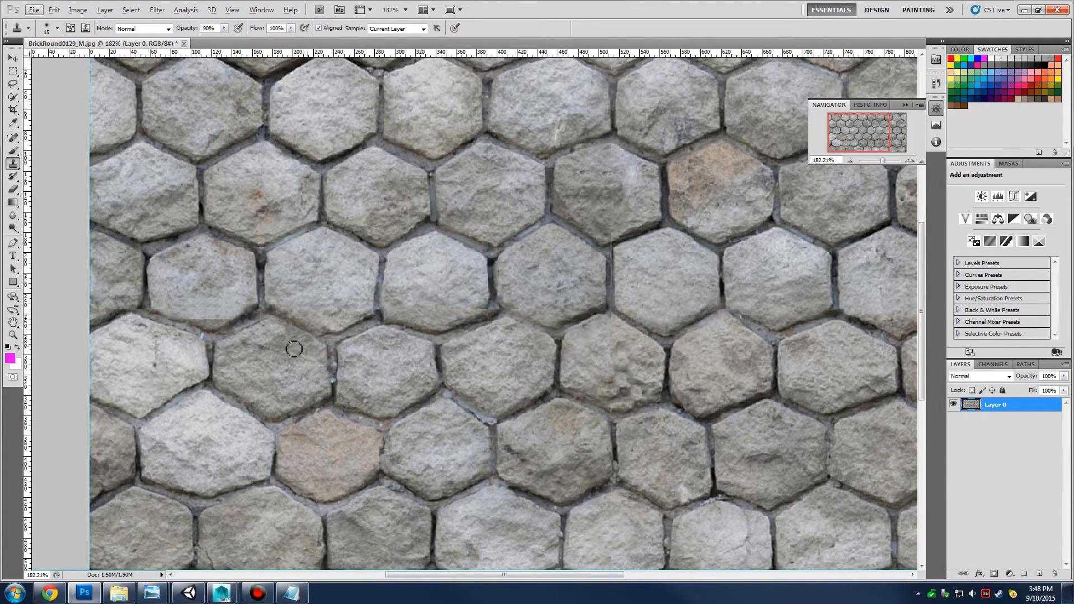
key("alt")
mouse_move(141, 309)
left_mouse_down()
mouse_move(108, 321)
mouse_move(142, 308)
mouse_move(212, 337)
left_mouse_up()
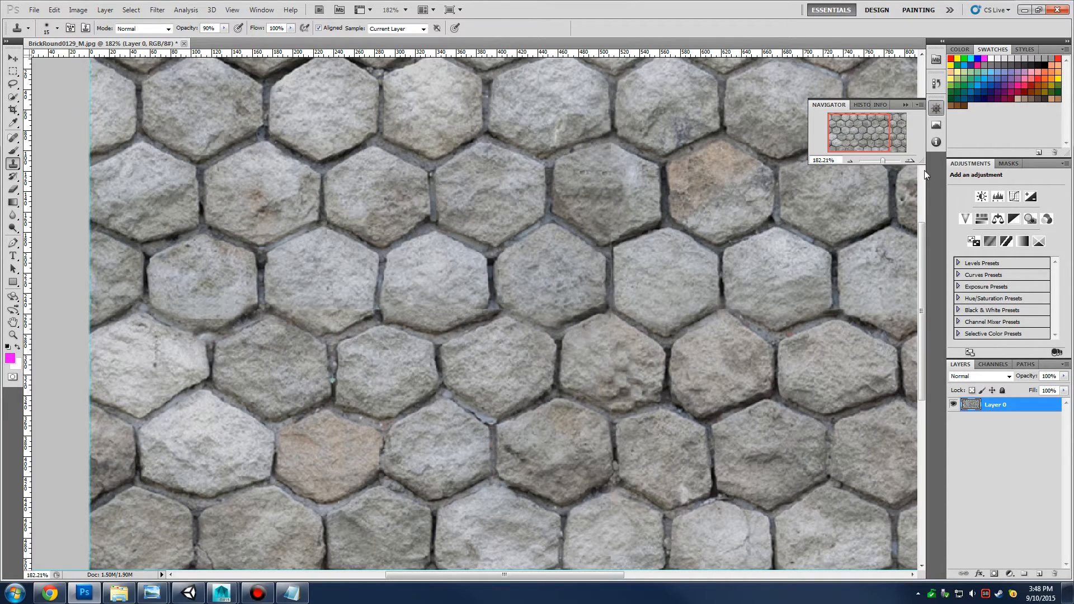
Create a new blank document 2048 pixels wide and 2048 pixels high
left_click_drag(884, 160, 877, 162)
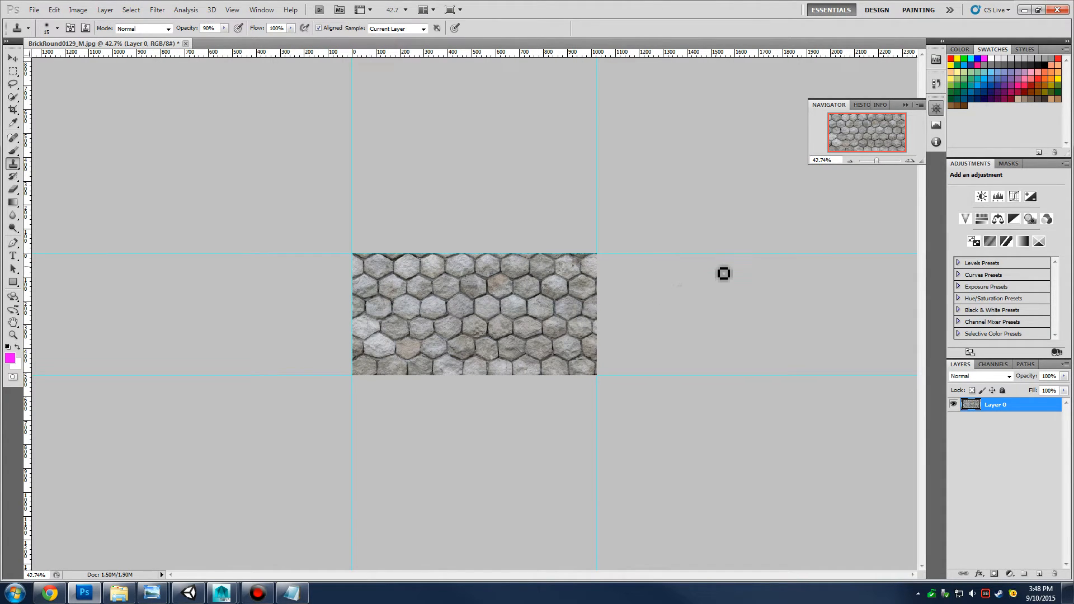
left_click_drag(877, 160, 879, 160)
left_click(34, 10)
left_click(43, 21)
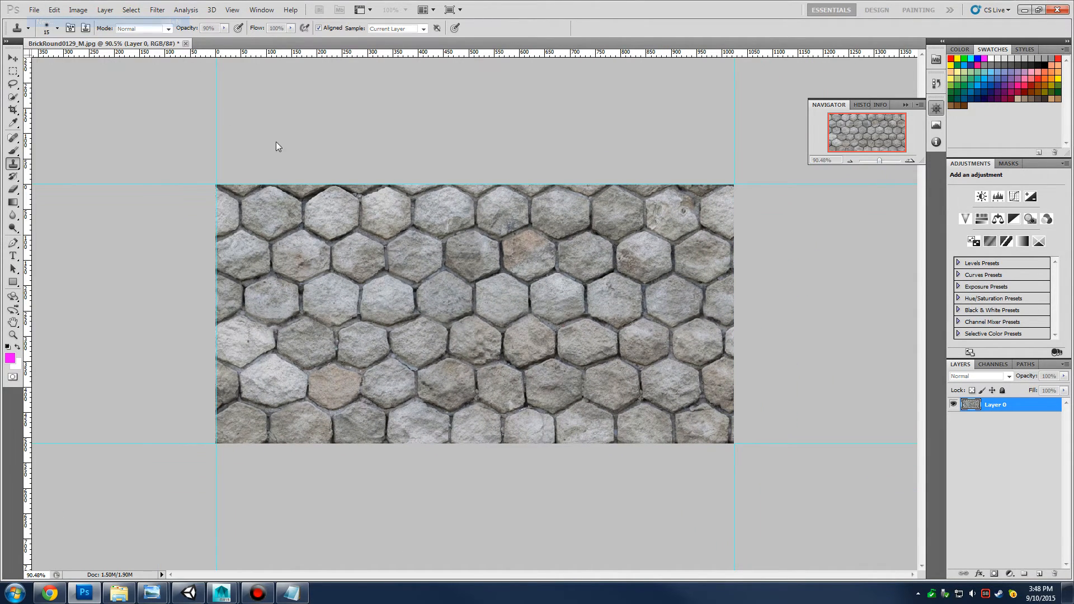
key("Tab")
type("20")
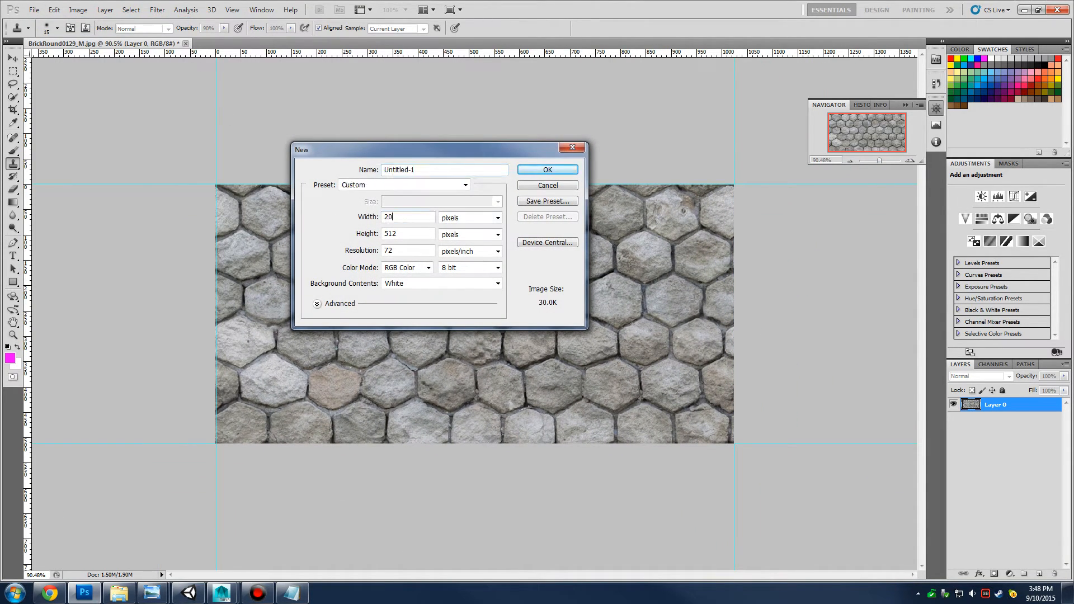
type("48")
key("Tab")
type("2048")
key("Return")
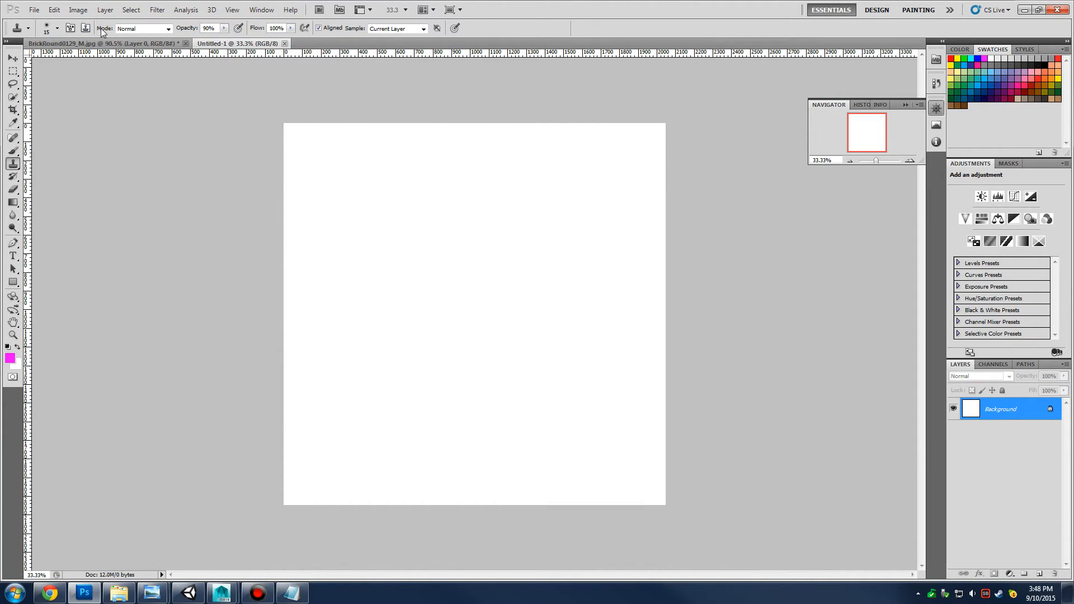
Copy the whole brick texture and paste it into the new 2048 x 2048 document
left_click(107, 43)
key("ctrl+a")
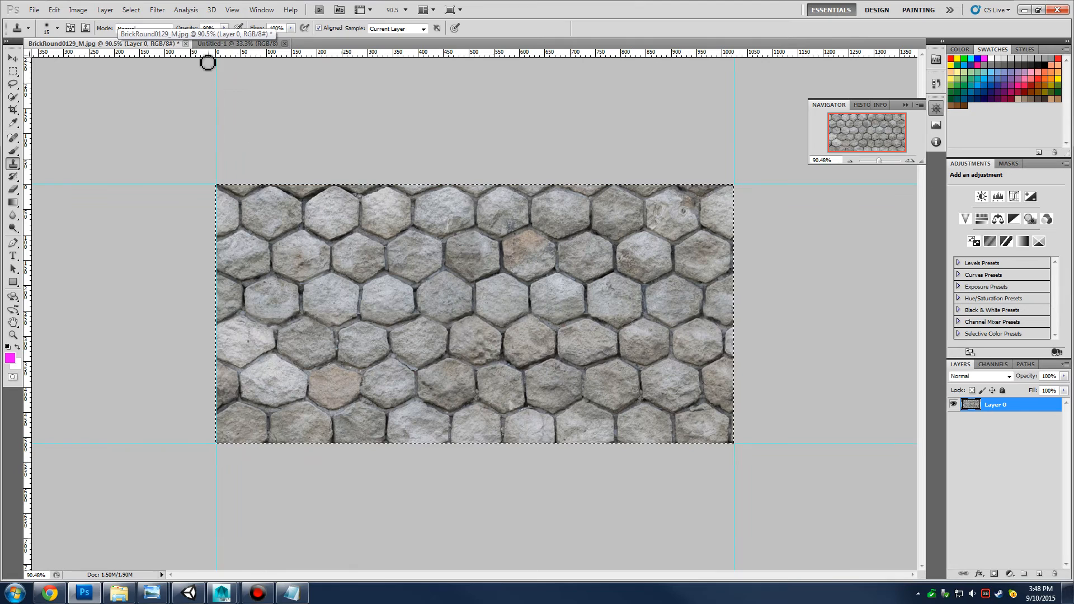
left_click(134, 10)
left_click(137, 21)
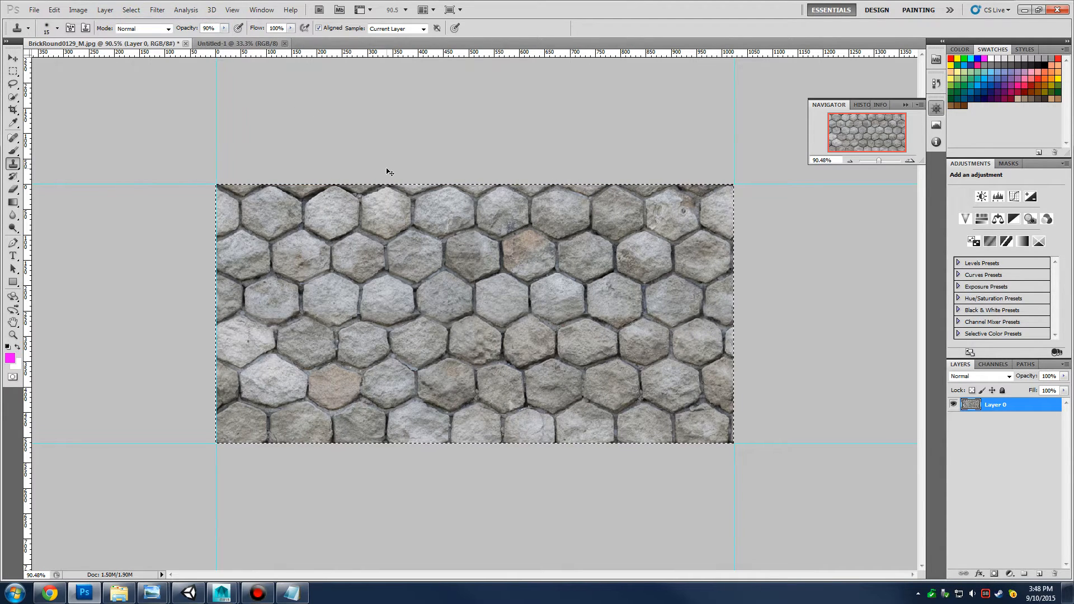
left_click(269, 43)
key("ctrl+v")
key("v")
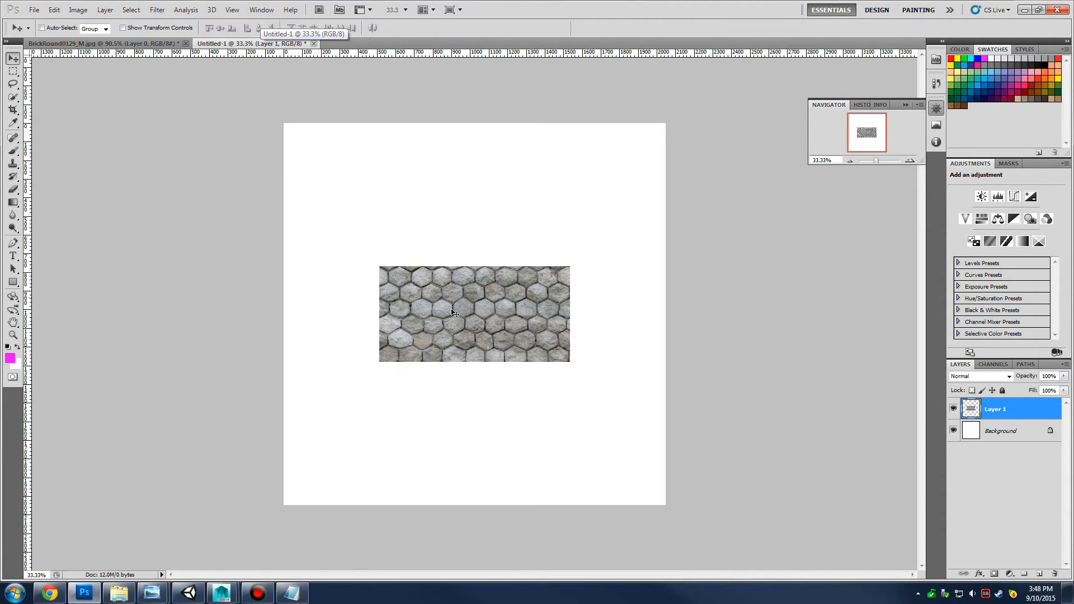
Paste four more copies of the stone texture and tile them edge to edge starting from the document's upper-left corner
left_click_drag(453, 315, 393, 225)
key("ctrl+v")
left_click_drag(488, 315, 567, 251)
key("ctrl+v")
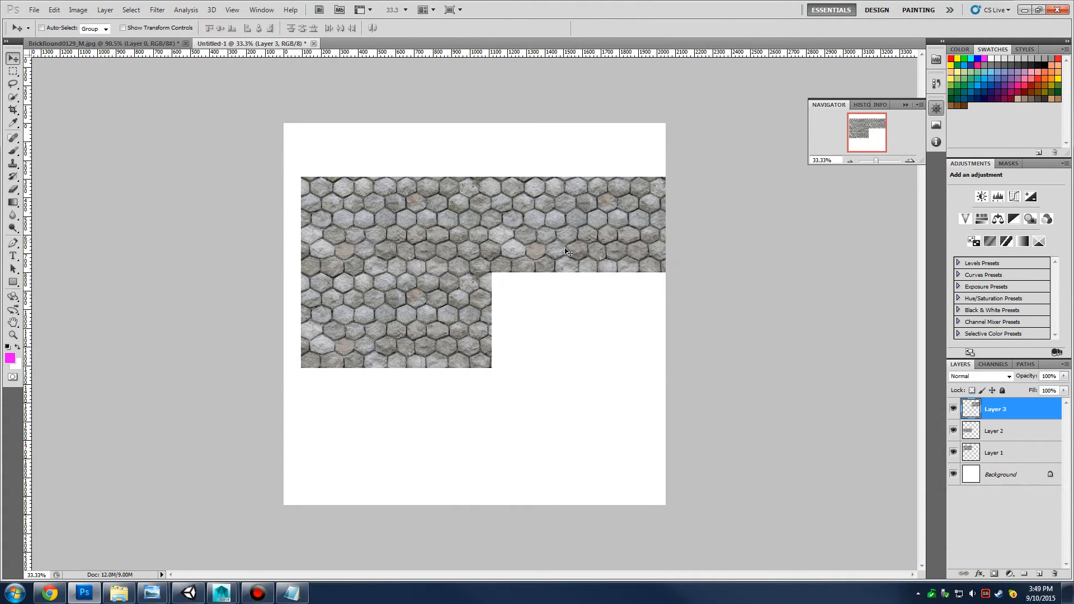
key("ctrl+v")
left_click_drag(460, 296, 523, 219)
left_click(986, 474, "shift")
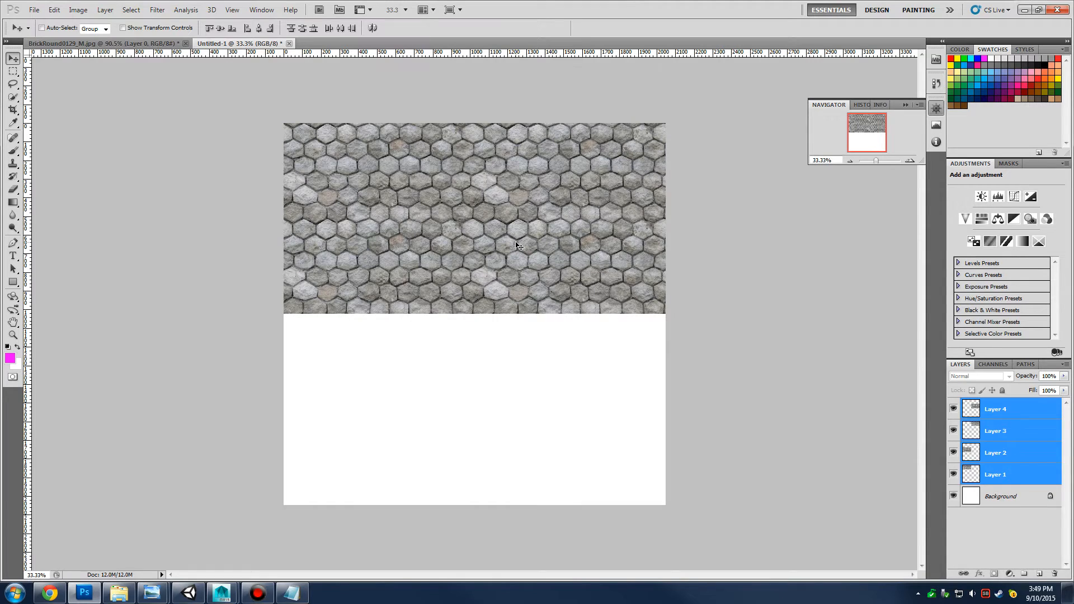
key("ctrl+v")
left_click_drag(539, 314, 444, 363)
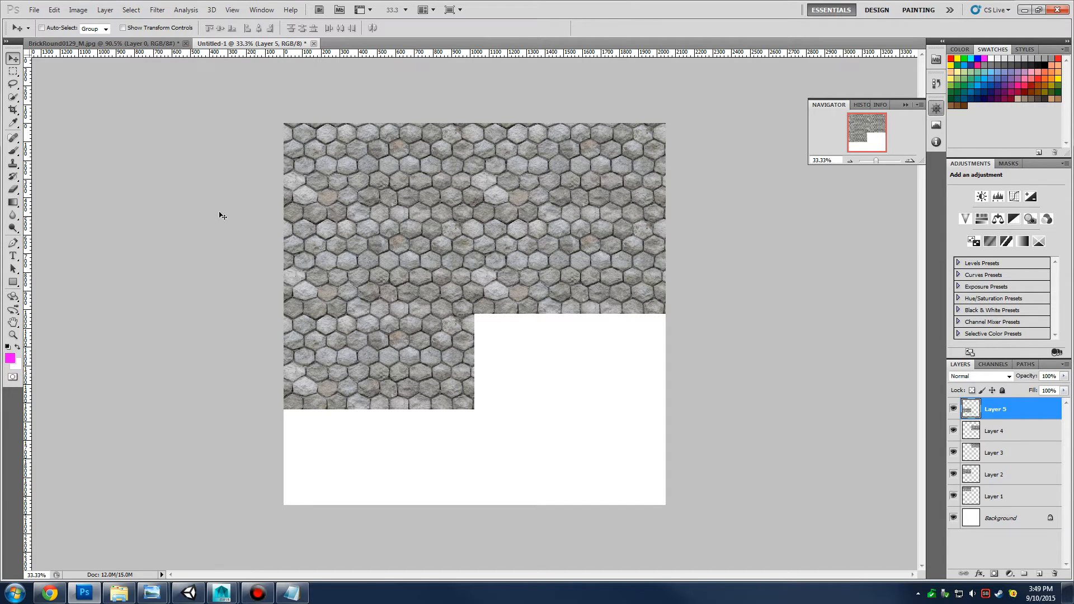
Close the 2048 x 2048 tiling test document without saving and deselect the original texture
left_click(313, 43)
left_click(541, 217)
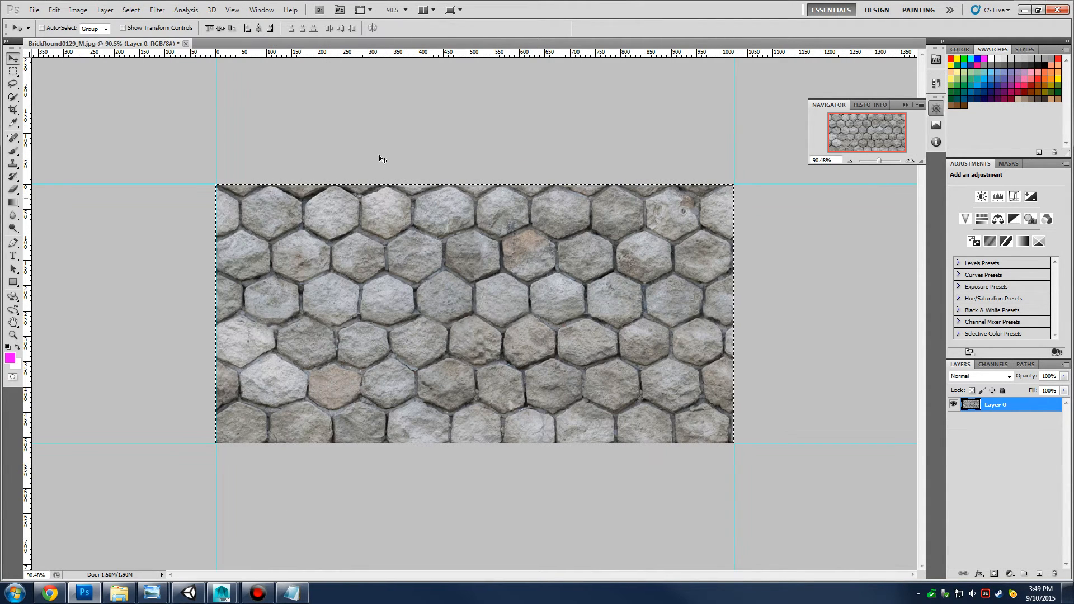
key("ctrl+d")
Check the texture's pixel dimensions in Image Size without changing them
left_click(77, 10)
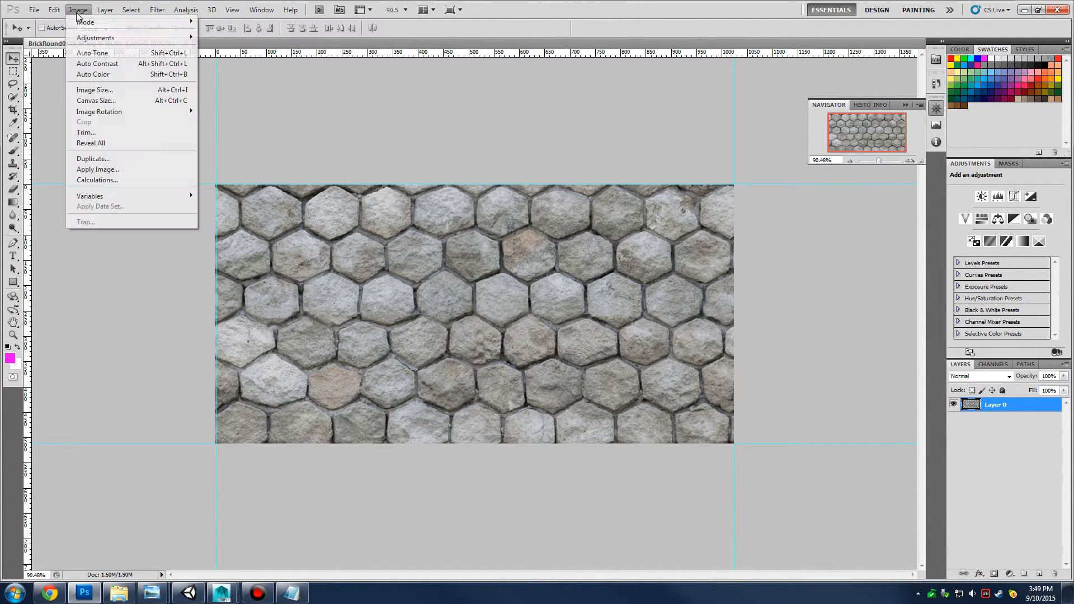
left_click(123, 89)
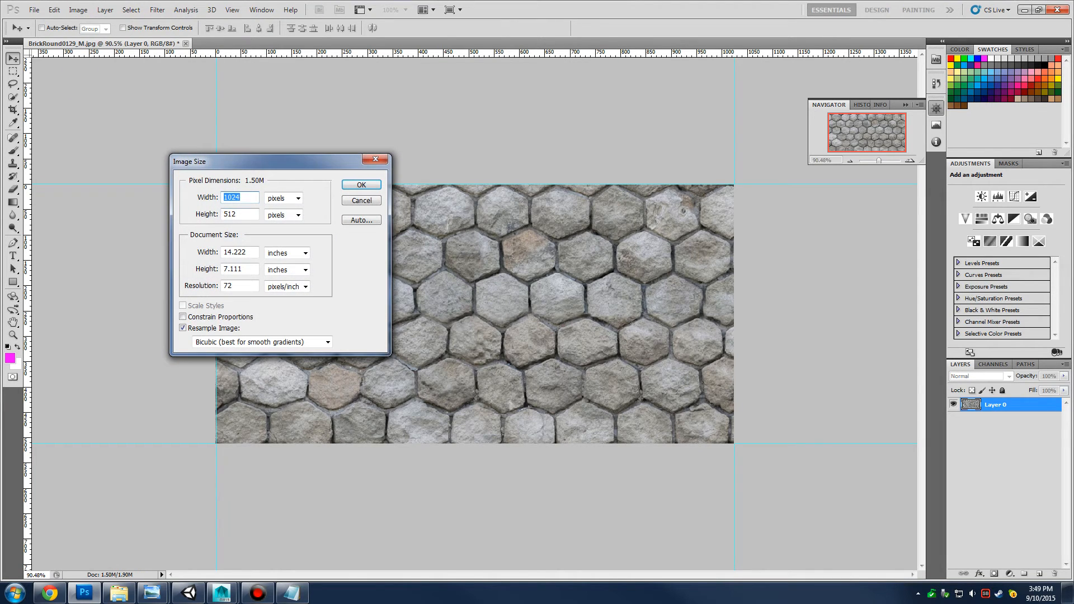
left_click(356, 203)
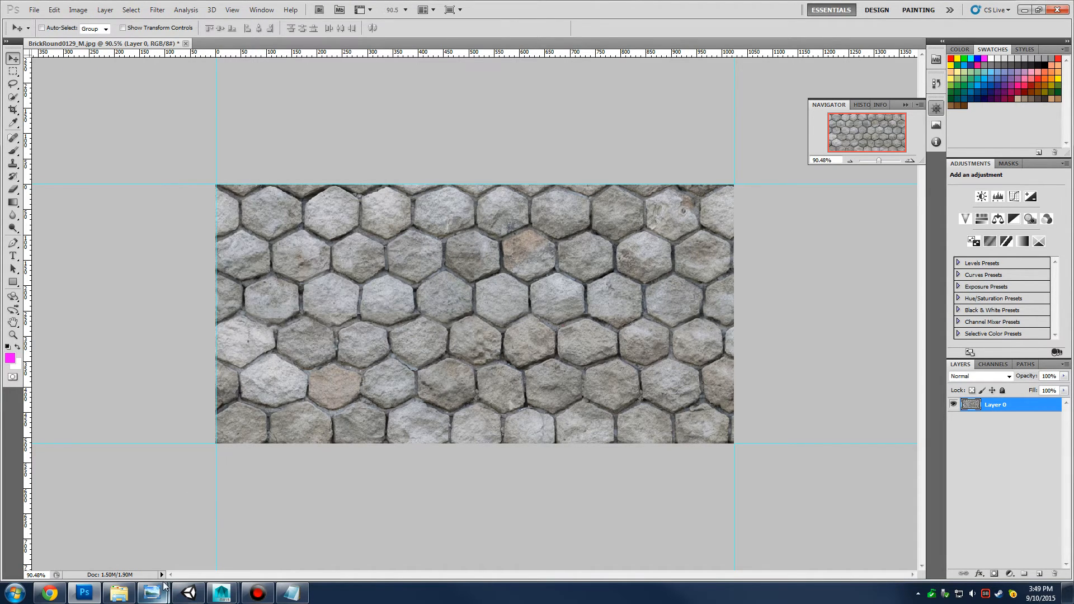
Switch to Windows Photo Viewer to view the Trojan_Assets_Blackout sheet, and close the concrete wall photo
mouse_move(167, 592)
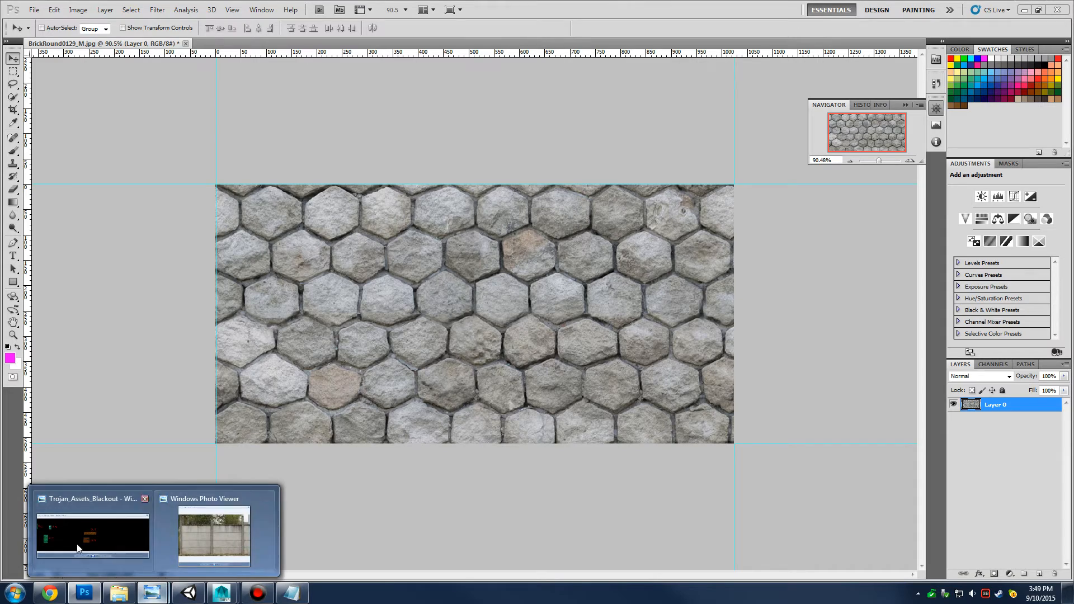
left_click(119, 541)
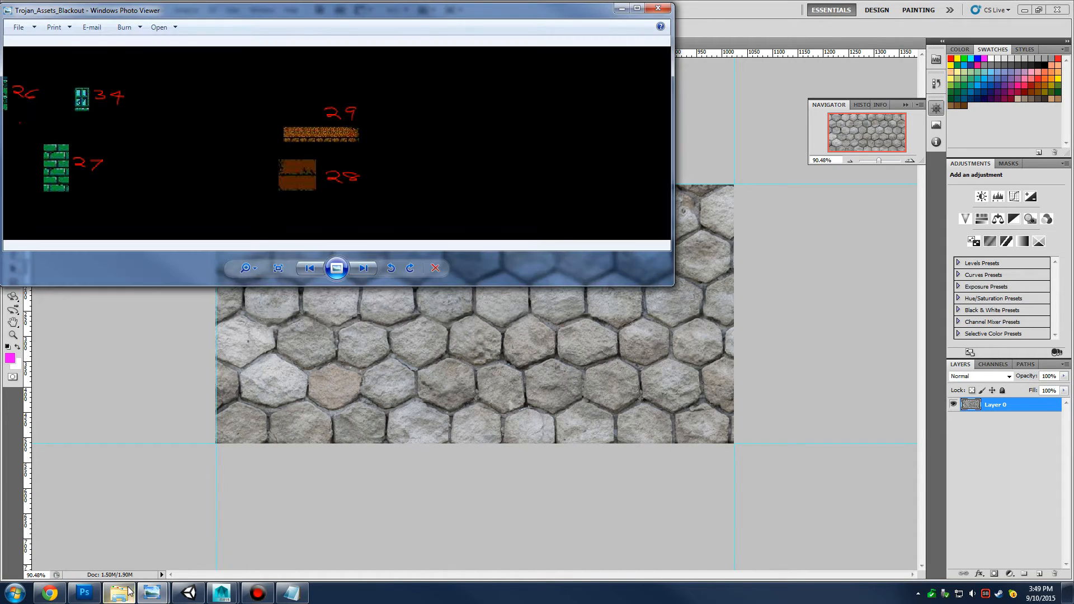
mouse_move(152, 592)
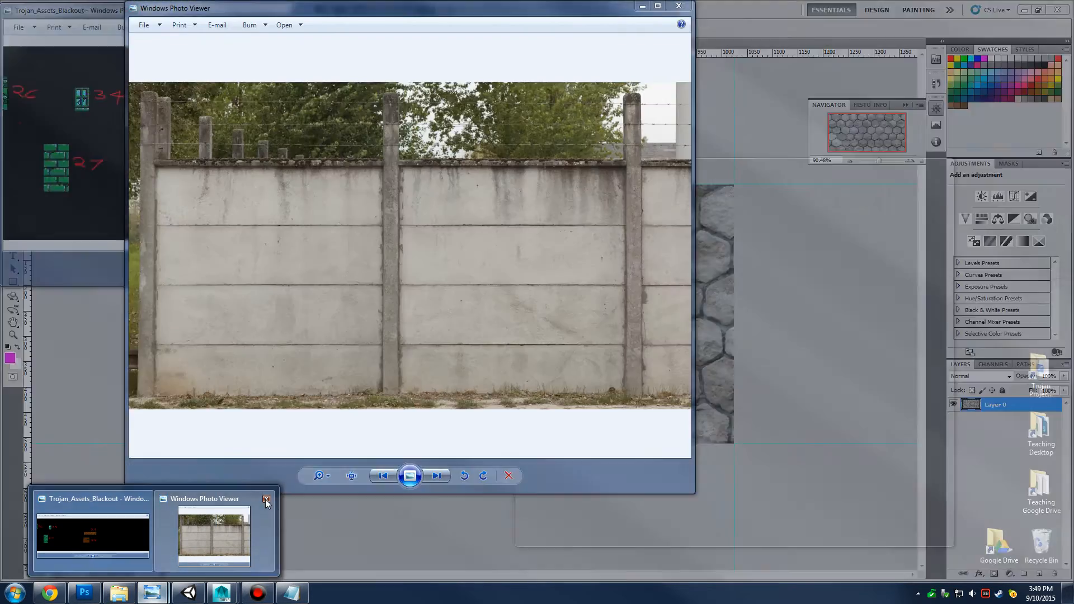
left_click(266, 499)
Examine the street ground in the Level1 image from the project's Reference folder, and close the reference windows
left_click(118, 595)
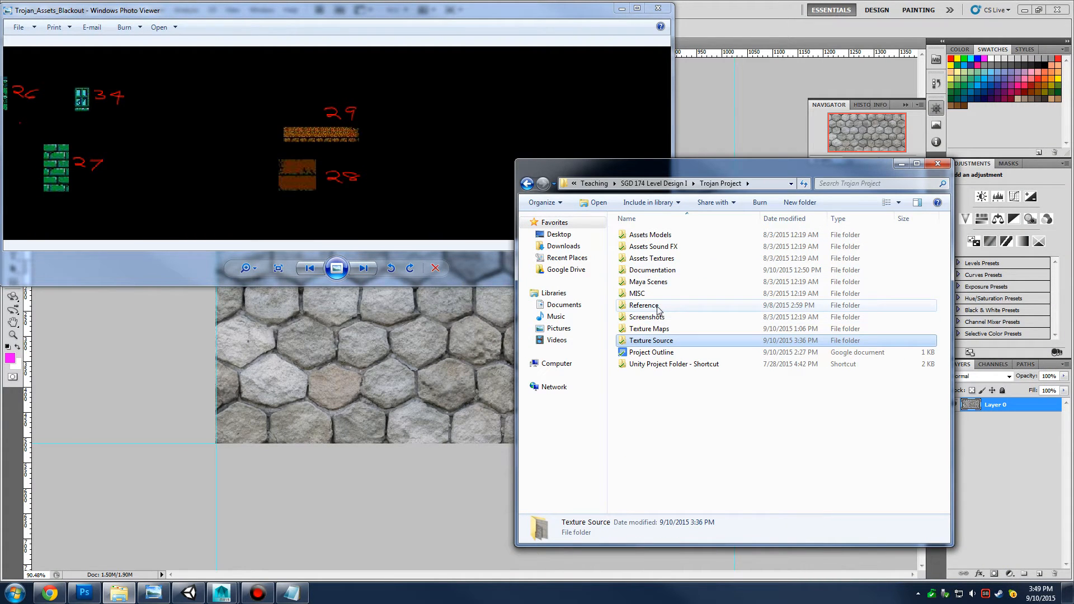
double_click(648, 305)
left_click(845, 242)
double_click(845, 242)
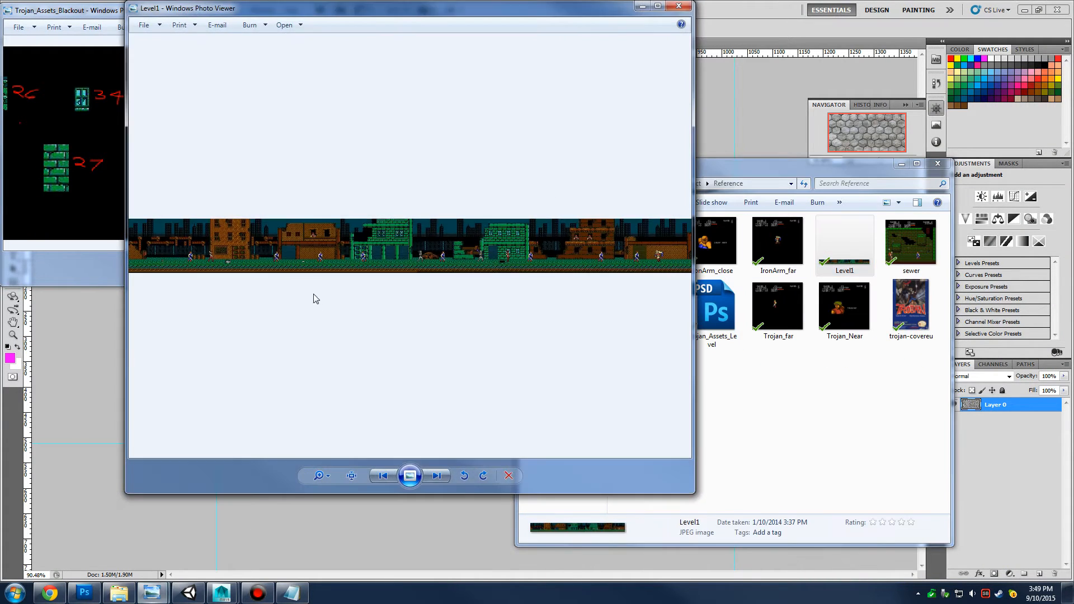
scroll(324, 302, "up", 4)
left_click_drag(343, 321, 591, 323)
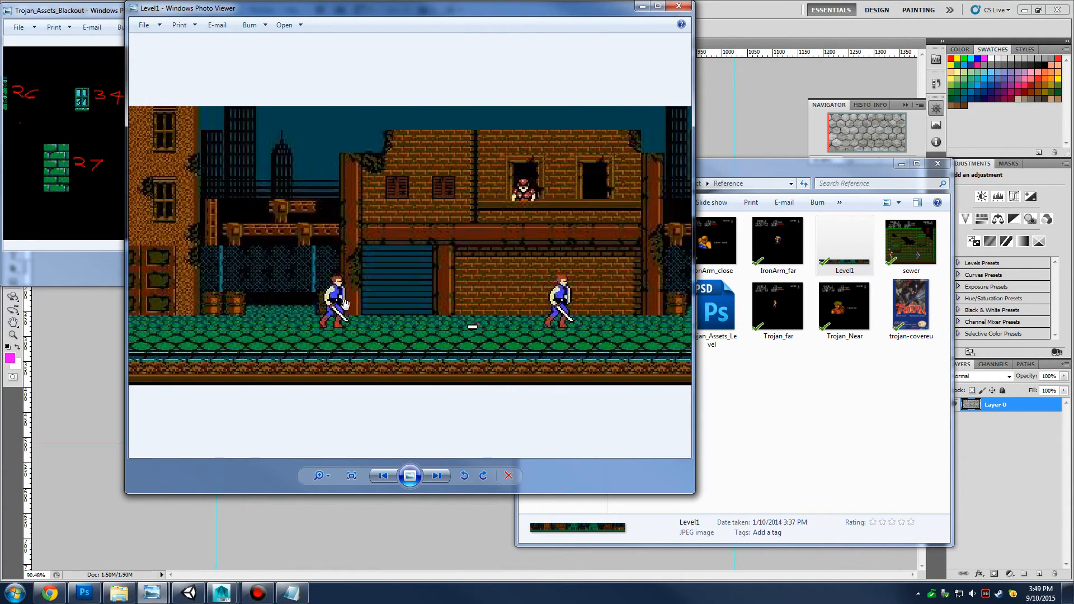
left_click_drag(195, 319, 683, 314)
left_click(679, 7)
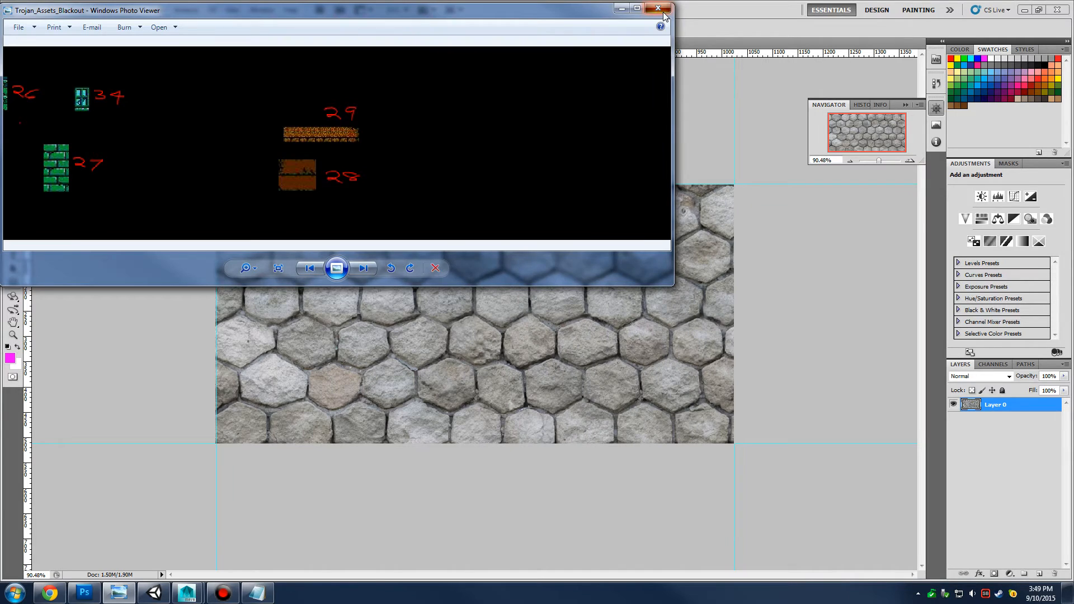
left_click(663, 11)
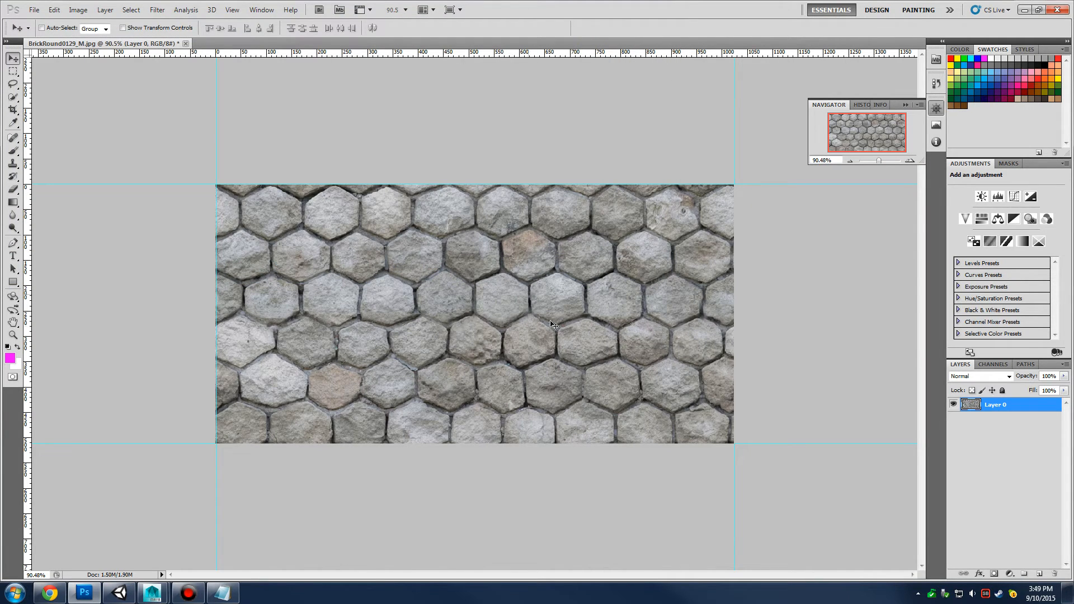
Save a PNG copy of the texture as hex_brick_1024x512 in the Texture Source folder
left_click(34, 9)
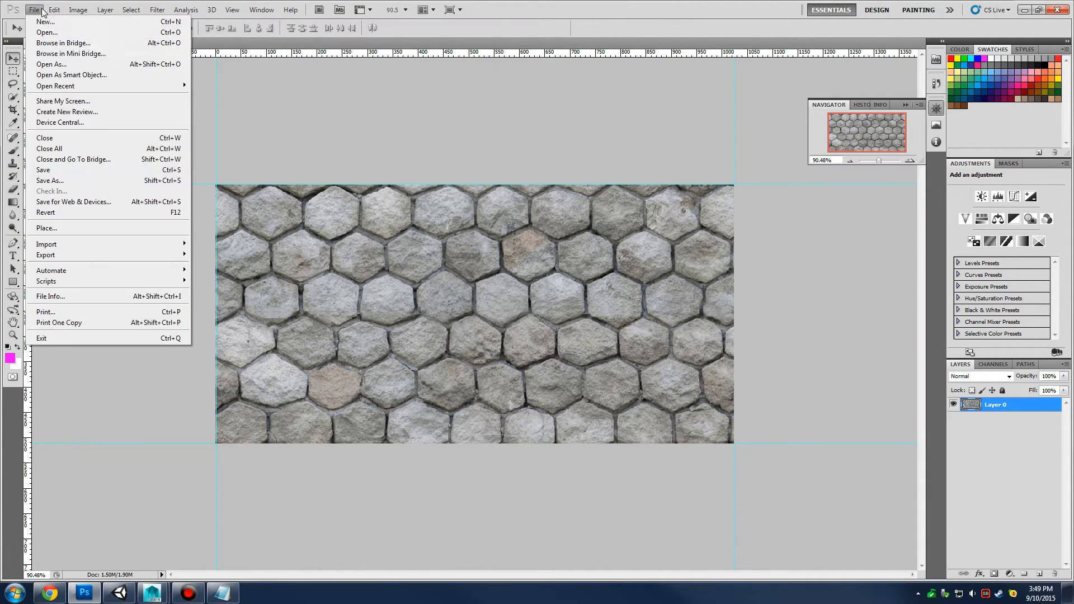
left_click(108, 180)
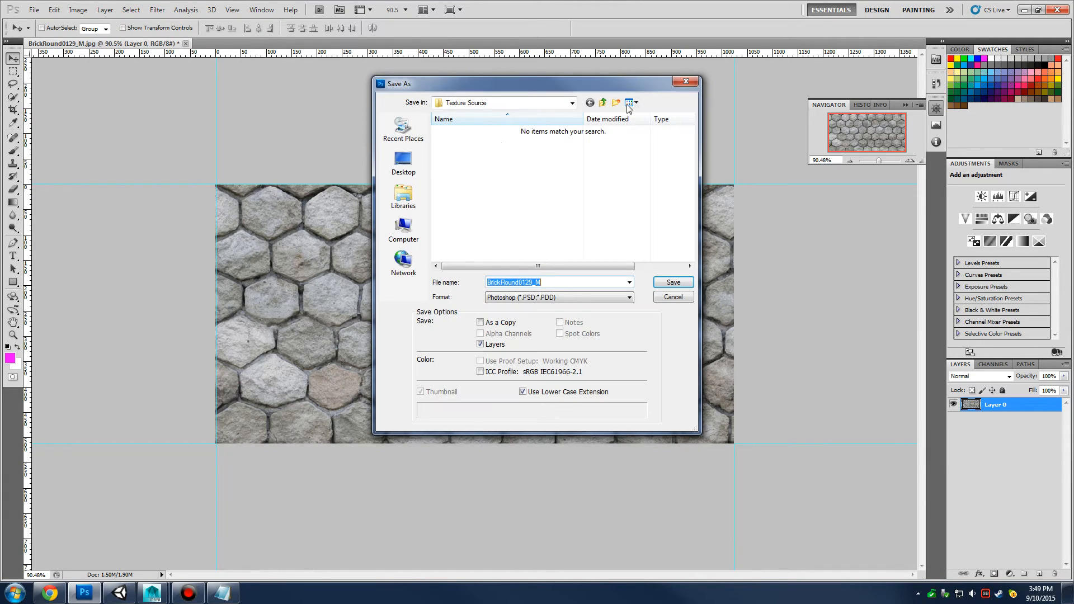
left_click(556, 297)
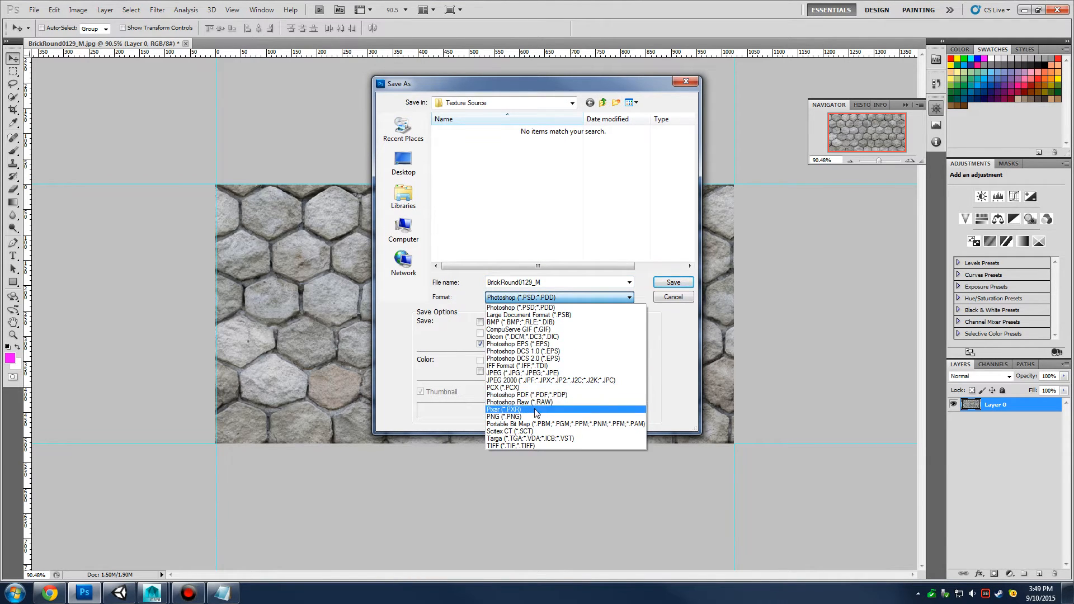
left_click(557, 410)
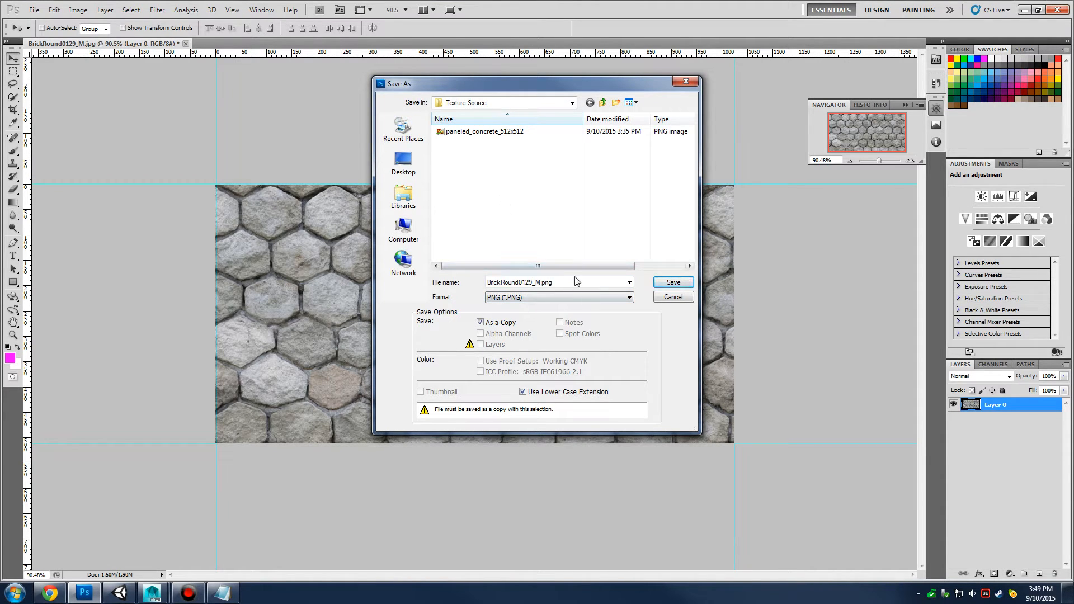
double_click(547, 283)
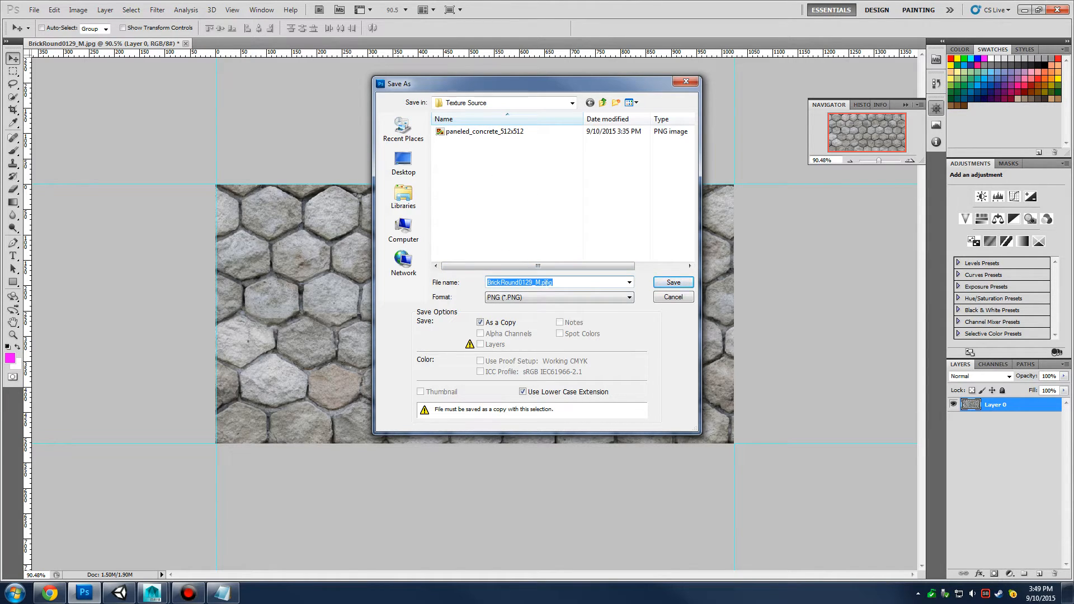
type("hex_brick_1024x512")
key("Return")
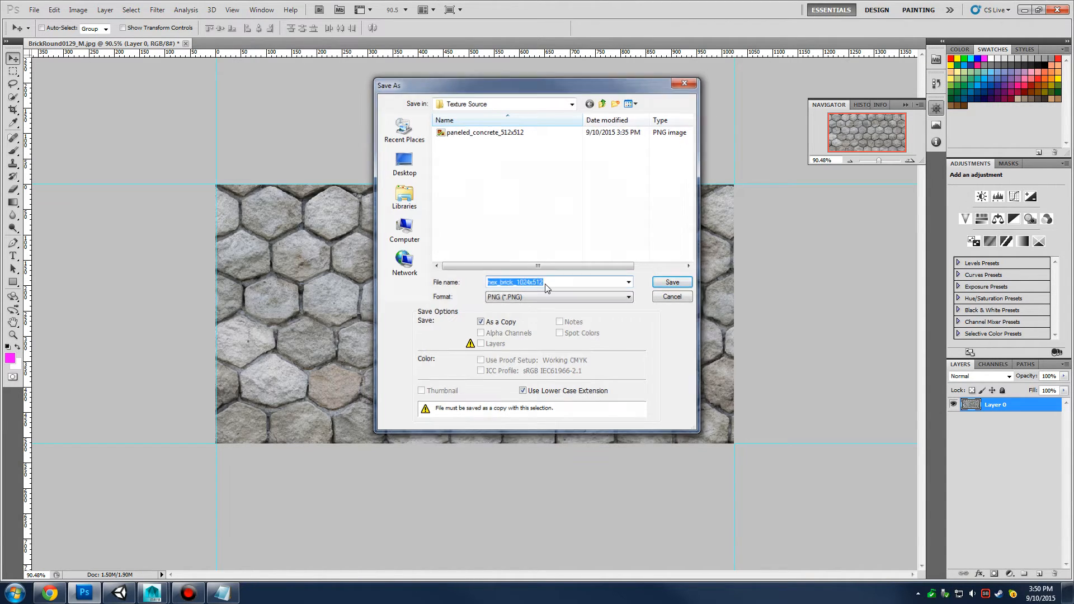
key("Return")
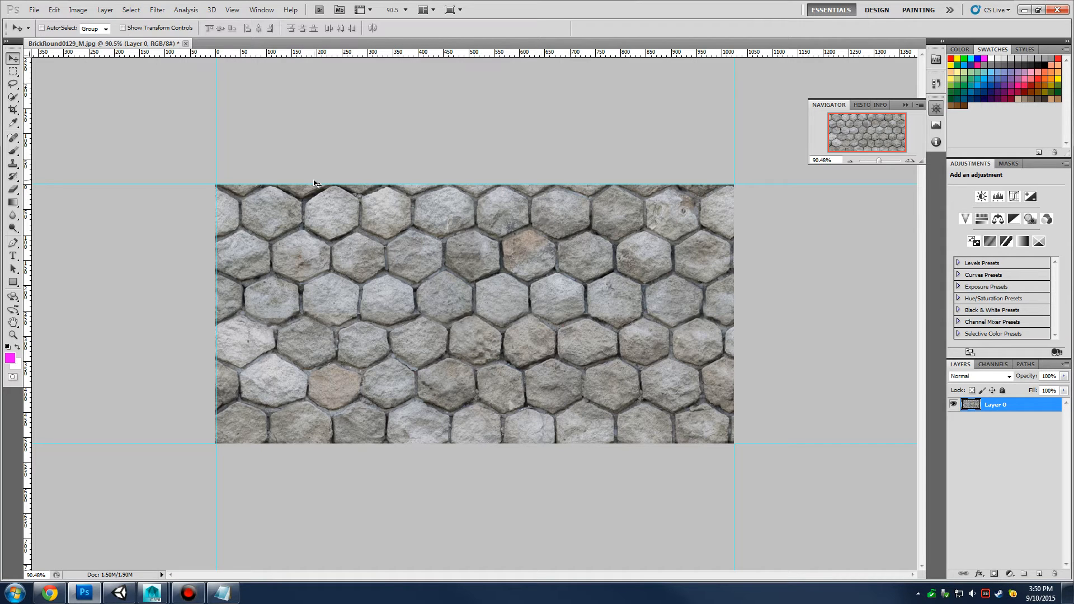
Open hex_brick_1024x512 from the Texture Source folder and close BrickRound0129_M.jpg without saving
left_click(34, 10)
left_click(98, 34)
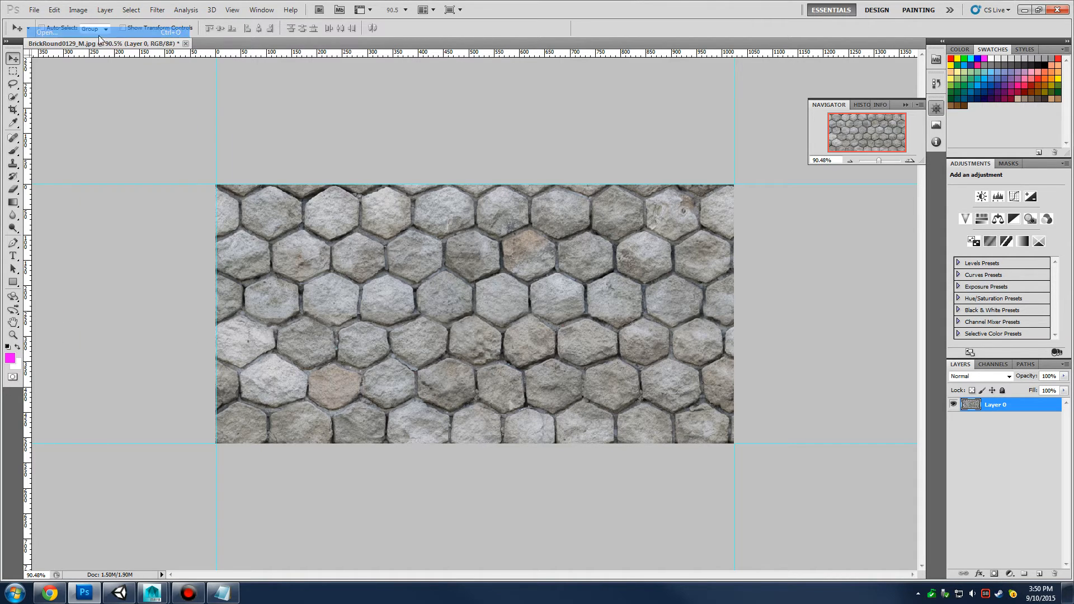
double_click(524, 166)
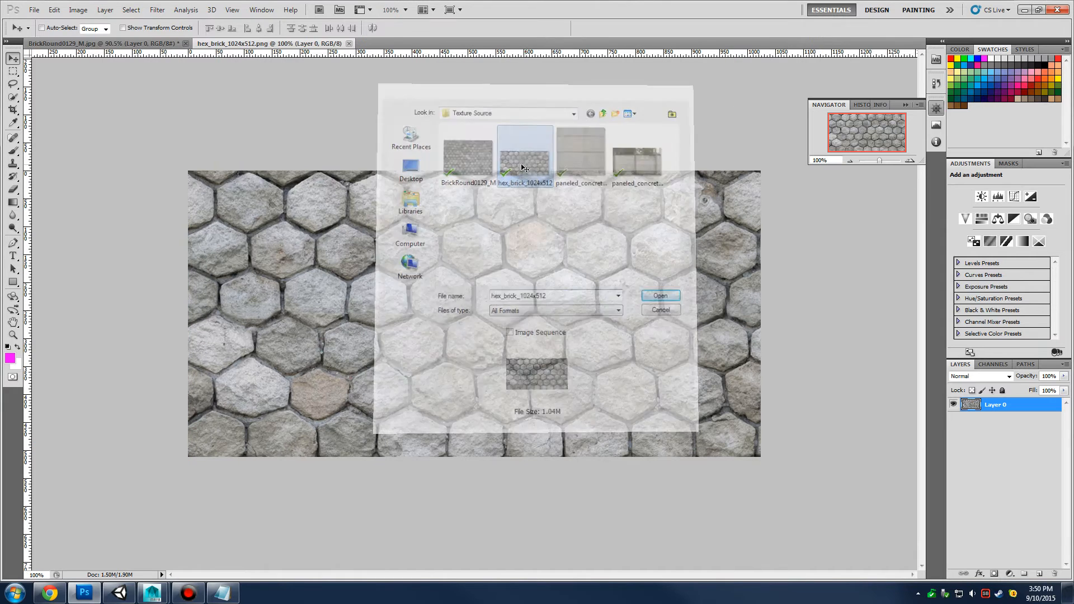
left_click(185, 43)
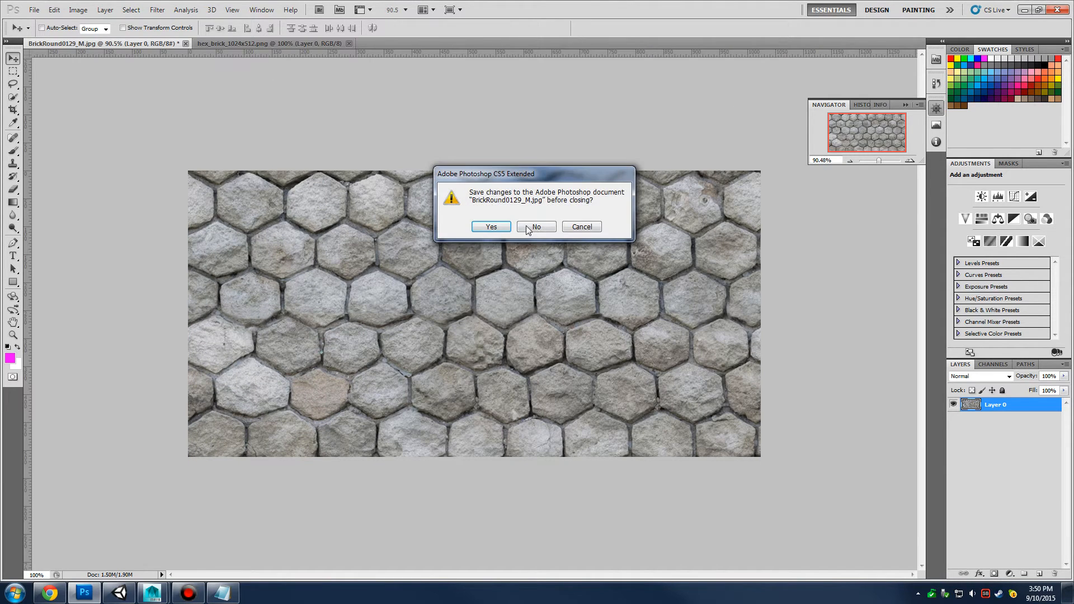
left_click(528, 228)
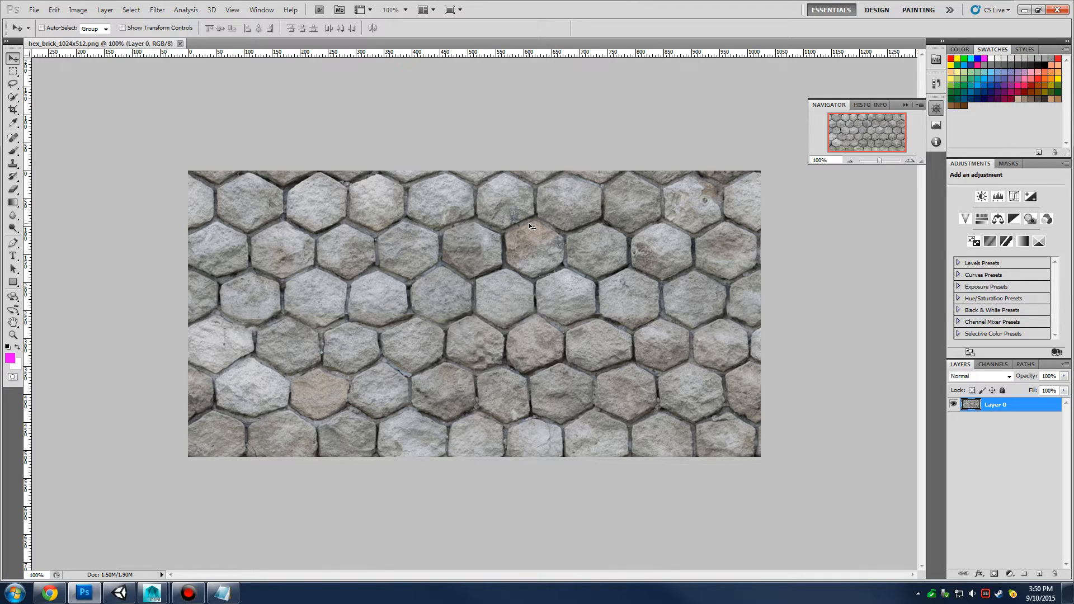
Try tinting the texture green with Hue/Saturation, shifting the hue with saturation +35 and lightness -22
left_click(78, 10)
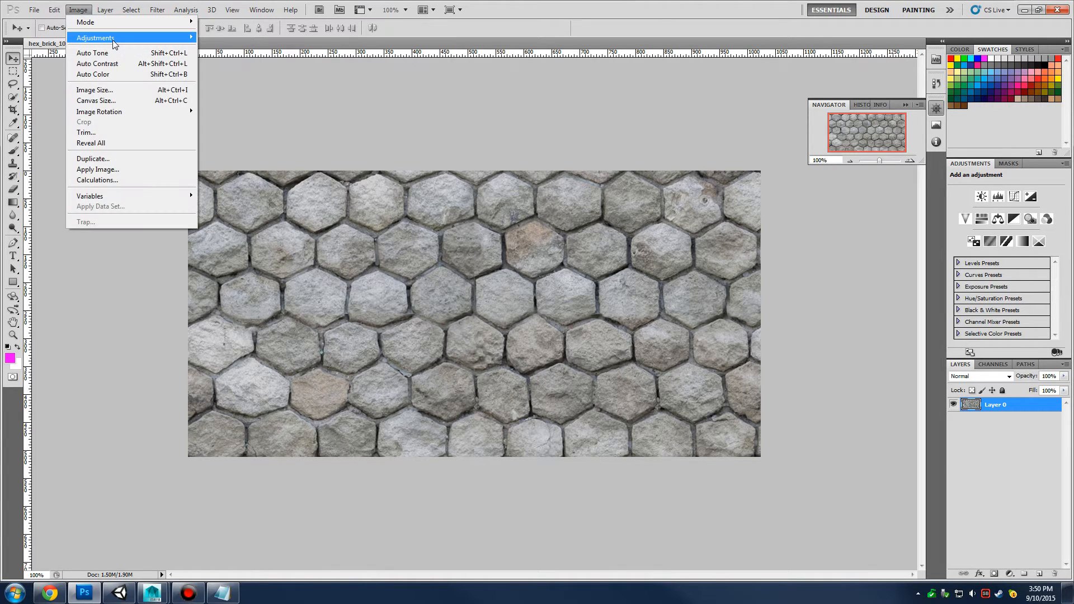
mouse_move(112, 39)
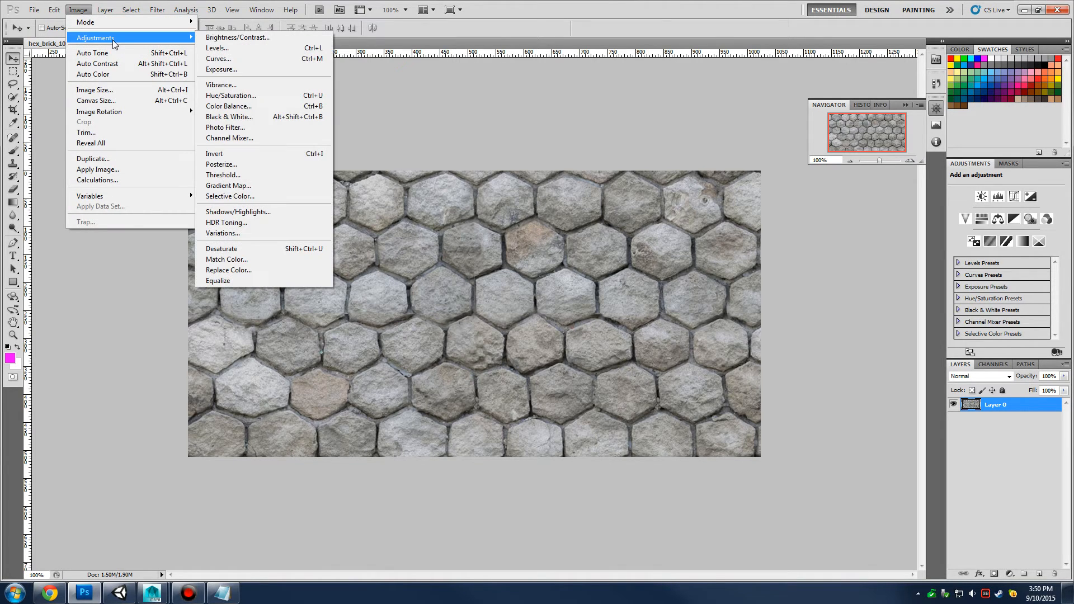
left_click(271, 95)
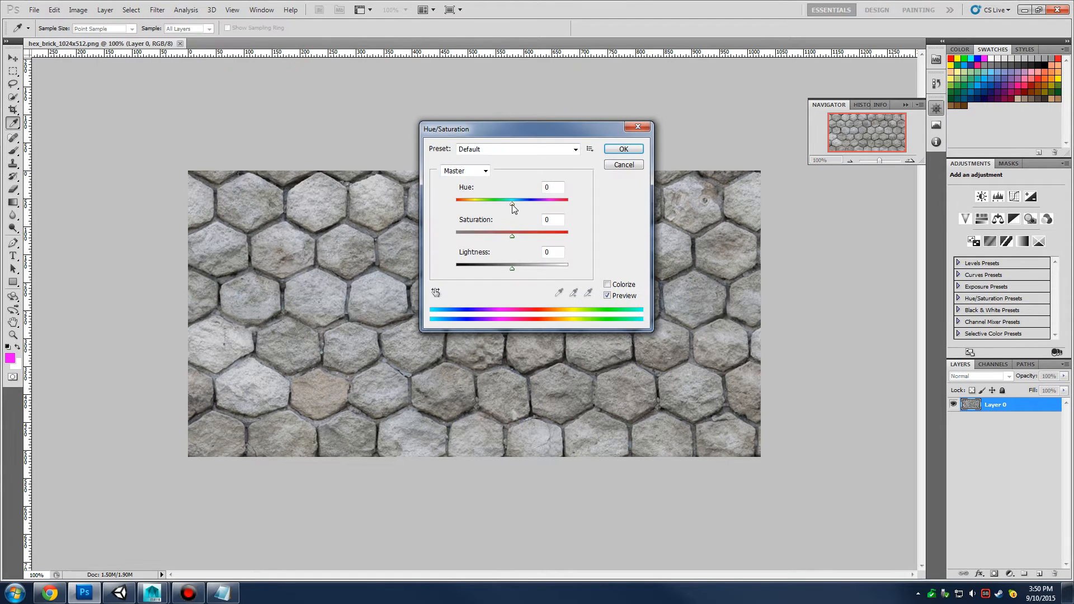
left_click_drag(512, 204, 498, 270)
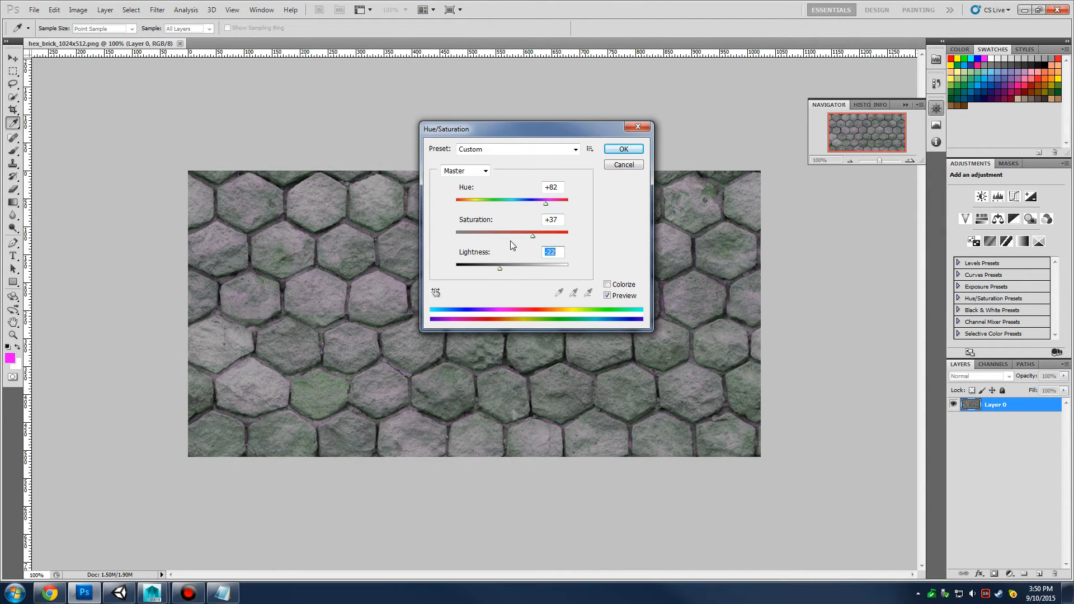
left_click_drag(539, 236, 536, 207)
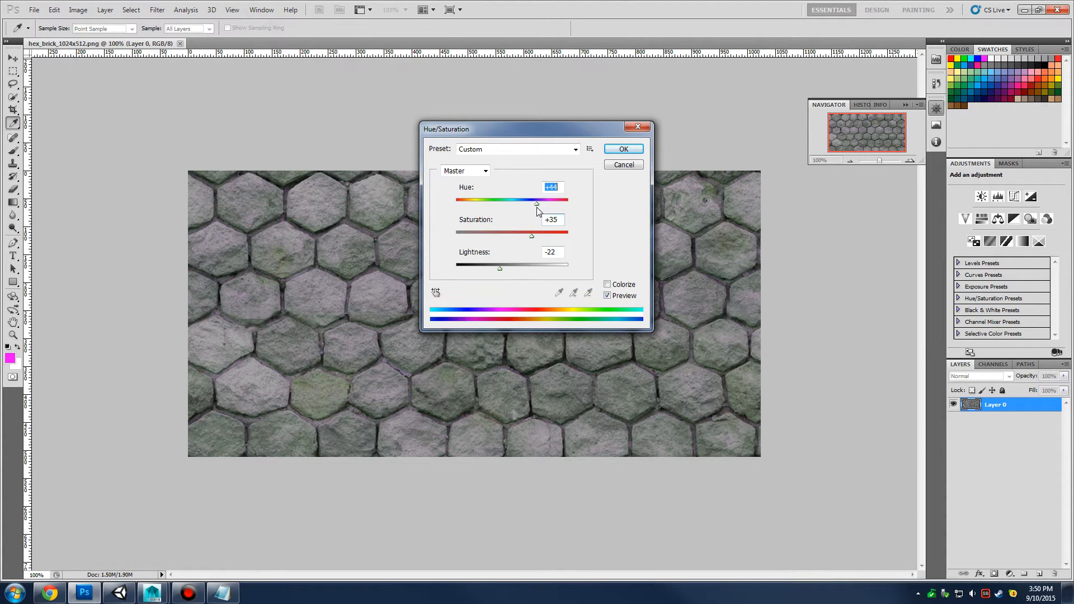
left_click(622, 165)
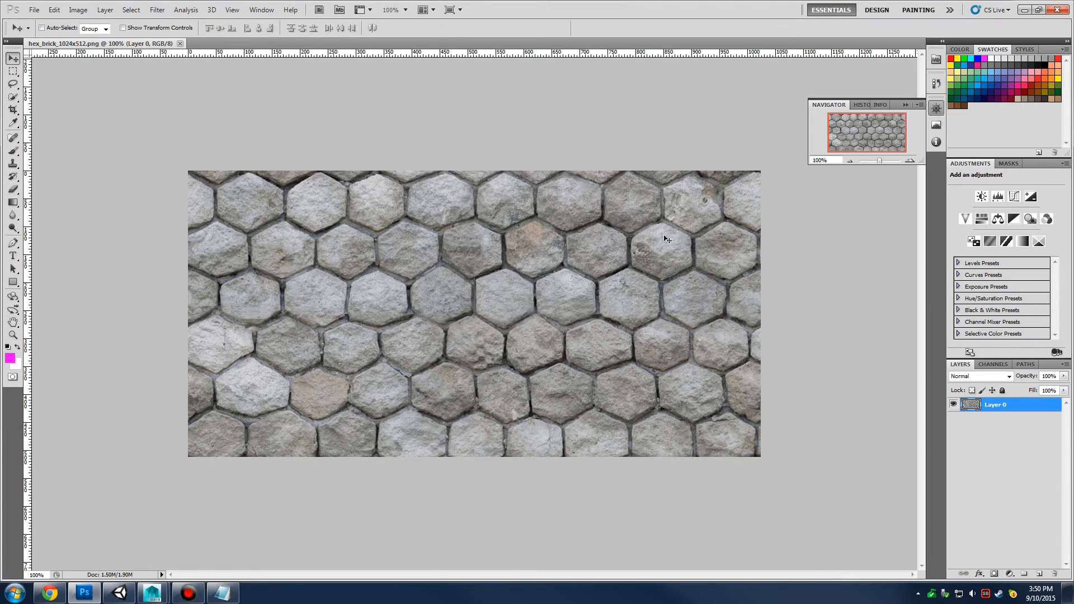
Add a new layer above the stone texture and choose a green swatch as the foreground colour
left_click(1040, 574)
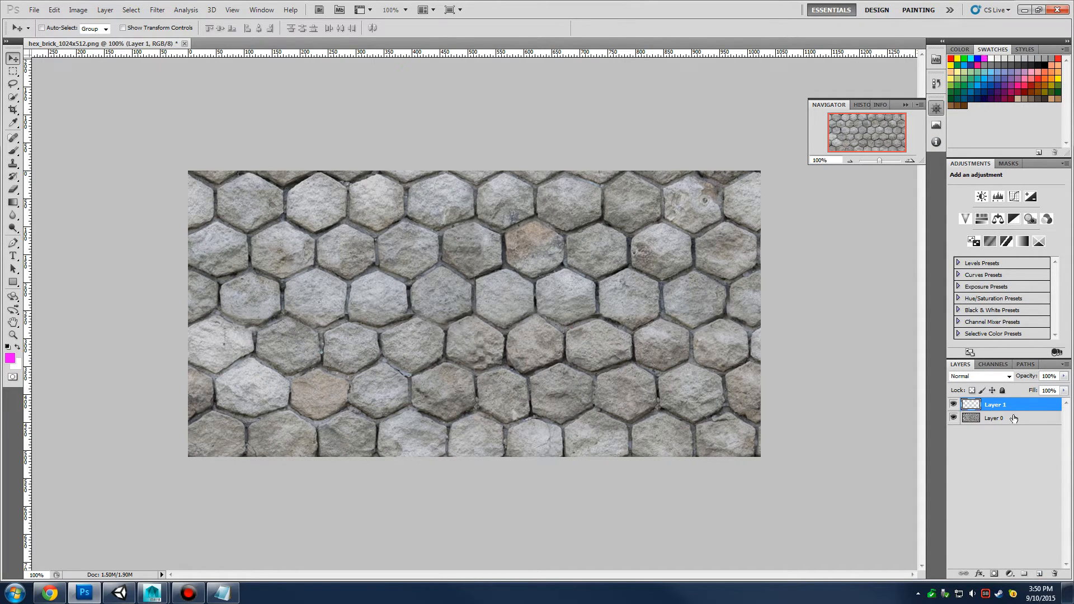
left_click(965, 78)
double_click(967, 84)
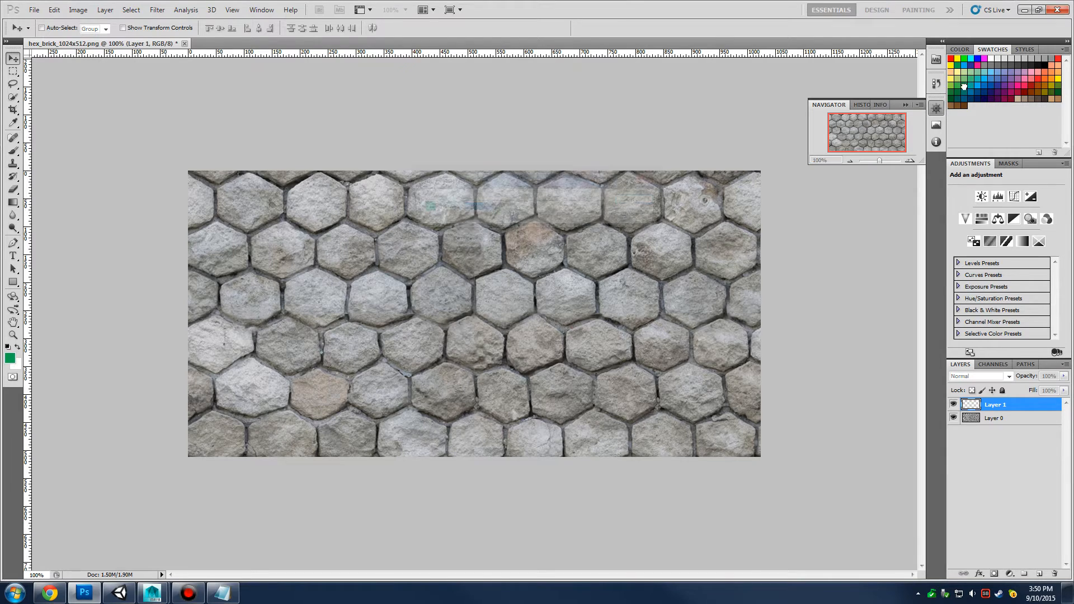
left_click(653, 202)
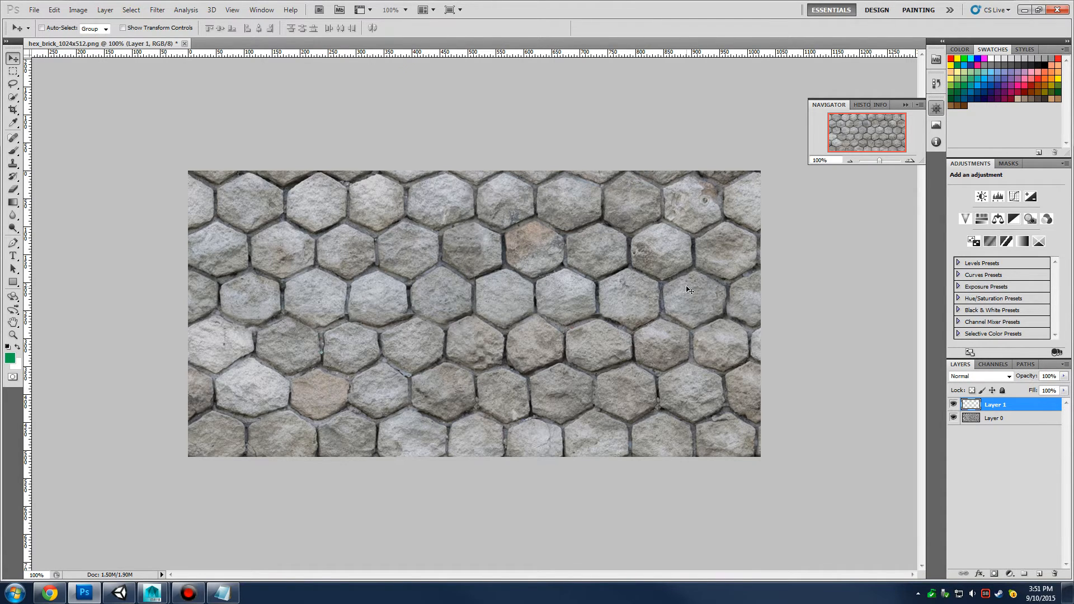
Fill the new layer with the green foreground colour, blend it as Overlay and lower its opacity to 21%
key("alt+BackSpace")
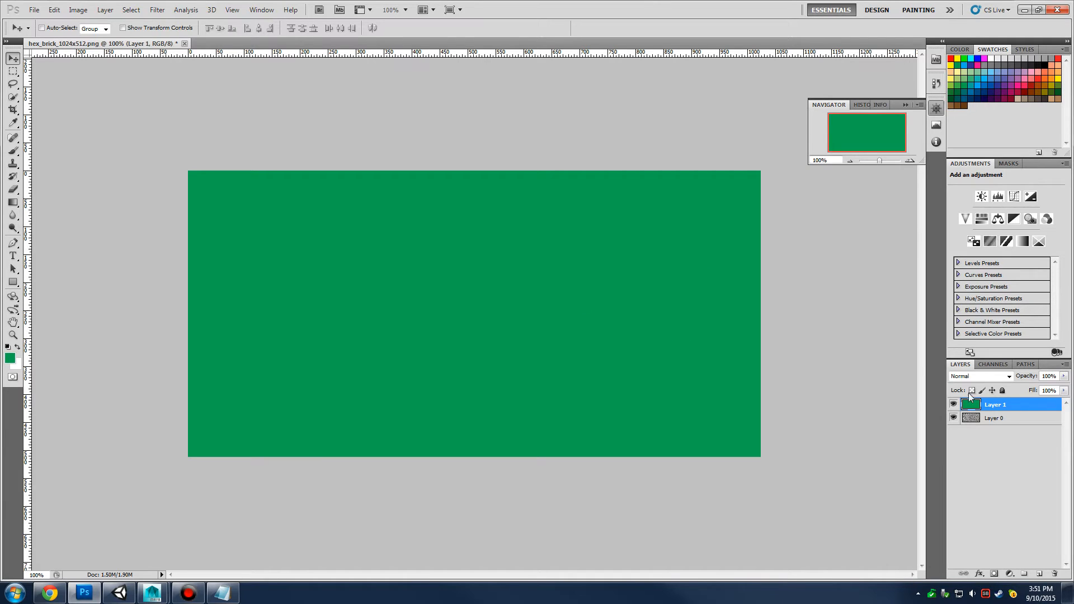
left_click(976, 376)
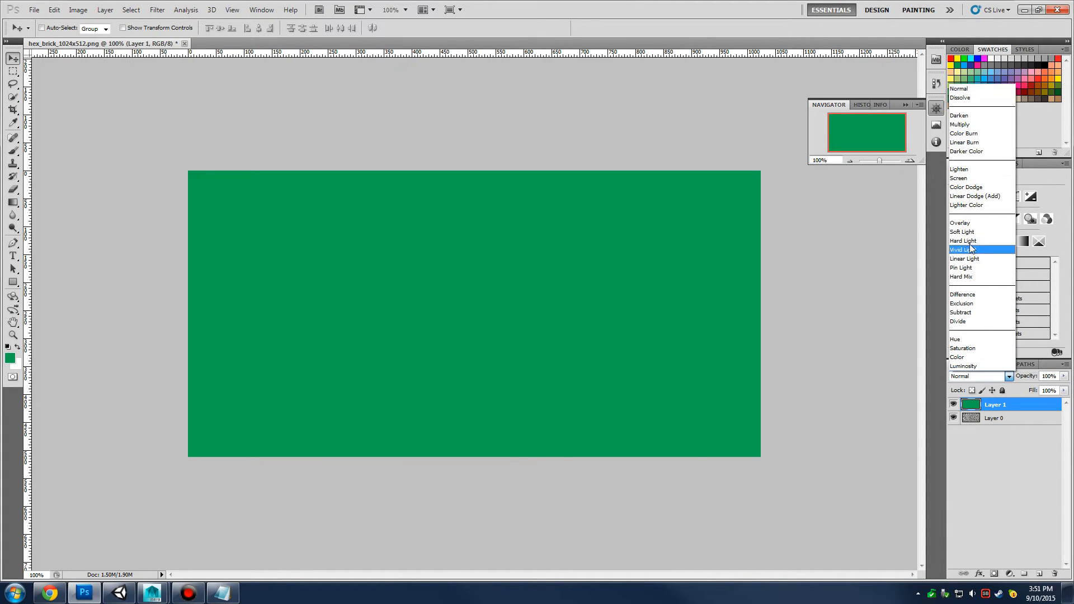
left_click(963, 222)
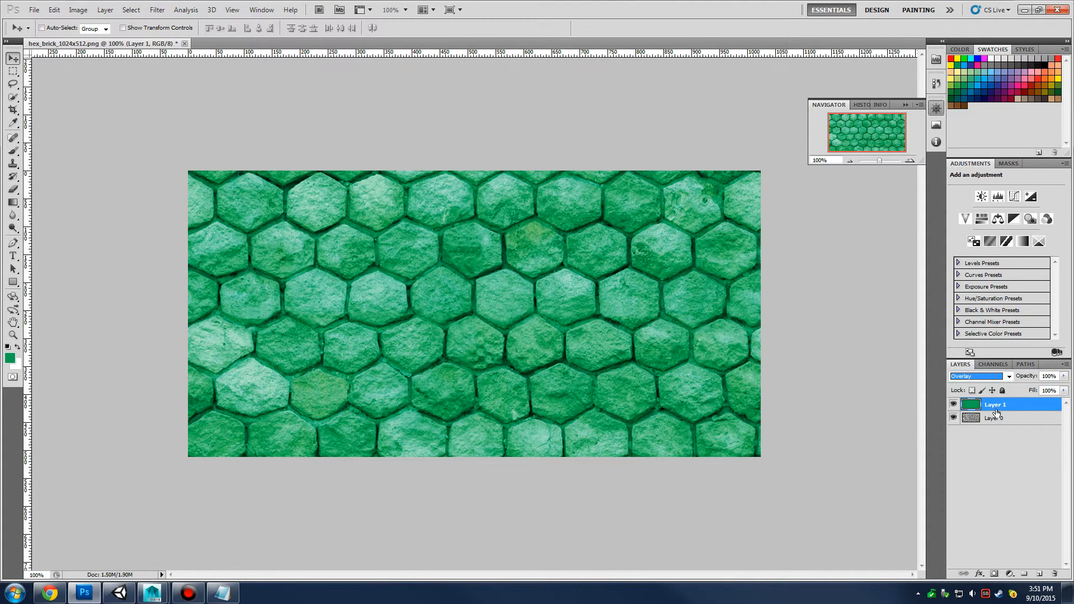
left_click(1064, 376)
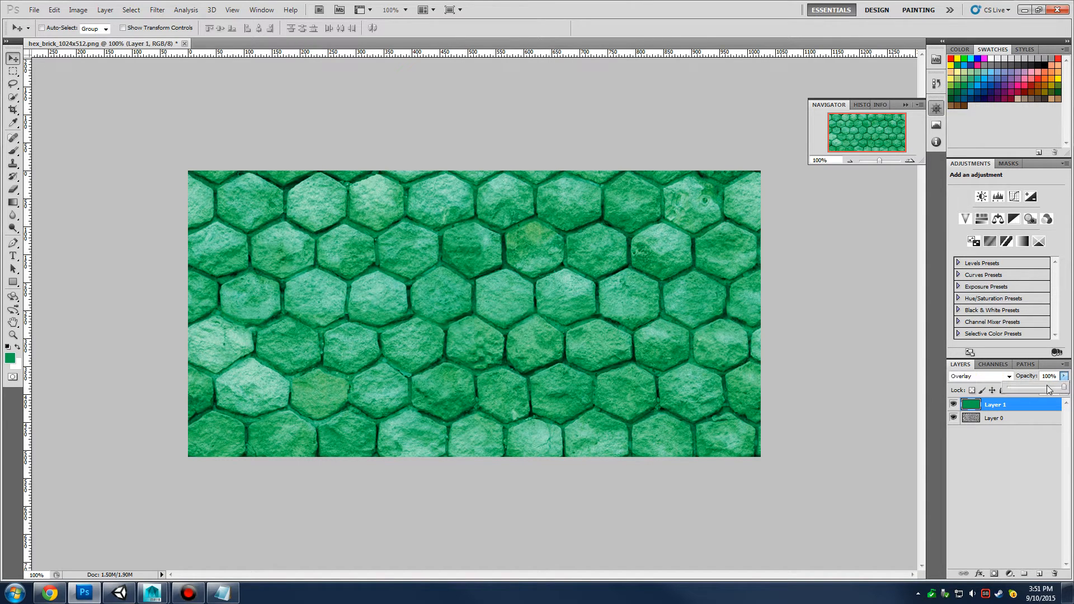
left_click_drag(1049, 390, 1002, 394)
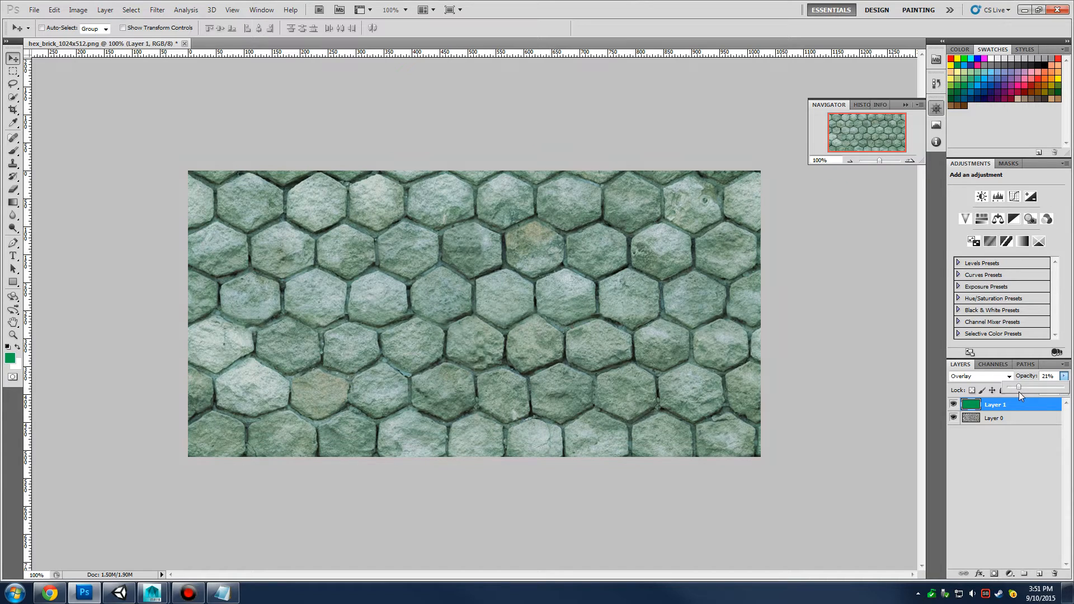
Add a Brightness/Contrast adjustment layer above the green overlay with brightness -82 and contrast 75
left_click(1010, 575)
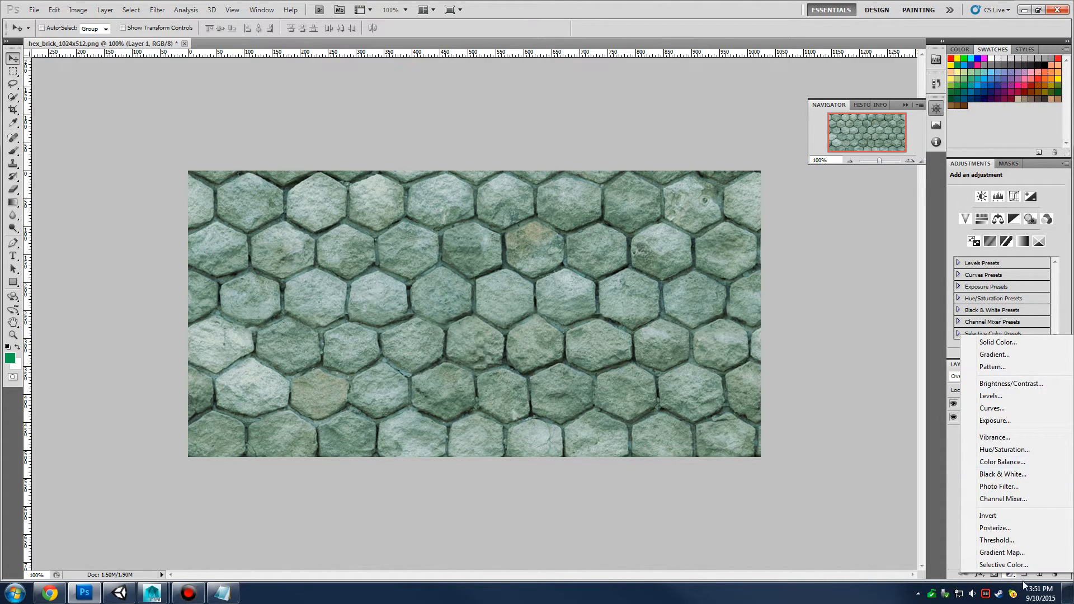
left_click(1032, 385)
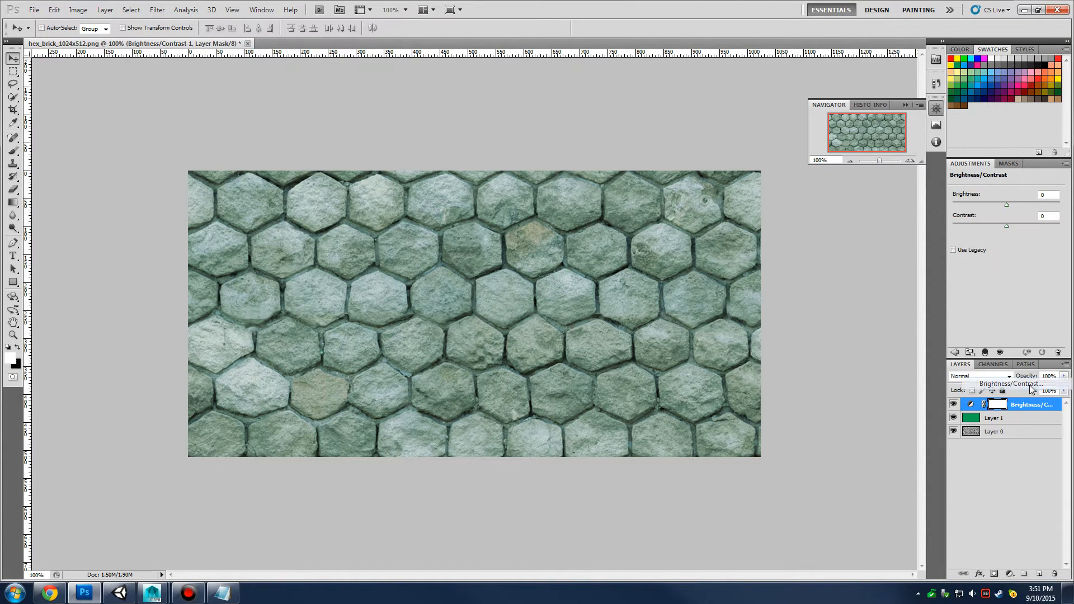
left_click_drag(1004, 203, 1035, 228)
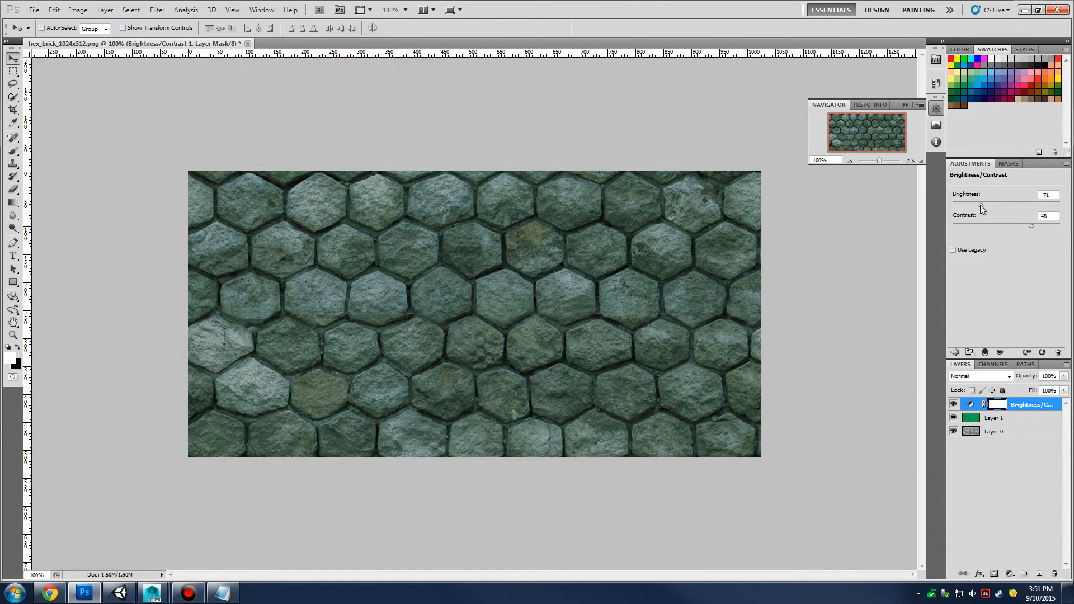
left_click_drag(980, 205, 972, 210)
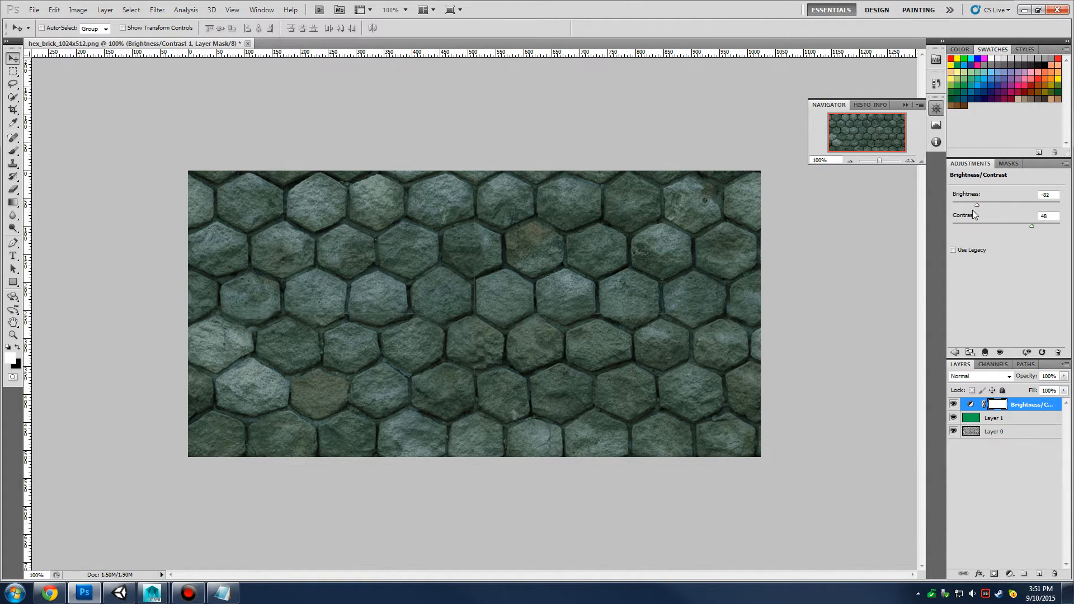
mouse_move(1036, 227)
left_mouse_down()
mouse_move(1063, 226)
mouse_move(1047, 226)
left_mouse_up()
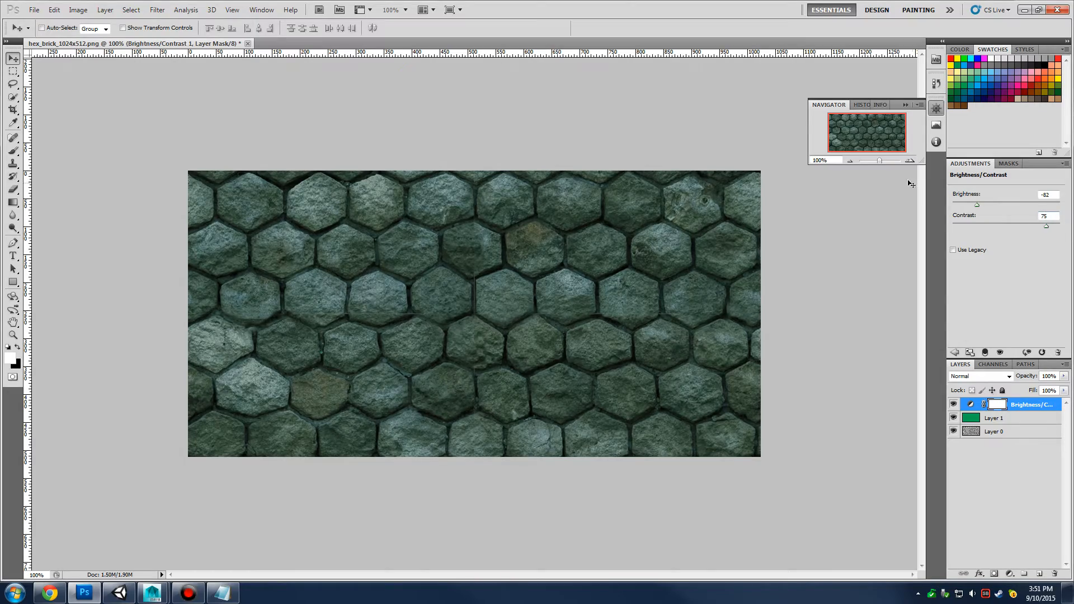
Inspect the darkened stones up close and set the green overlay layer's opacity to 20%
mouse_move(881, 160)
left_mouse_down()
mouse_move(895, 162)
mouse_move(881, 163)
left_mouse_up()
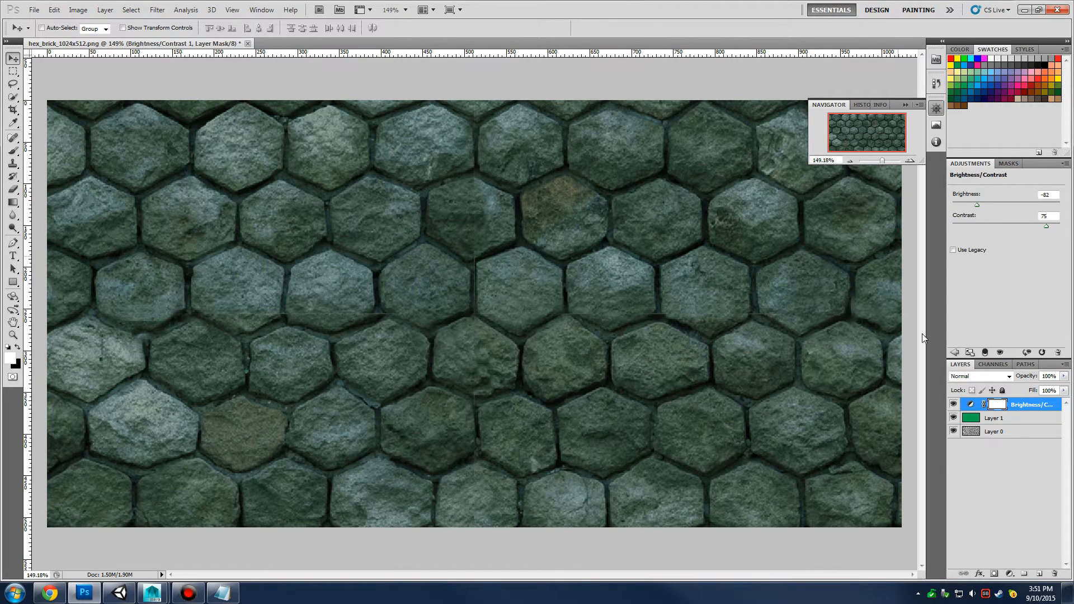
left_click(971, 486)
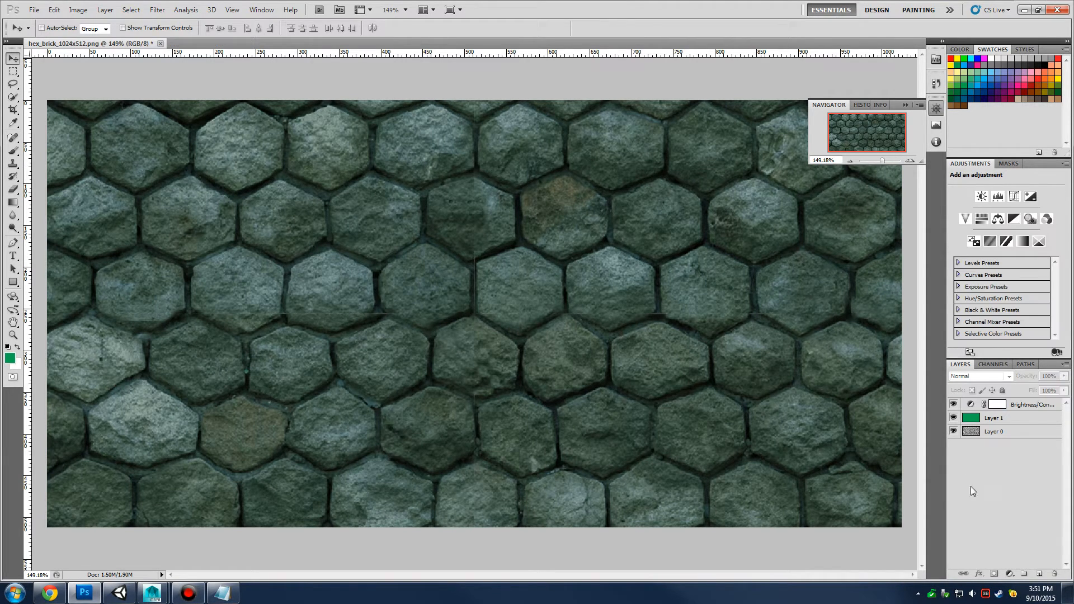
left_click(1013, 421)
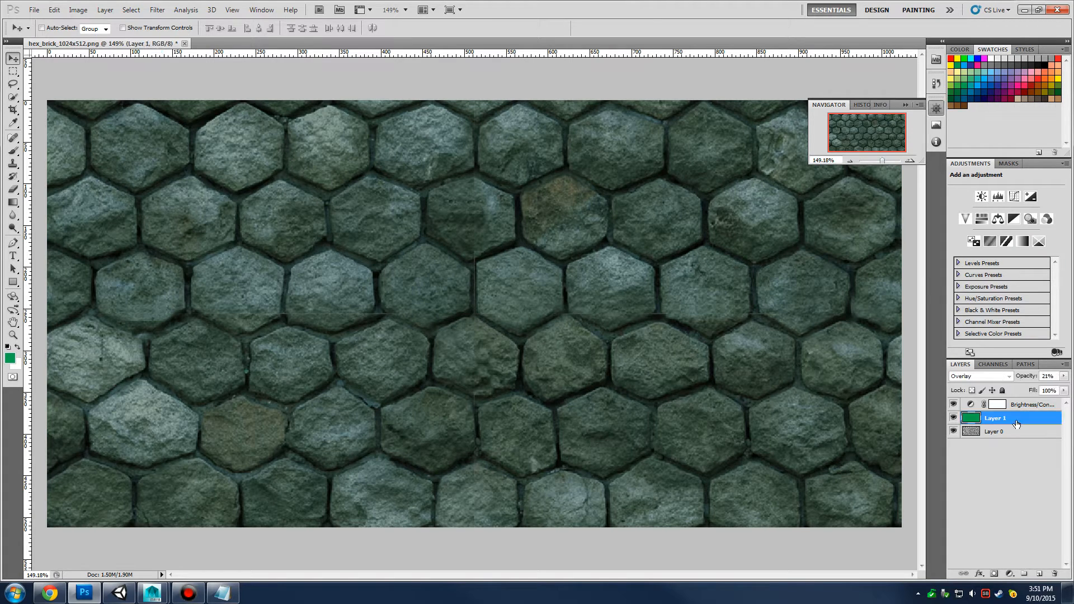
left_click(989, 431)
left_click(990, 419)
left_click(1064, 376)
mouse_move(1019, 386)
left_mouse_down()
mouse_move(1070, 395)
mouse_move(1013, 386)
left_mouse_up()
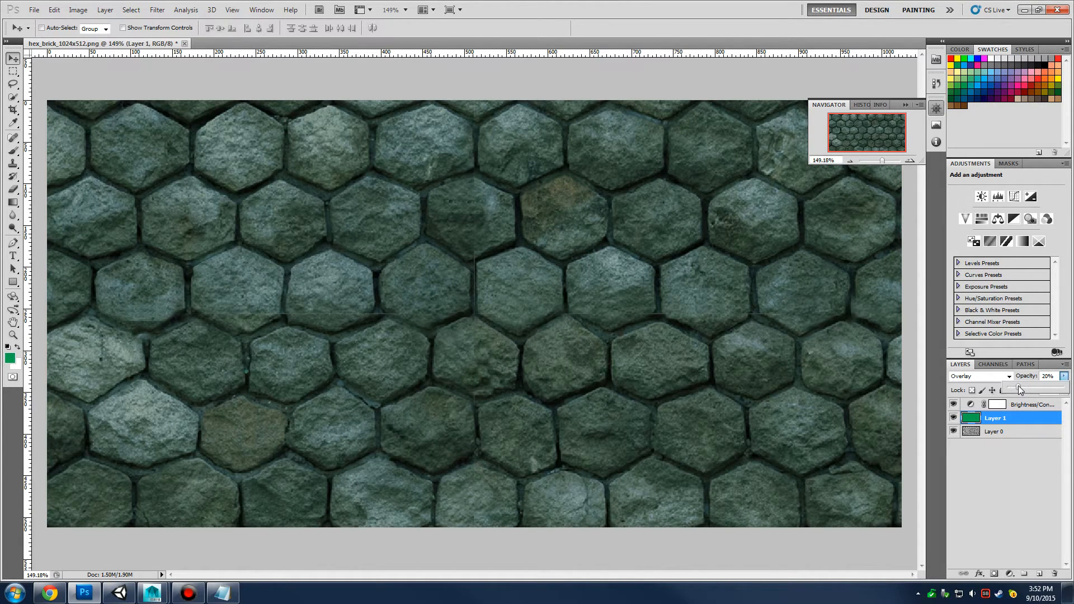
left_click_drag(882, 162, 880, 161)
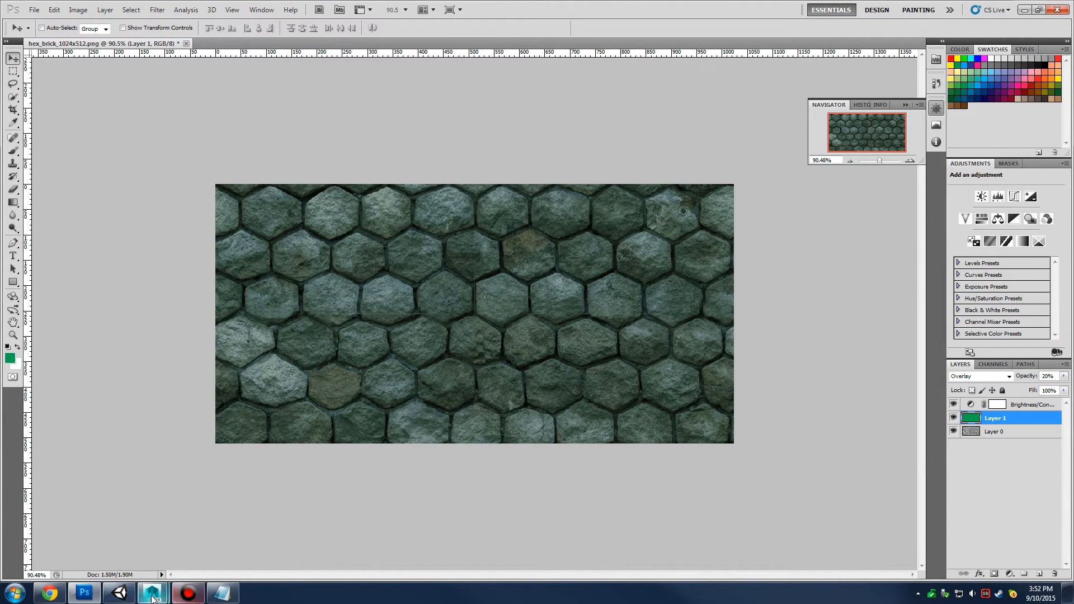
Minimize Photoshop and open the Level1 image from the Trojan Project's Reference folder to view the game's green stonework
left_click(1024, 9)
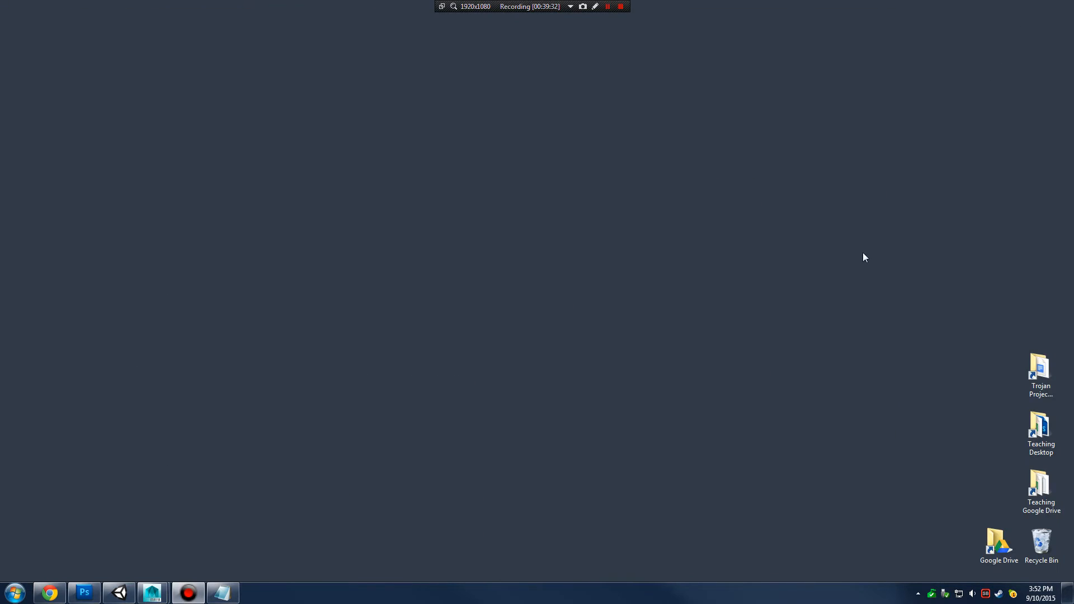
double_click(1040, 372)
double_click(671, 306)
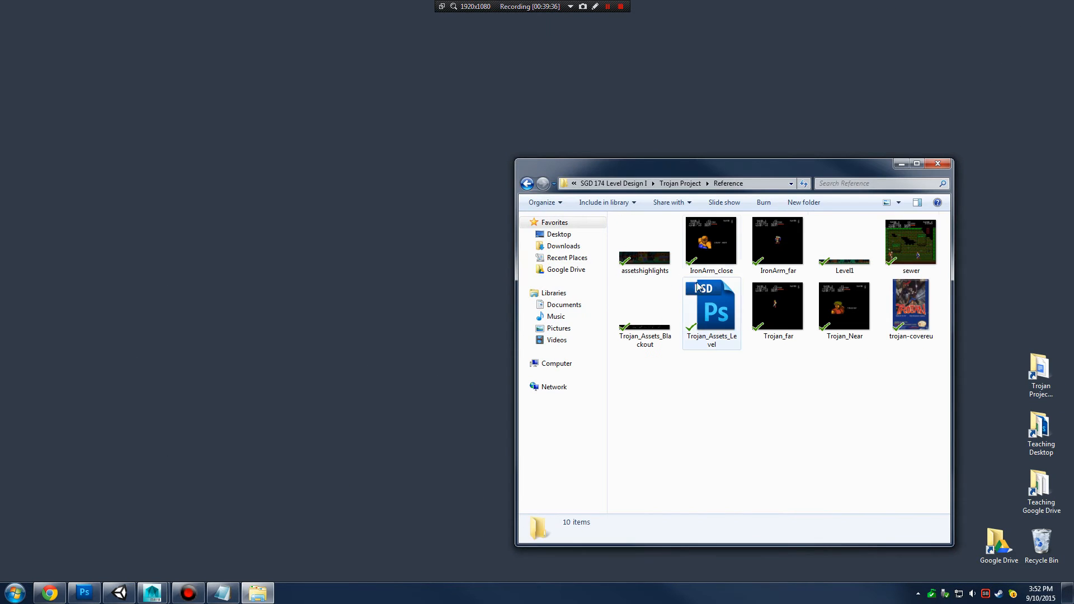
double_click(829, 255)
scroll(415, 177, "up", 3)
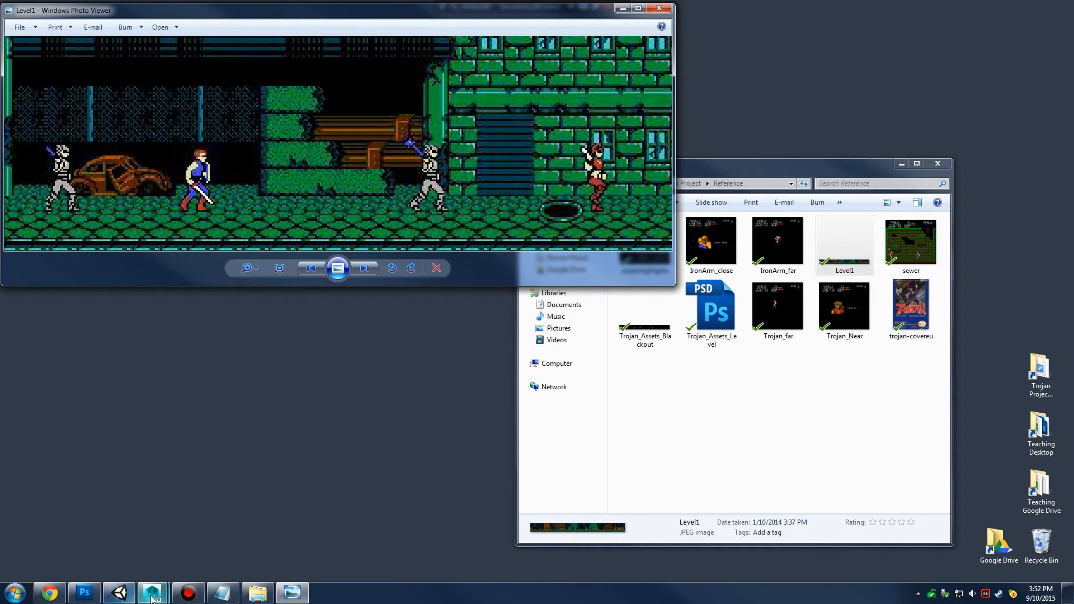
Switch back to Photoshop and set the green overlay layer's opacity to 22%
left_click(84, 593)
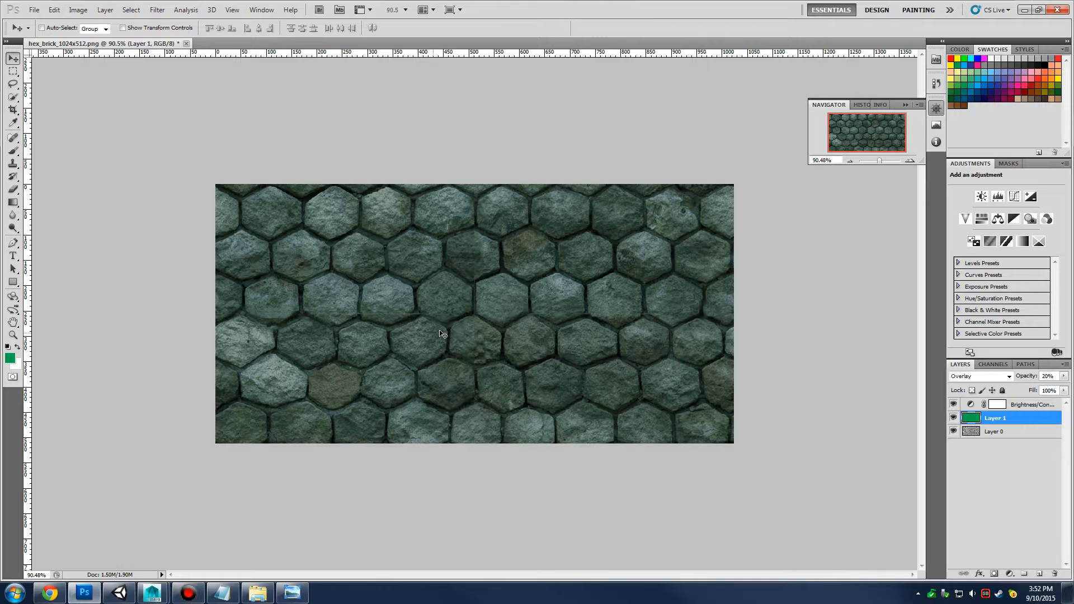
left_click(1064, 376)
left_click_drag(1034, 388, 1050, 390)
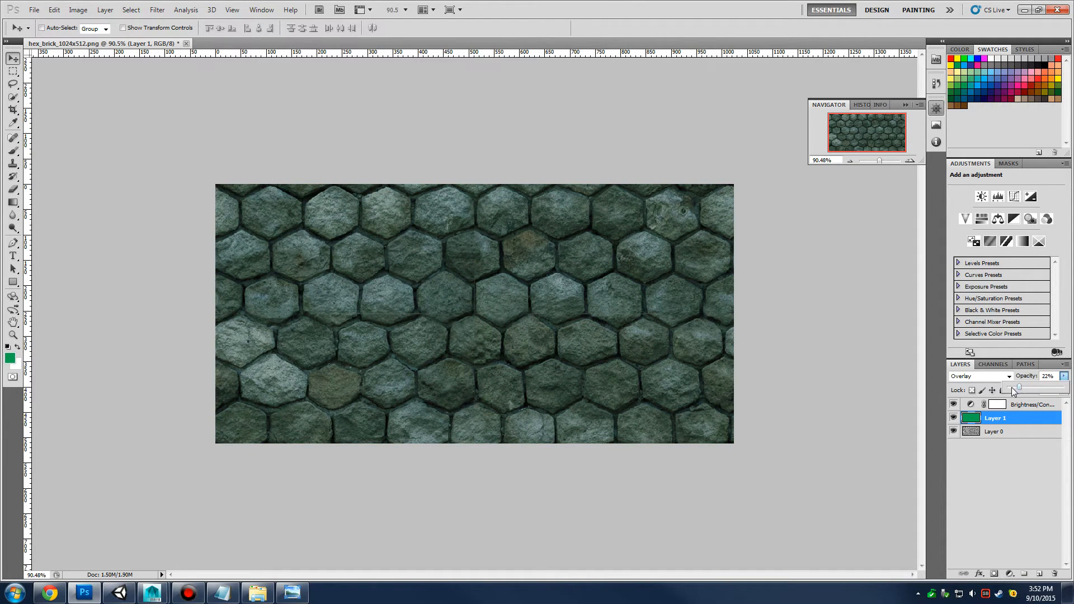
left_click(887, 415)
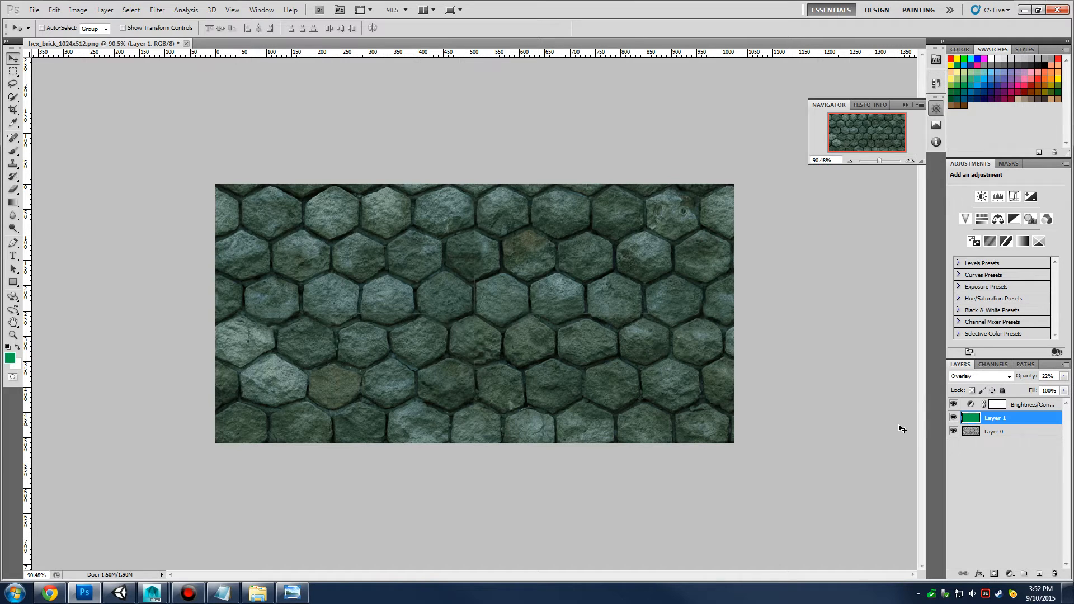
Hide and restore the green overlay and Brightness/Contrast layers to compare the tinted texture with the original stone
left_click(953, 404)
left_click(953, 417)
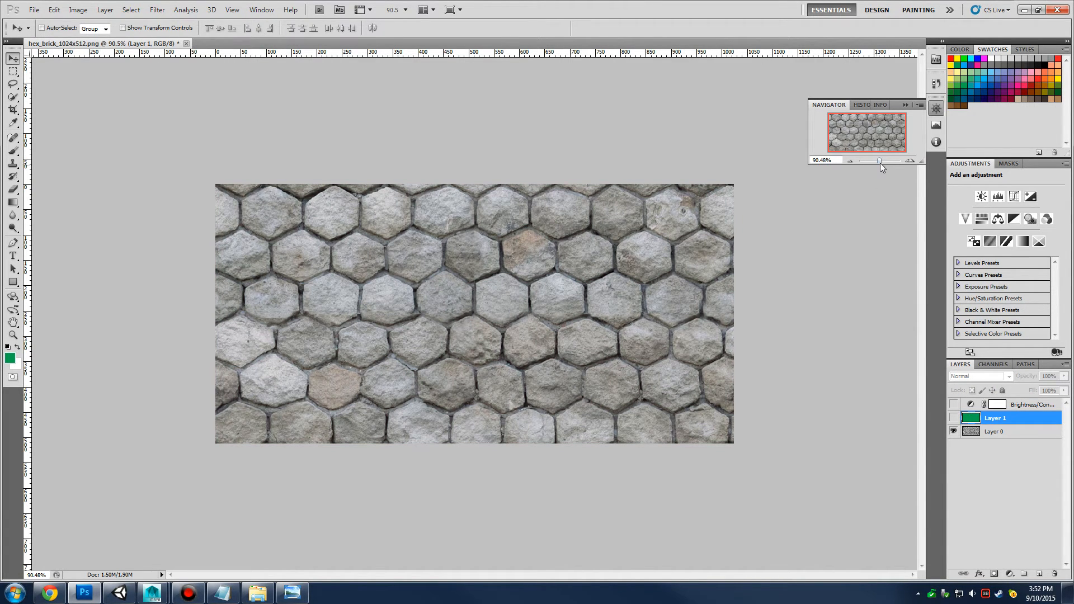
left_click_drag(880, 162, 881, 163)
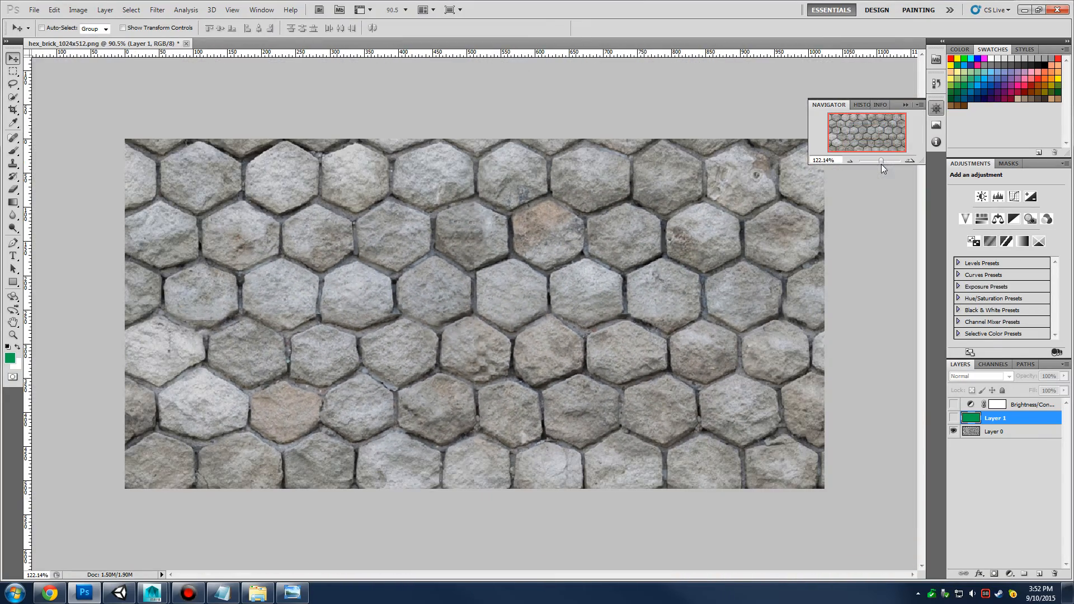
left_click(953, 418)
left_click(953, 404)
Add a new layer beneath the stone texture and hide the green overlay and Brightness/Contrast layers
left_click(1032, 433)
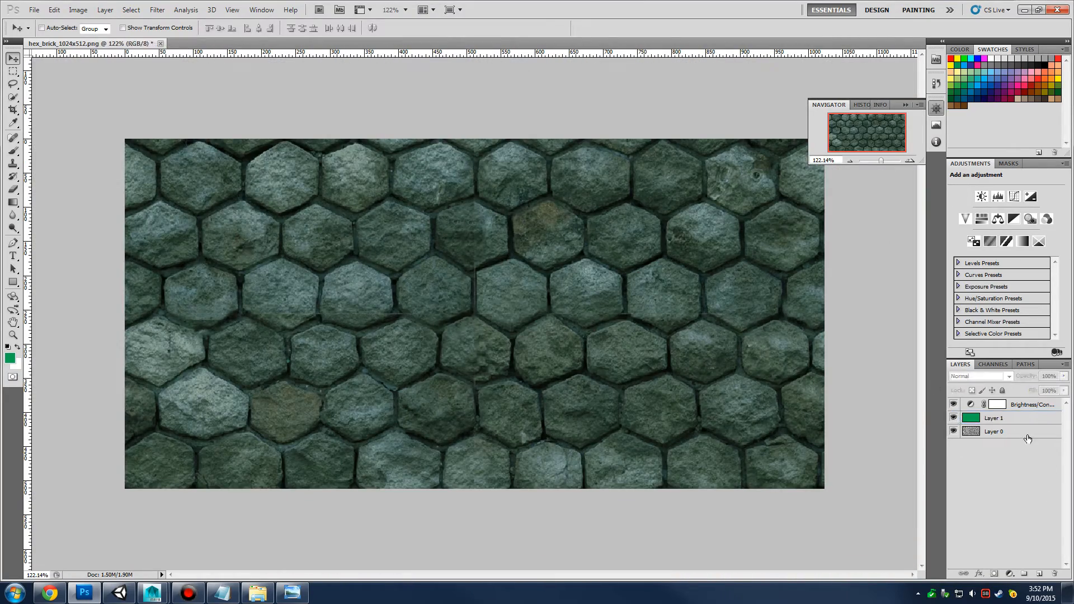
left_click(1035, 574)
left_click_drag(995, 433, 1004, 464)
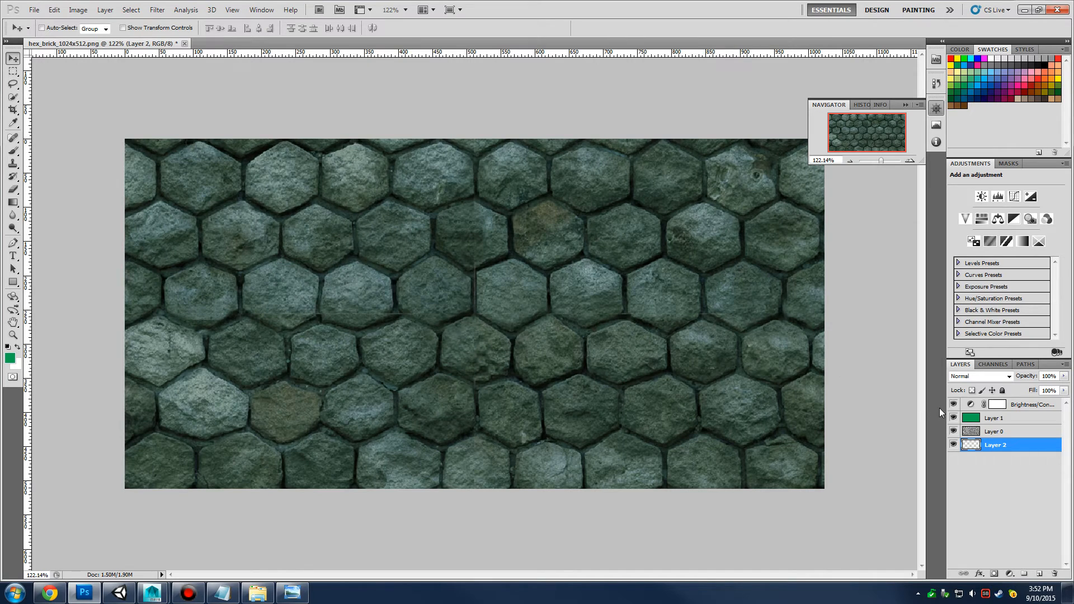
left_click(953, 417)
left_click(953, 404)
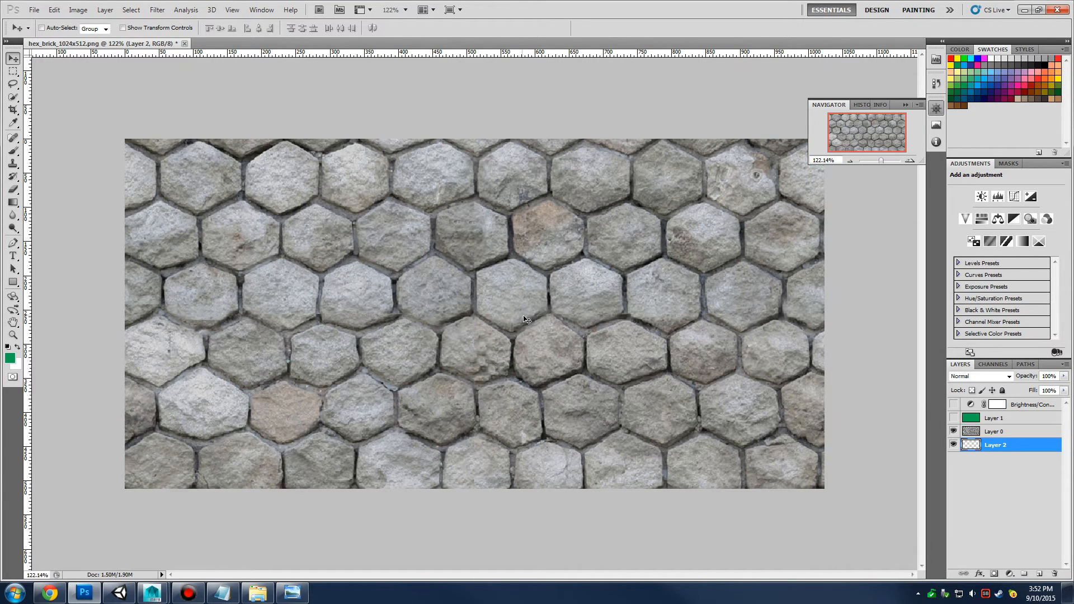
Sample a dark grey from the stone texture, fill the bottom layer with it, and show the overlay and adjustment layers again
left_click(13, 124)
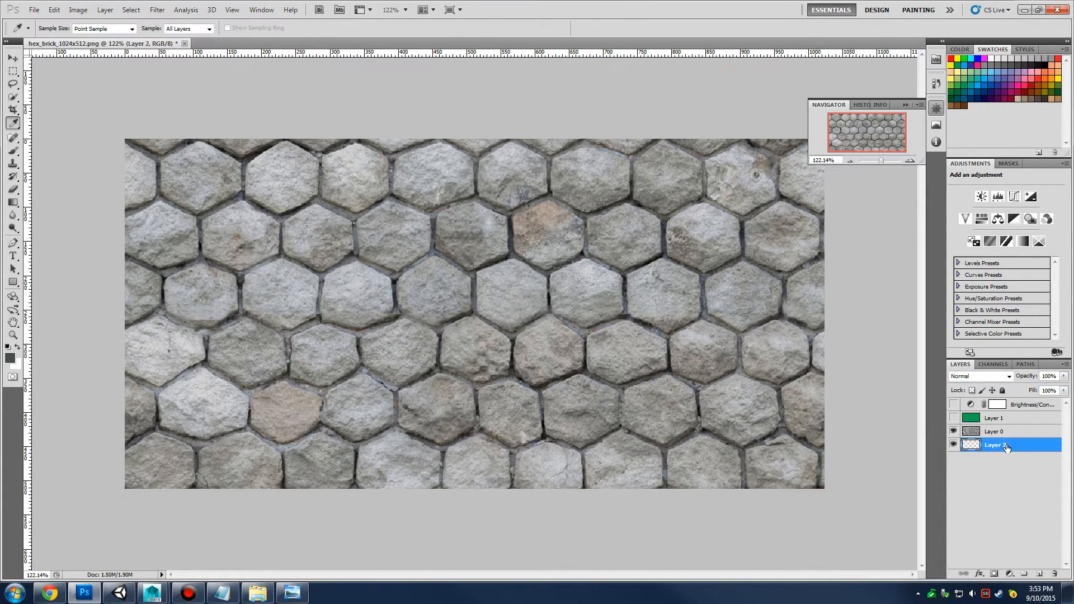
key("alt+BackSpace")
left_click(953, 418)
left_click(954, 405)
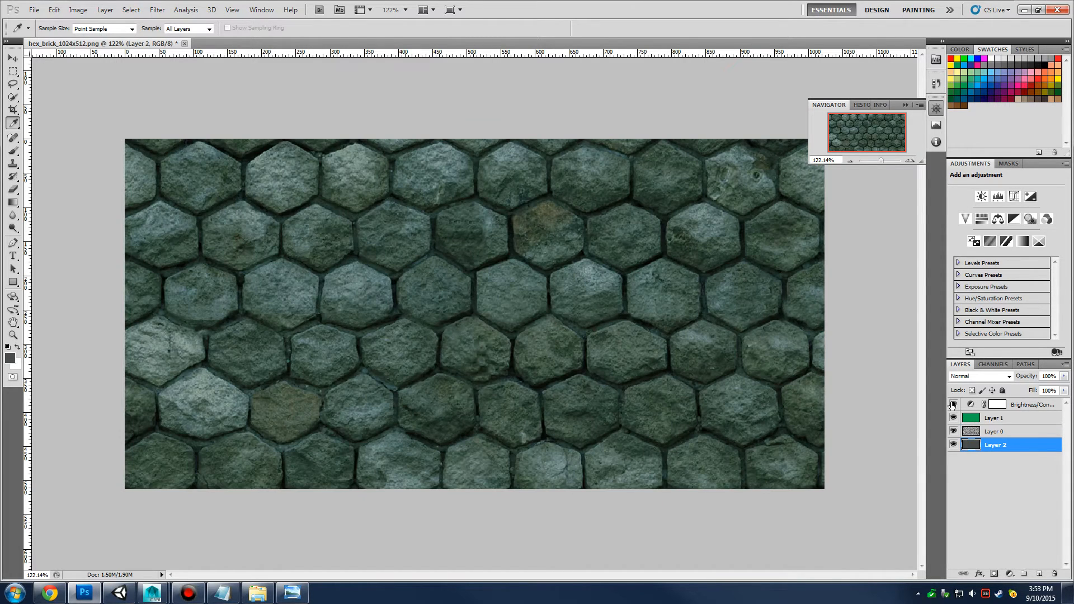
Toggle the dark grey bottom layer's visibility and examine up close how it fills the transparent seam lines
left_click(952, 444)
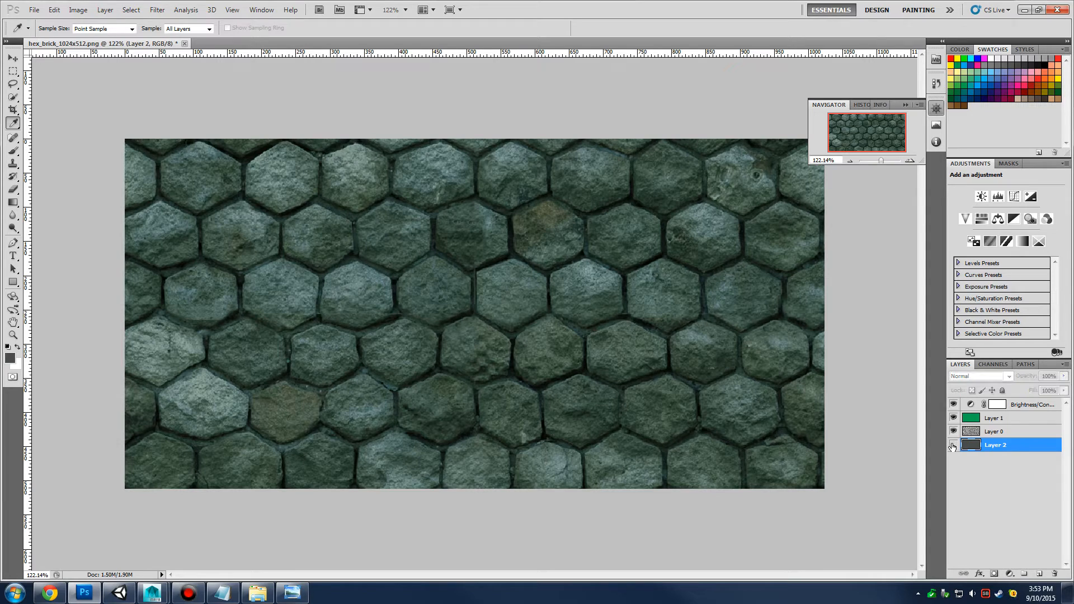
left_click(953, 445)
left_click(954, 445)
left_click(953, 445)
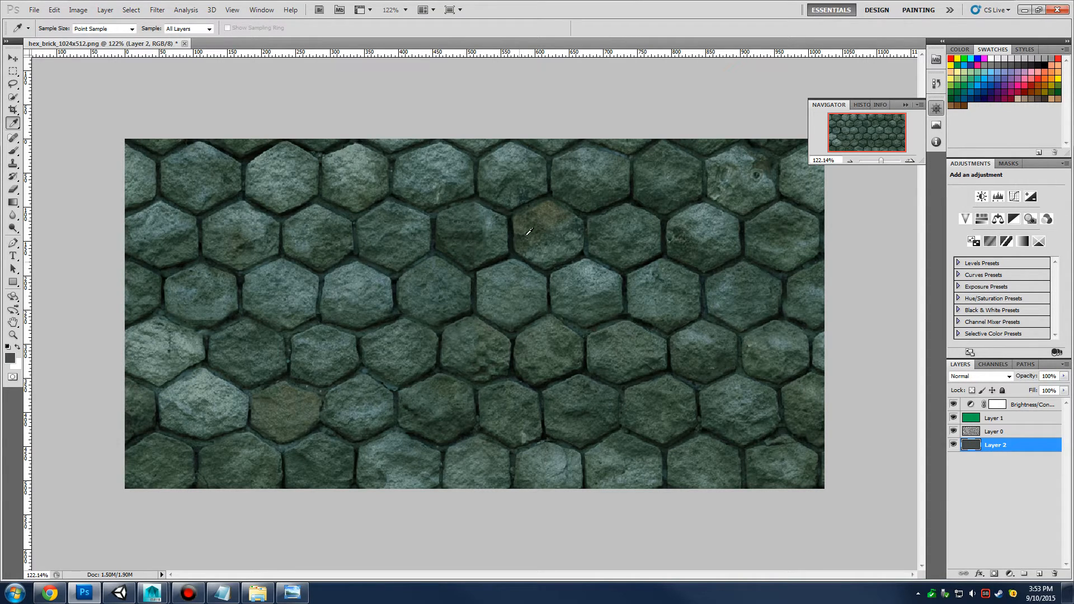
left_click(954, 445)
left_click_drag(877, 162, 891, 161)
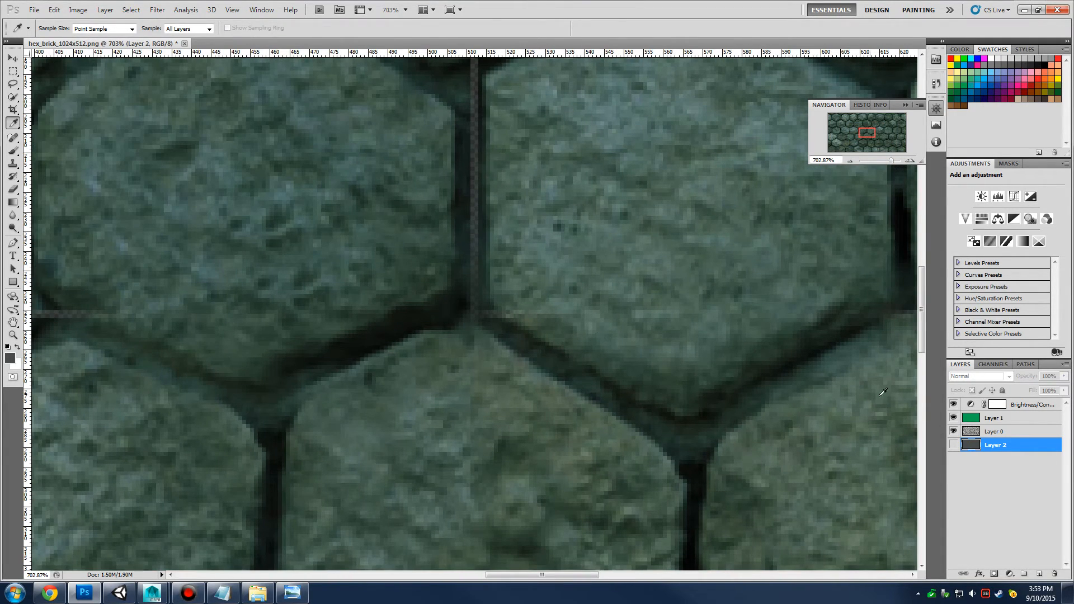
left_click(953, 446)
left_click(954, 445)
left_click(953, 445)
left_click(953, 445)
left_click(953, 445)
left_click(954, 445)
left_click(953, 445)
left_click_drag(893, 161, 880, 162)
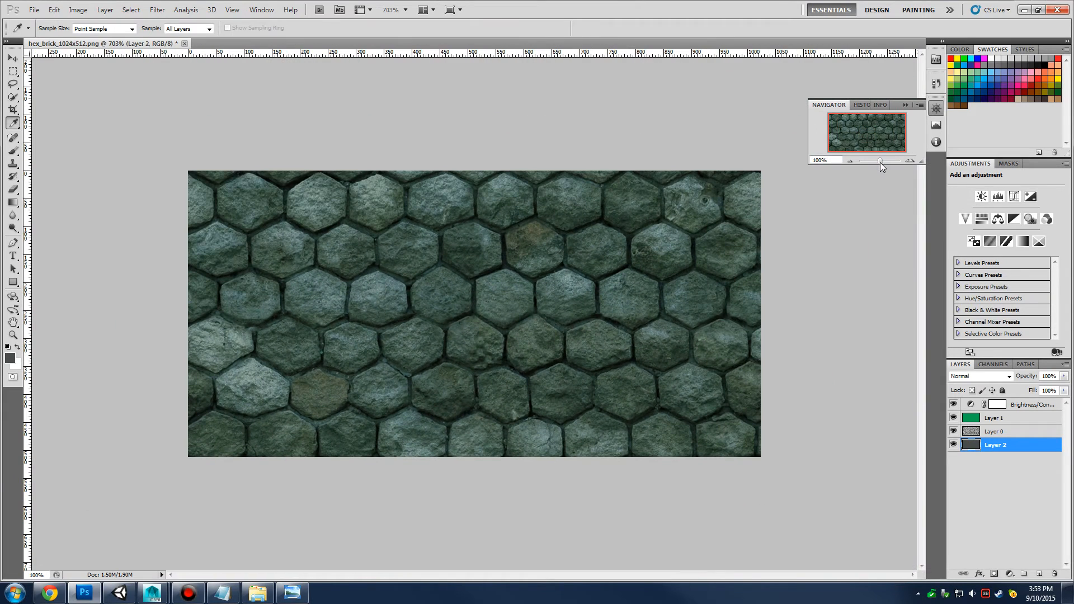
Lower the green overlay's opacity to 16% and fine-tune the brightness and contrast of the adjustment layer
left_click(1029, 418)
left_click(1064, 376)
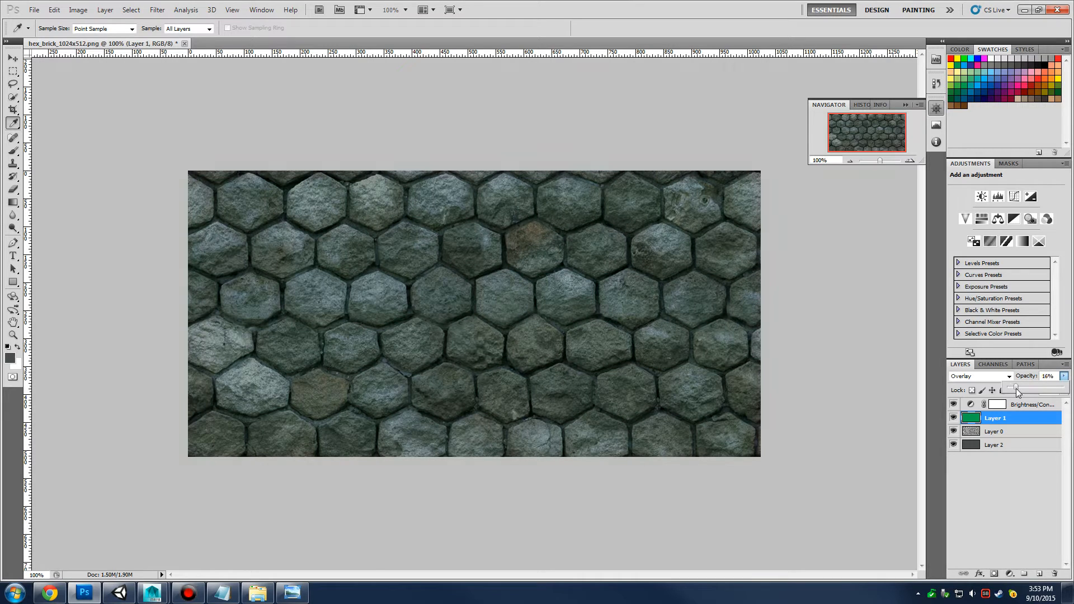
left_click(1020, 404)
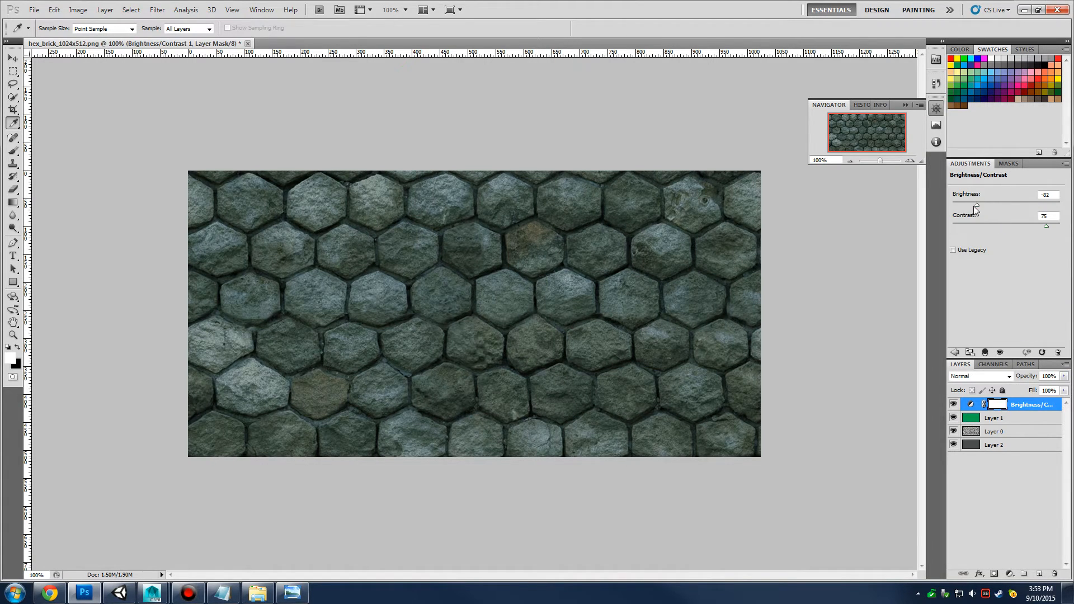
mouse_move(974, 206)
left_mouse_down()
mouse_move(992, 206)
mouse_move(969, 206)
mouse_move(977, 206)
left_mouse_up()
mouse_move(1048, 226)
left_mouse_down()
mouse_move(985, 221)
mouse_move(1064, 221)
mouse_move(1045, 222)
left_mouse_up()
left_click(1006, 419)
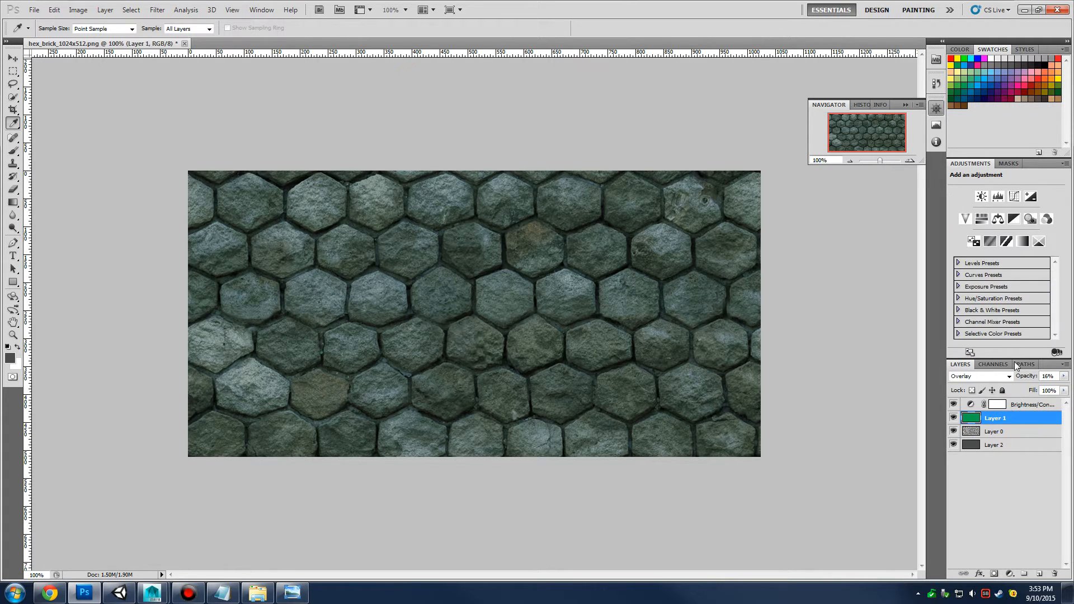
Raise the green overlay layer's opacity to 21% and set the adjustment layer's brightness to -93
left_click(1064, 377)
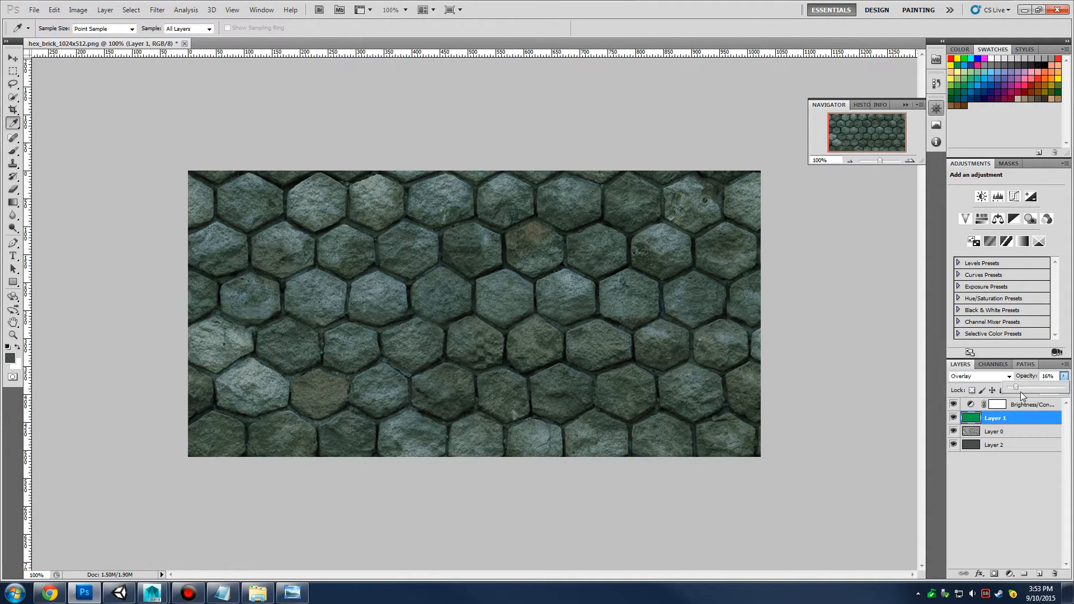
left_click_drag(1018, 387, 1025, 388)
left_click(1012, 404)
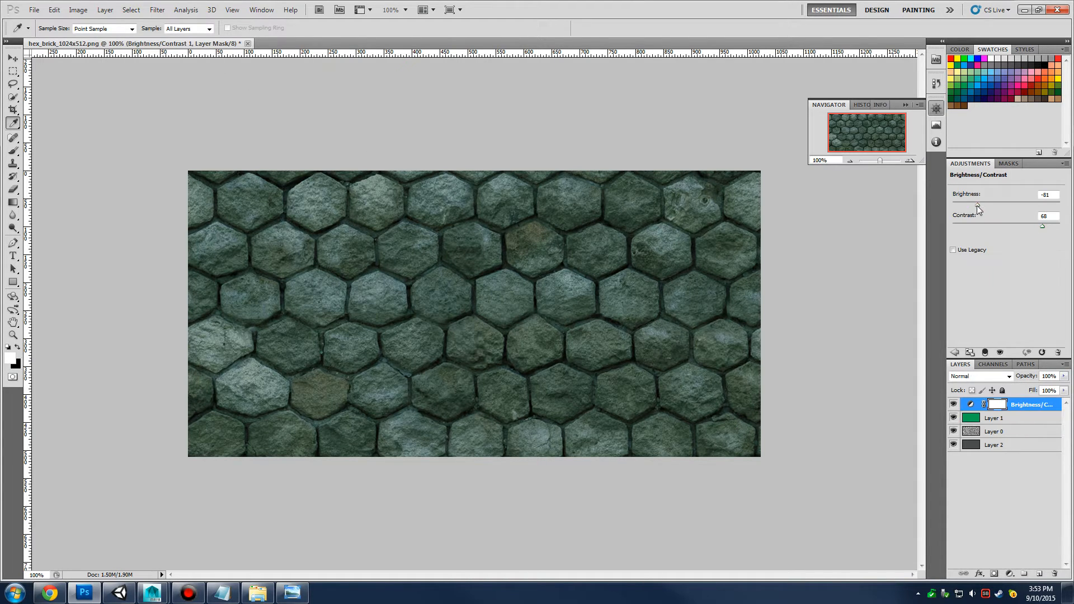
left_click_drag(976, 206, 972, 206)
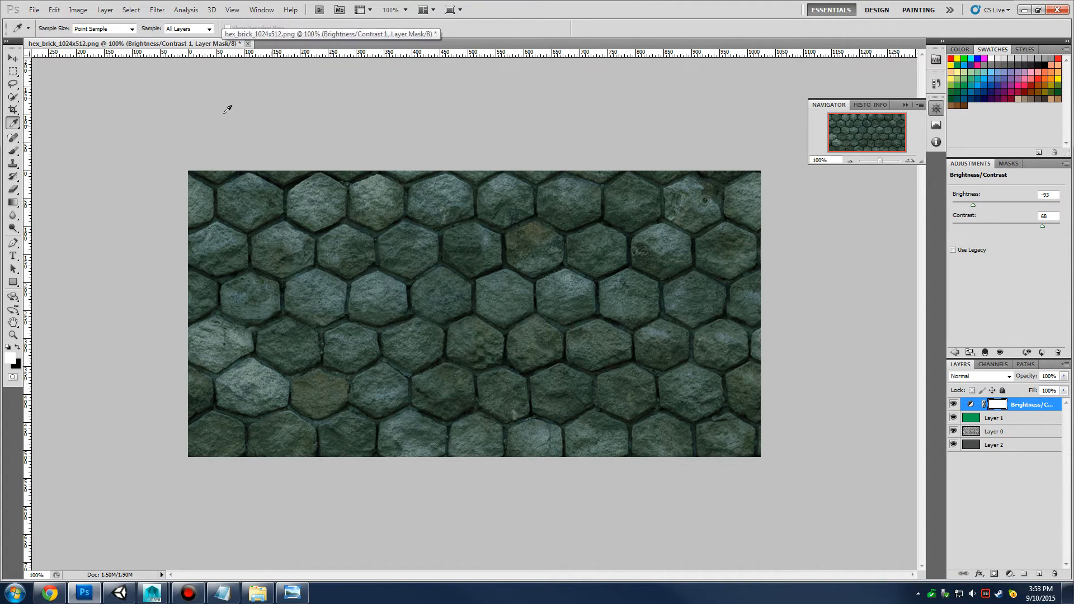
Rename Layer 1 as green overlay, Layer 0 as bricks and Layer 2 as grey seam fill
left_click(34, 9)
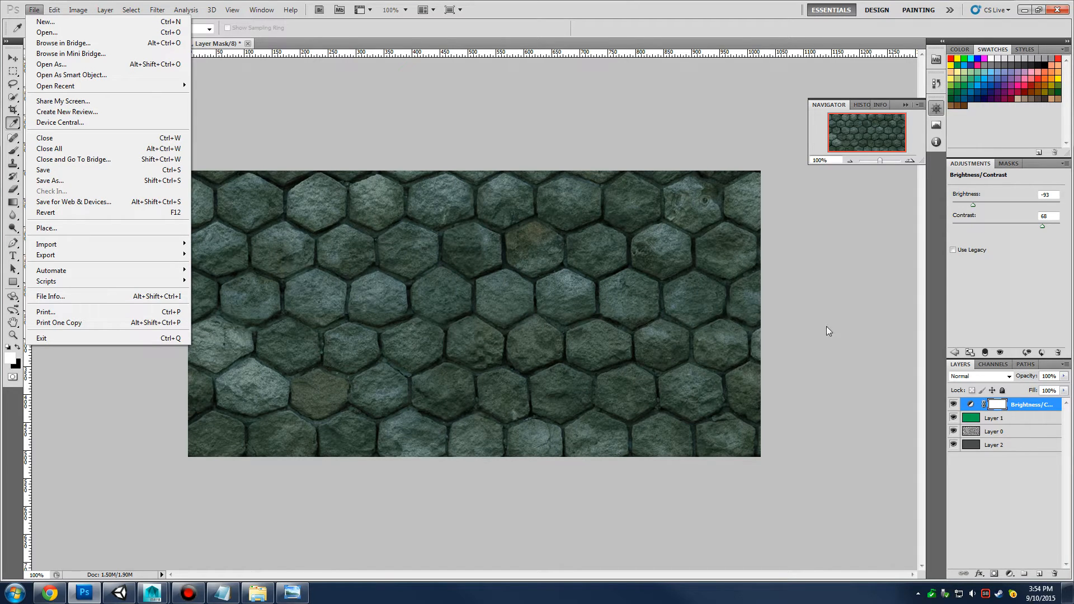
left_click(1001, 418)
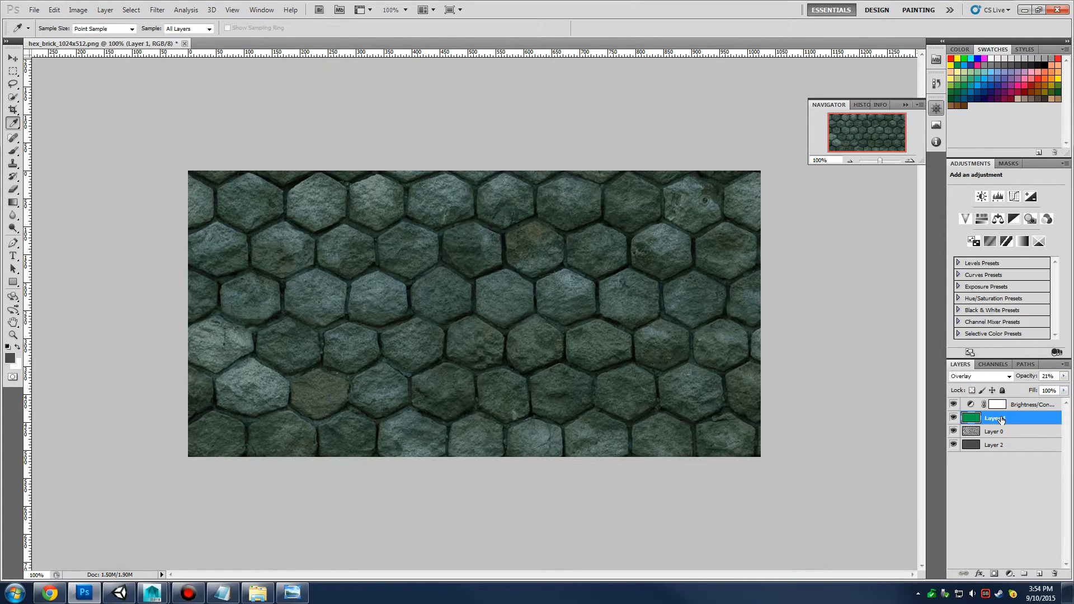
double_click(997, 417)
type("green overlay")
key("Return")
double_click(994, 432)
type("bric")
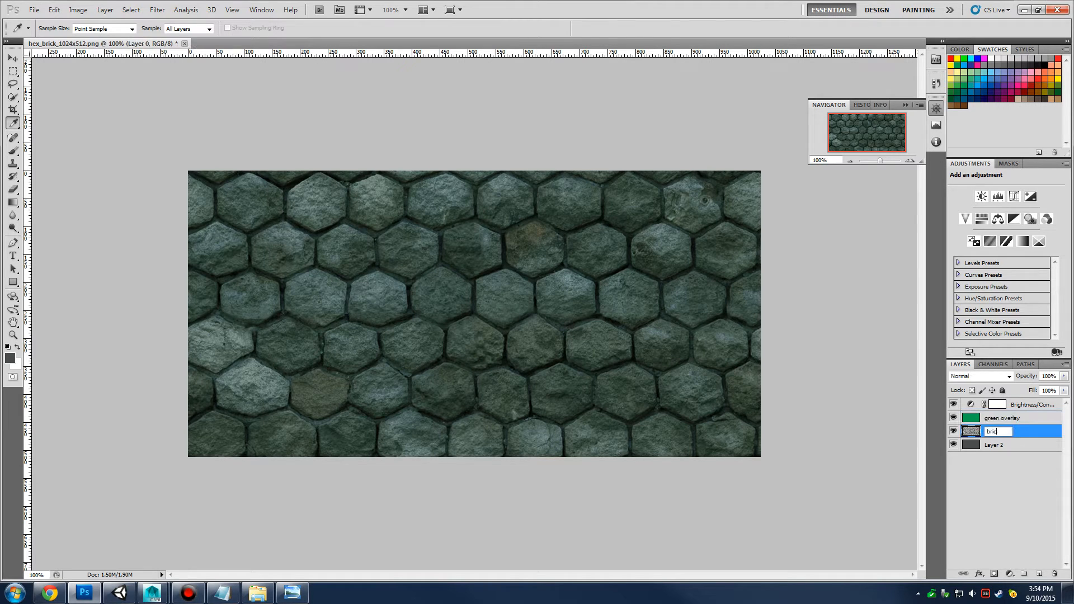
type("ks")
key("Return")
double_click(994, 445)
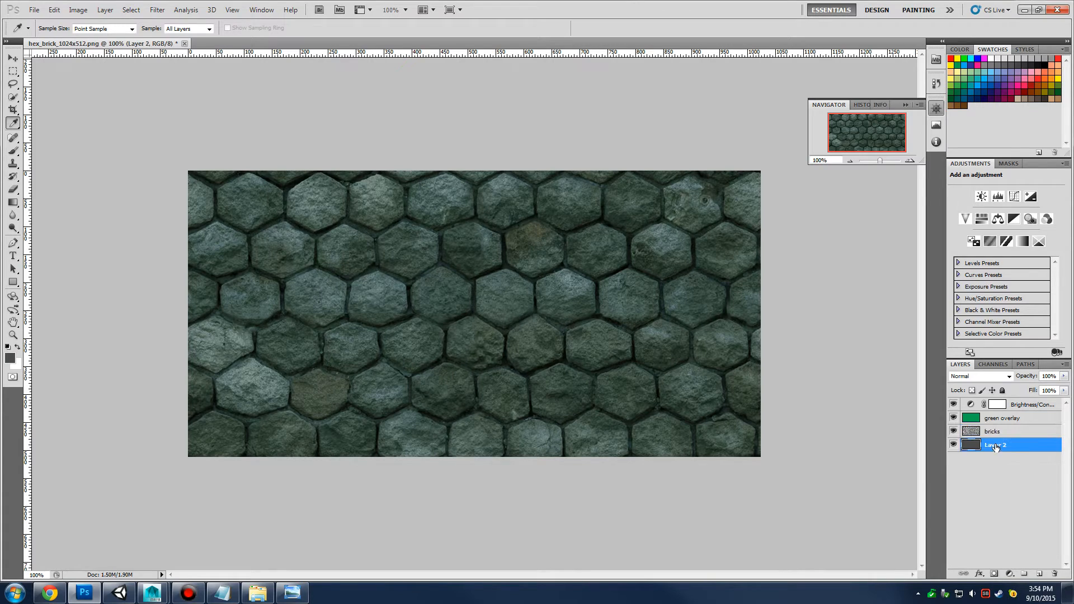
type("grey seam fill")
key("Return")
Save the layered texture as a Photoshop file named hex_brick_1024x512 in the Texture Source folder, accepting the format options
left_click(28, 11)
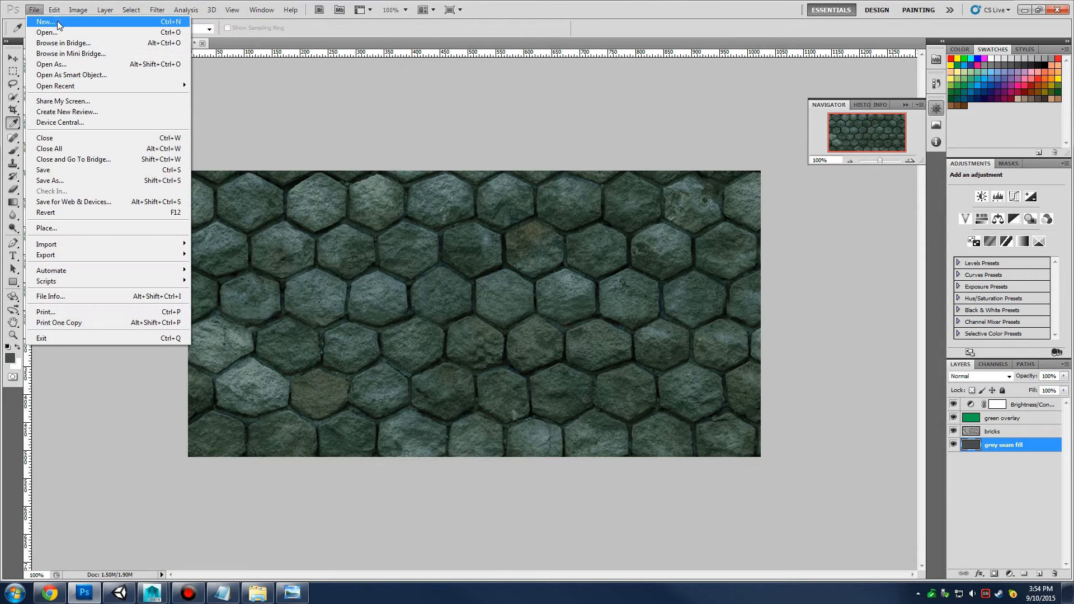
left_click(49, 180)
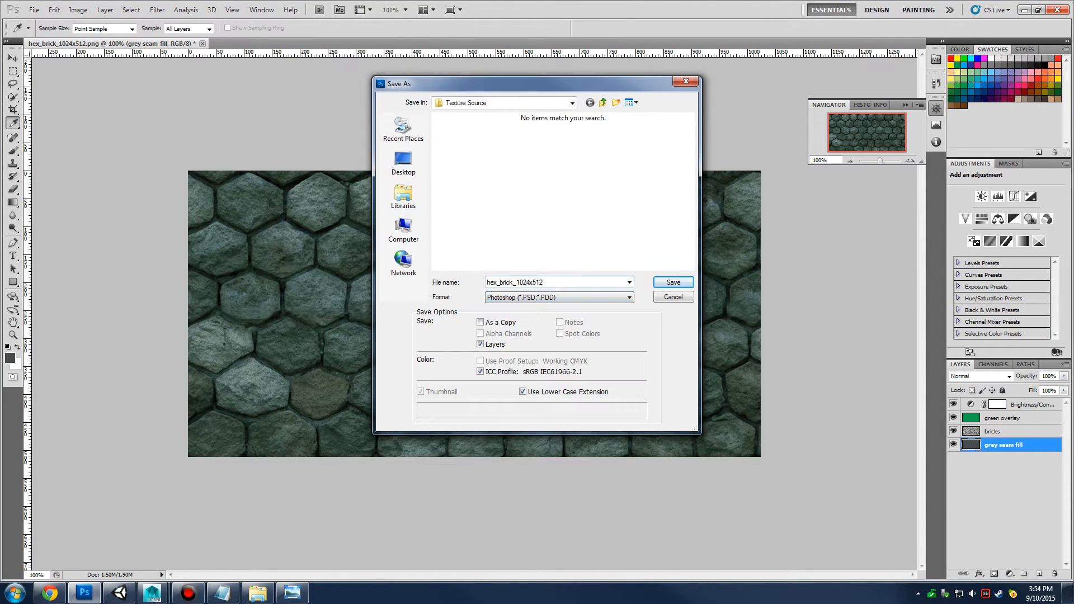
left_click(667, 284)
left_click(660, 190)
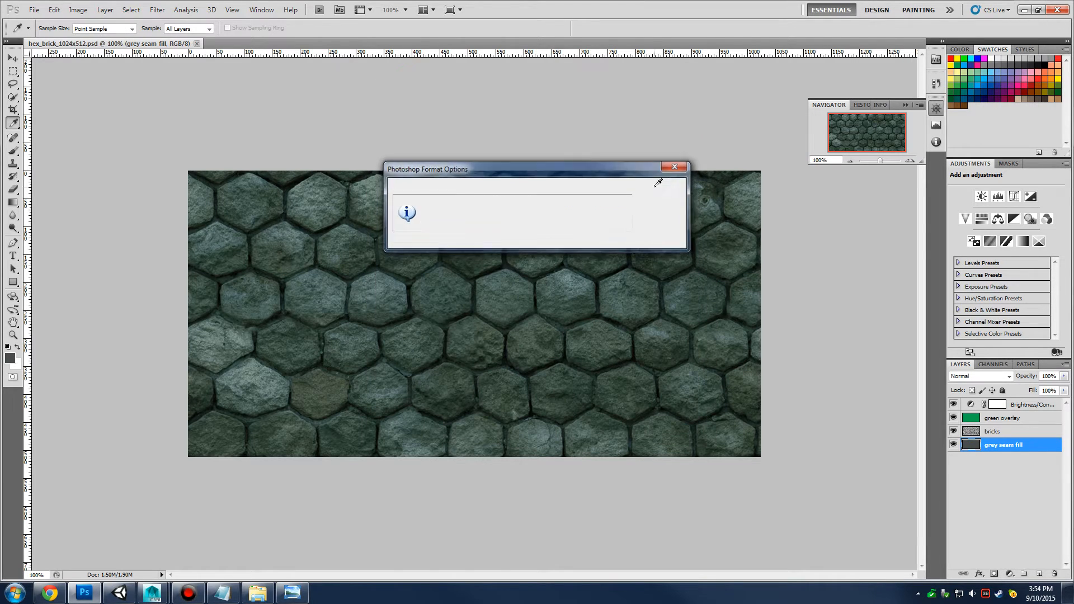
Switch to Windows Explorer and go from the Reference folder to the Trojan Project's Texture Source folder
left_click(84, 595)
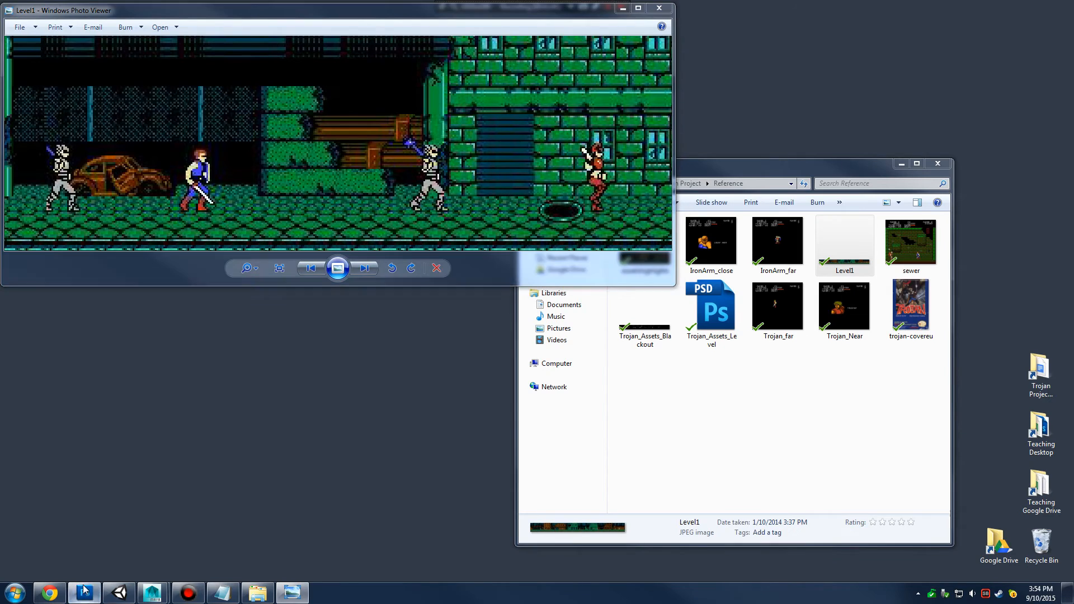
left_click(84, 593)
left_click(257, 593)
key("BackSpace")
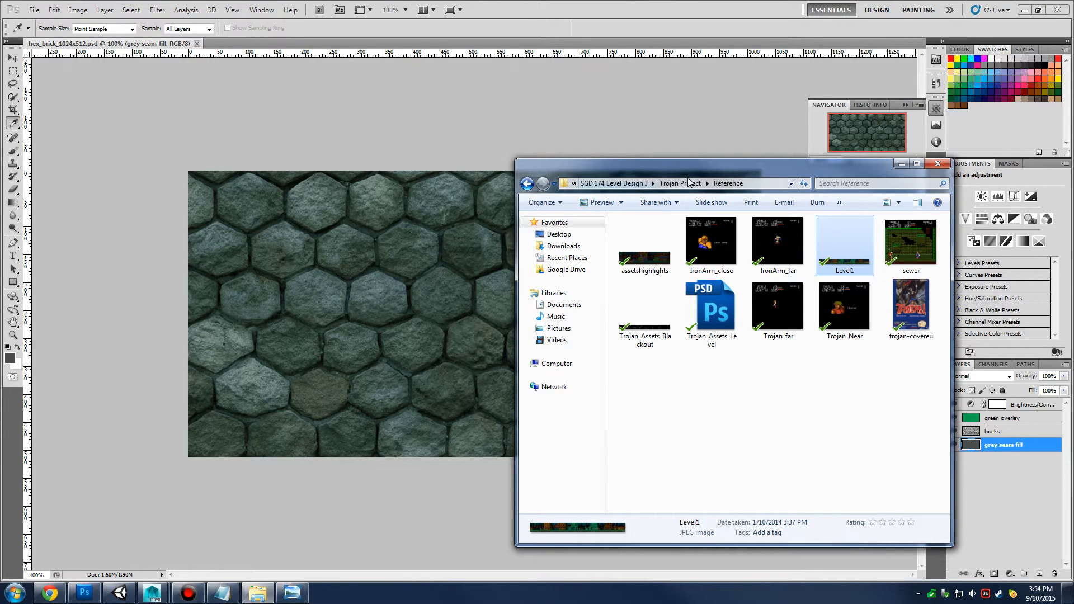
double_click(651, 340)
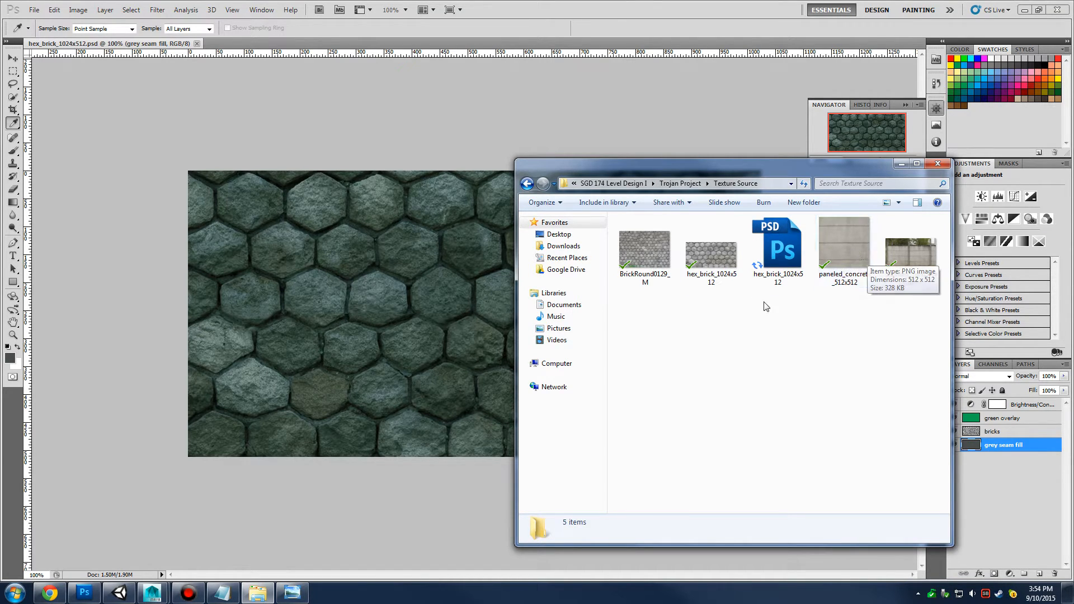
Delete the PNG version of hex_brick_1024x512 from the Texture Source folder and return to Photoshop
left_click(714, 266)
key("Delete")
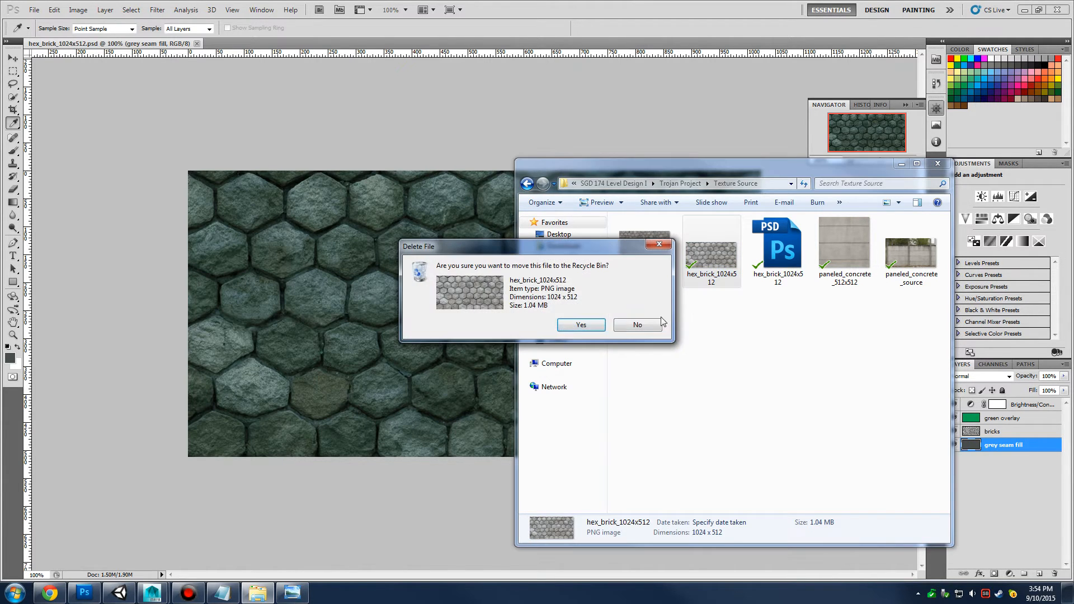
left_click(587, 329)
left_click(403, 126)
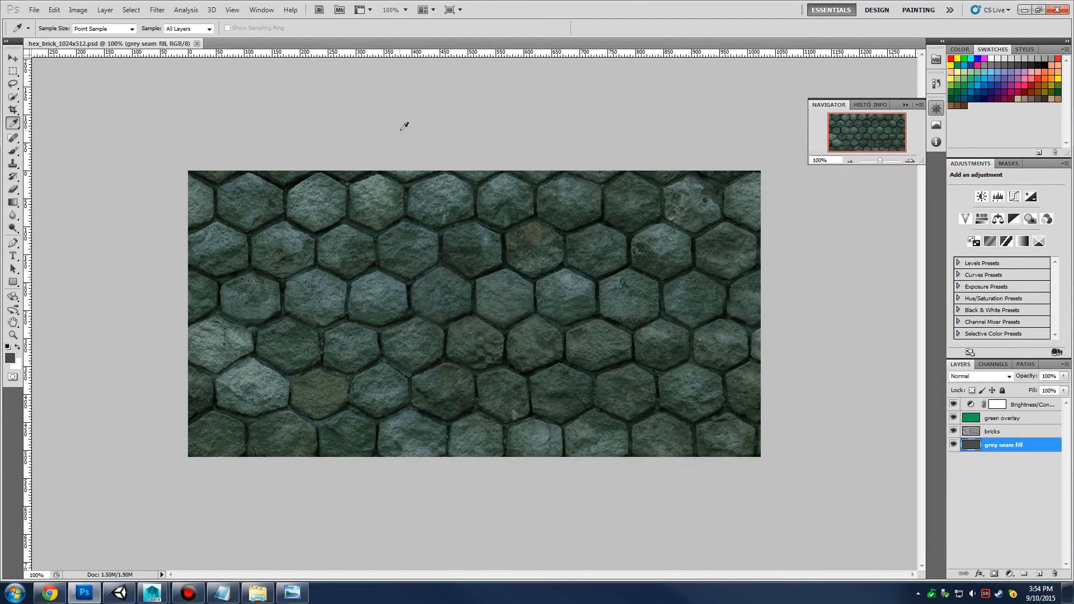
Switch to Unity and frame the selected Building (0) block in the Scene view
left_click_drag(877, 159, 877, 160)
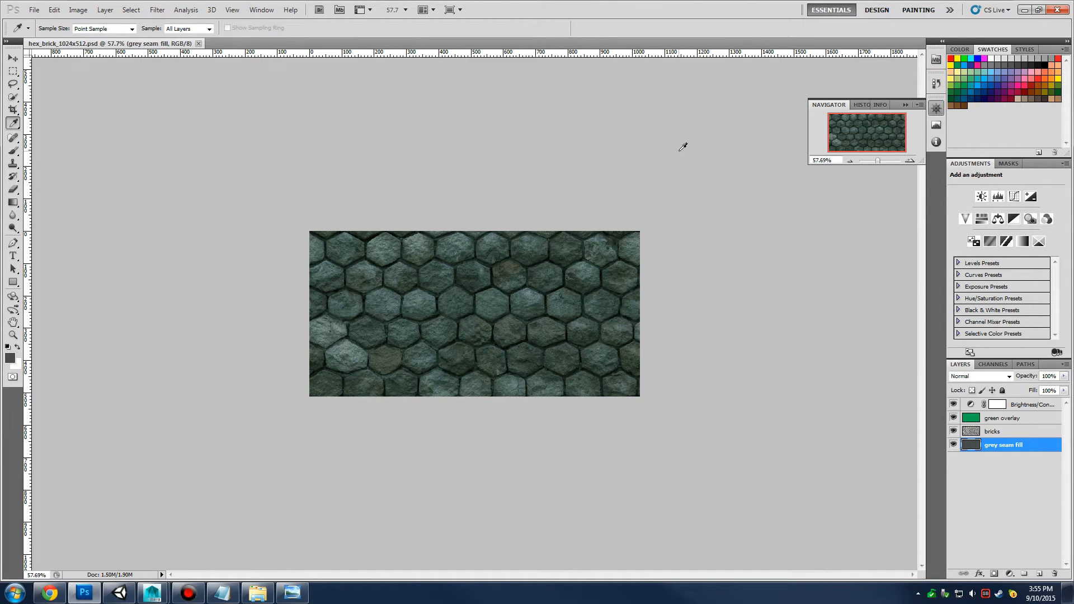
left_click(119, 592)
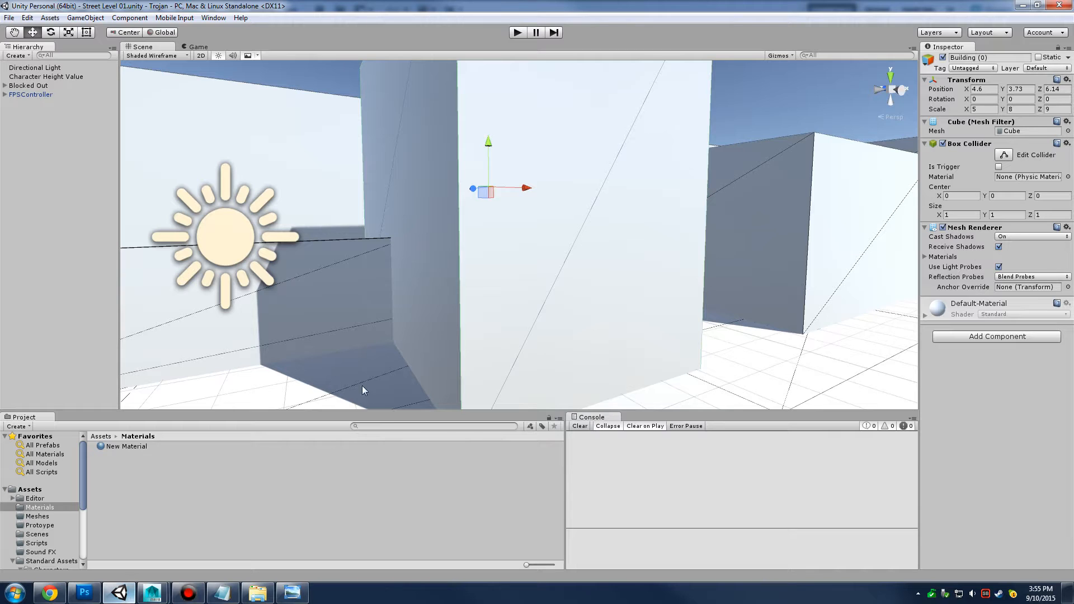
key("f")
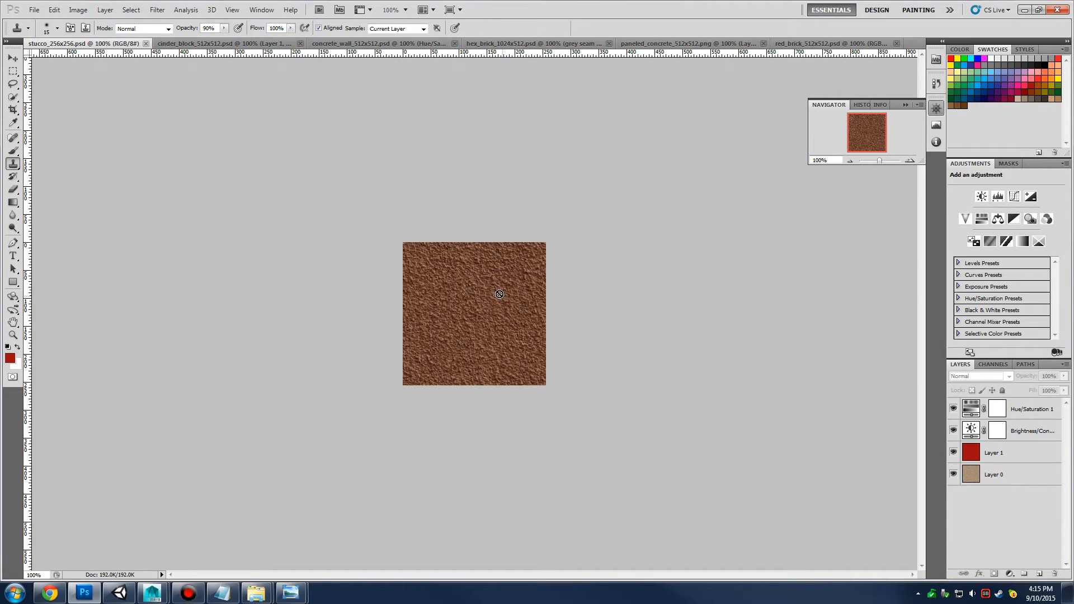
Check the image size of stucco_256x256.psd without changing it and view the texture slightly enlarged
left_click(78, 9)
left_click(110, 89)
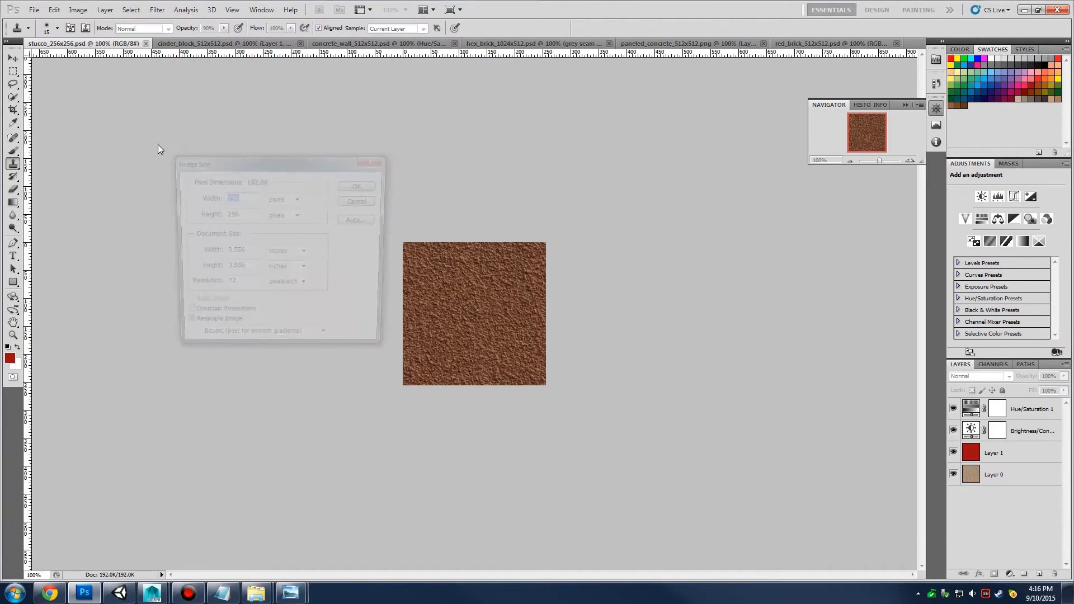
left_click(363, 201)
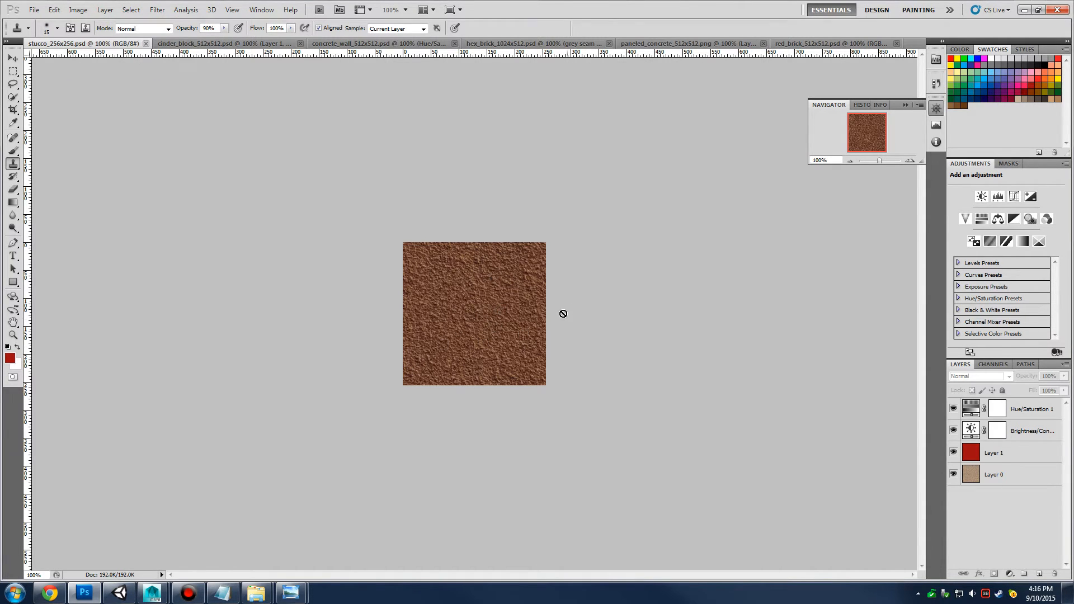
left_click_drag(879, 161, 880, 163)
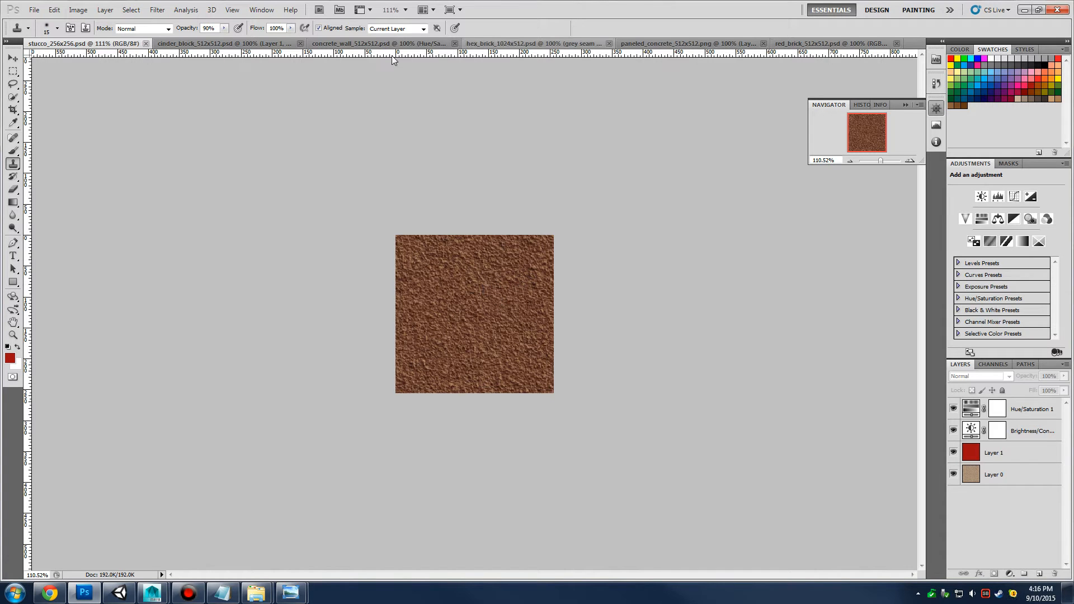
Bring up cinder_block_512x512.psd and compare it with the green brick wall in the Level1 reference image
left_click(251, 43)
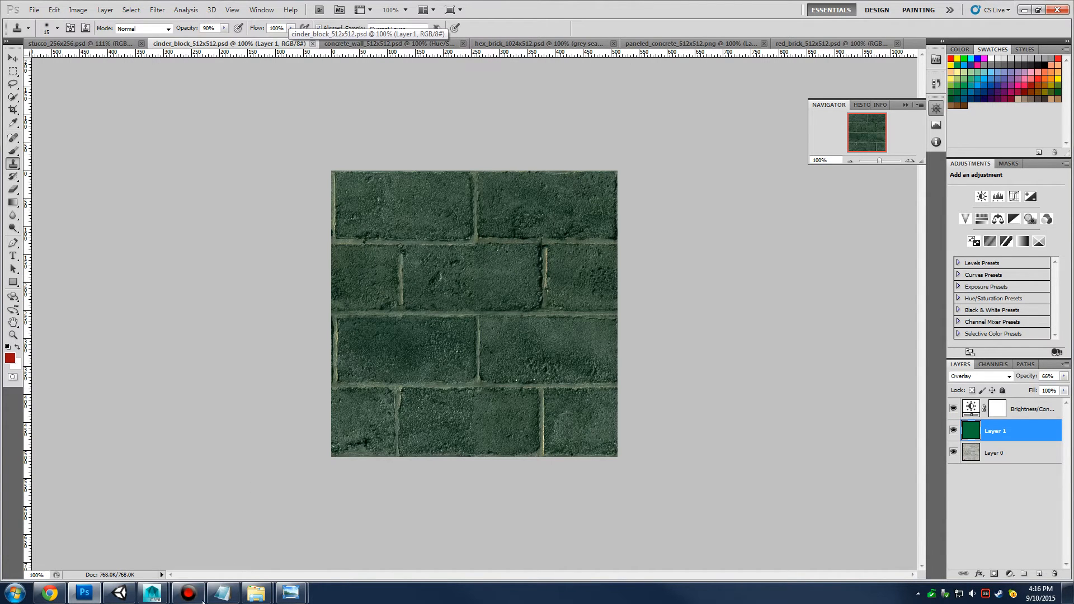
mouse_move(284, 591)
left_click(263, 547)
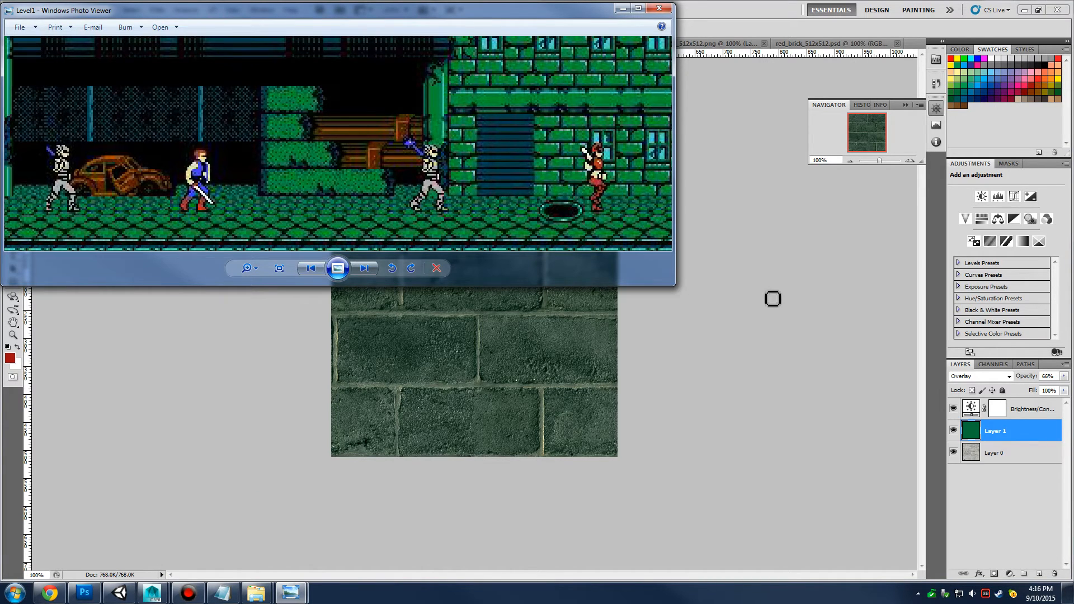
left_click(772, 298)
Bring up concrete_wall_512x512.psd and compare it with the brown building in the Level1 reference image
left_click(398, 43)
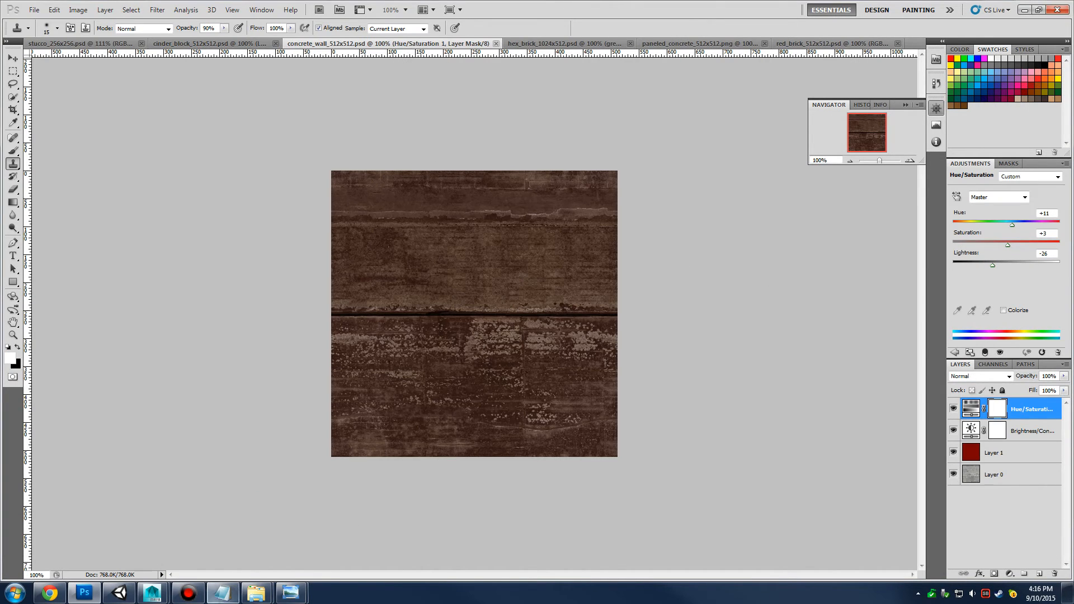
mouse_move(290, 592)
left_click(264, 543)
left_click_drag(492, 86, 207, 121)
left_click_drag(564, 126, 242, 164)
left_click_drag(527, 119, 432, 129)
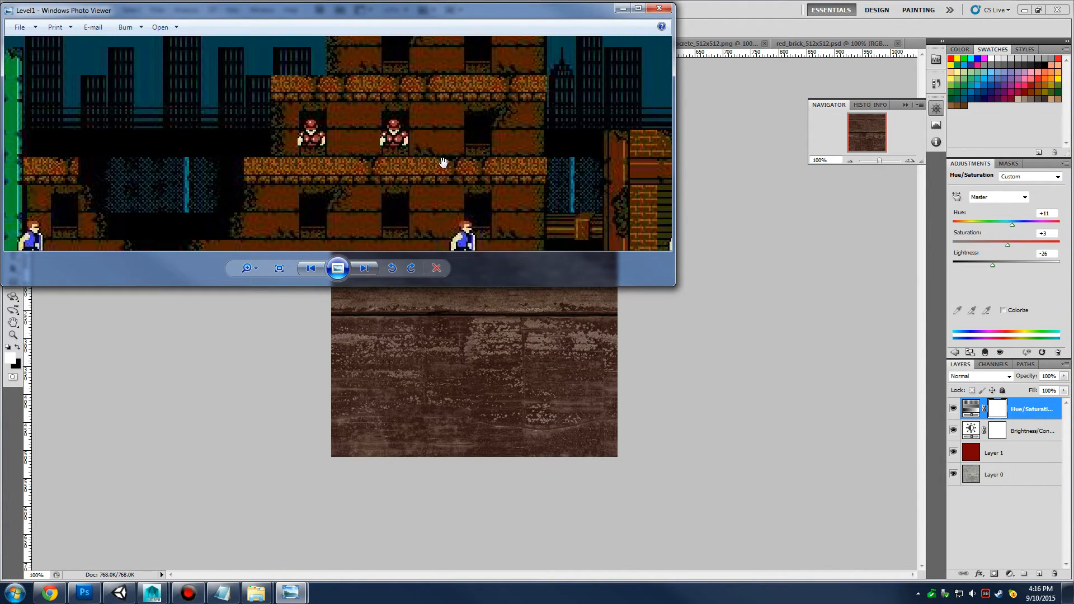
left_click(701, 5)
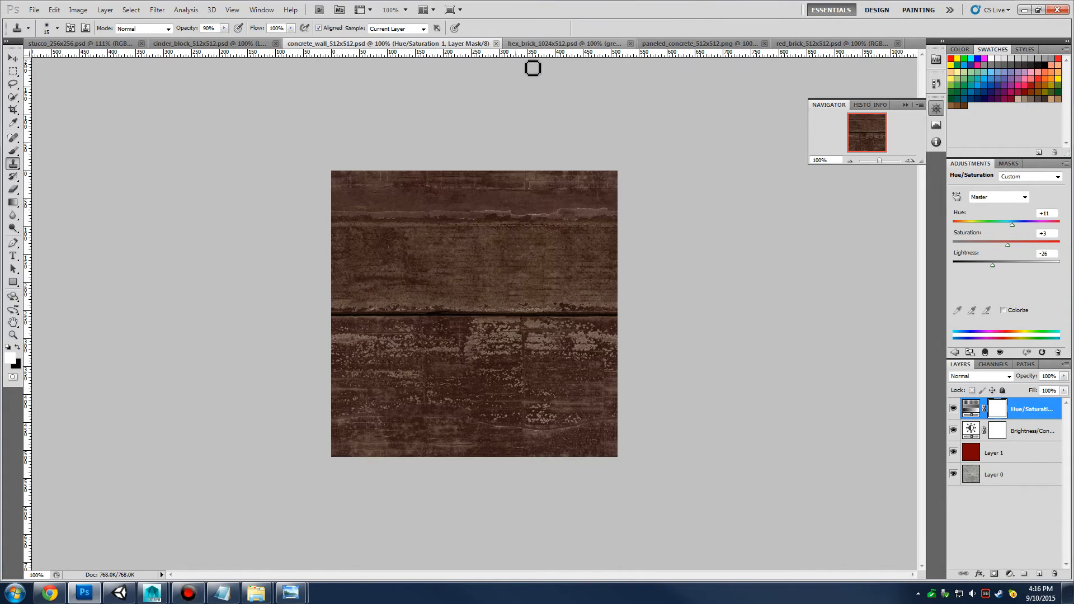
Bring up hex_brick_1024x512.psd and compare it with the green street paving in the Level1 reference image
left_click(547, 43)
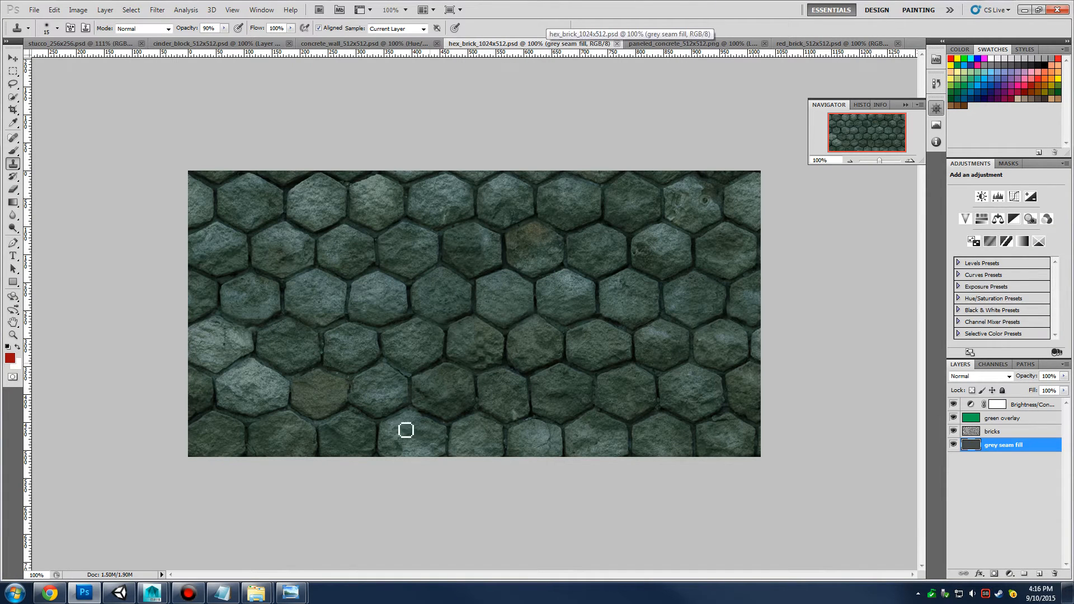
mouse_move(299, 597)
left_click(269, 555)
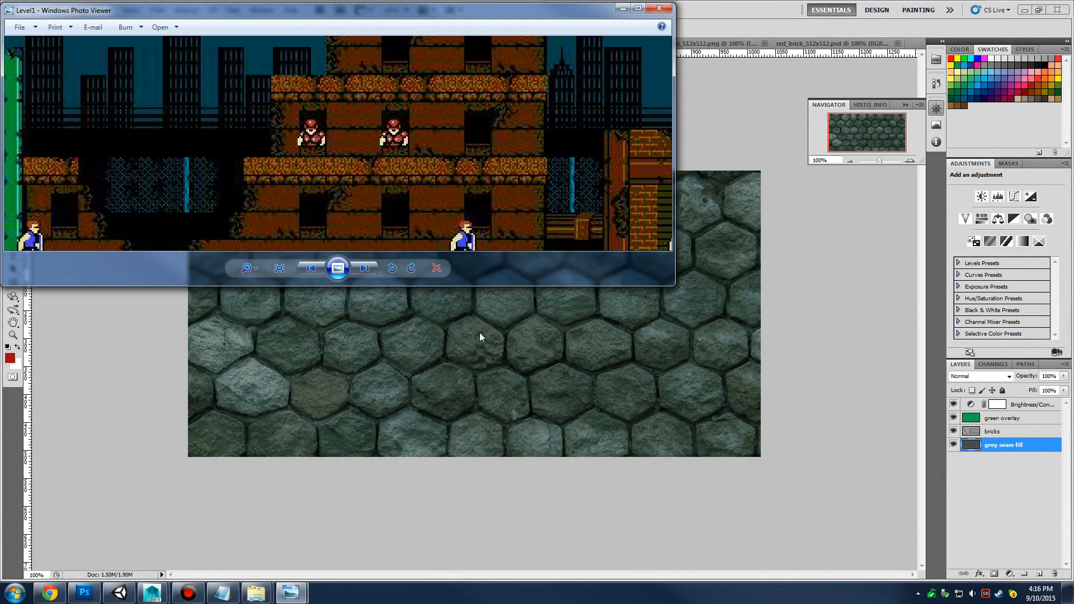
left_click_drag(500, 198, 491, 29)
left_click_drag(536, 146, 489, 145)
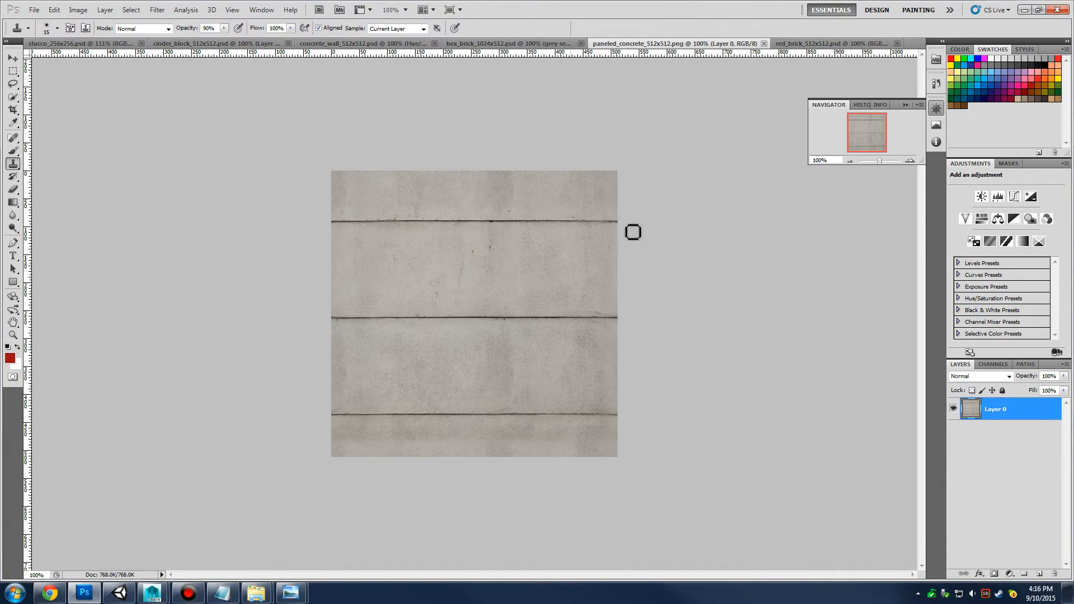
Bring up red_brick_512x512.psd and compare it with the brick storefront in the Level1 reference image
left_click(813, 42)
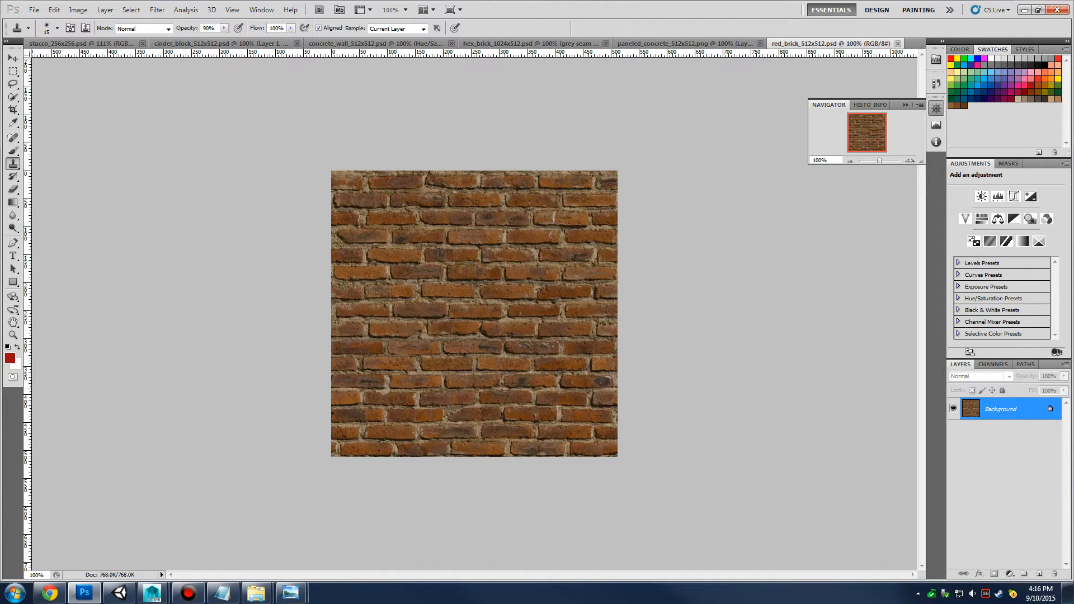
mouse_move(291, 592)
left_click(269, 558)
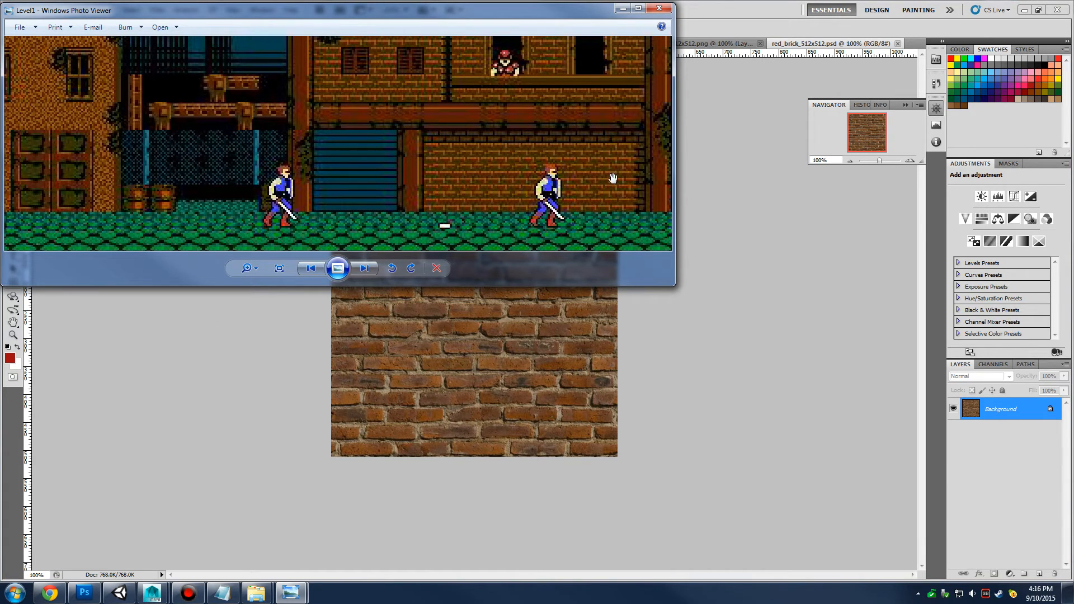
left_click(756, 12)
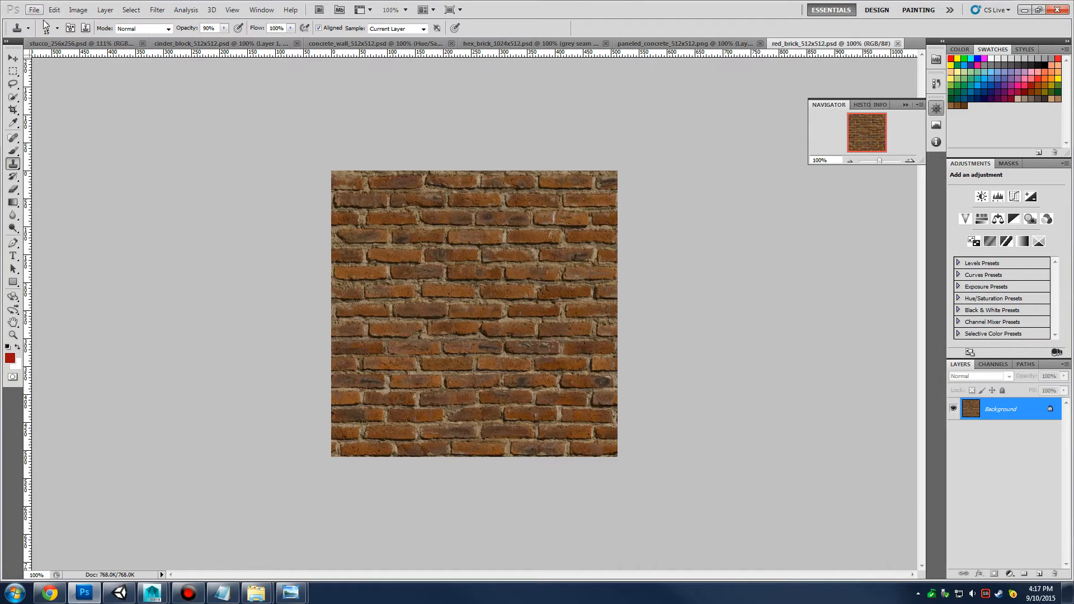
Switch to the Texture Source Explorer window and open the Trojan Project's Texture Maps folder
left_click(263, 596)
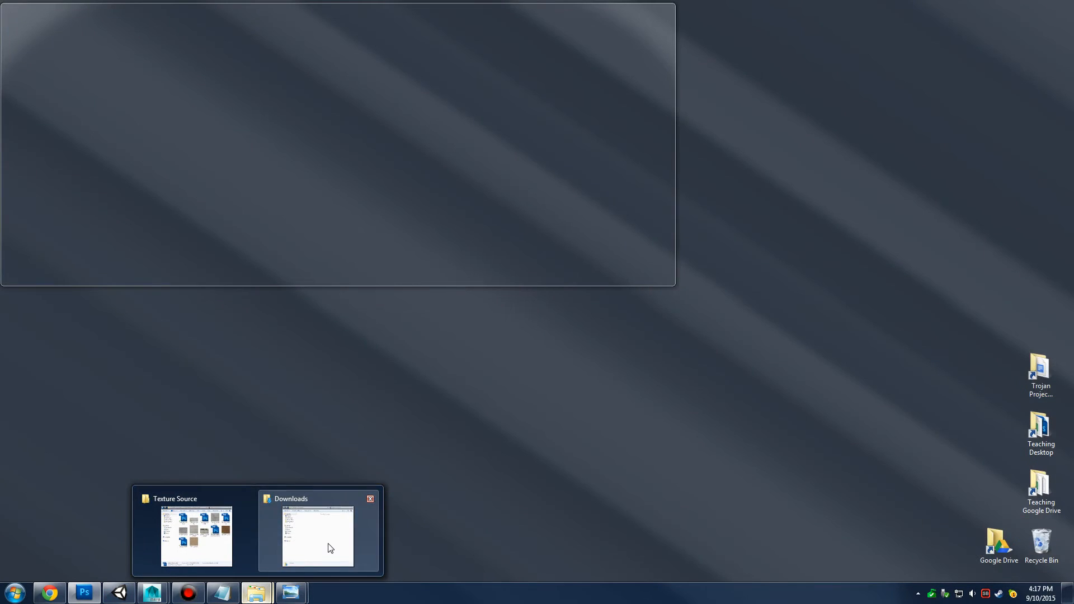
left_click(246, 540)
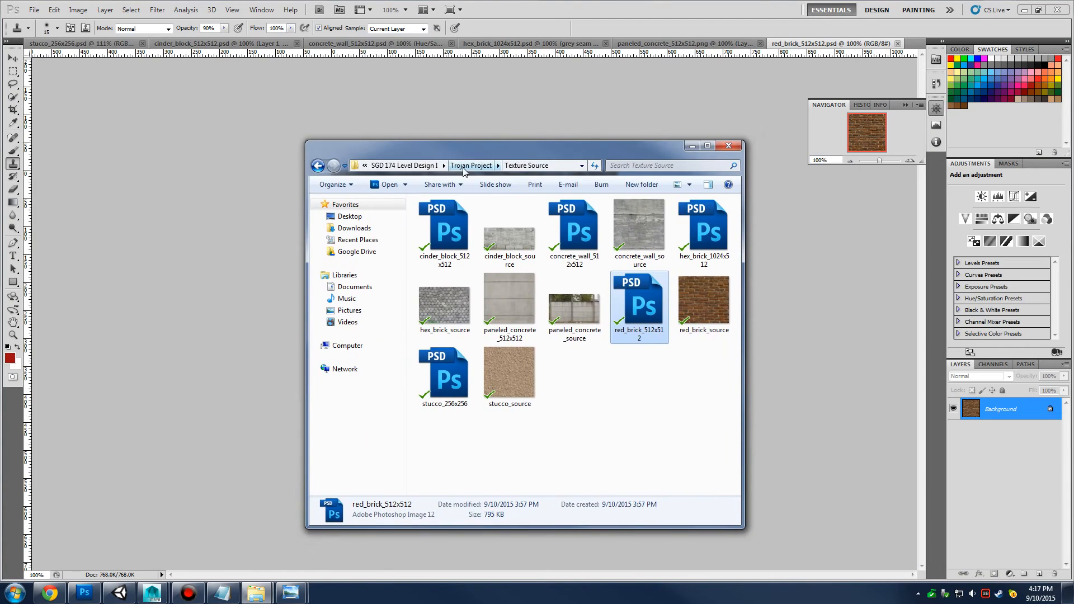
left_click(475, 165)
double_click(459, 311)
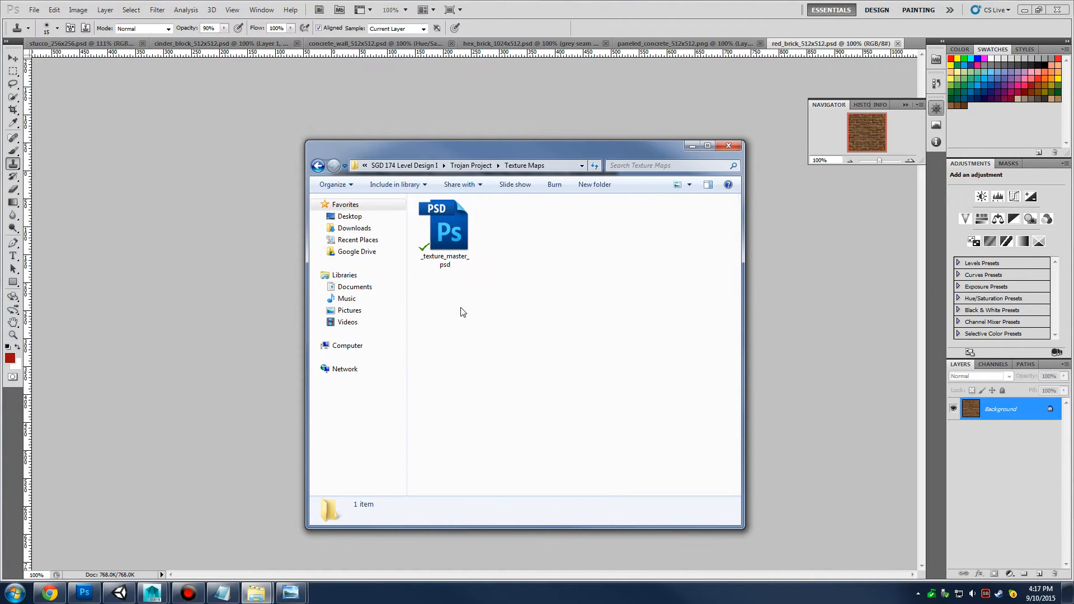
Open the master texture PSD from the Texture Maps folder and check its image size without changing it
double_click(457, 239)
left_click(78, 10)
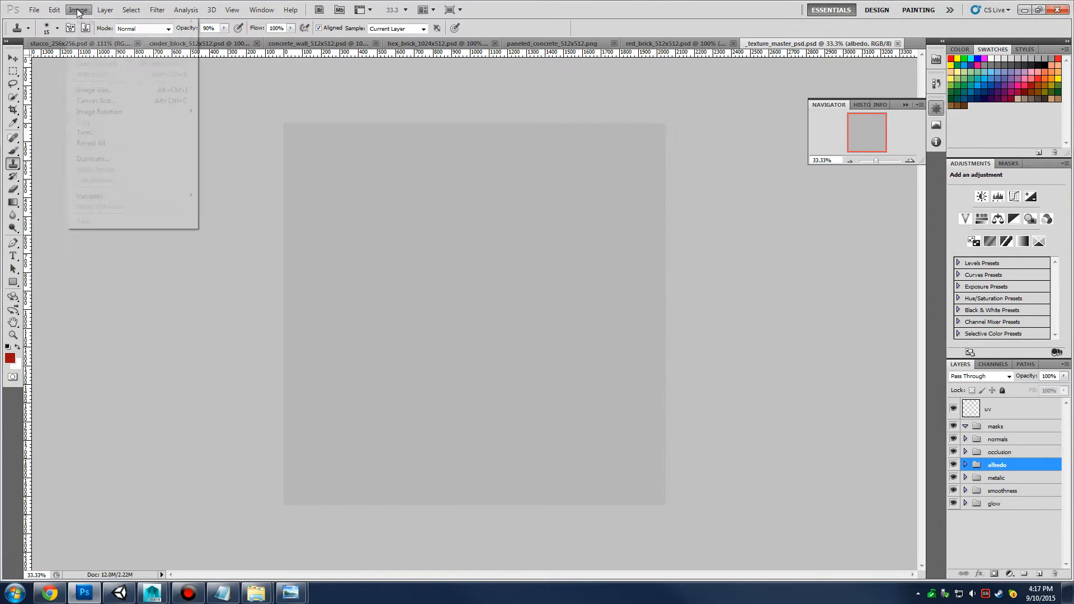
left_click(92, 85)
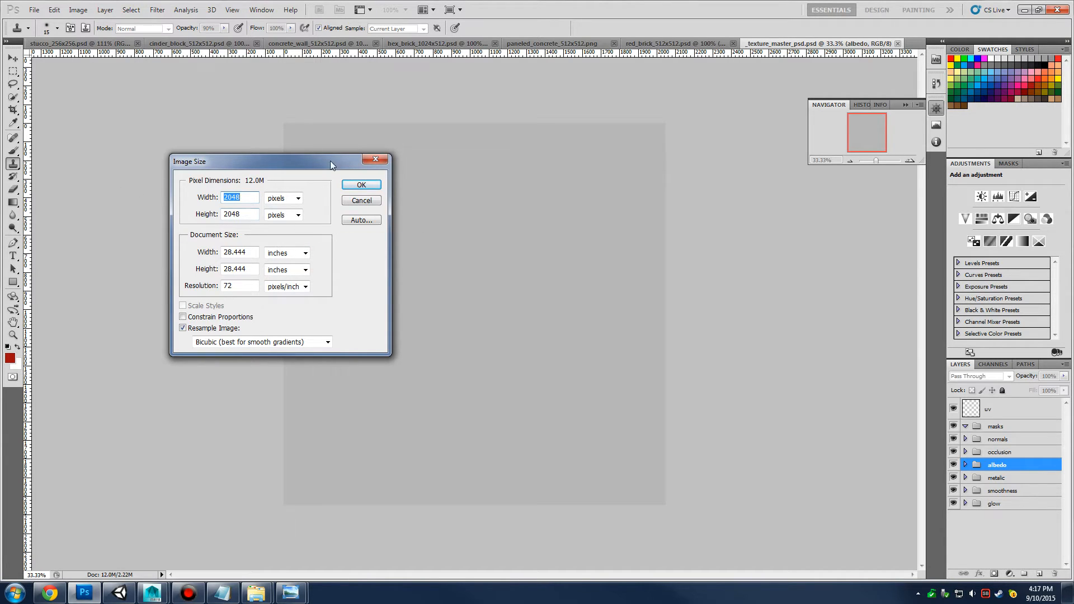
left_click(359, 202)
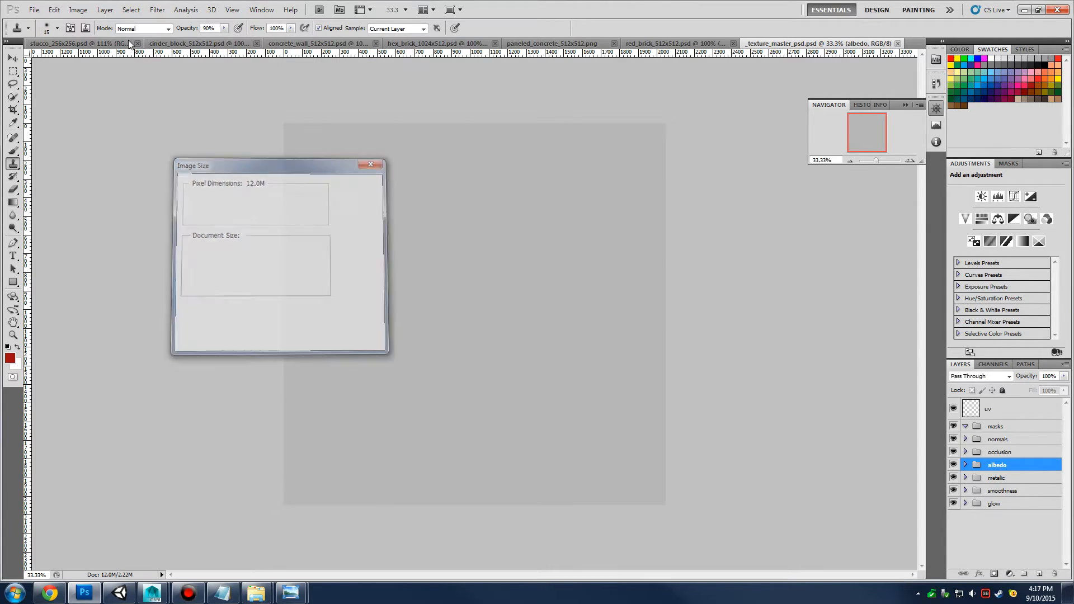
Convert the master texture document to 16 Bits/Channel and deselect all layers
left_click(78, 10)
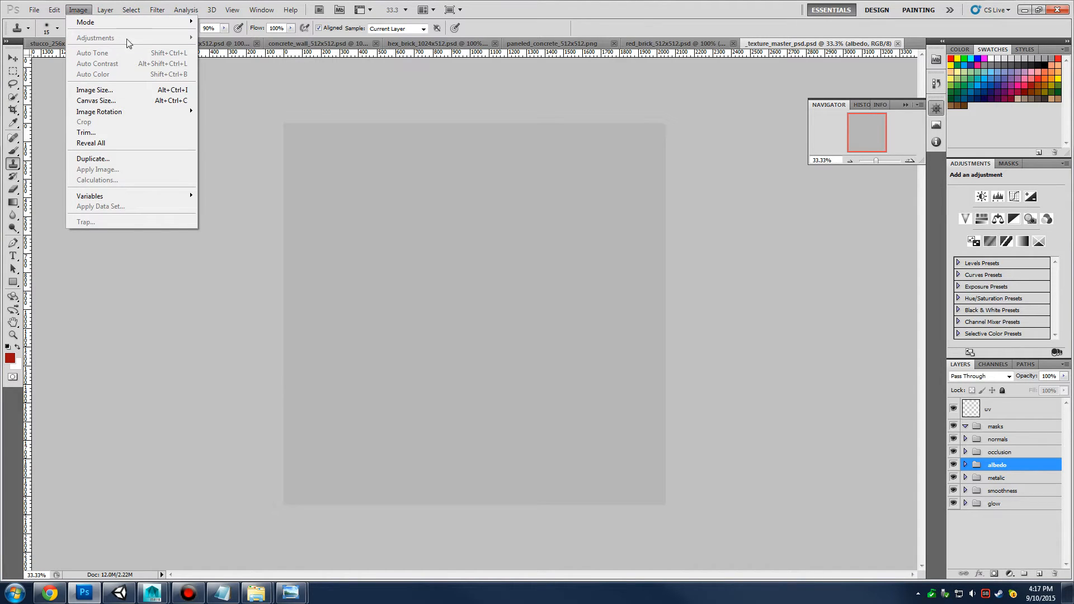
mouse_move(112, 22)
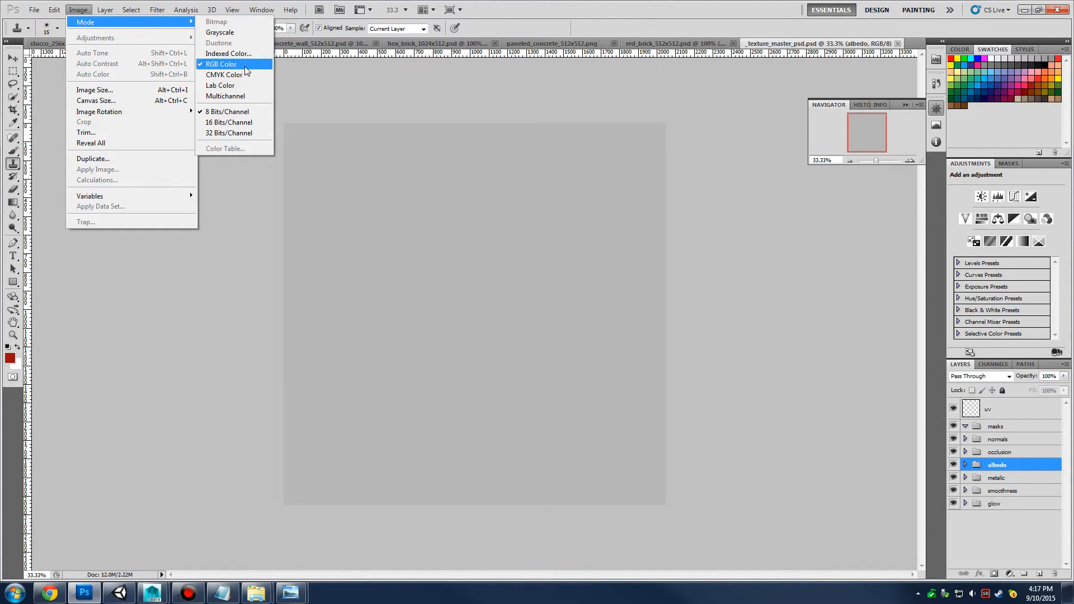
left_click(243, 122)
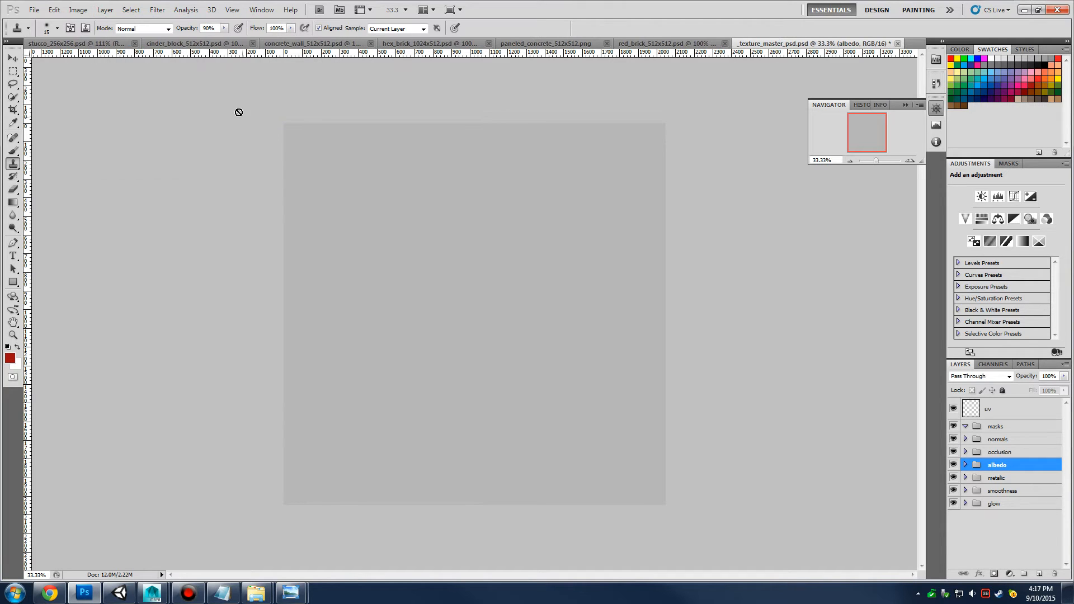
left_click(77, 10)
mouse_move(129, 22)
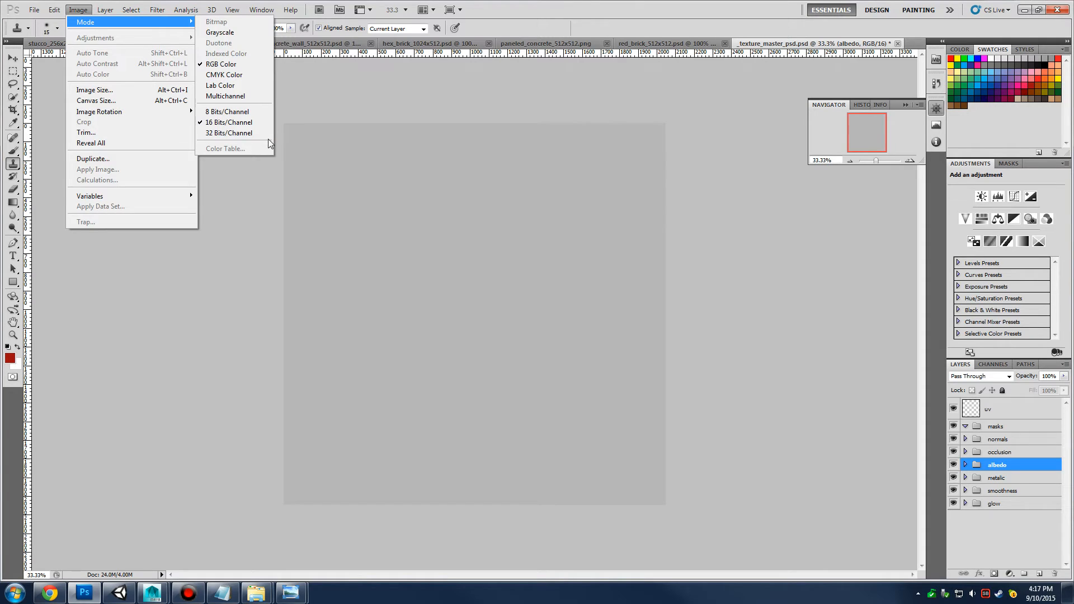
left_click(1011, 535)
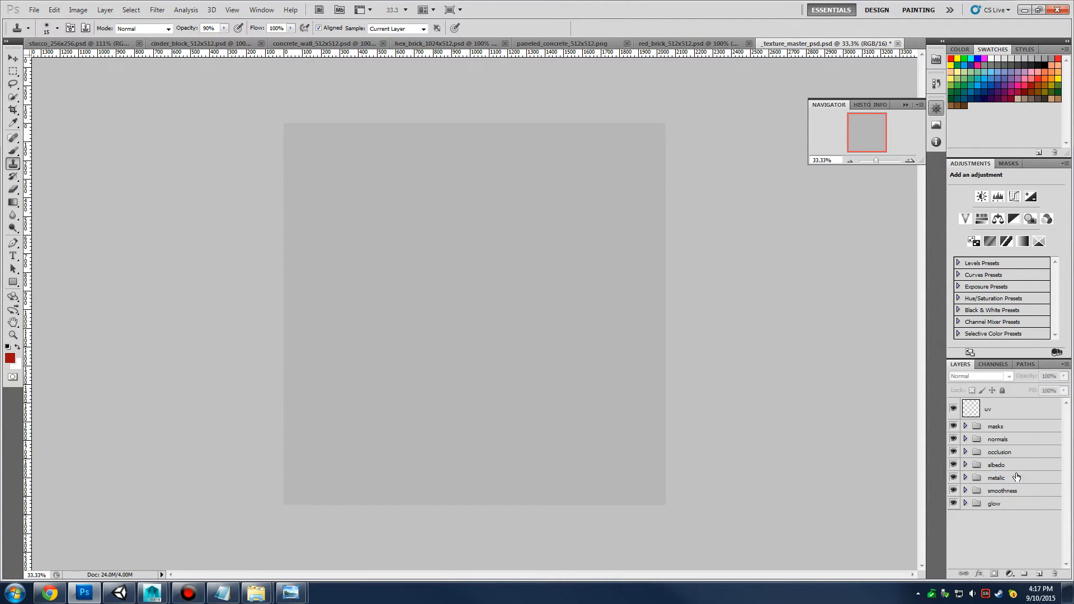
Preview the base layer of the normals group, hide it again and collapse the group
left_click(965, 439)
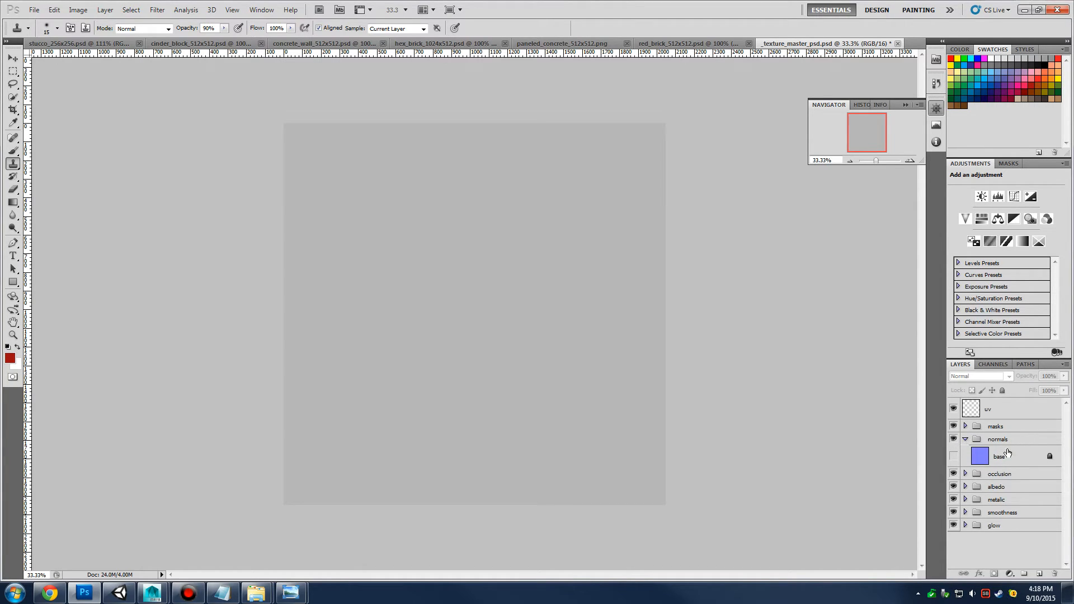
left_click(954, 457)
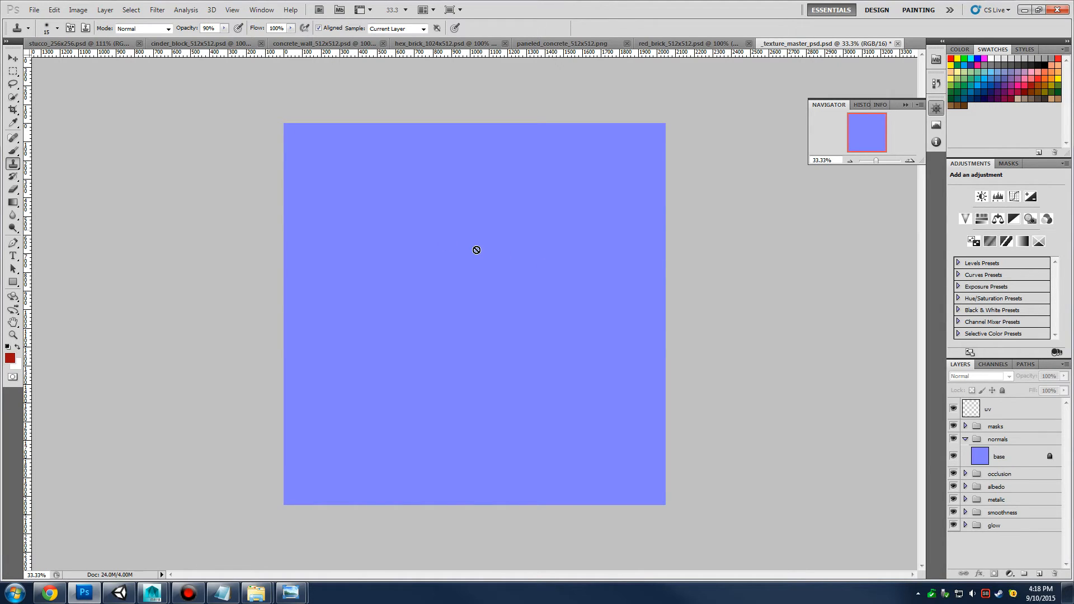
left_click(954, 455)
left_click(965, 439)
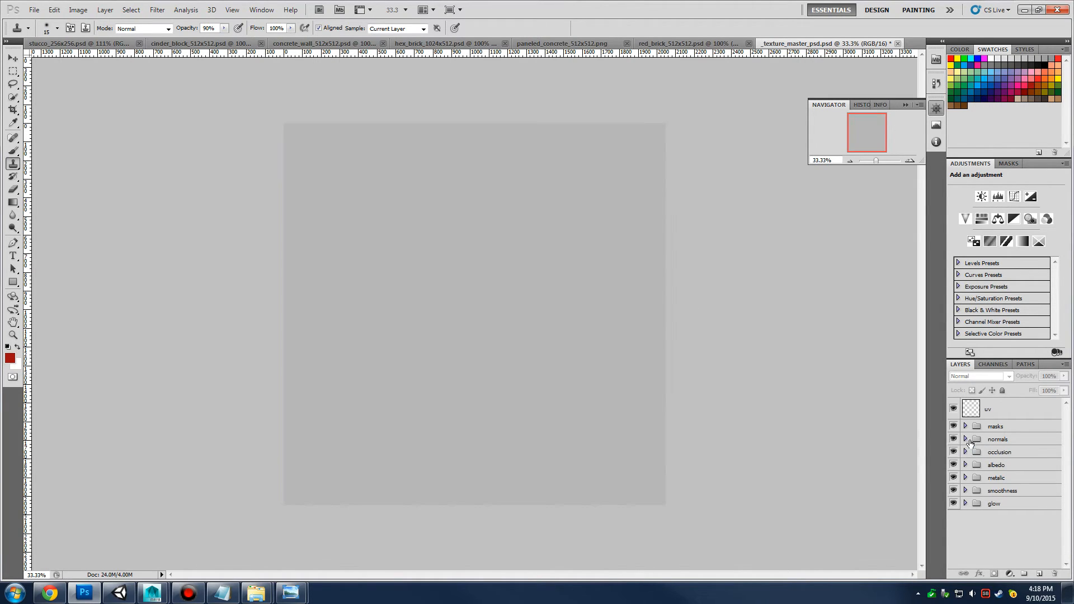
Hide the uv layer and the masks and normals groups, and inspect the occlusion group's base layer
left_click(966, 452)
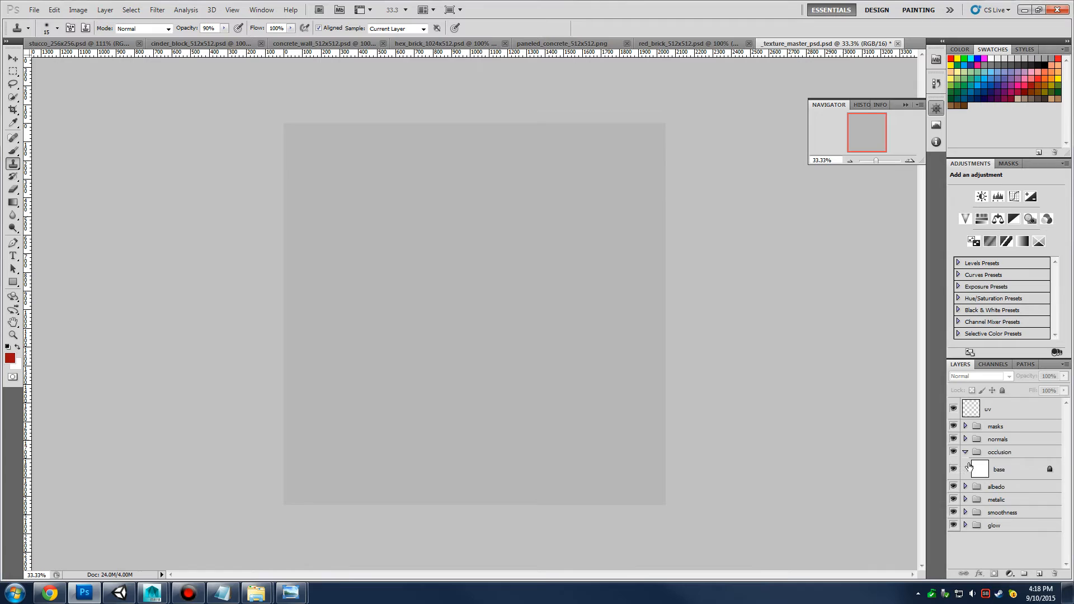
left_click(1008, 453)
left_click(954, 439)
left_click(953, 426)
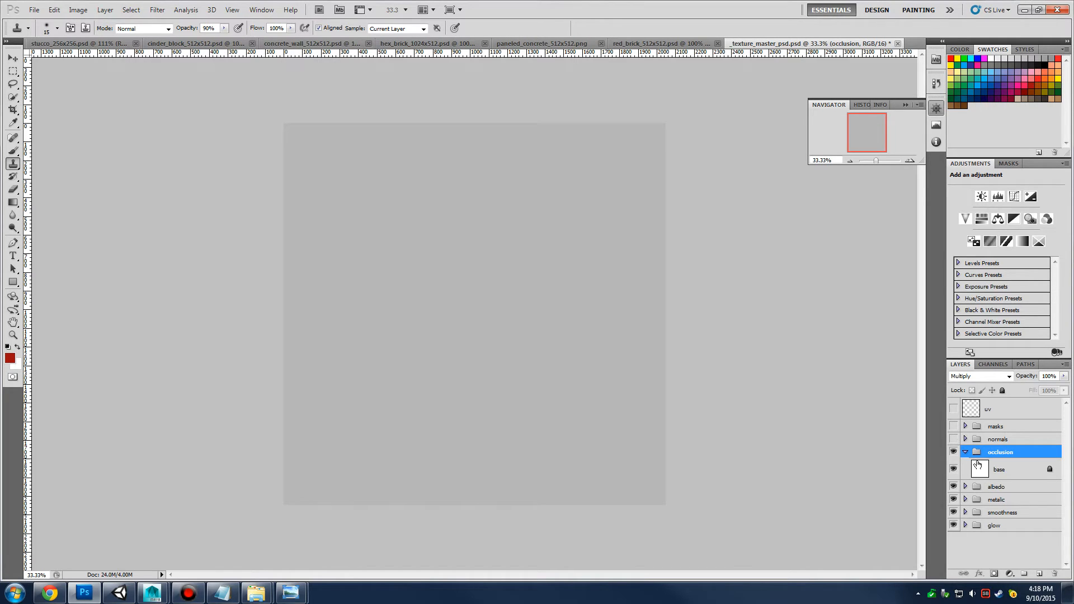
left_click(997, 470)
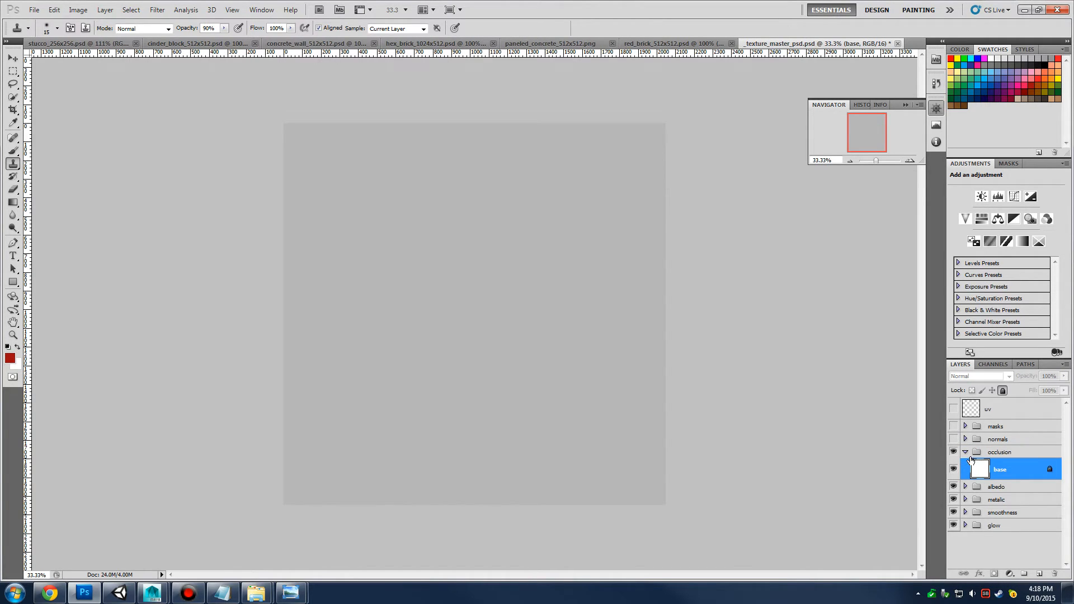
left_click(965, 451)
Examine the contents of the albedo, metalic, smoothness and glow groups, leaving each one collapsed
left_click(964, 465)
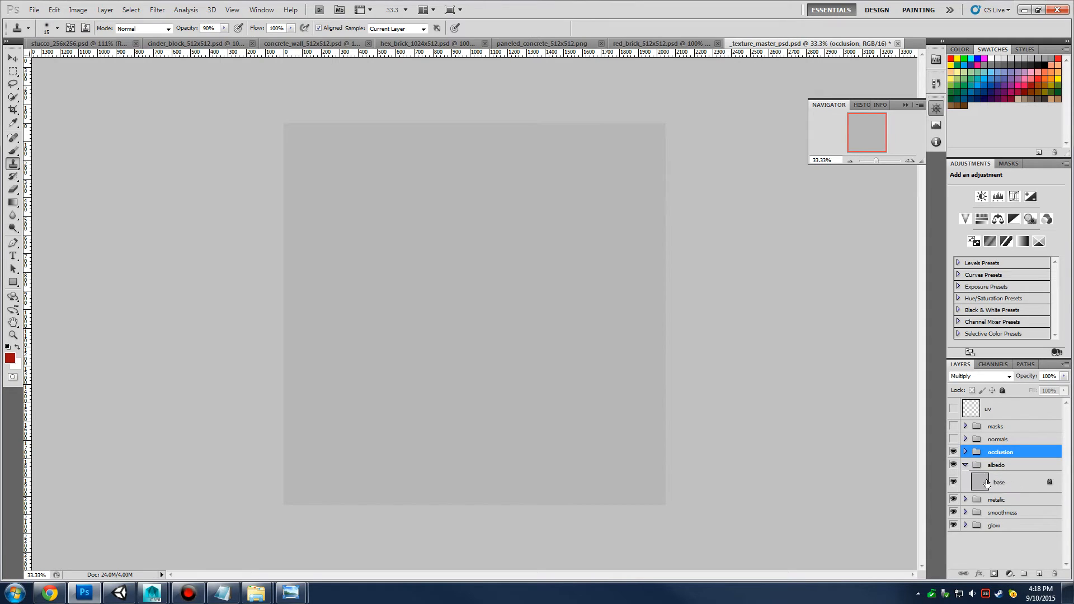
left_click(964, 465)
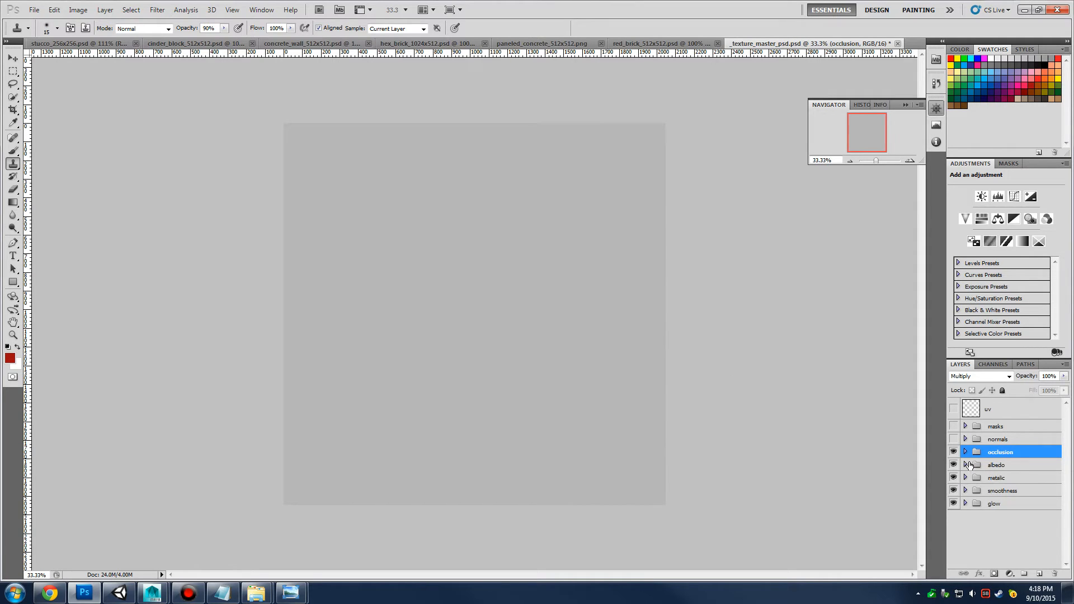
left_click(965, 478)
left_click(998, 495)
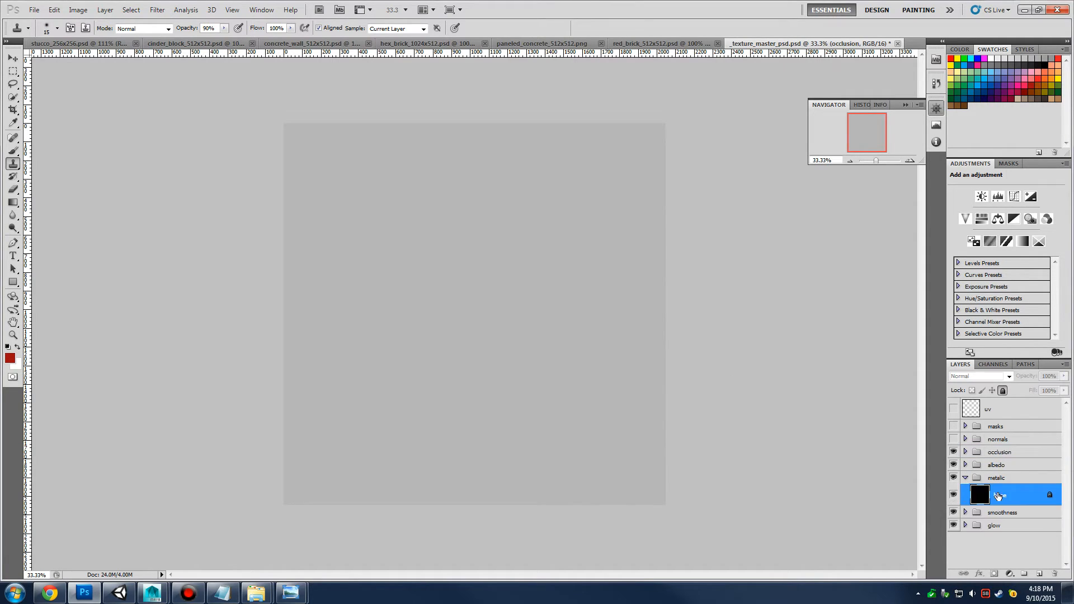
left_click(965, 478)
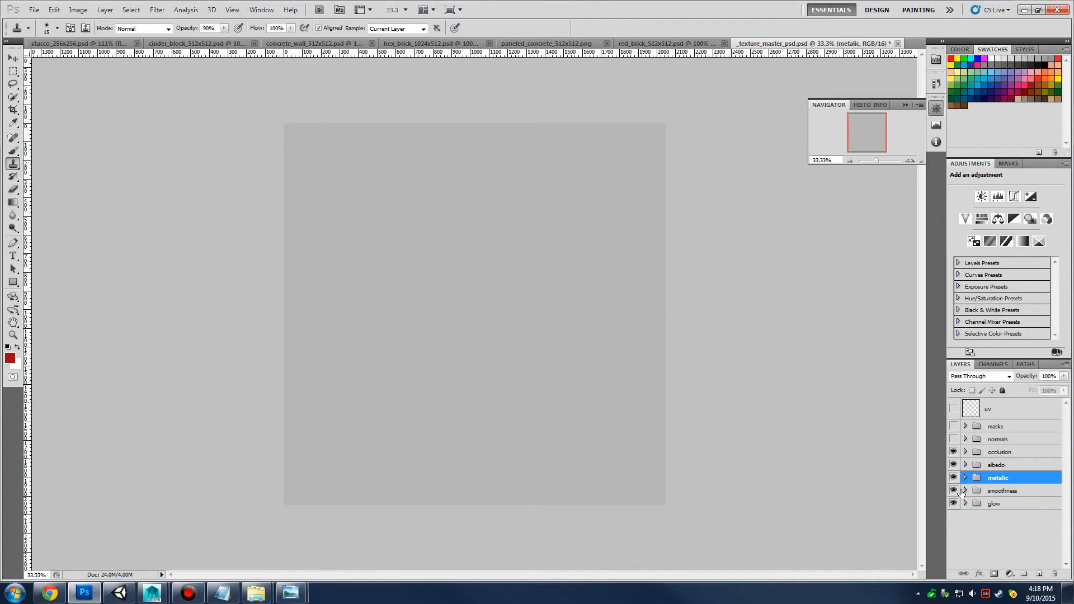
left_click(964, 490)
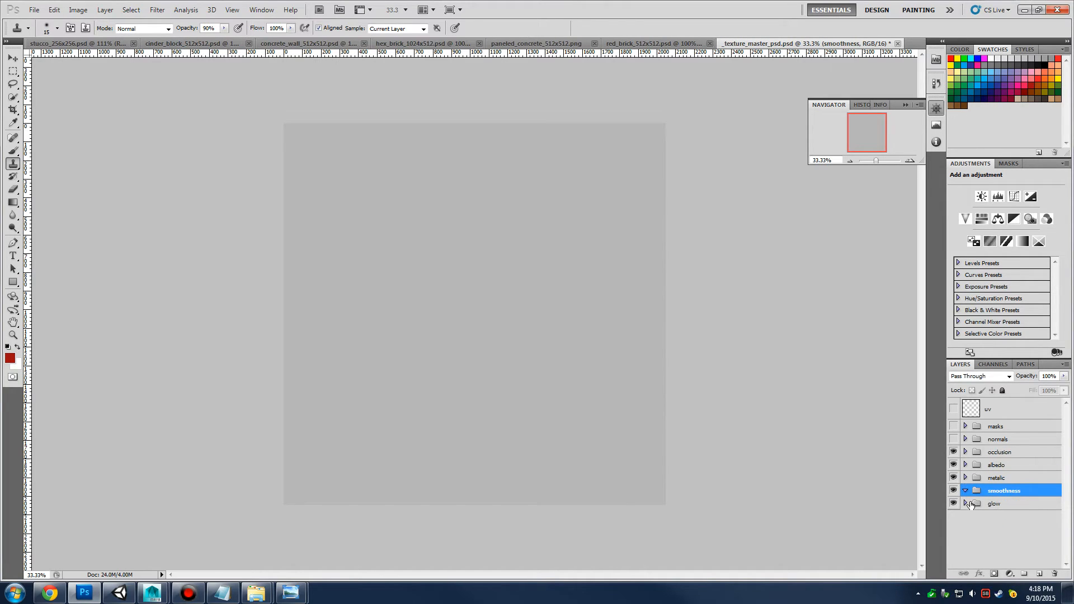
left_click(965, 503)
left_click(966, 505)
Switch to Unity and set New Material's metallic to 0.47 and smoothness to 0.98, checking its preview sphere
left_click(119, 593)
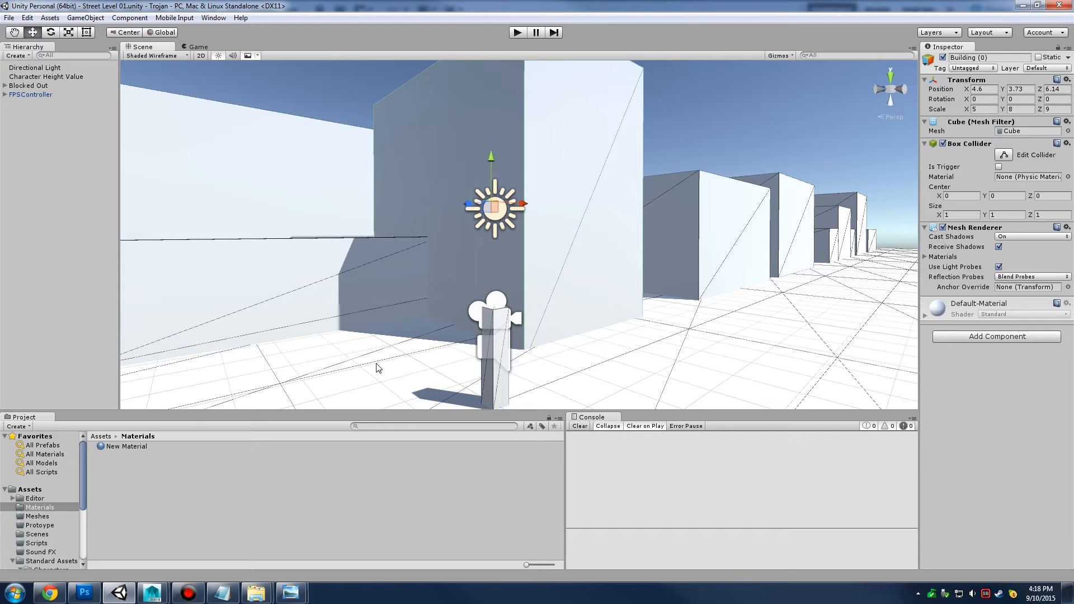
left_click(125, 446)
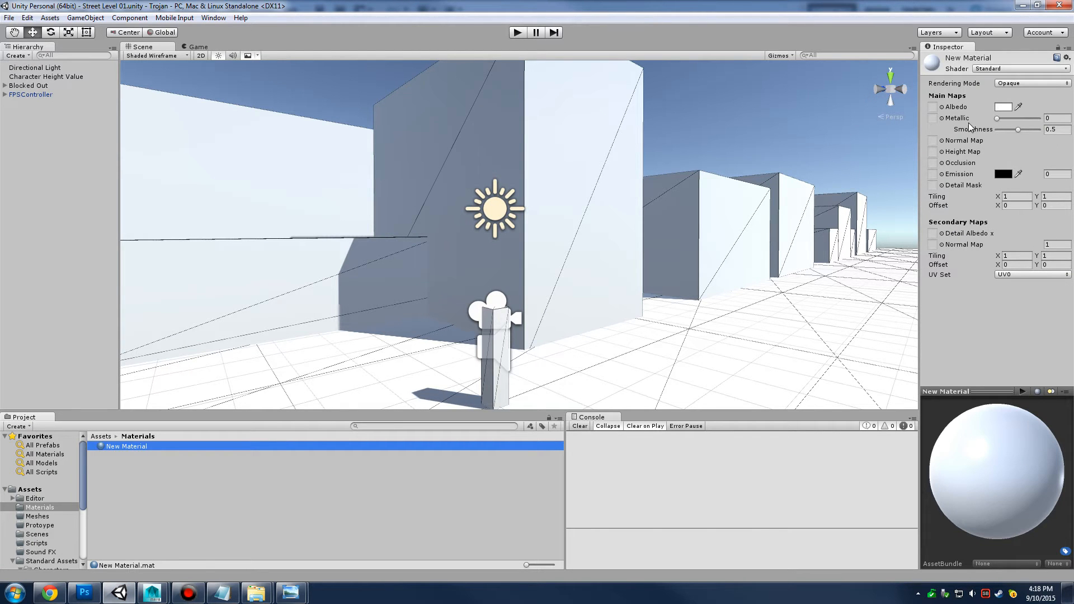
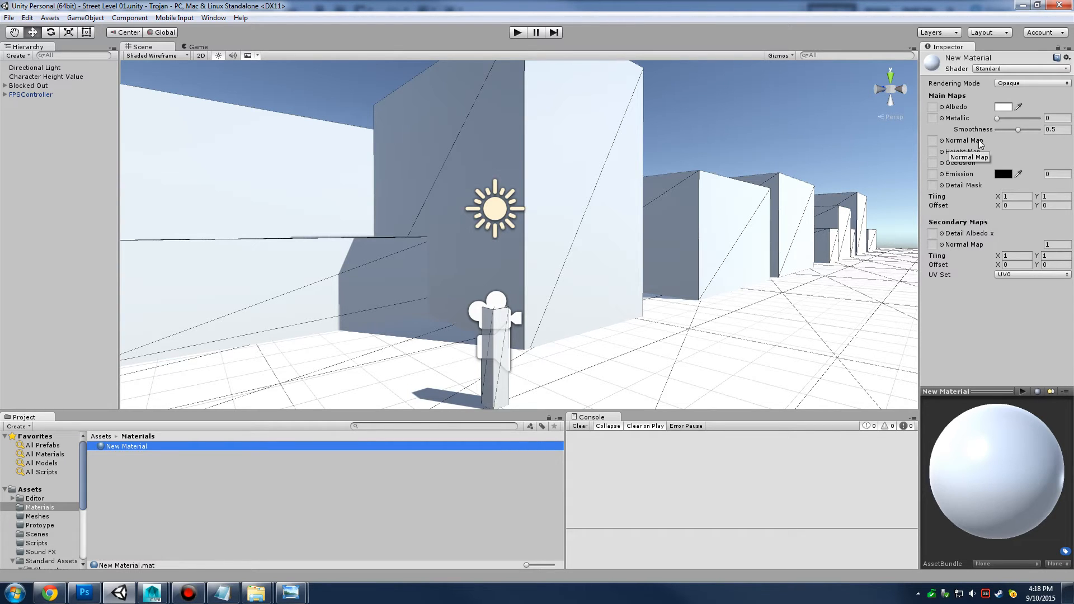
left_click_drag(997, 119, 1038, 138)
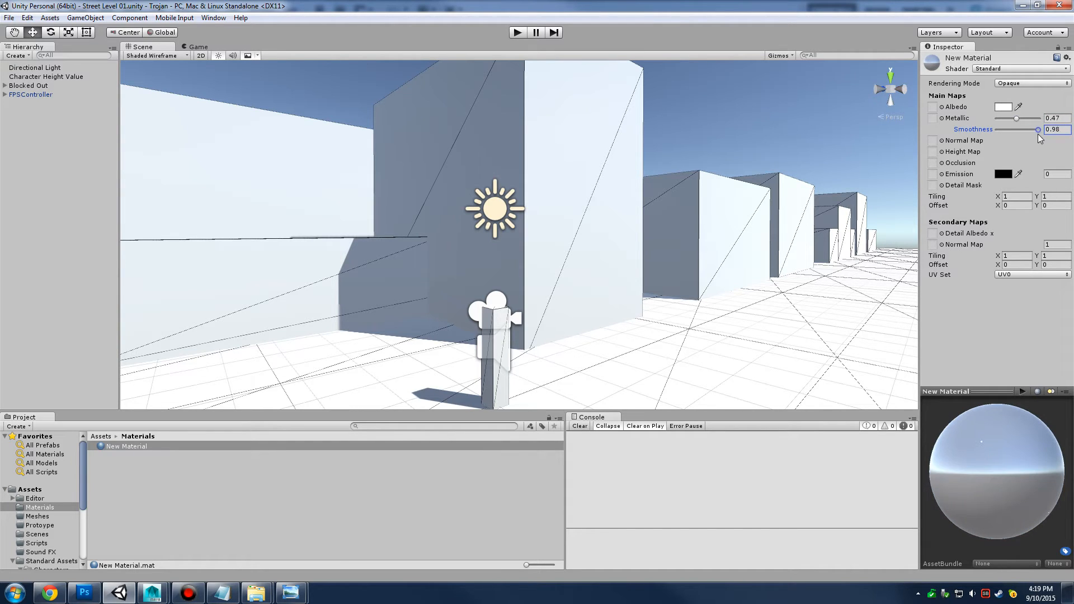
mouse_move(993, 488)
left_mouse_down()
mouse_move(1006, 466)
mouse_move(964, 546)
mouse_move(1018, 434)
mouse_move(993, 501)
left_mouse_up()
Return to the master texture in Photoshop and show the masks and normals groups again
left_click(1022, 5)
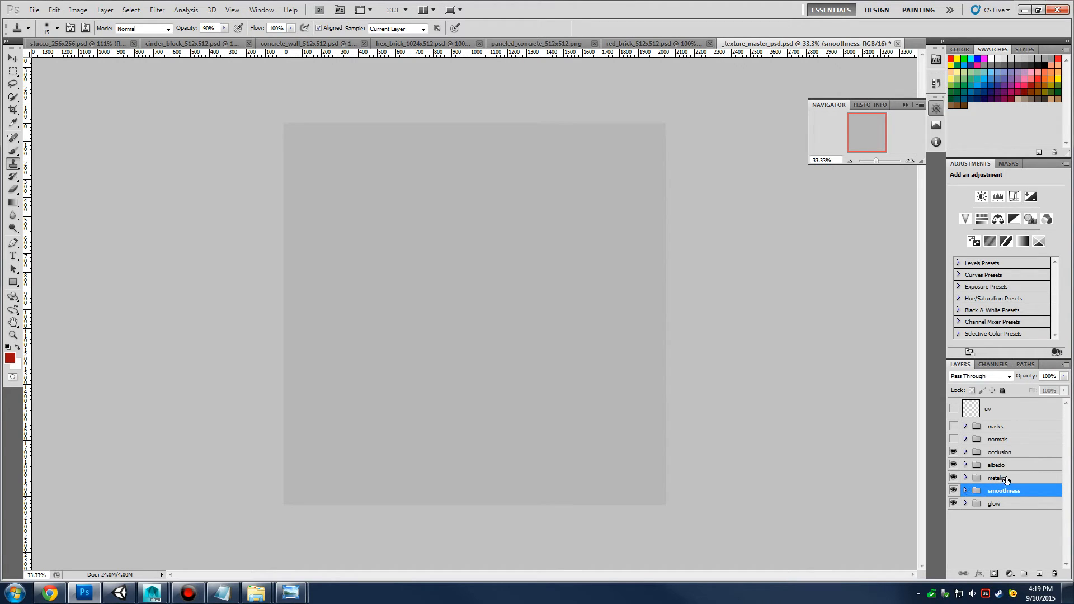
left_click(954, 426)
Consult the Project Outline document in Chrome for the 16 by 16 grid task, highlight that line and return to Photoshop
left_click(49, 593)
left_click(162, 6)
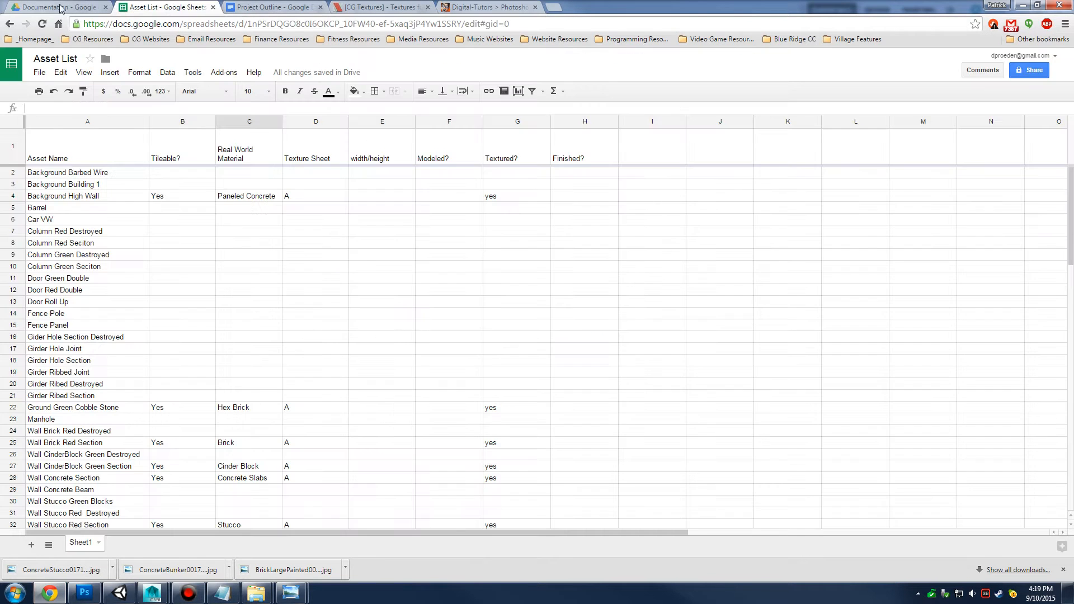
left_click(61, 8)
left_click(272, 7)
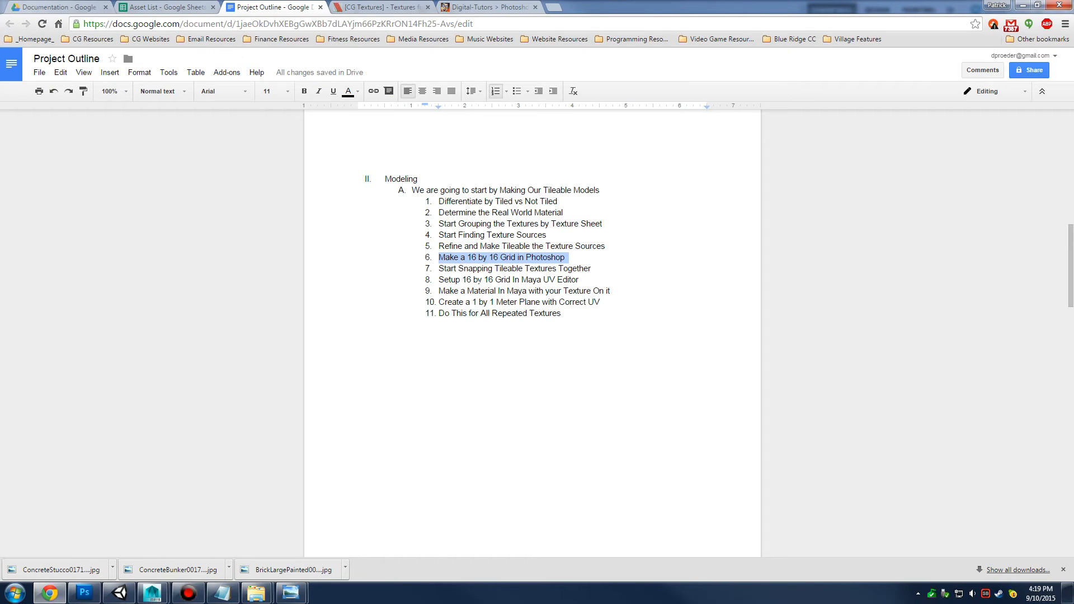
left_click(469, 269)
left_click_drag(439, 257, 569, 258)
left_click(1023, 5)
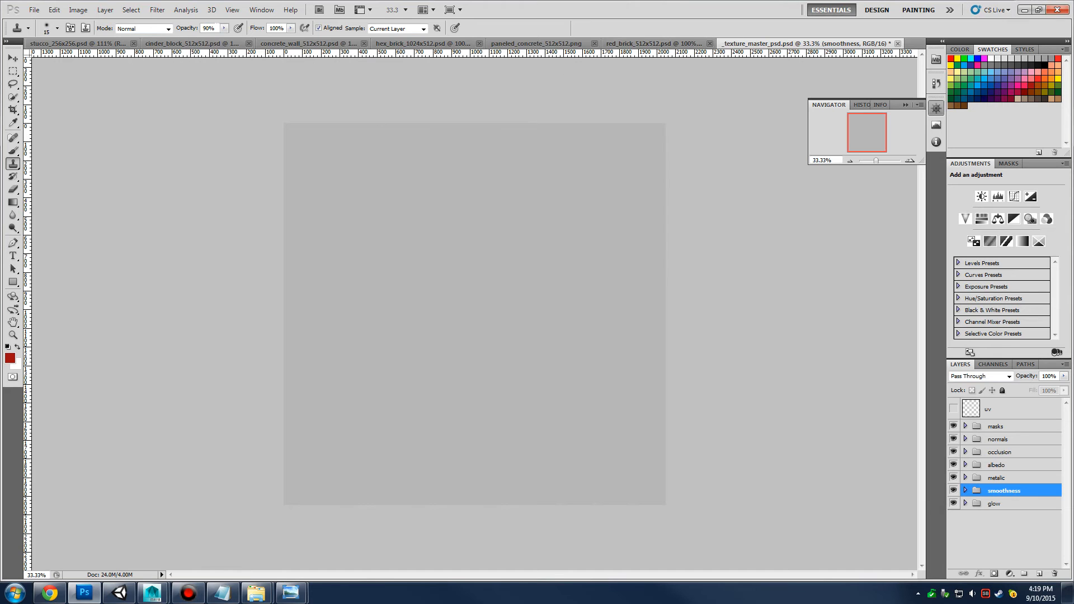
Show the grid over the master texture canvas
left_click(232, 9)
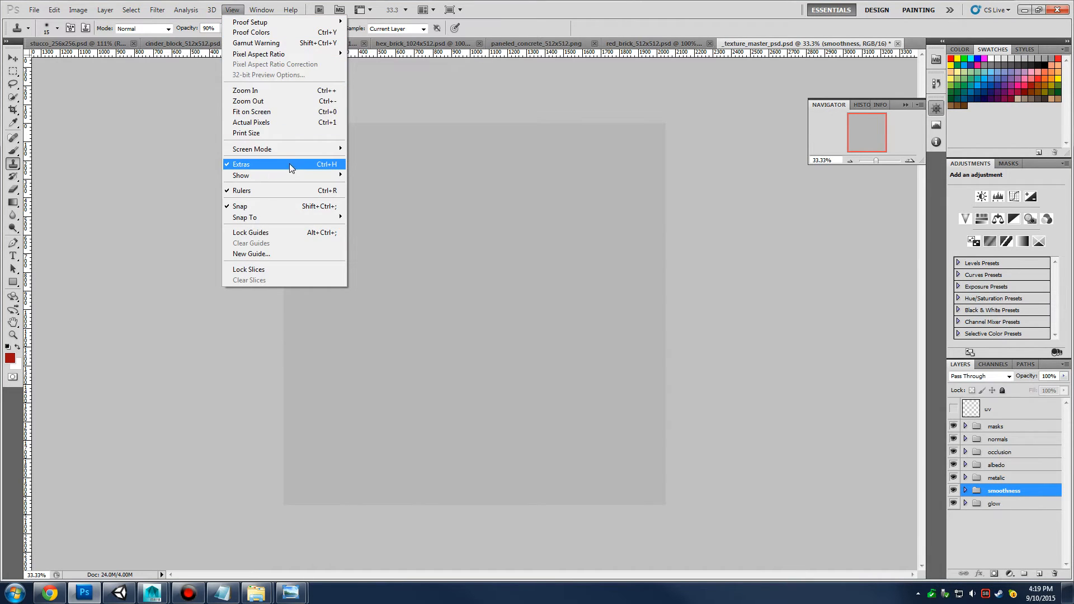
mouse_move(281, 176)
left_click(207, 207)
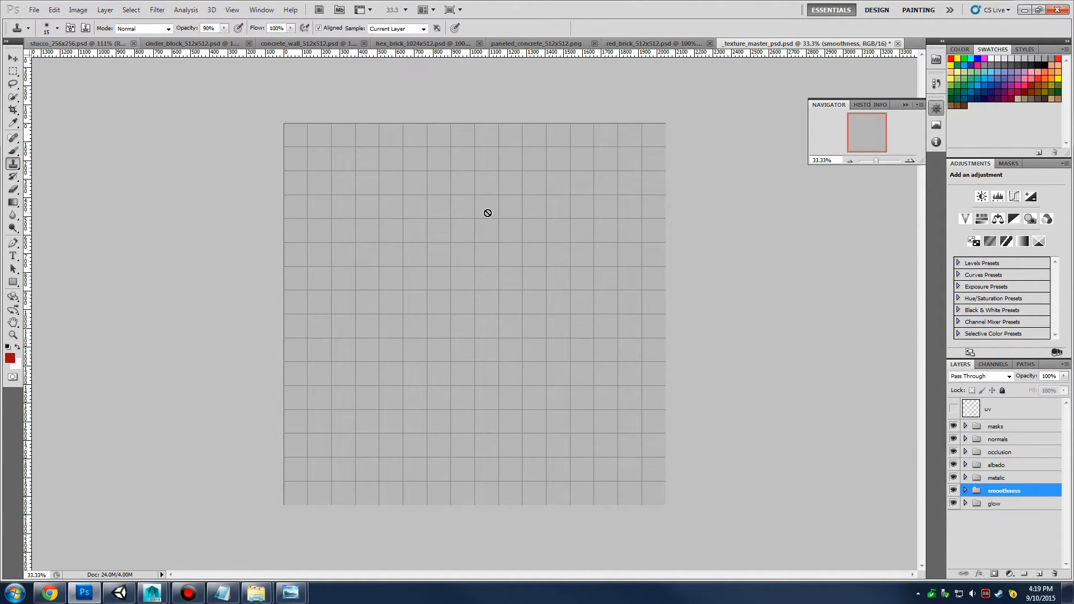
Open the guides, grid and slices preferences and choose pixels as the gridline spacing unit, keeping a gridline every 128 pixels
left_click(34, 10)
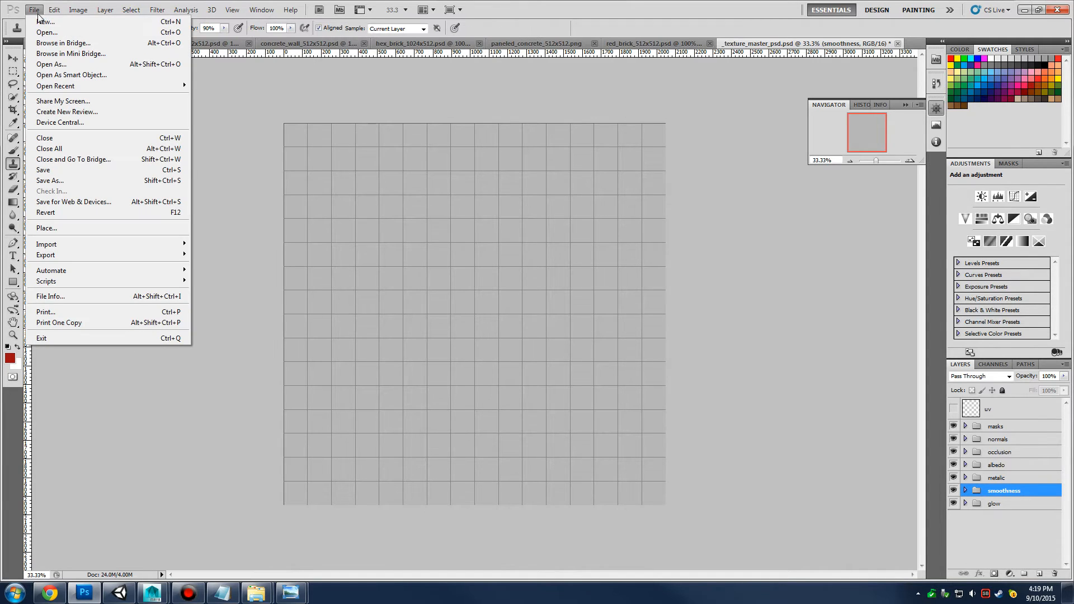
mouse_move(54, 10)
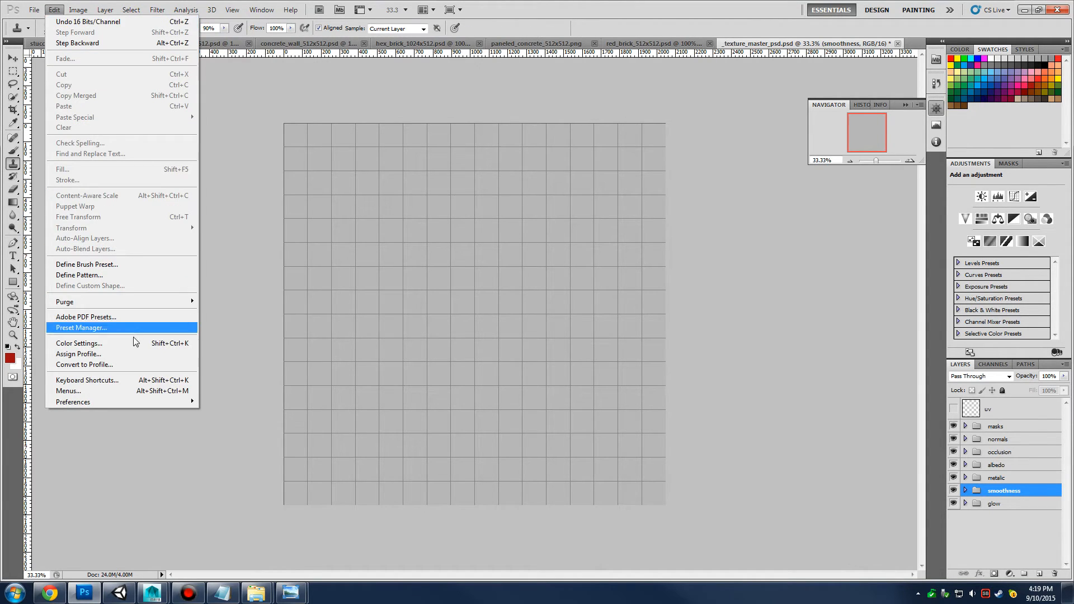
mouse_move(163, 403)
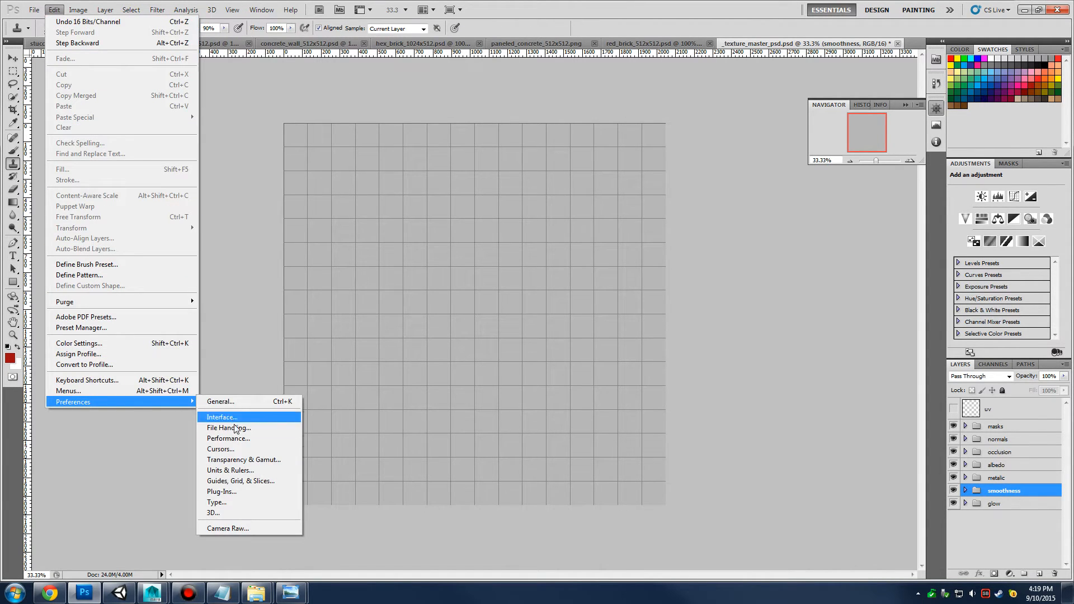
left_click(259, 482)
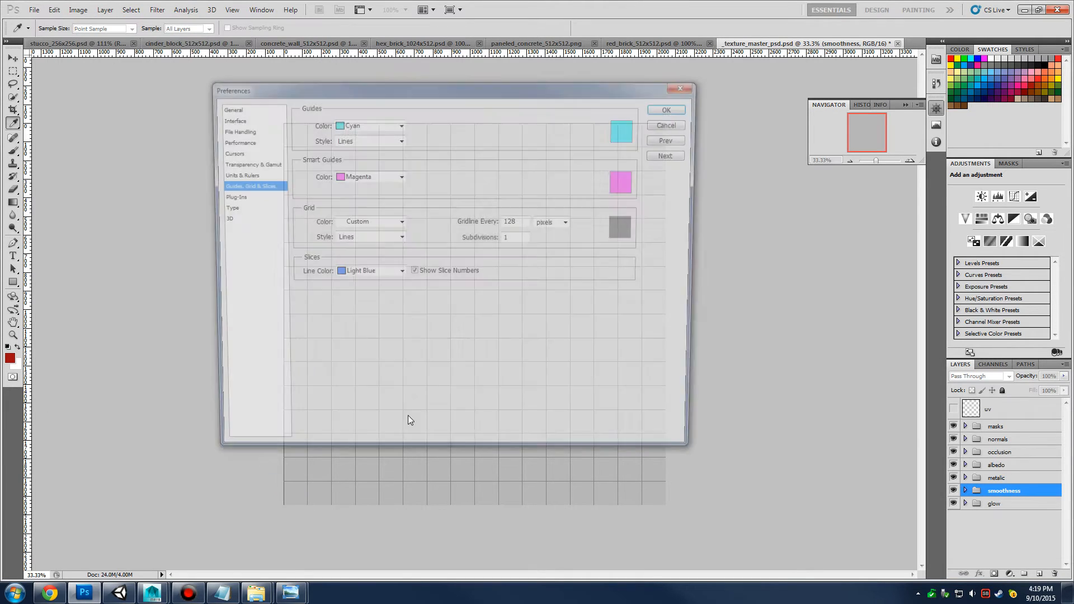
left_click(571, 225)
left_click(567, 237)
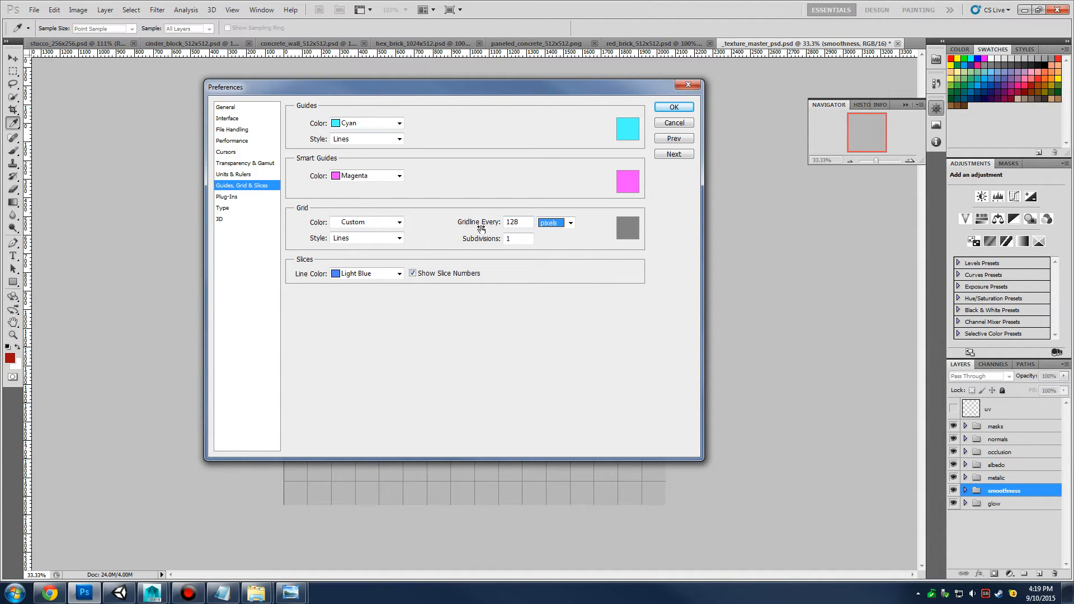
left_click(542, 224)
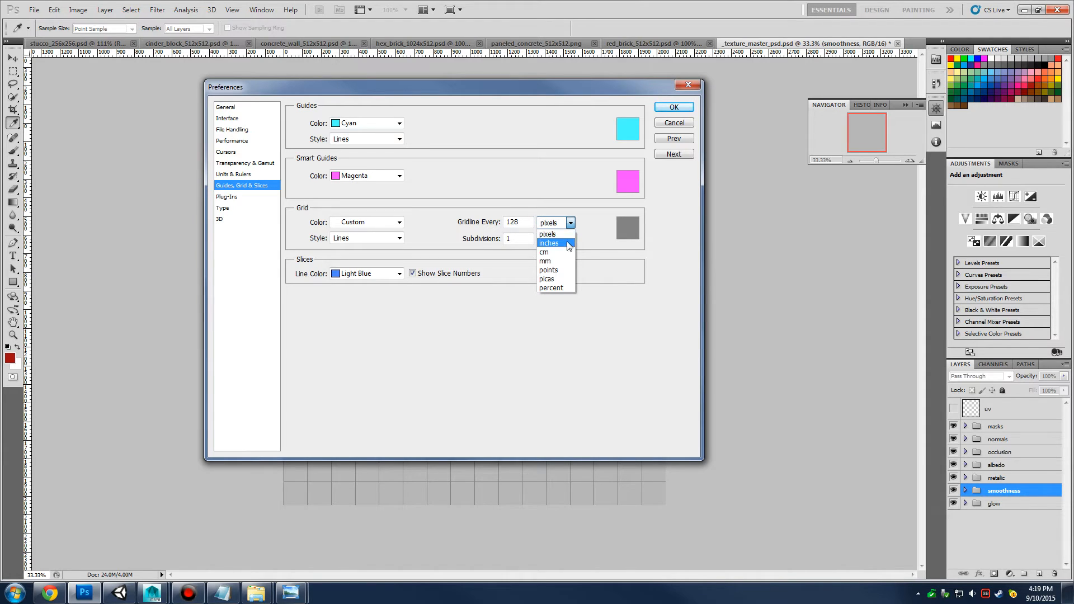
left_click(569, 235)
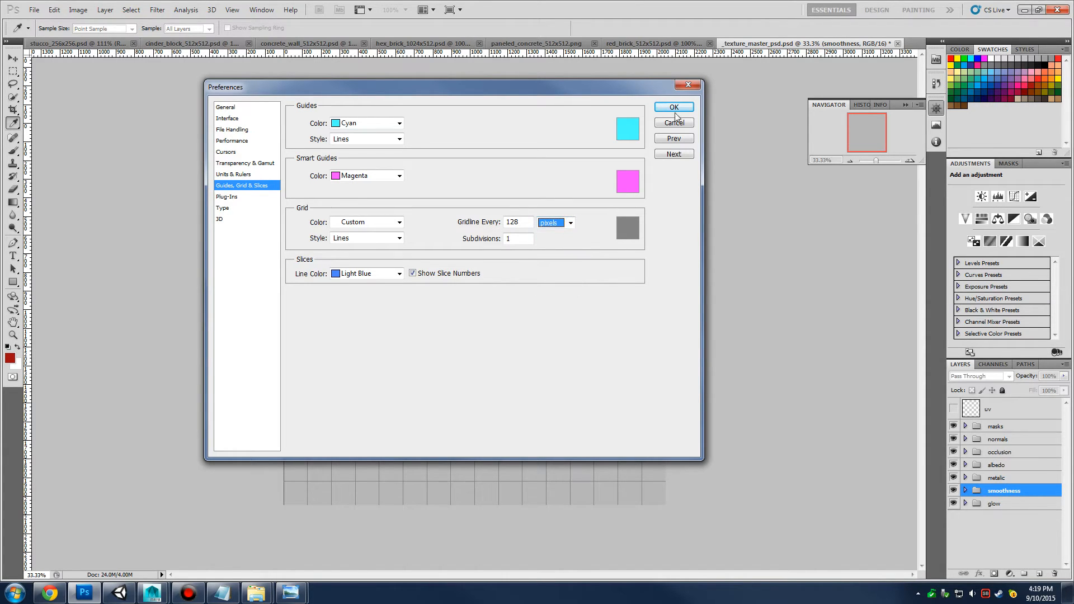
left_click_drag(607, 87, 582, 83)
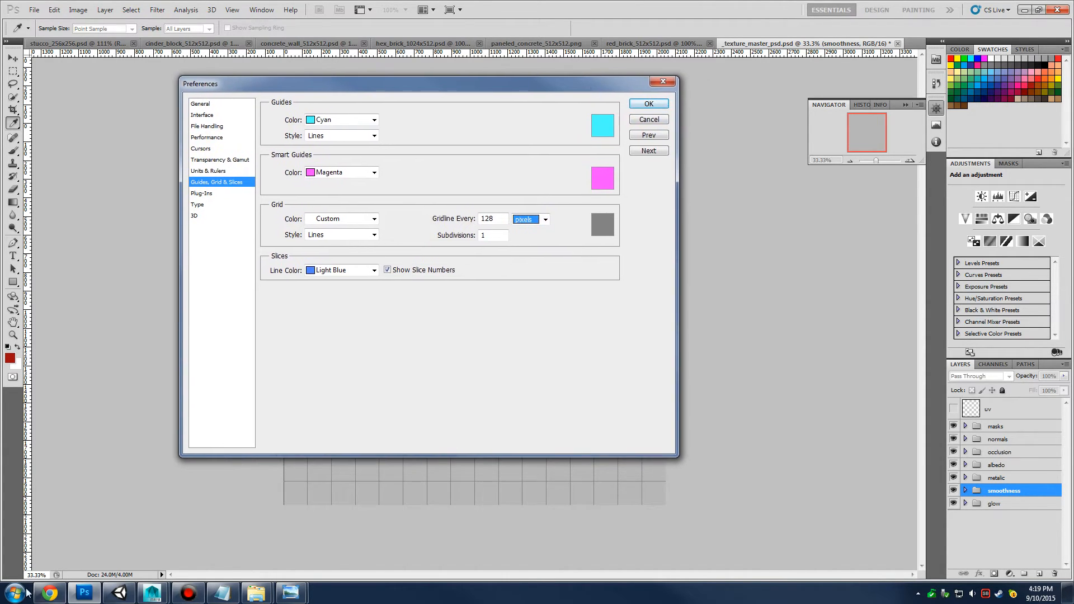
Calculate 2048 divided by 16 in Calculator, close it and accept the grid preferences in Photoshop
left_click(9, 593)
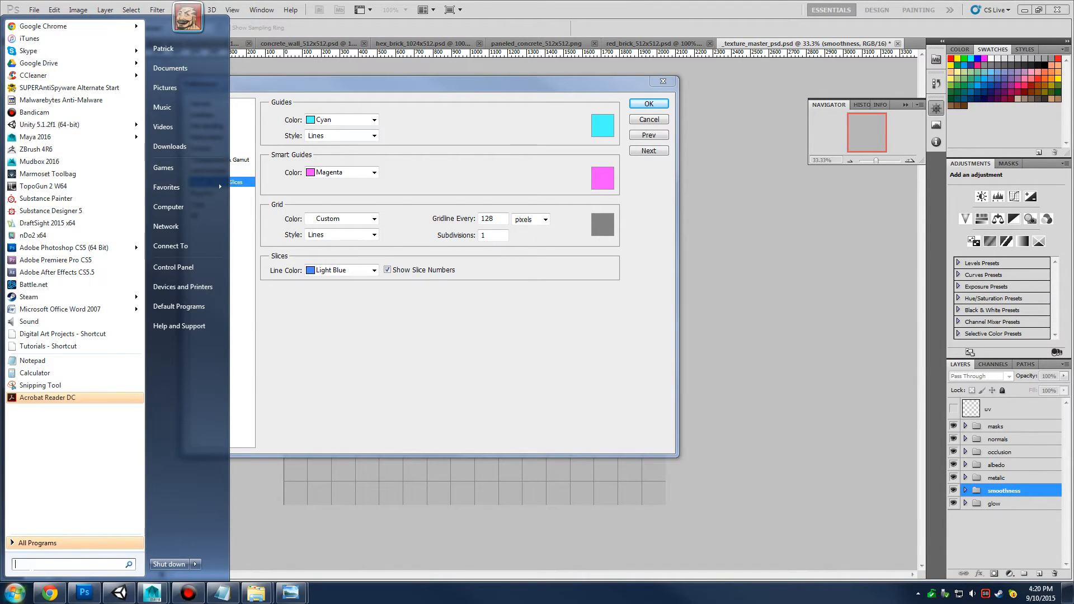
type("cal")
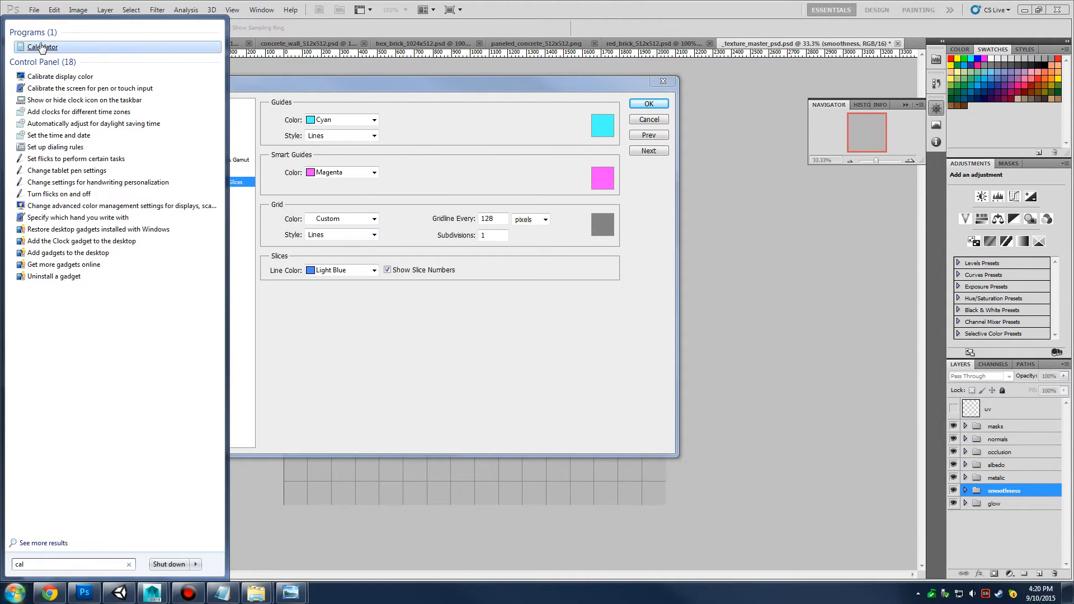
left_click(42, 47)
left_click_drag(127, 85, 168, 143)
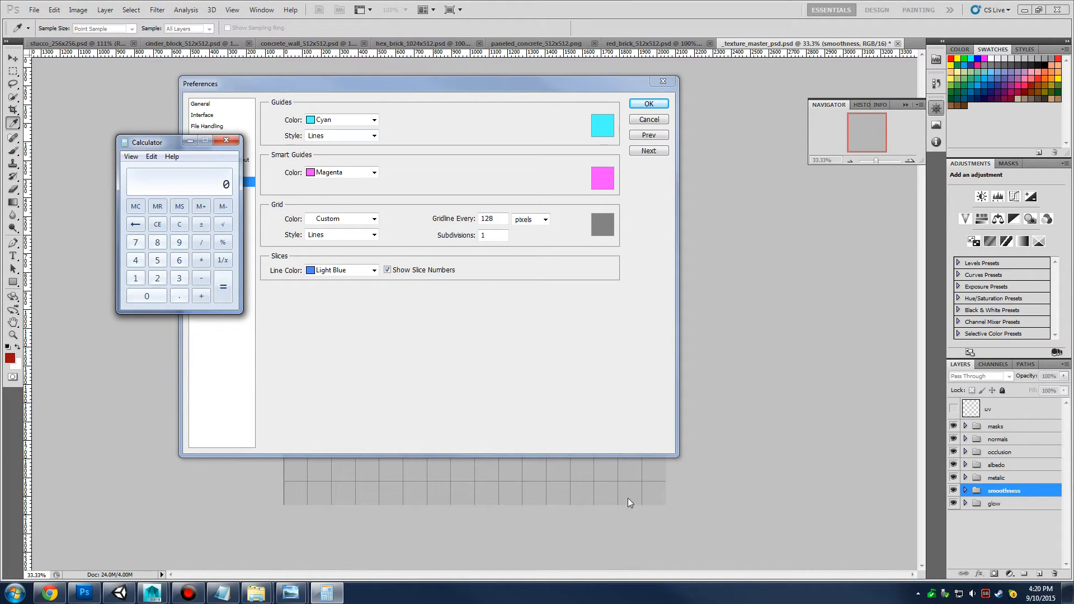
type("204816")
key("Return")
left_click(234, 142)
left_click(647, 103)
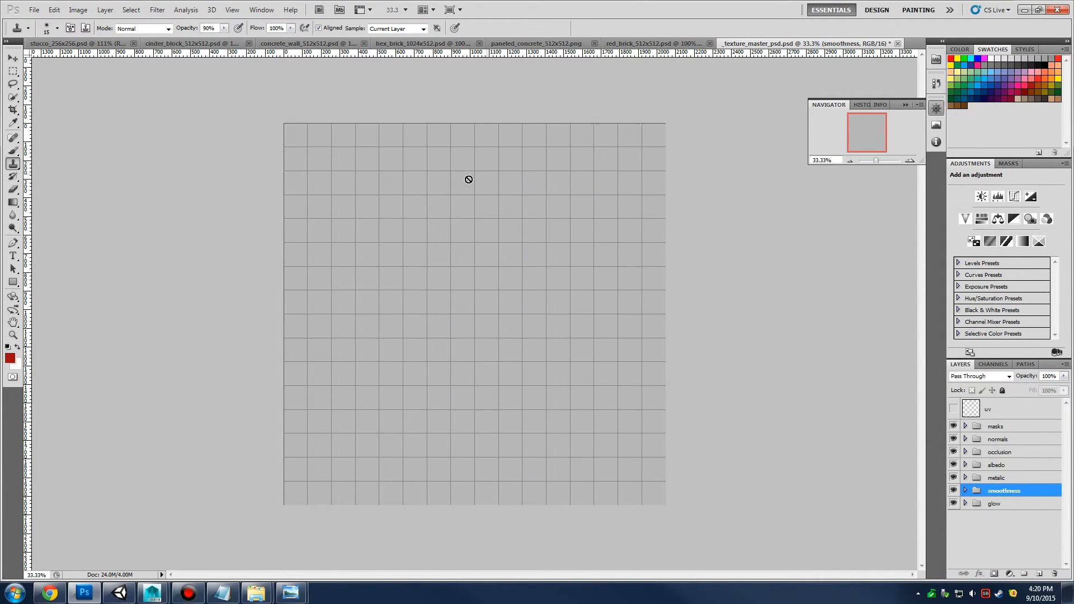
Flatten all layers of the cinder_block_512x512 image
key("s")
left_click(204, 44)
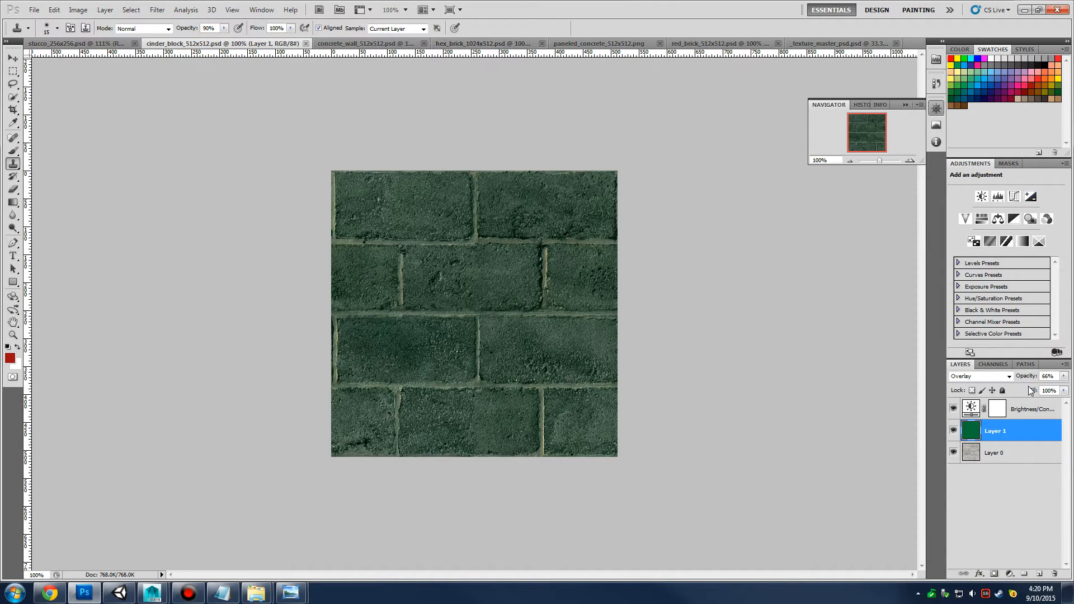
left_click(1023, 412)
left_click(106, 9)
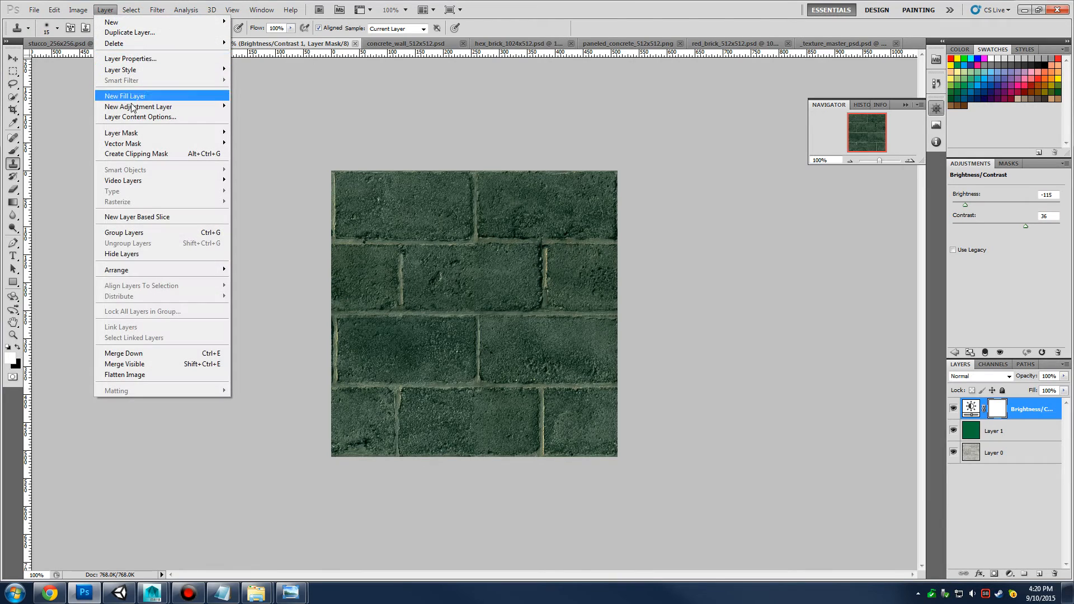
left_click(188, 374)
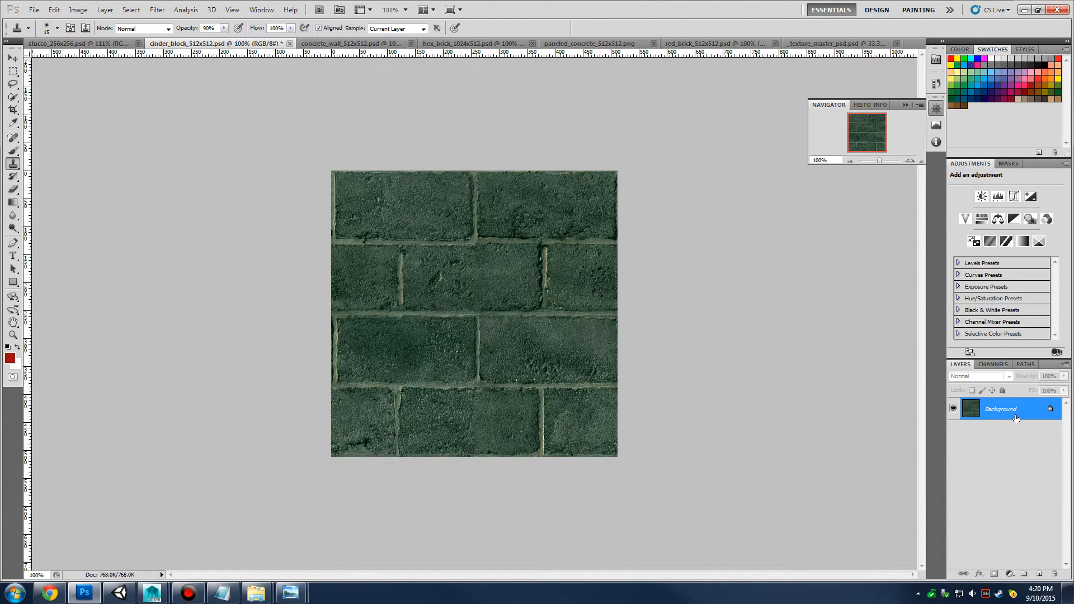
Cut the entire cinder block image and paste it into the master texture document
left_click(83, 12)
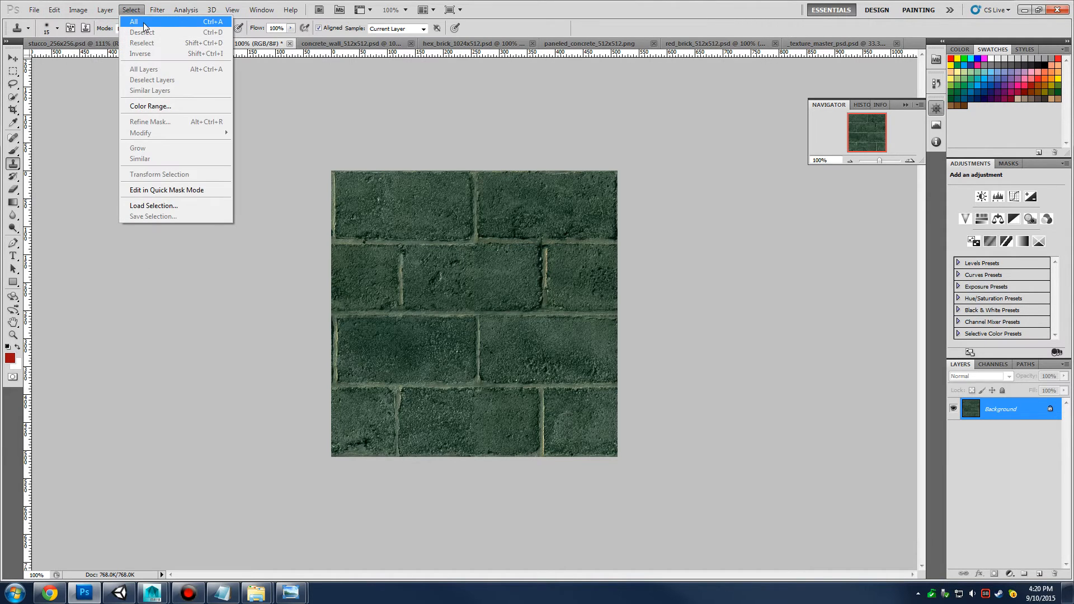
left_click(140, 21)
left_click(54, 9)
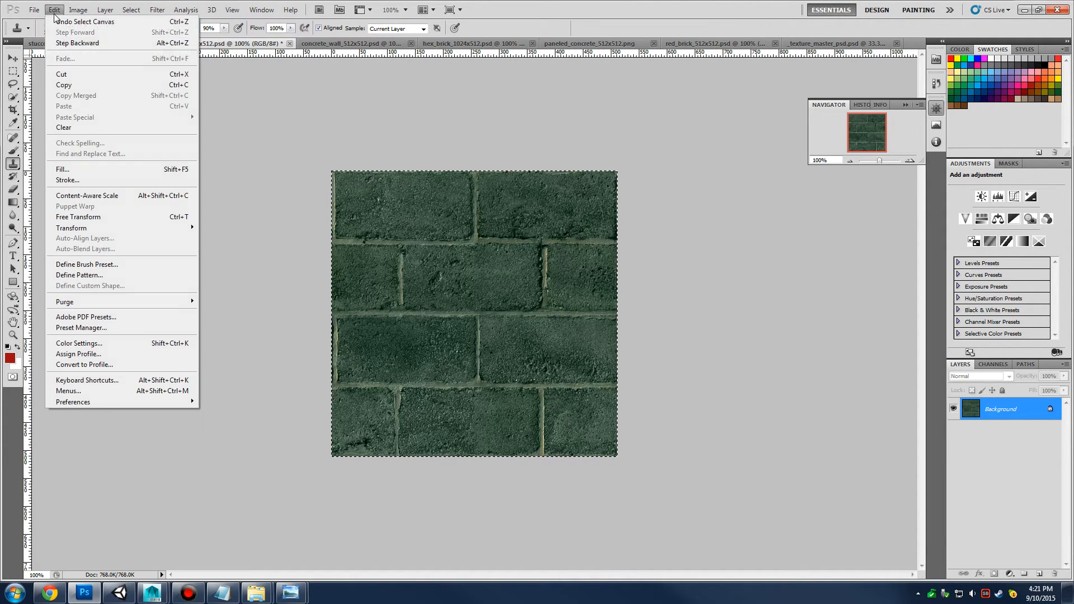
left_click(92, 76)
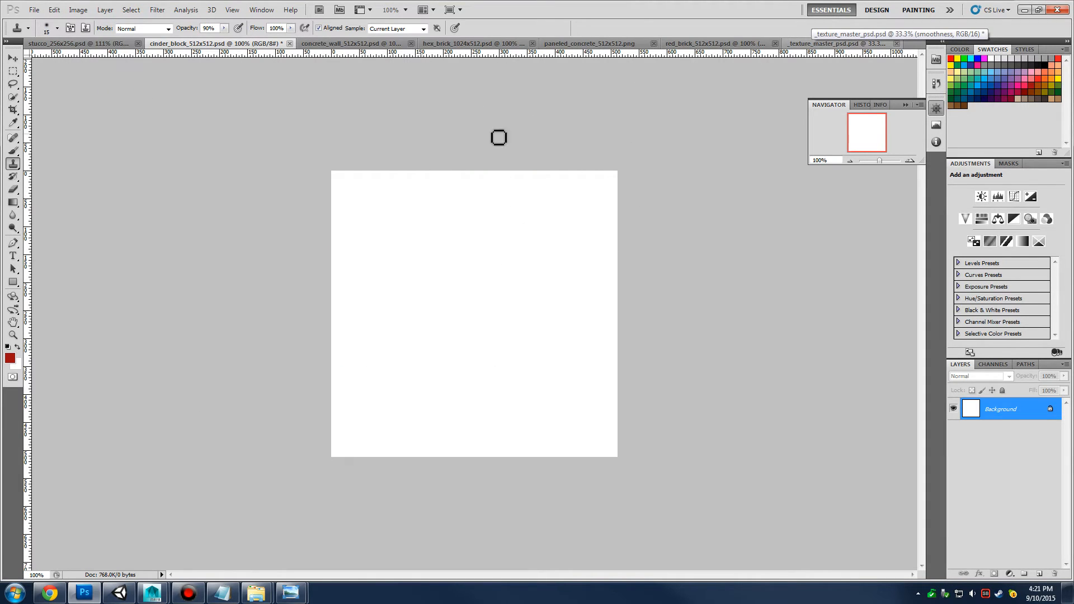
left_click(832, 44)
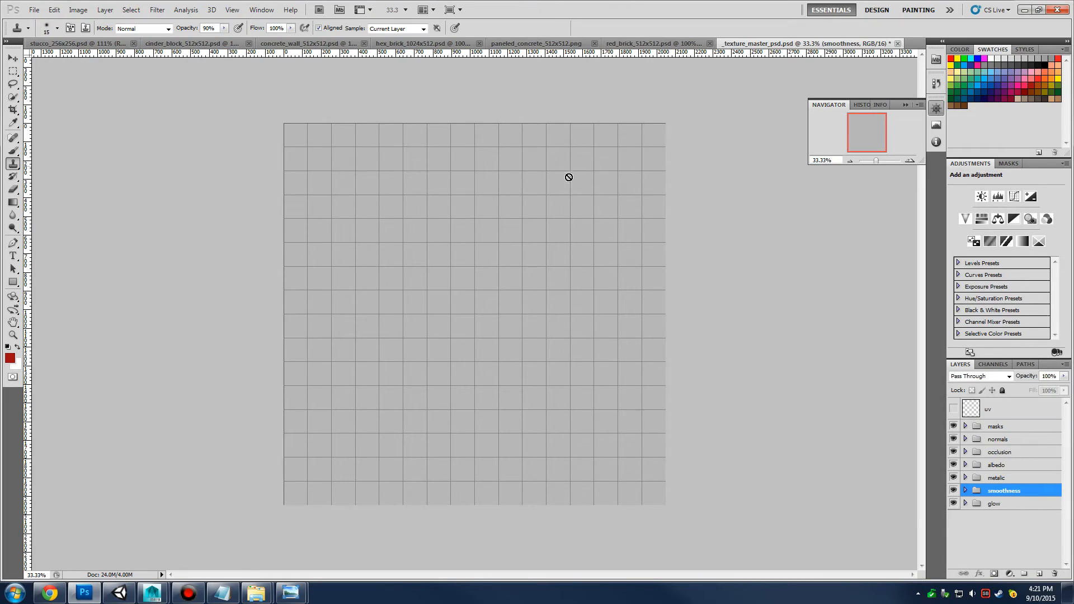
key("ctrl+v")
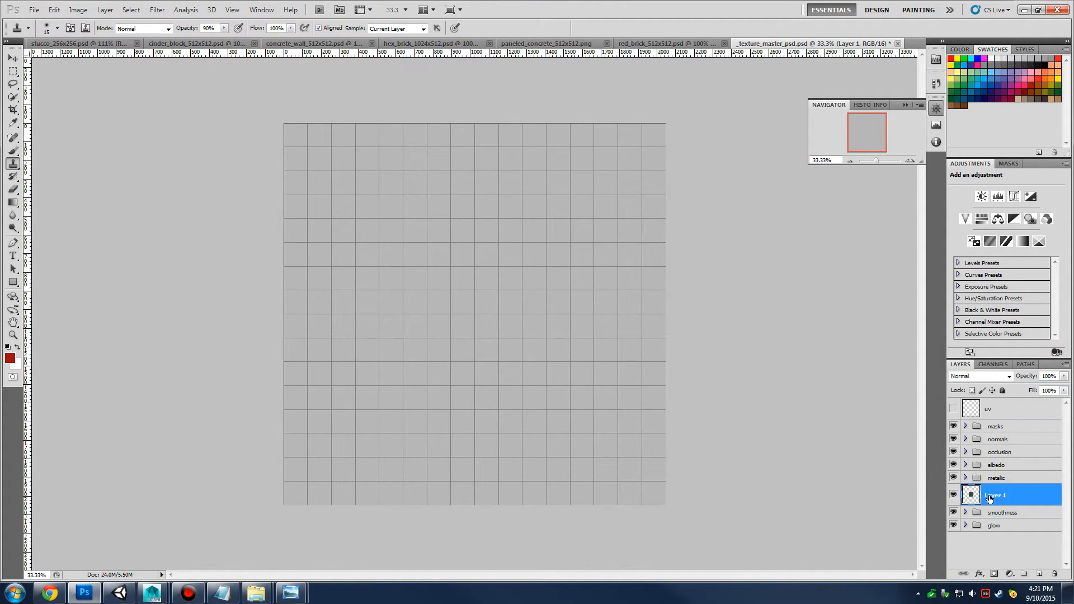
Place the pasted cinder block layer in the albedo group, expand that group and hide the other map groups
mouse_move(986, 492)
left_mouse_down()
mouse_move(996, 469)
mouse_move(983, 494)
mouse_move(991, 484)
left_mouse_up()
left_click(965, 465)
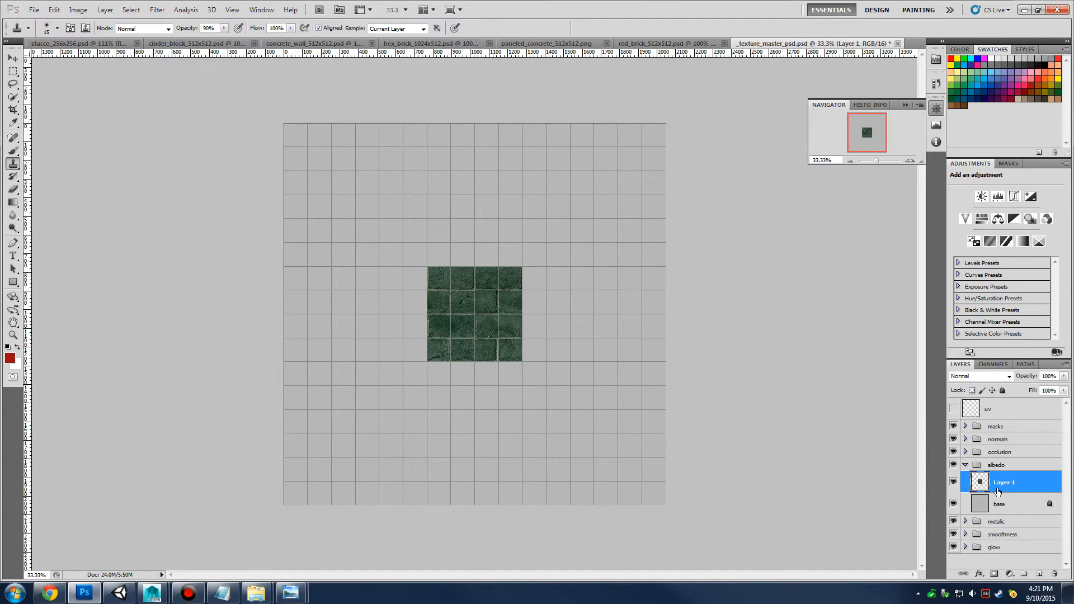
left_click_drag(955, 452, 954, 426)
left_click(953, 546)
Rename the pasted layer "cinder block" and snap the texture into the upper-left corner of the canvas grid
left_click(995, 467)
left_click(1003, 482)
double_click(1005, 484)
type("cinder block")
key("Return")
key("v")
left_click_drag(496, 320, 358, 187)
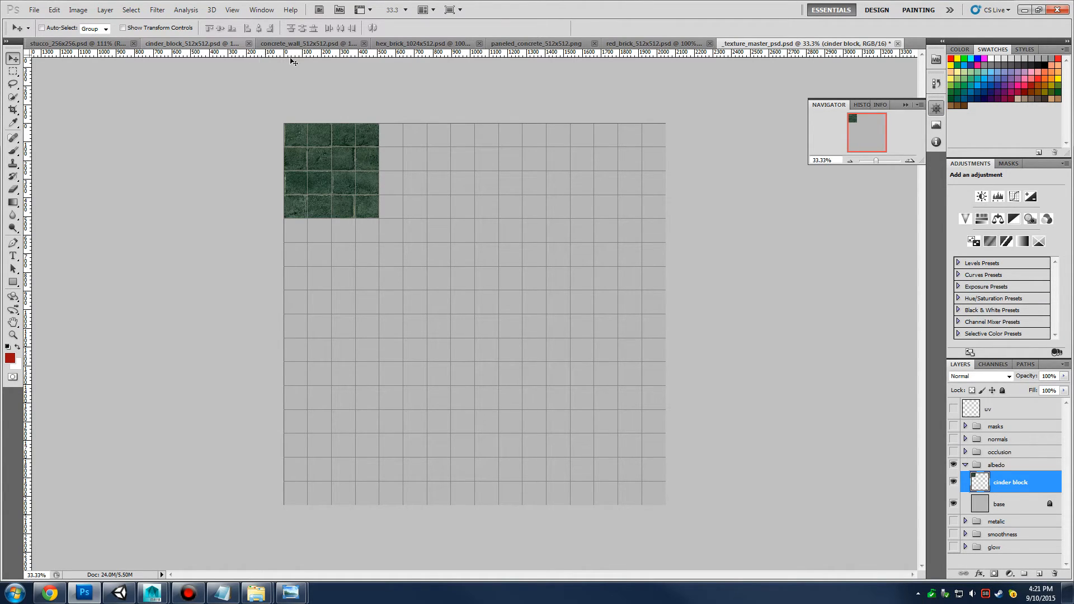
Close the cinder_block_512x512 document without saving its changes
left_click(309, 43)
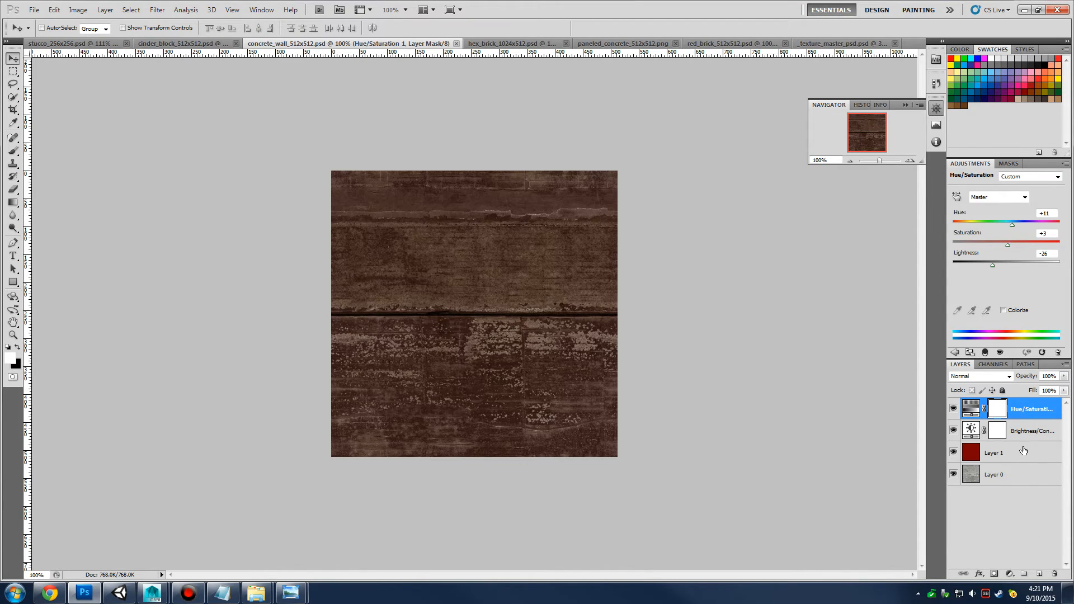
left_click(189, 43)
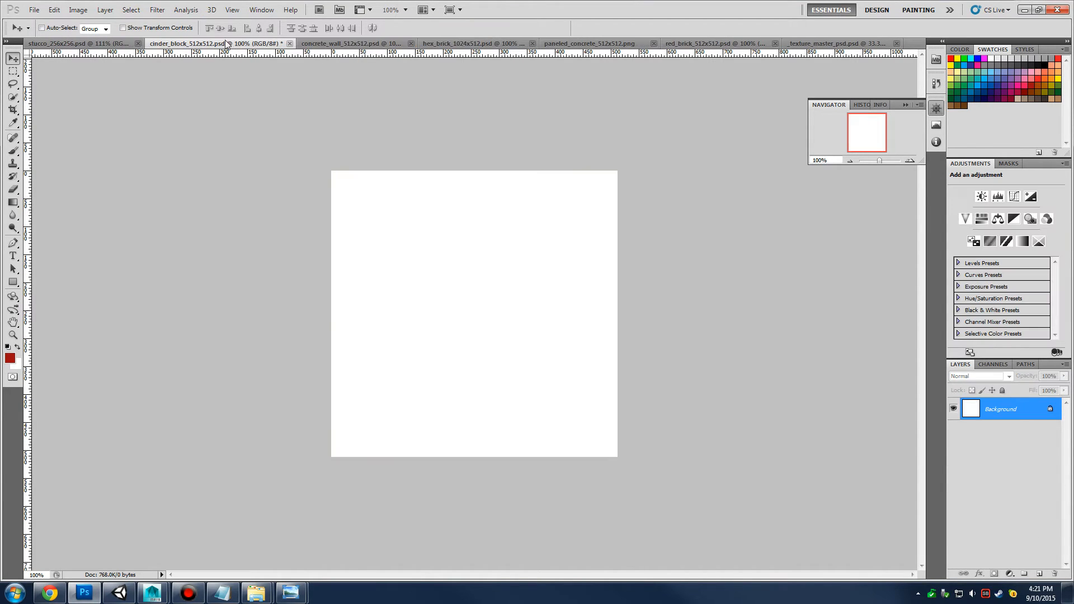
left_click(289, 44)
left_click(536, 224)
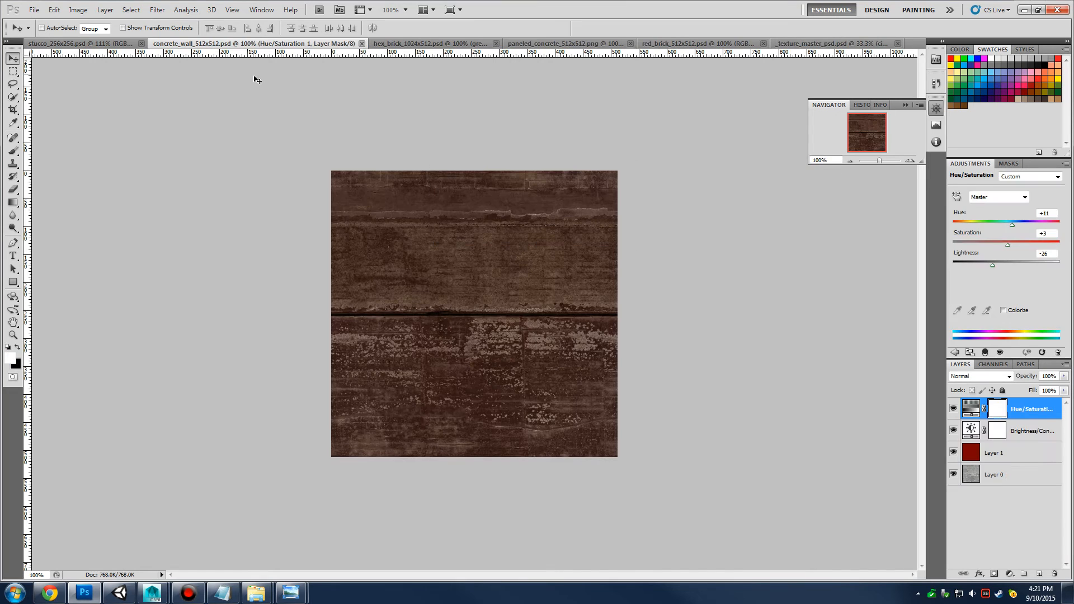
Flatten the concrete_wall_512x512 image and copy all of it into the master texture's albedo group
left_click(159, 8)
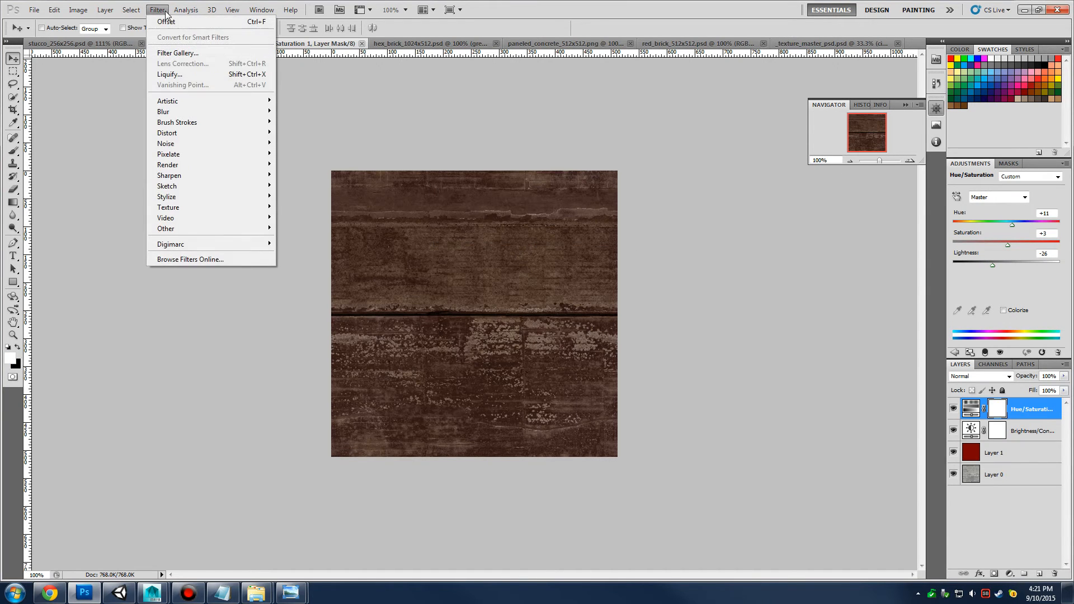
mouse_move(134, 13)
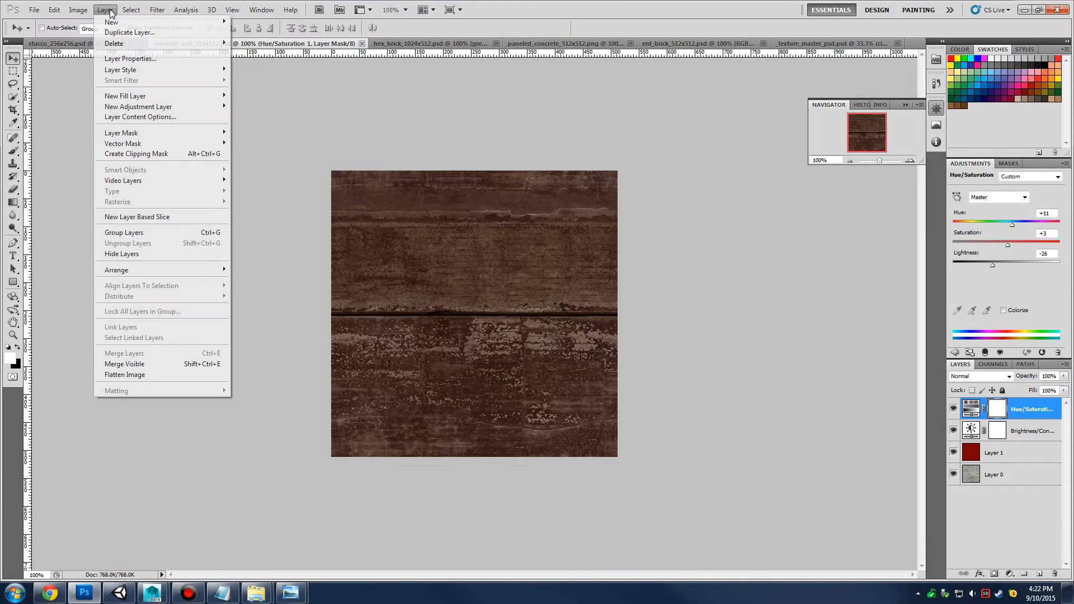
left_click(160, 376)
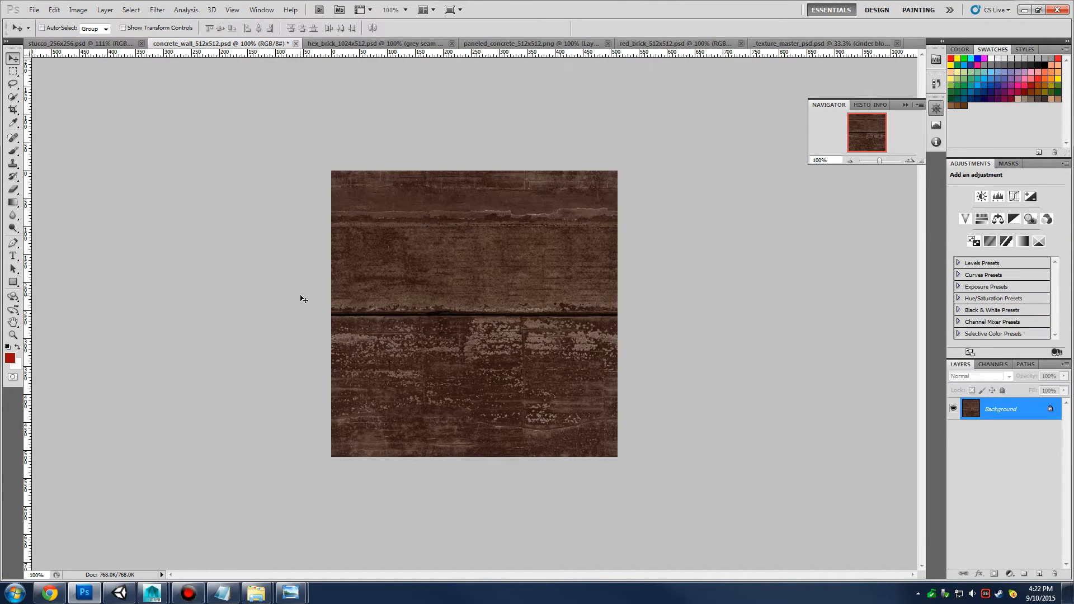
key("ctrl+a")
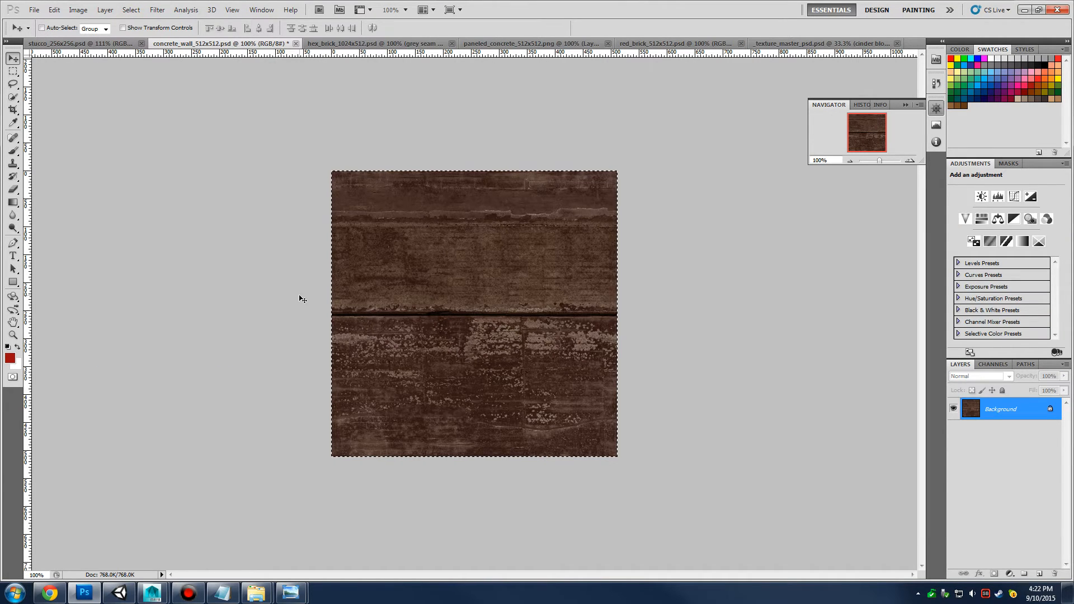
left_click(821, 43)
key("ctrl+v")
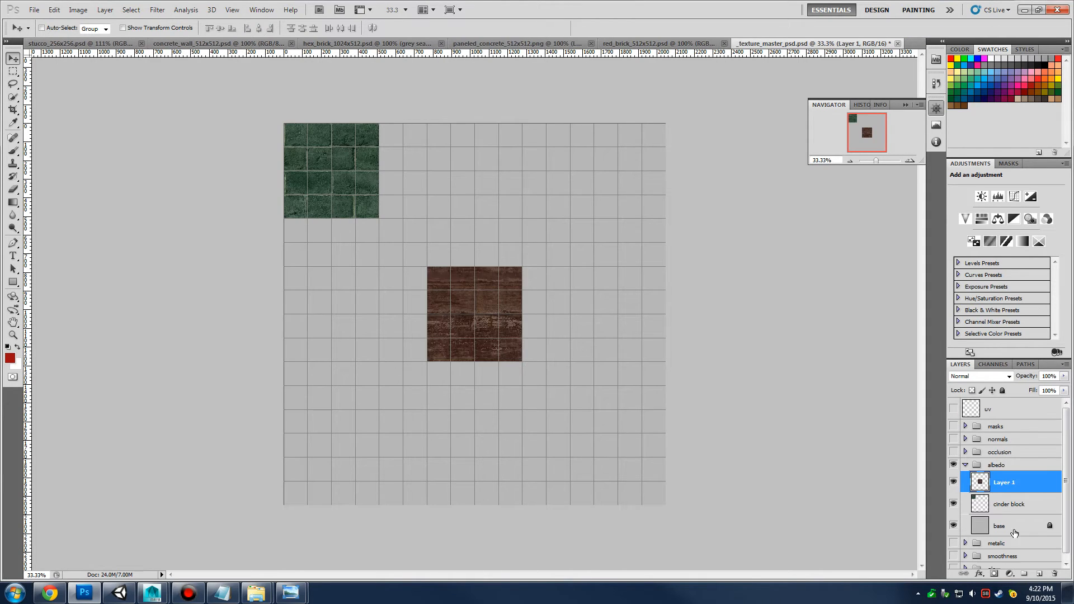
Rename the new layer "red concrete" and snap it against the right edge of the cinder block texture, along the canvas's upper edge
double_click(1004, 483)
type("red concrete")
key("Return")
left_click_drag(502, 318, 436, 191)
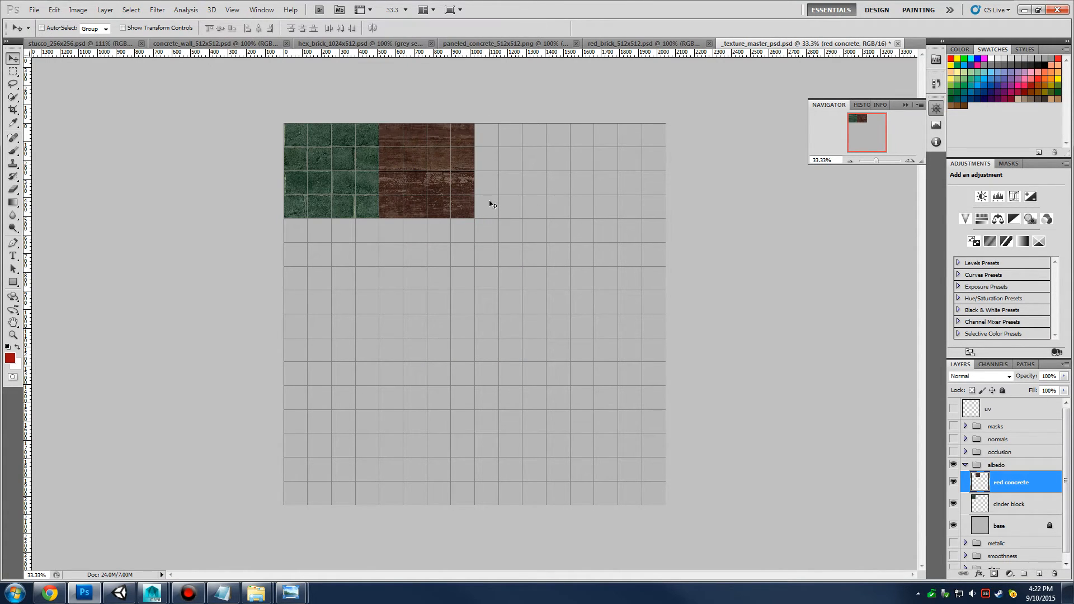
Examine the seam between the cinder block and red concrete textures up close, then return to the whole canvas
left_click_drag(877, 161, 858, 108)
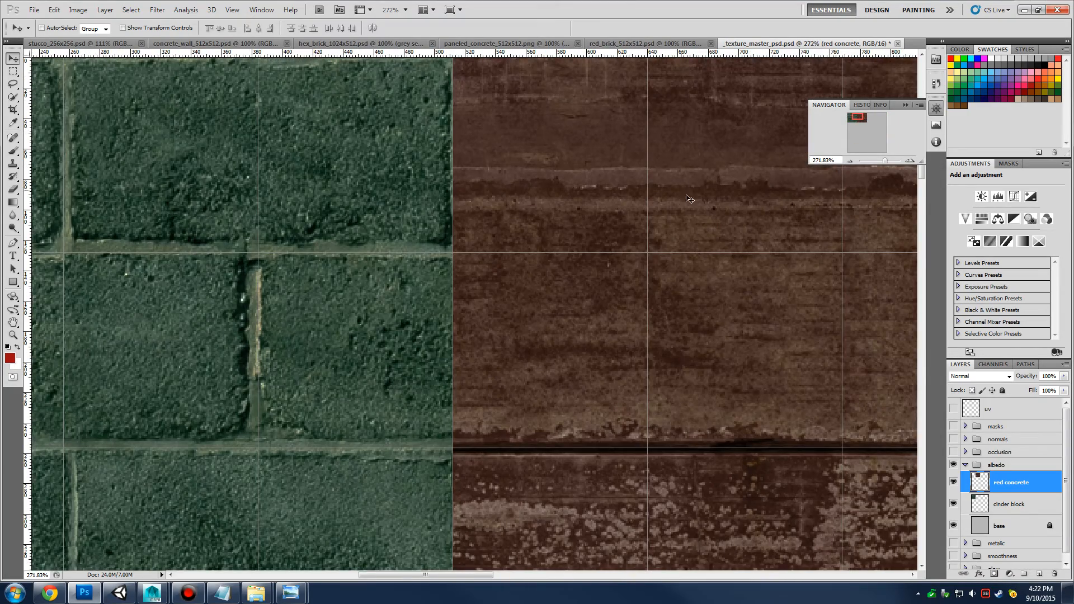
mouse_move(627, 245)
left_mouse_down()
mouse_move(642, 241)
mouse_move(627, 243)
left_mouse_up()
left_click_drag(887, 159, 877, 160)
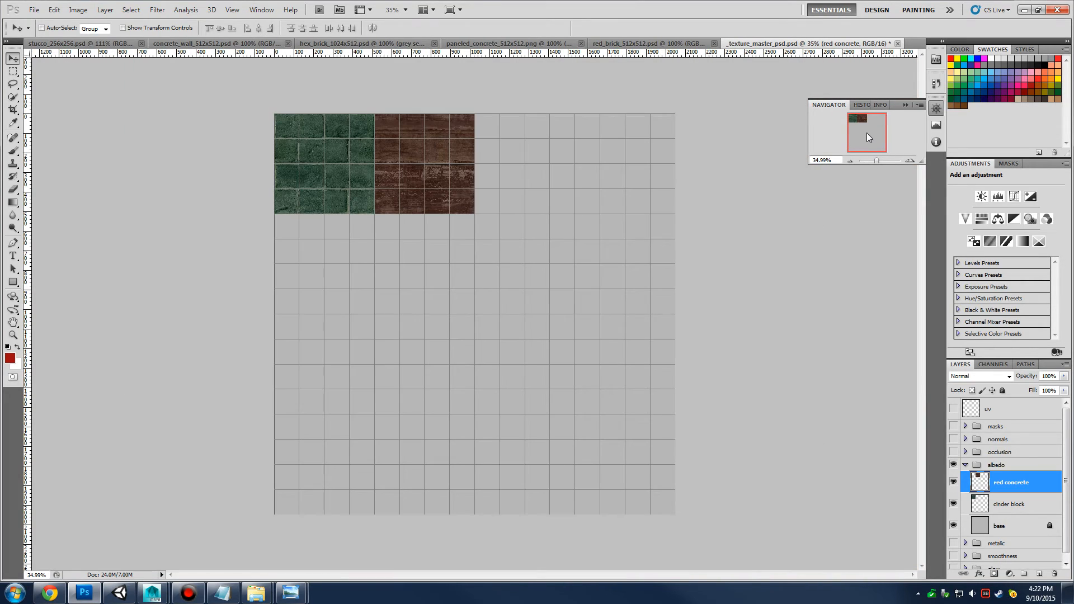
mouse_move(423, 148)
left_mouse_down()
mouse_move(434, 149)
mouse_move(421, 147)
left_mouse_up()
Close the concrete_wall_512x512 document without saving its changes
left_click(470, 44)
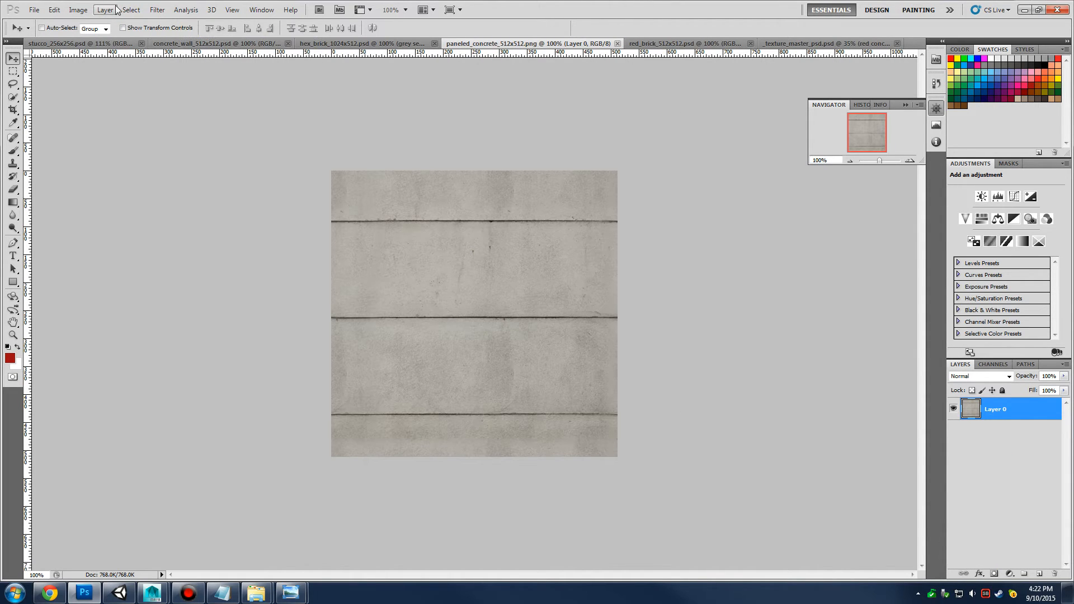
left_click(325, 43)
left_click(282, 44)
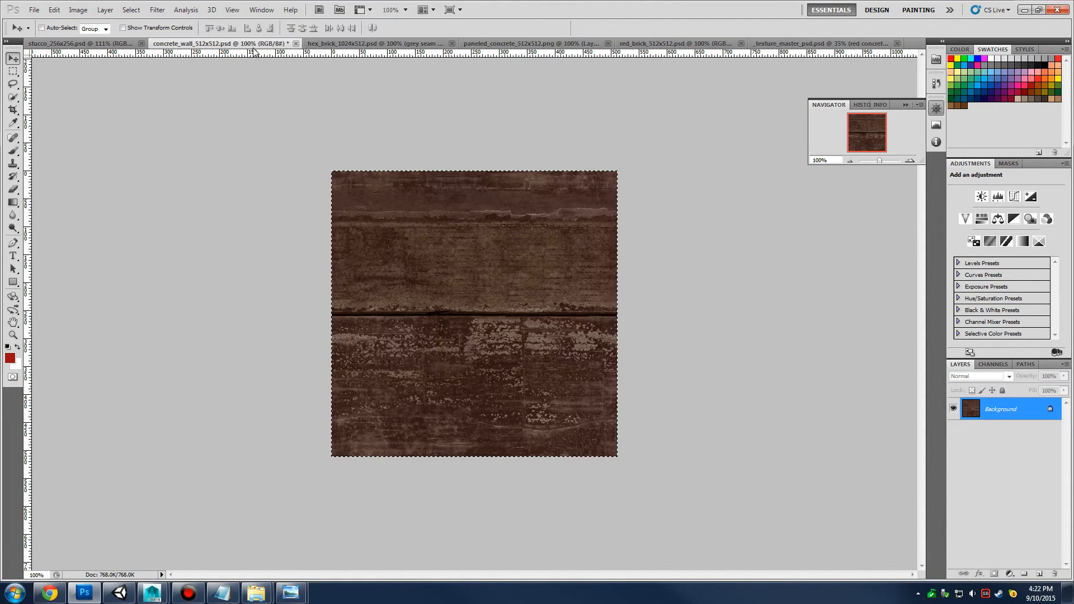
left_click(296, 45)
left_click(541, 230)
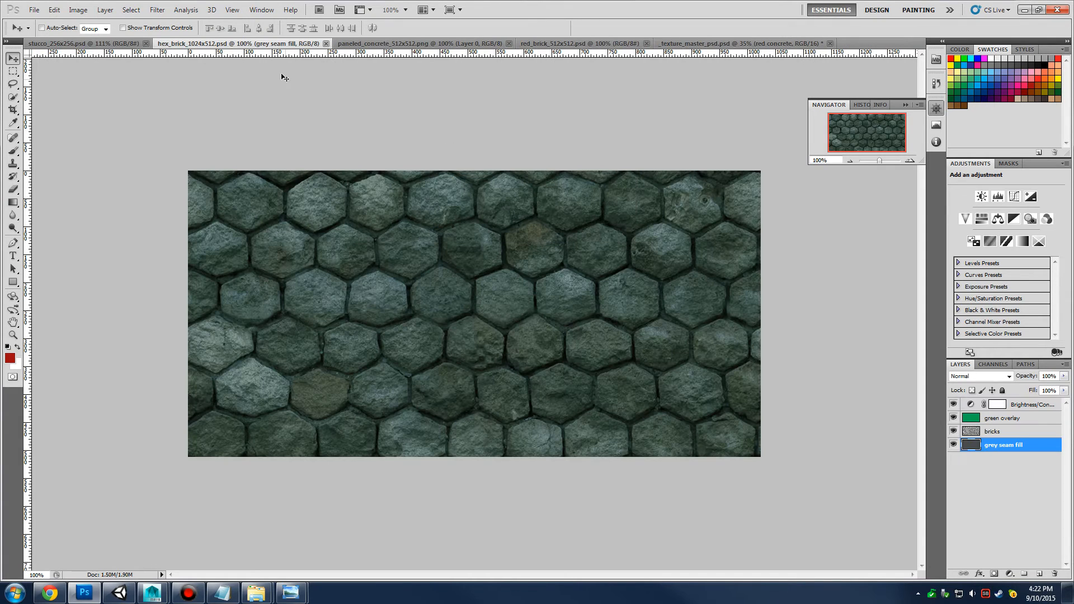
Flatten the hex_brick_1024x512 image, cut all of it and paste it into the master texture's albedo group
left_click(159, 11)
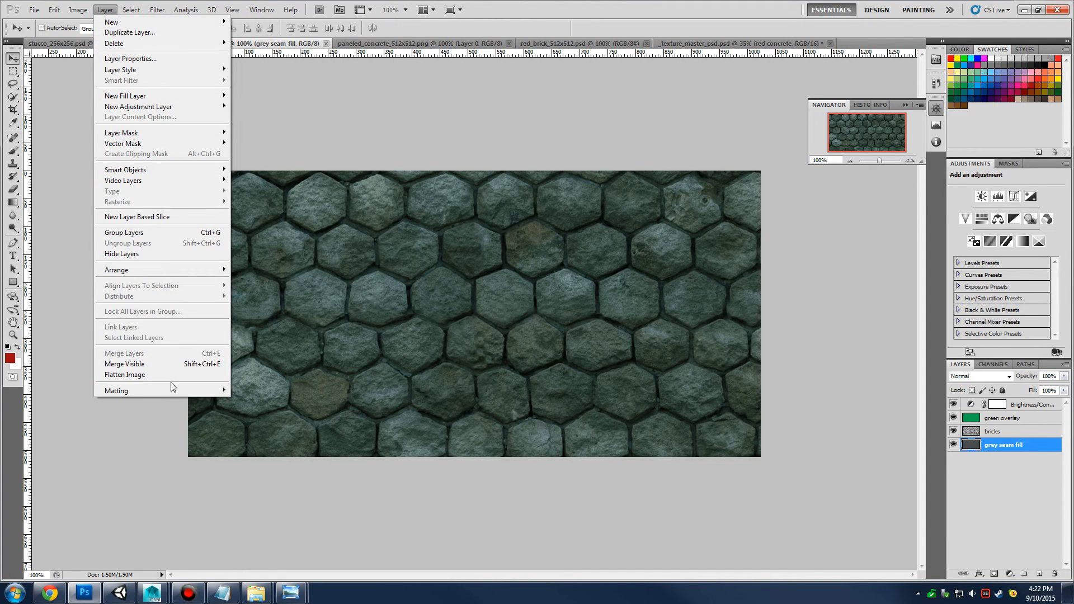
left_click(172, 376)
key("ctrl+a")
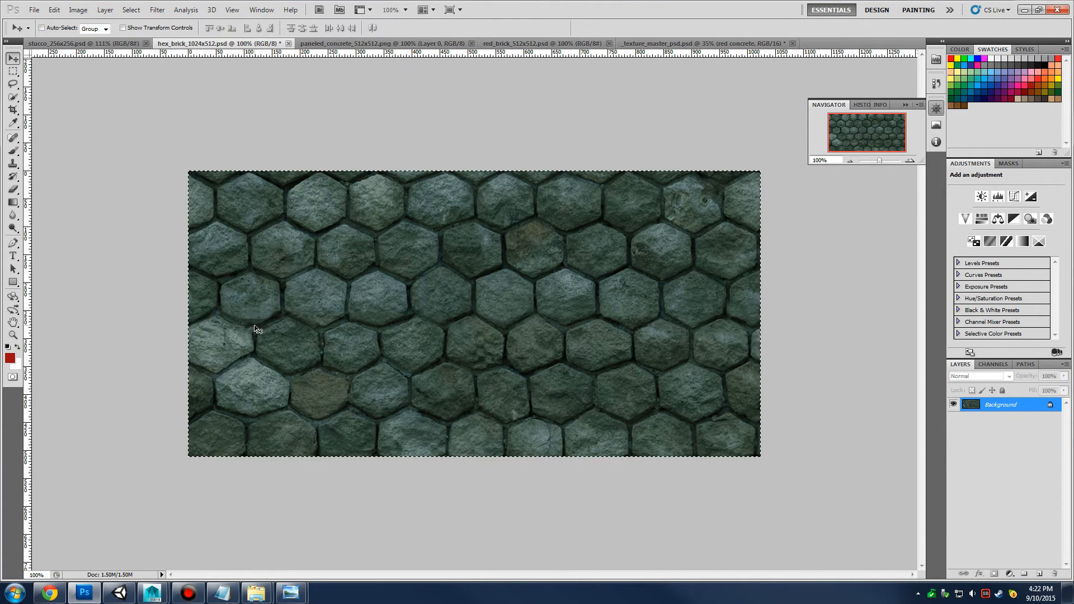
key("ctrl+x")
left_click(774, 43)
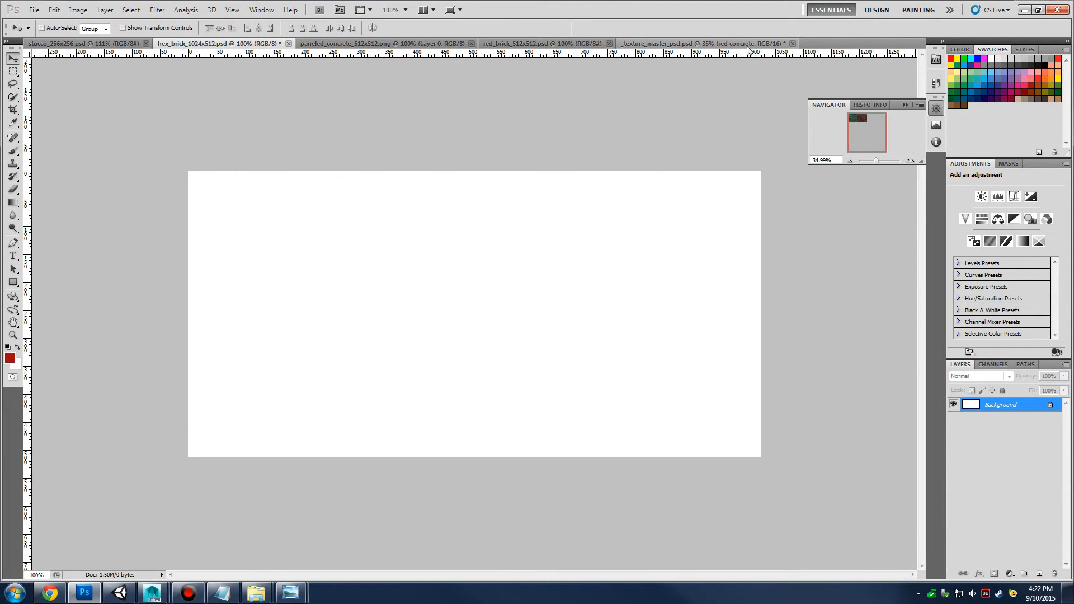
key("ctrl+v")
Snap the pasted texture directly beneath the cinder block and red concrete textures and name its layer "hex brick"
left_click_drag(488, 351, 398, 256)
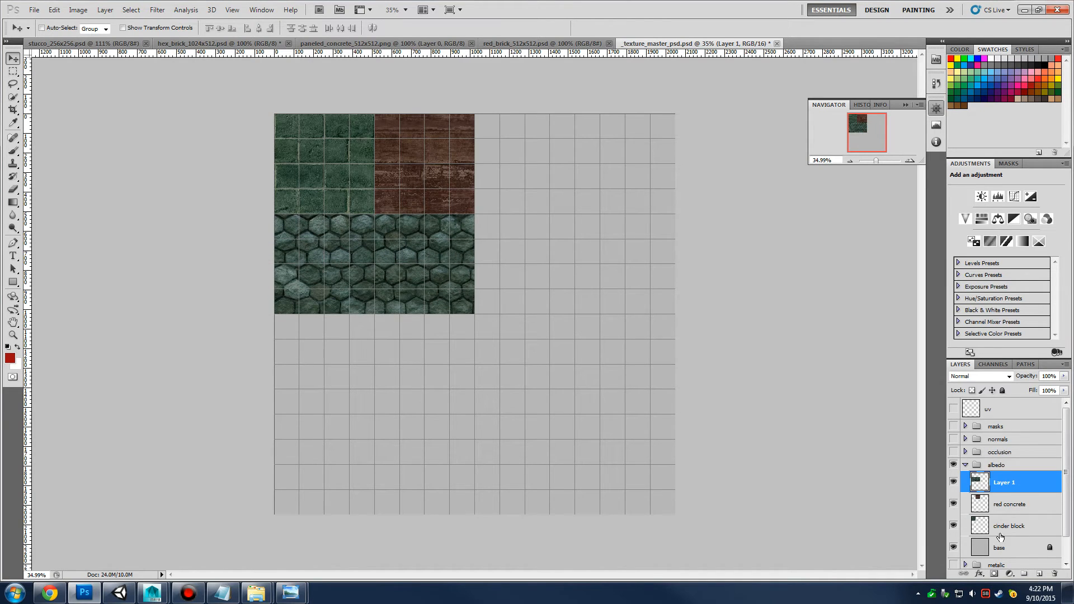
double_click(1009, 483)
type("hex brick")
key("Return")
Close the hex_brick_1024x512 document without saving its changes
left_click(372, 43)
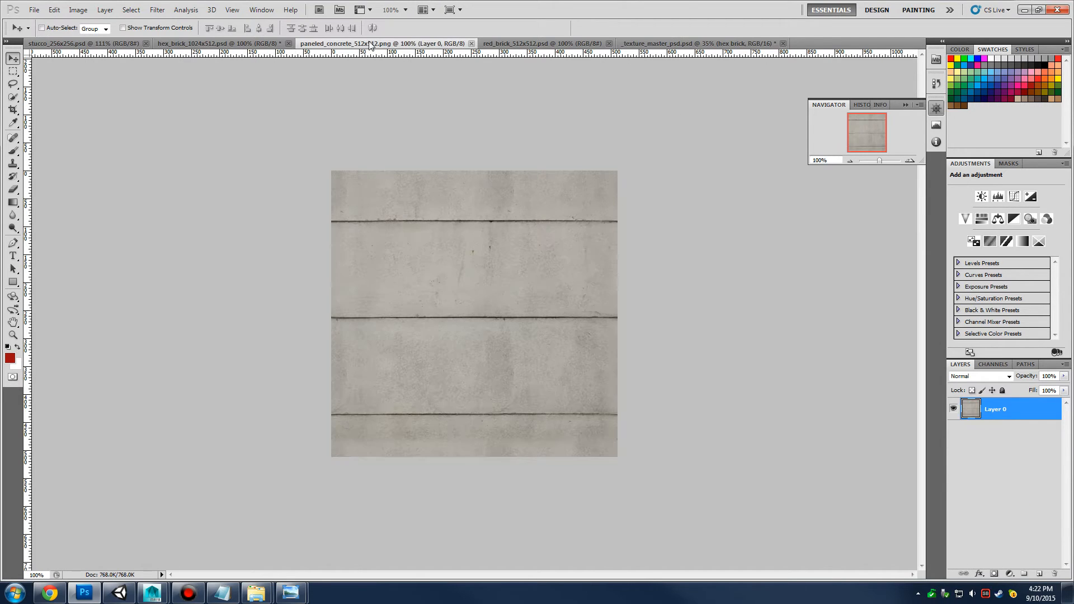
left_click(268, 44)
left_click(289, 44)
left_click(533, 226)
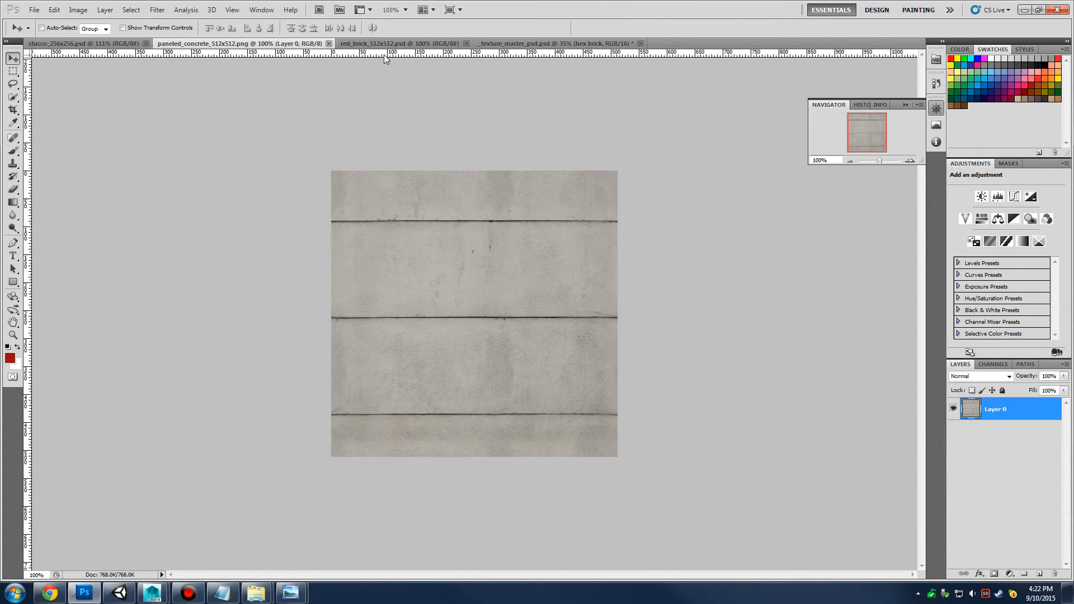
Cut the whole red_brick_512x512 image into the master texture and snap it against the right edge of the red concrete, along the canvas's upper edge
left_click(385, 45)
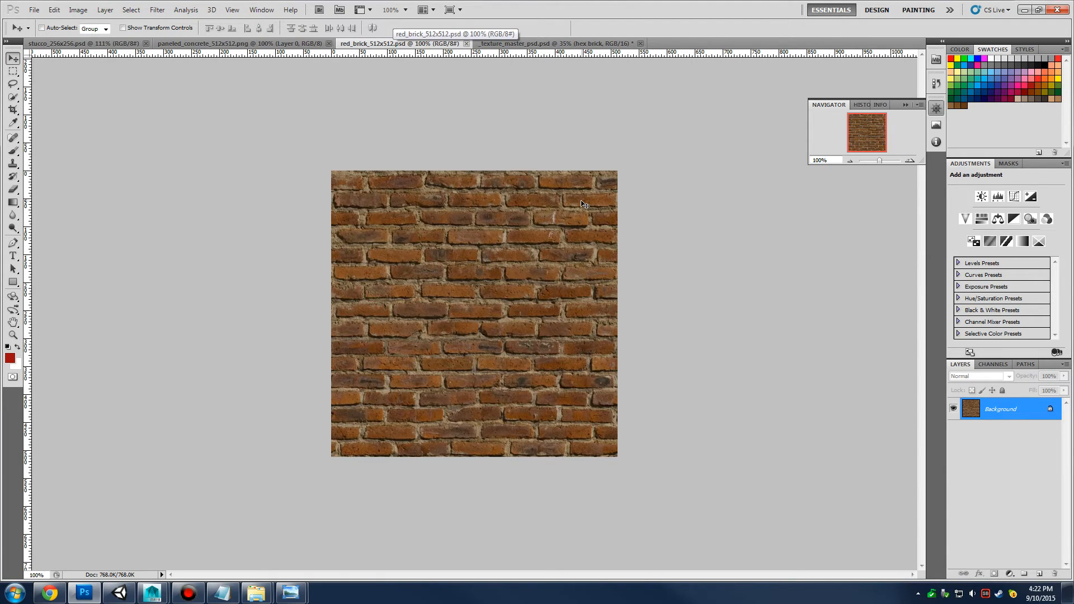
key("ctrl+a")
key("ctrl+x")
left_click(540, 44)
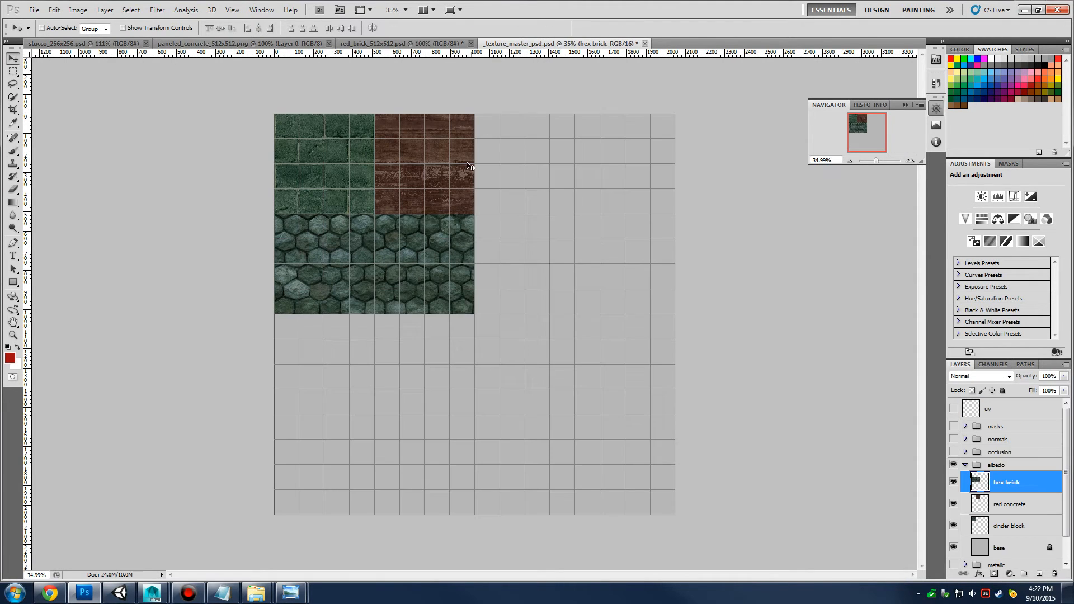
key("ctrl+v")
left_click_drag(477, 335, 529, 185)
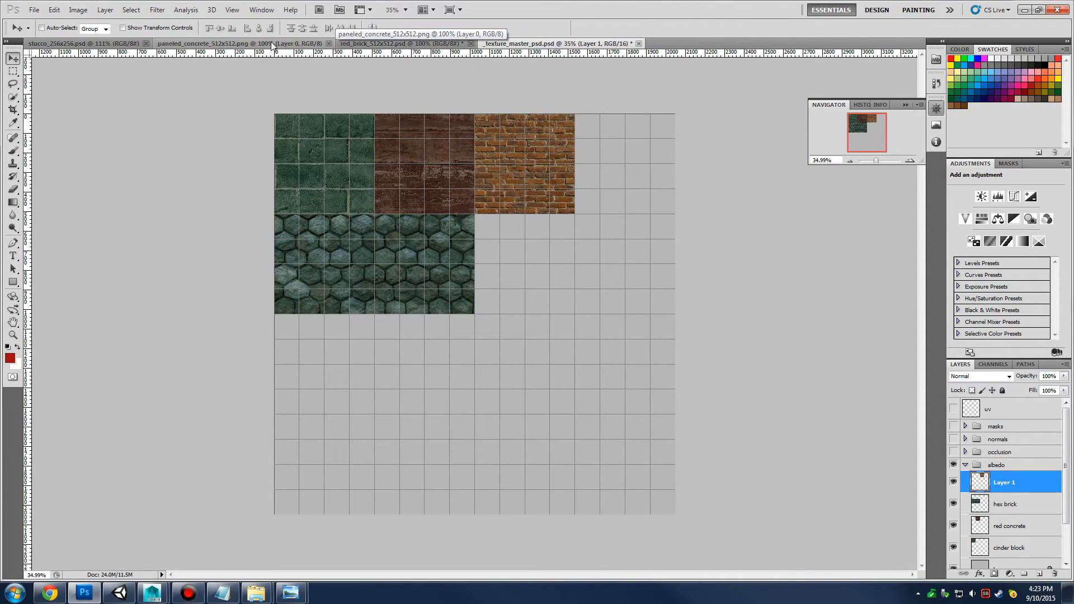
Cut the whole paneled_concrete_512x512 image into the master texture and snap it beneath the red brick, beside the hex brick
left_click(270, 43)
key("ctrl+a")
key("ctrl+x")
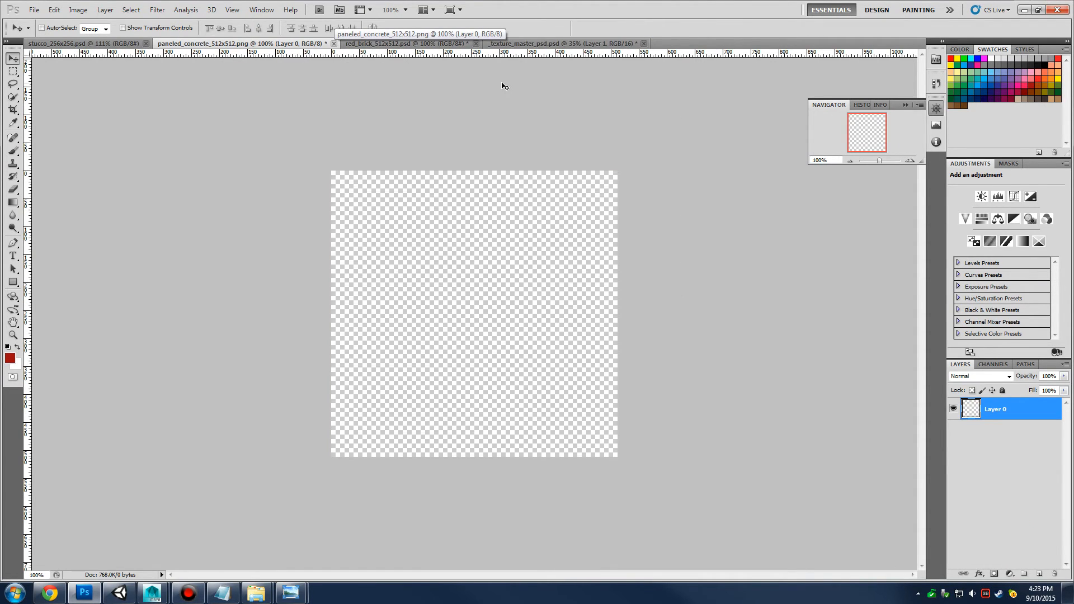
left_click(558, 44)
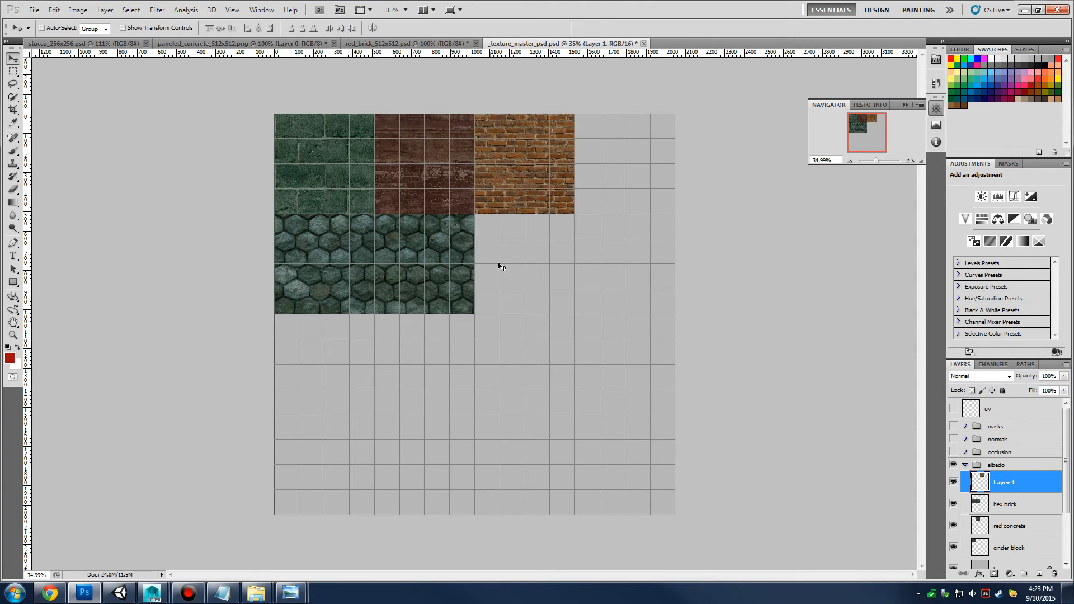
key("ctrl+v")
left_click_drag(503, 307, 520, 286)
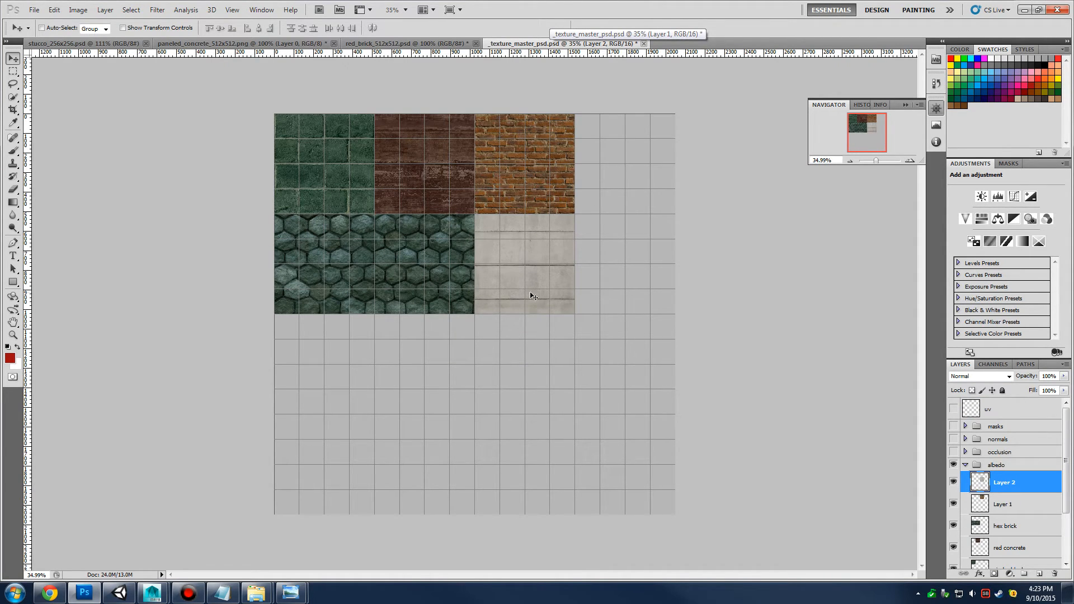
Flatten the stucco_256x256 image, move all of it into the master texture and snap it right of the red brick, along the canvas's upper edge
left_click(104, 44)
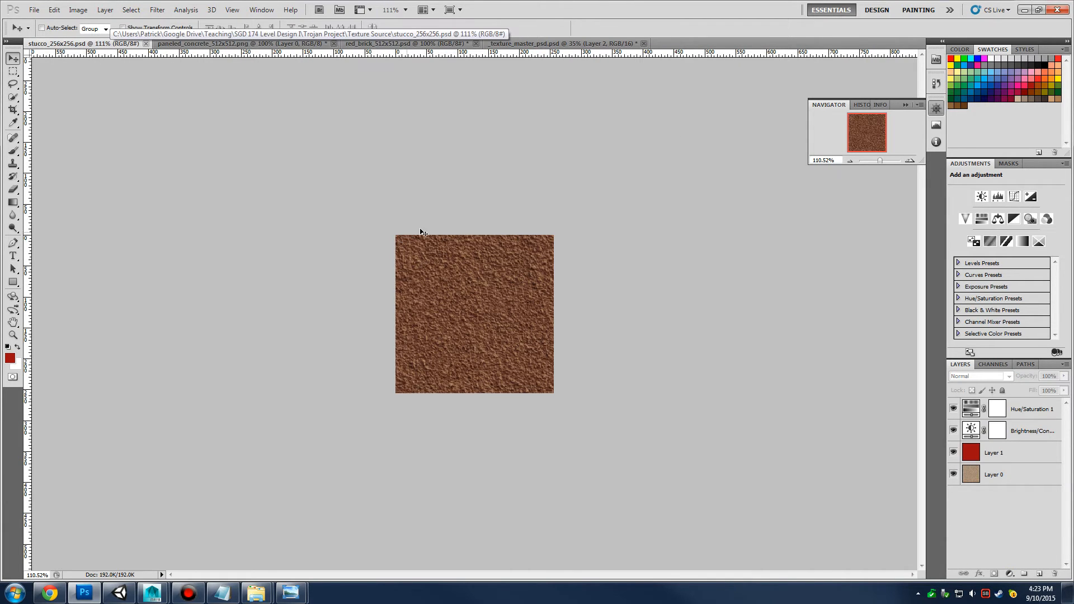
left_click(131, 10)
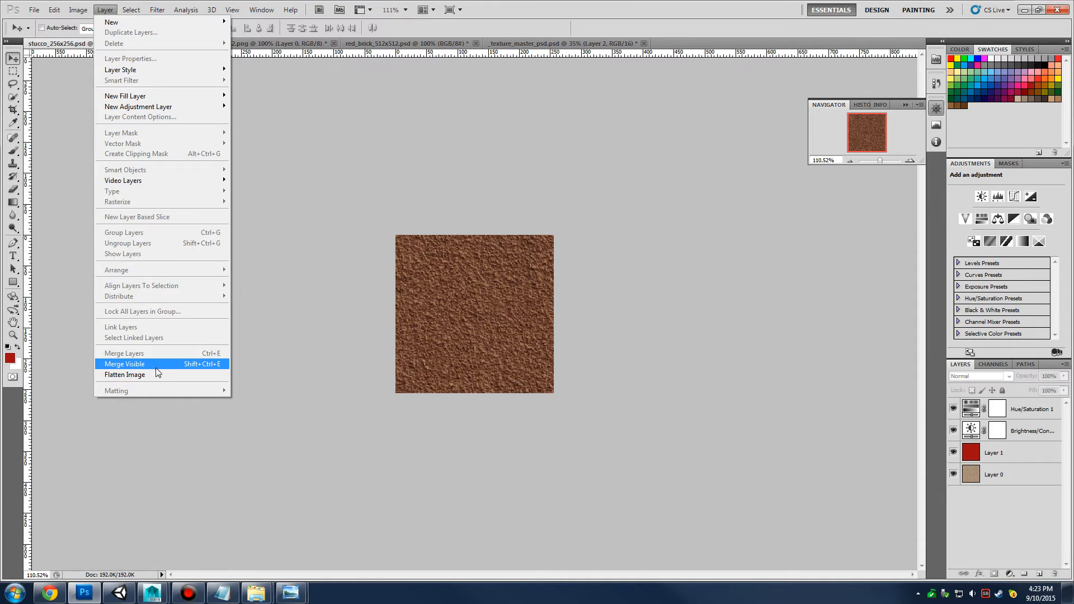
left_click(157, 374)
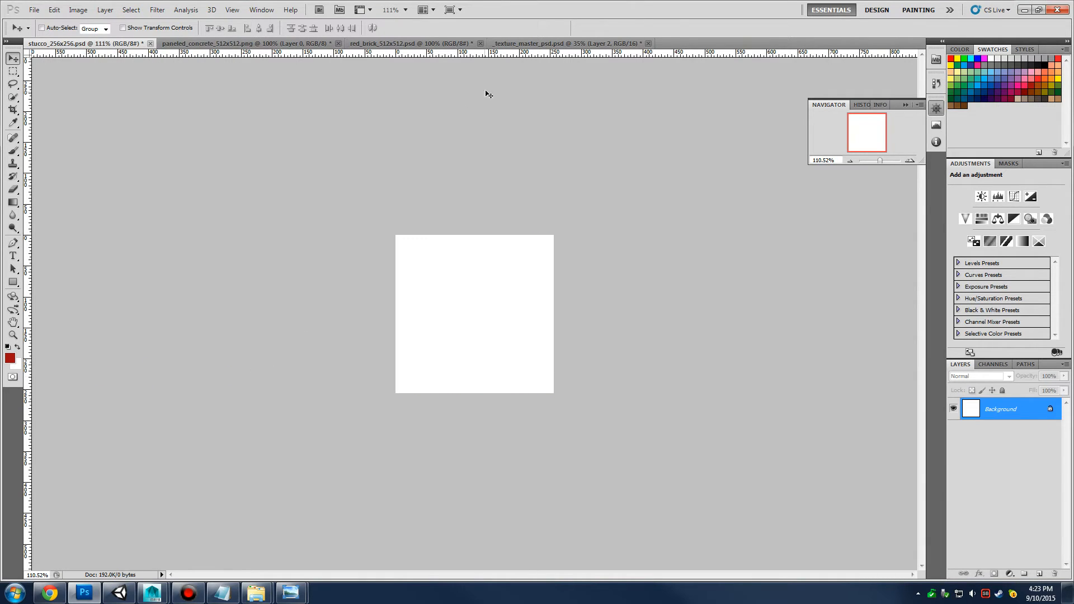
left_click_drag(488, 94, 610, 151)
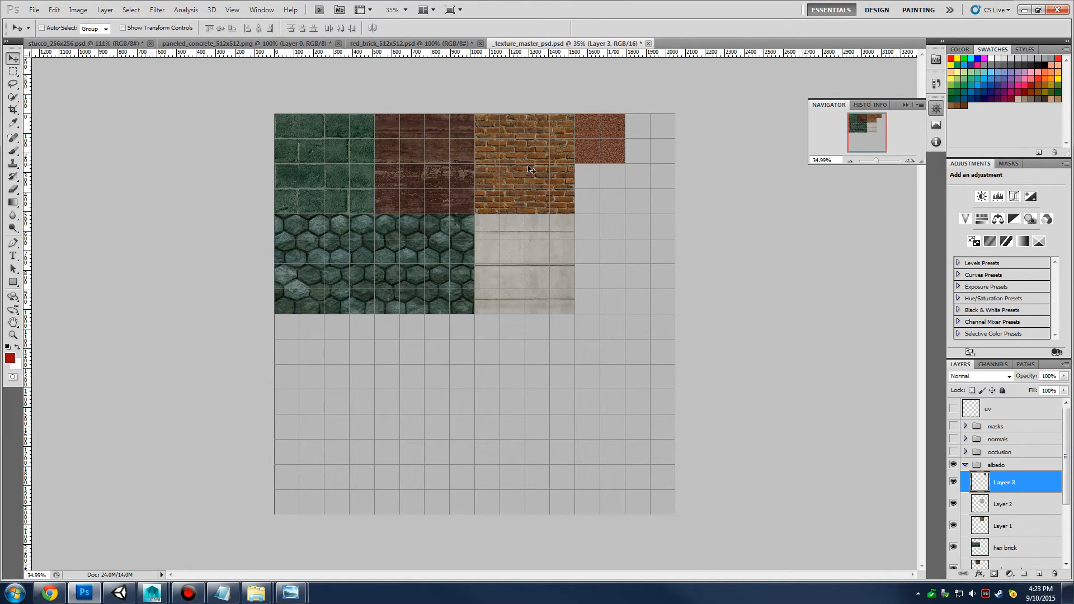
Close the stucco, paneled concrete and red brick source documents without saving their changes
left_click(150, 43)
key("n")
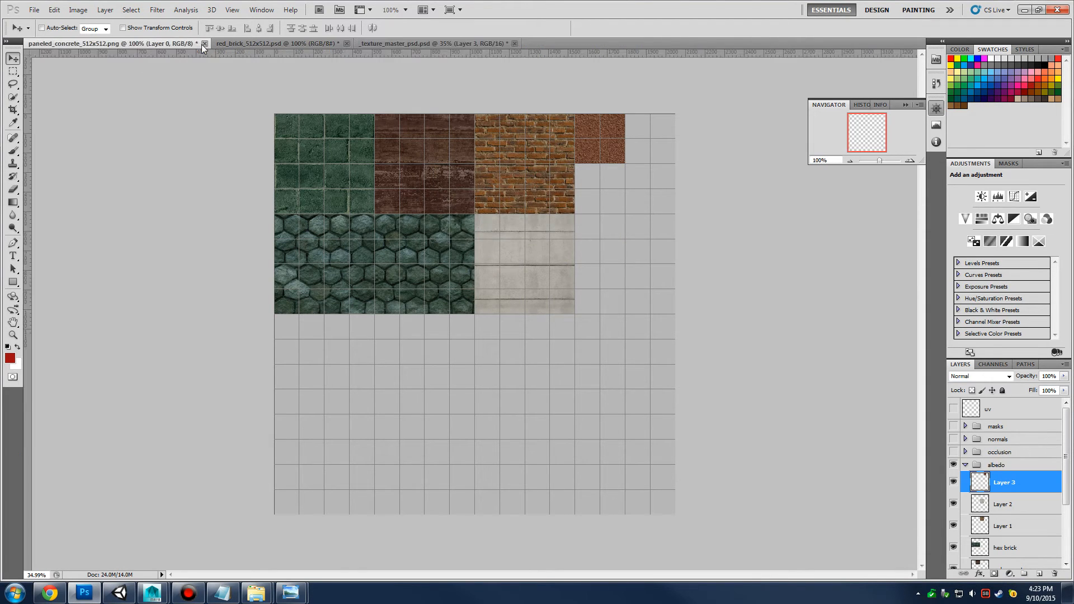
left_click(205, 44)
key("n")
left_click(163, 43)
key("n")
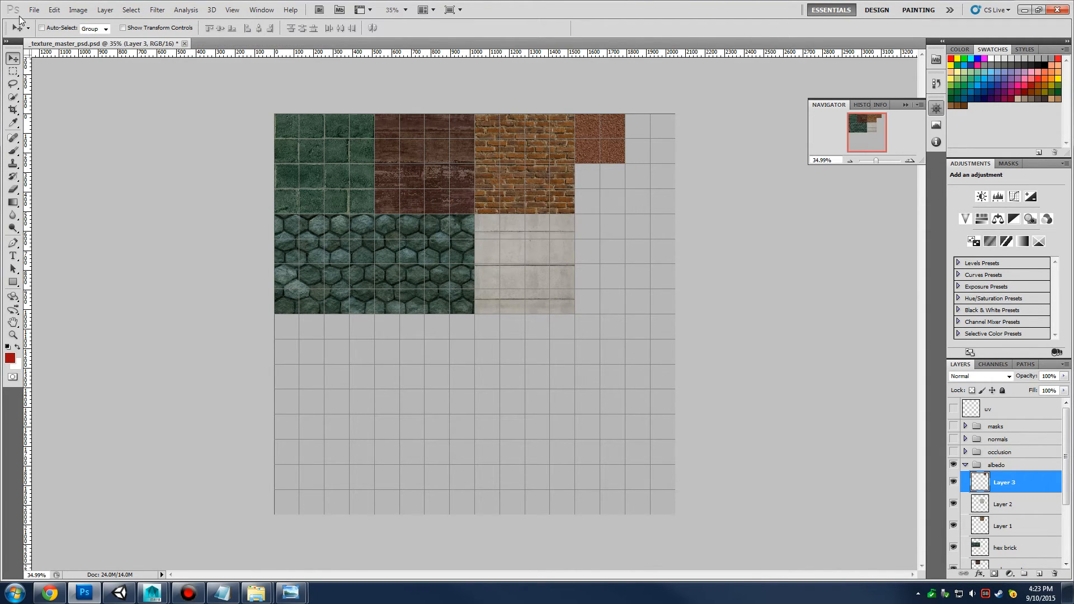
Try to save the master texture as a new PSD named TextureSheet_A_master in the Texture Maps folder
left_click(34, 10)
left_click(134, 180)
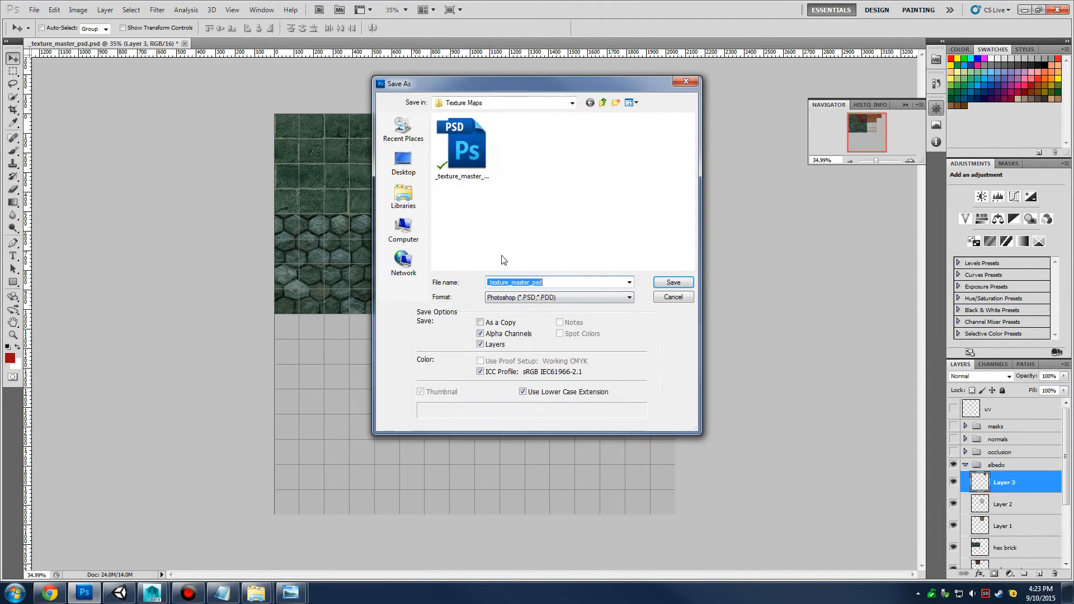
left_click(546, 282)
key("ctrl+a")
type("T")
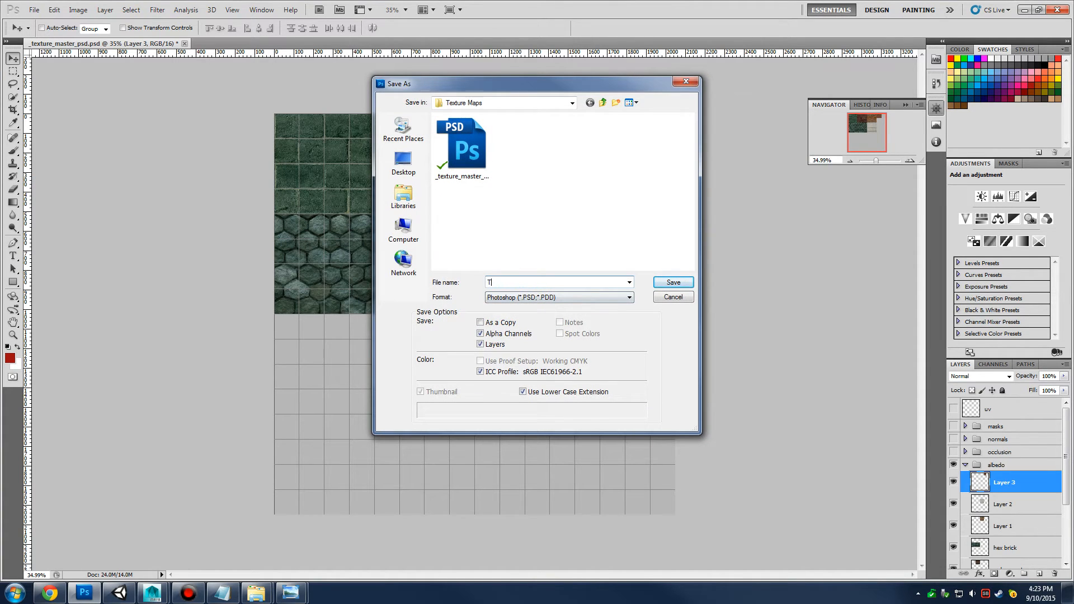
type("extureSheet_A_master")
key("Return")
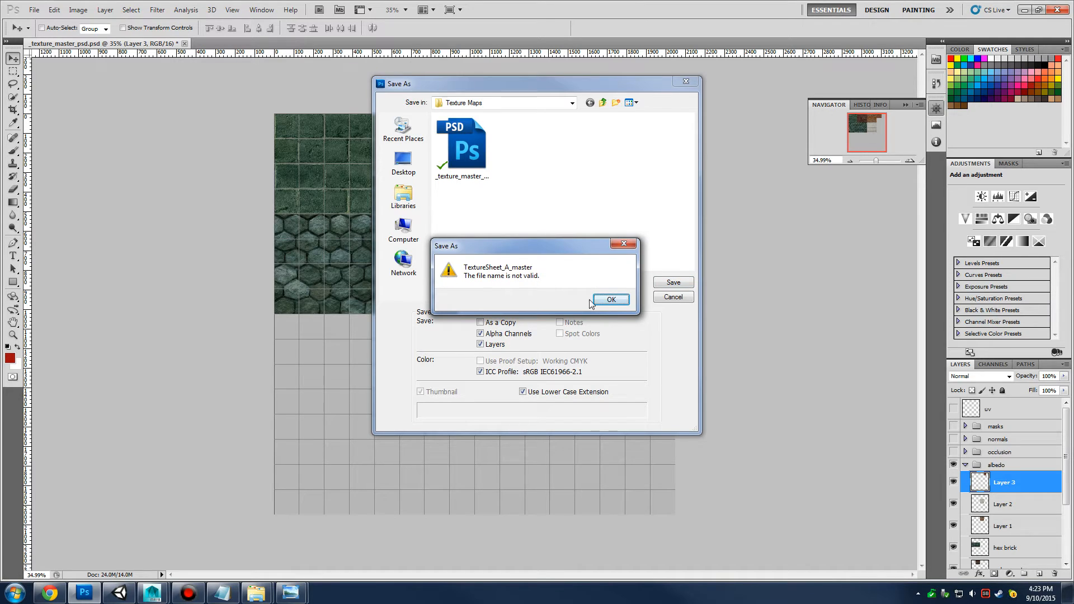
left_click(611, 299)
Save the master texture in Photoshop format as Texture_Sheet_A in the Texture Maps folder
left_click(533, 282)
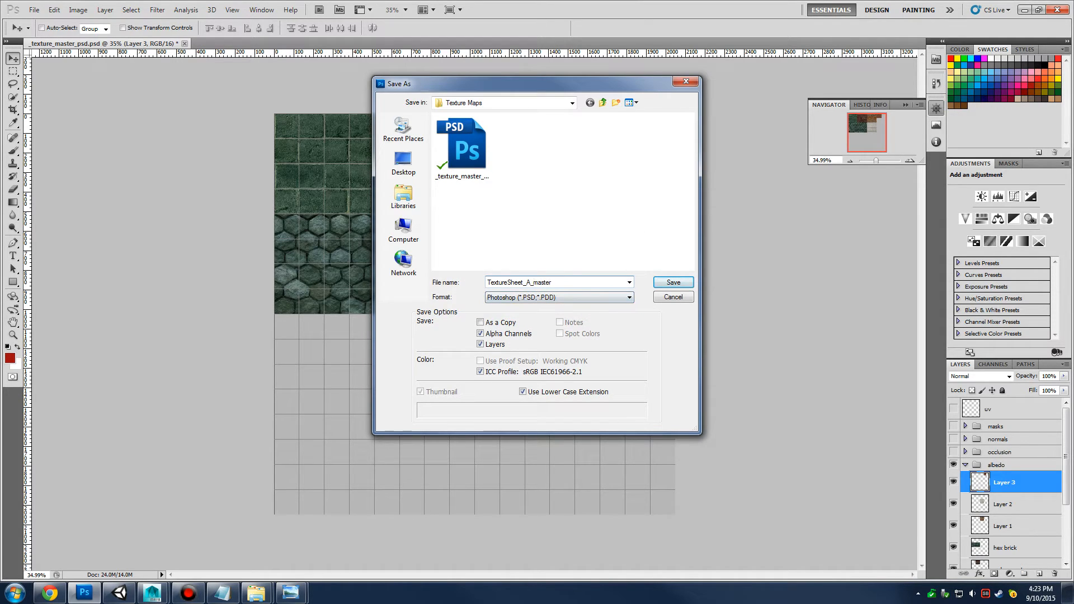
left_click_drag(557, 283, 435, 286)
type("Texture_Sheet_A")
key("Return")
key("Return")
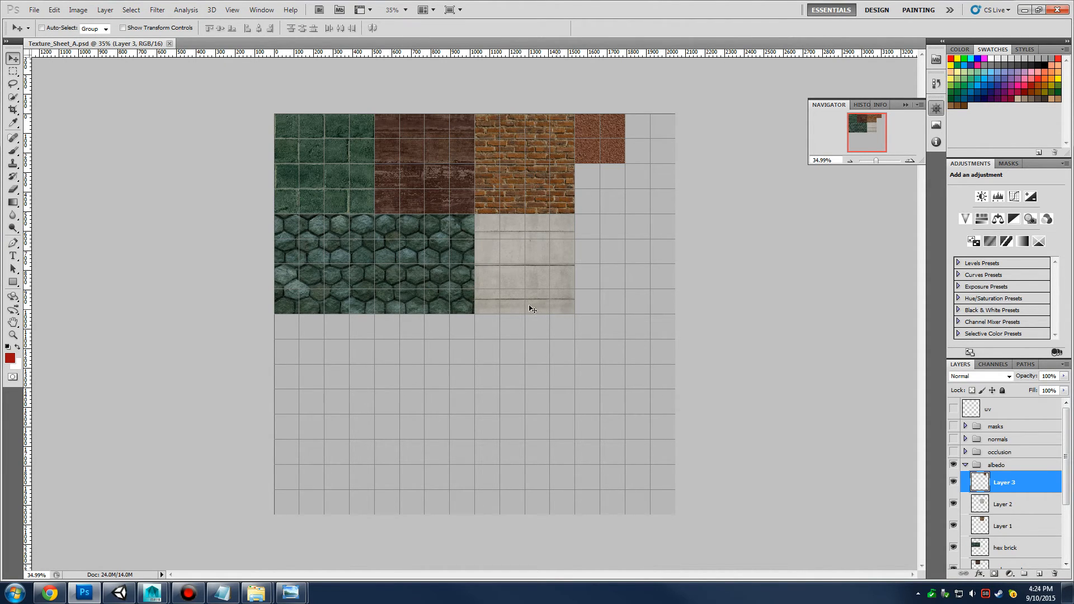
Collapse the albedo group and hide the grid over the canvas
left_click(966, 464)
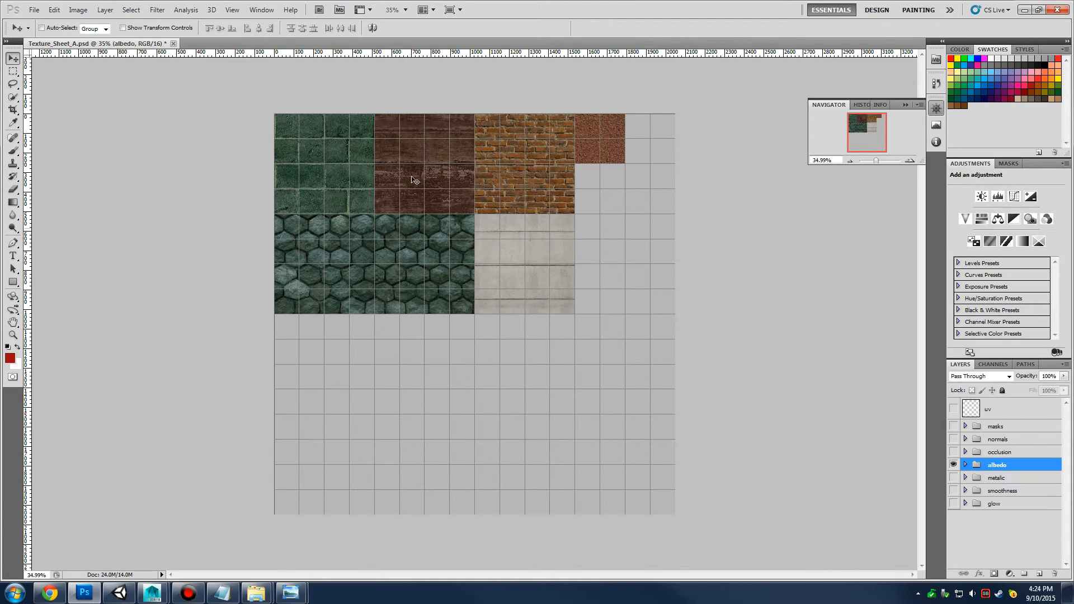
left_click(230, 9)
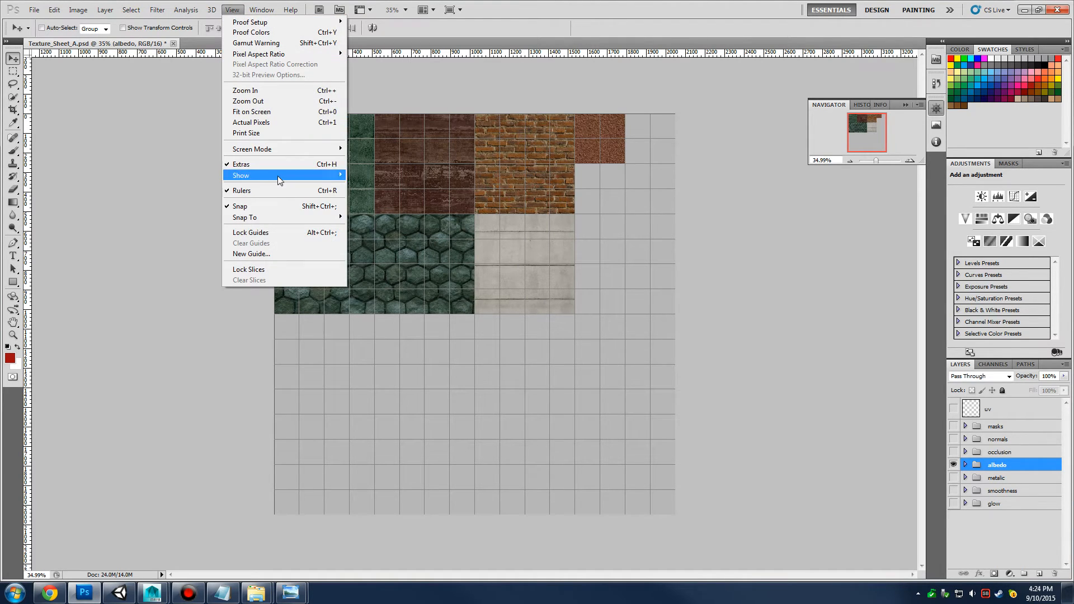
mouse_move(278, 176)
left_click(173, 206)
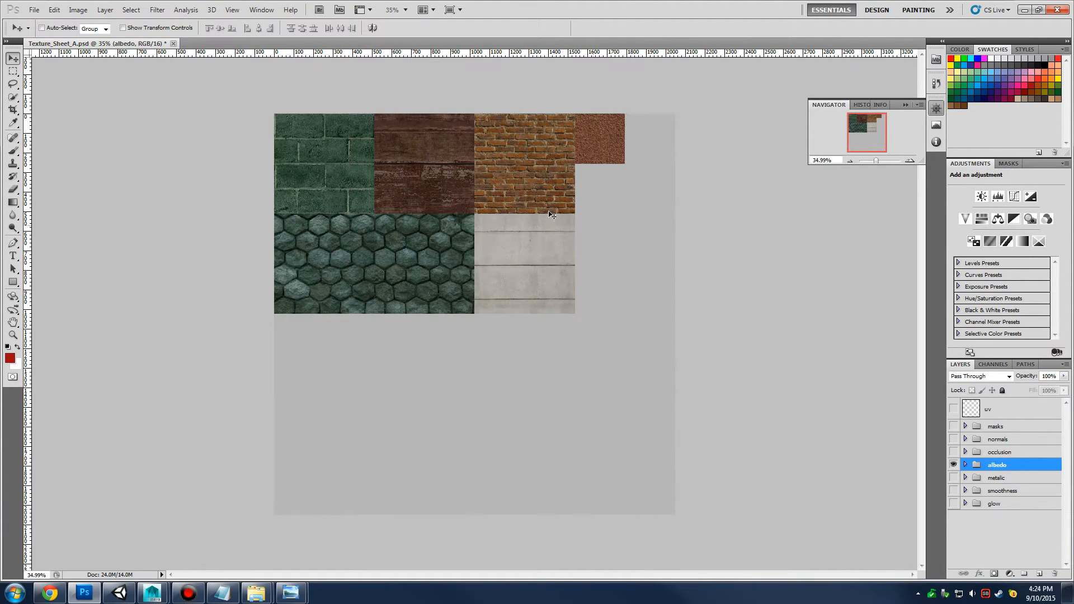
mouse_move(875, 161)
left_mouse_down()
mouse_move(857, 119)
mouse_move(857, 142)
mouse_move(877, 160)
left_mouse_up()
Try to save the current changes to Texture_Sheet_A.psd
left_click(34, 9)
left_click(88, 171)
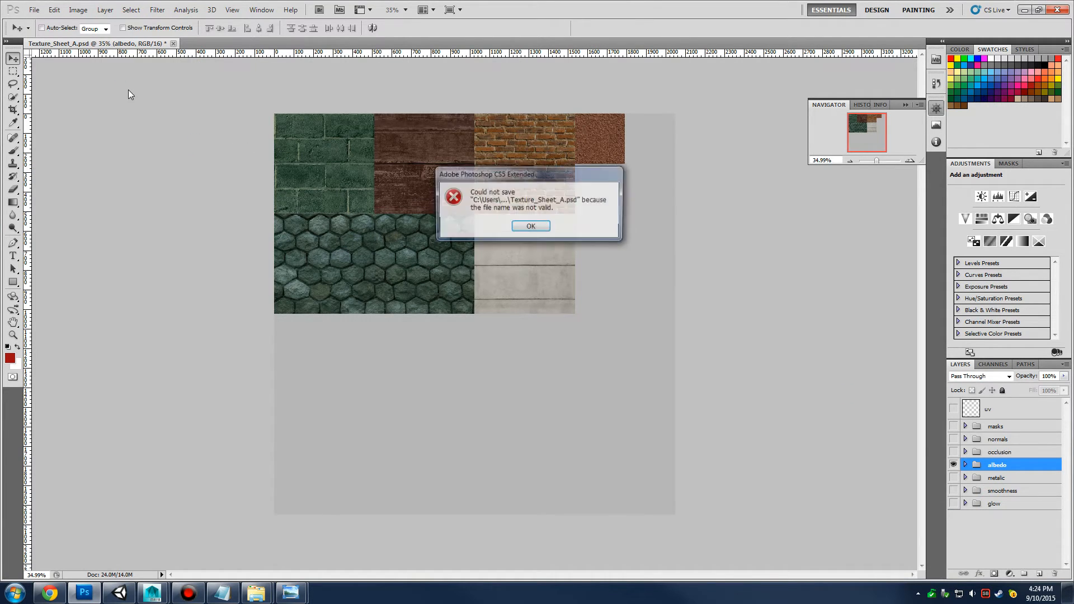
left_click(530, 227)
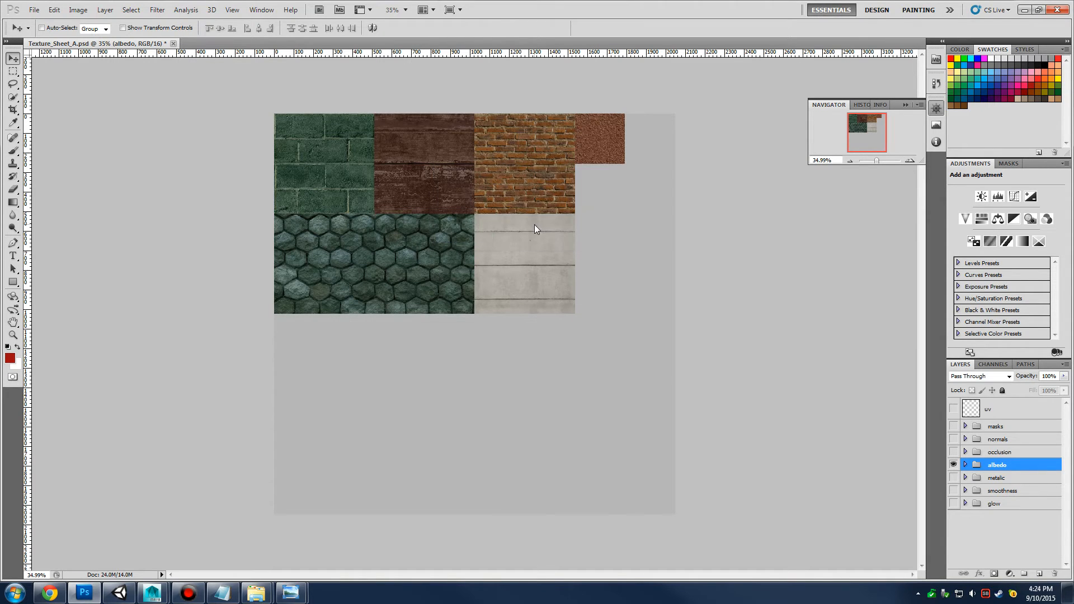
Try to save the document over the existing Texture_Sheet_A file in the Texture Maps folder
left_click(35, 10)
left_click(132, 181)
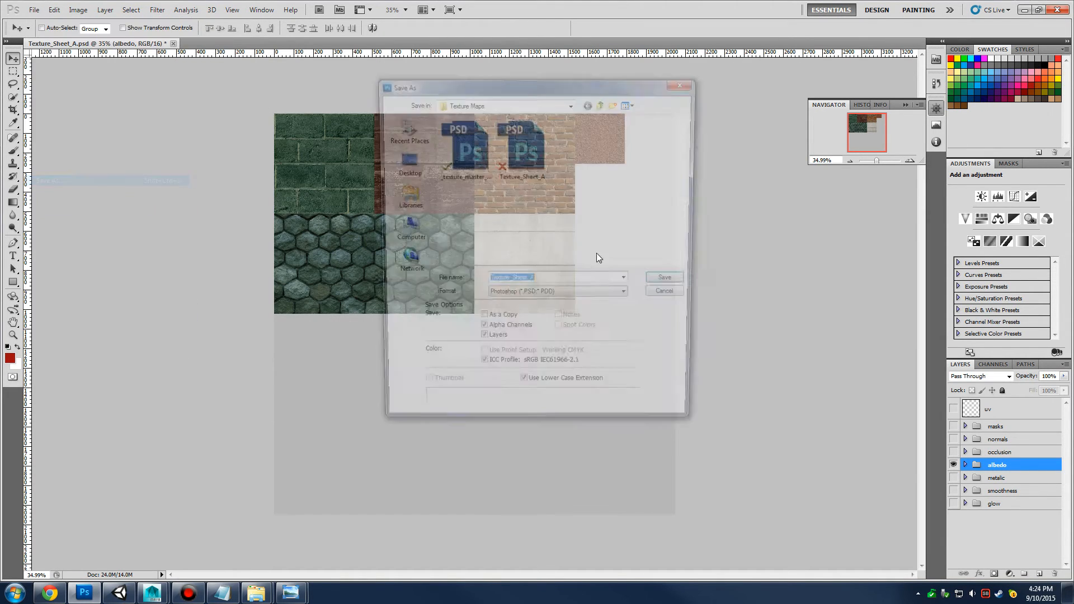
left_click(547, 179)
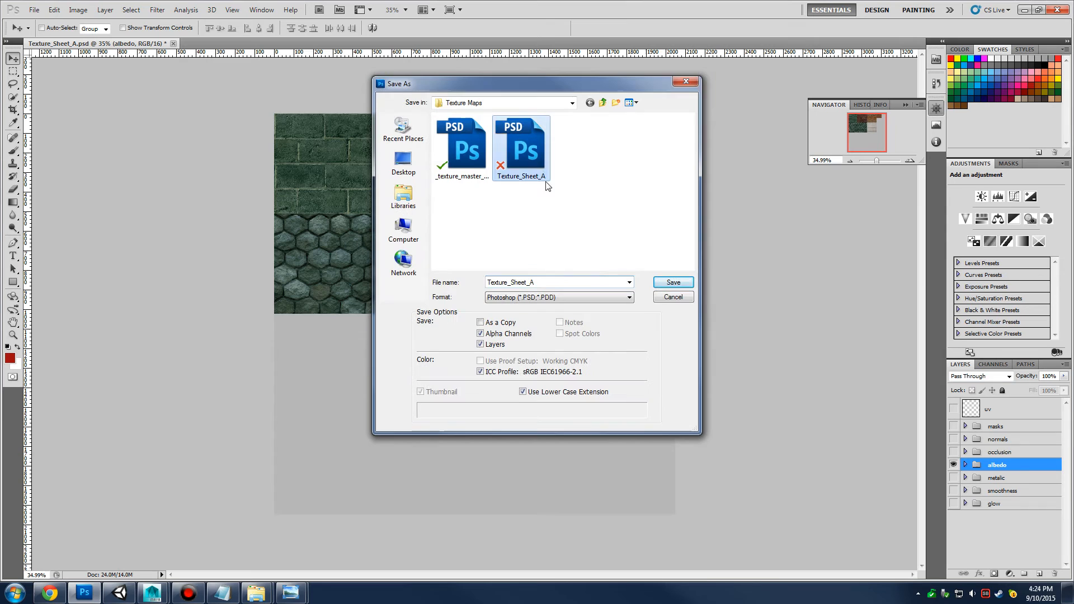
left_click(664, 285)
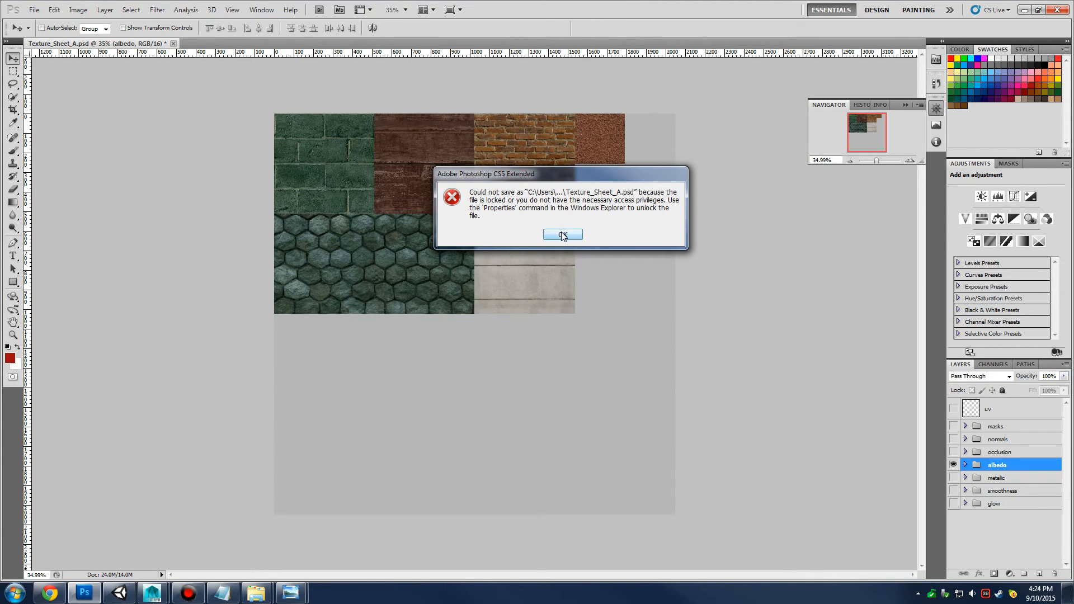
left_click(562, 235)
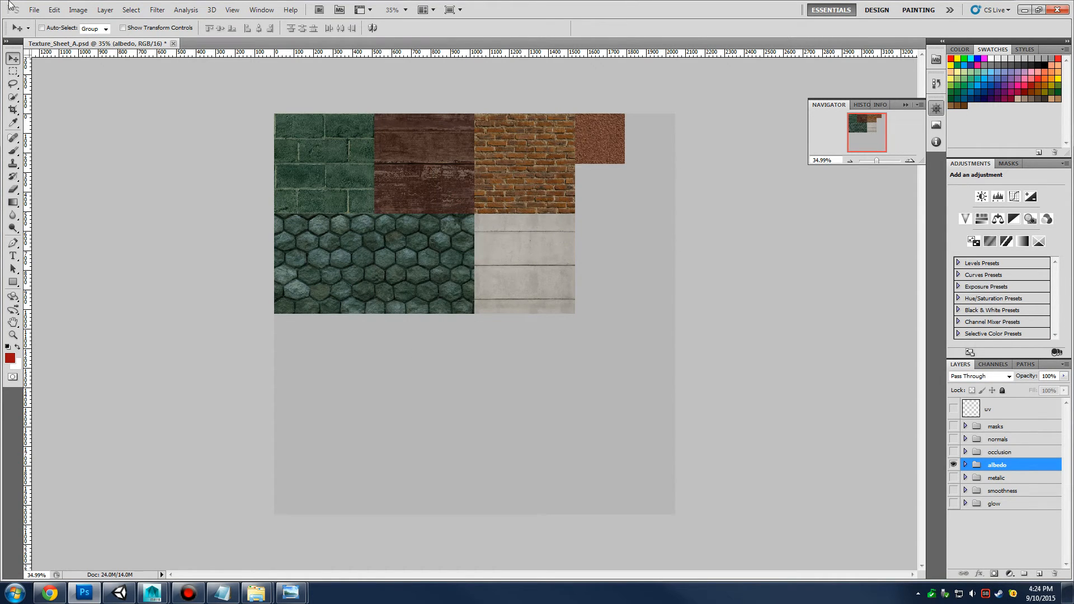
Save the document in Photoshop format as Texture_Sheet in the Texture Maps folder, with Maximize Compatibility on
left_click(34, 10)
left_click(145, 180)
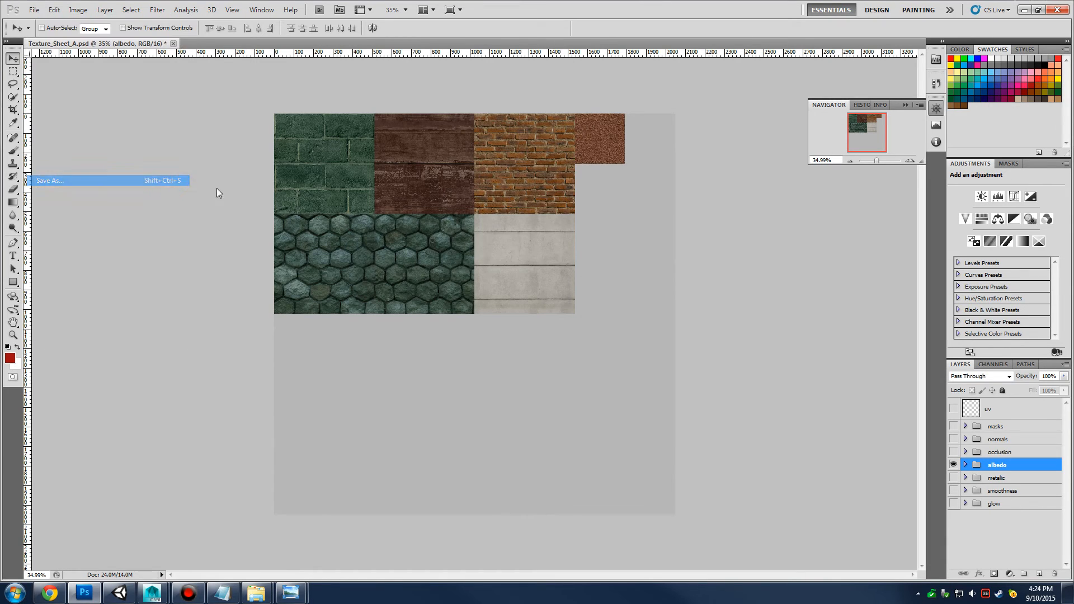
left_click(559, 280)
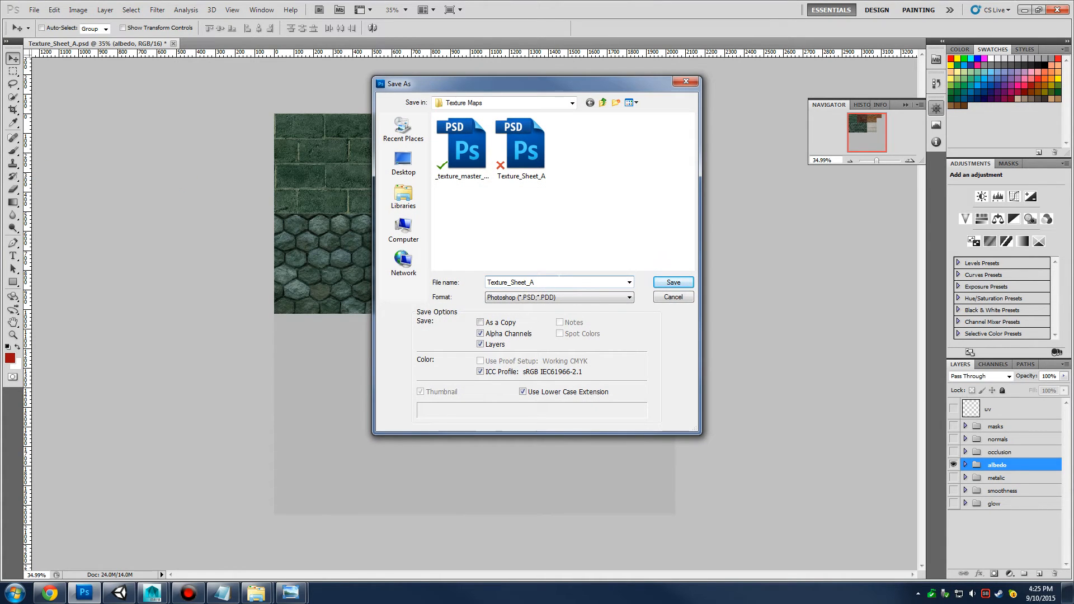
key("BackSpace")
key("Return")
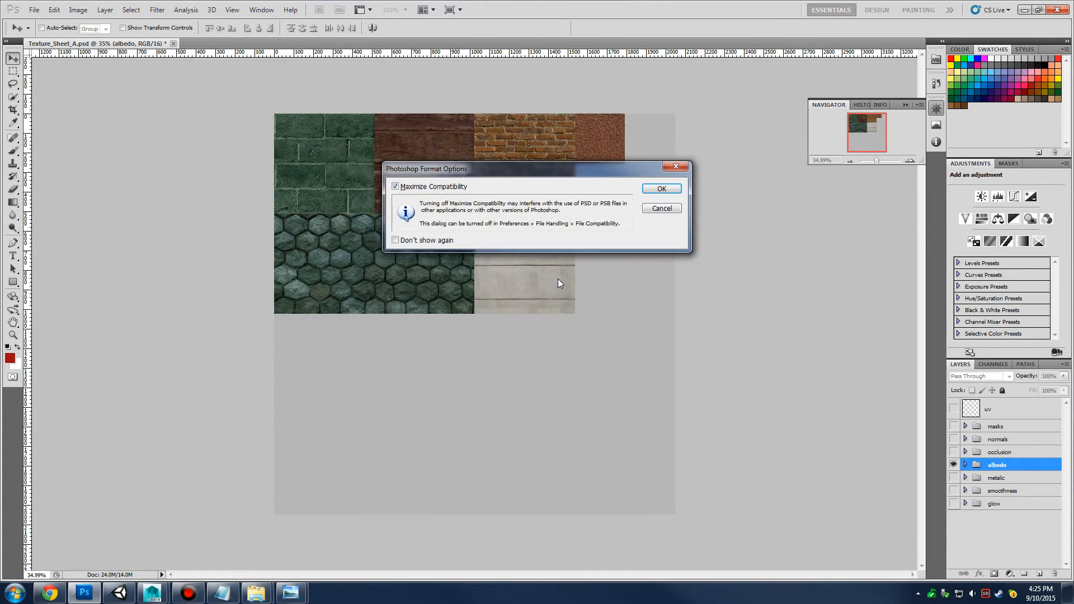
key("Return")
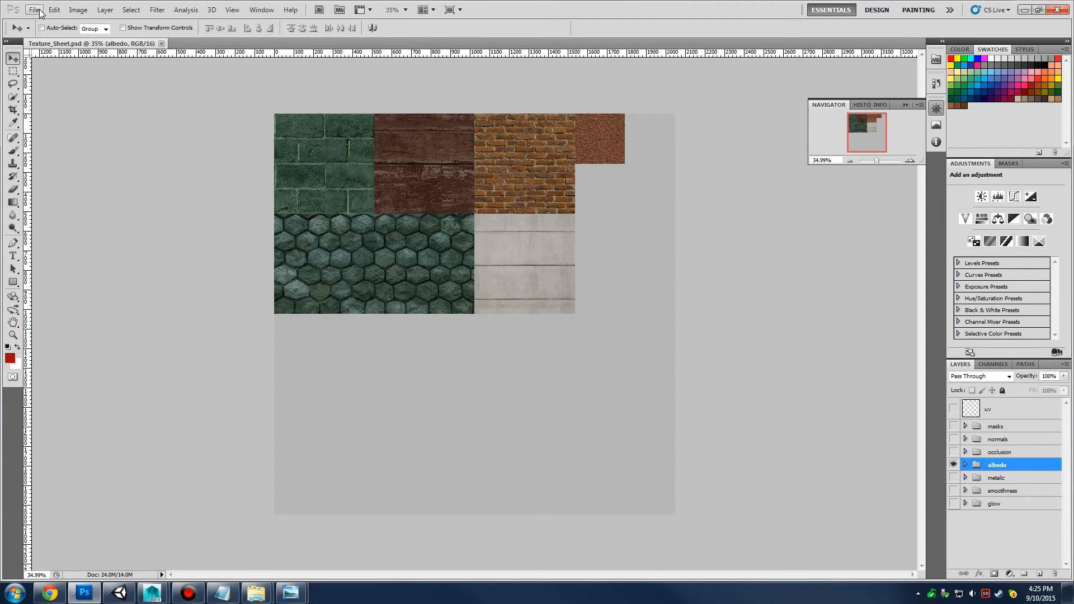
Try to save the document over the existing Texture_Sheet_A file
left_click(34, 10)
left_click(130, 182)
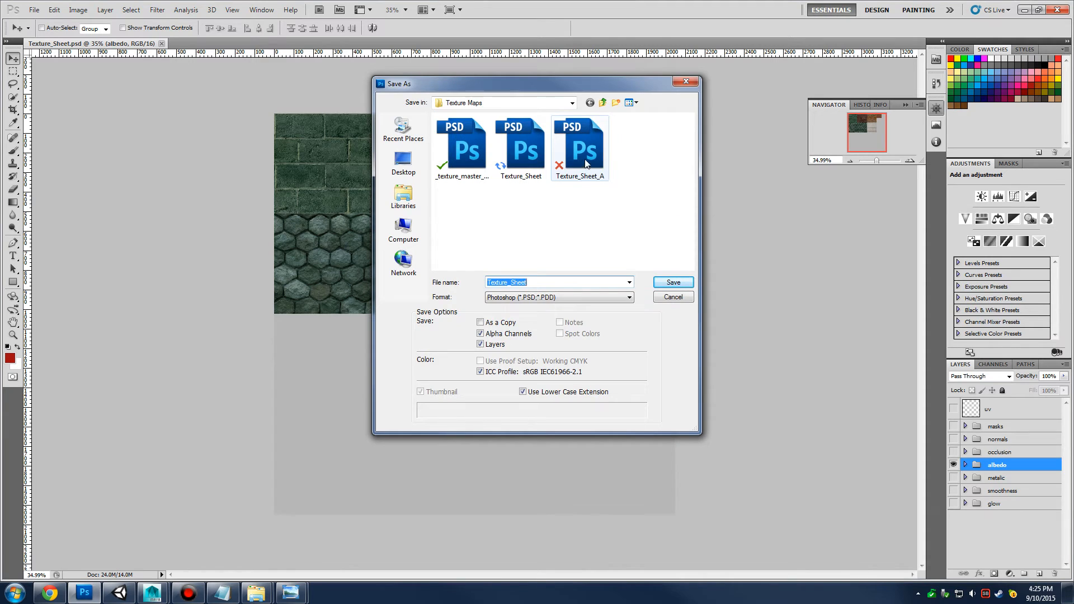
left_click(580, 157)
key("Return")
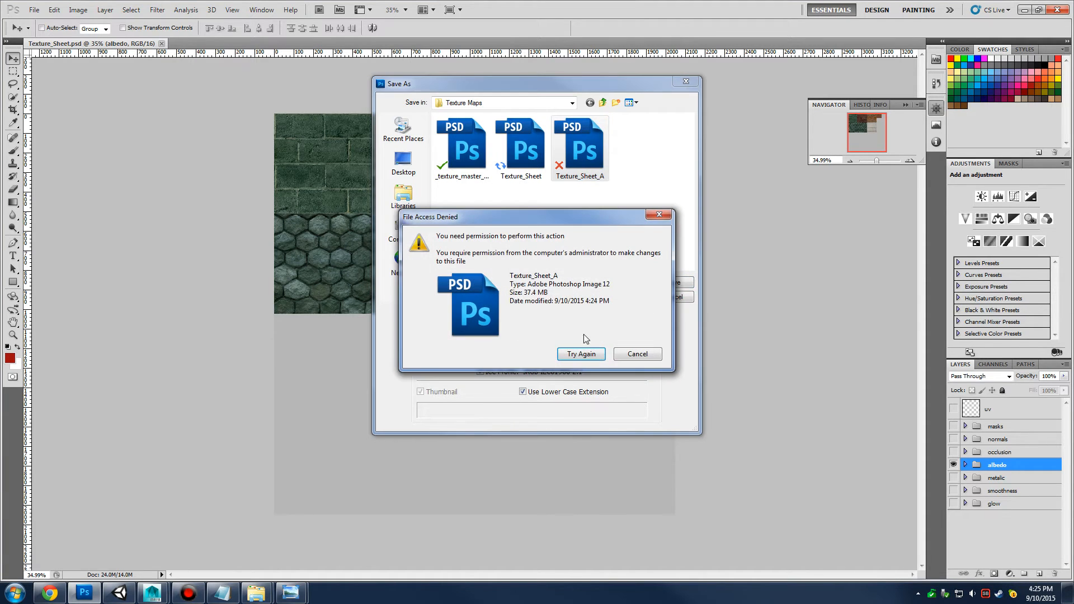
left_click(632, 355)
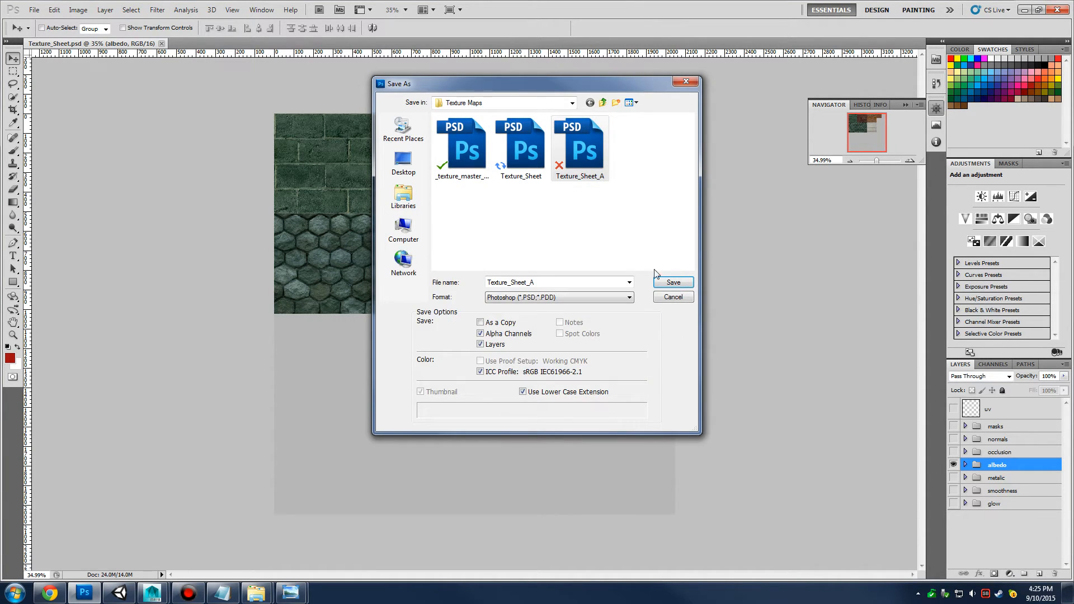
left_click(666, 296)
Save a PNG copy of the document as Tex_A in the Trojan Project's Texture Maps folder
left_click(34, 9)
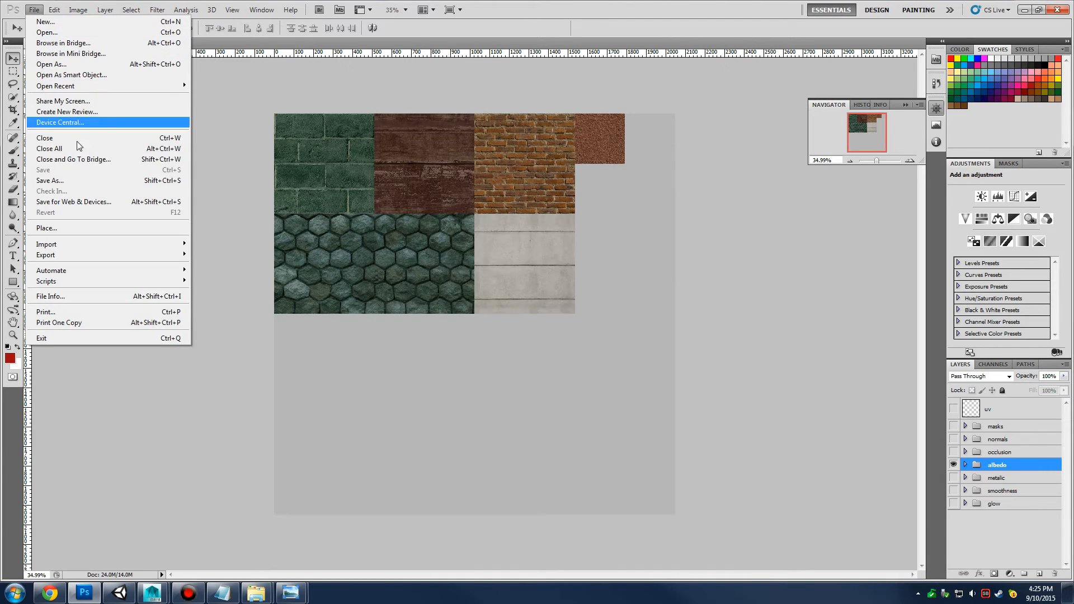
left_click(112, 178)
left_click(594, 297)
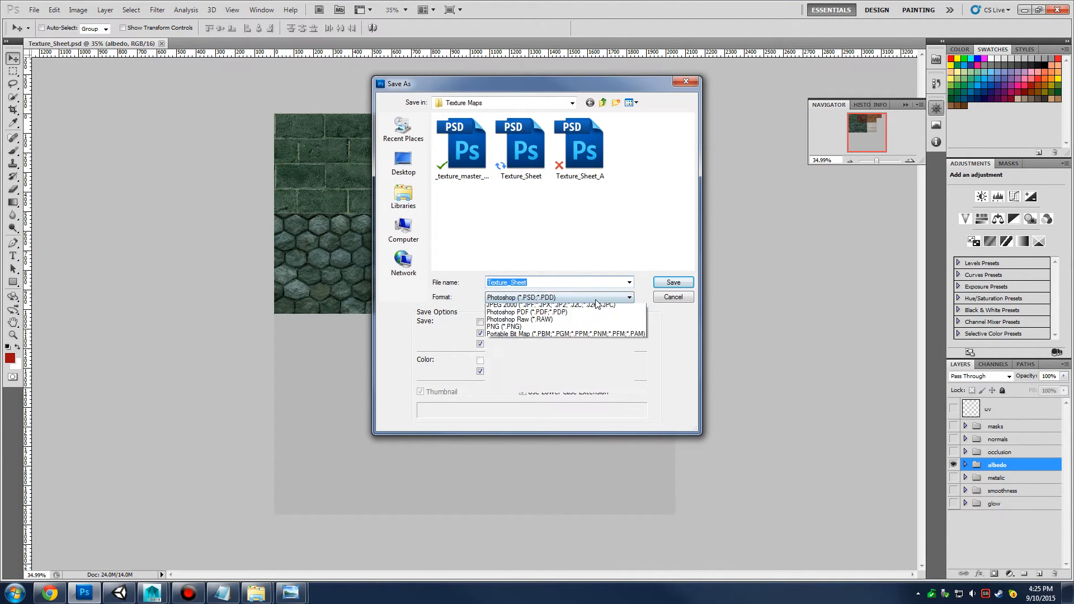
left_click(569, 372)
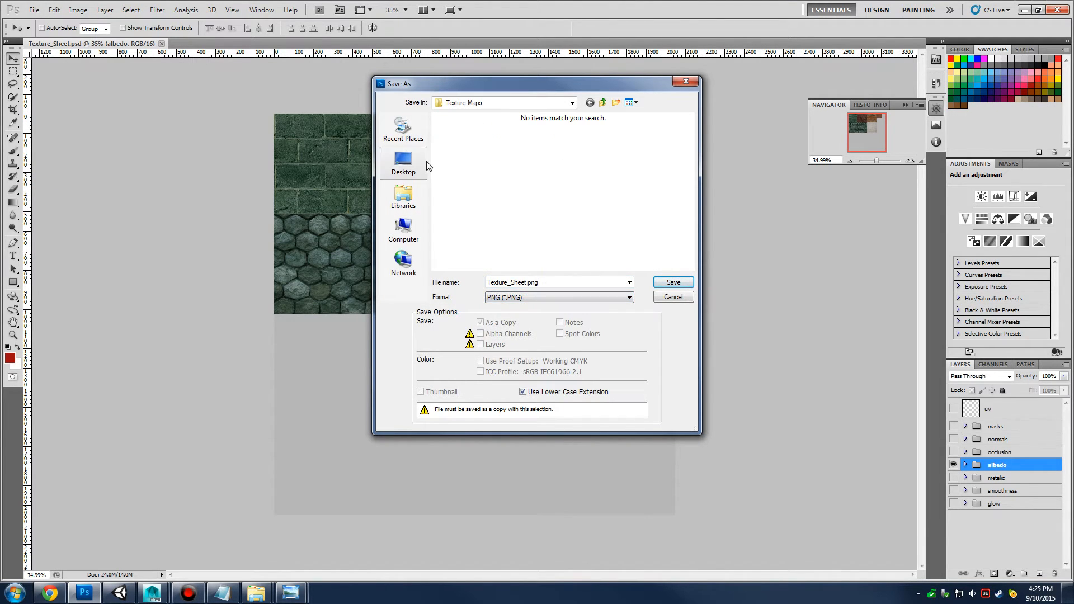
left_click(414, 162)
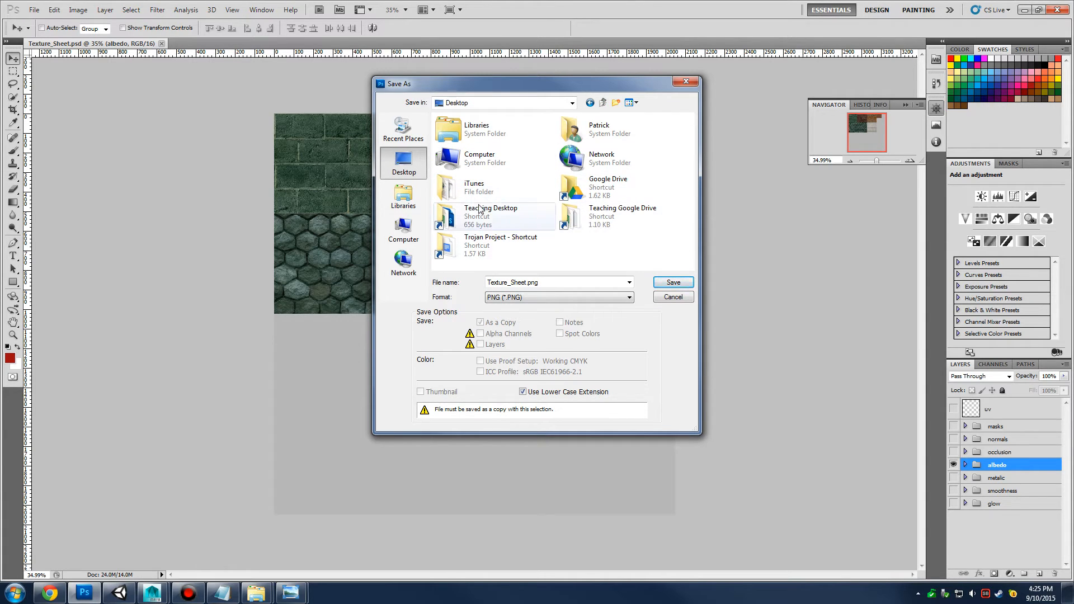
double_click(489, 246)
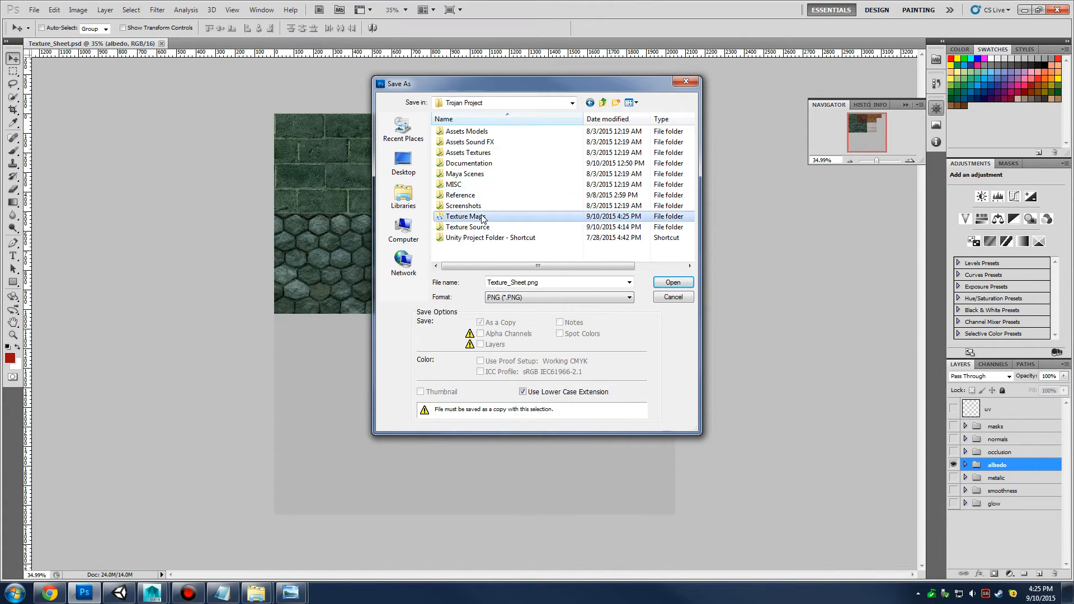
double_click(479, 217)
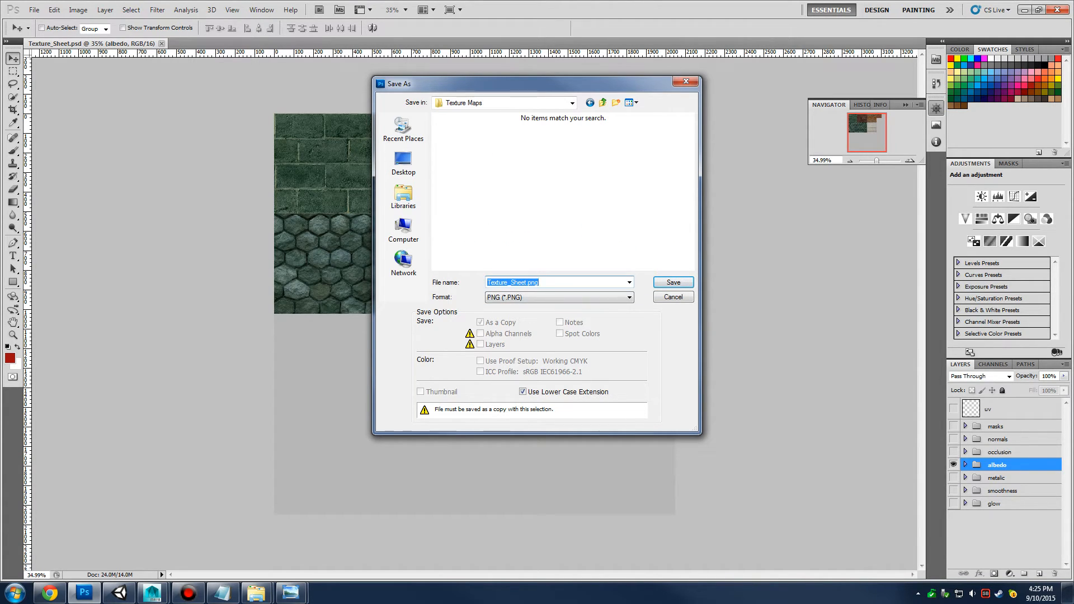
type("Tex_Z")
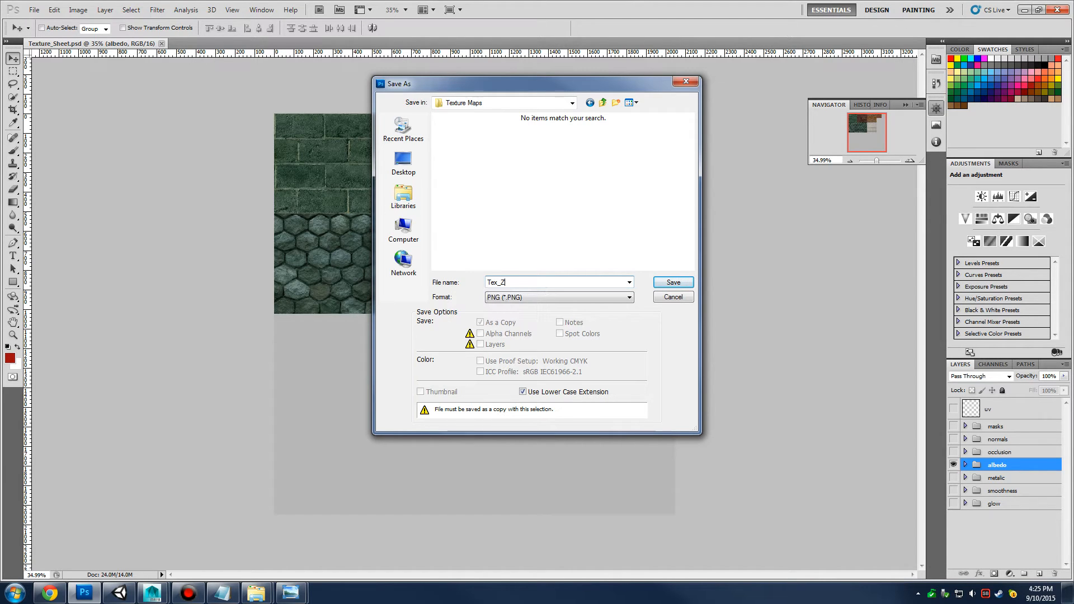
key("BackSpace")
type("A")
key("Return")
key("Return")
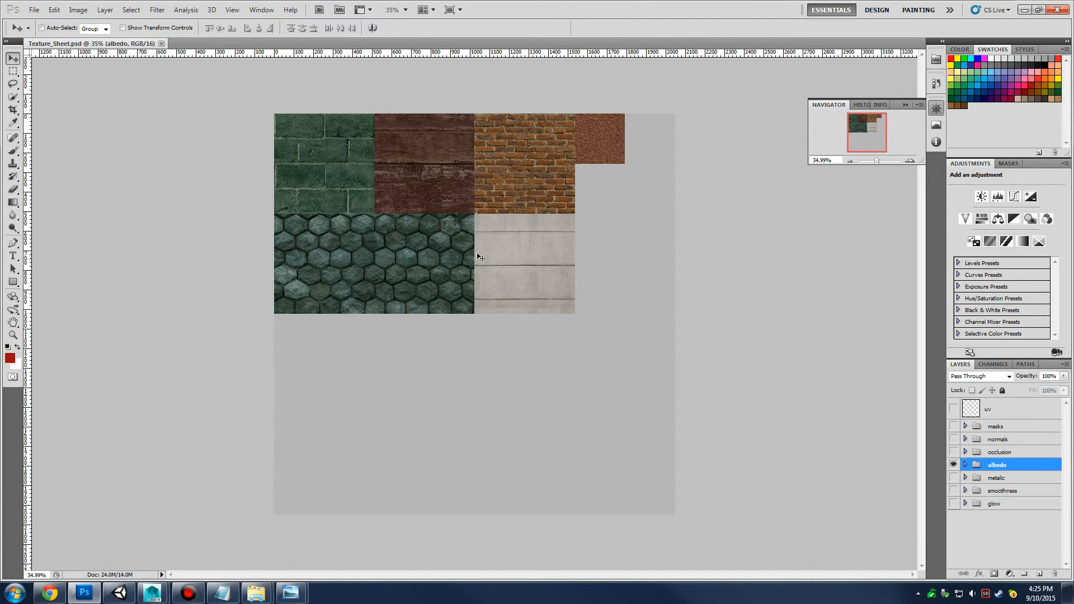
Switch to the Texture Maps folder window, check the exported Tex_A image and move the folder window aside
left_click(1025, 11)
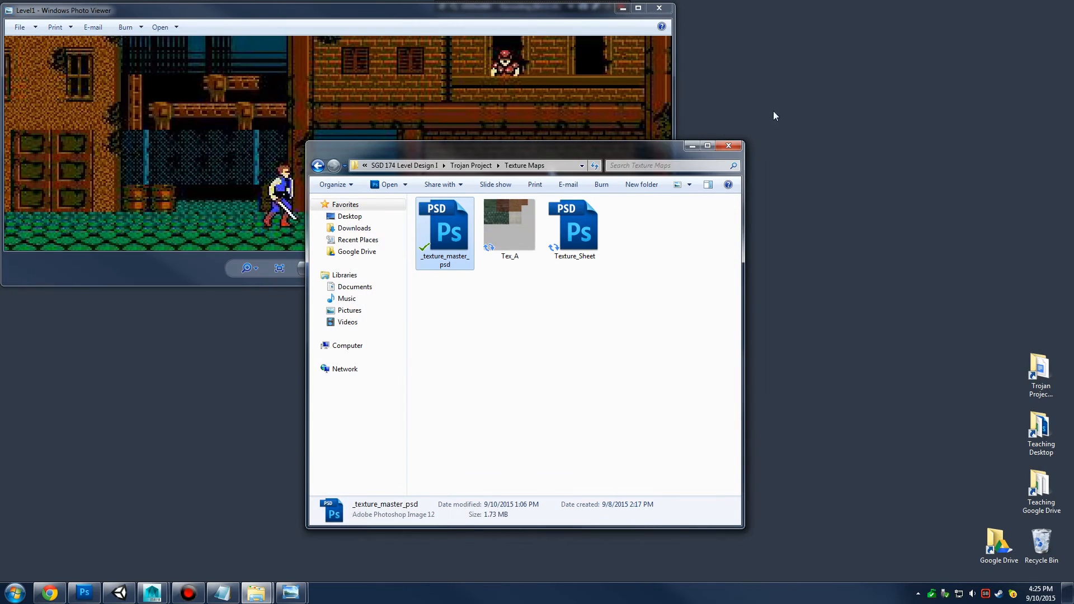
double_click(522, 209)
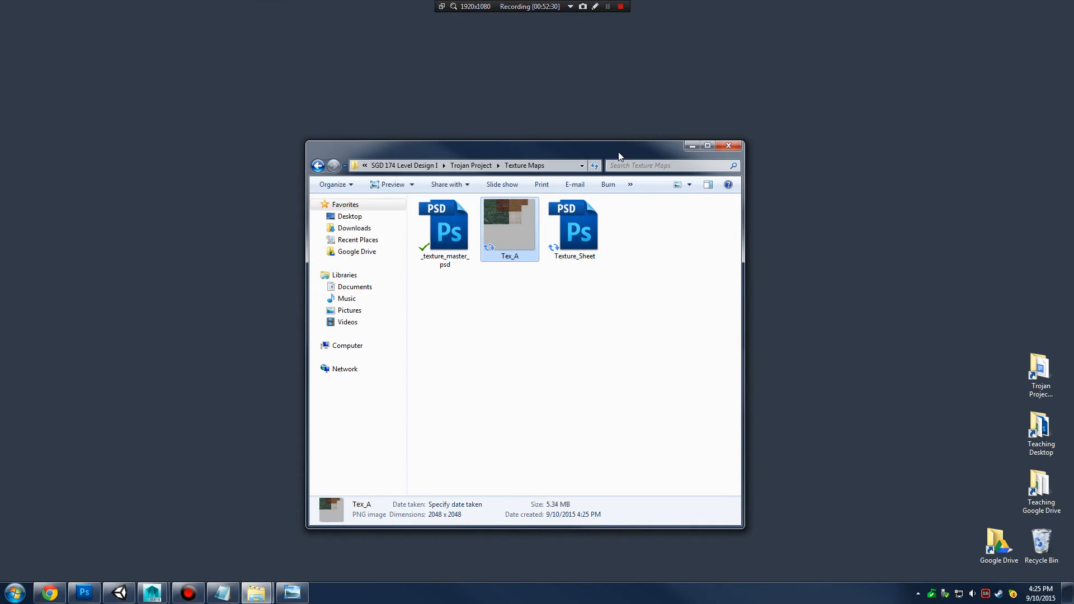
left_click_drag(619, 151, 1069, 140)
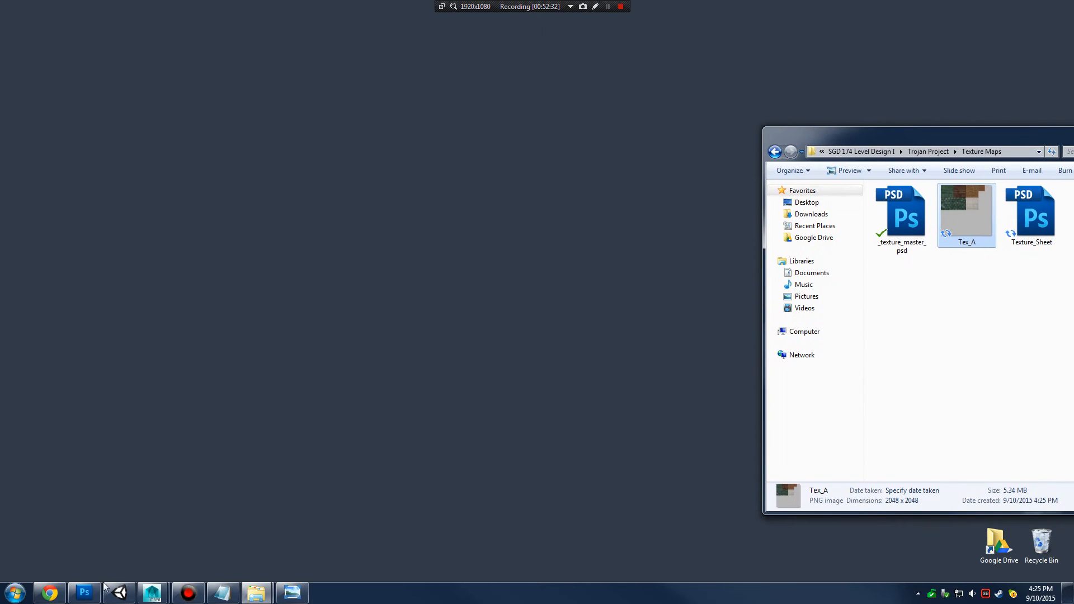
Switch to the main Maya window with the empty, untitled scene
left_click(119, 592)
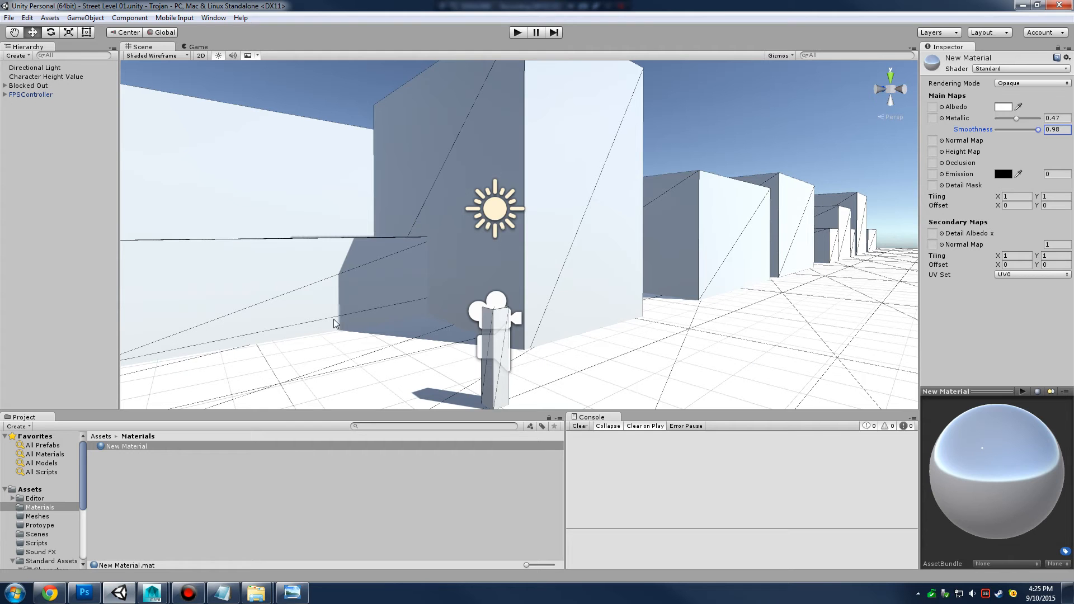
left_click(1023, 5)
mouse_move(153, 594)
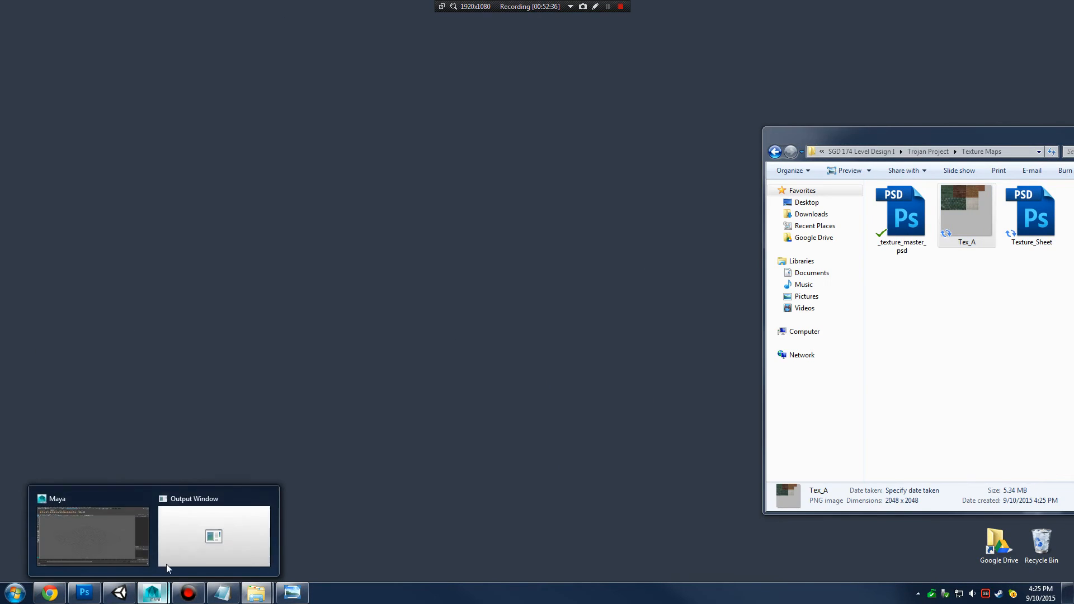
left_click(268, 502)
left_click(150, 525)
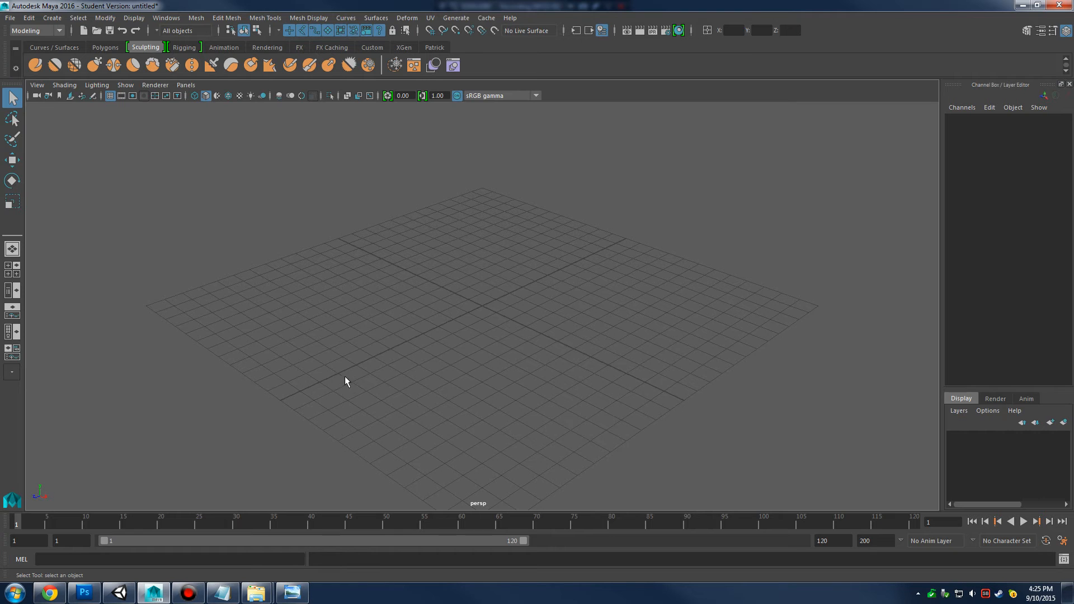
left_click_drag(536, 287, 579, 296)
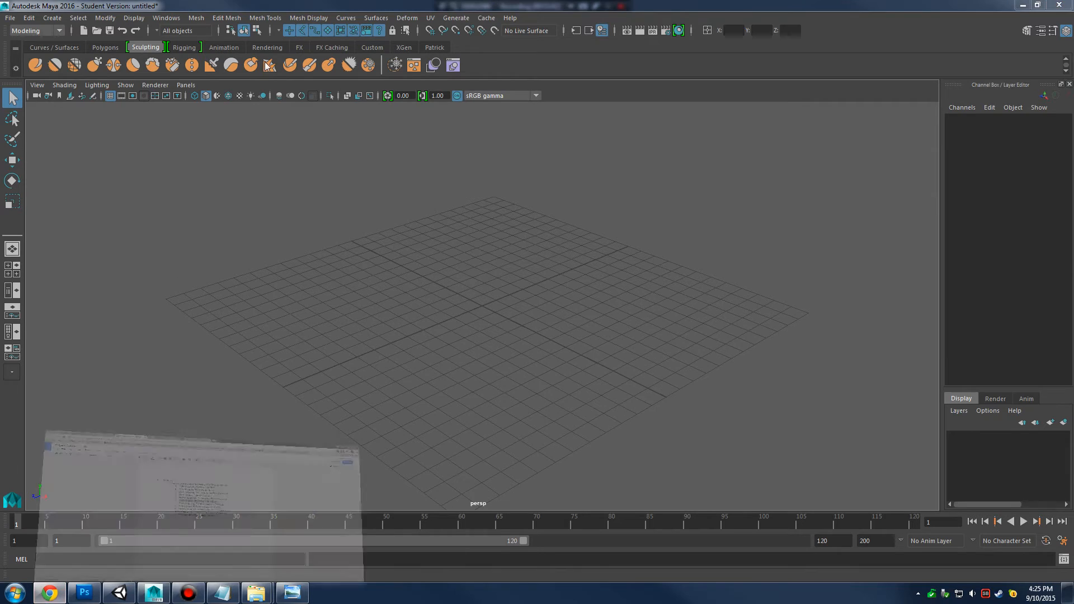
Switch to Chrome and review the Modeling steps about snapping textures and the Maya UV grid in the Project Outline document
left_click(50, 593)
left_click(171, 7)
left_click(61, 6)
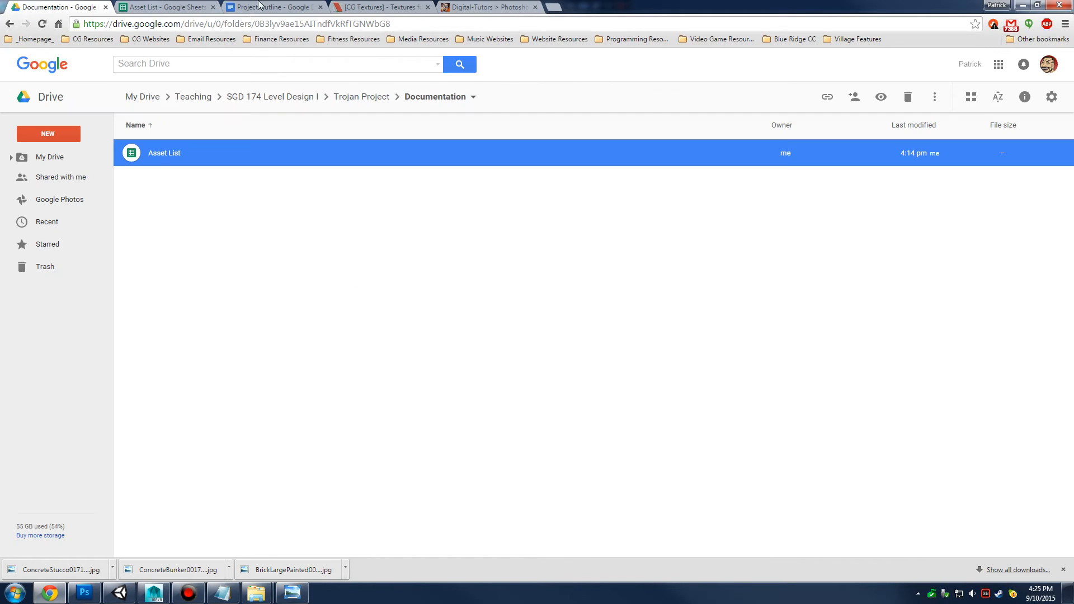
left_click(262, 6)
left_click(449, 279)
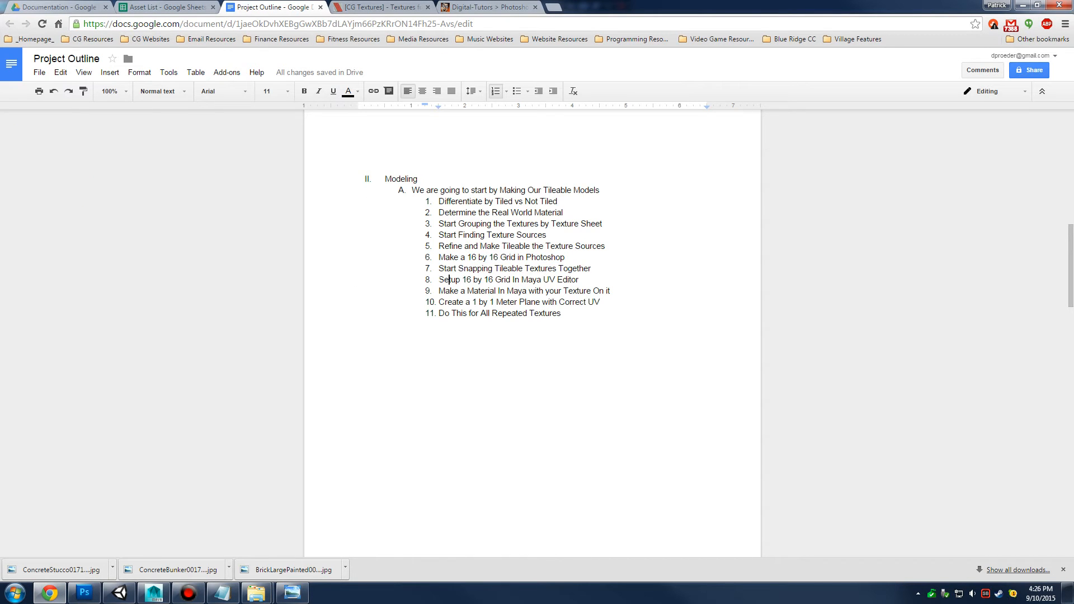
left_click_drag(439, 268, 594, 269)
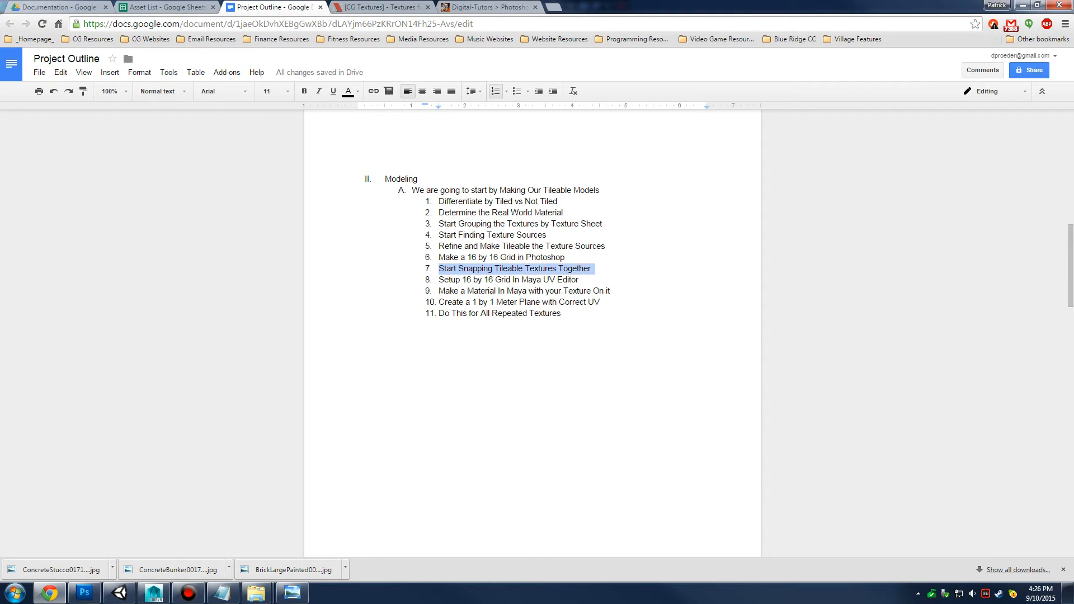
left_click_drag(439, 279, 468, 284)
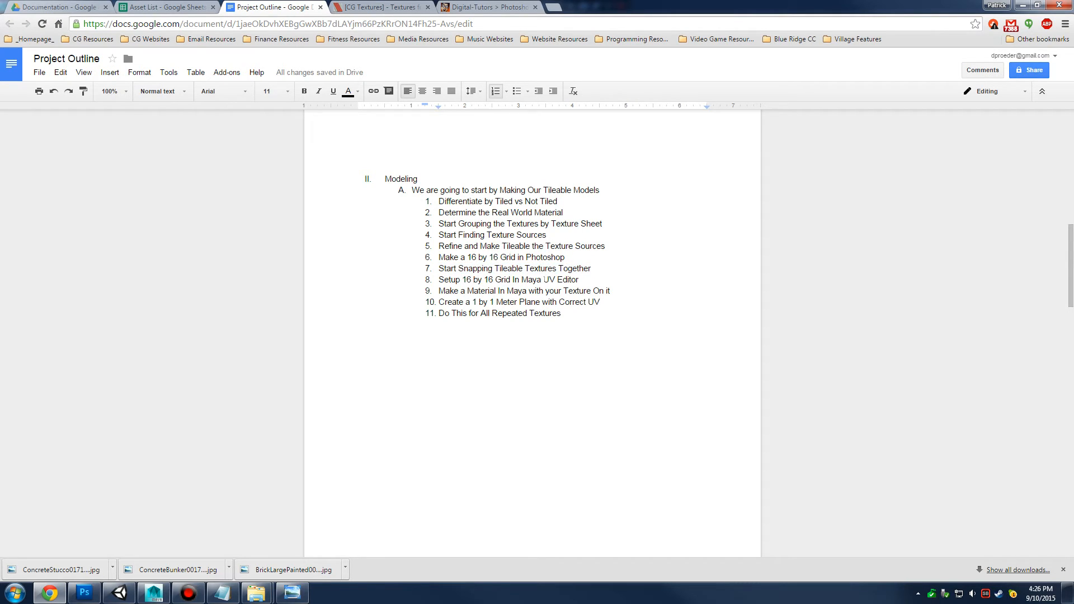
Switch back to Maya, choose the Modeling menu set and open the UV Editor
left_click(155, 594)
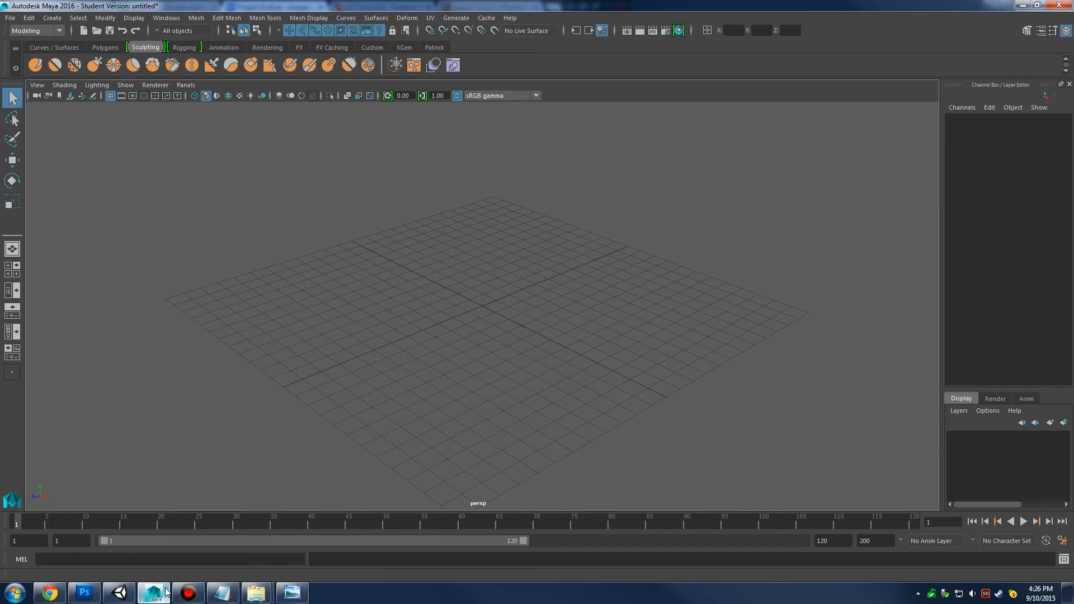
left_click(44, 31)
left_click(45, 44)
left_click(431, 18)
left_click(474, 46)
scroll(524, 331, "up", 3)
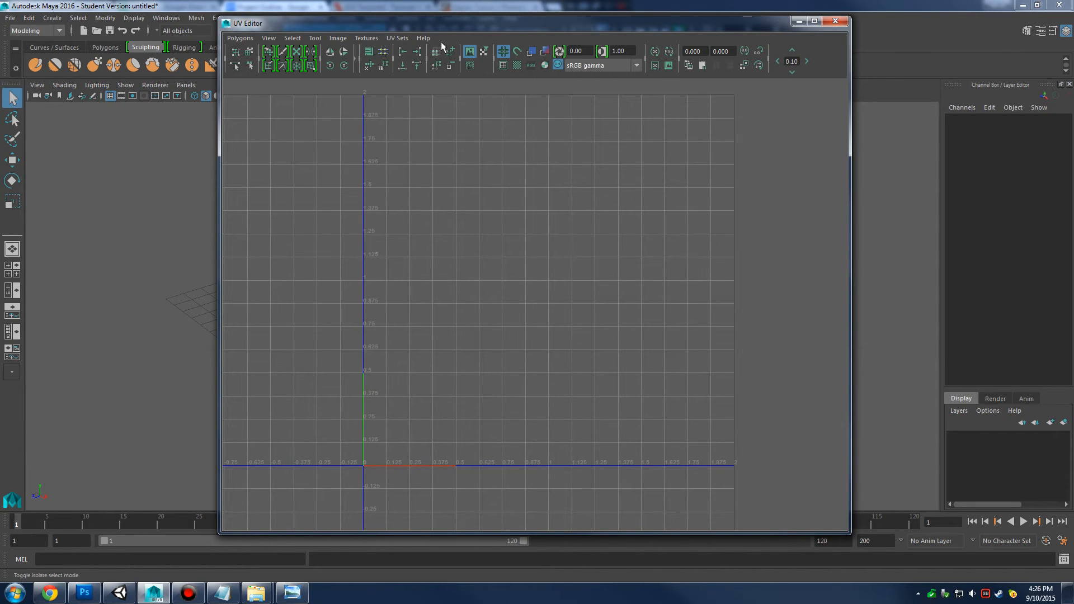
left_click_drag(448, 22, 445, 28)
scroll(421, 157, "down", 1)
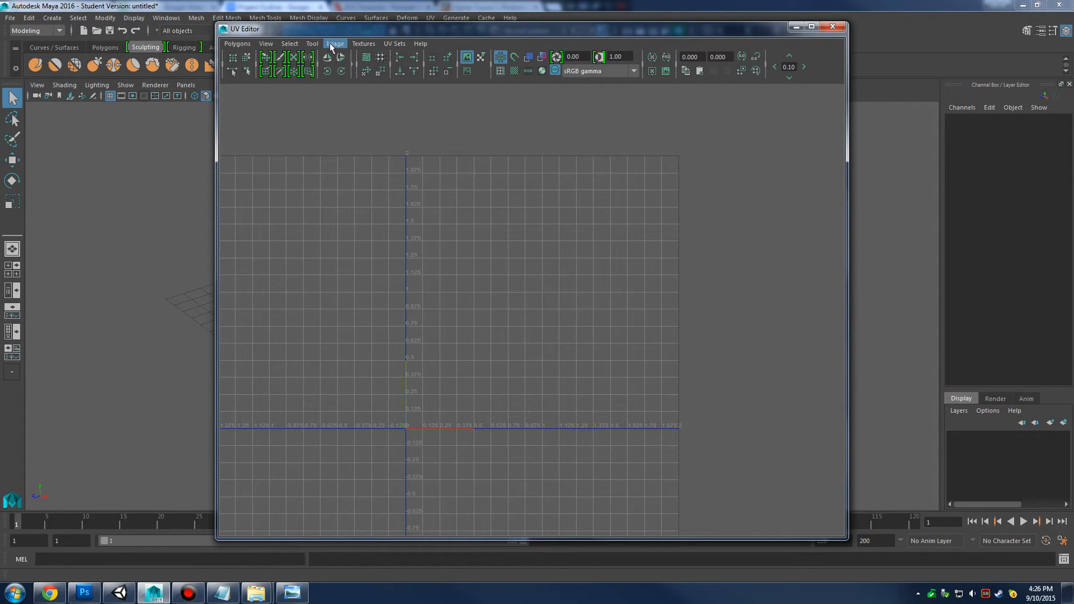
Open the UV Editor's grid options and examine the length and width and grid line spacing values
left_click(275, 45)
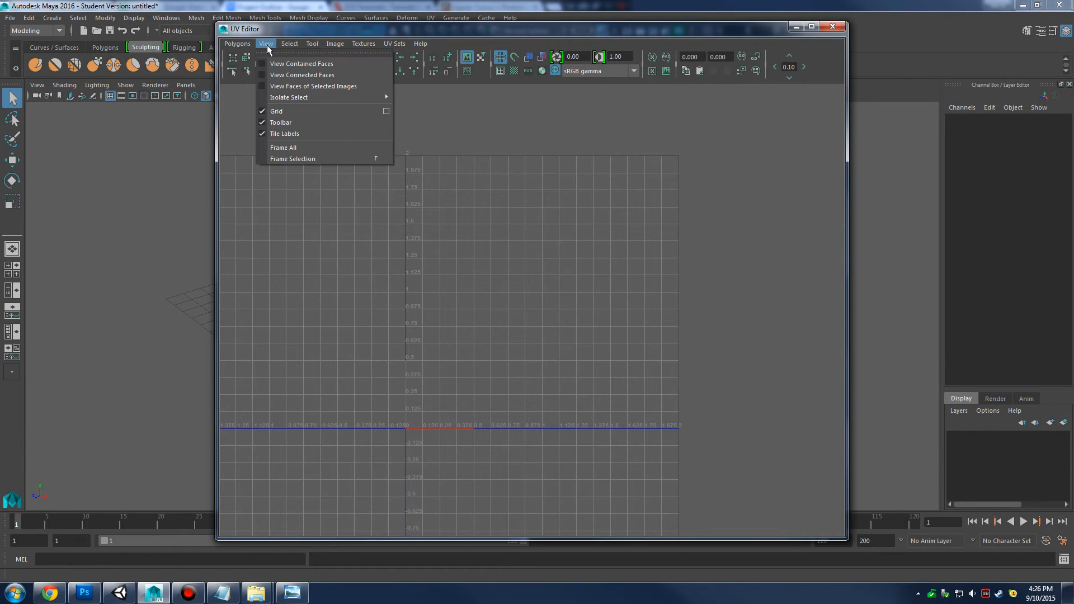
left_click(387, 114)
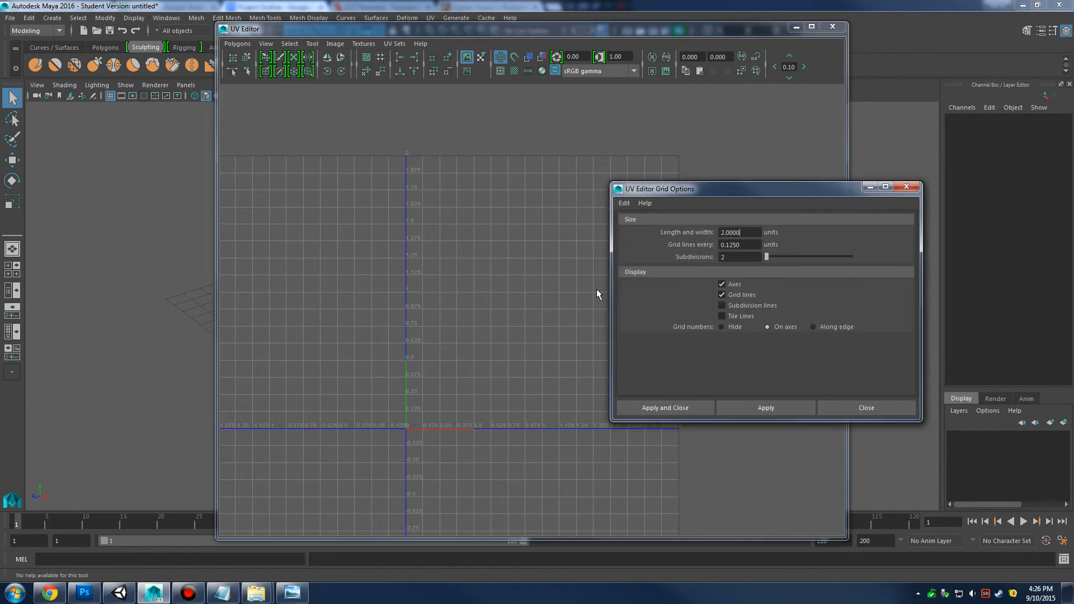
left_click_drag(762, 192, 696, 202)
left_click(672, 239)
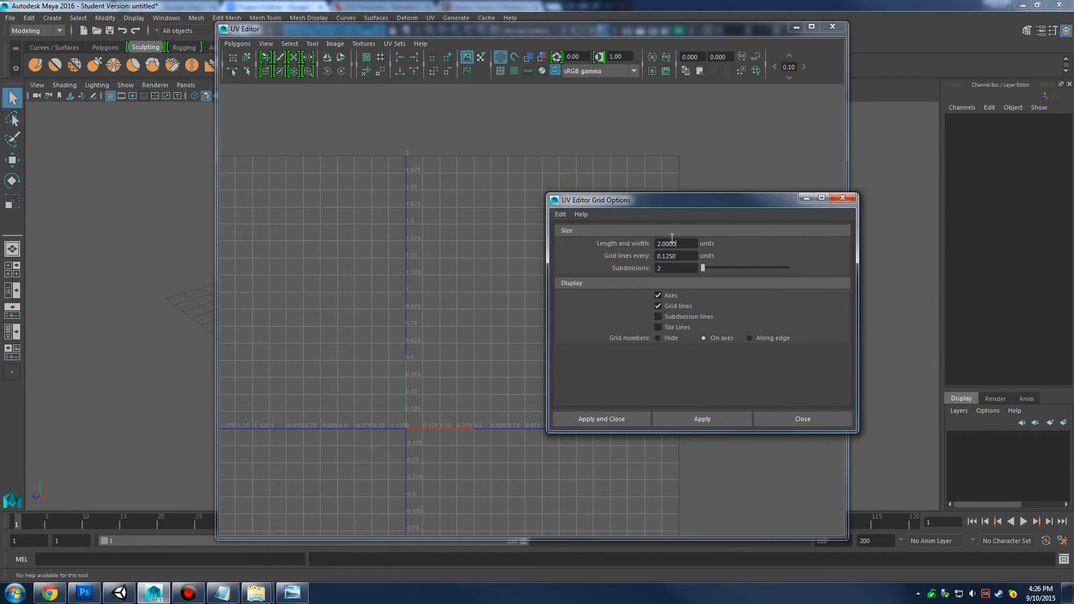
left_click_drag(681, 244, 621, 252)
left_click_drag(687, 256, 659, 258)
double_click(679, 247)
Check the grid spacing with Calculator and apply the UV Editor grid at 2 units with lines every 0.125 units
left_click(13, 593)
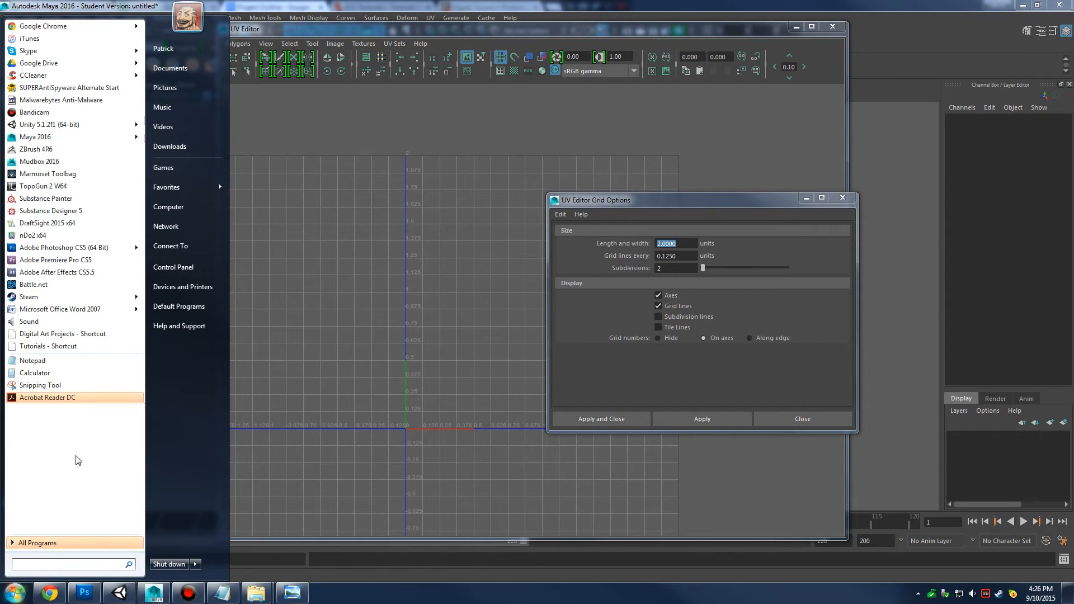
left_click(35, 373)
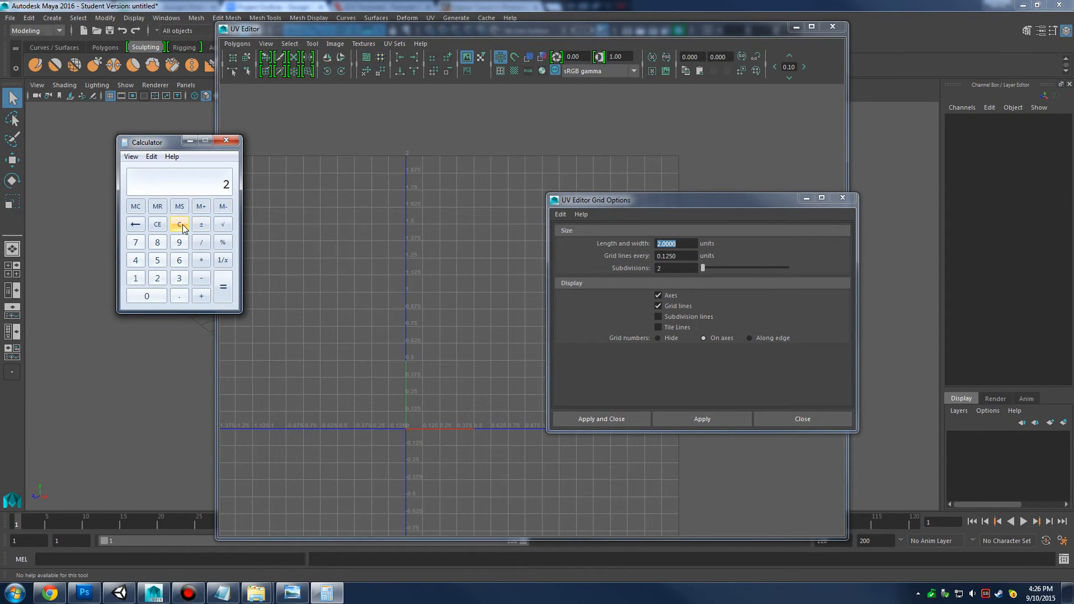
type("6")
key("Return")
left_click(689, 419)
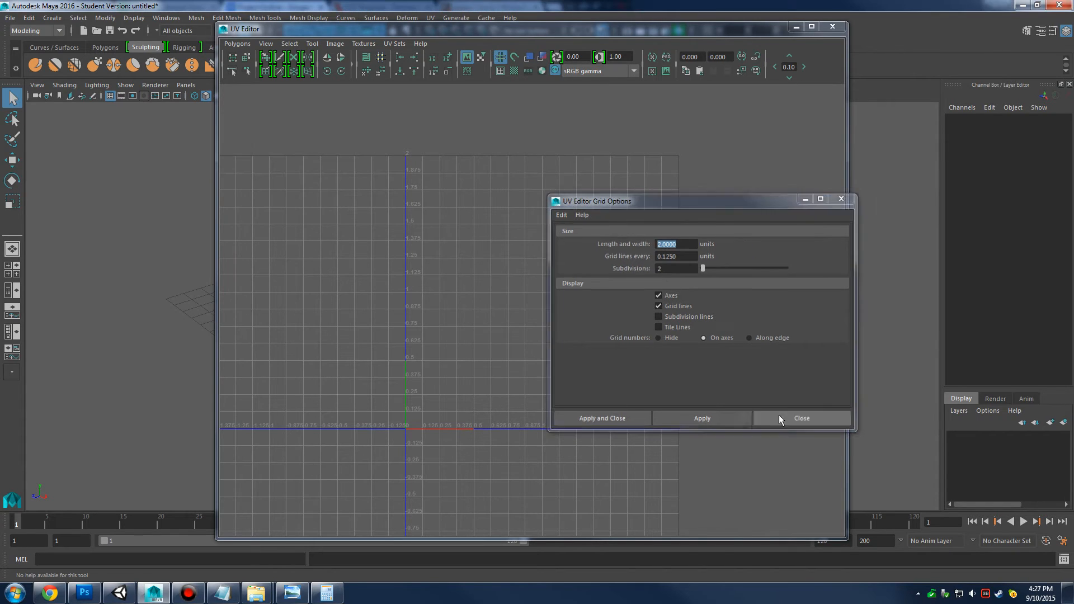
Close the UV grid options and minimize the UV Editor to return to the main Maya viewport
left_click(778, 418)
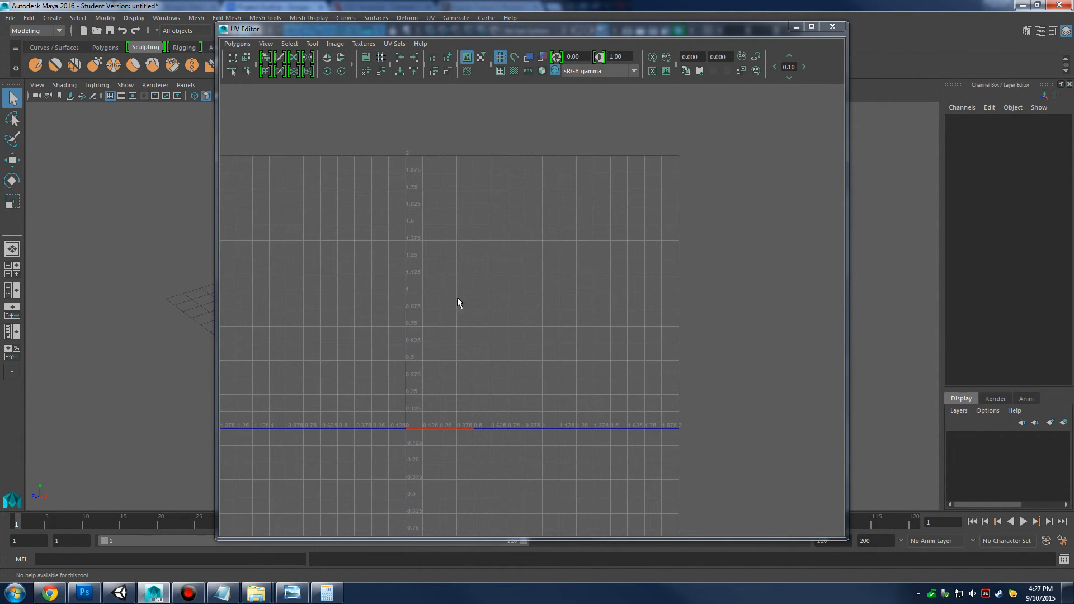
left_click_drag(594, 29, 495, 33)
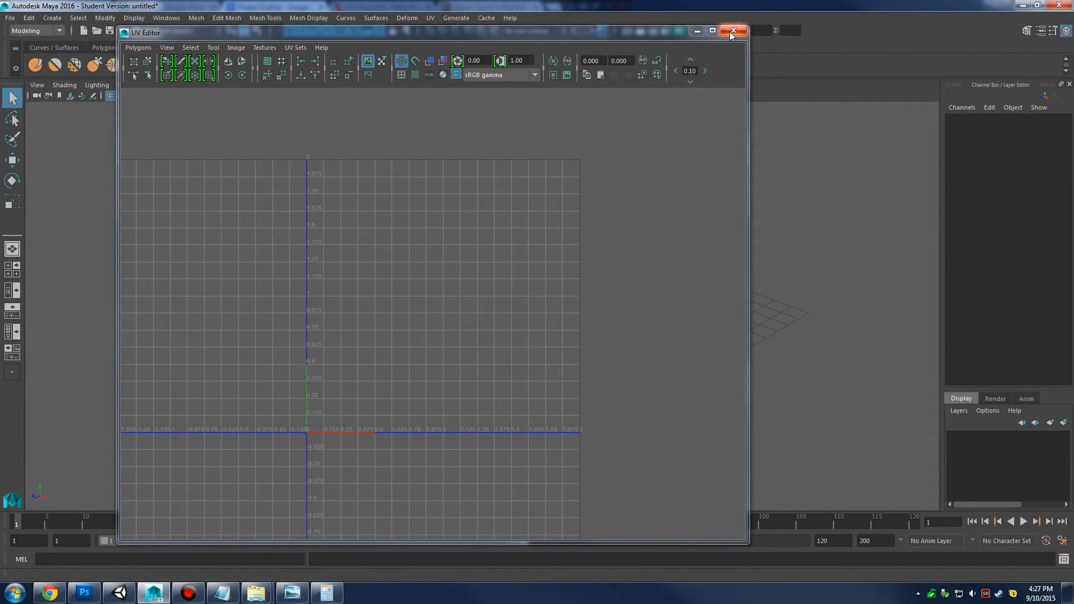
left_click(697, 31)
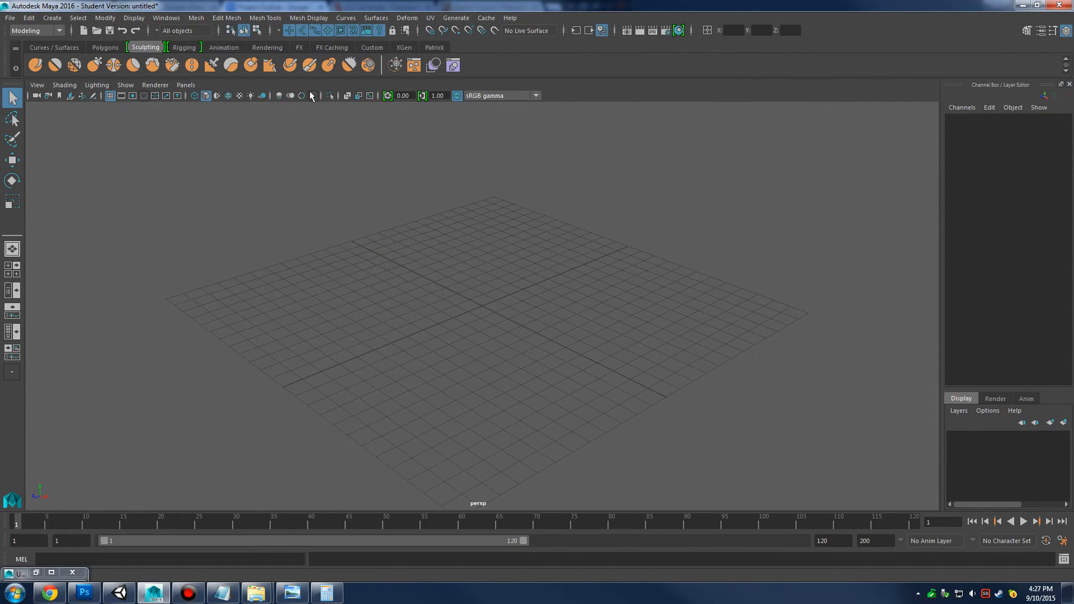
Open the Hypershade, create a new Lambert material, and minimize the Hypershade to reveal the material's attributes
left_click(166, 17)
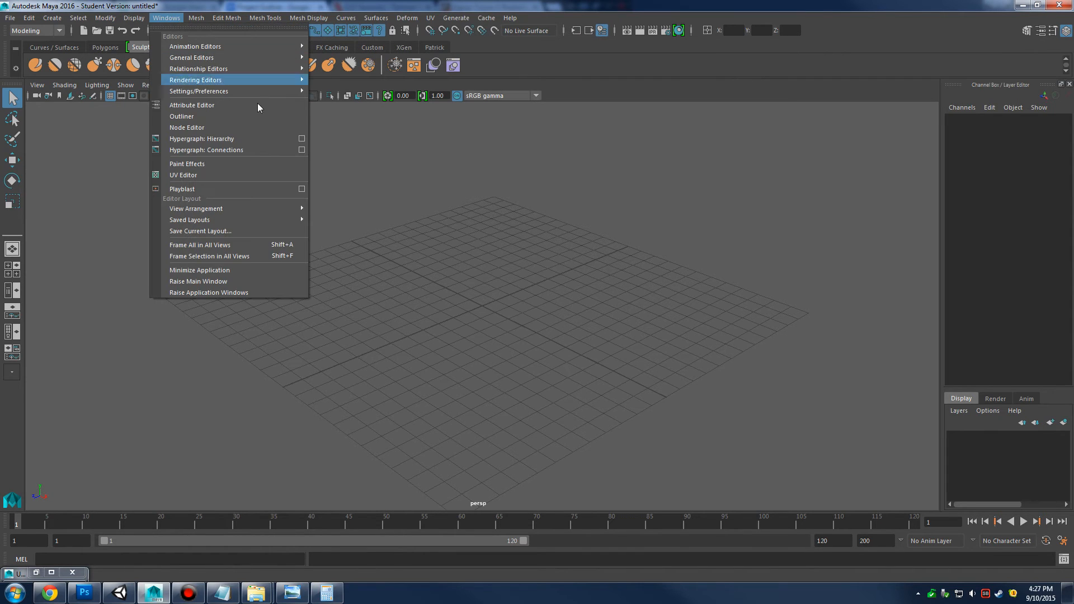
left_click(402, 181)
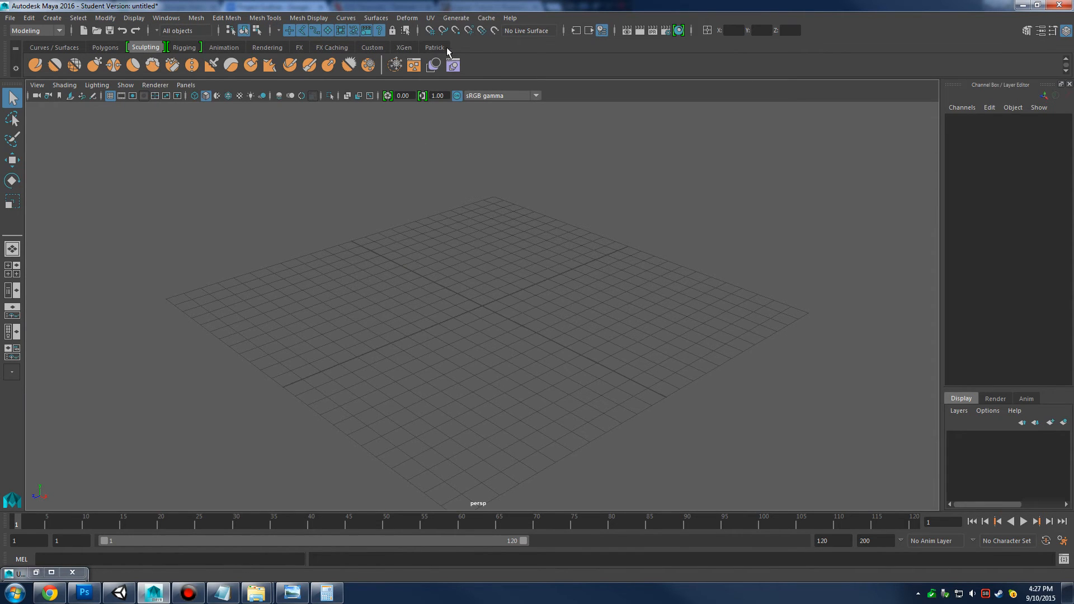
left_click(167, 17)
mouse_move(217, 69)
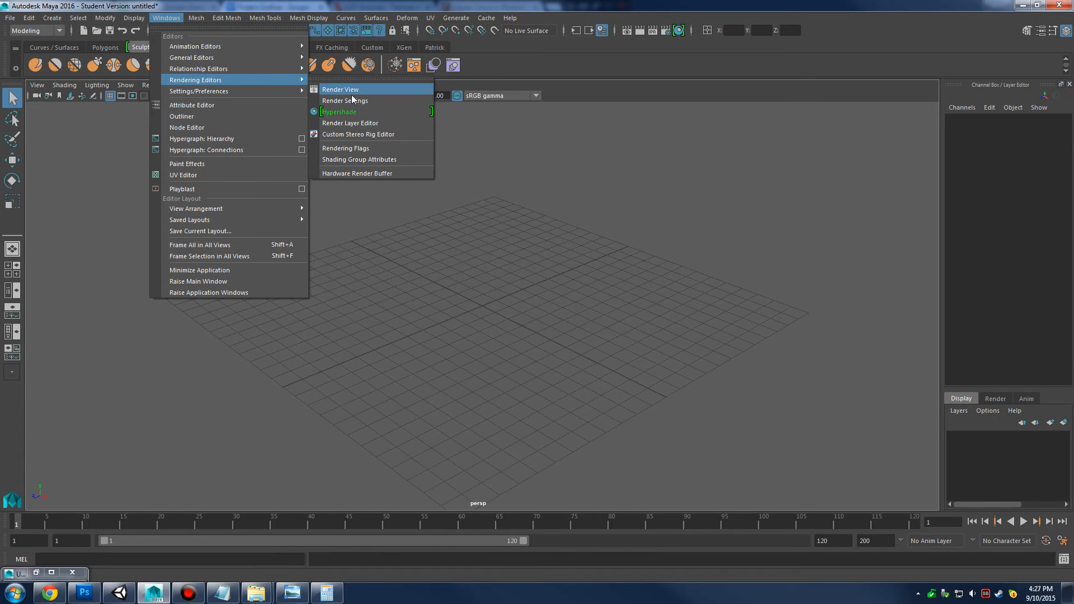
left_click(365, 114)
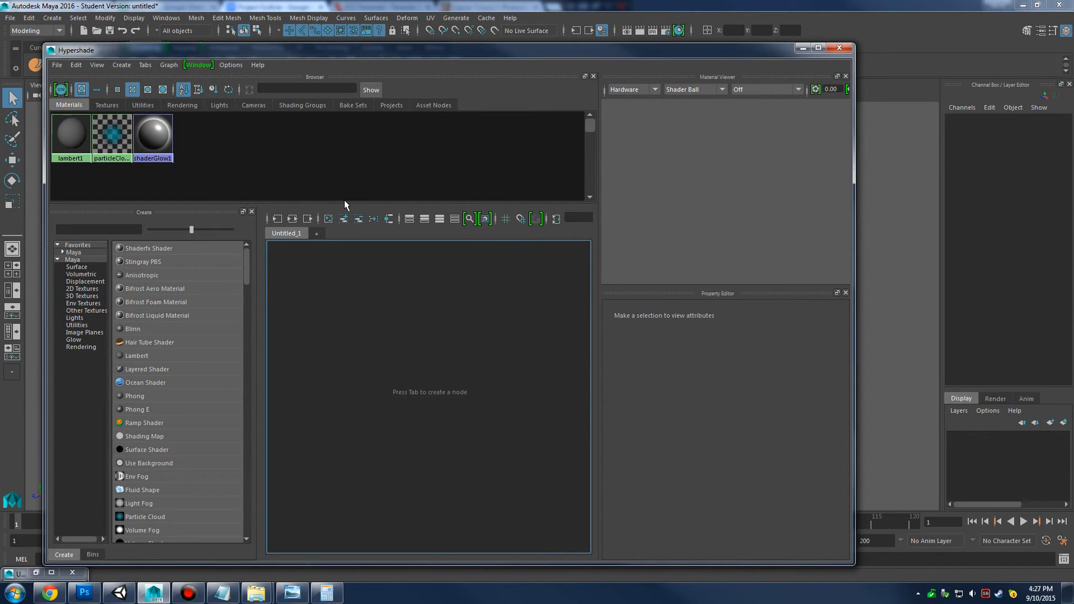
left_click(160, 356)
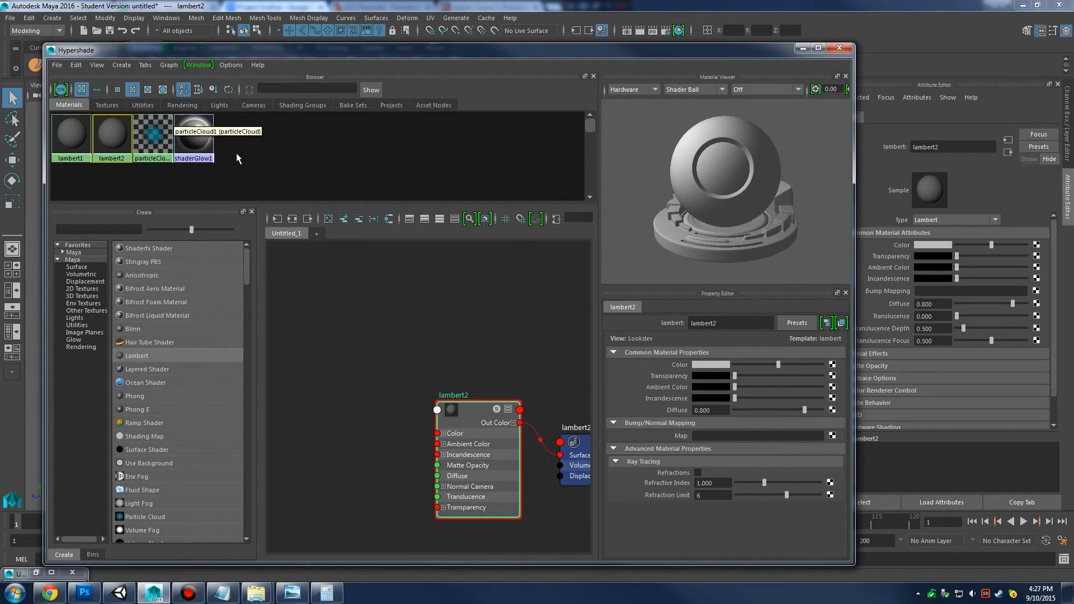
left_click_drag(778, 51, 703, 45)
left_click(728, 42)
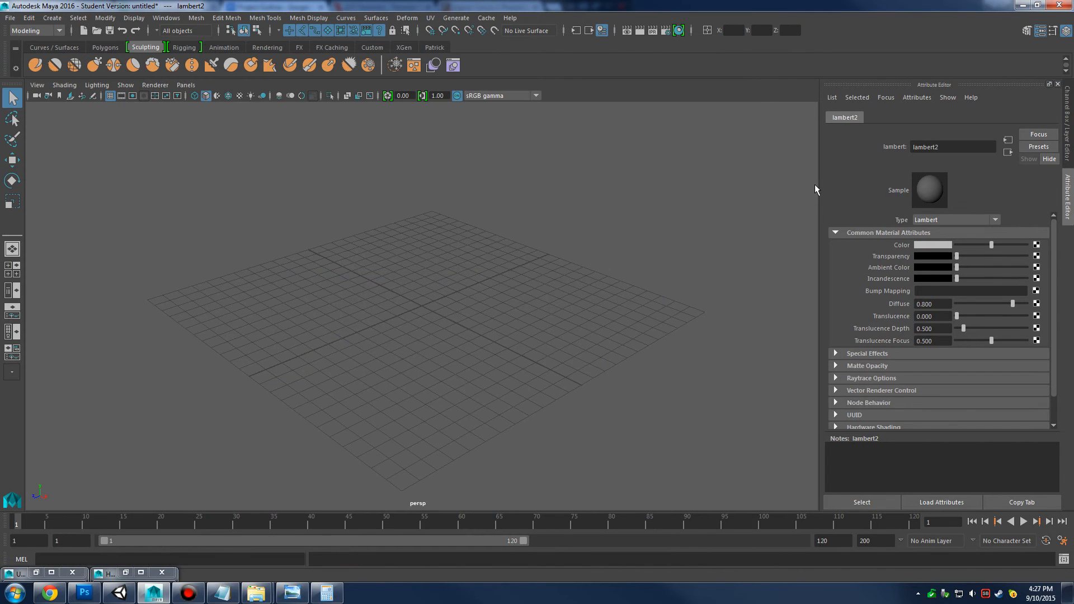
Map a File texture to the Lambert's color and load Tex_A.png from the Trojan Project's Texture Maps folder
left_click(1037, 246)
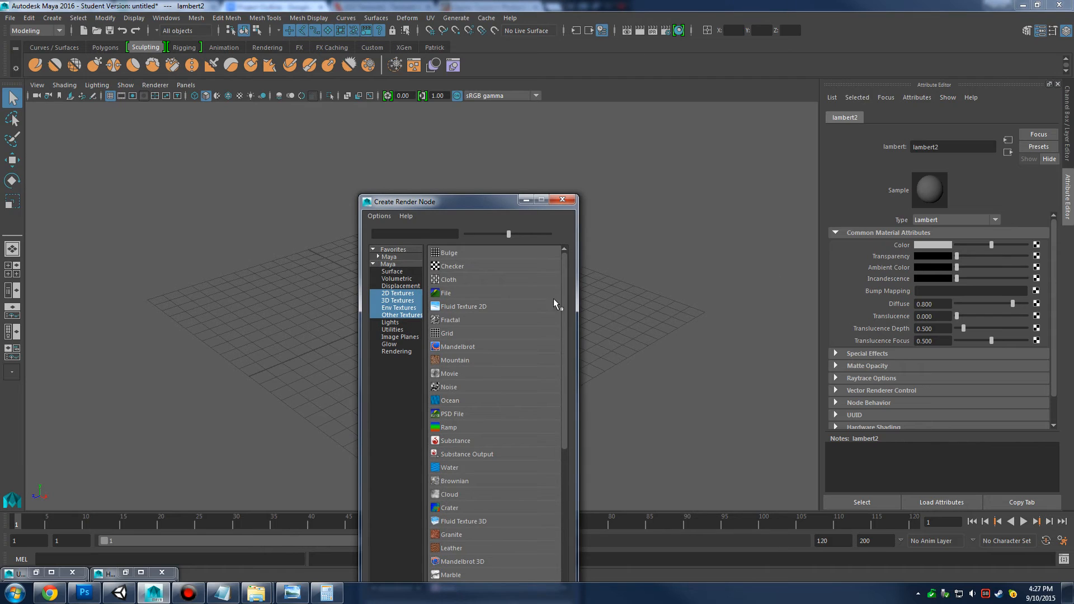
left_click(459, 290)
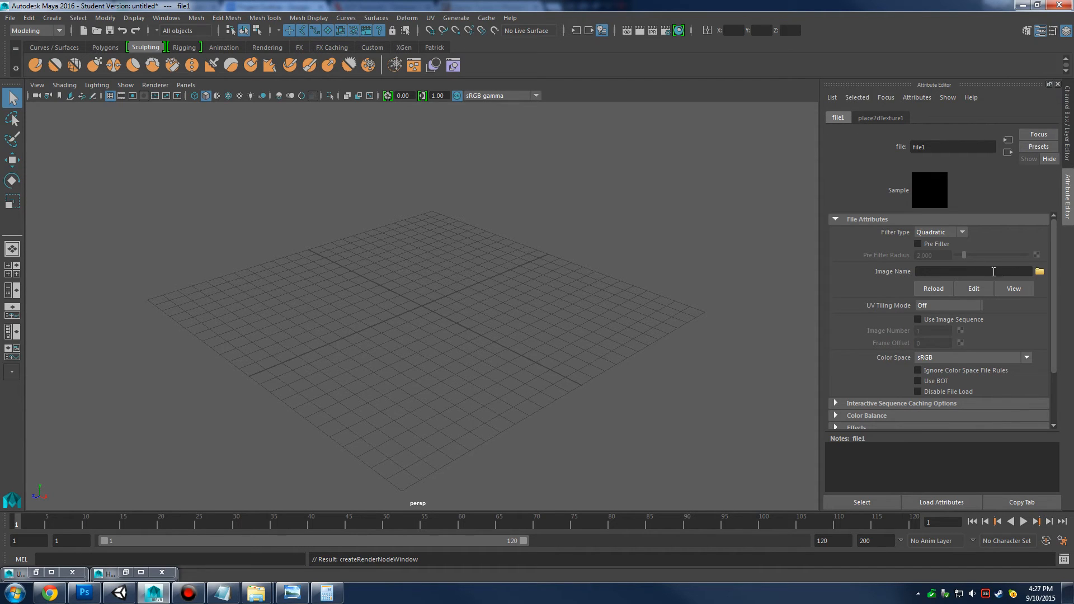
left_click(1039, 271)
left_click(160, 174)
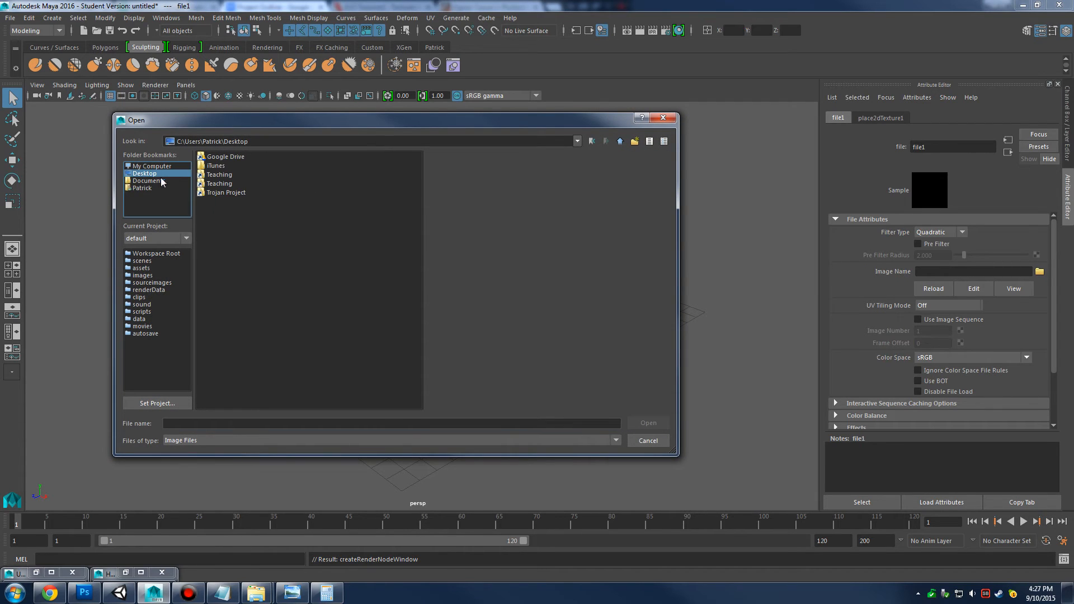
double_click(226, 193)
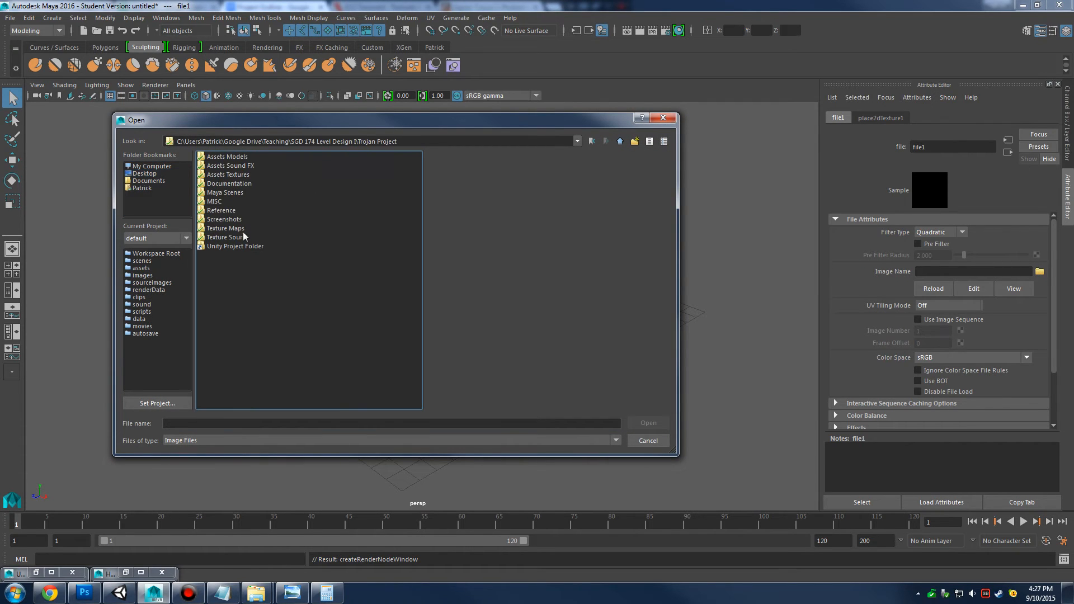
double_click(227, 228)
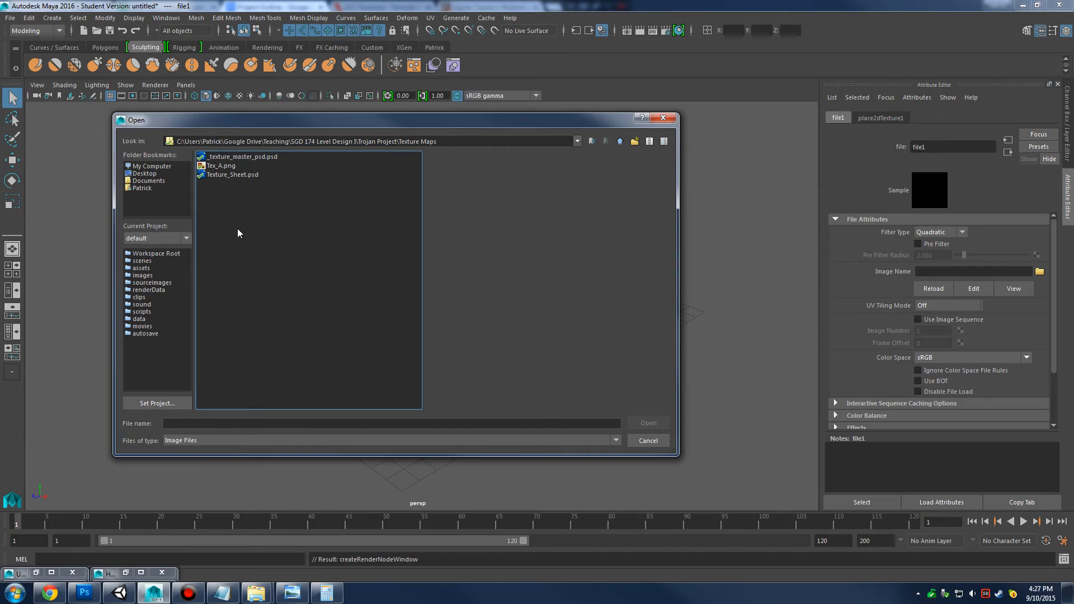
left_click(223, 166)
left_click(649, 423)
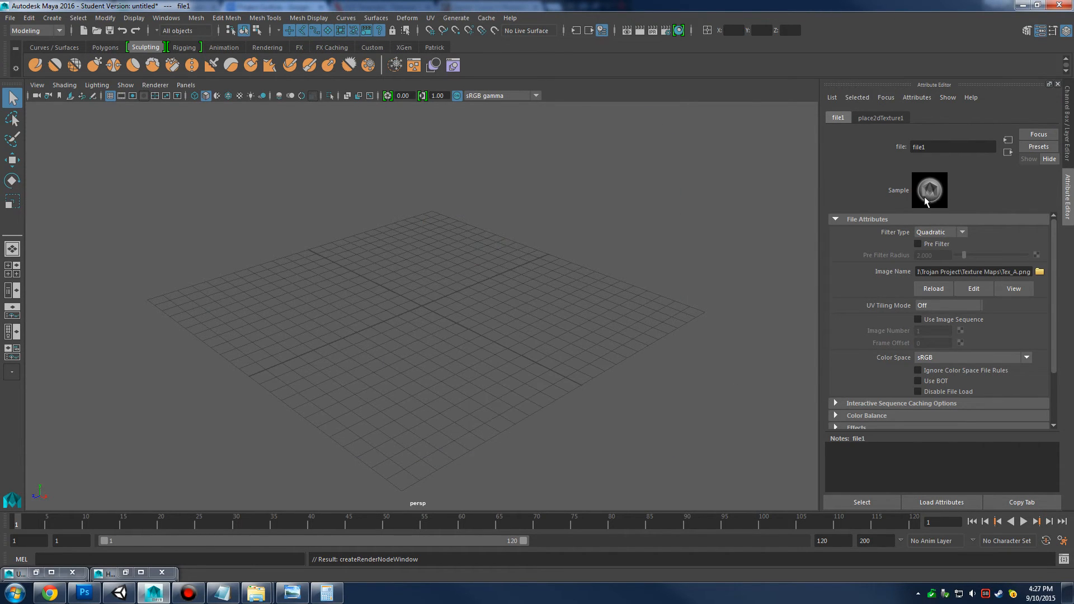
Restore the Hypershade and rename the new textured Lambert material to Tex_A_mat
left_click(126, 572)
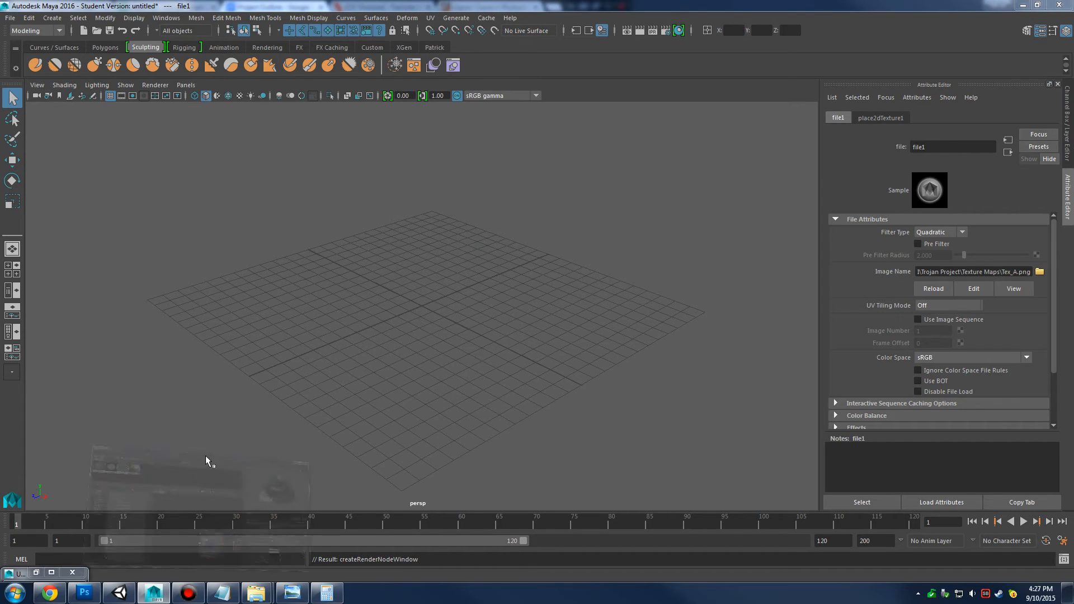
left_click_drag(322, 45, 416, 40)
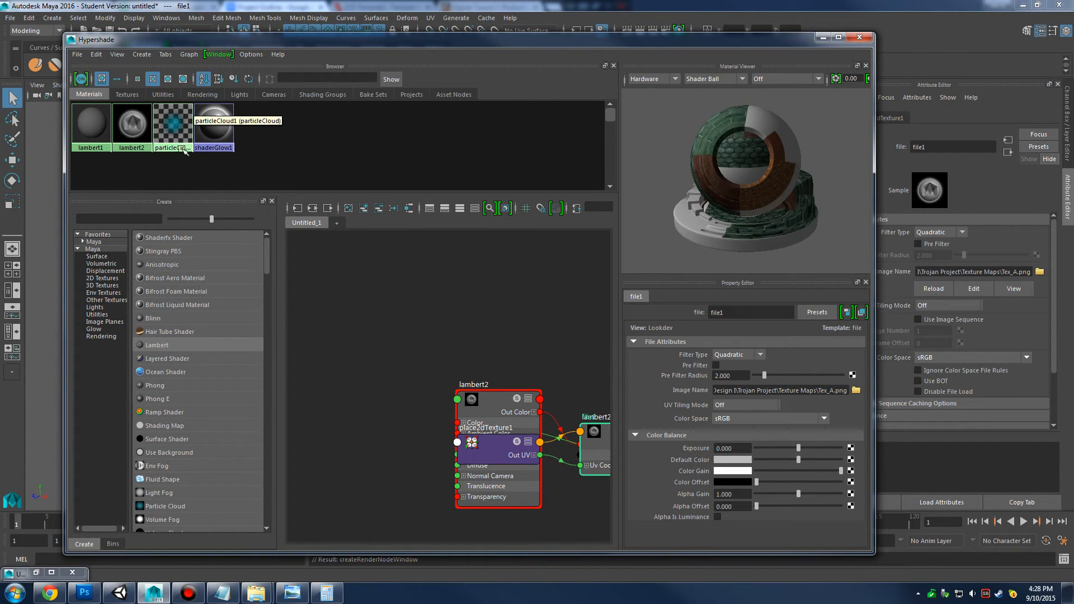
left_click(135, 147)
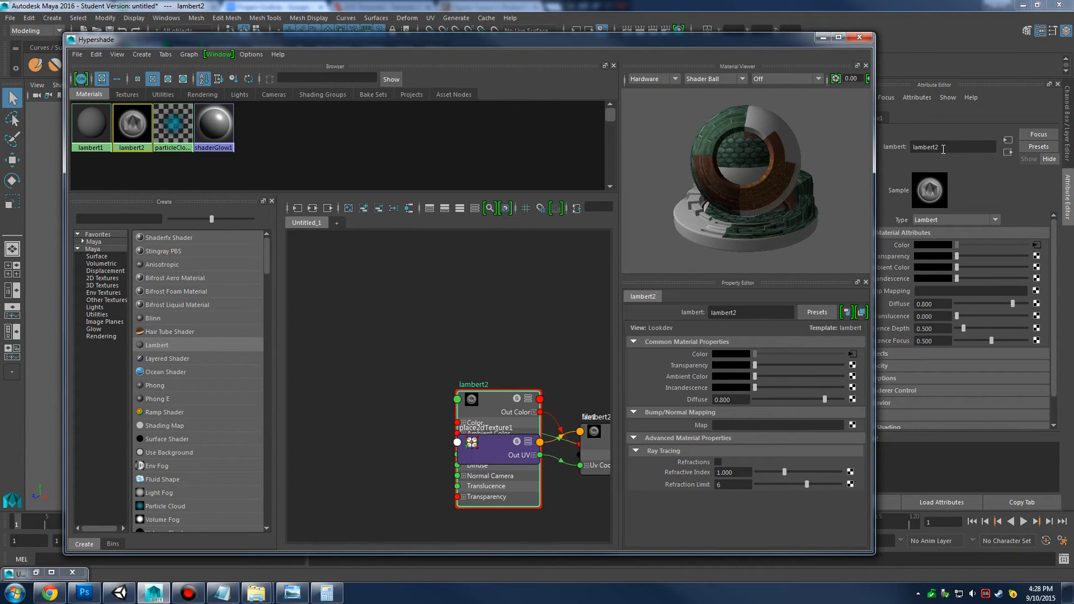
left_click_drag(745, 43, 630, 63)
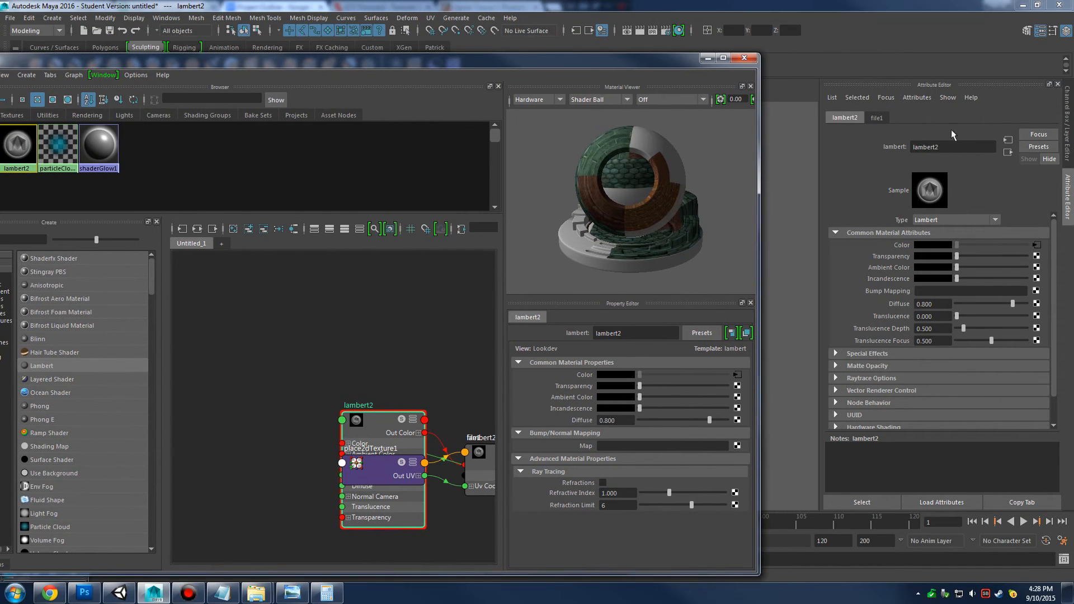
double_click(956, 148)
type("TexA")
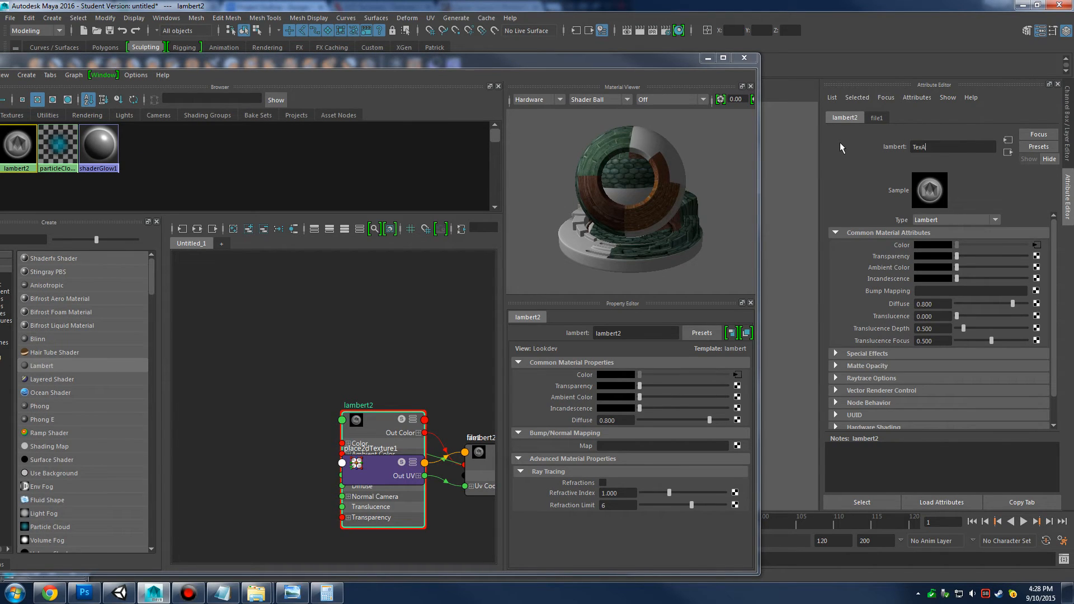
key("BackSpace")
type("_A_mat")
key("Return")
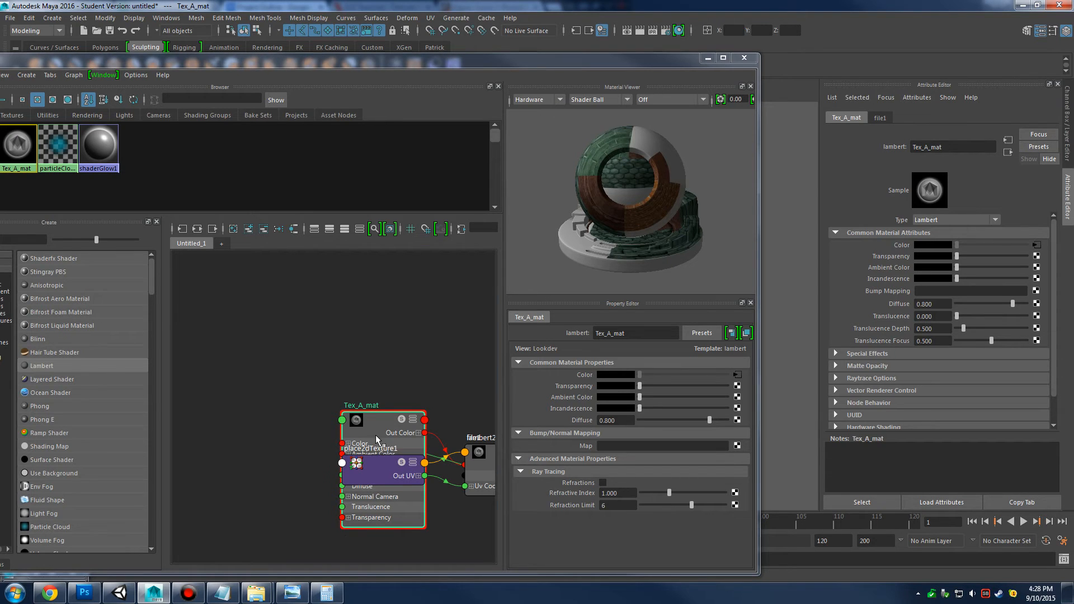
Spread out the material, place2dTexture, file and shading group nodes in the Hypershade graph so they no longer overlap
left_click_drag(375, 435, 281, 423)
left_click_drag(404, 478, 326, 367)
left_click_drag(478, 458, 401, 356)
left_click_drag(494, 459, 412, 466)
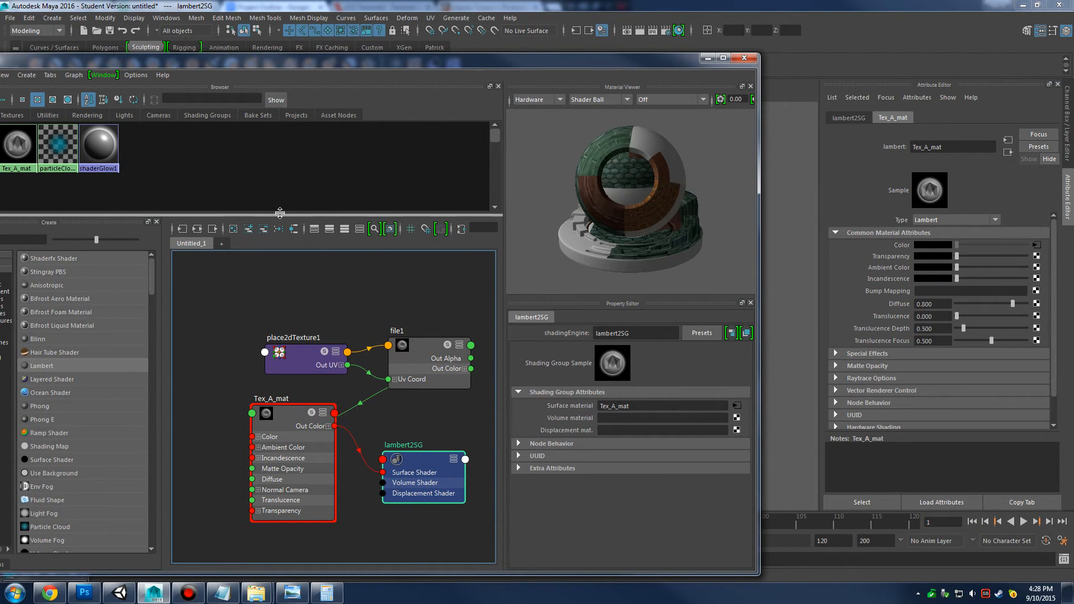
Enlarge the Hypershade's material browser area and close the Hypershade
left_click_drag(282, 215, 277, 481)
left_click_drag(216, 63, 353, 66)
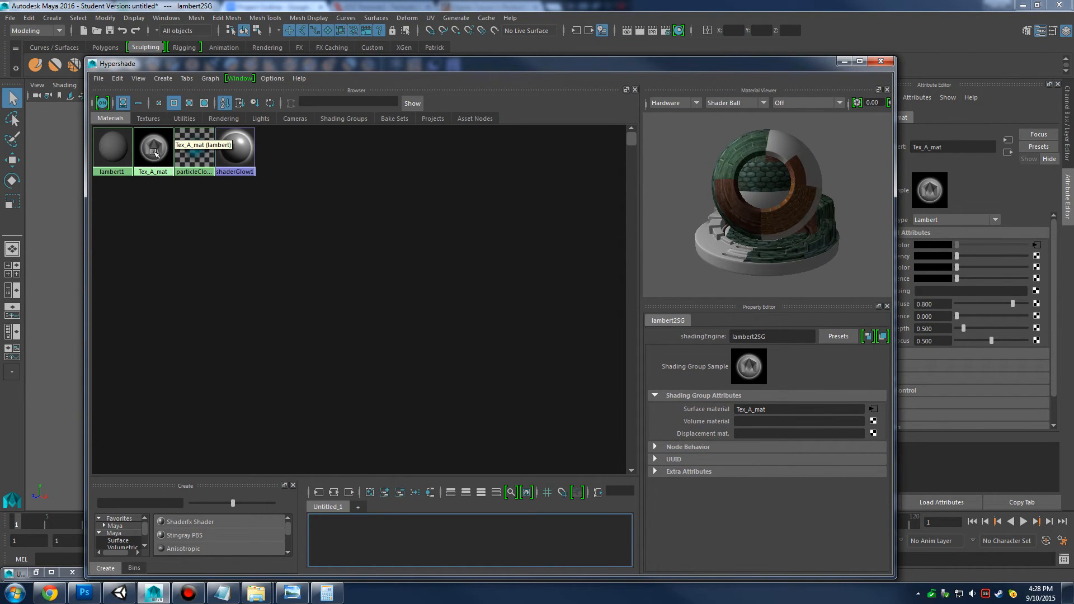
left_click_drag(841, 67, 758, 64)
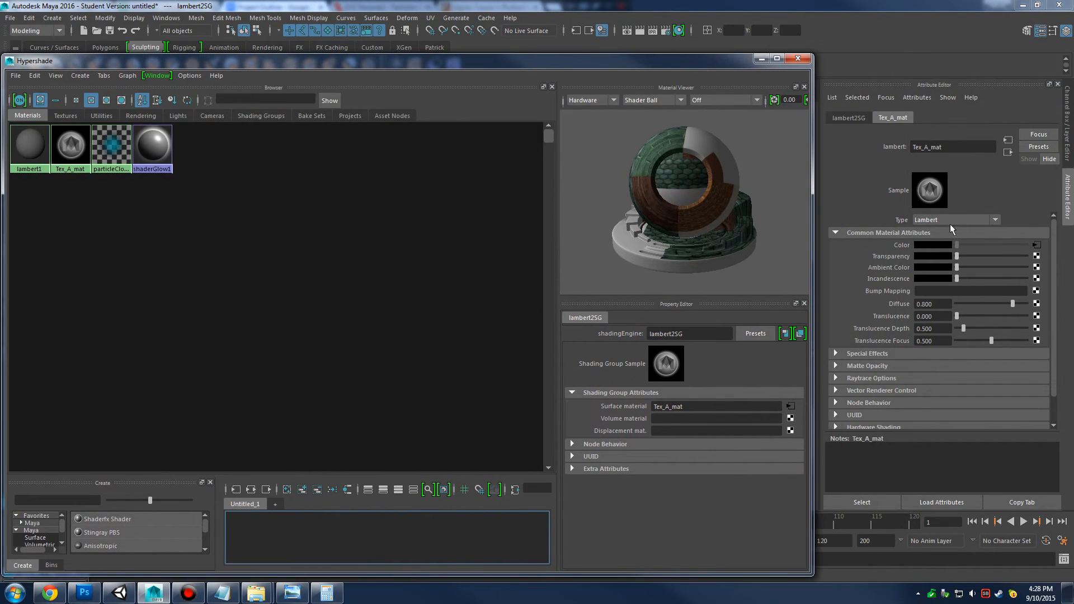
left_click(798, 58)
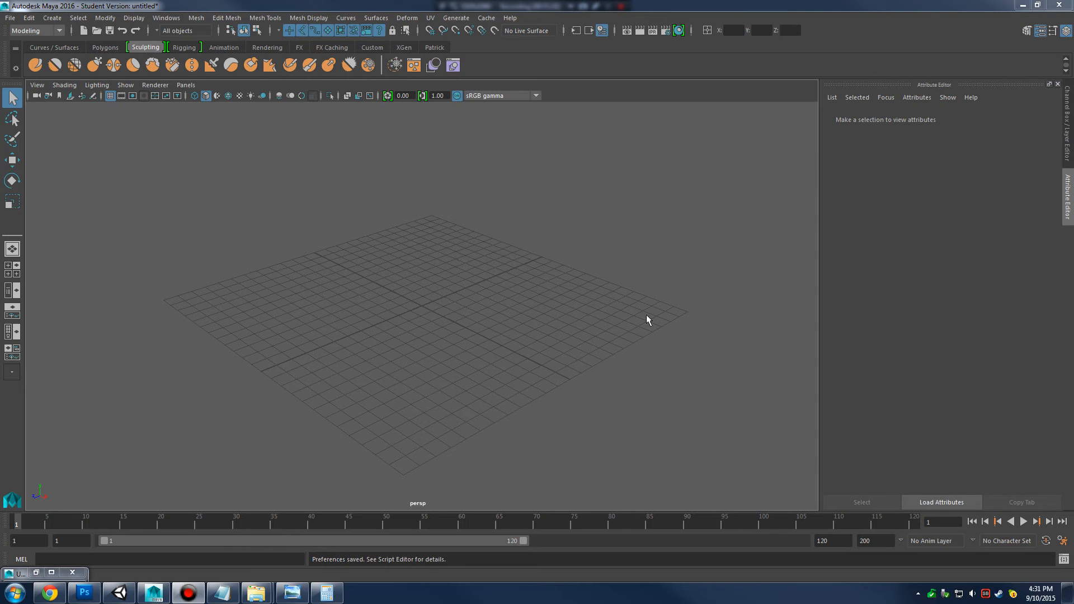
Restore the UV Editor, examine its grid, and minimize it again
left_click(38, 572)
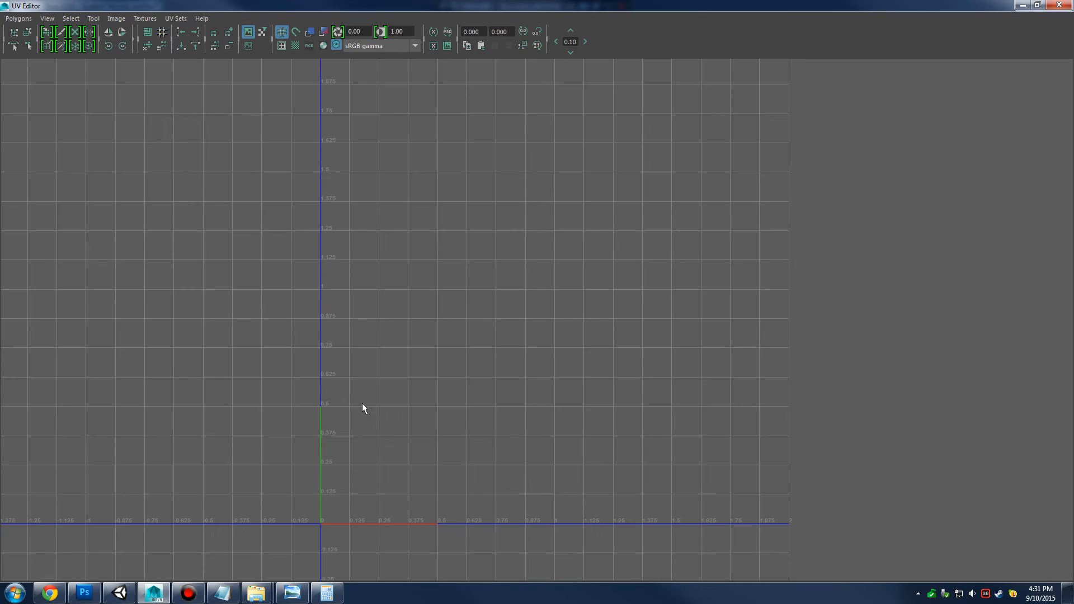
scroll(535, 340, "down", 2)
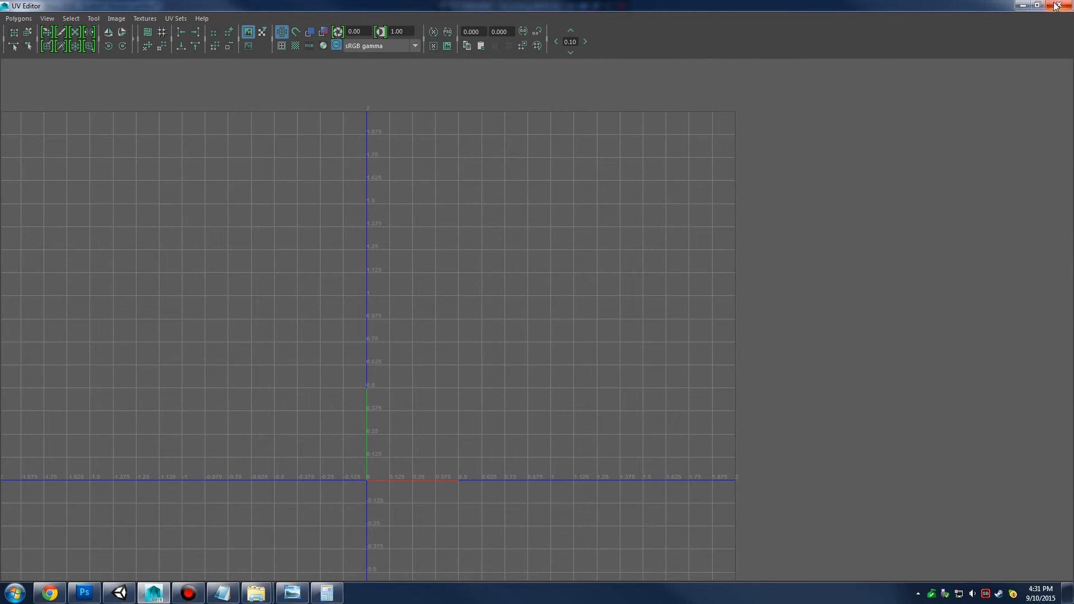
left_click(1037, 5)
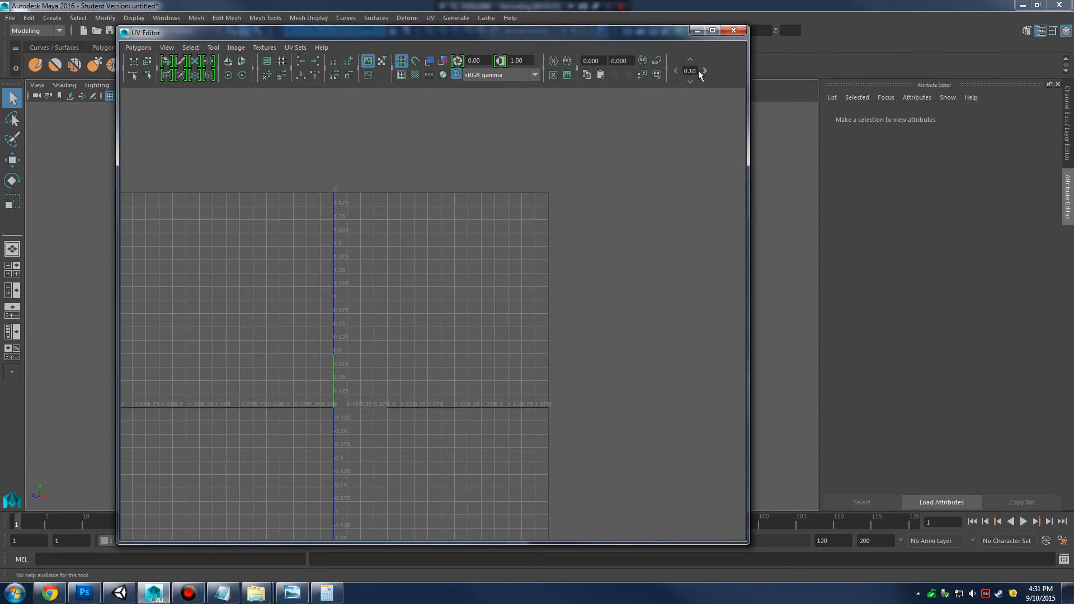
left_click(697, 30)
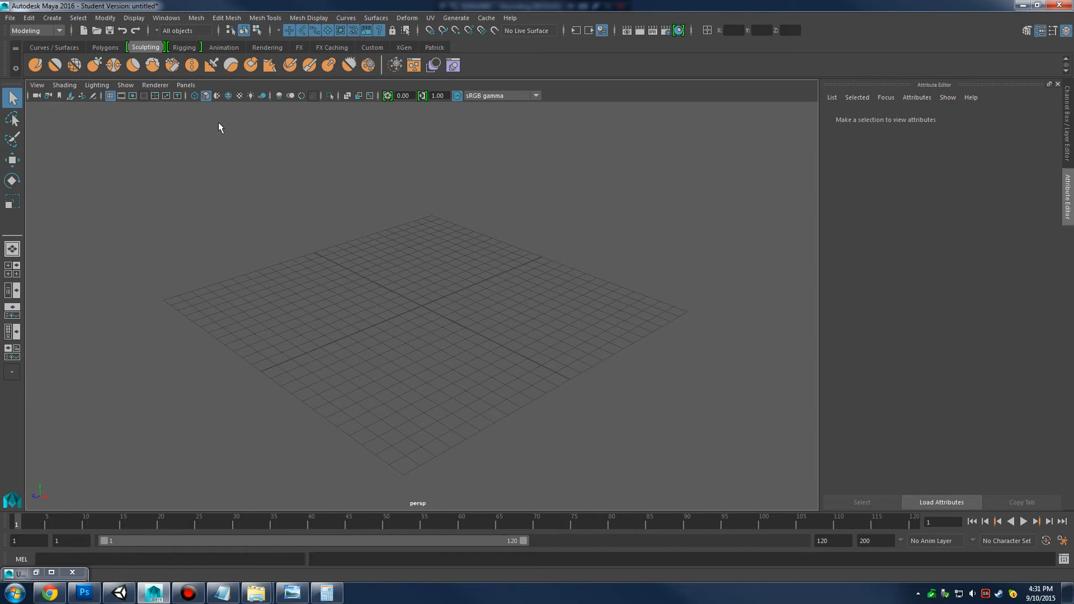
Set Maya's linear working units to meter in the preferences and save them
left_click(169, 19)
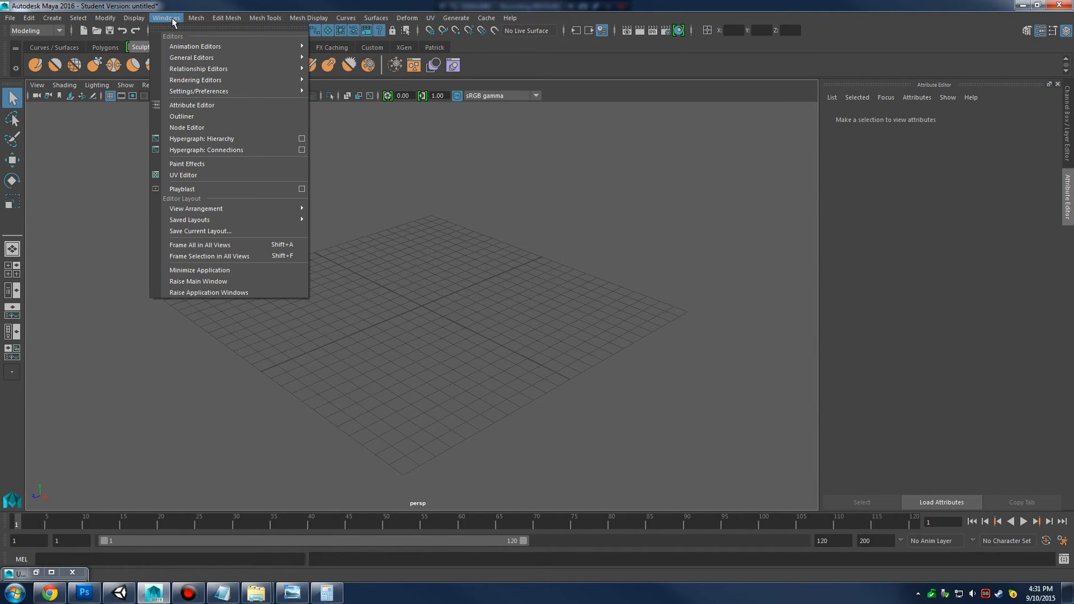
mouse_move(213, 83)
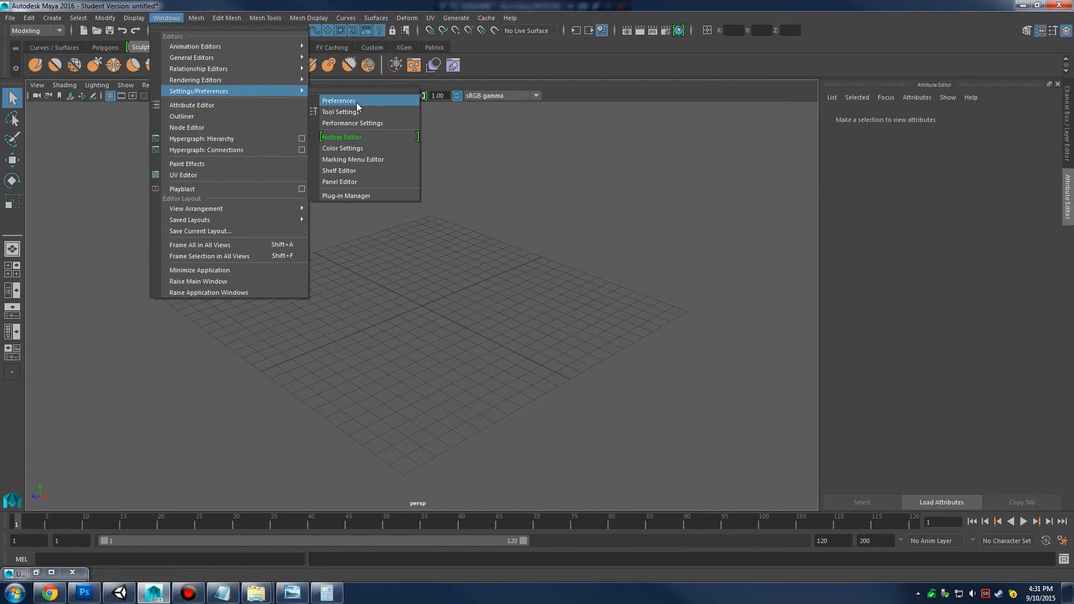
left_click(357, 102)
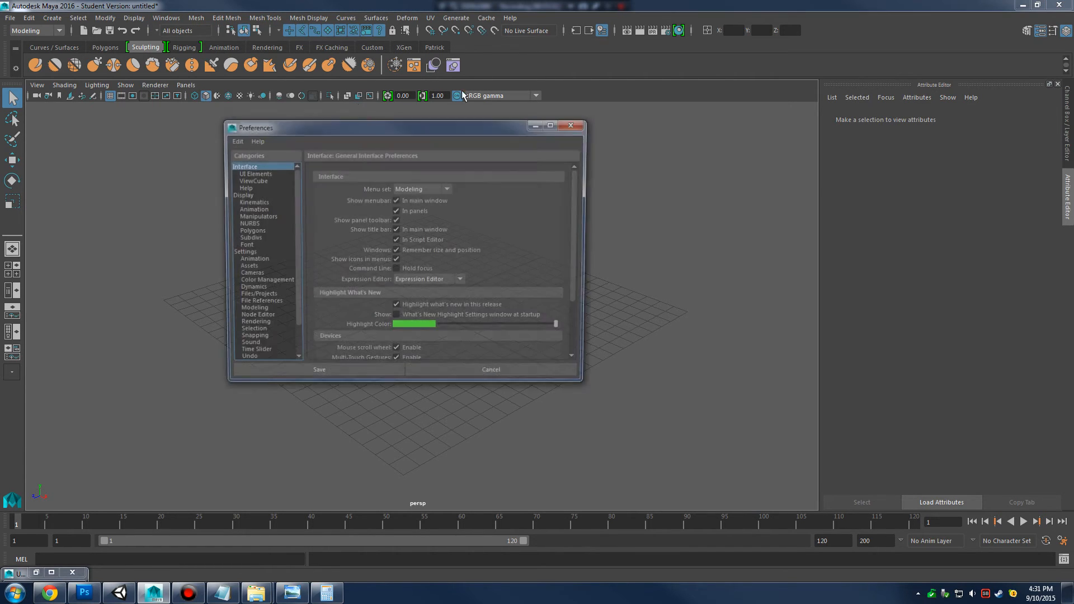
left_click(241, 253)
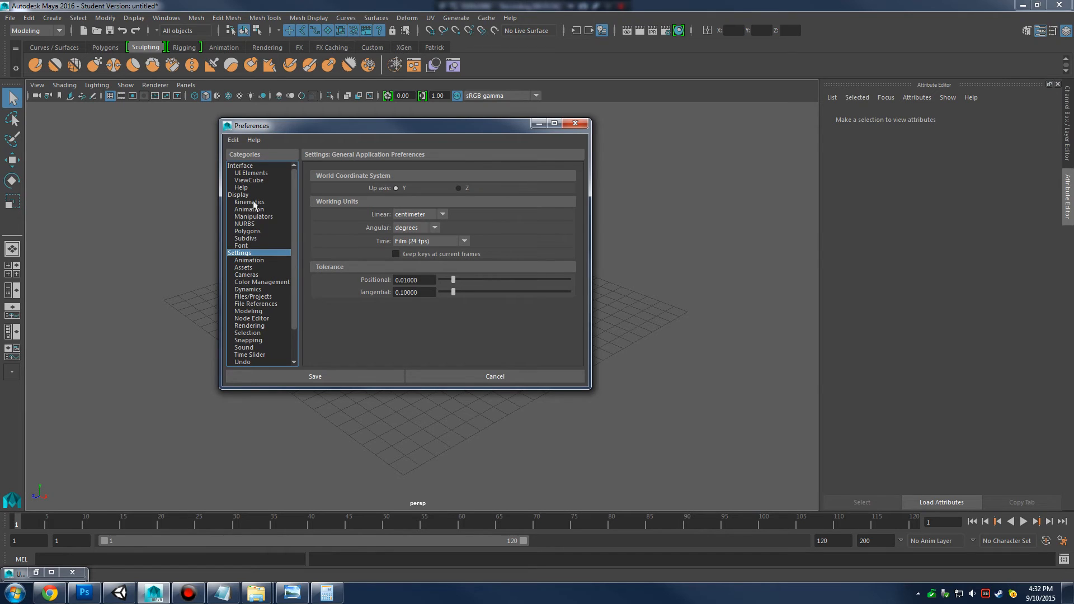
left_click(442, 214)
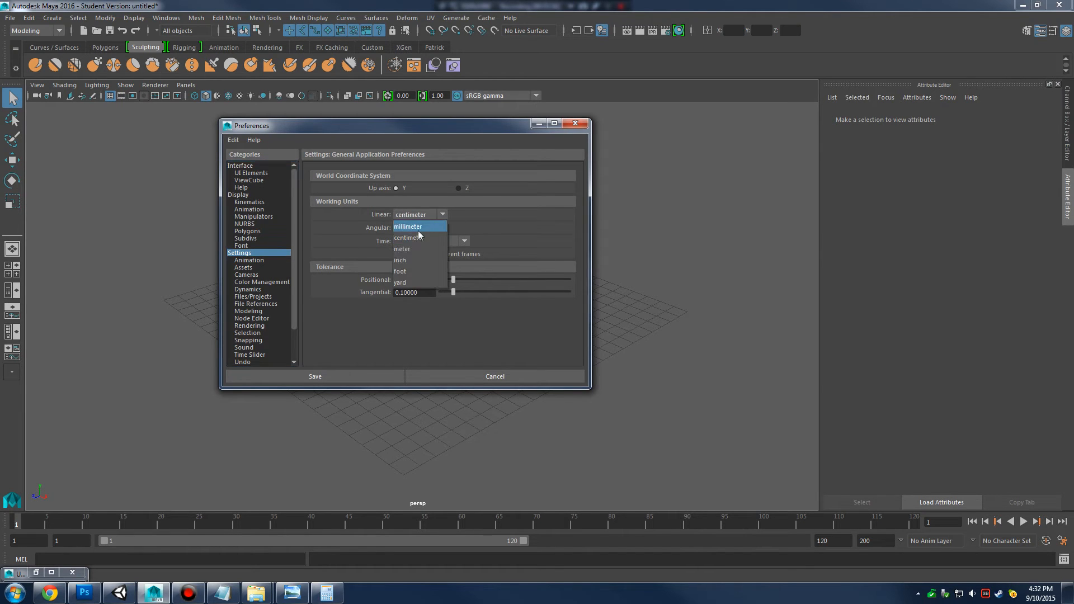
left_click(414, 249)
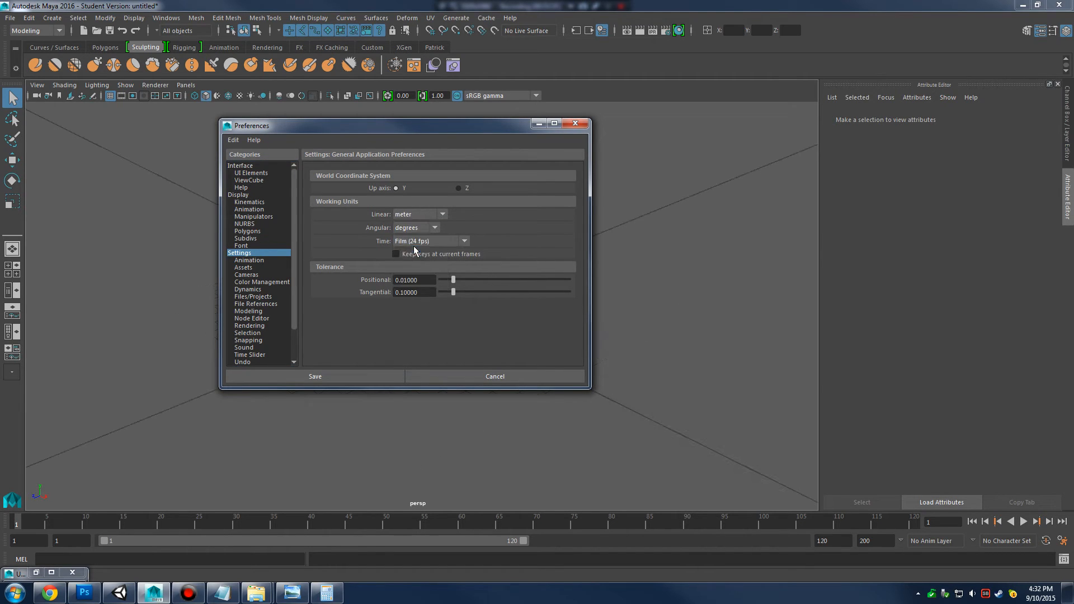
left_click(374, 377)
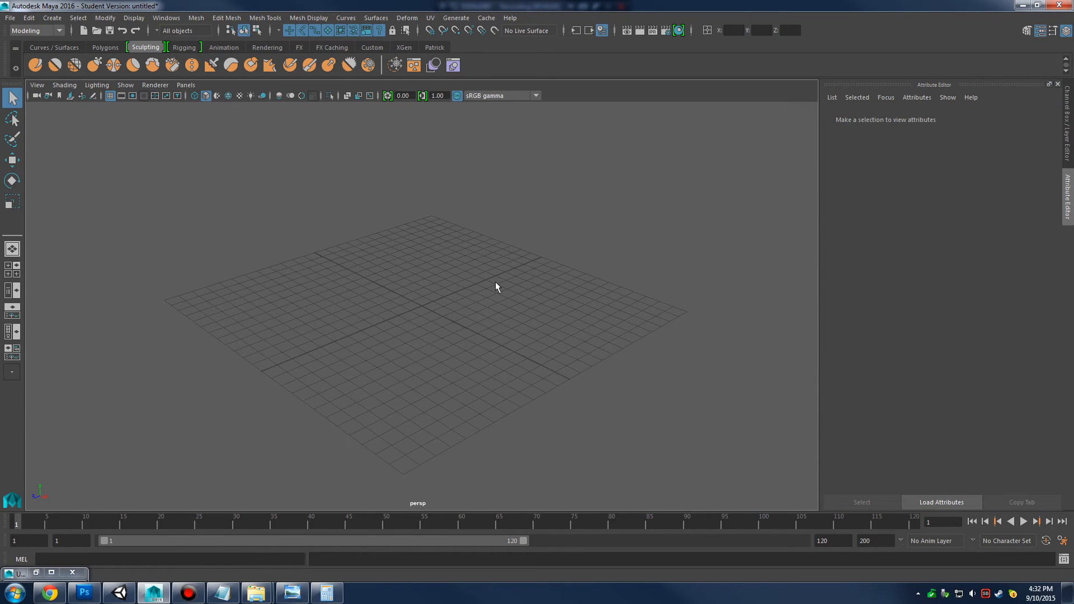
Create a 1 by 1 polygon plane with 1 width division and 1 height division, and frame it in the view
scroll(468, 281, "up", 2)
left_click(58, 21)
mouse_move(102, 60)
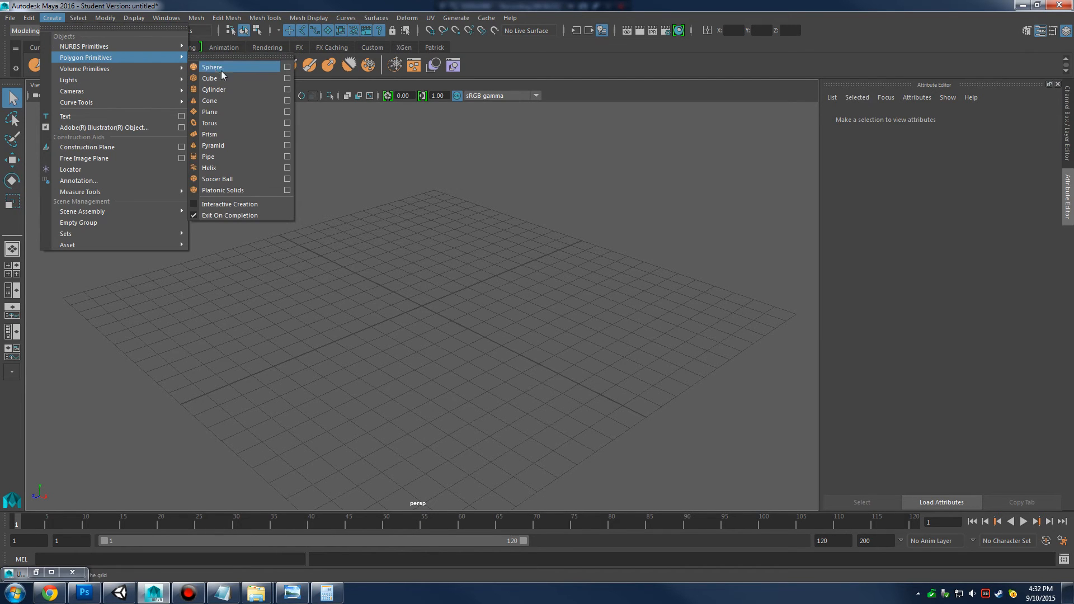
left_click(288, 112)
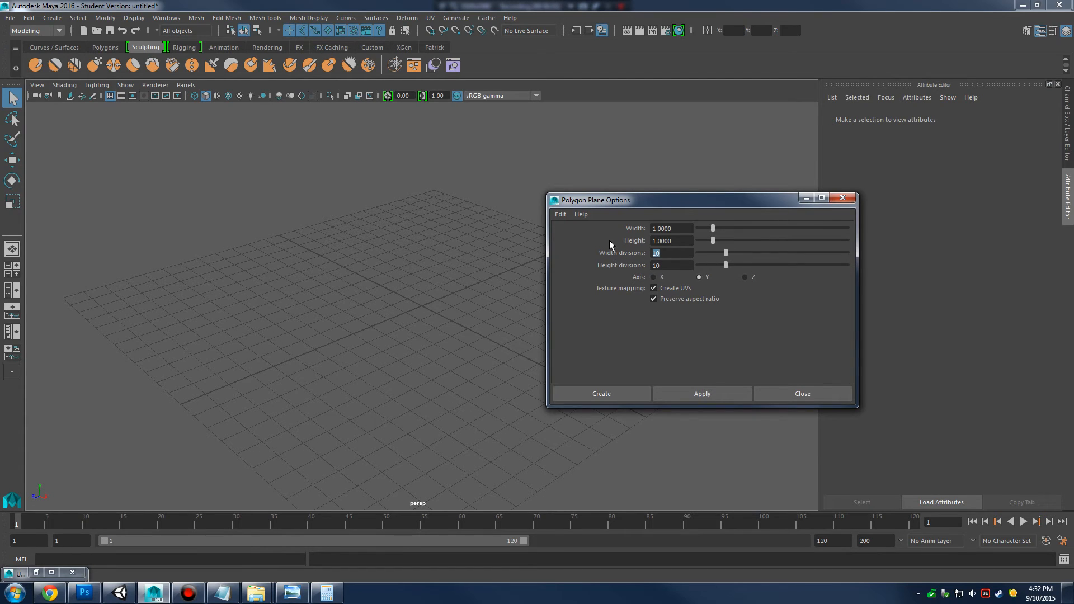
type("1")
key("Tab")
type("1")
left_click(605, 395)
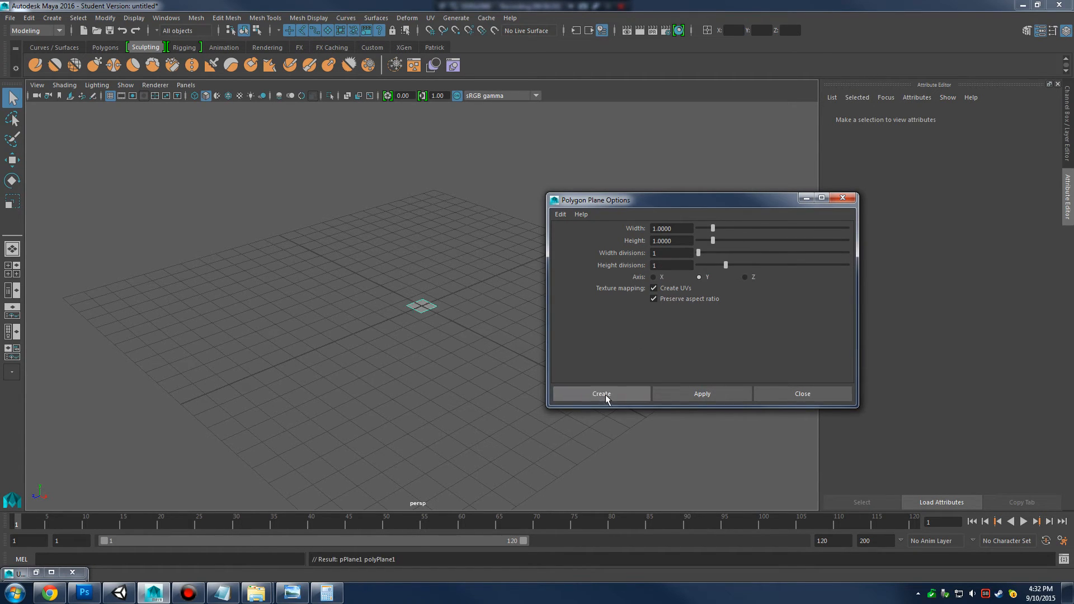
key("f")
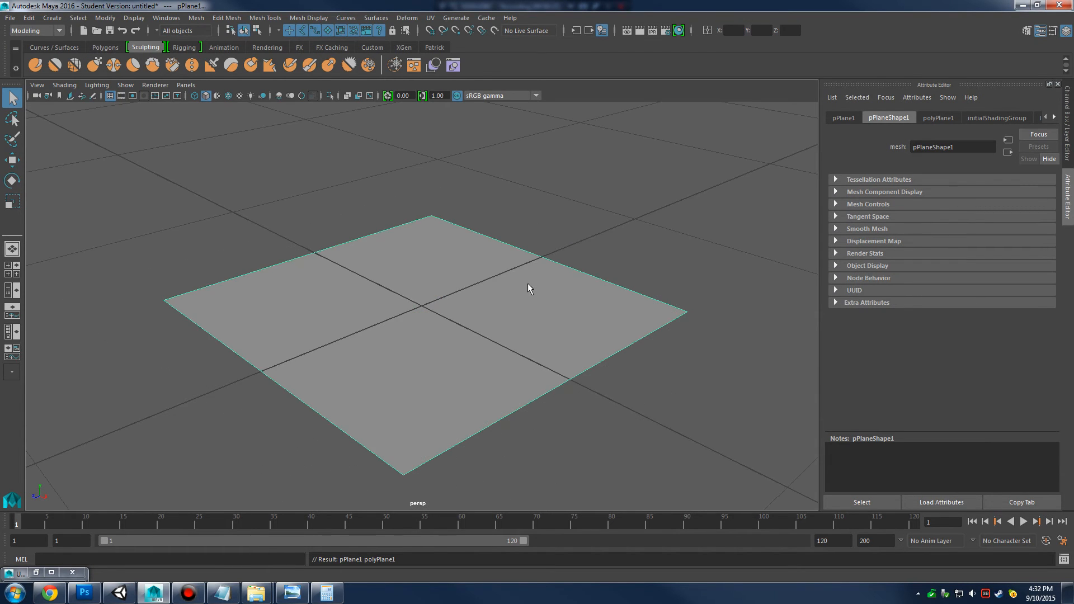
left_click_drag(528, 283, 455, 250)
scroll(618, 328, "down", 5)
key("w")
key("v")
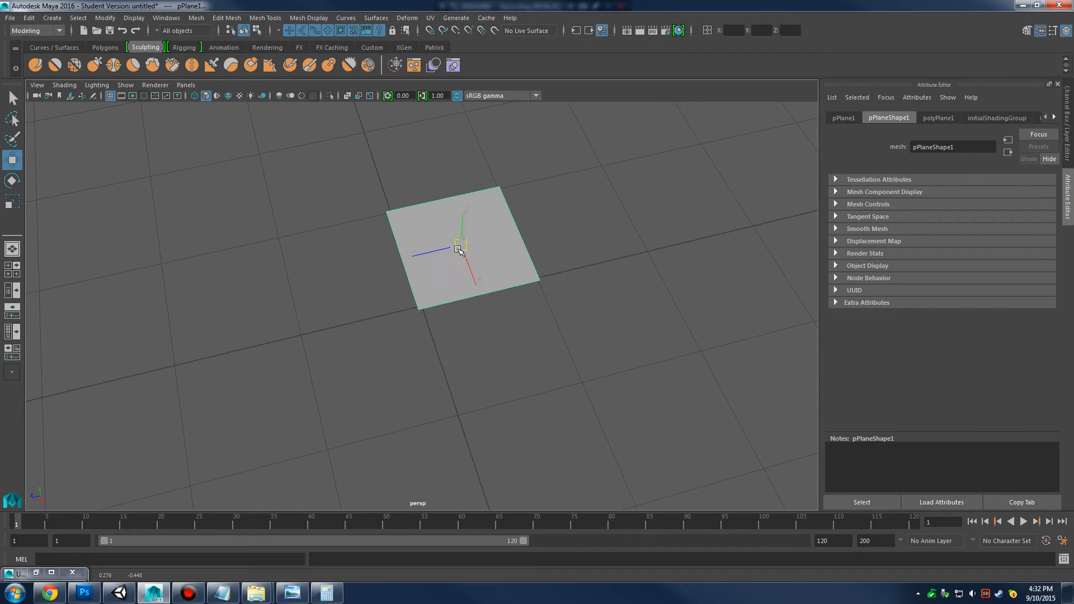
key("ctrl+z")
key("ctrl+z")
Place the plane's pivot on its corner vertex at positive X and positive Z
left_click_drag(423, 326, 400, 351)
key("d")
key("d")
left_click(424, 309)
left_click_drag(434, 314, 382, 369)
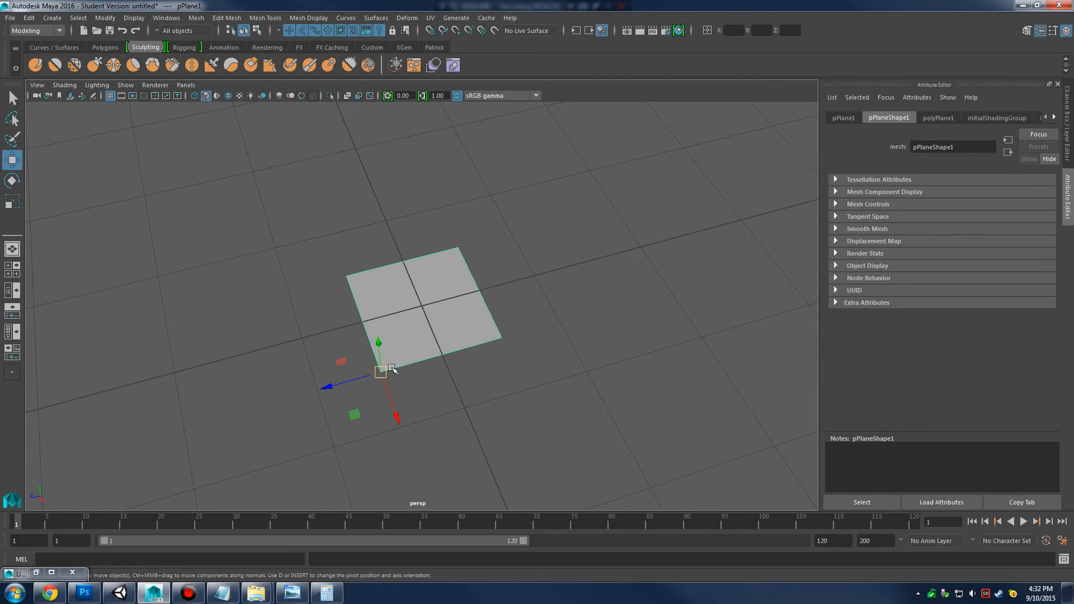
Move the plane's pivot freely away from the corner so that it floats off the mesh
key("d")
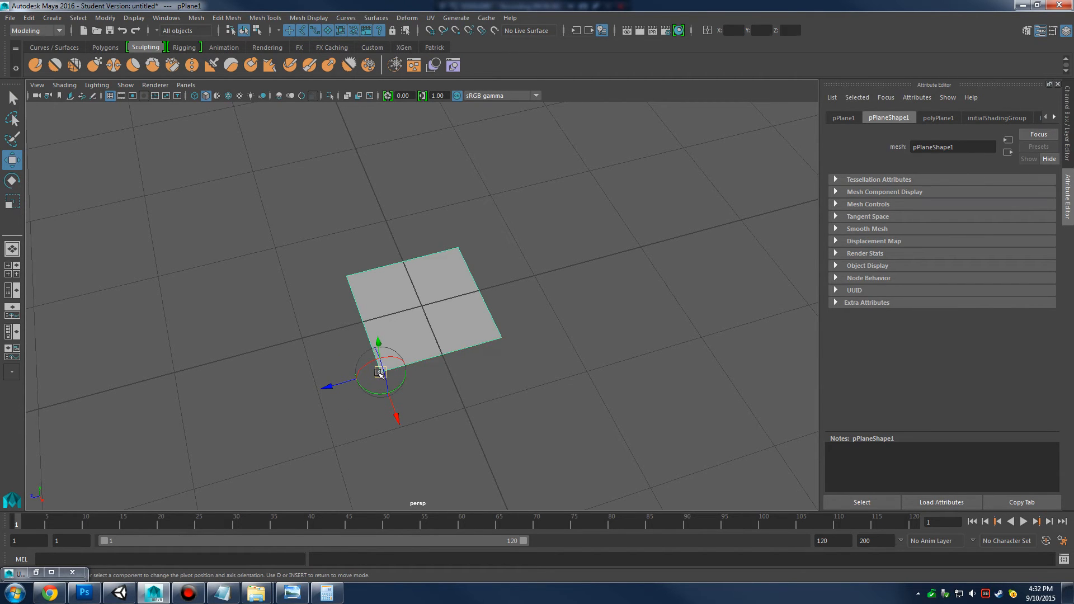
left_click_drag(379, 373, 467, 293)
left_click_drag(512, 386, 546, 331)
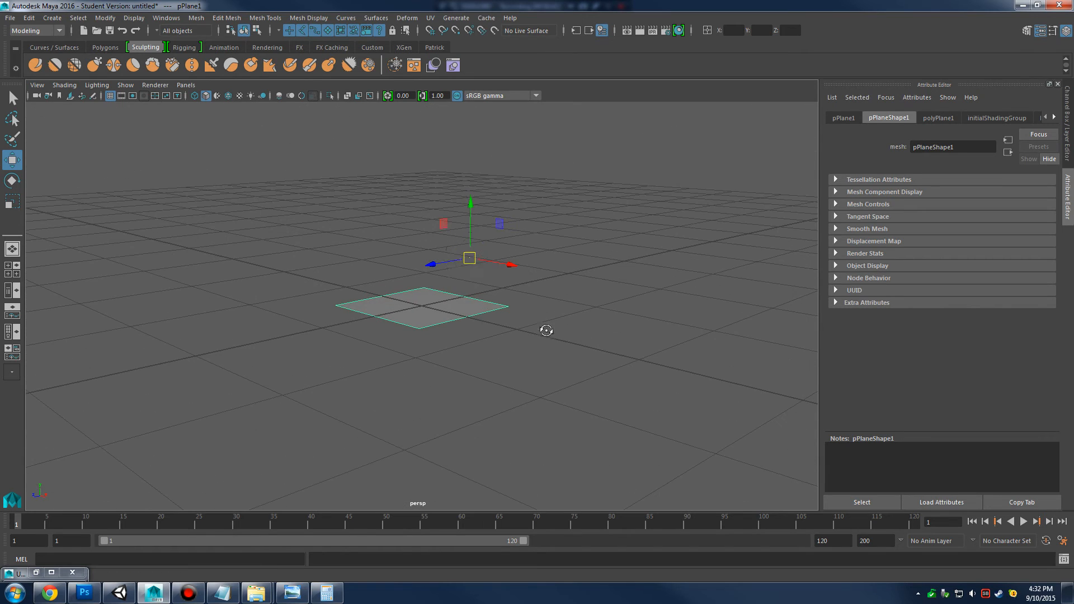
key("d")
left_click_drag(473, 259, 468, 255)
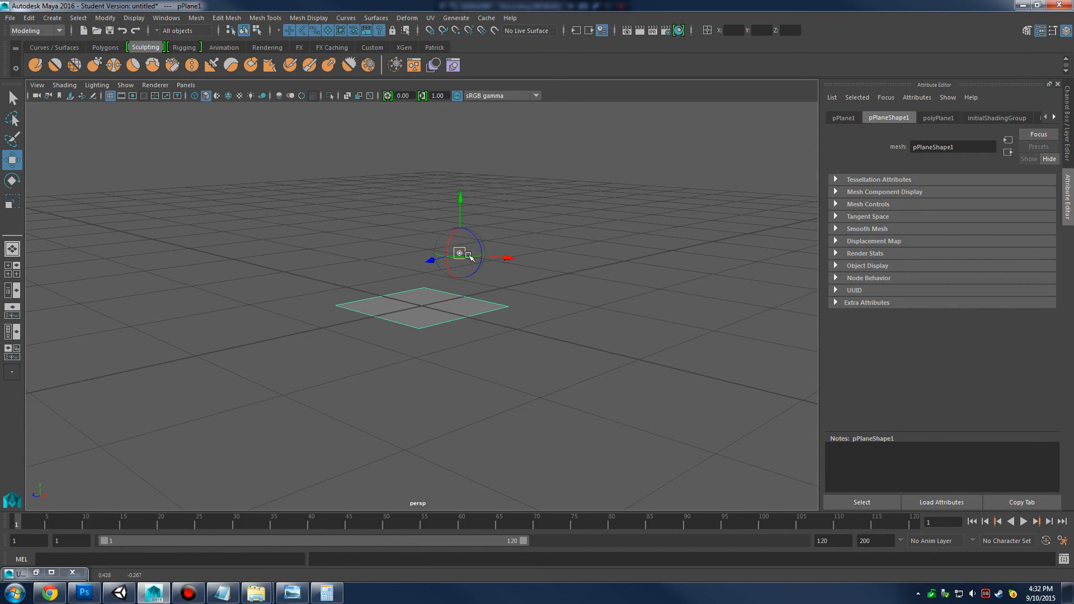
key("d")
Snap the plane's pivot back to its positive X, positive Z corner vertex with vertex snapping
left_click_drag(570, 246, 569, 288, "alt")
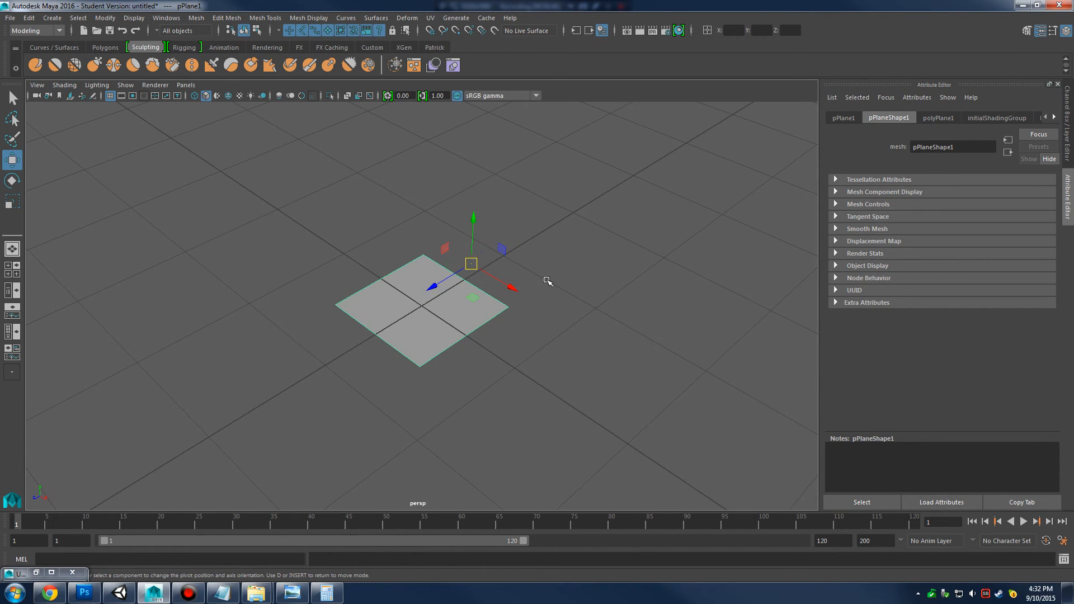
key("v")
left_click_drag(471, 263, 428, 356)
mouse_move(419, 386)
left_mouse_down()
mouse_move(514, 311)
mouse_move(350, 321)
mouse_move(525, 369)
mouse_move(457, 226)
mouse_move(344, 305)
mouse_move(411, 391)
mouse_move(432, 396)
left_mouse_up()
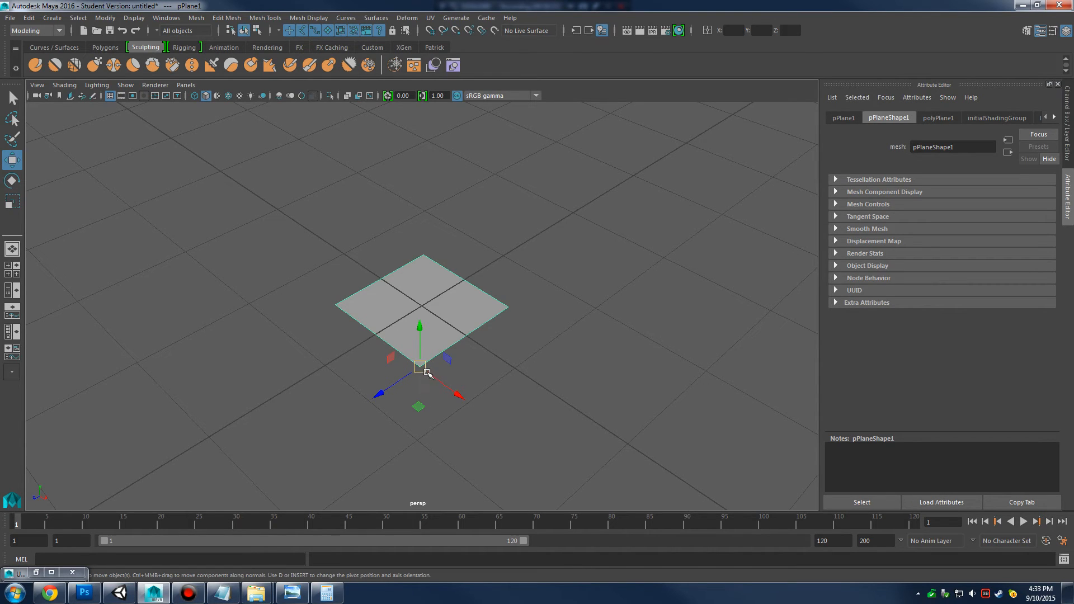
left_click_drag(422, 370, 497, 395)
key("ctrl+z")
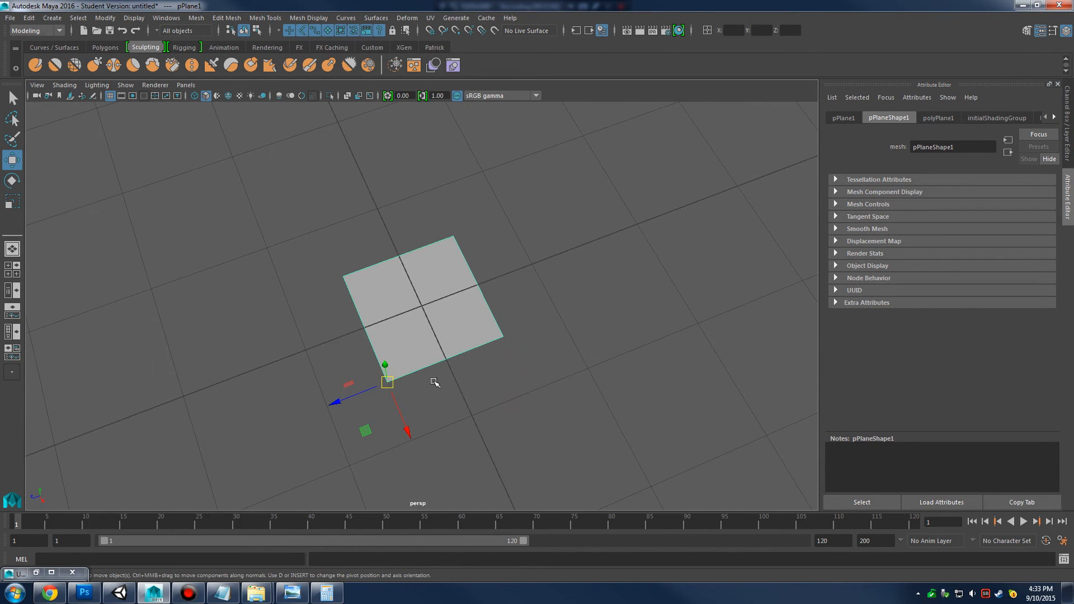
Move the plane with grid snapping so its pivot corner sits on the world origin
key("x")
left_click_drag(388, 384, 431, 328)
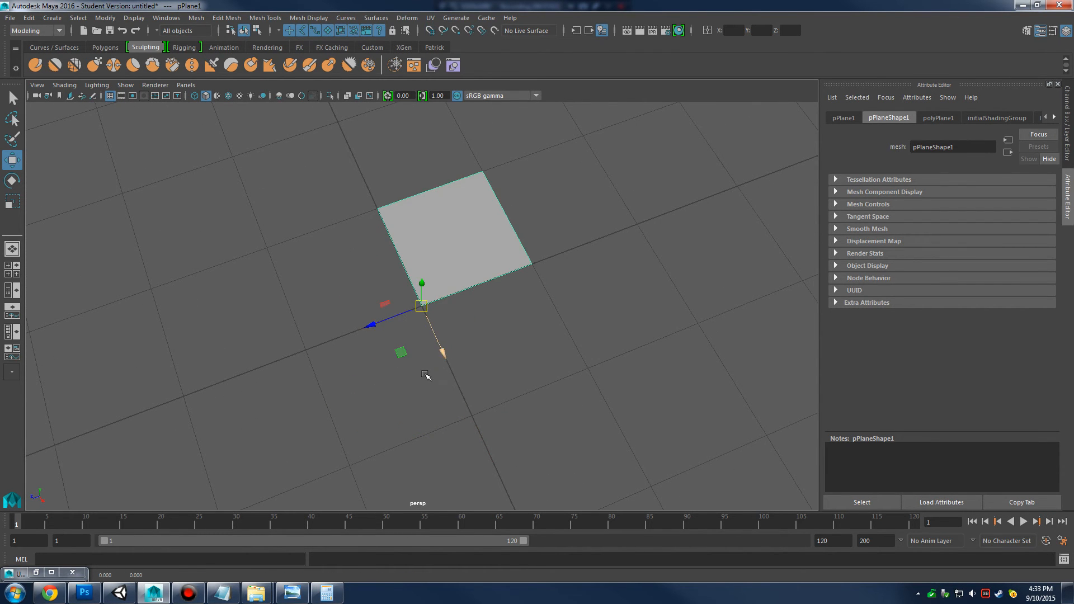
left_click_drag(427, 371, 448, 349)
left_click_drag(448, 349, 448, 374)
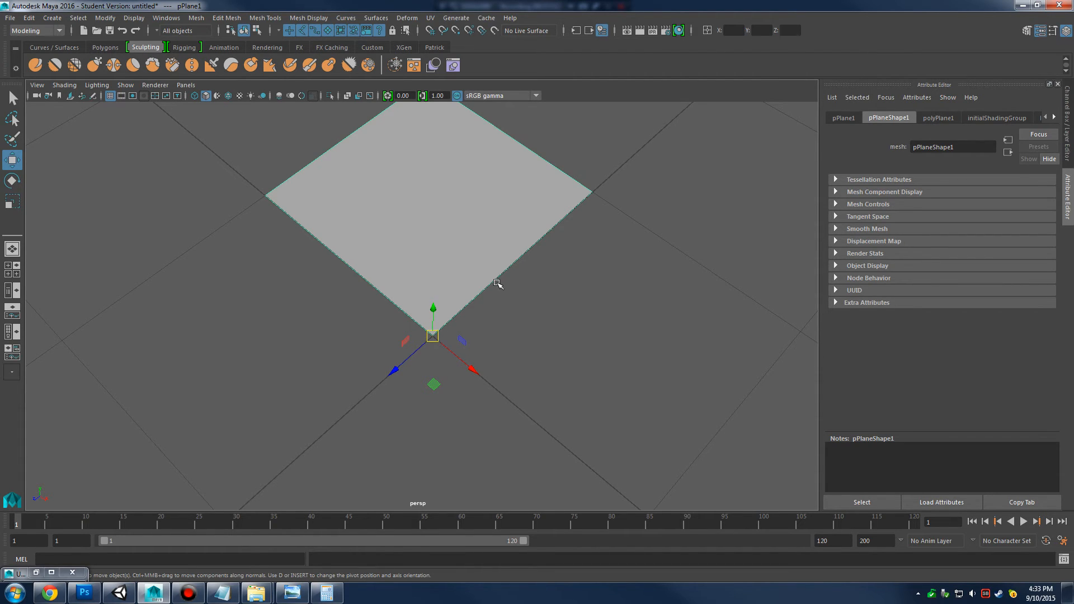
scroll(495, 284, "down", 3)
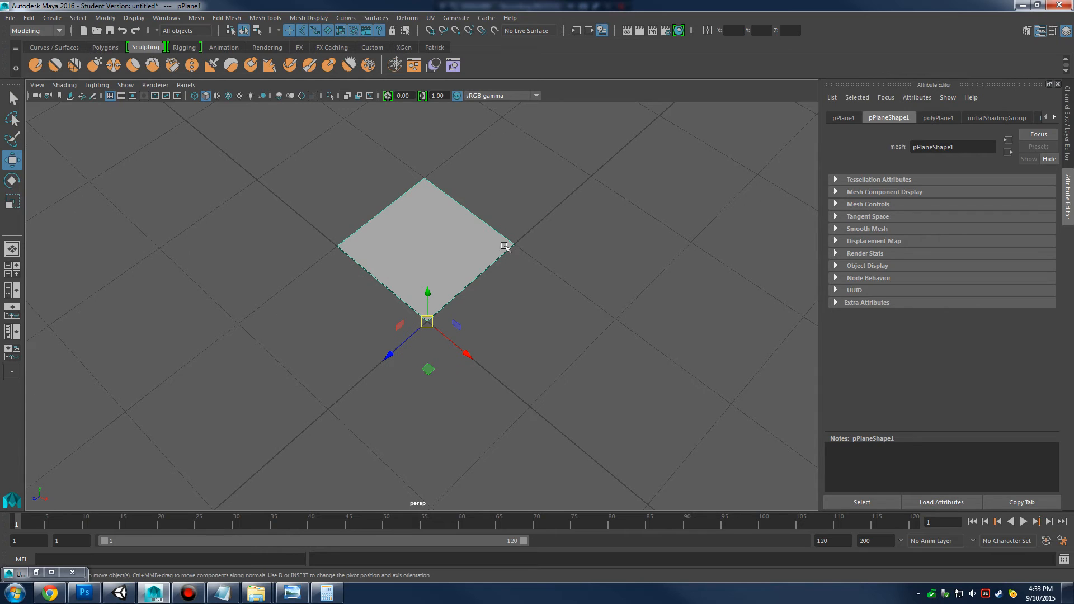
Show the Channel Box and freeze the plane's transformations
left_click(1066, 30)
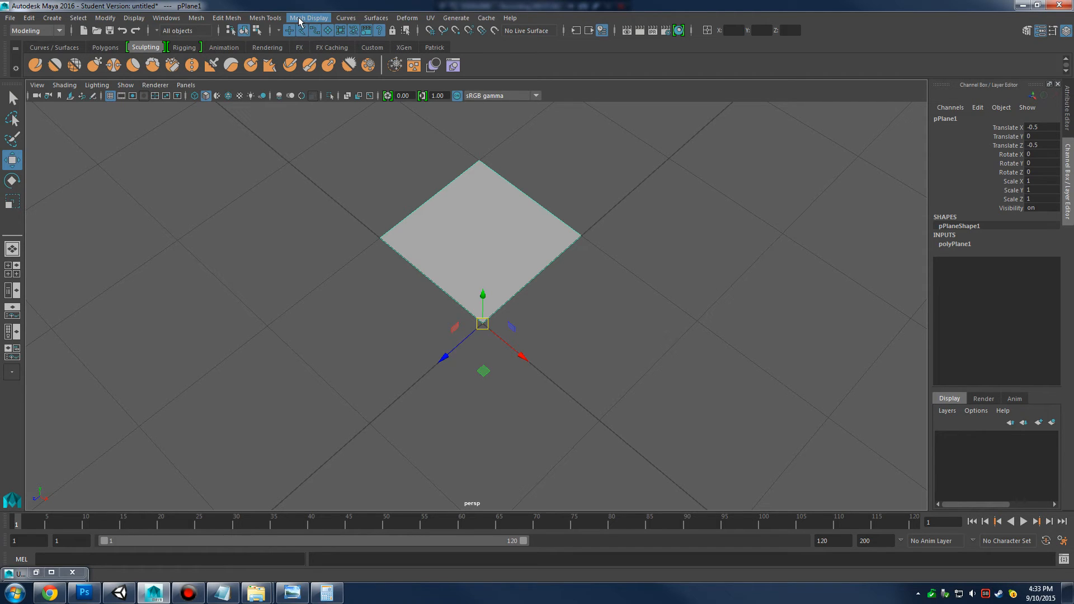
left_click(215, 19)
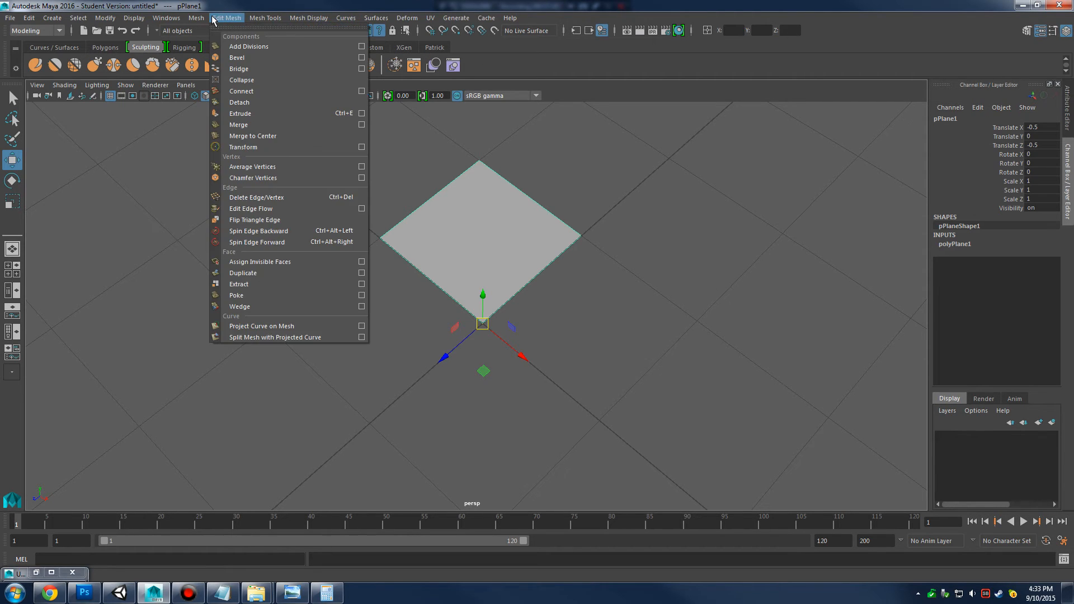
mouse_move(198, 20)
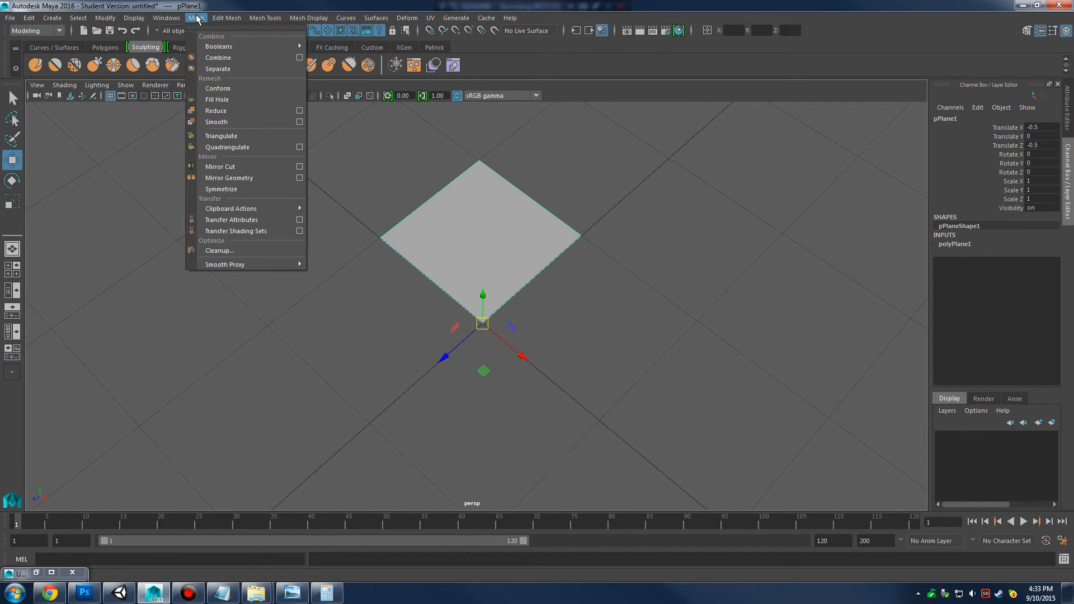
mouse_move(284, 19)
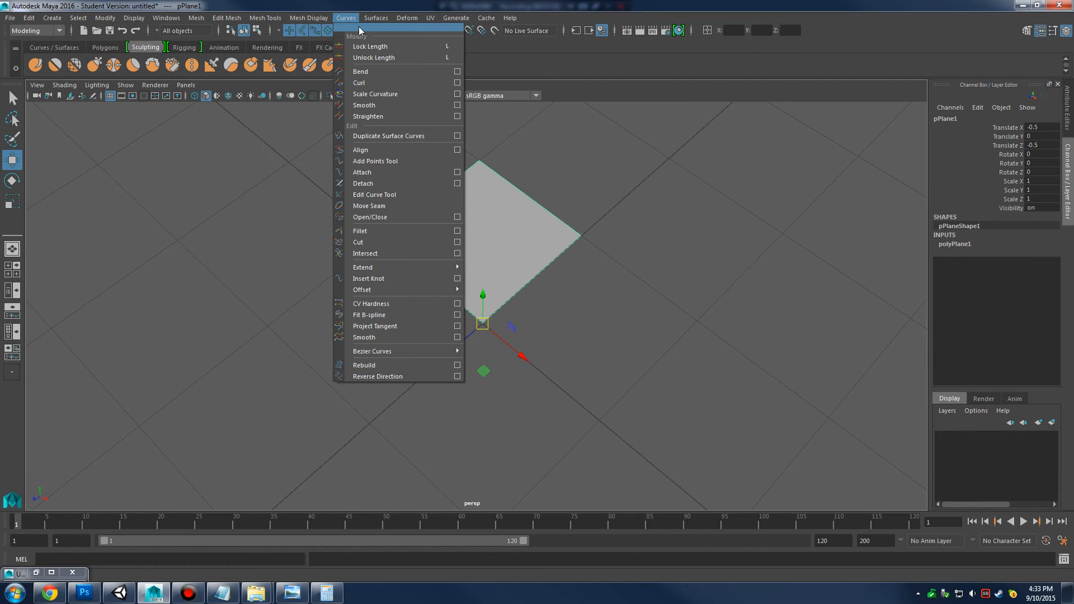
mouse_move(345, 19)
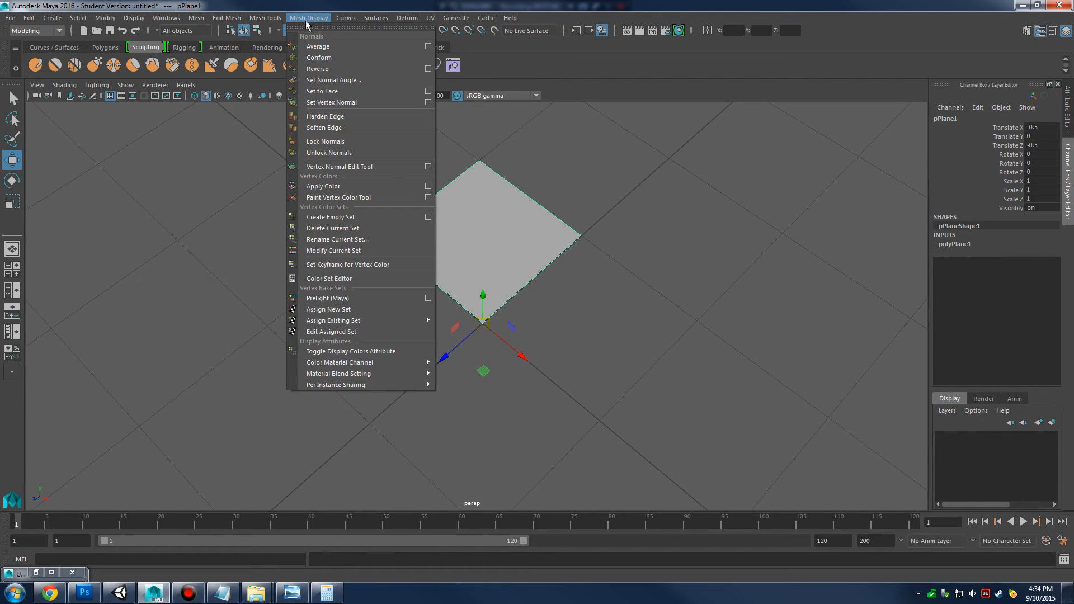
mouse_move(98, 19)
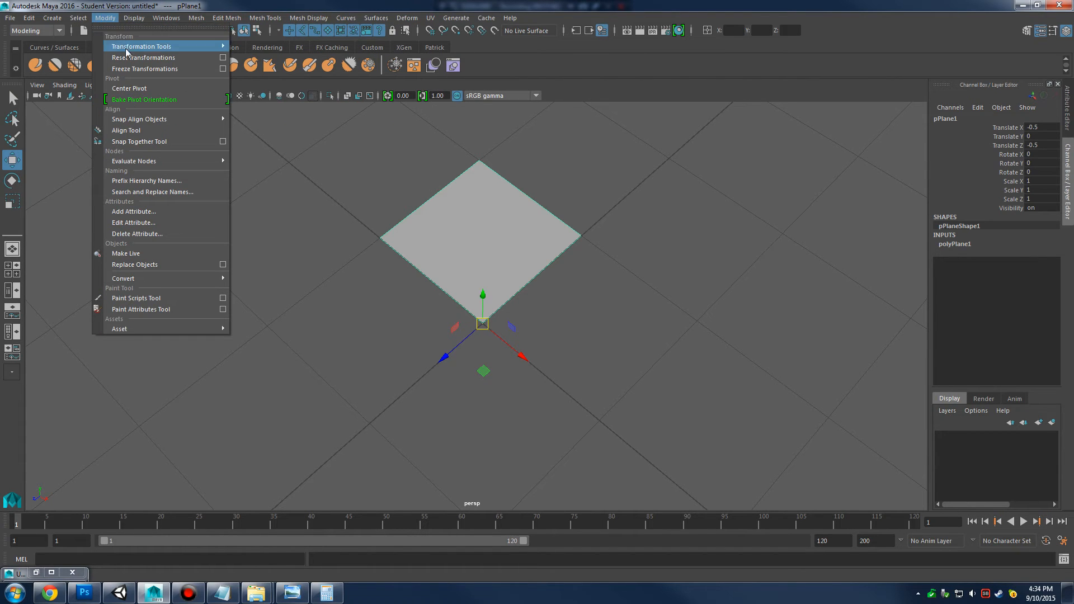
left_click(142, 74)
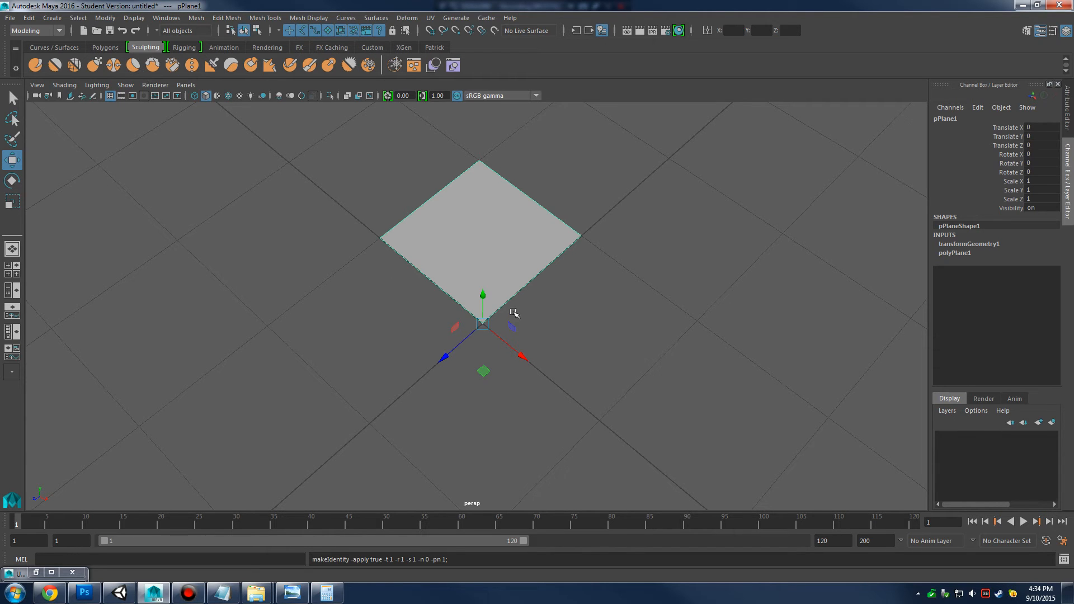
left_click_drag(513, 315, 546, 259)
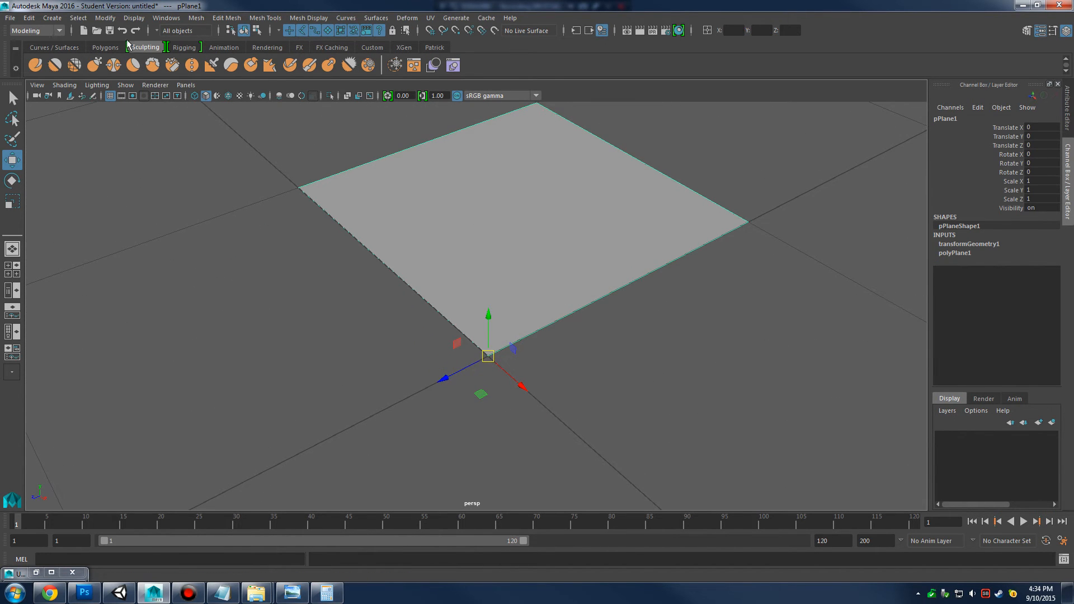
Open the Outliner, narrow its window and place it beside the plane
left_click(162, 18)
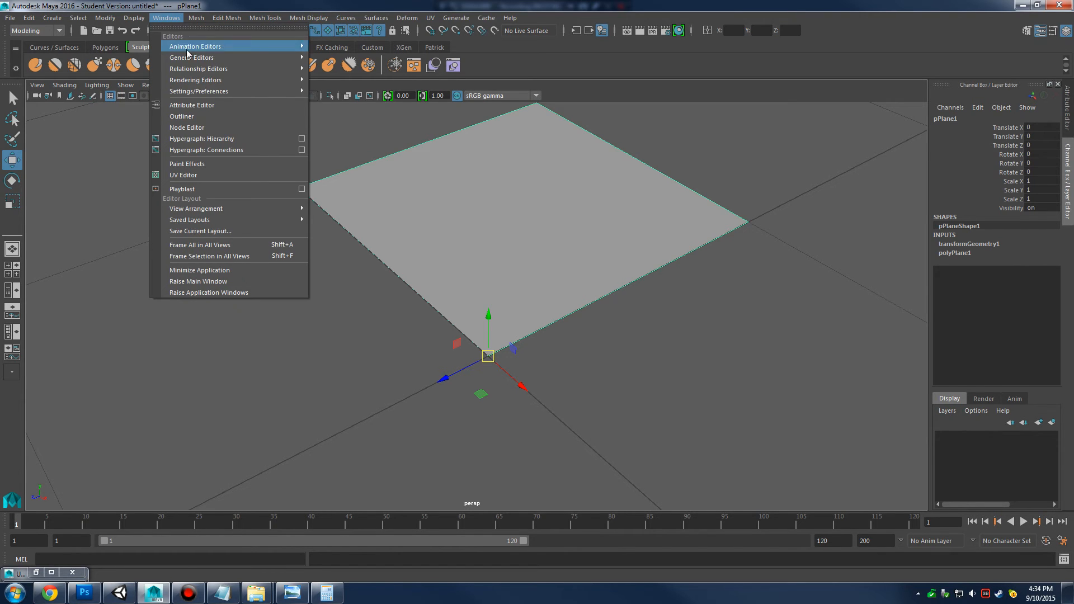
left_click(200, 115)
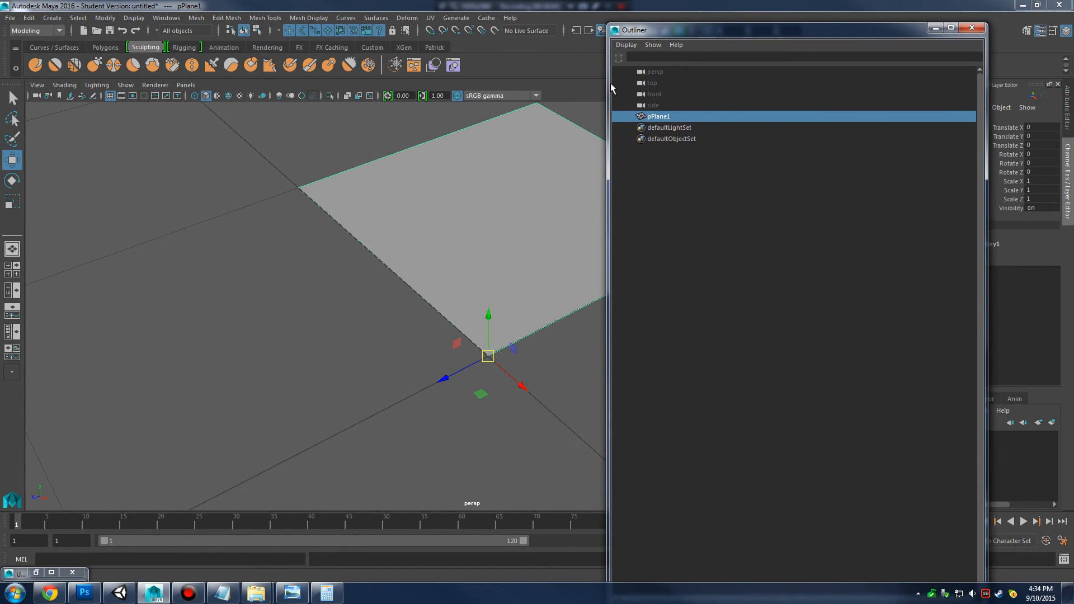
left_click_drag(611, 85, 856, 85)
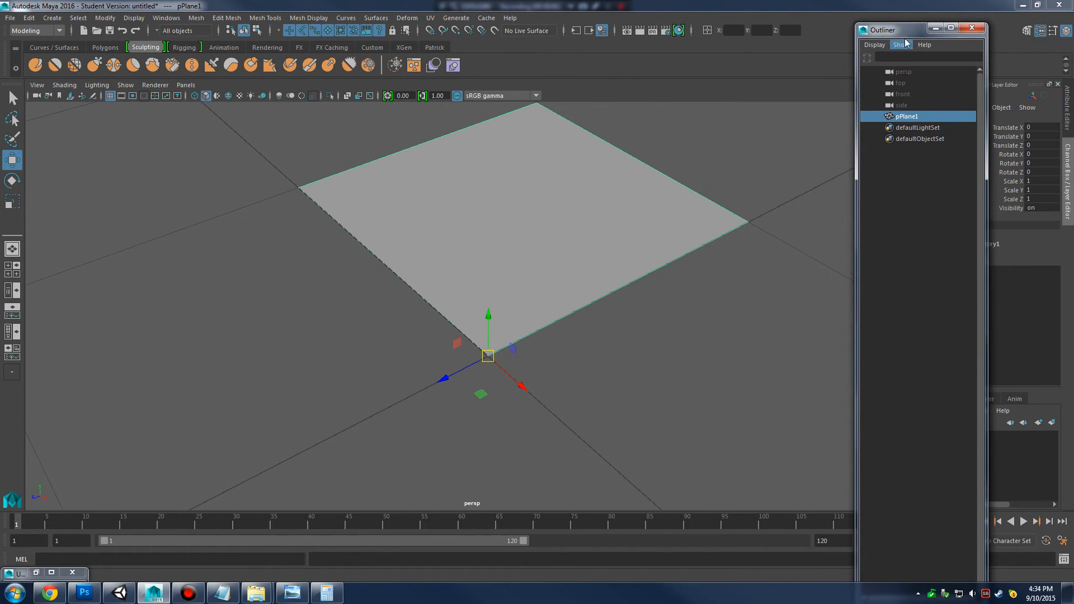
left_click_drag(907, 30, 80, 110)
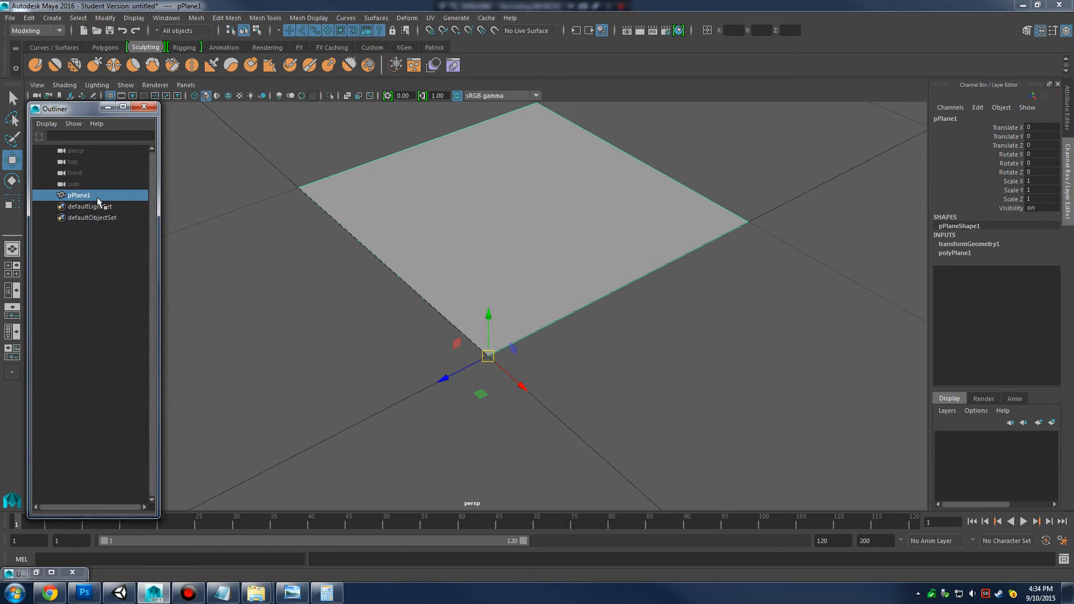
View the texture sheet in Photoshop and look up the green cinder block wall's name in the Asset List spreadsheet in Chrome
left_click(120, 592)
left_click(85, 593)
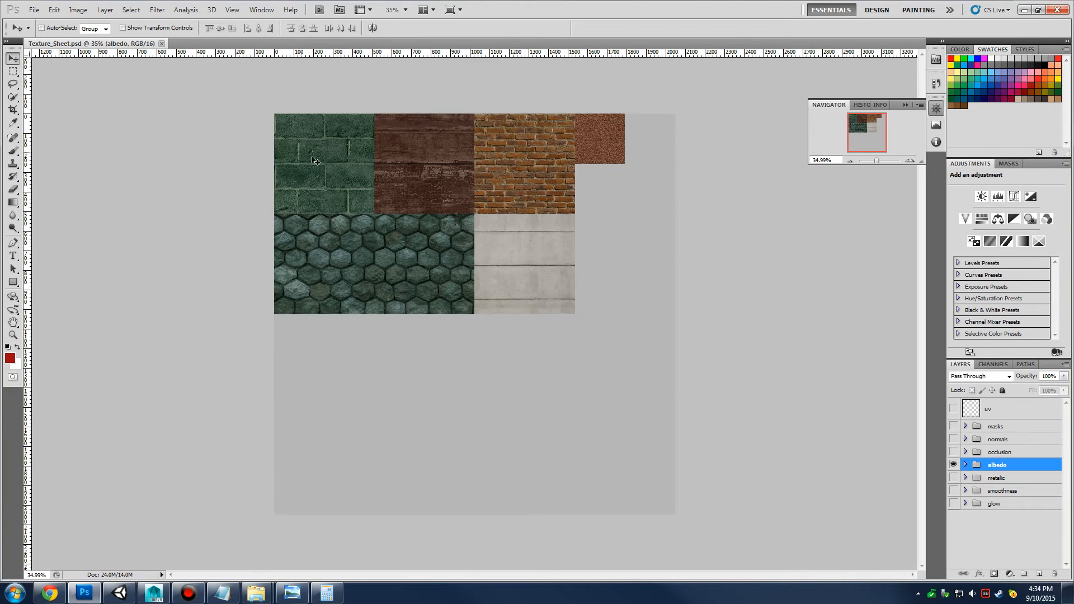
left_click(1024, 9)
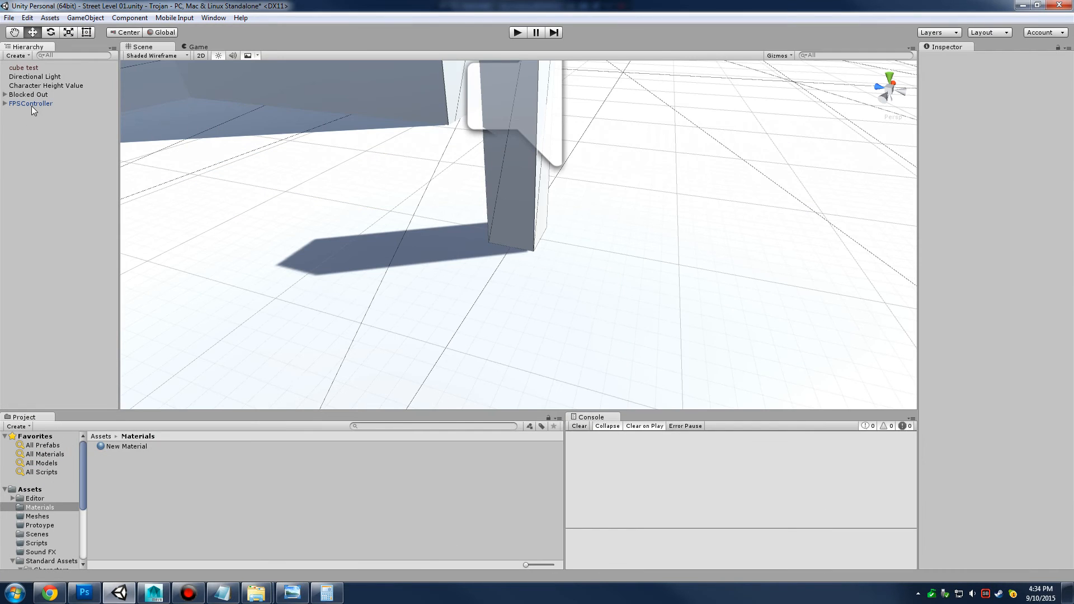
left_click(1022, 5)
double_click(81, 197)
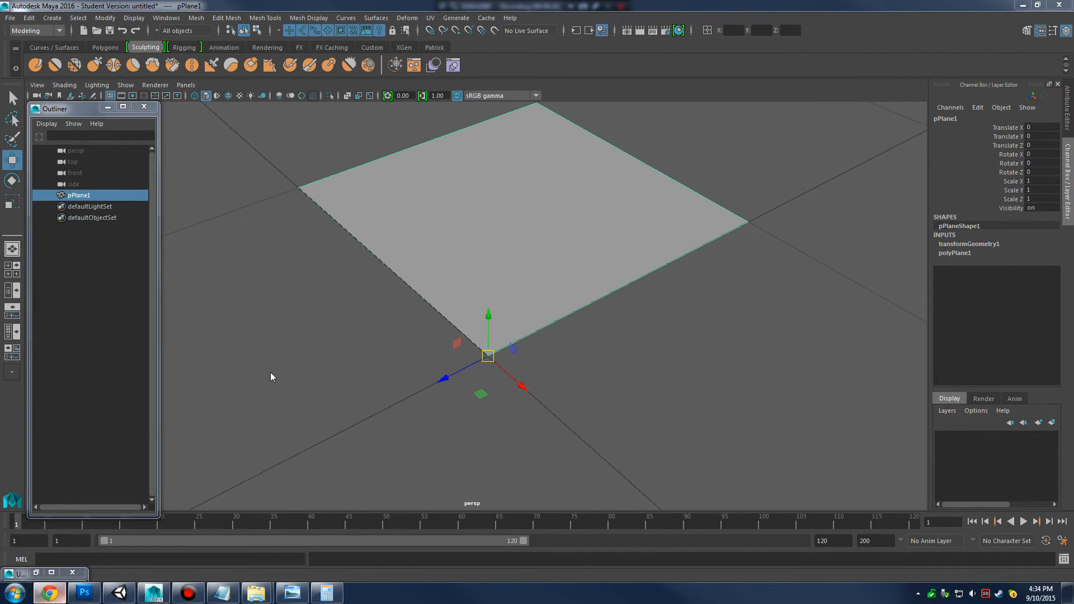
left_click(50, 593)
left_click(167, 7)
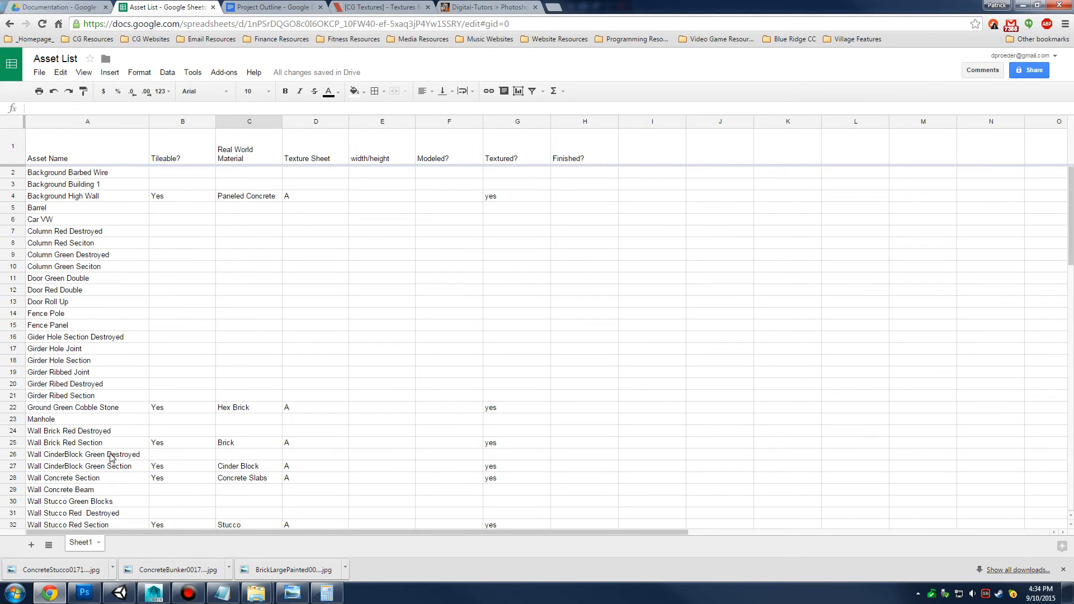
Switch back to Maya, rename pPlane1 as wall_cinderblock_green_section_mesh and widen the Outliner to fit the name
left_click(154, 593)
double_click(77, 195)
type("wall_cinderbloc")
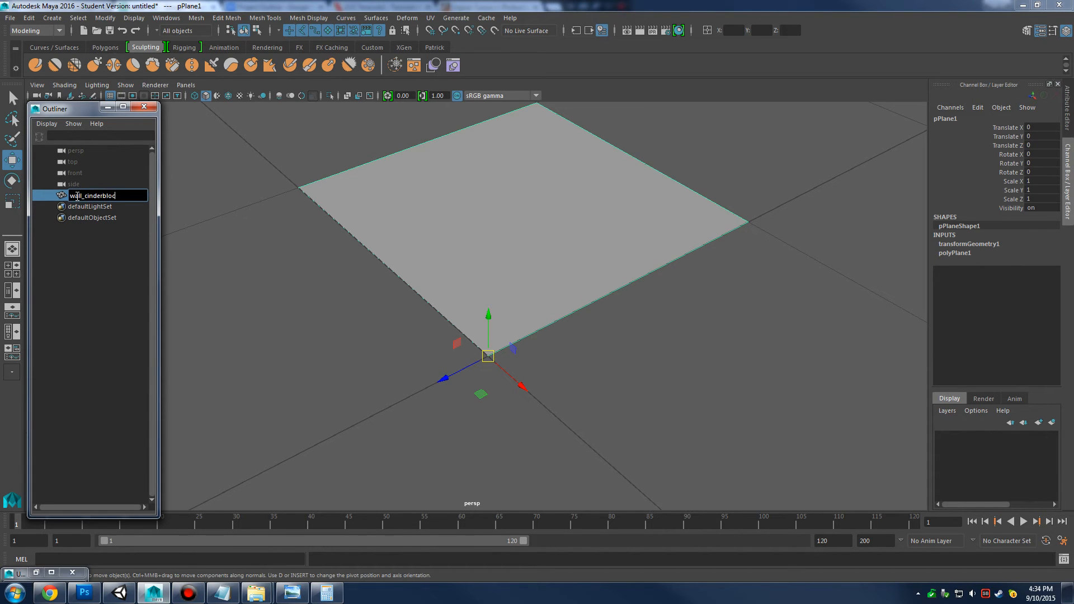
type("k_green_section_mesh")
key("Return")
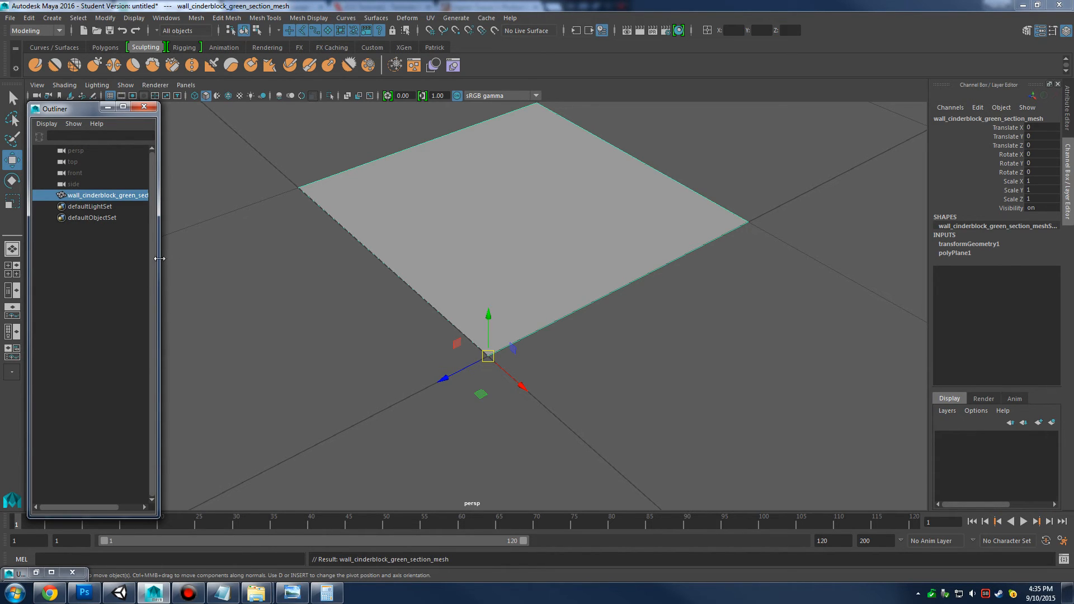
left_click_drag(172, 260, 233, 259)
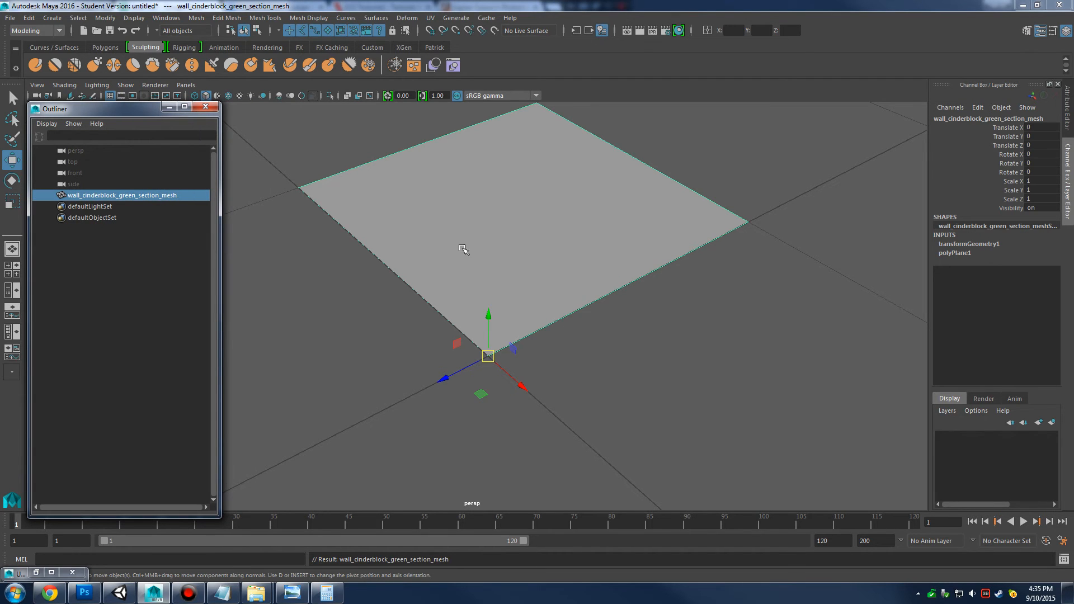
Open the UV Editor, select all of the plane's UVs and move them up above the 0 to 1 UV tile
left_click(36, 572)
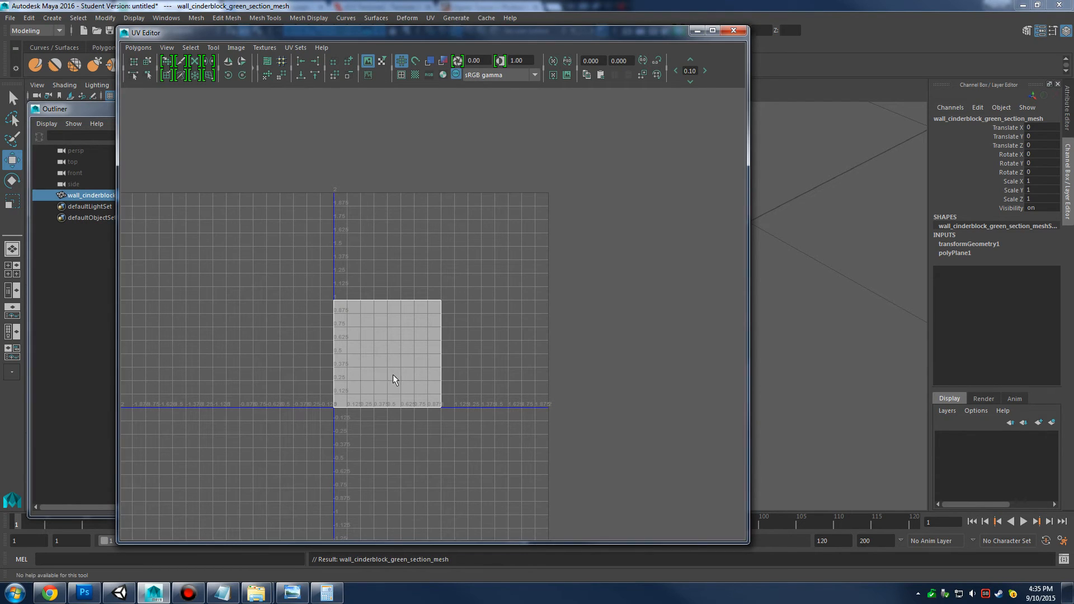
left_click_drag(391, 373, 394, 341)
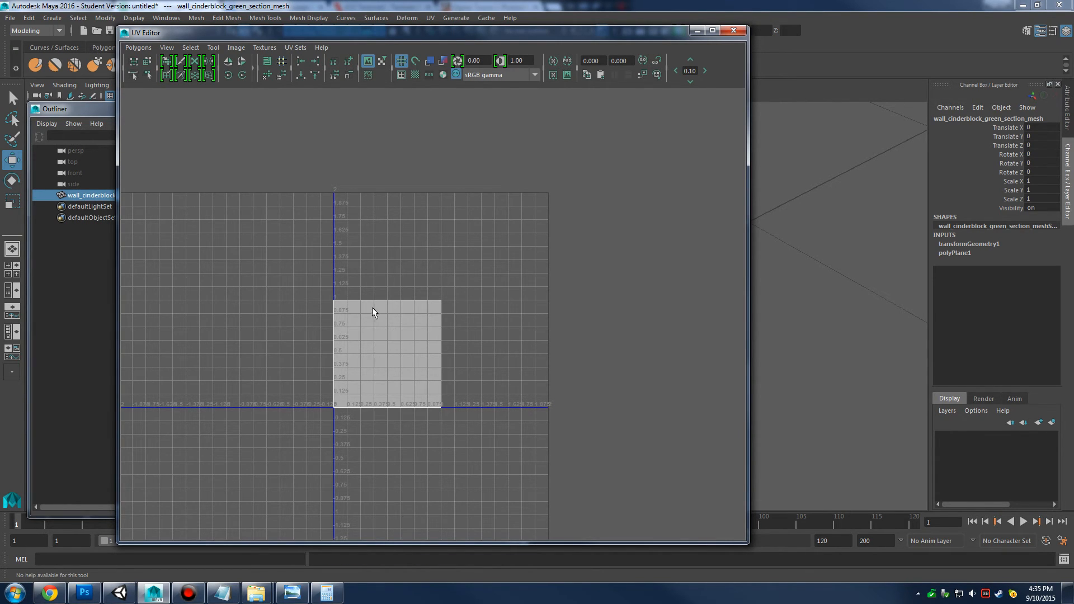
right_click(392, 320)
left_click(450, 323)
left_click_drag(237, 247, 631, 540)
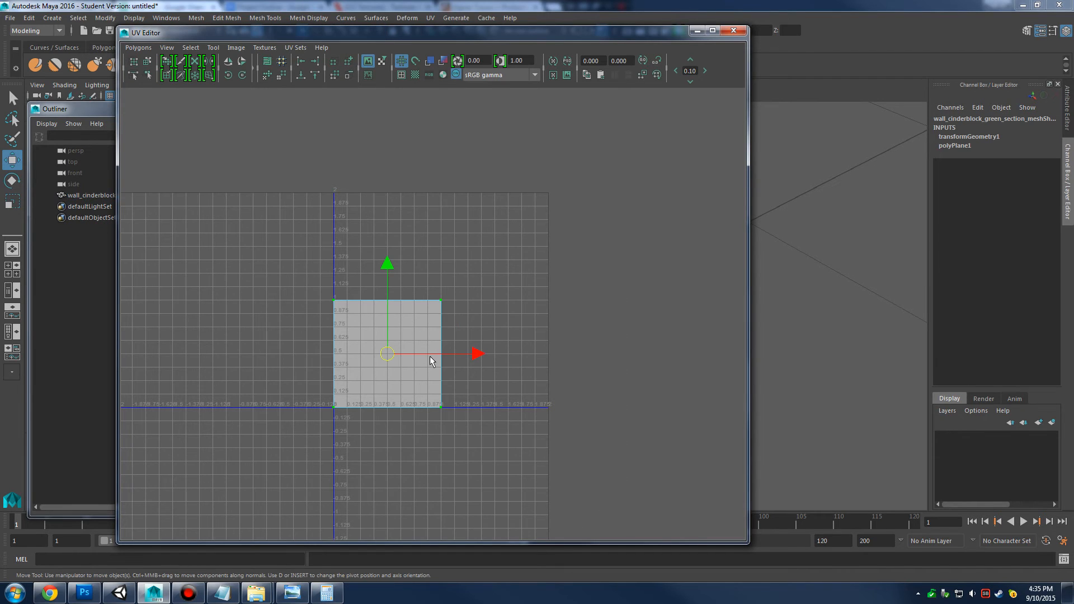
left_click(372, 360)
left_click_drag(313, 272, 483, 436)
left_click_drag(393, 357, 433, 226)
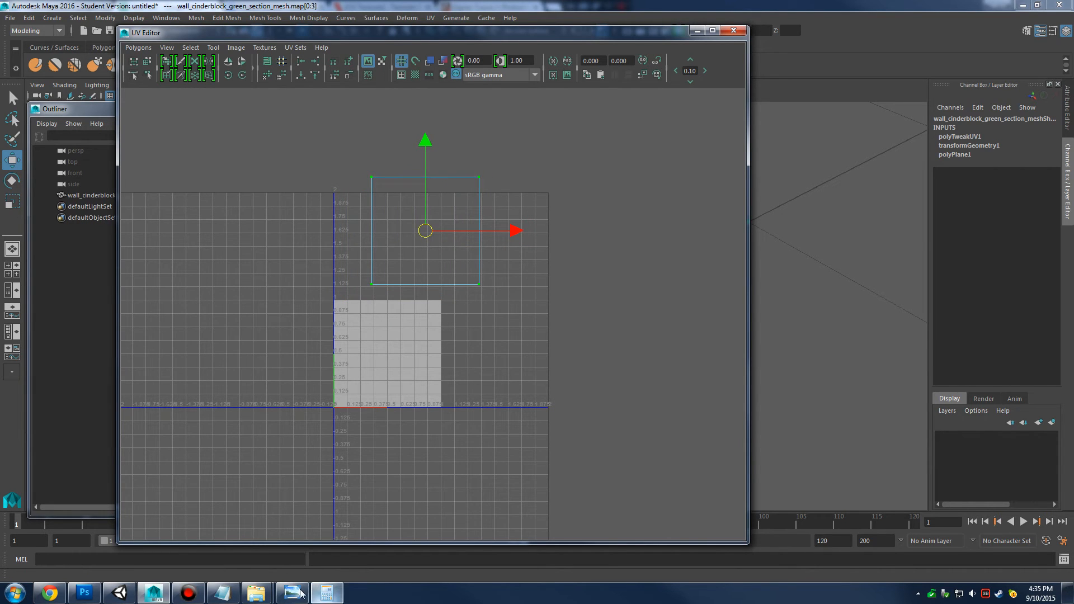
Switch to Photoshop and show the grid over Texture_Sheet.psd
left_click(87, 594)
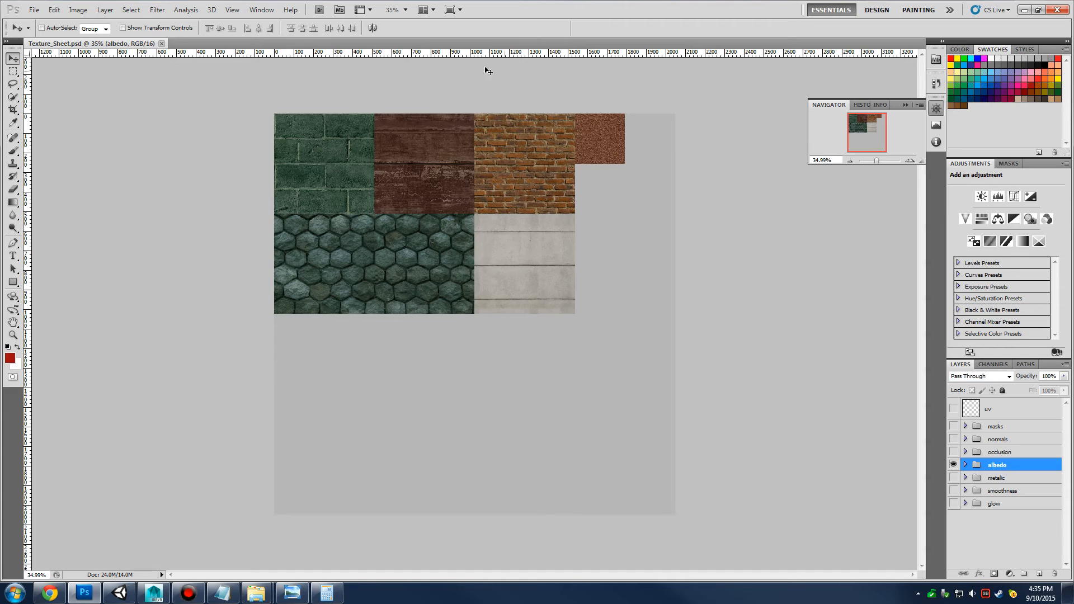
left_click(232, 9)
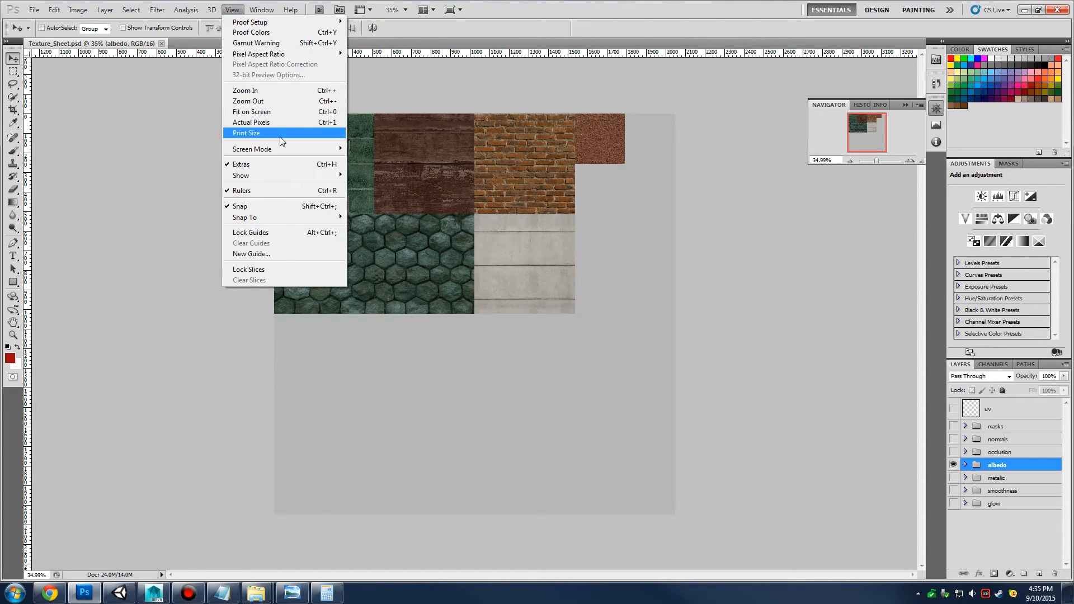
mouse_move(272, 176)
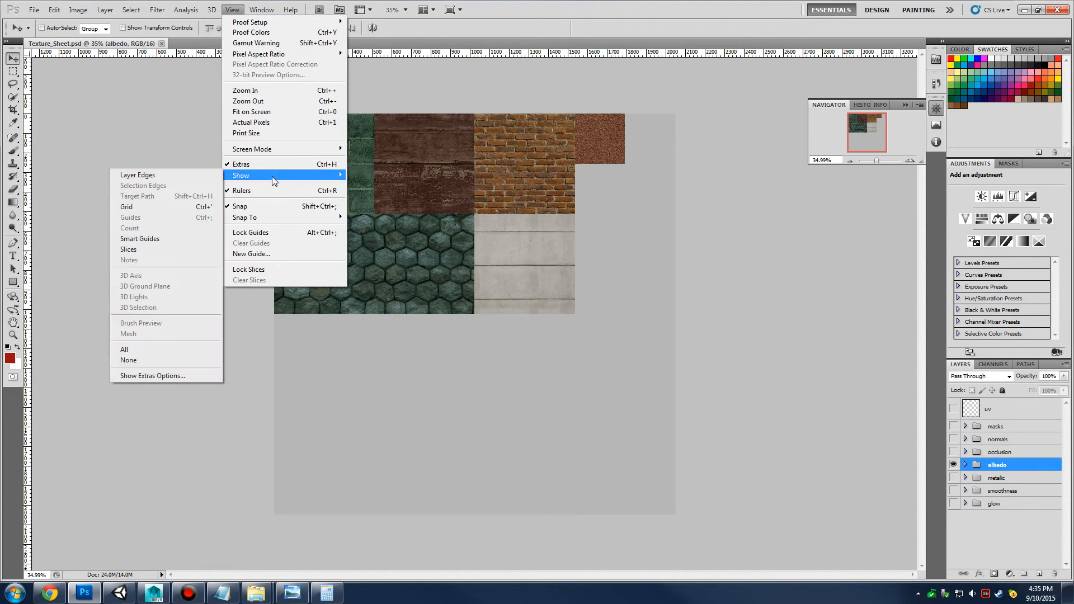
left_click(155, 206)
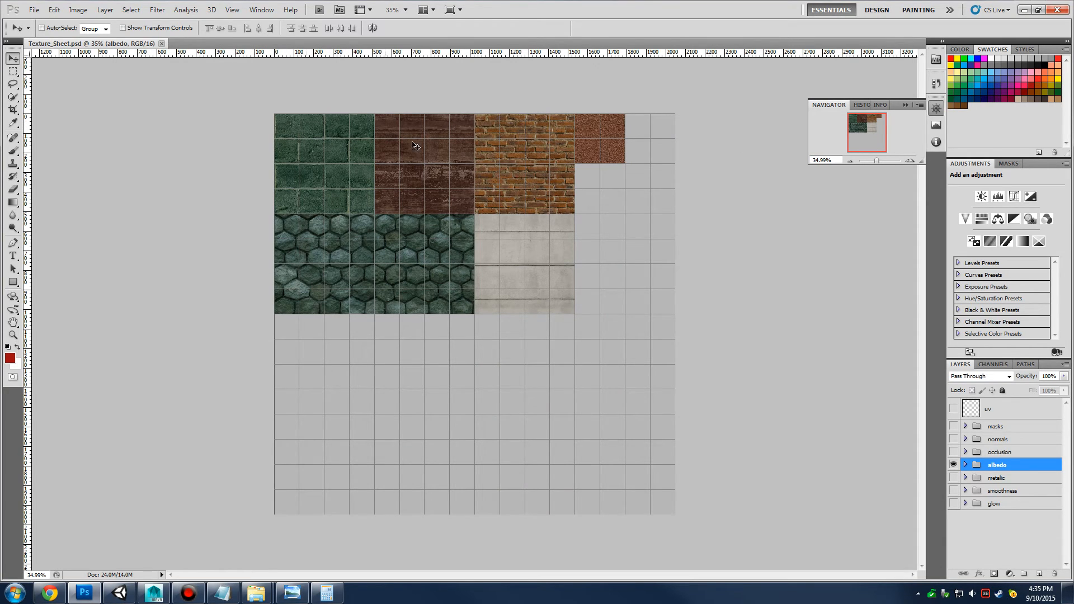
Switch back to Maya, minimize the UV Editor, open the Hypershade and assign Tex_A_mat to the plane
left_click(154, 593)
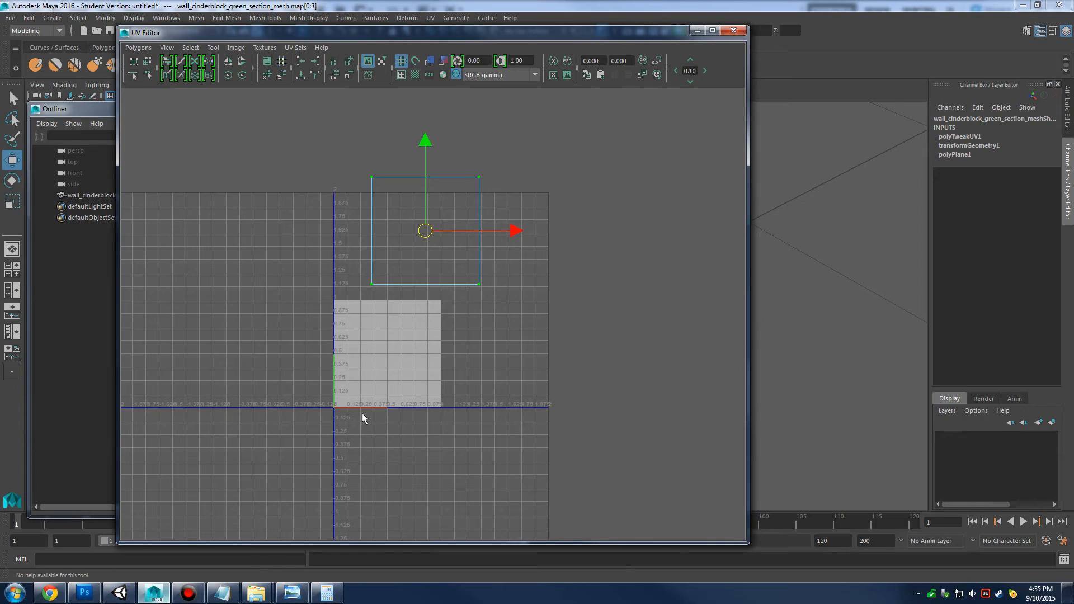
left_click(697, 31)
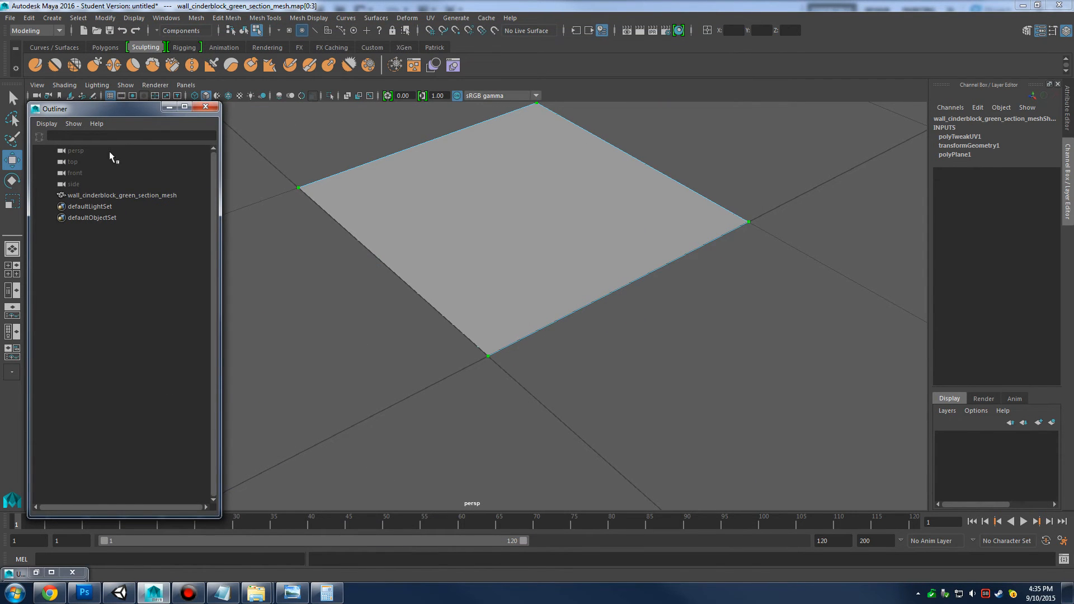
left_click(165, 18)
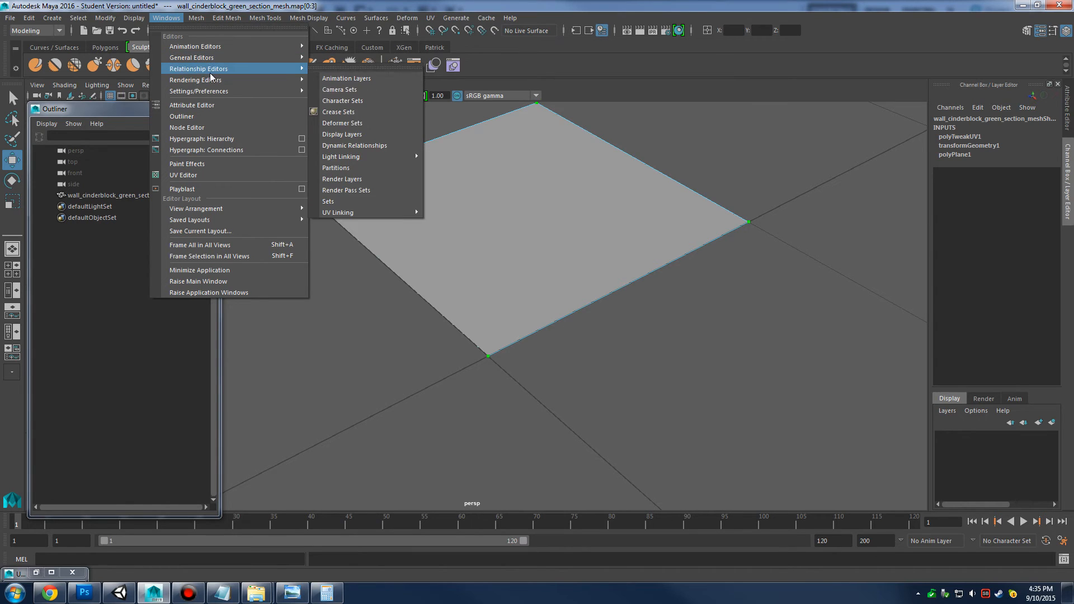
left_click(345, 113)
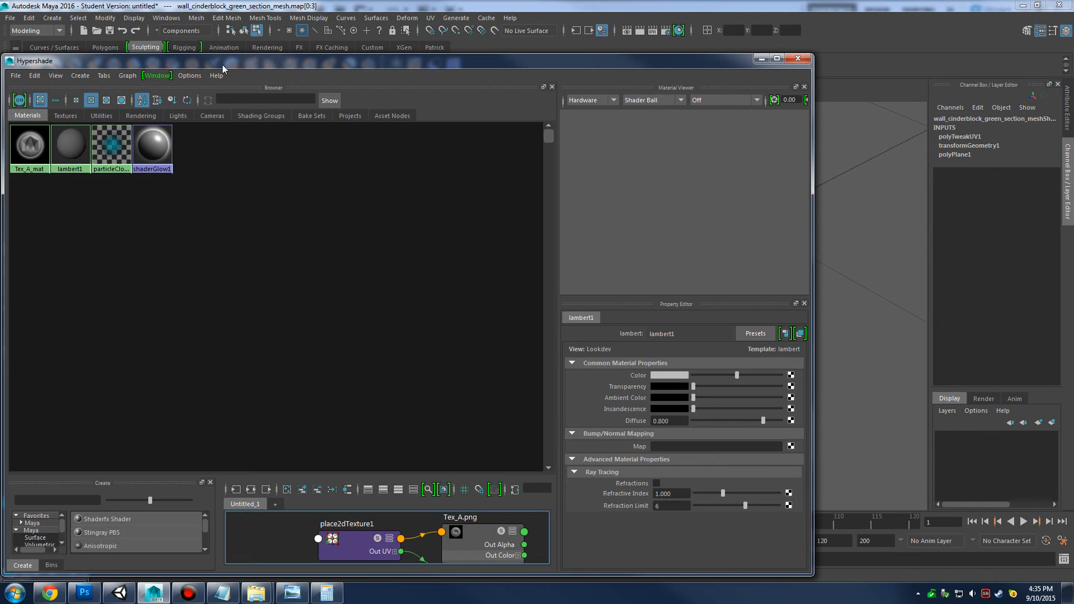
left_click_drag(243, 63, 623, 284)
left_click_drag(401, 369, 461, 230)
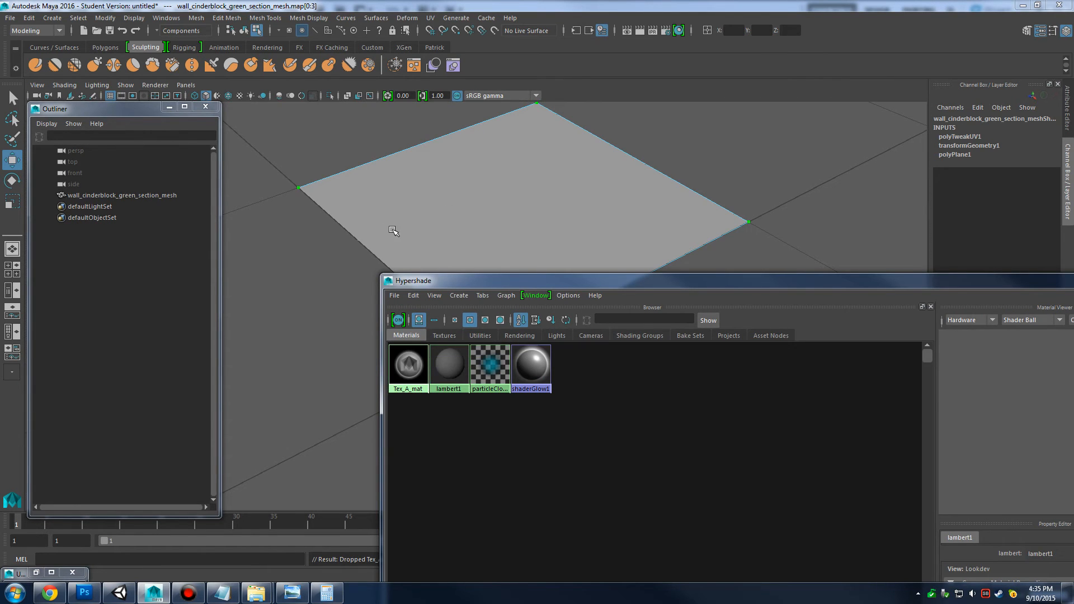
Display the texture on the plane in the viewport and minimize the Hypershade
left_click_drag(343, 229, 369, 225)
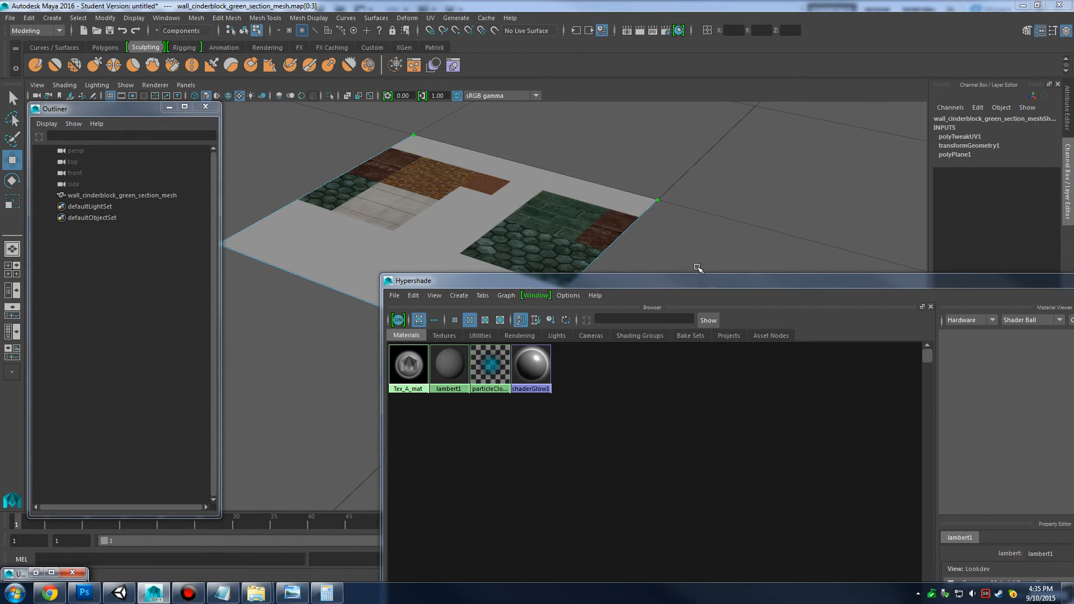
left_click_drag(699, 289, 422, 349)
left_click(862, 339)
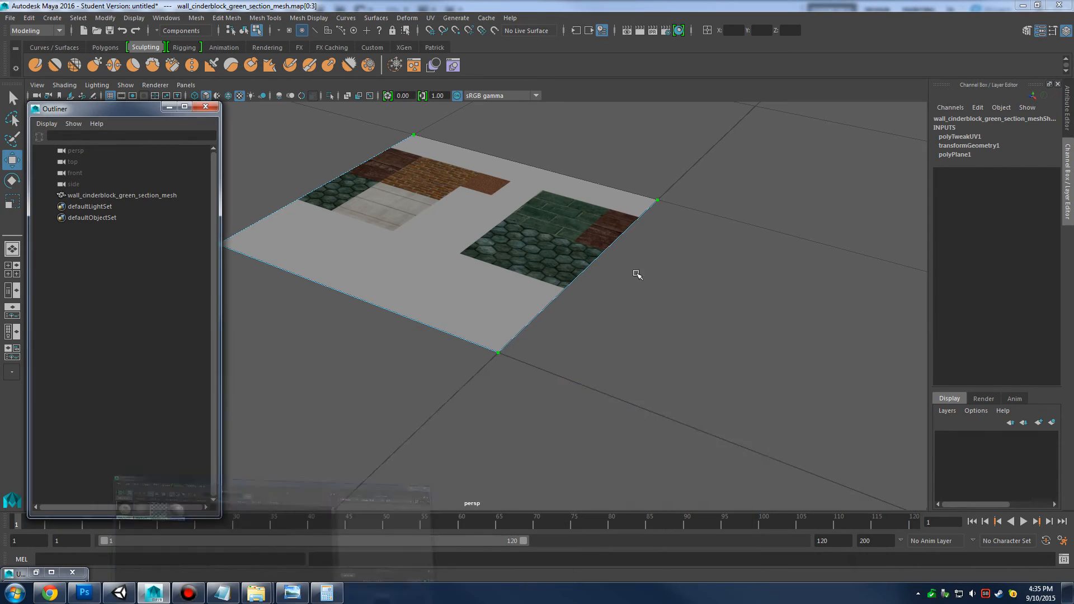
left_click_drag(635, 271, 534, 306)
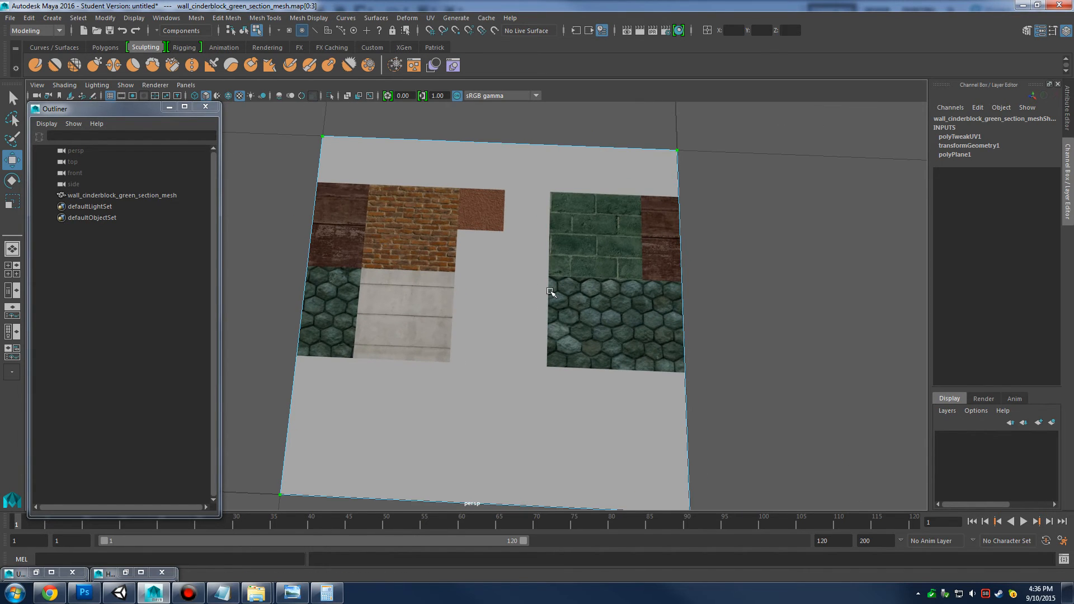
Restore the UV Editor and move the plane's UVs to the right of the 0 to 1 tile, clear of the texture
left_click(35, 573)
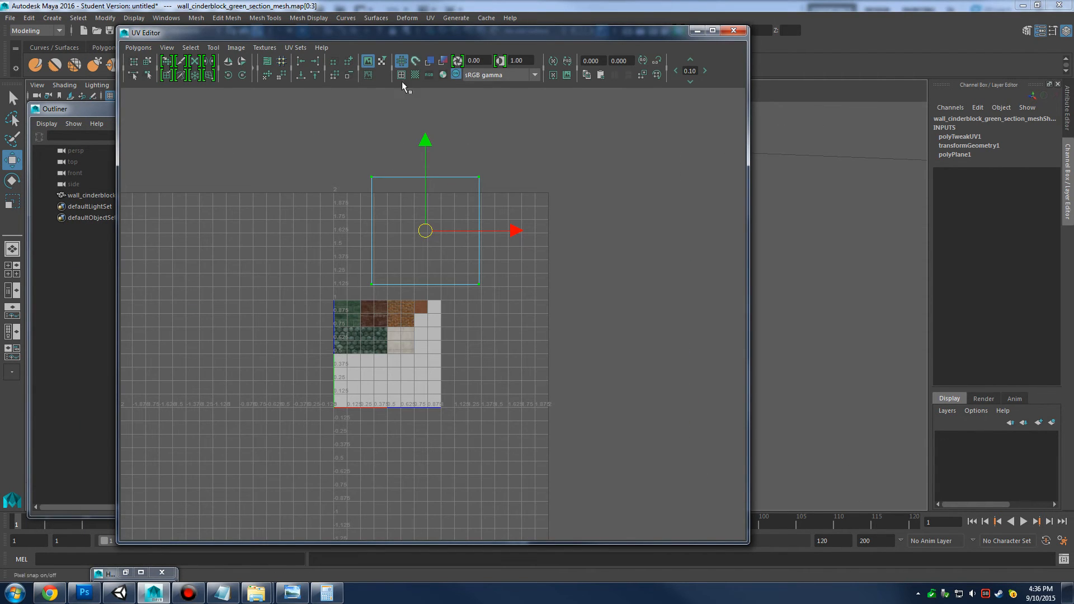
scroll(376, 347, "up", 5)
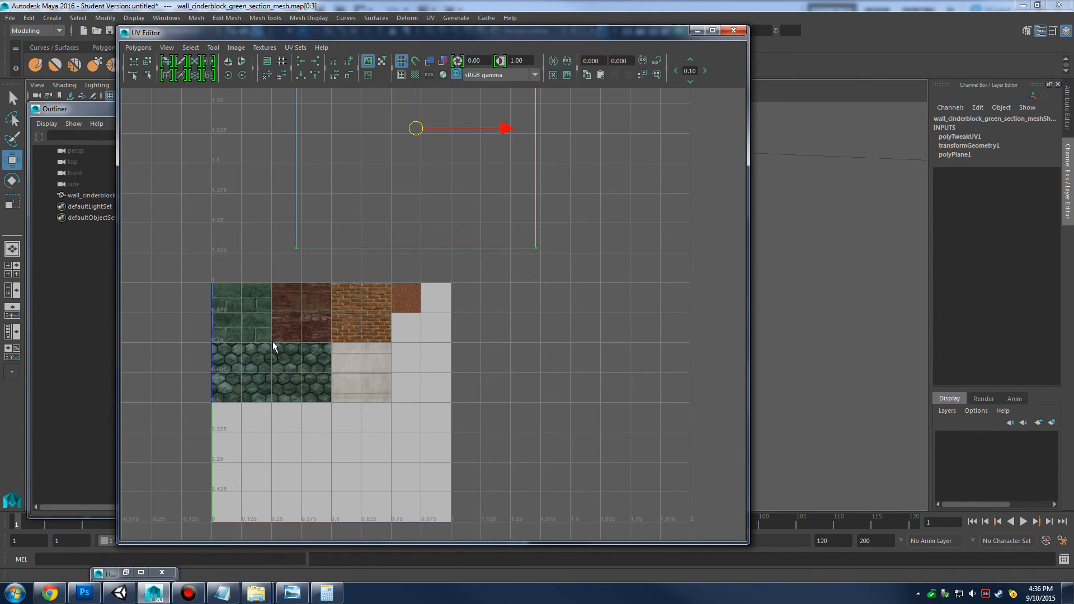
scroll(273, 341, "down", 3)
scroll(286, 343, "up", 2)
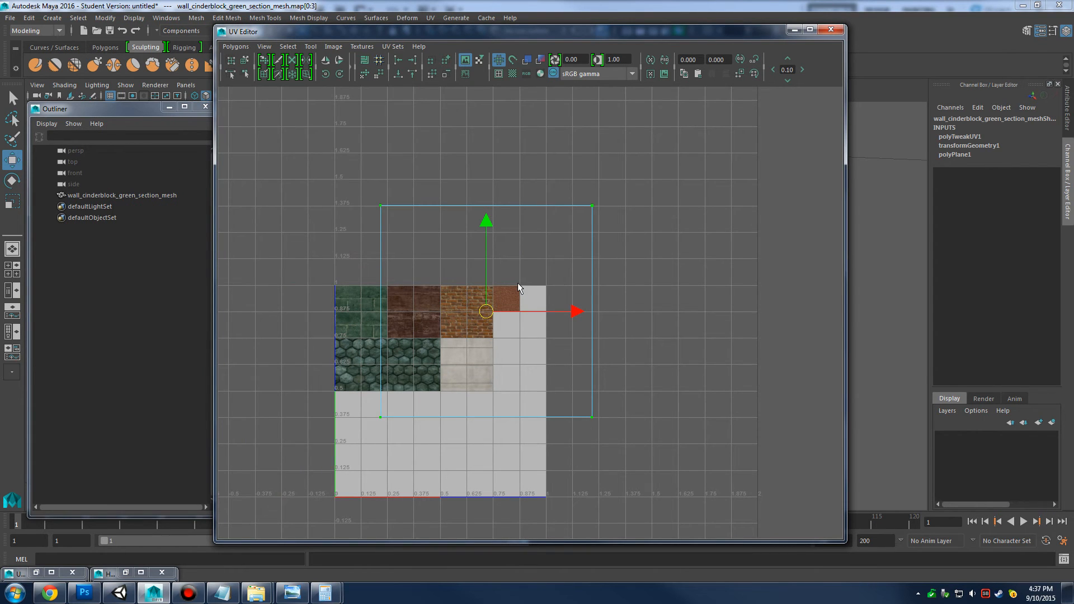
scroll(549, 301, "down", 3)
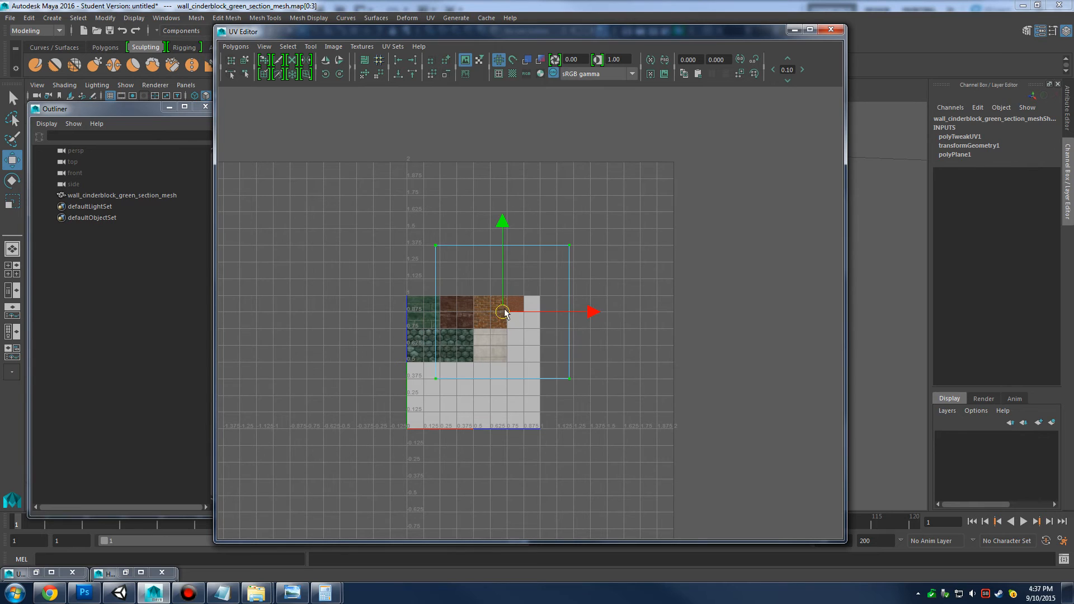
left_click_drag(502, 312, 704, 313)
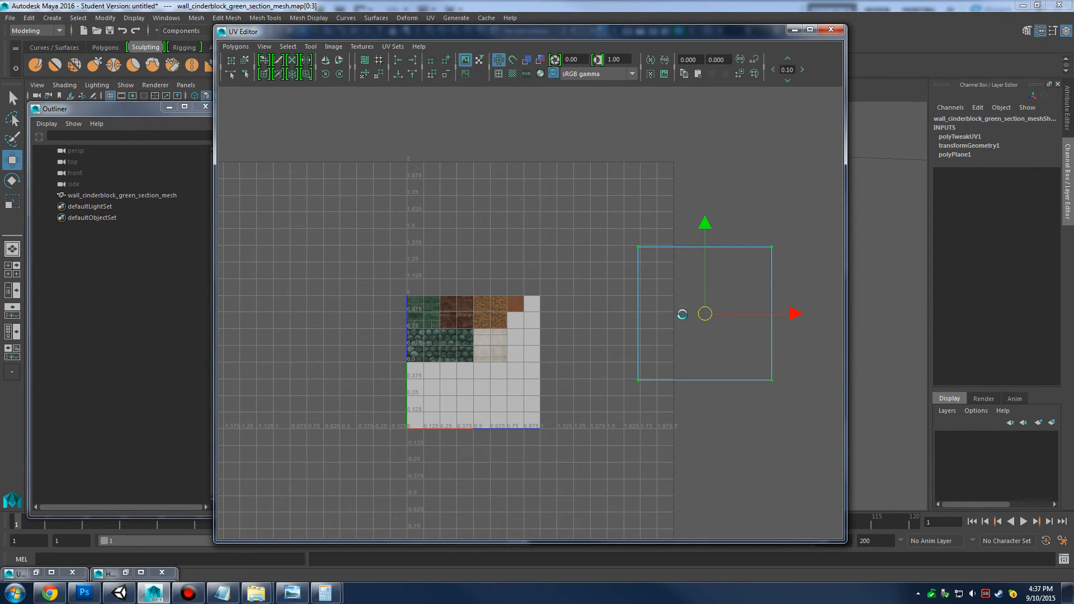
left_click_drag(705, 314, 641, 352)
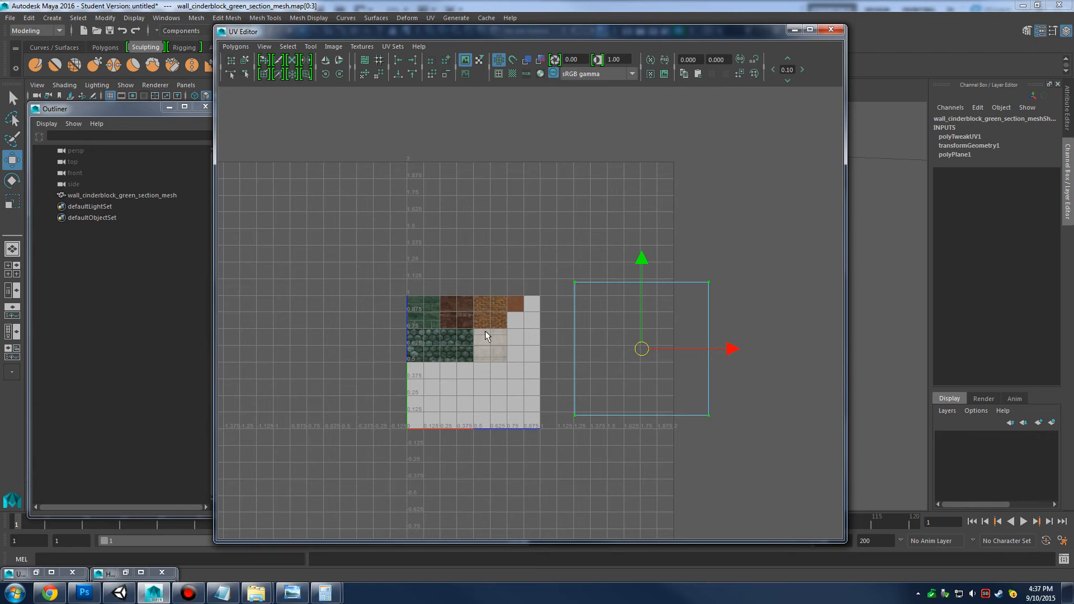
scroll(474, 333, "up", 3)
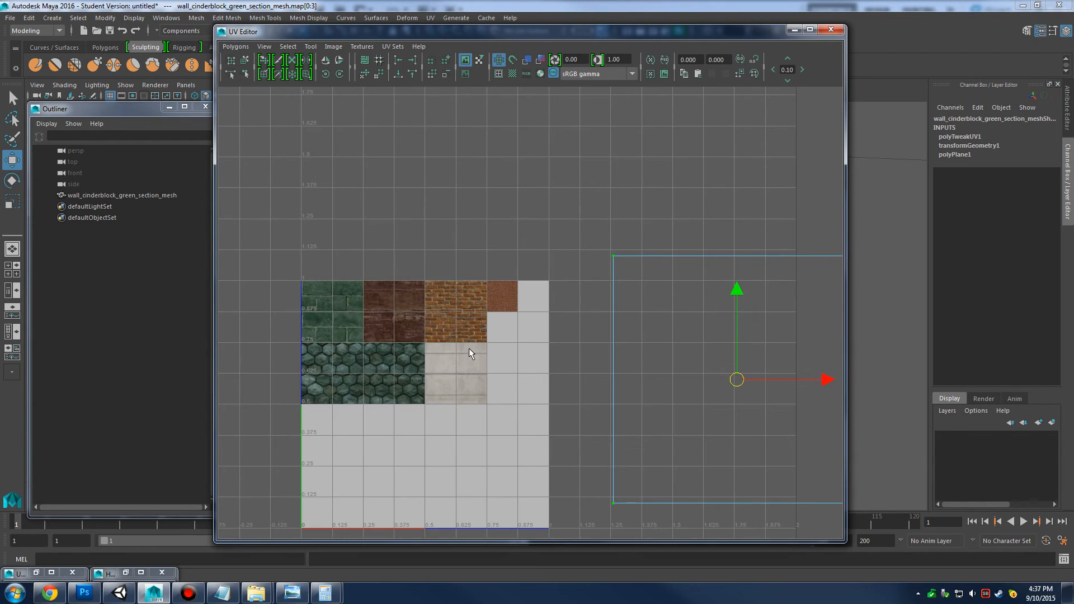
Open the UV Editor's grid options and set the grid's length and width to 1 unit
left_click(310, 47)
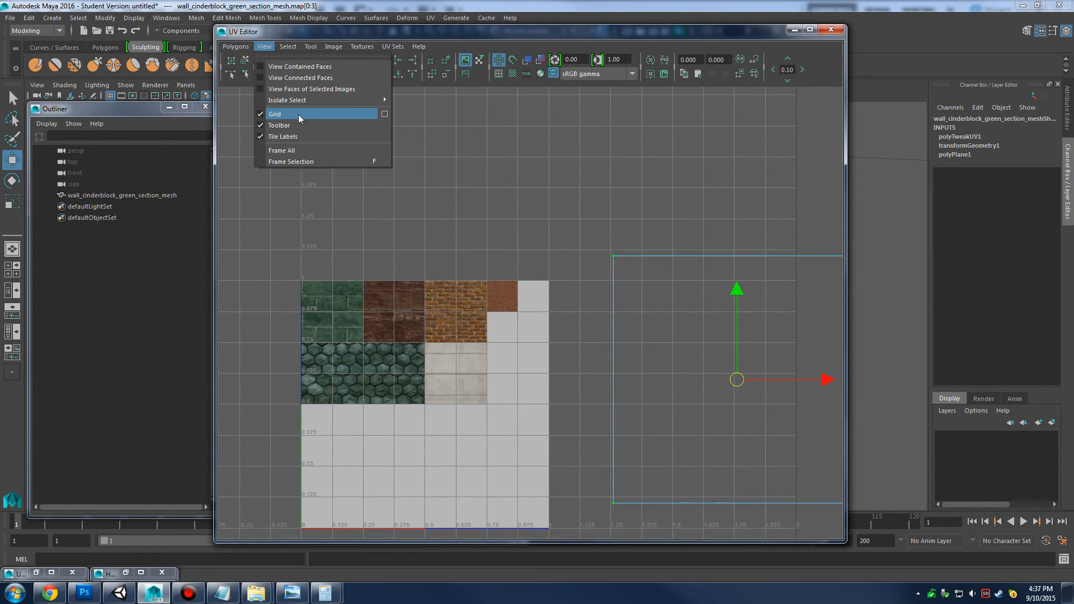
left_click(385, 114)
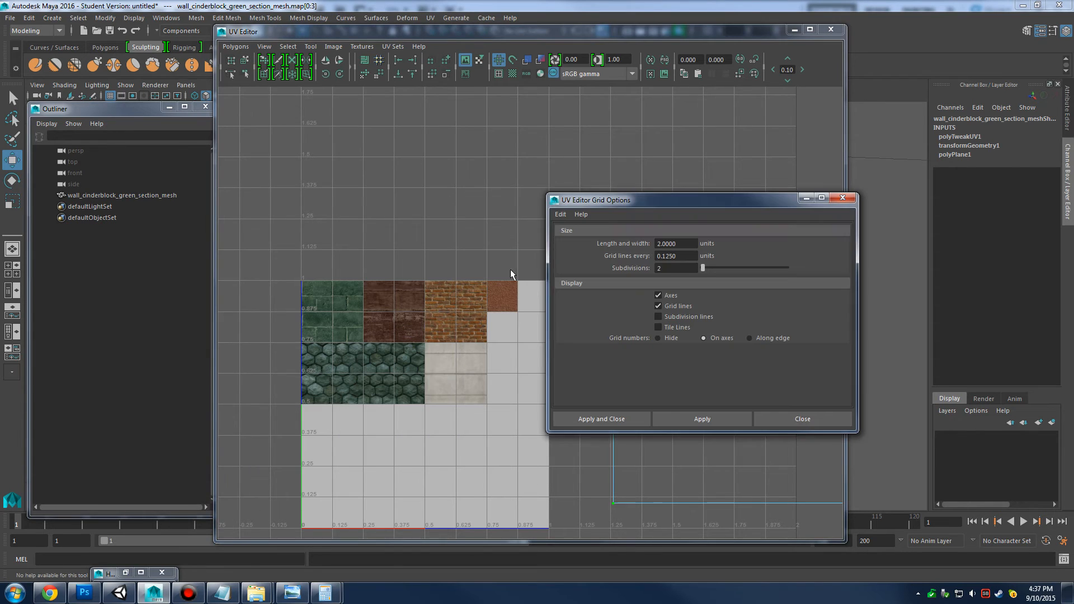
left_click_drag(672, 240, 616, 247)
type("1")
left_click(702, 418)
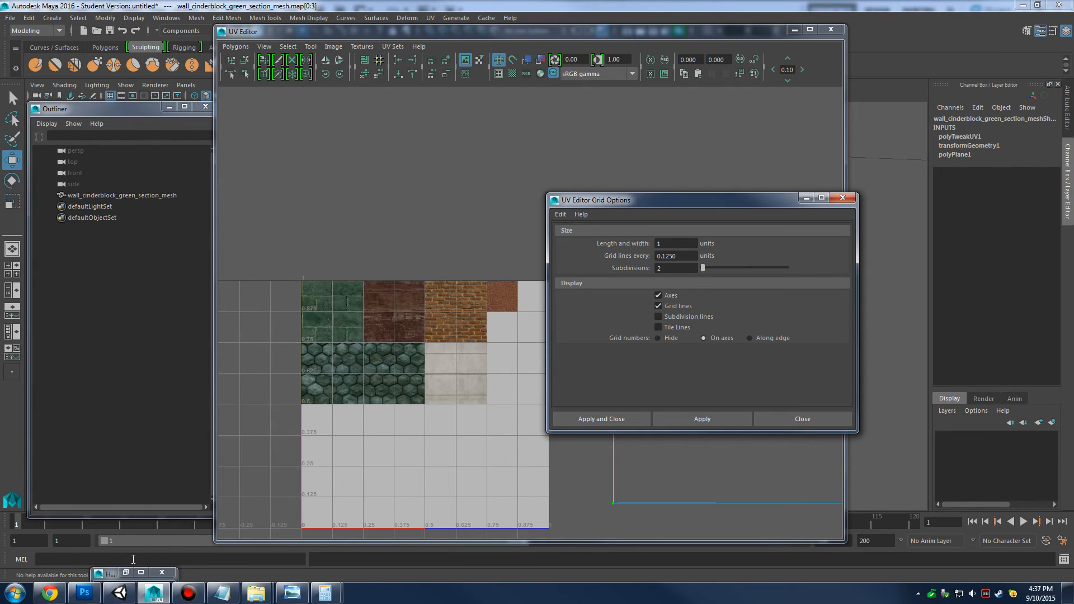
Open the Windows Calculator and divide 1 by 16 to work out the grid spacing
left_click(16, 593)
left_click(35, 372)
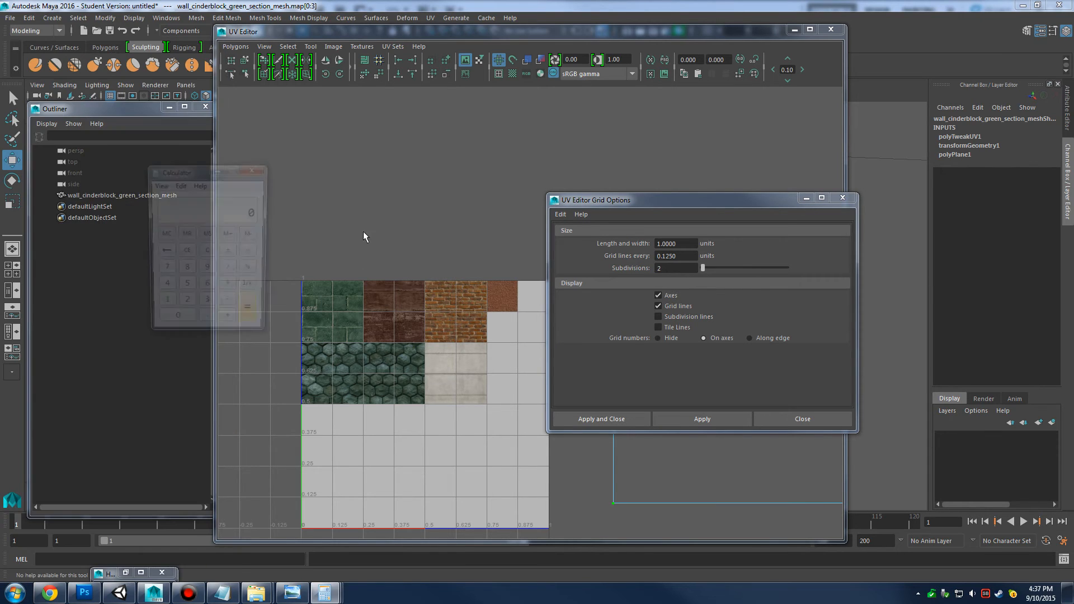
left_click_drag(197, 170, 180, 175)
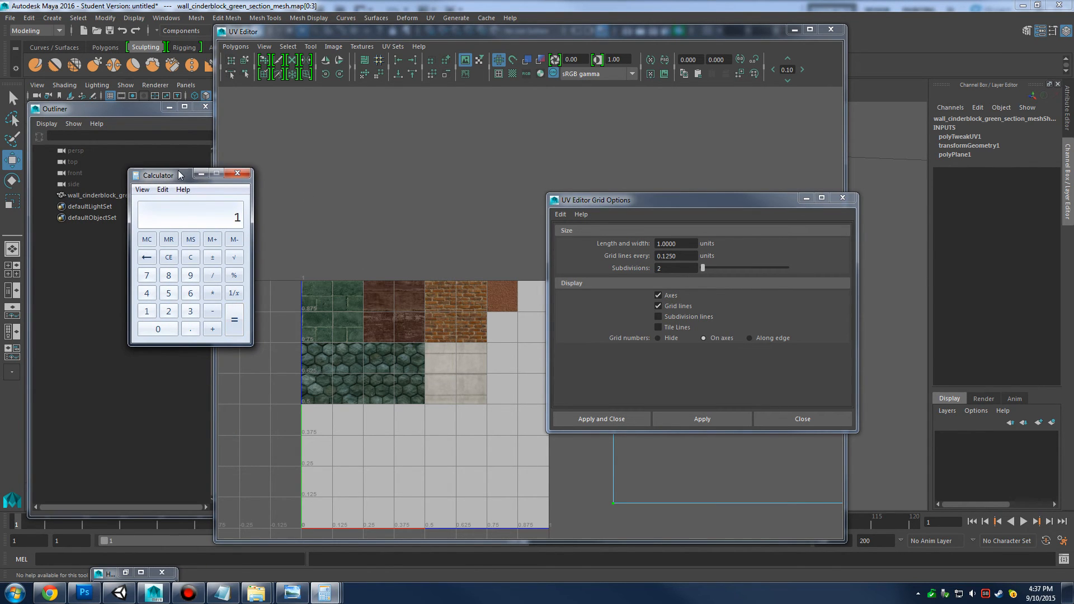
type("16")
key("Return")
Set the UV Editor grid lines to every 0.0625 units, apply it and minimize the grid options
double_click(667, 256)
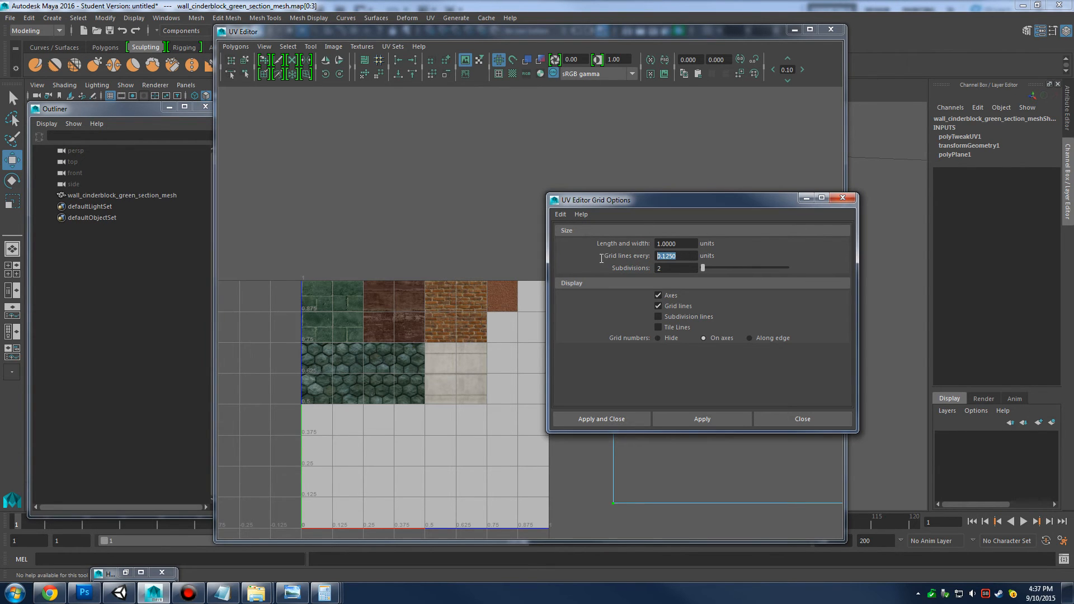
mouse_move(322, 592)
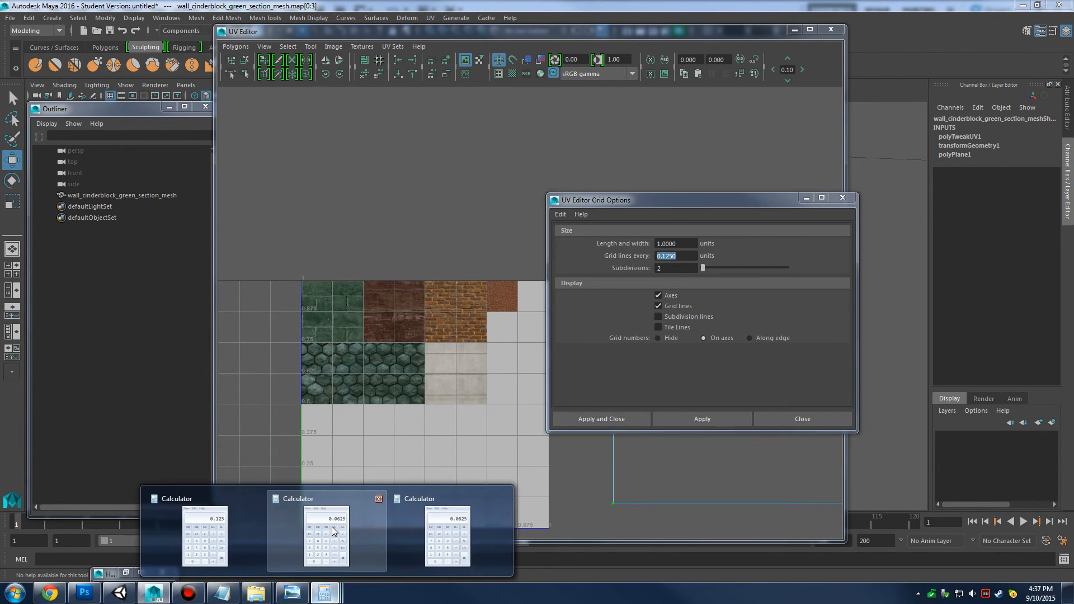
left_click(312, 537)
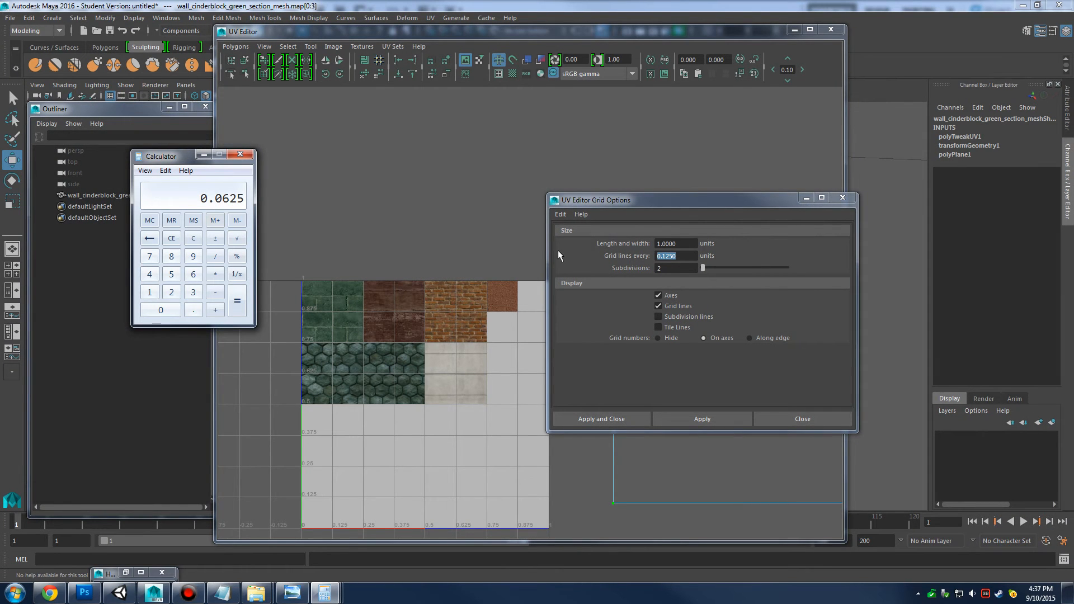
left_click(572, 246)
type(".0625")
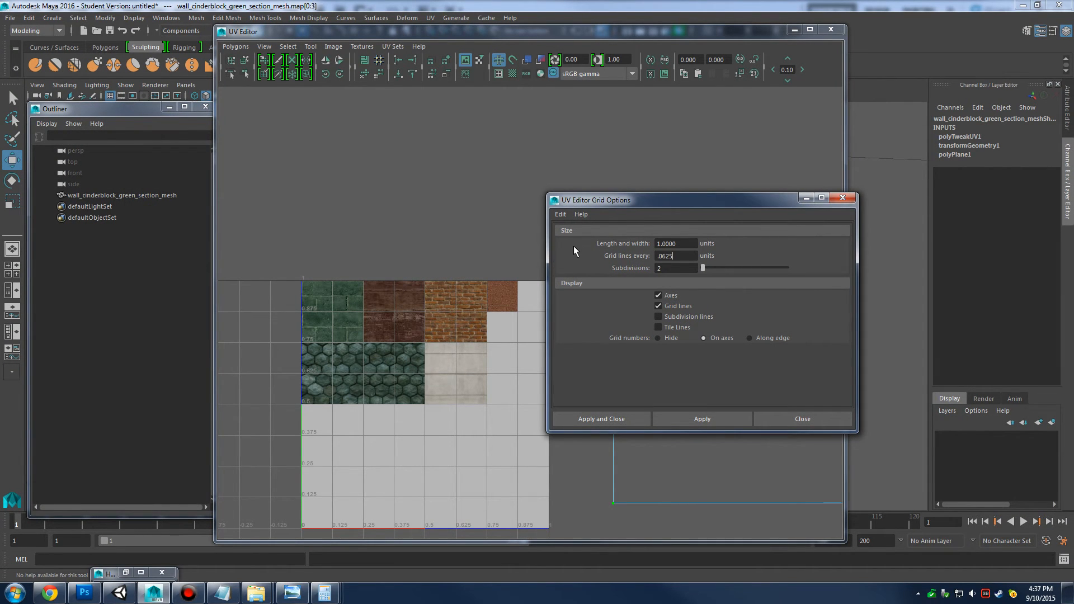
key("Return")
left_click(700, 418)
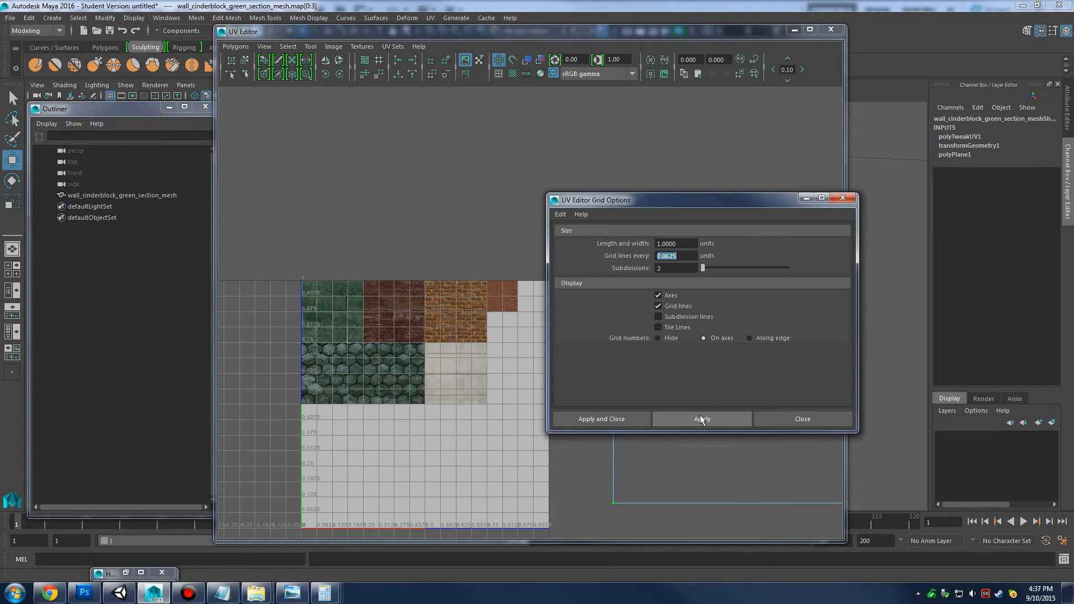
left_click(806, 198)
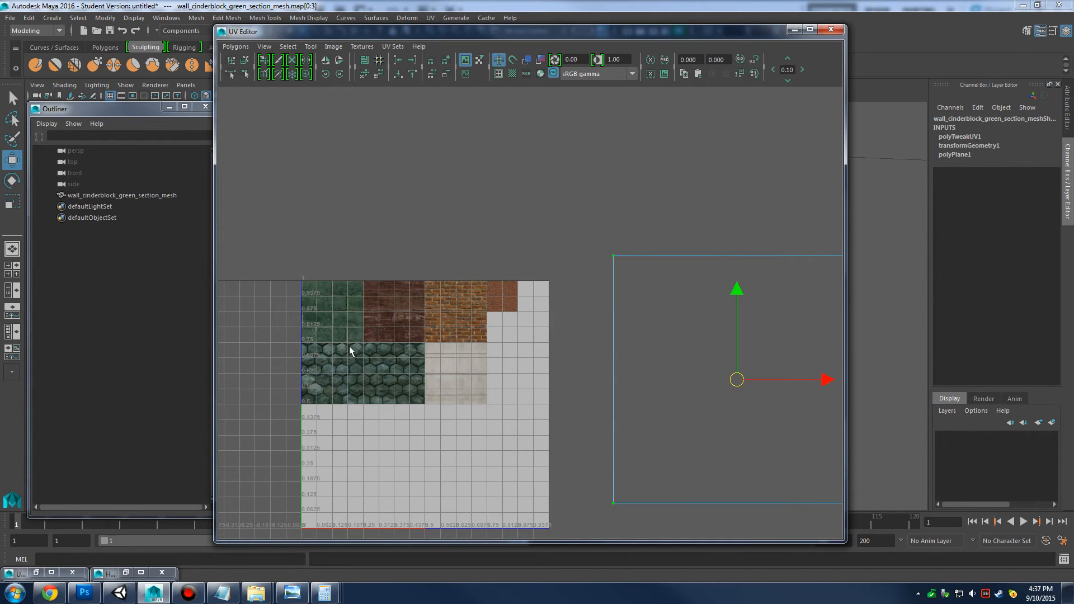
Compare the UV Editor grid with the grid on the Photoshop texture sheet, then return to Maya
scroll(349, 344, "up", 3)
left_click_drag(484, 354, 623, 241)
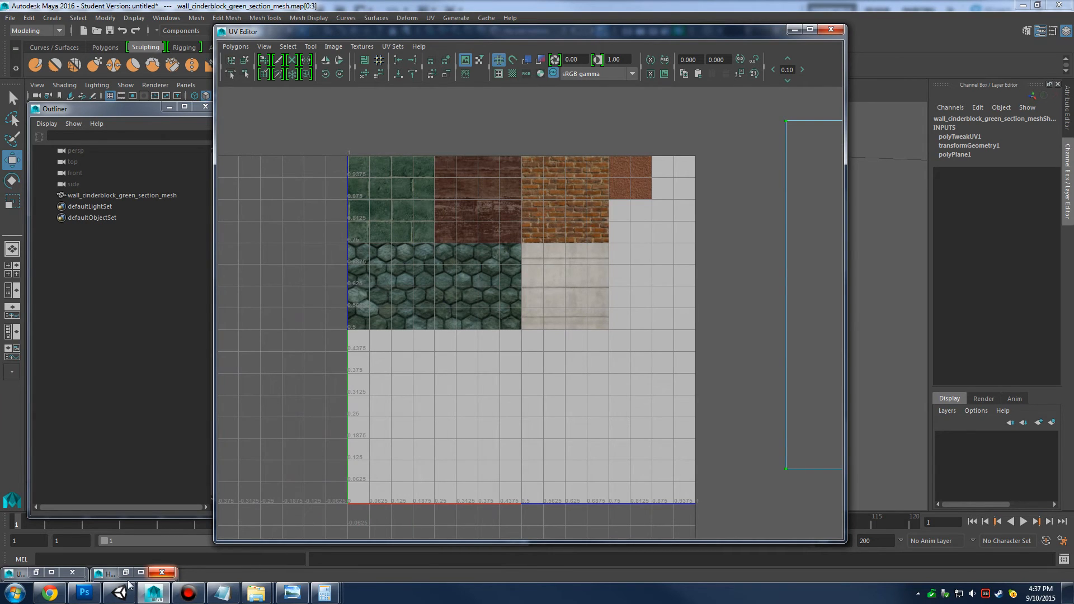
left_click(84, 592)
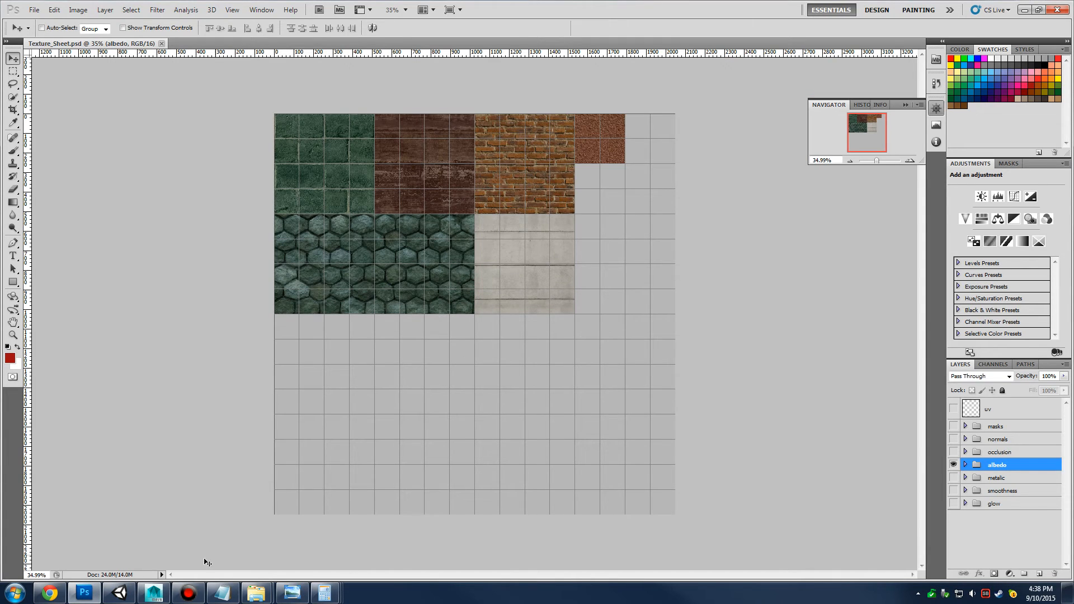
left_click(154, 592)
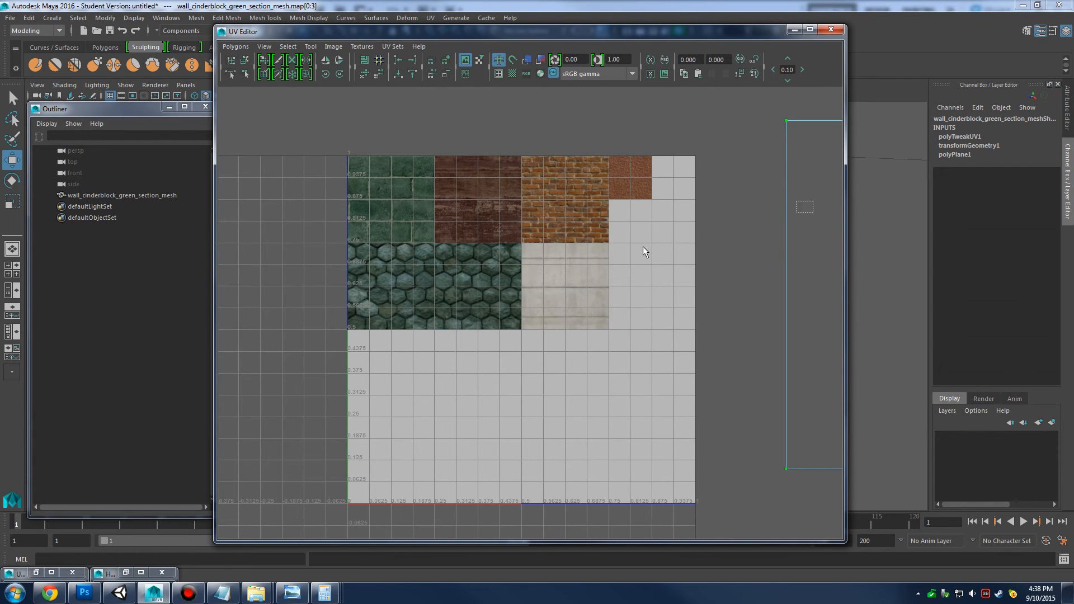
Select all the plane's UVs and move the shell over the upper-left part of the texture sheet
left_click(704, 232)
scroll(699, 252, "down", 3)
left_click_drag(546, 188, 822, 429)
left_click_drag(686, 302, 510, 276)
key("r")
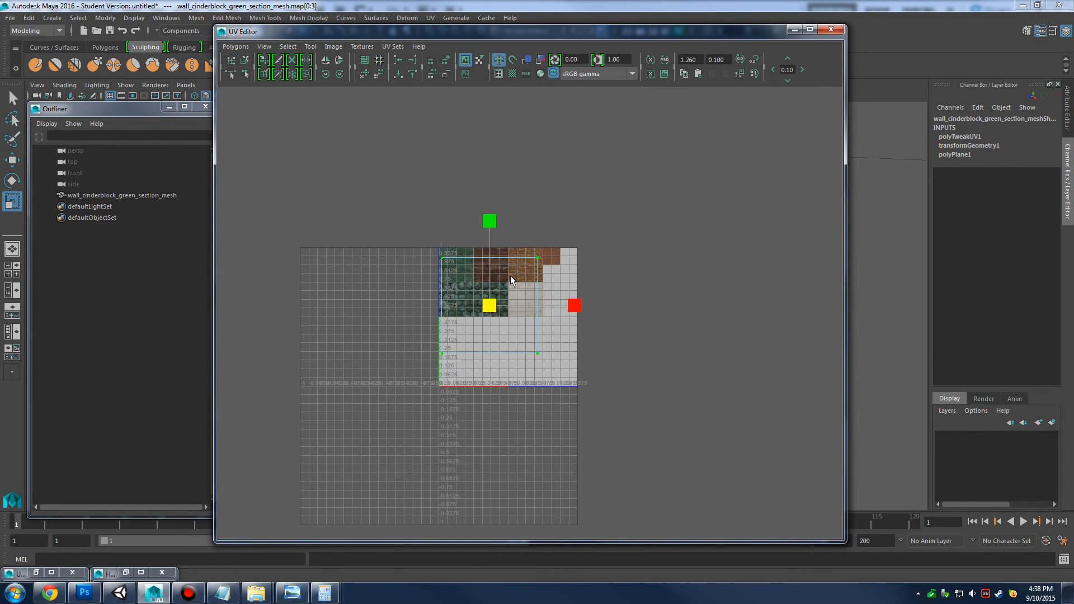
right_click(511, 276)
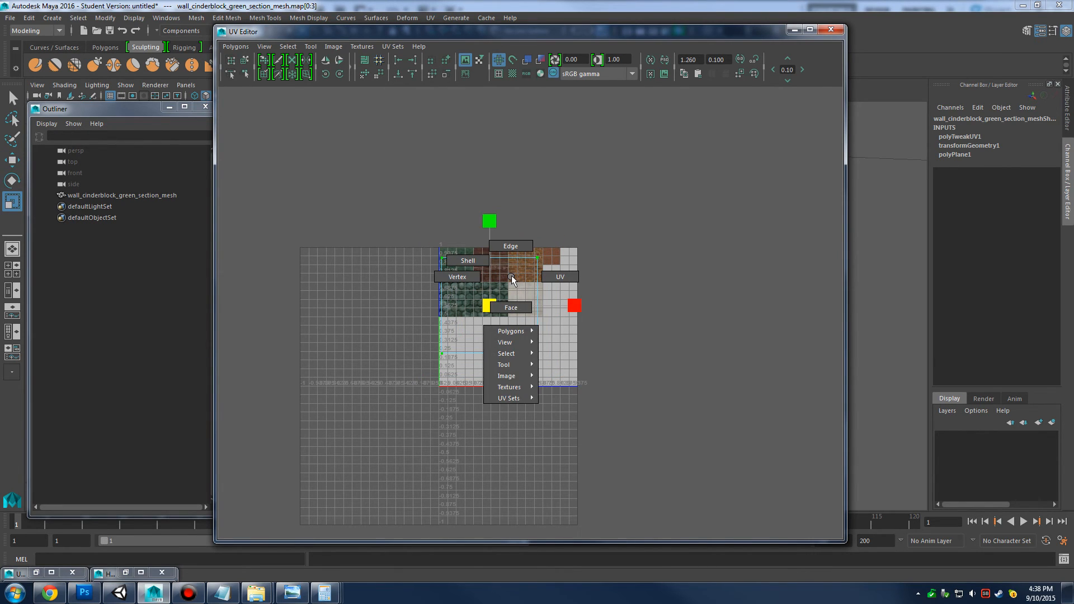
left_click(559, 276)
left_click_drag(381, 228, 639, 410)
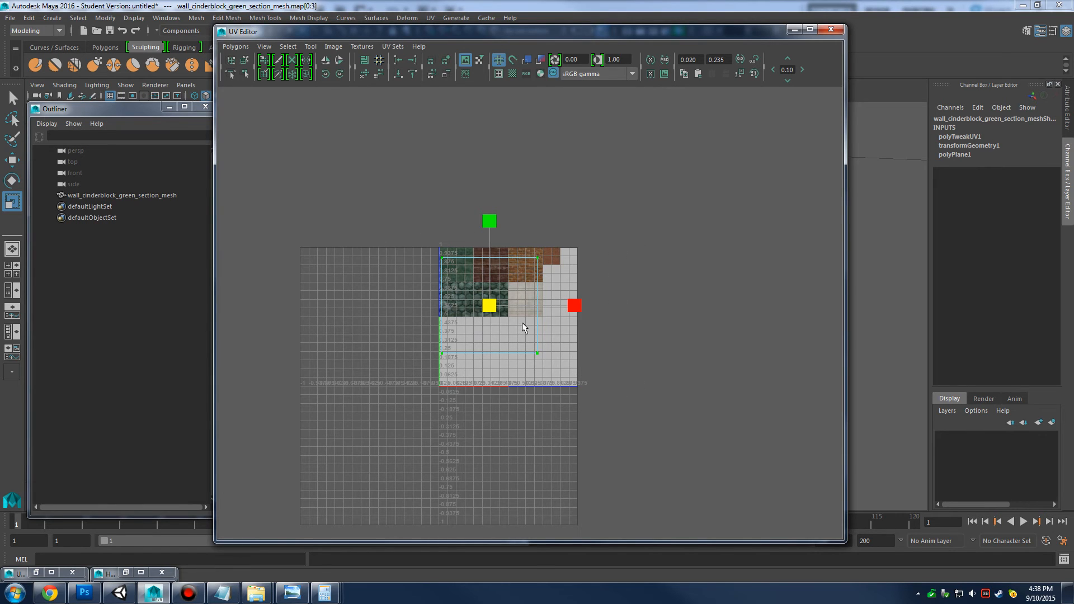
key("w")
left_click_drag(490, 307, 477, 286)
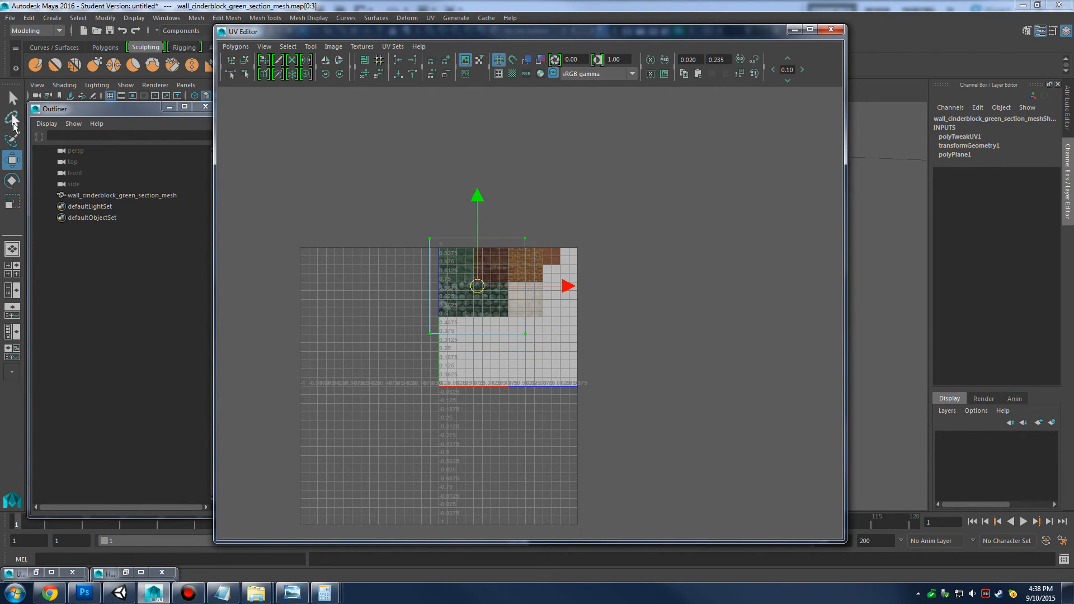
Scale the UV shell down uniformly to about the size of the green cinder block tile
scroll(532, 299, "up", 3)
scroll(515, 306, "up", 2)
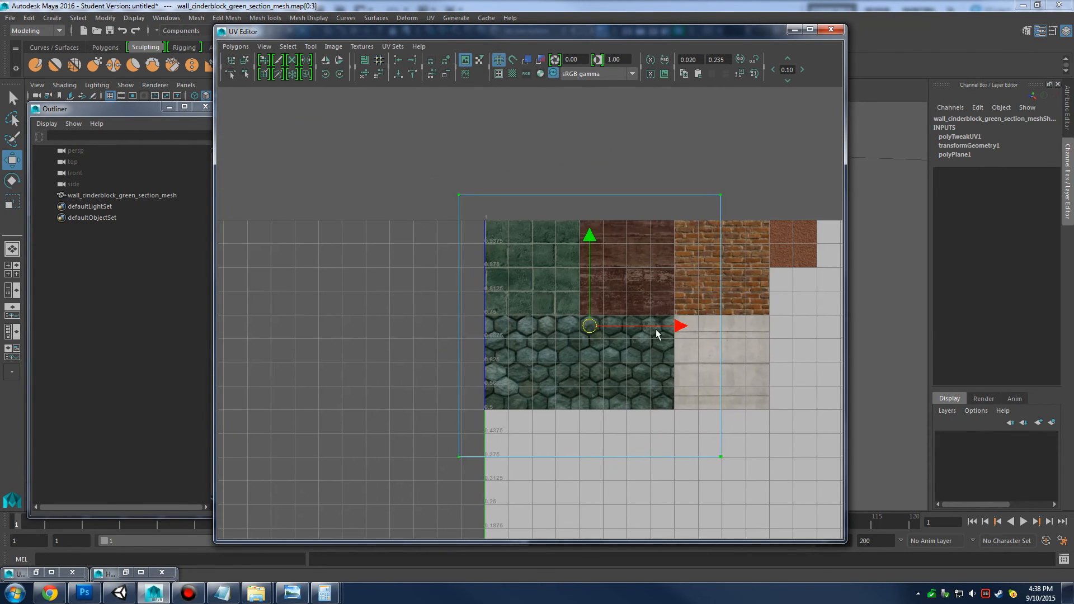
key("r")
left_click_drag(590, 326, 528, 339)
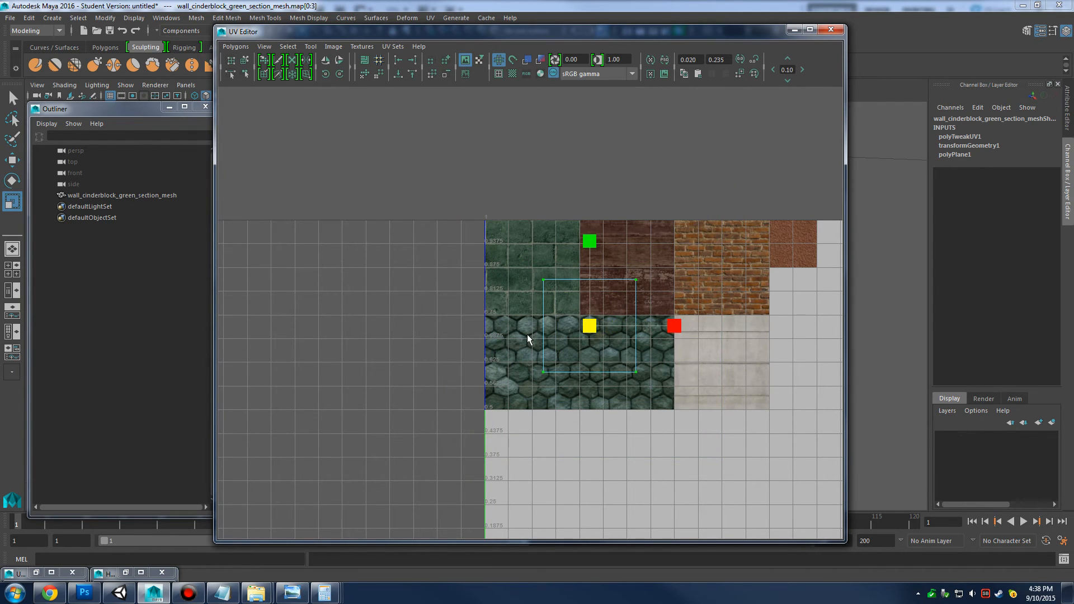
Move the scaled UV shell onto the green cinder block tile of the texture sheet
key("e")
key("w")
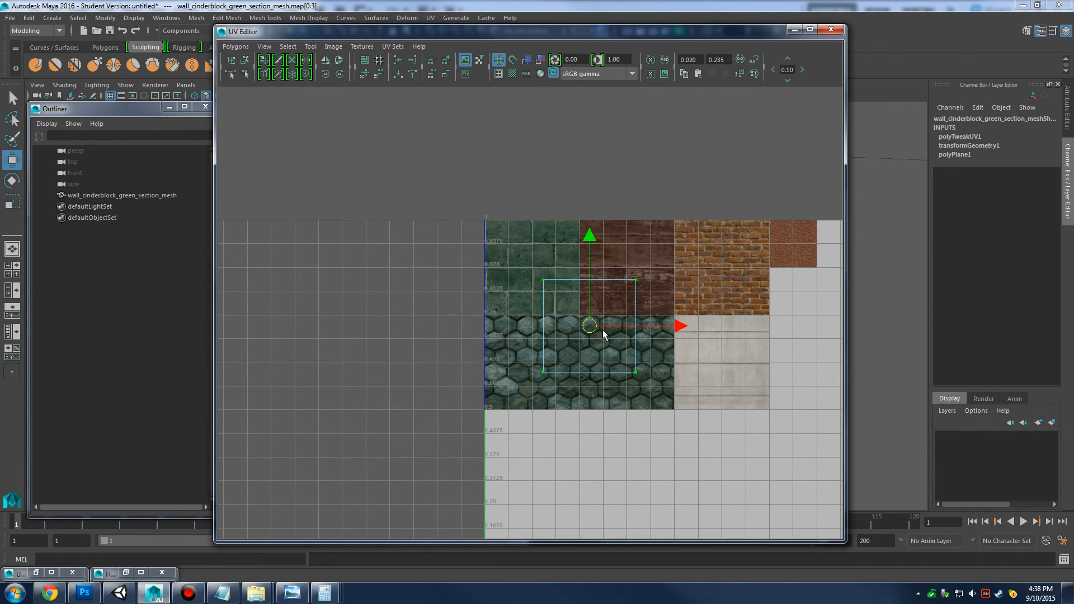
key("t")
key("w")
left_click_drag(596, 332, 545, 288)
scroll(534, 272, "up", 5)
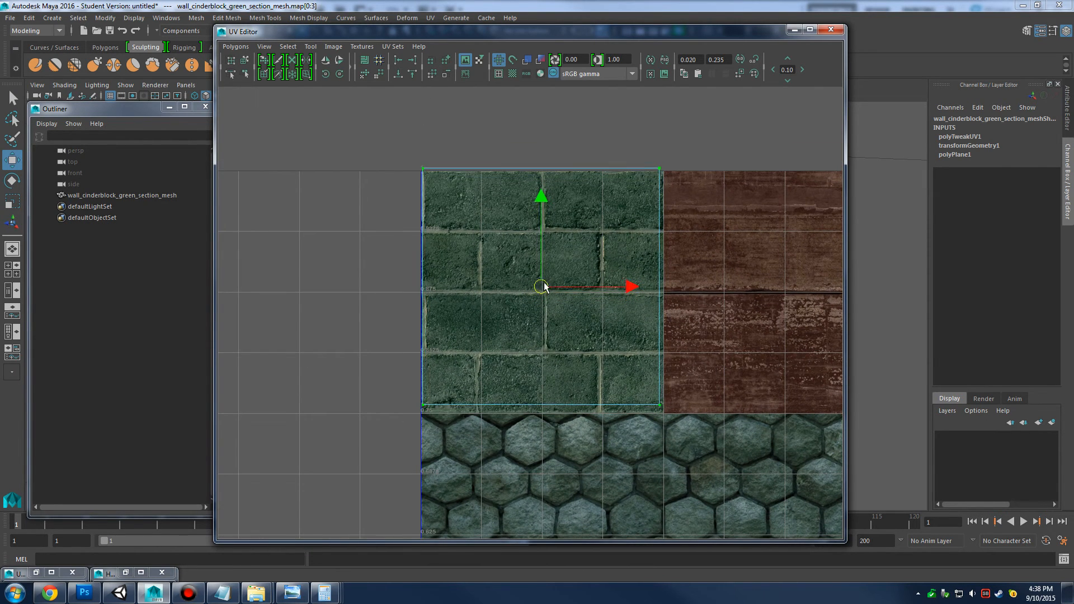
Align the shell's left and right UV pairs with the grid lines on the sides of the cinder block tile
right_click(511, 229)
left_click(560, 230)
left_click_drag(407, 162, 464, 482)
mouse_move(497, 290)
left_mouse_down()
mouse_move(434, 291)
mouse_move(535, 290)
mouse_move(330, 286)
mouse_move(511, 291)
left_mouse_up()
left_click_drag(599, 124, 788, 538)
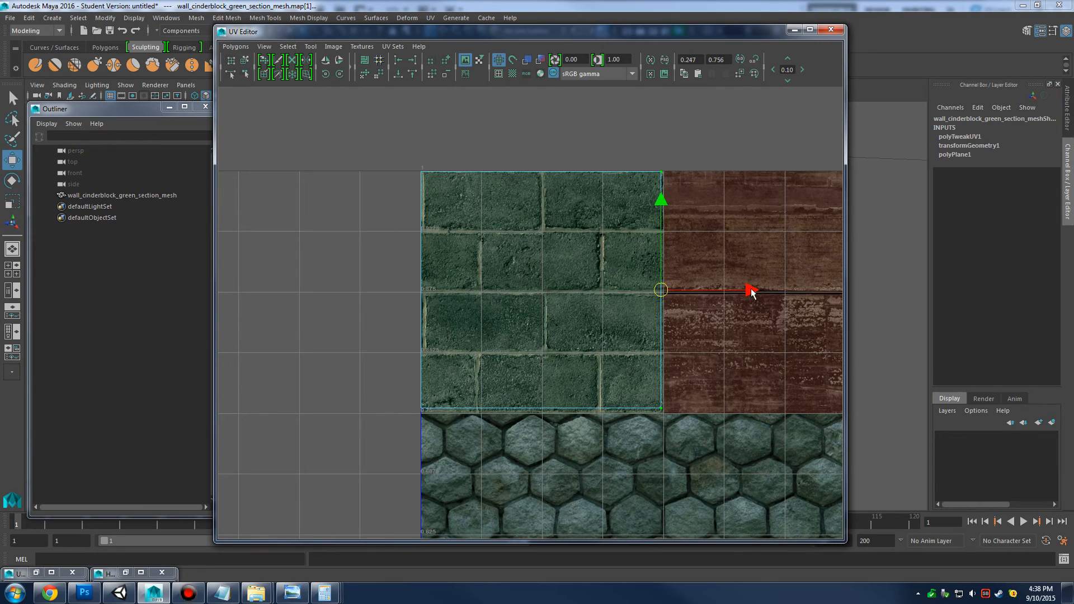
left_click_drag(751, 292, 765, 295)
Align the shell's top and bottom UV pairs with the grid lines bounding the cinder block tile
left_click_drag(384, 187, 557, 133)
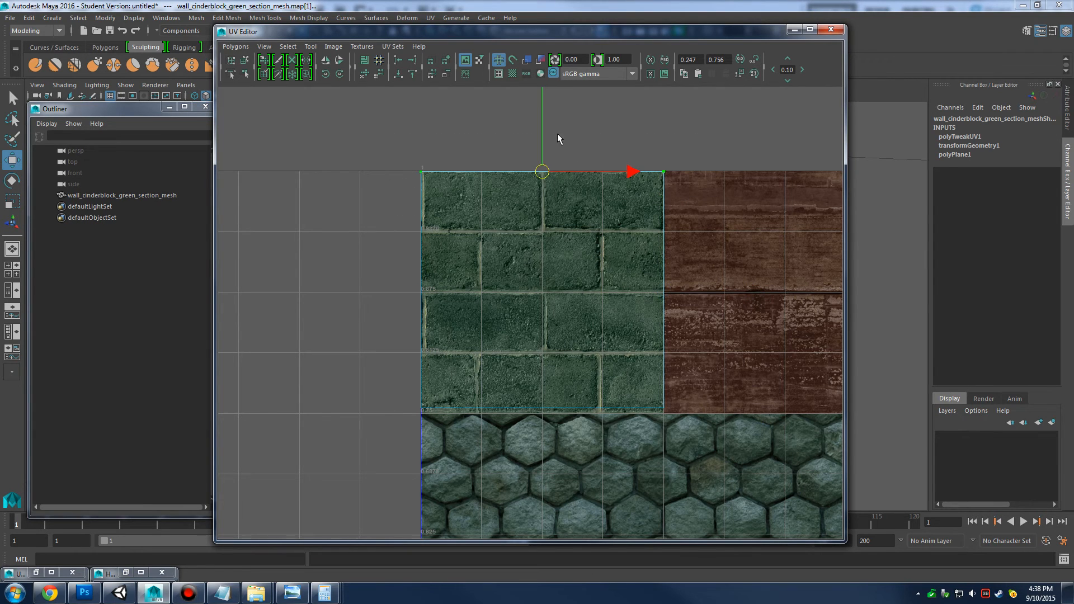
mouse_move(543, 96)
left_mouse_down()
mouse_move(545, 129)
mouse_move(542, 99)
left_mouse_up()
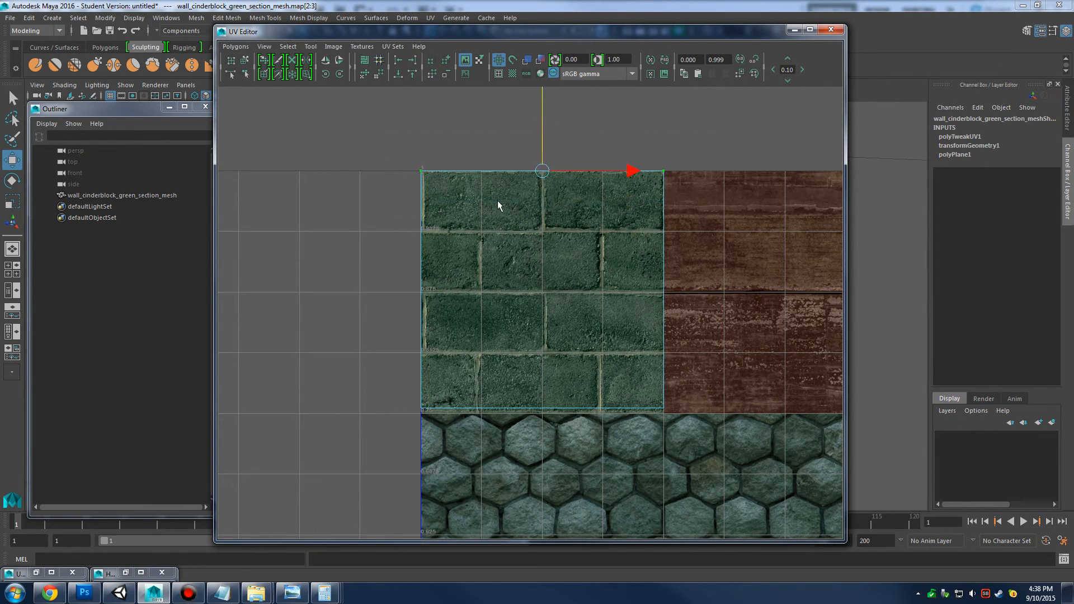
left_click_drag(379, 505, 710, 386)
mouse_move(544, 322)
left_mouse_down()
mouse_move(551, 352)
mouse_move(552, 329)
left_mouse_up()
left_click(703, 367)
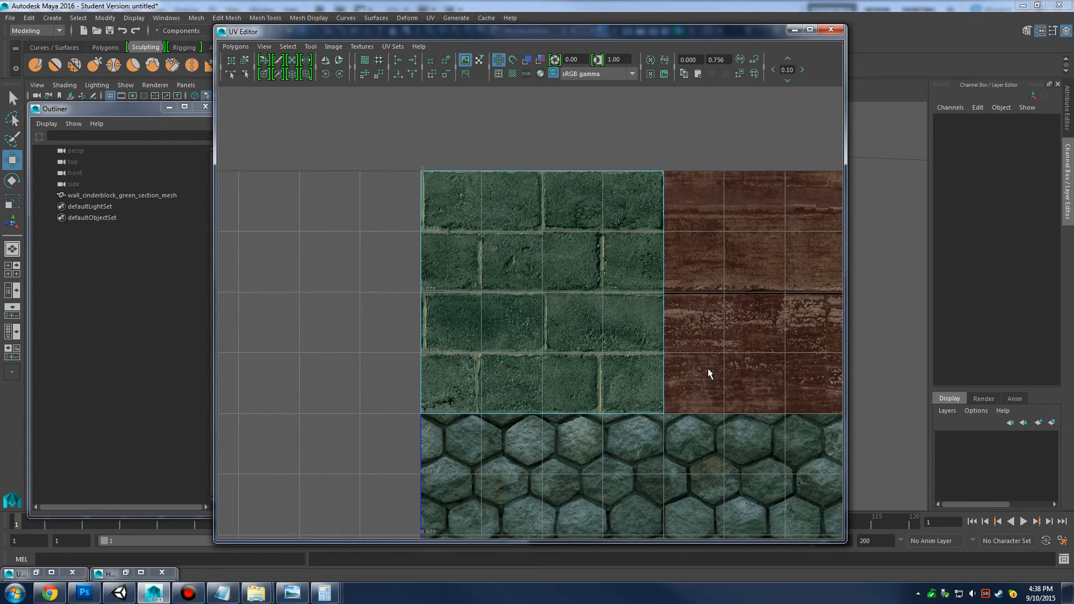
scroll(705, 368, "up", 3)
scroll(682, 358, "down", 3)
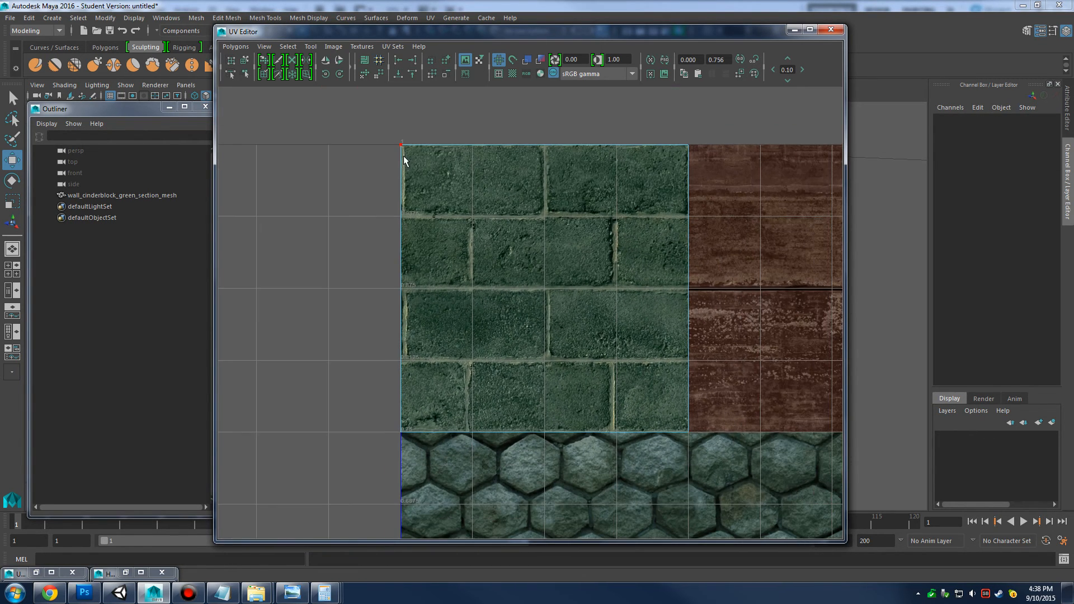
Minimize the UV Editor and return the wall section plane to object mode
left_click(794, 29)
right_click(599, 279)
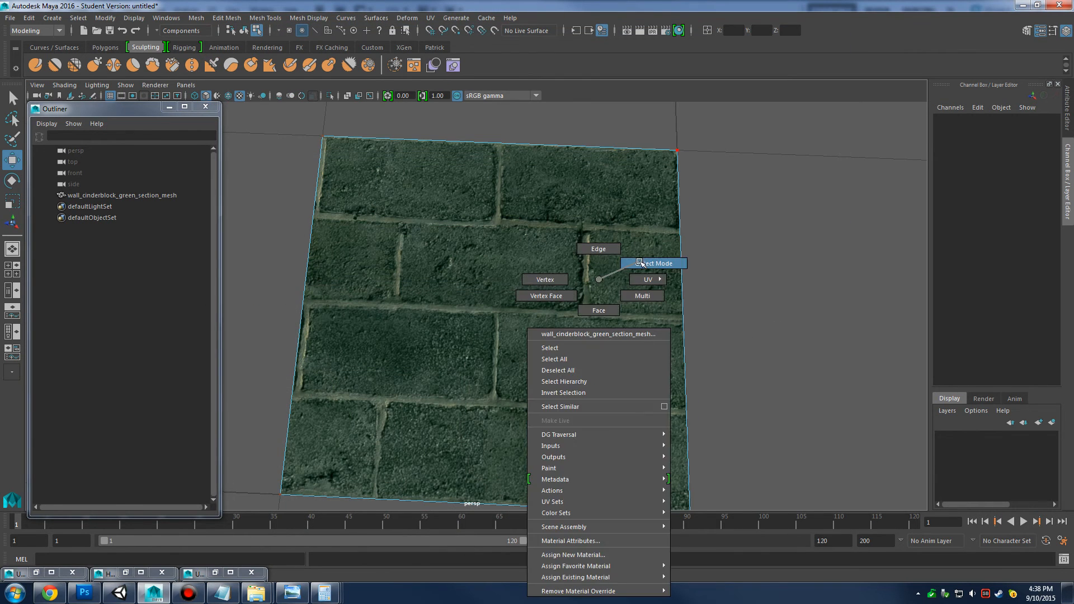
left_click(652, 263)
scroll(626, 283, "down", 3)
left_click_drag(625, 283, 501, 267)
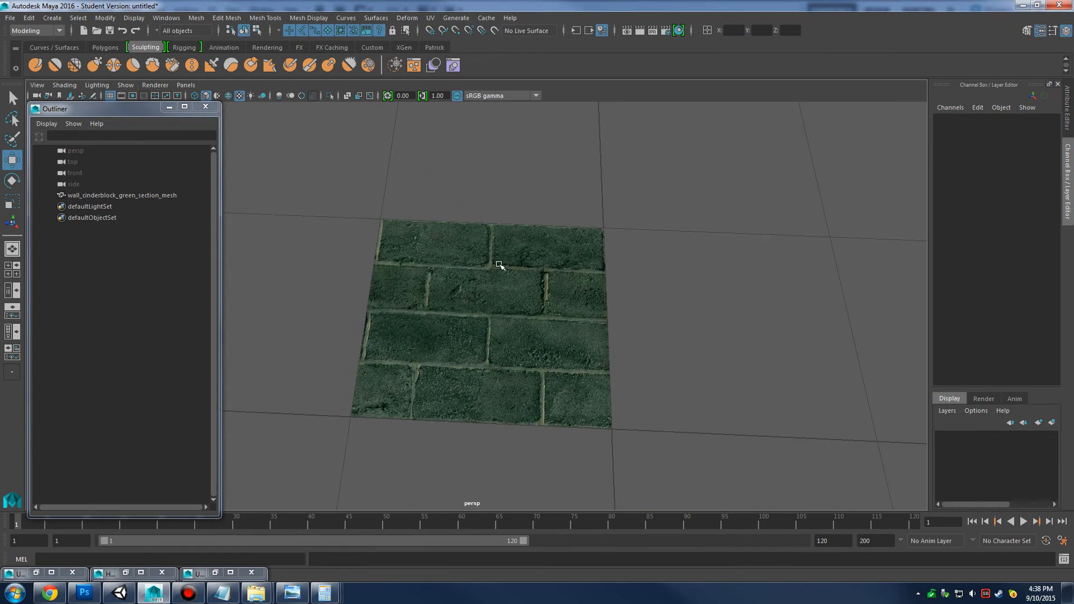
Duplicate the wall section and snap the copy edge to edge beside the original at Translate X -1
left_click(501, 268)
left_click_drag(496, 328, 508, 336)
key("ctrl+d")
left_click_drag(647, 409, 398, 428)
left_click(652, 313)
left_click_drag(652, 313, 723, 282)
left_click(454, 302)
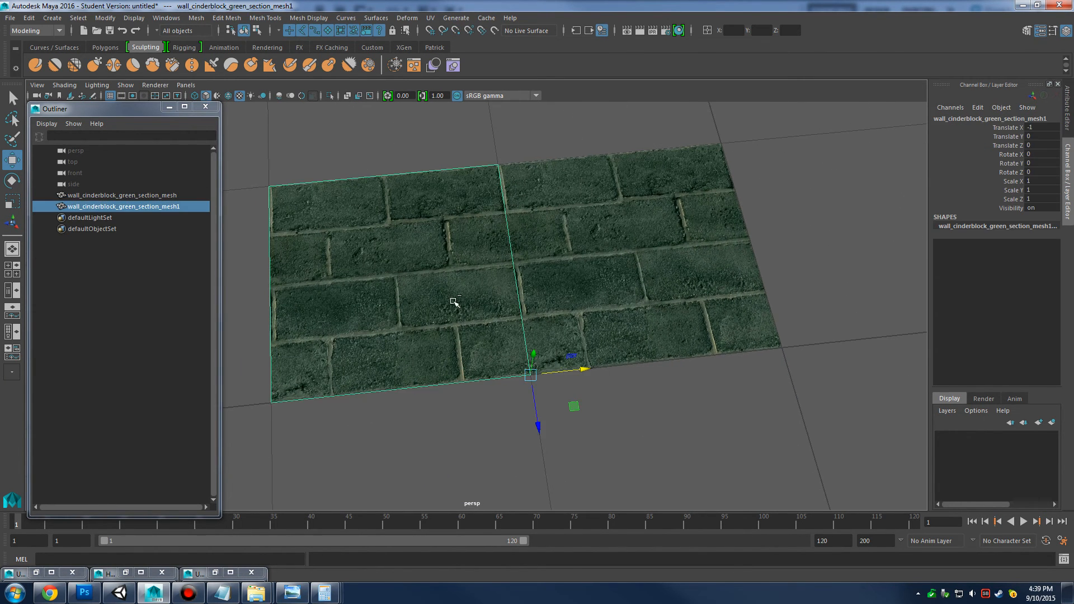
Duplicate the wall section again and place the copy at the row's free end at Translate X -2
key("ctrl+s")
left_click(574, 308)
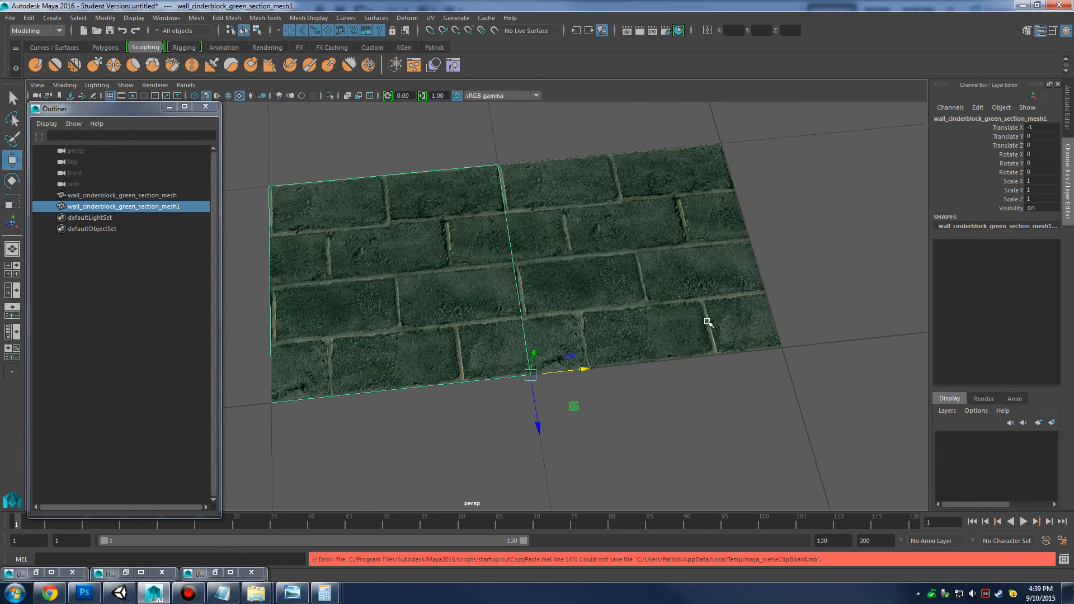
left_click_drag(708, 323, 480, 363)
key("ctrl+d")
left_click(631, 461)
Duplicate all three wall sections and snap the copies as a second row at Translate Z -1
left_click(355, 297)
left_click(497, 280, "shift")
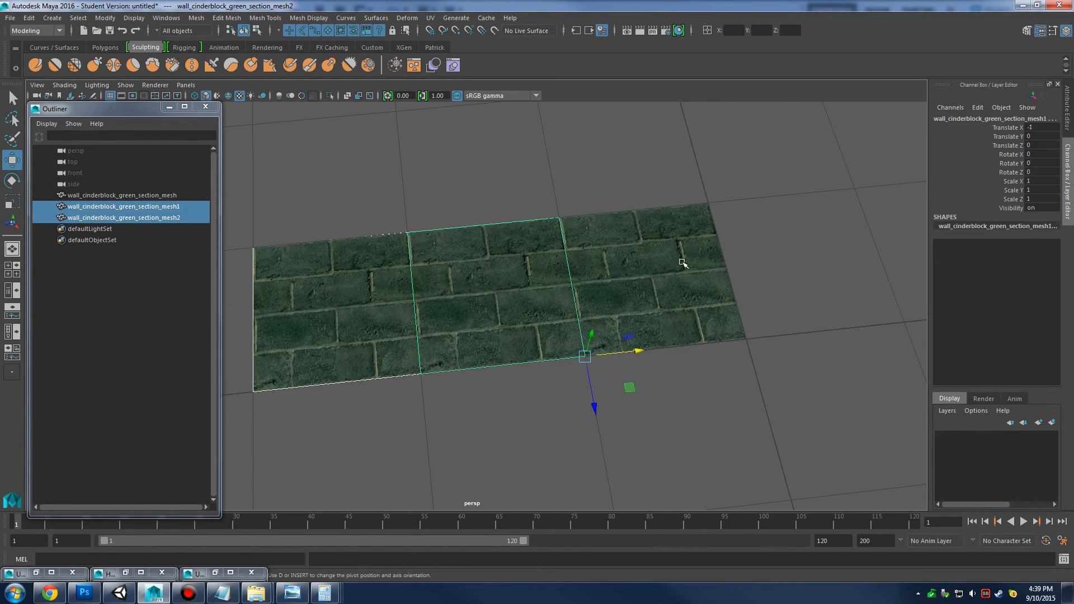
left_click(672, 269, "shift")
key("ctrl+d")
left_click_drag(759, 387, 703, 205)
left_click(799, 302)
left_click_drag(803, 309, 600, 287)
scroll(632, 324, "up", 10)
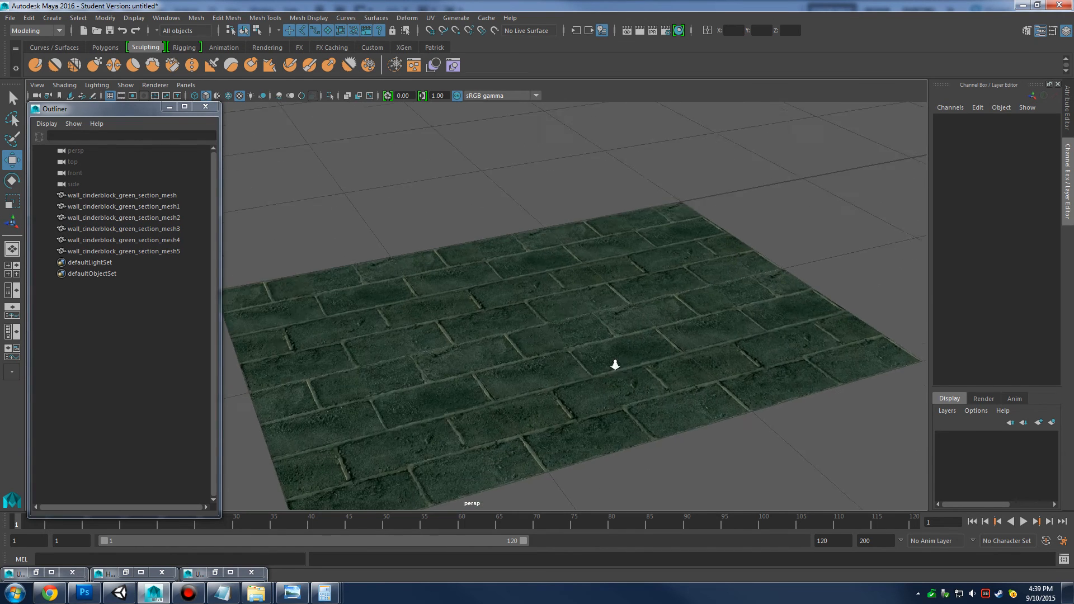
Examine a duplicated section's UVs on the texture sheet, close the UV Editor and inspect the tiled wall for seams
left_click(215, 573)
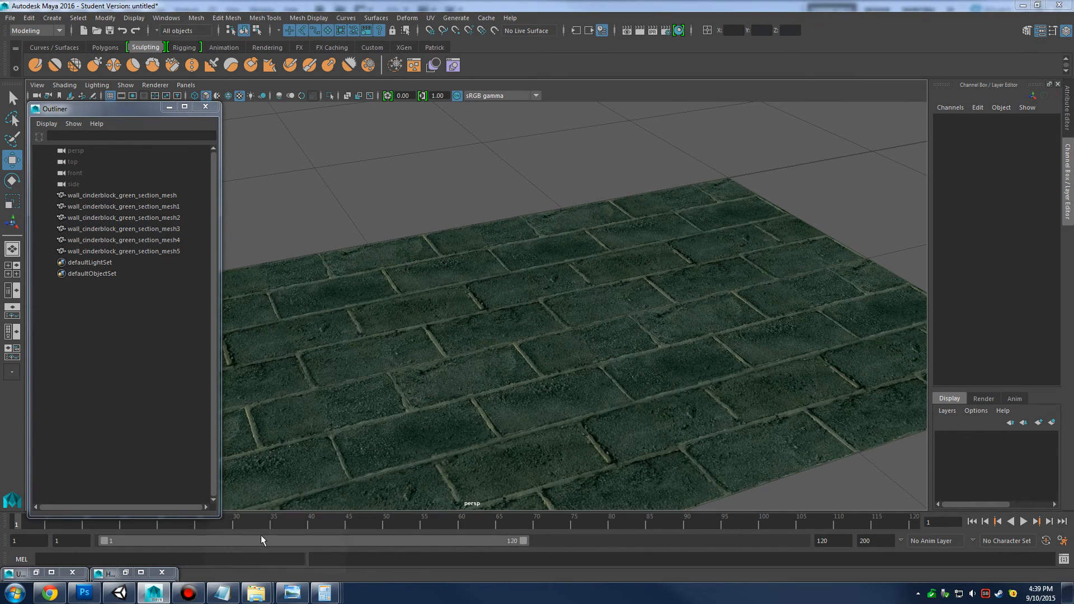
scroll(454, 291, "down", 3)
scroll(453, 290, "down", 2)
left_click(878, 324)
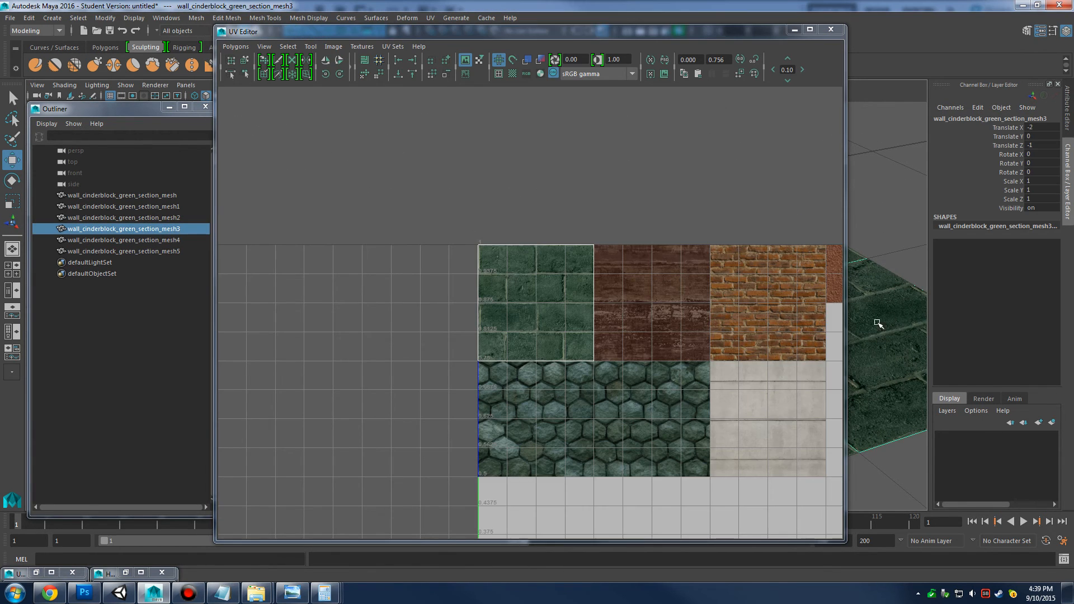
scroll(597, 331, "down", 1)
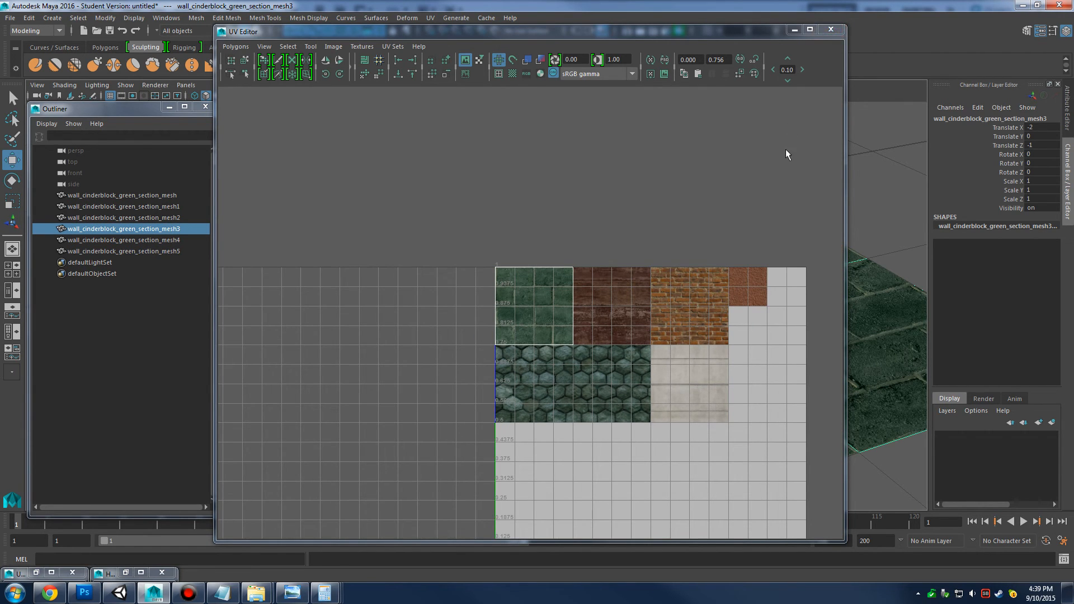
left_click(831, 30)
left_click(649, 207)
left_click_drag(639, 183, 540, 244)
left_click(709, 234)
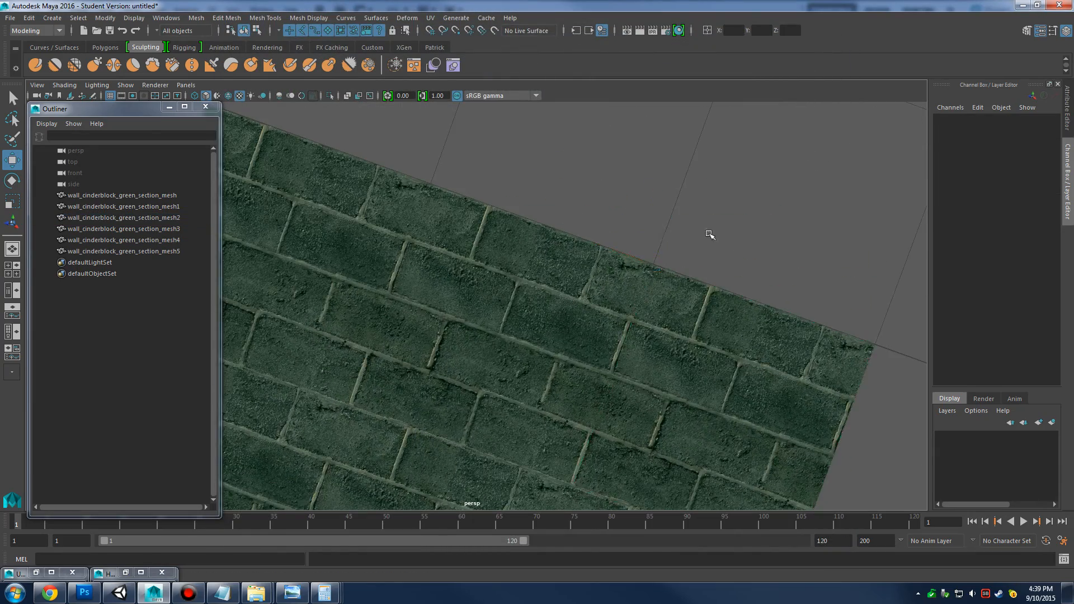
scroll(709, 235, "down", 4)
left_click_drag(709, 235, 414, 219)
Delete the five duplicated wall sections, keeping only the original wall_cinderblock_green_section_mesh
left_click(134, 186)
left_click(135, 194)
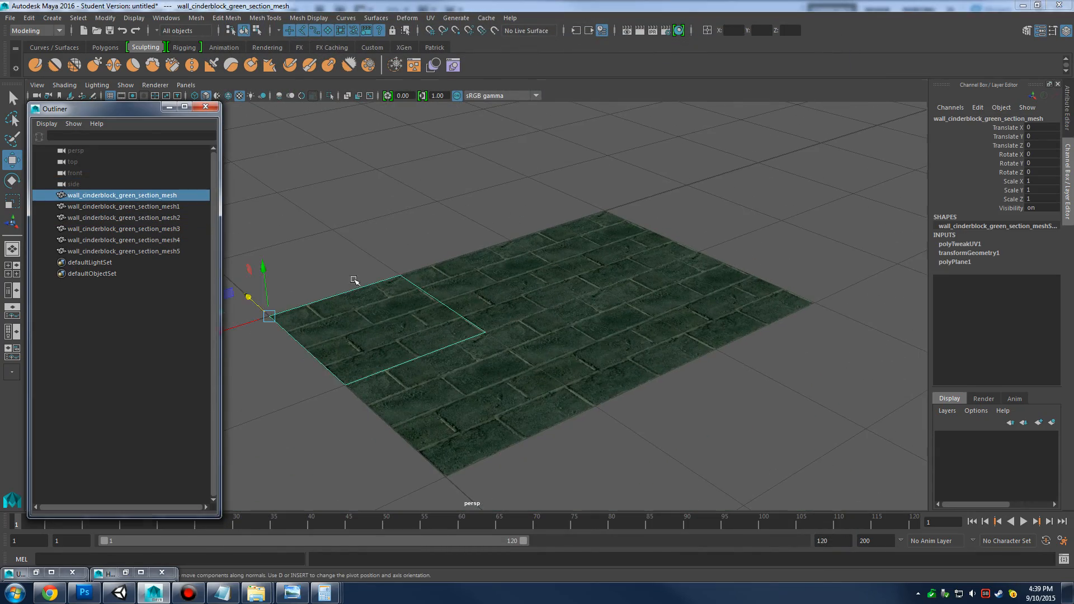
left_click_drag(356, 281, 584, 337)
left_click(506, 306)
left_click(381, 267, "shift")
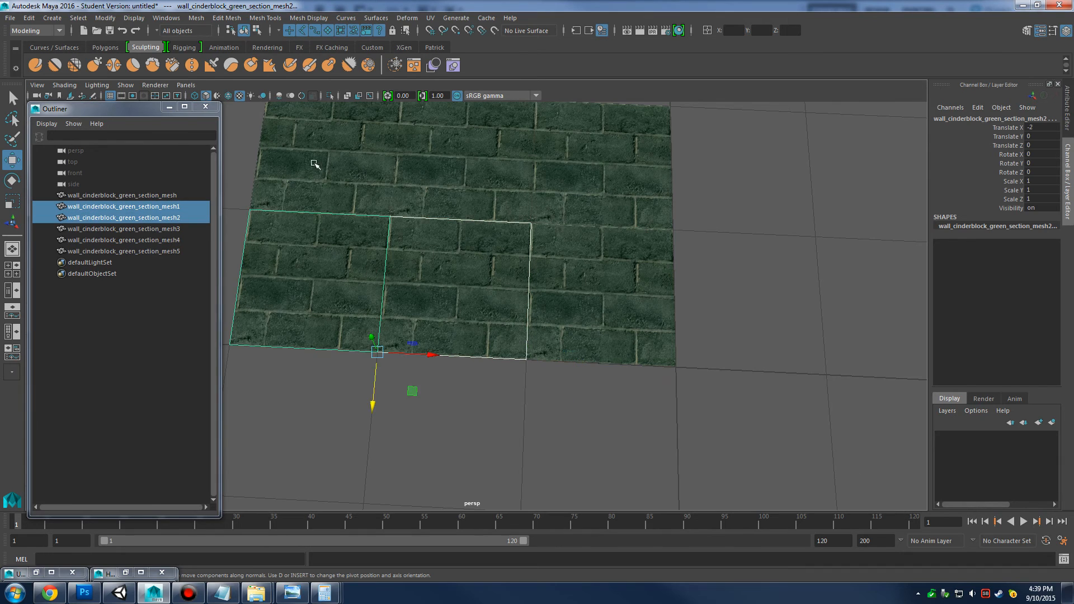
left_click(311, 162, "shift")
left_click(459, 160, "shift")
left_click(599, 156, "shift")
key("Delete")
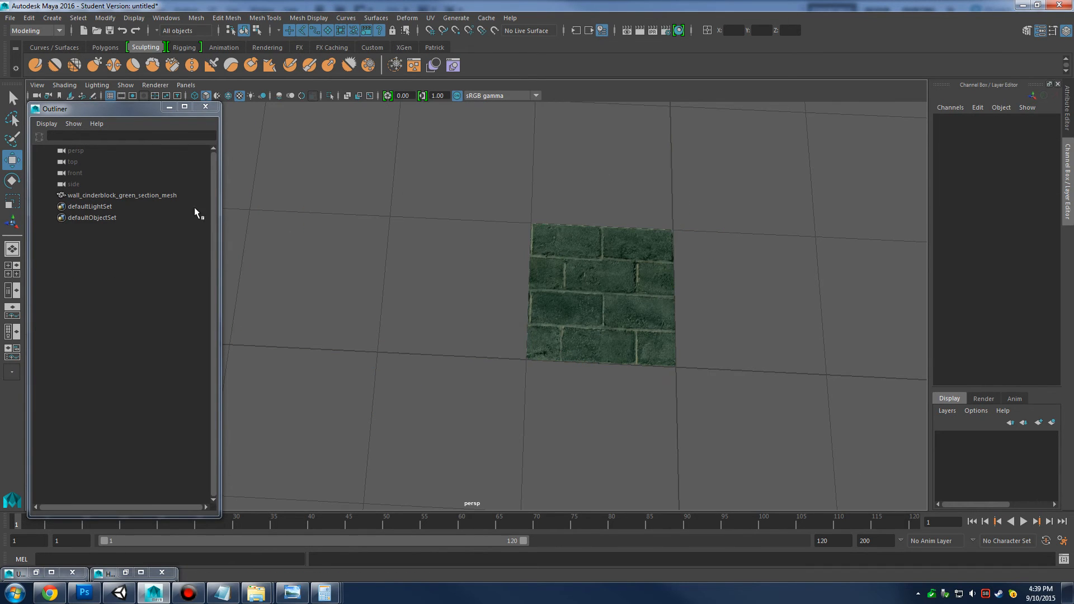
Duplicate wall_cinderblock_green_section_mesh in place
left_click(152, 195)
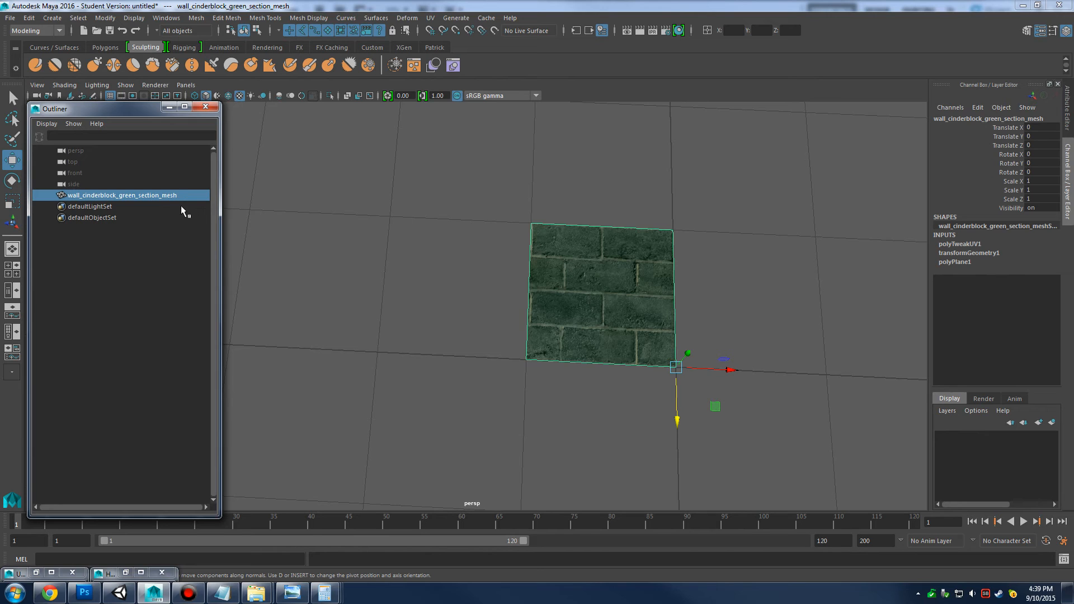
key("ctrl+d")
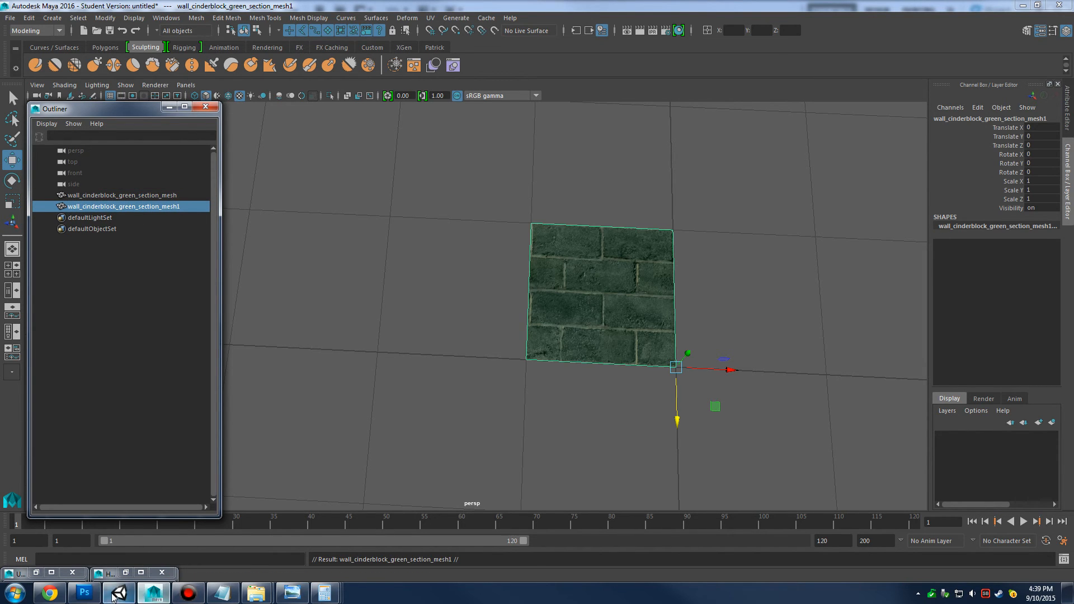
View the texture sheet in Photoshop, then switch to the Asset List spreadsheet in Chrome and find the wall section rows
left_click(84, 594)
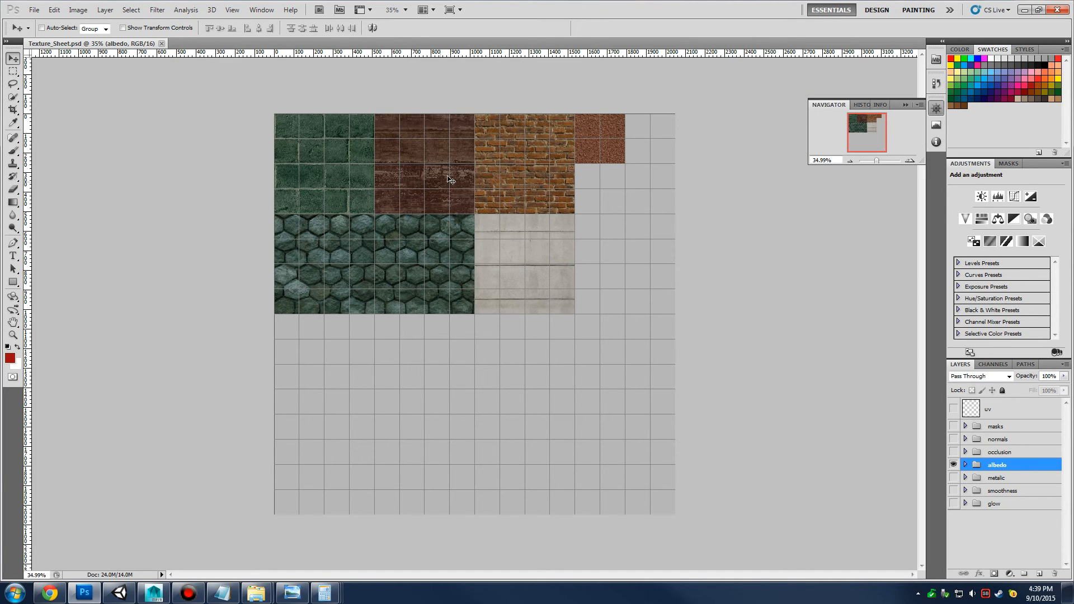
left_click(49, 593)
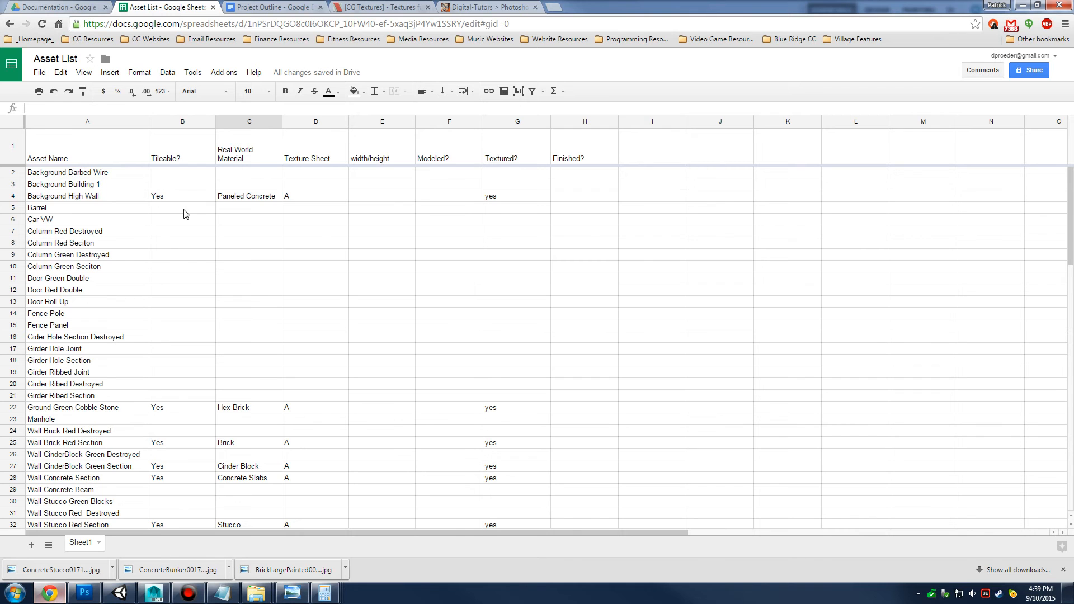
scroll(160, 441, "down", 2)
left_click(98, 410)
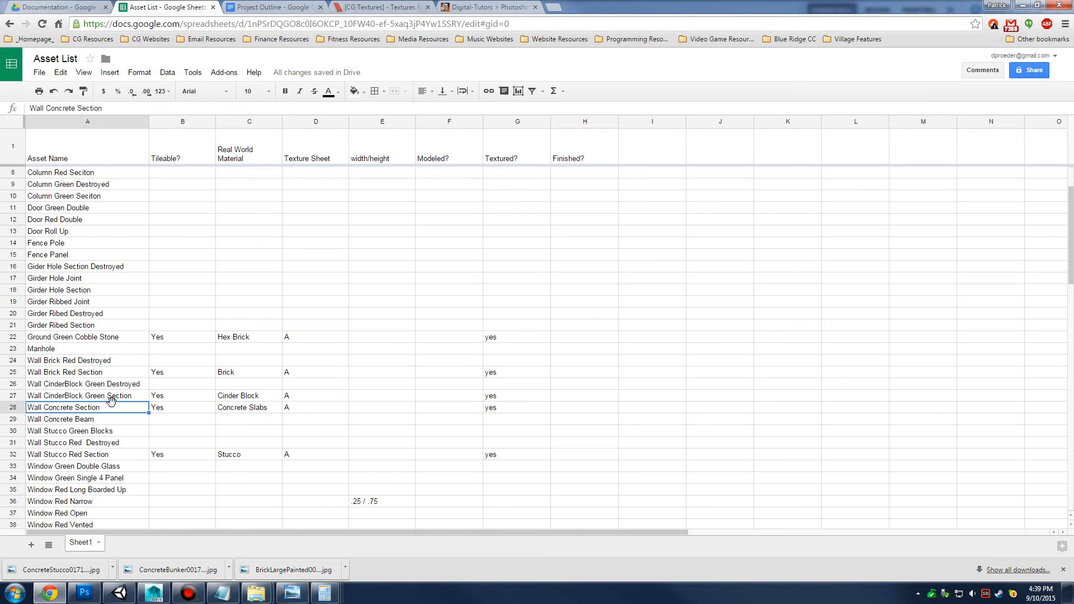
left_click(110, 401)
left_click(110, 411)
Rename the Wall Concrete Section asset in row 28 as Wall Red Concrete Section
double_click(73, 407)
key("ctrl+a")
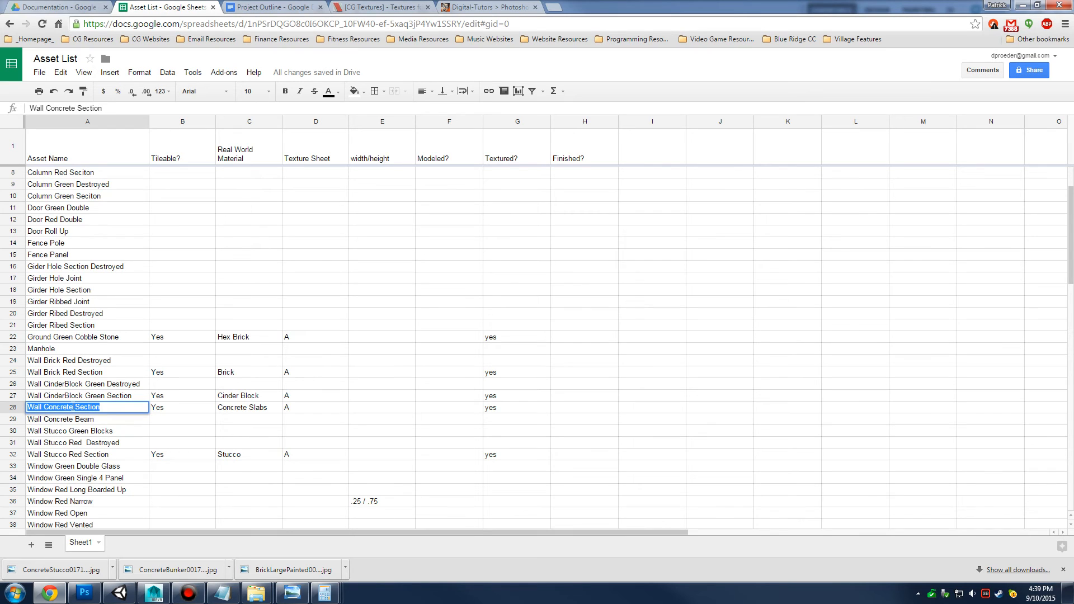
key("Home")
type("r")
key("BackSpace")
type("Red")
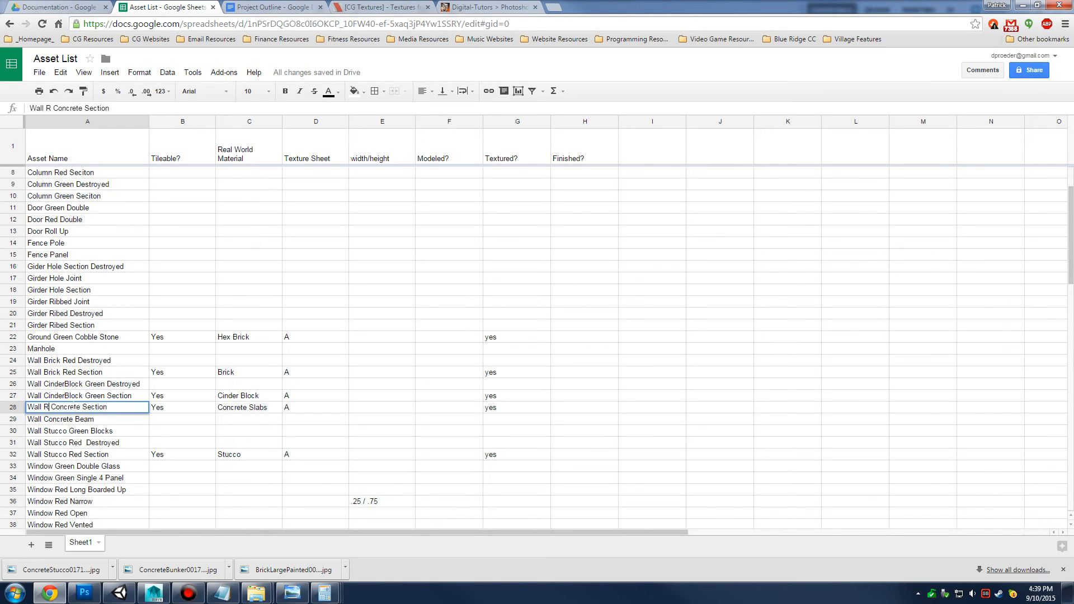
Rename the Wall Concrete Beam asset in row 29 as Wall Red Concrete Beam
left_click(48, 422)
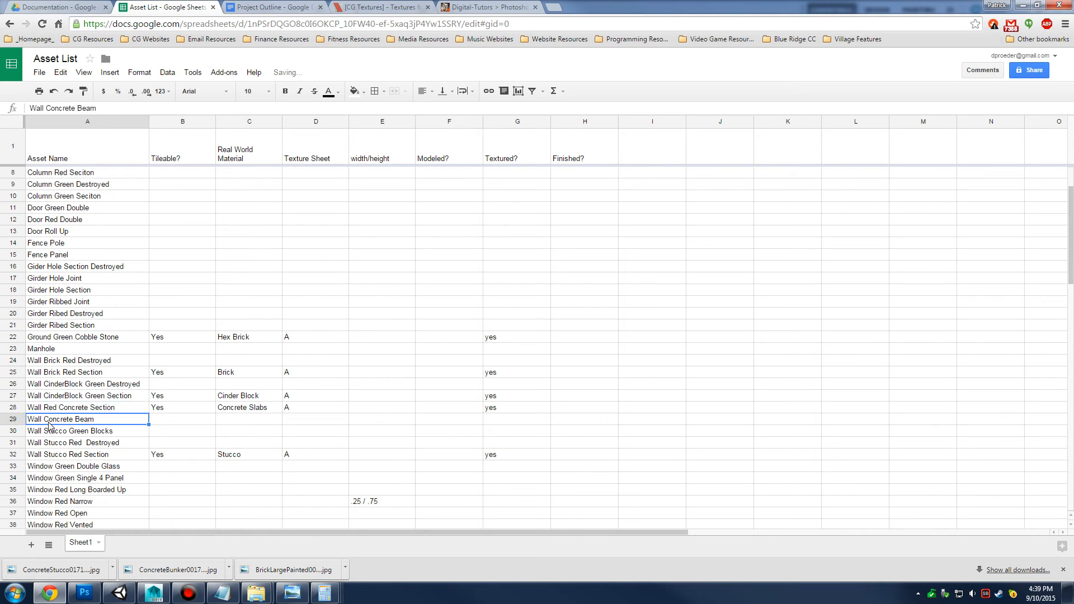
double_click(48, 423)
type("Red")
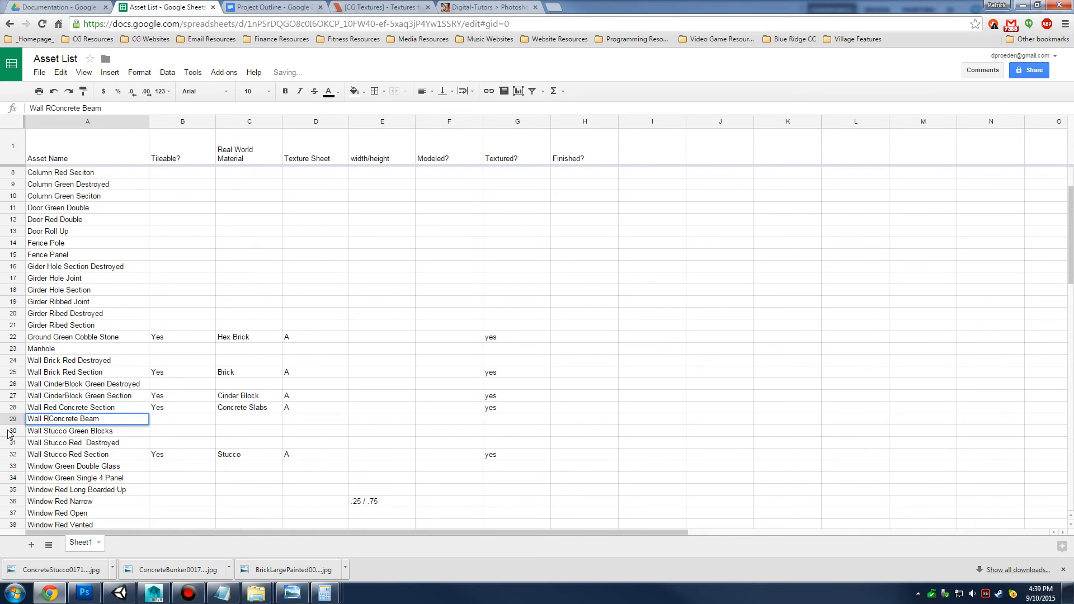
left_click(122, 450)
left_click(106, 423)
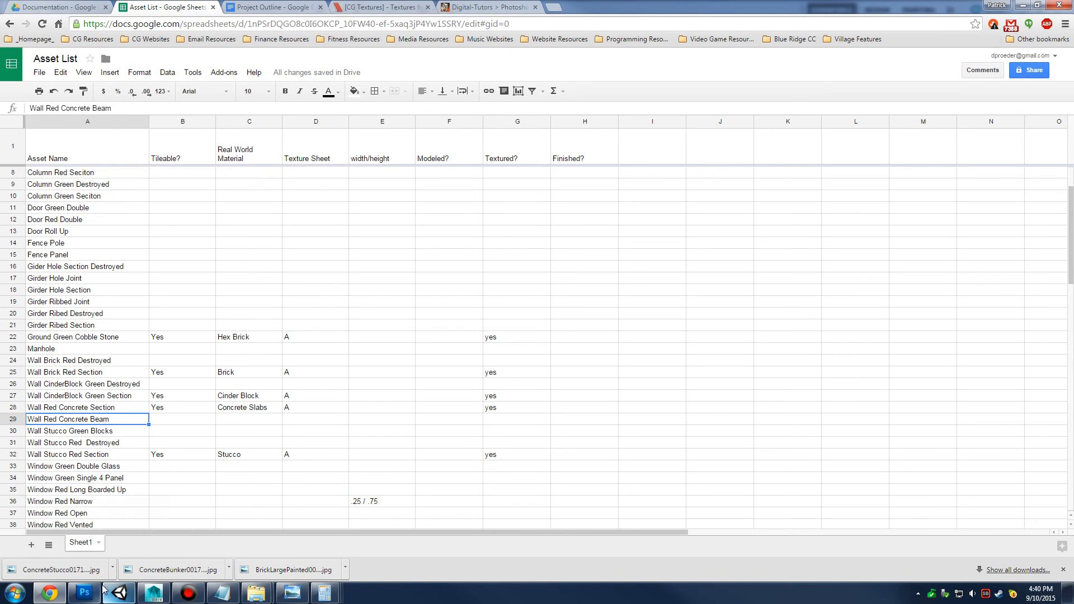
Switch to Photoshop to view the texture sheet, then return to Maya
mouse_move(104, 588)
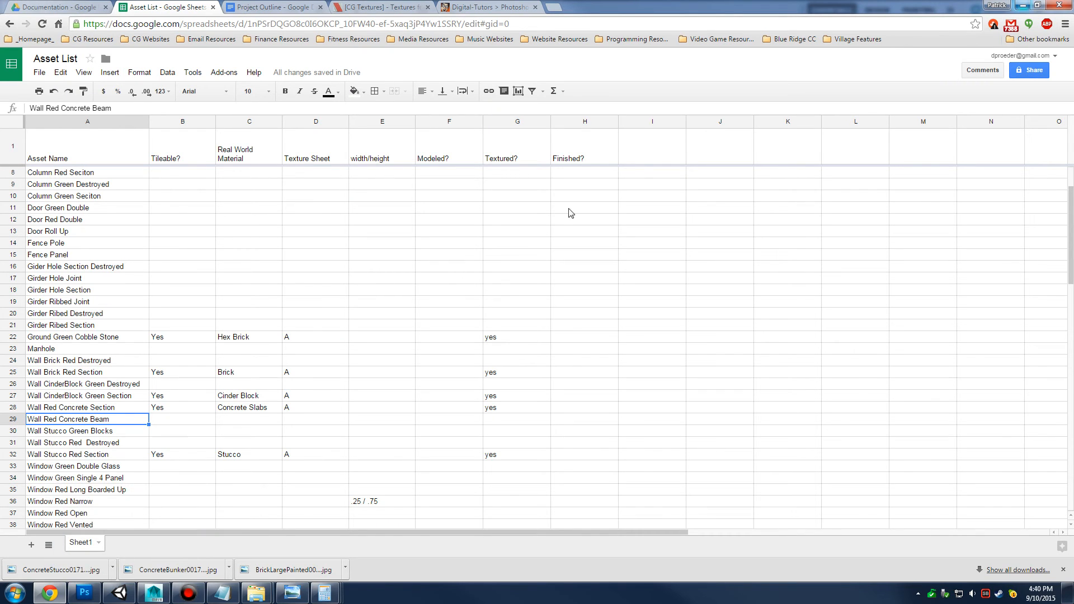
left_click(92, 599)
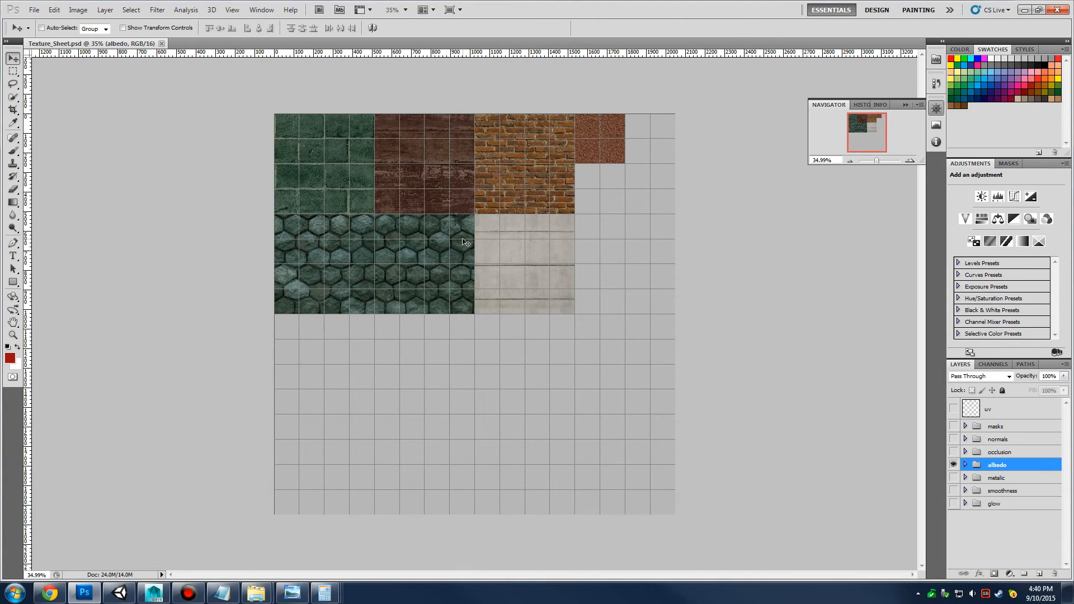
left_click(1024, 10)
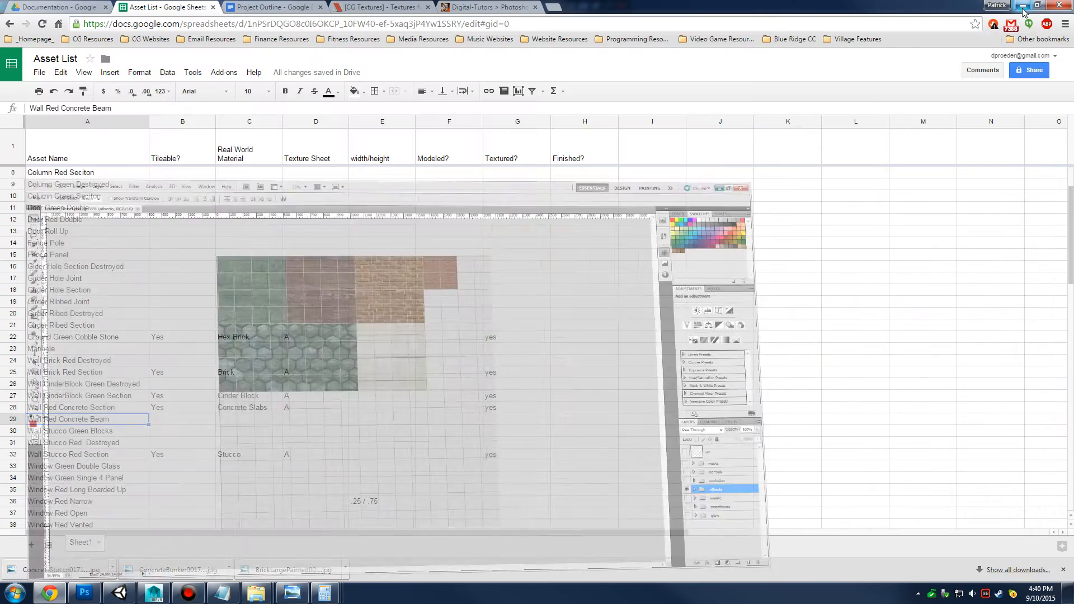
left_click(1023, 6)
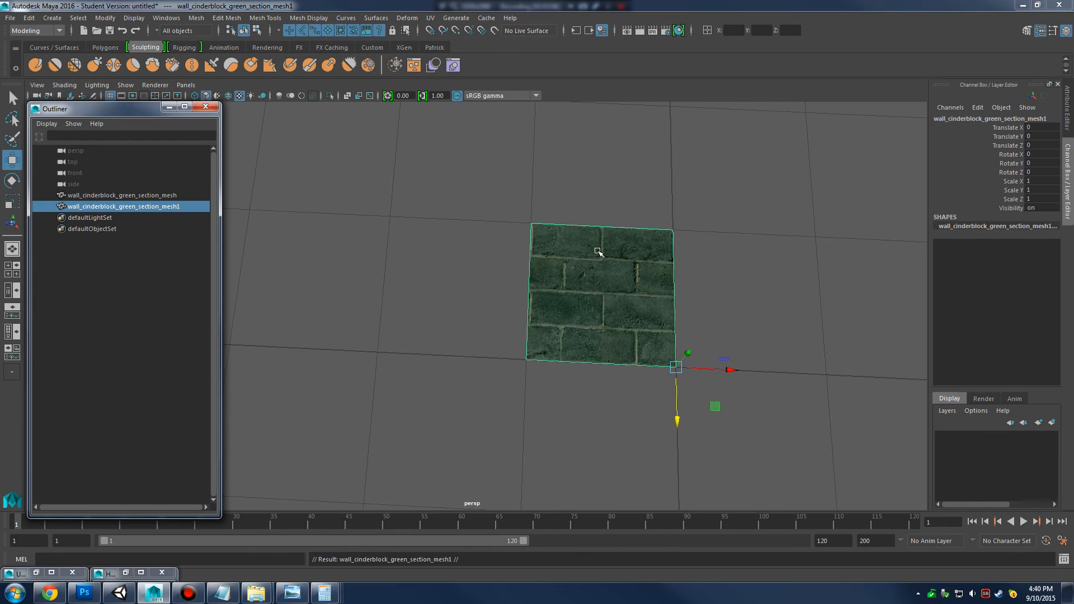
Rename the duplicated wall section wall_cinderblock_green_section_mesh1 as wall_concrete_red_section_mesh
double_click(107, 208)
left_click_drag(84, 207, 212, 210)
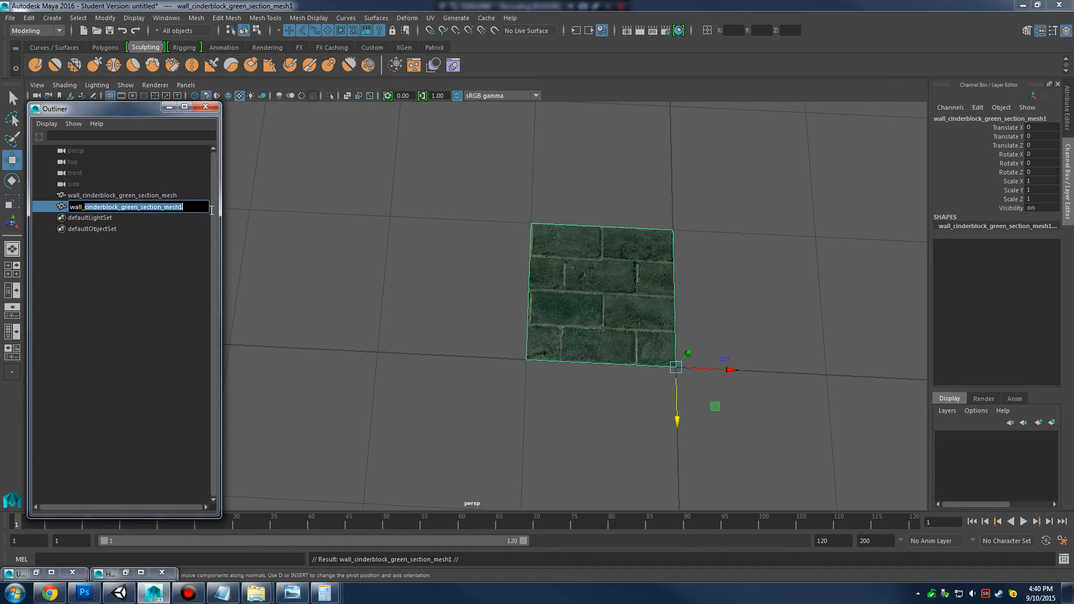
type("red")
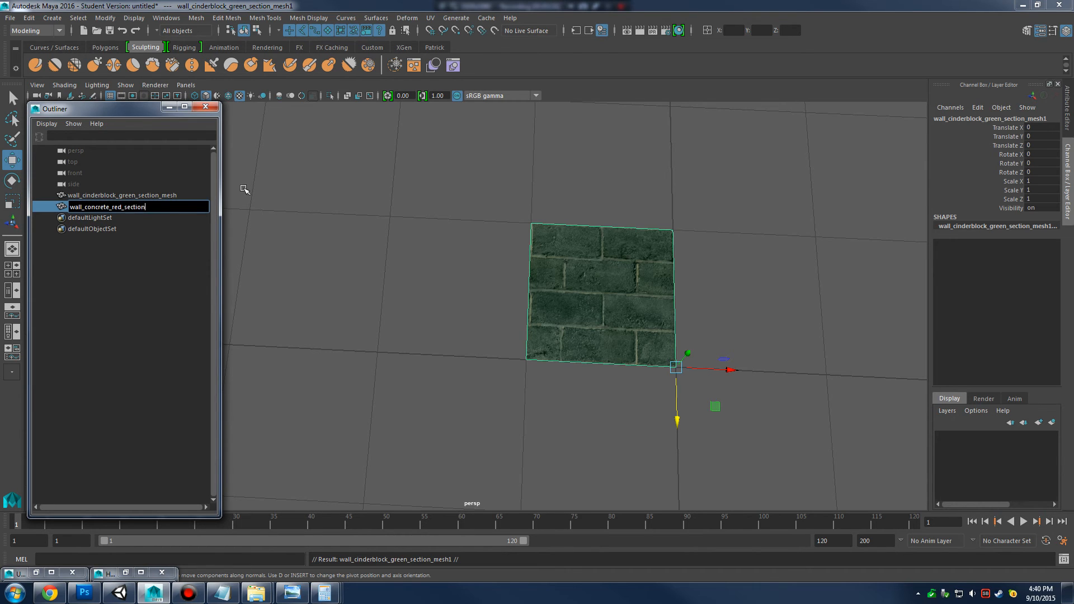
type("esh")
key("Return")
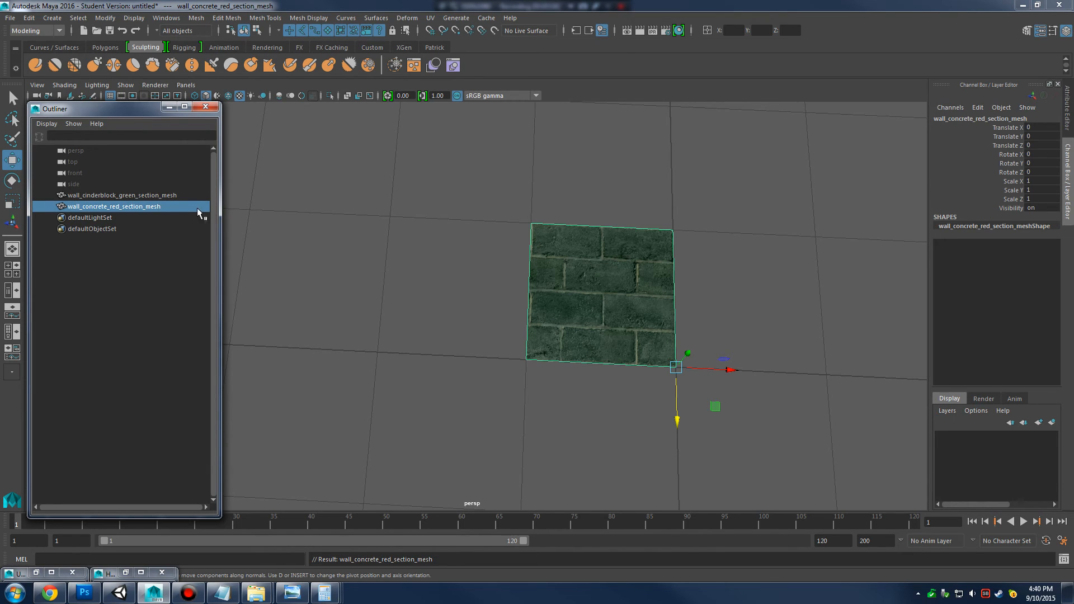
Hide wall_cinderblock_green_section_mesh in the scene
left_click(137, 195)
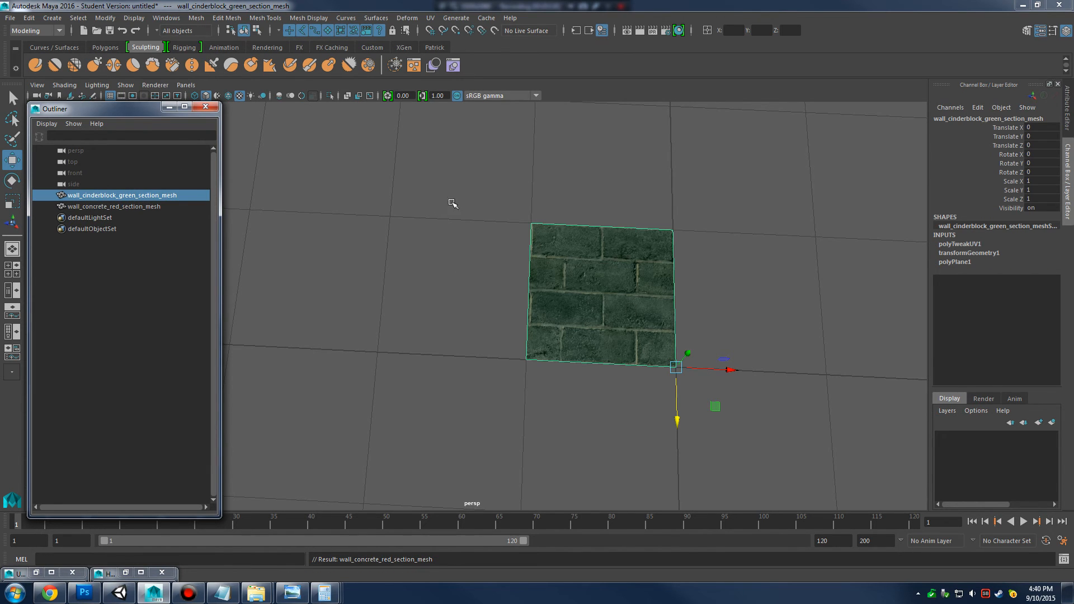
left_click(134, 18)
mouse_move(164, 88)
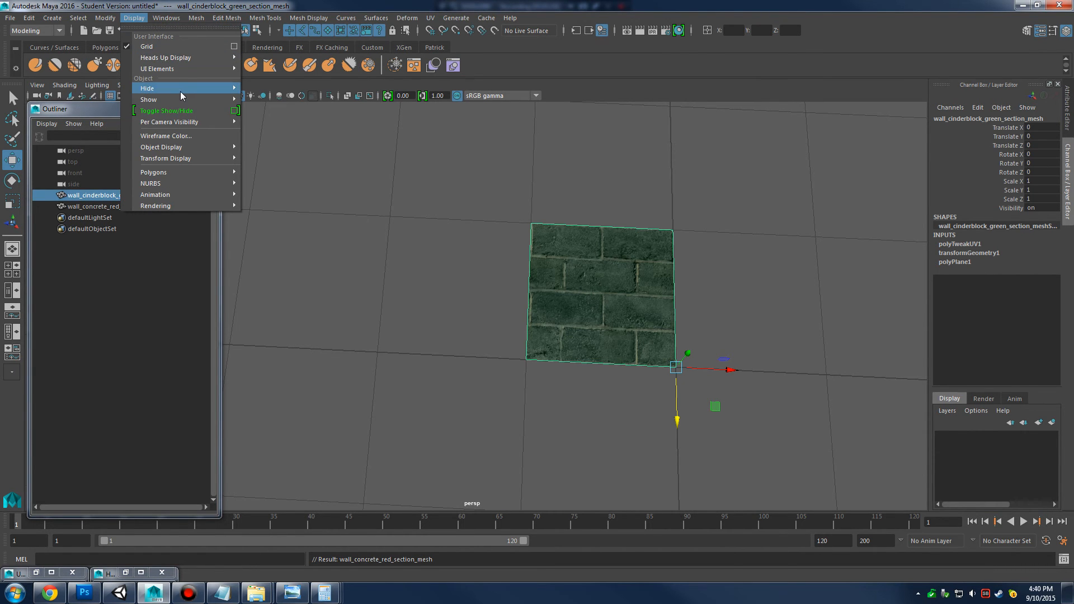
left_click(284, 97)
Close the leftover Hypershade window and open the UV Editor for wall_concrete_red_section_mesh
left_click(147, 207)
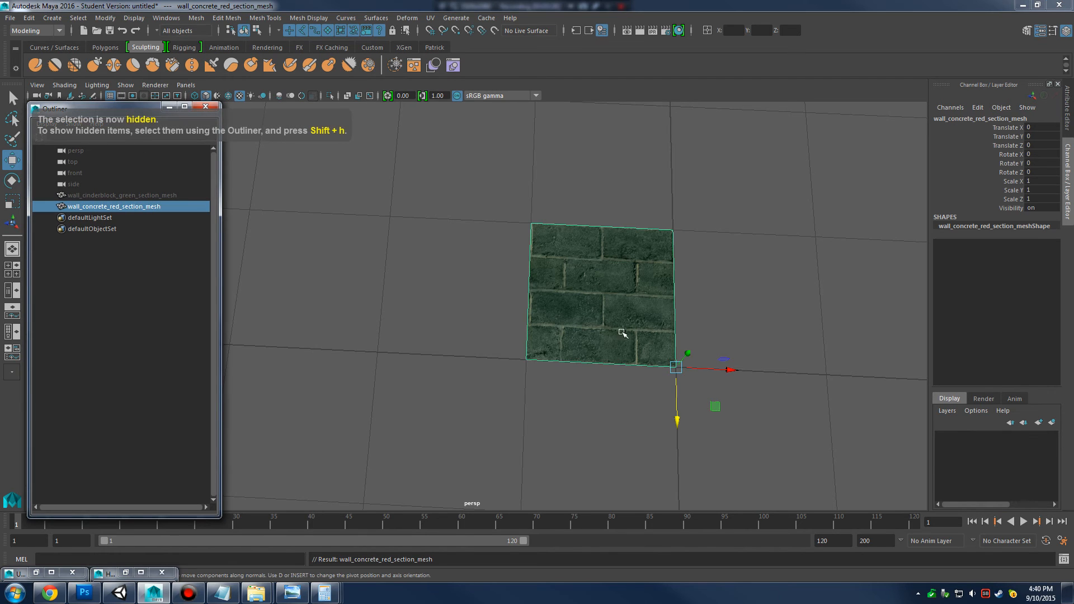
left_click(47, 573)
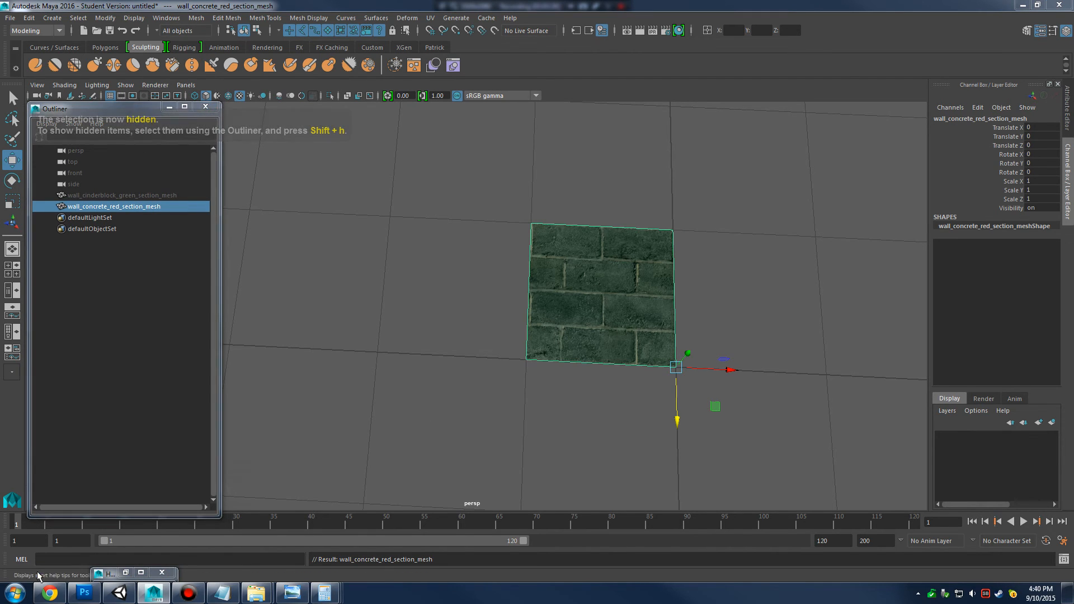
left_click(847, 199)
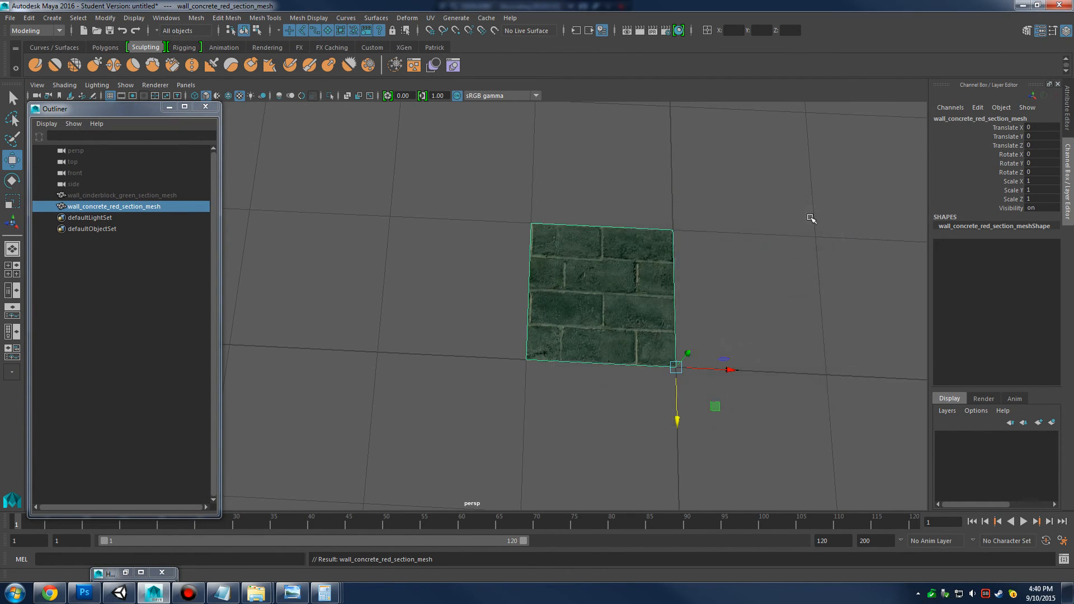
left_click(110, 573)
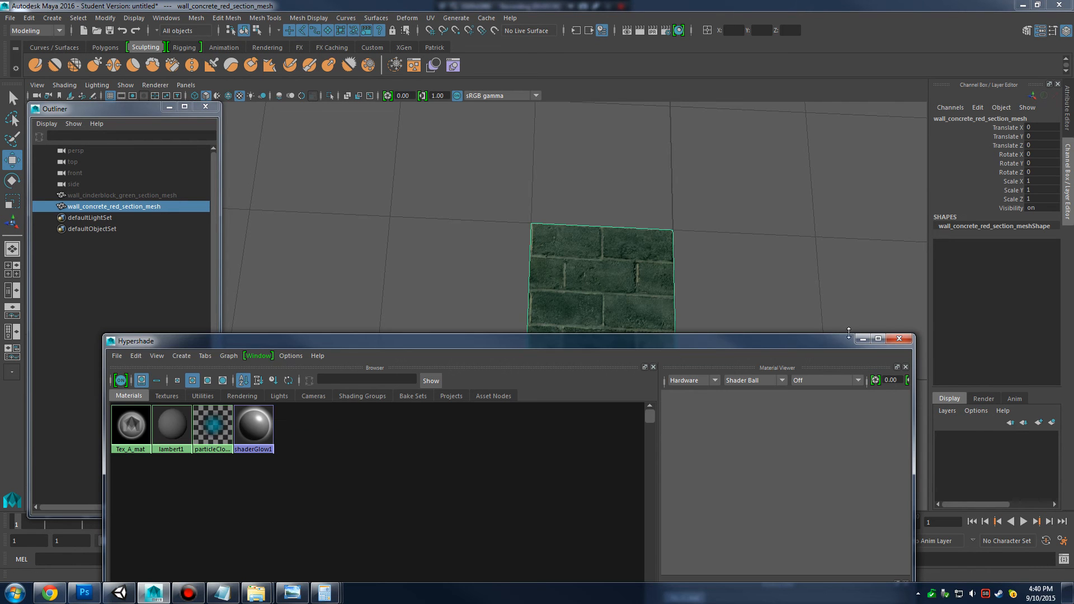
left_click(901, 341)
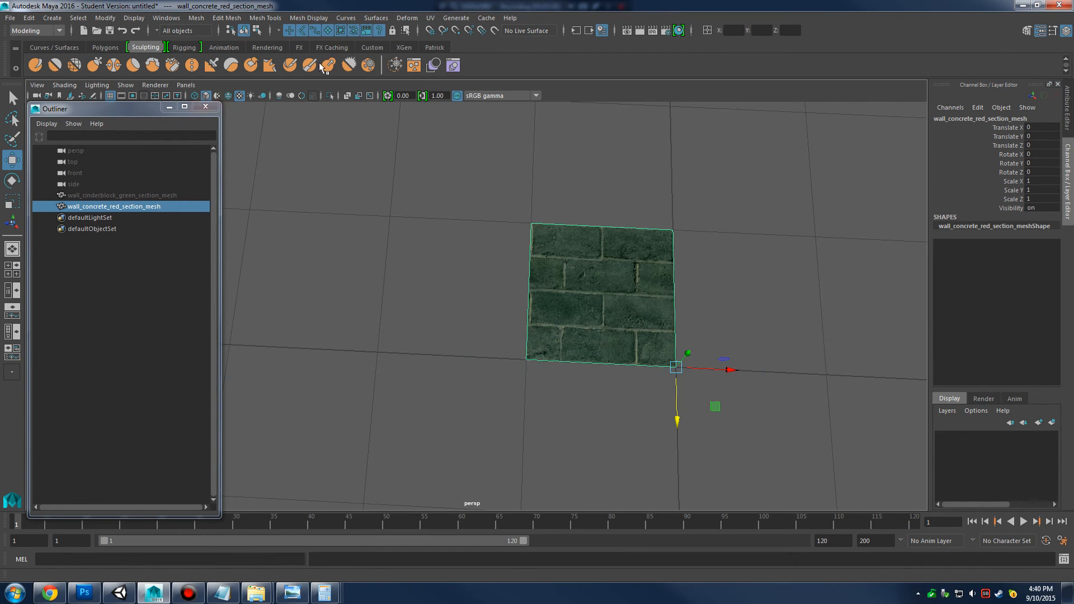
left_click(430, 18)
left_click(456, 47)
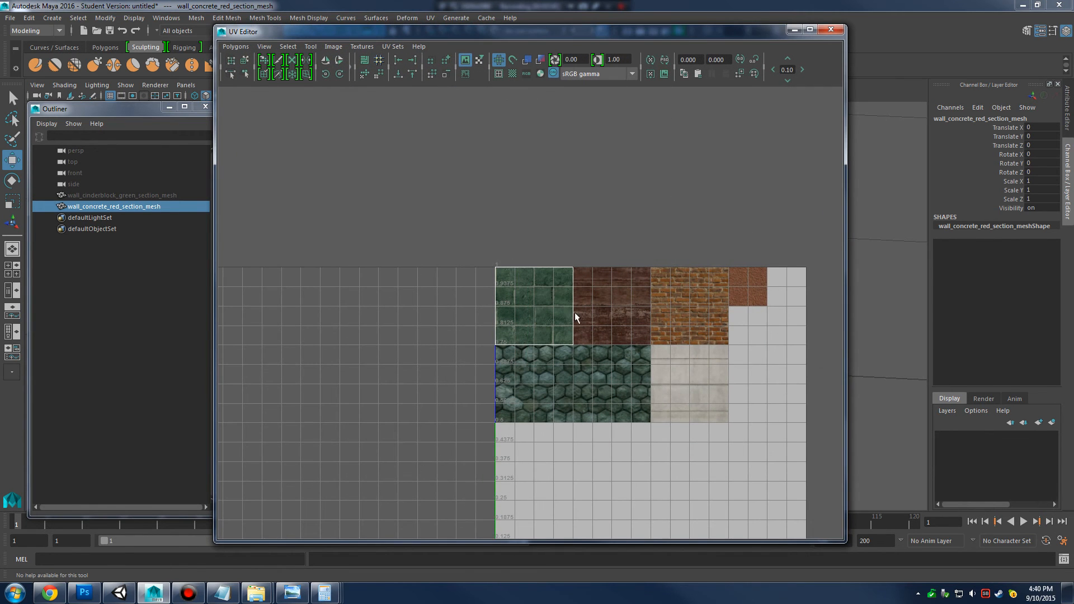
Move all UVs of wall_concrete_red_section_mesh from the green cinder block tile onto the red concrete tile
right_click(552, 289)
left_click(601, 290)
left_click_drag(443, 213, 639, 406)
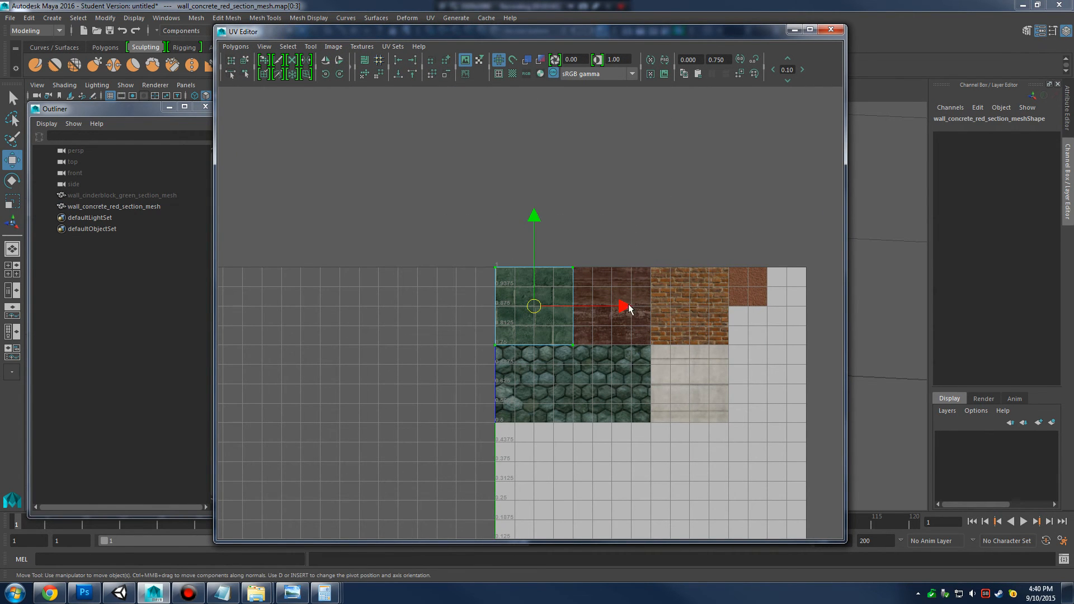
left_click_drag(628, 307, 698, 305)
Align the section's left and right UVs with the side edges of the red concrete tile
scroll(566, 357, "up", 3)
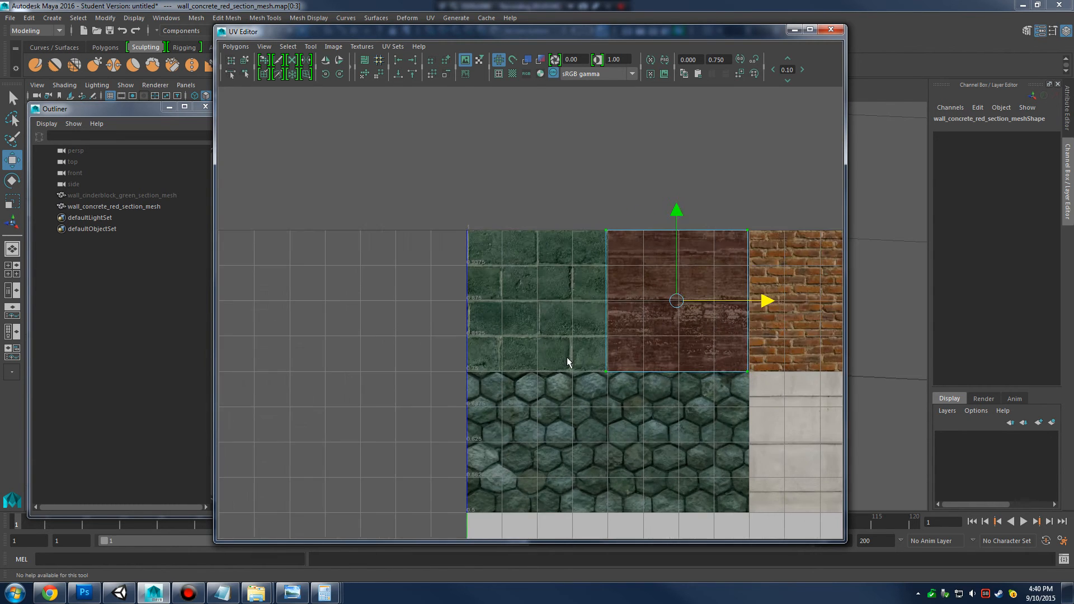
scroll(566, 357, "up", 3)
left_click_drag(639, 227, 390, 224)
left_click_drag(355, 122, 503, 514)
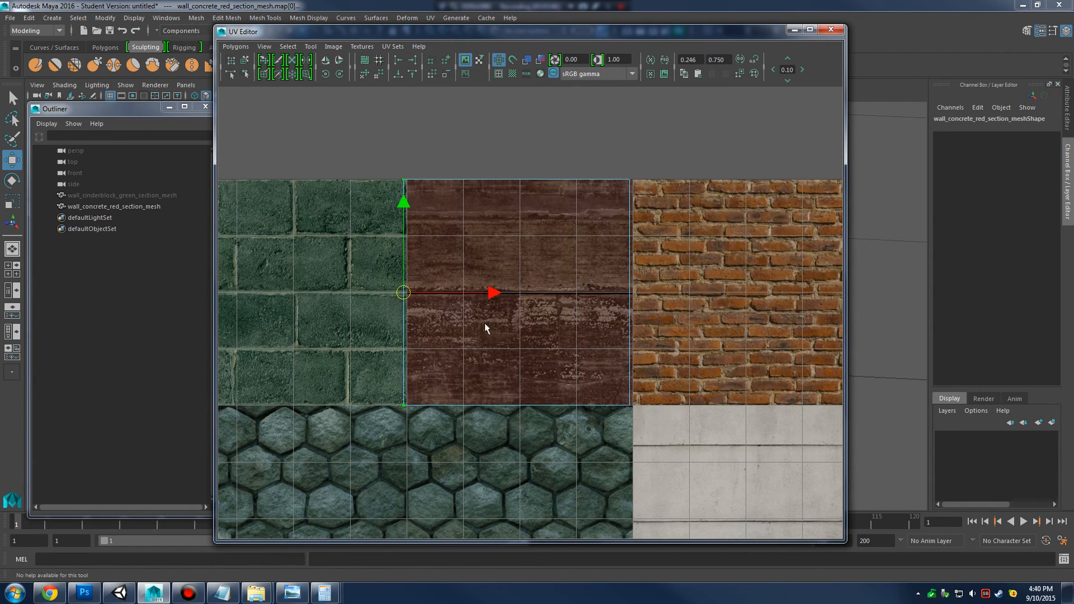
left_click_drag(490, 291, 720, 292)
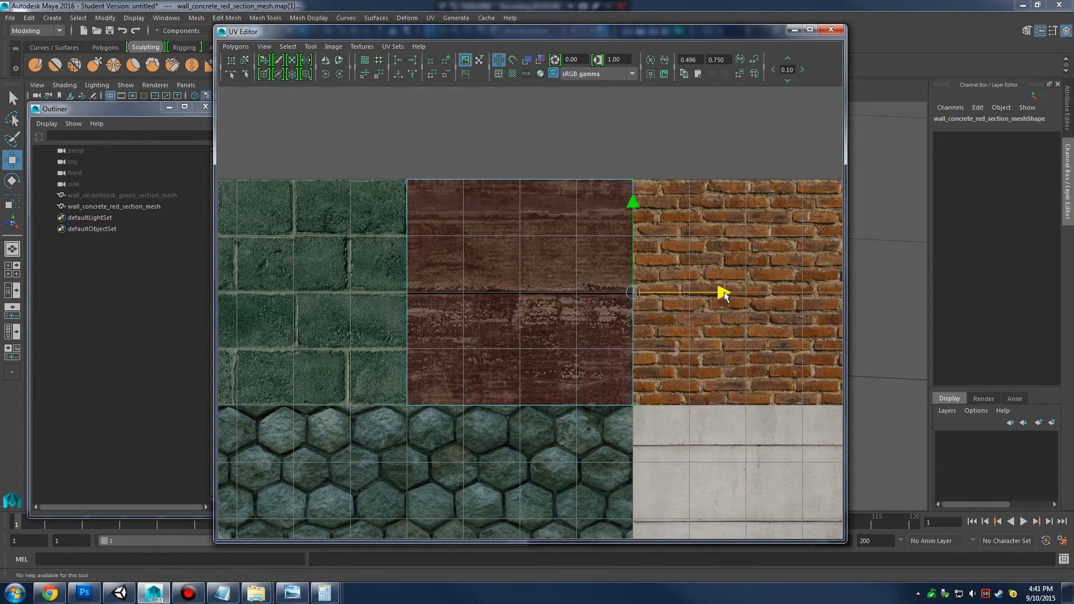
Check and align the section's top and bottom UVs with the upper and lower edges of the red concrete tile
left_click_drag(341, 147, 602, 212)
left_click_drag(523, 91, 524, 120)
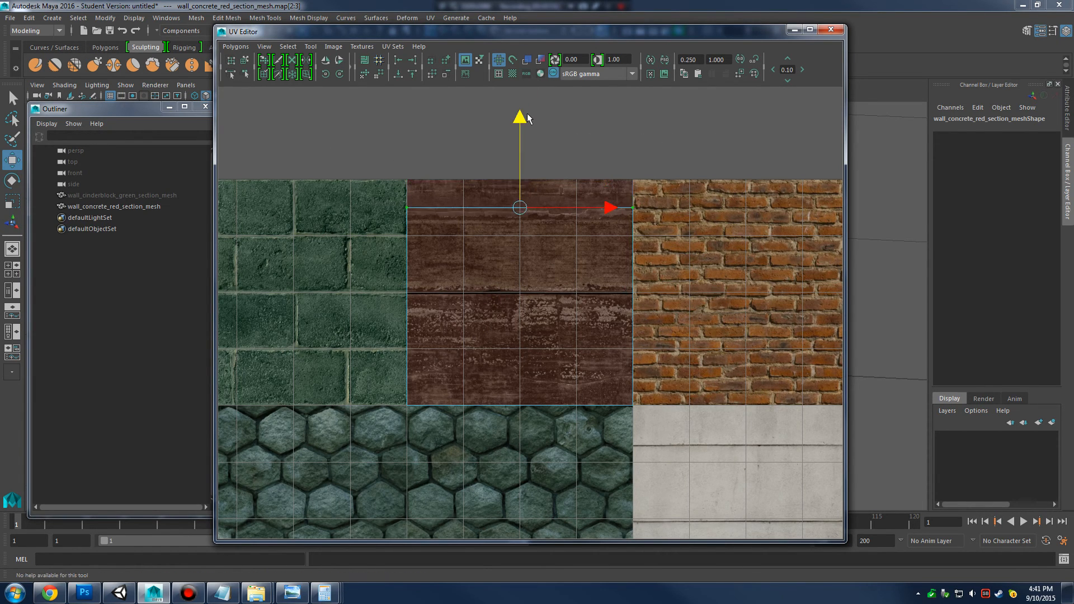
key("ctrl+z")
right_click(516, 308)
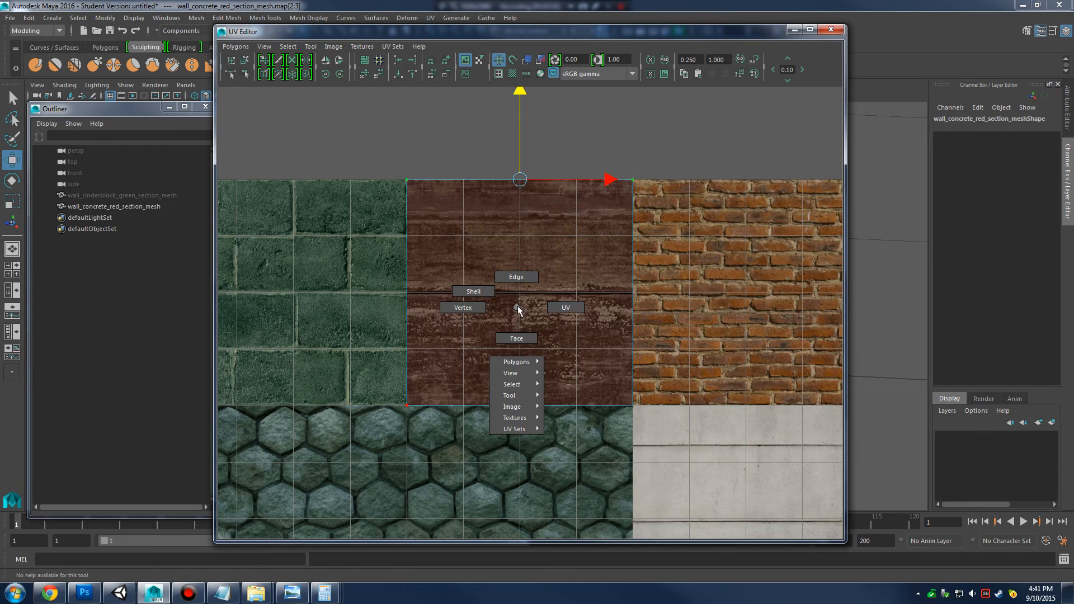
left_click(564, 308)
left_click_drag(404, 363, 720, 480)
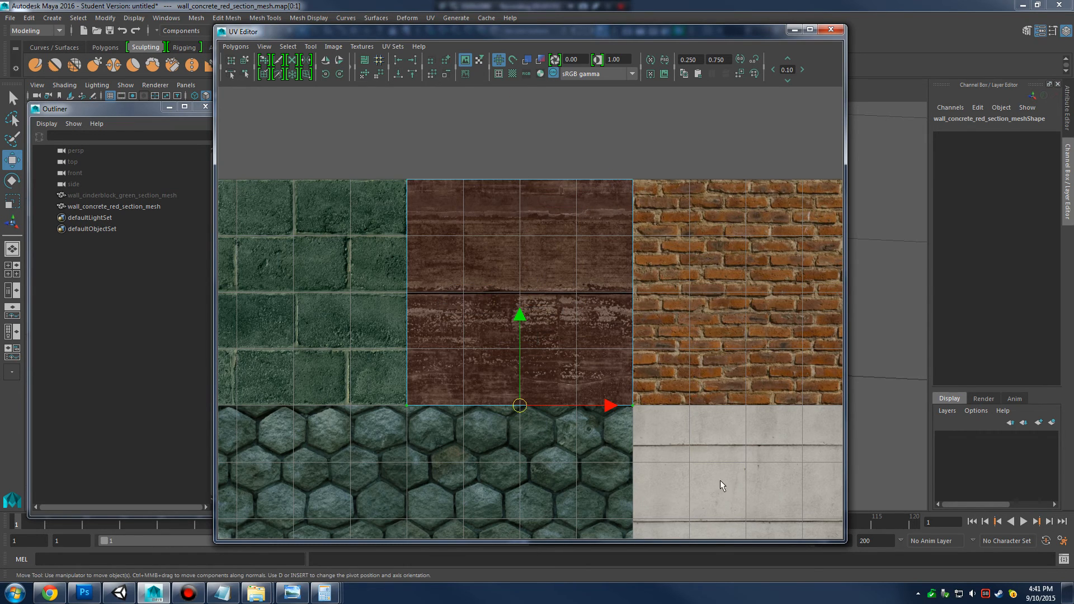
mouse_move(520, 323)
left_mouse_down()
mouse_move(521, 351)
mouse_move(519, 314)
left_mouse_up()
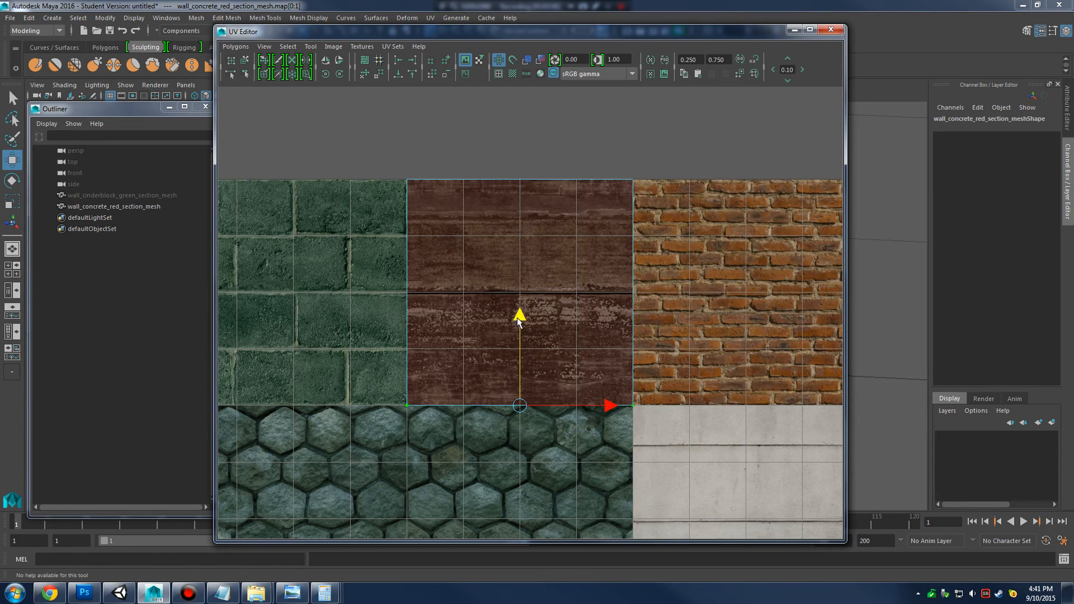
Minimize the UV Editor, return to object mode, and duplicate wall_concrete_red_section_mesh in place
left_click(794, 29)
right_click(624, 274)
left_click(672, 252)
left_click_drag(677, 263, 695, 366)
left_click(509, 239)
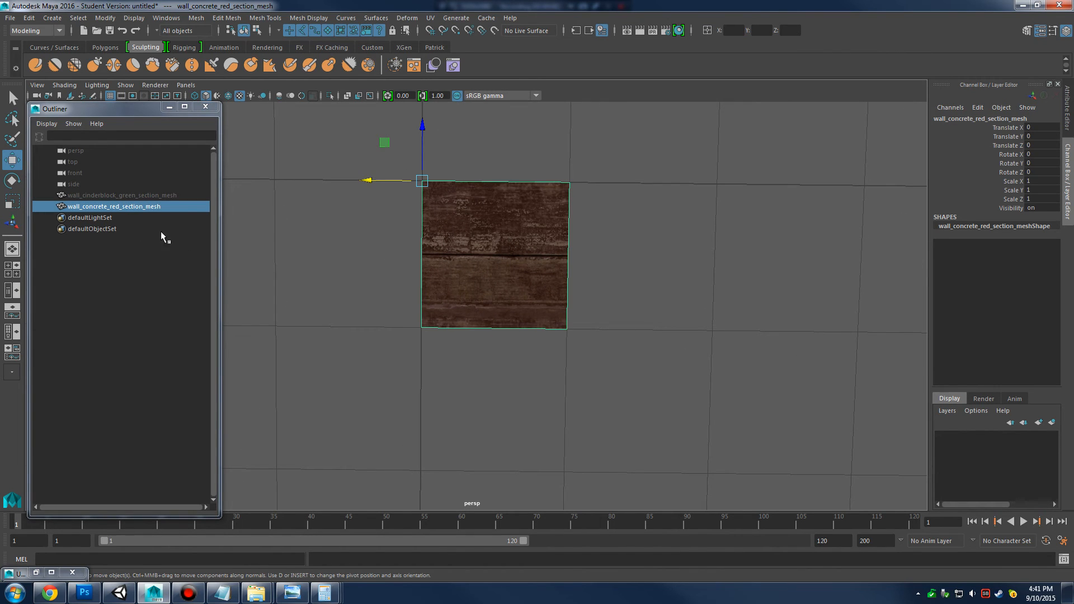
key("ctrl+d")
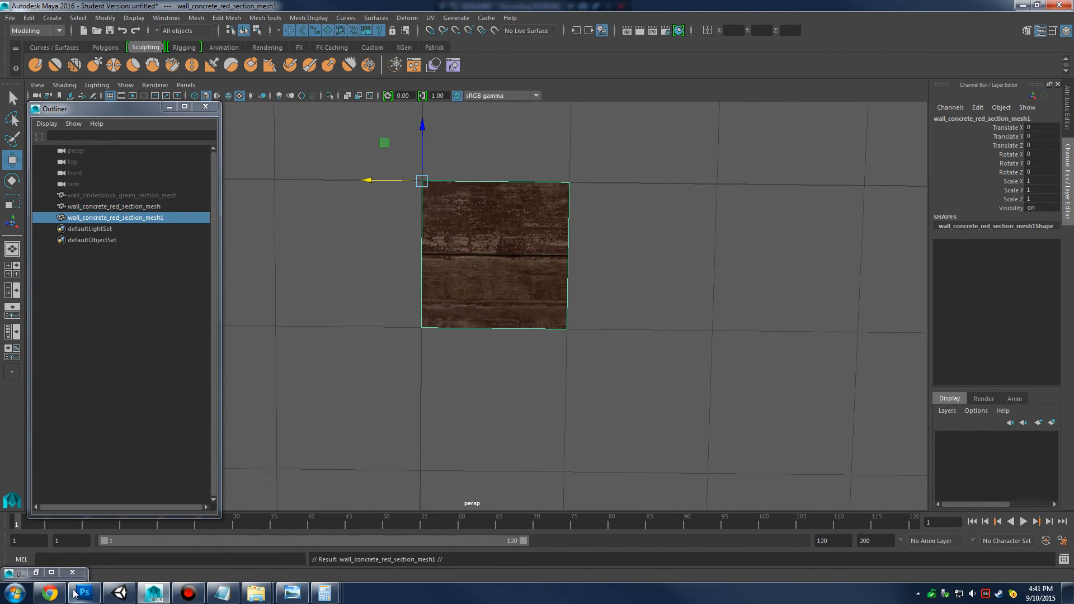
Switch to the Asset List in Chrome and review the ground and wall rows from Ground Green Cobble Stone to Wall Red Concrete Beam
left_click(49, 592)
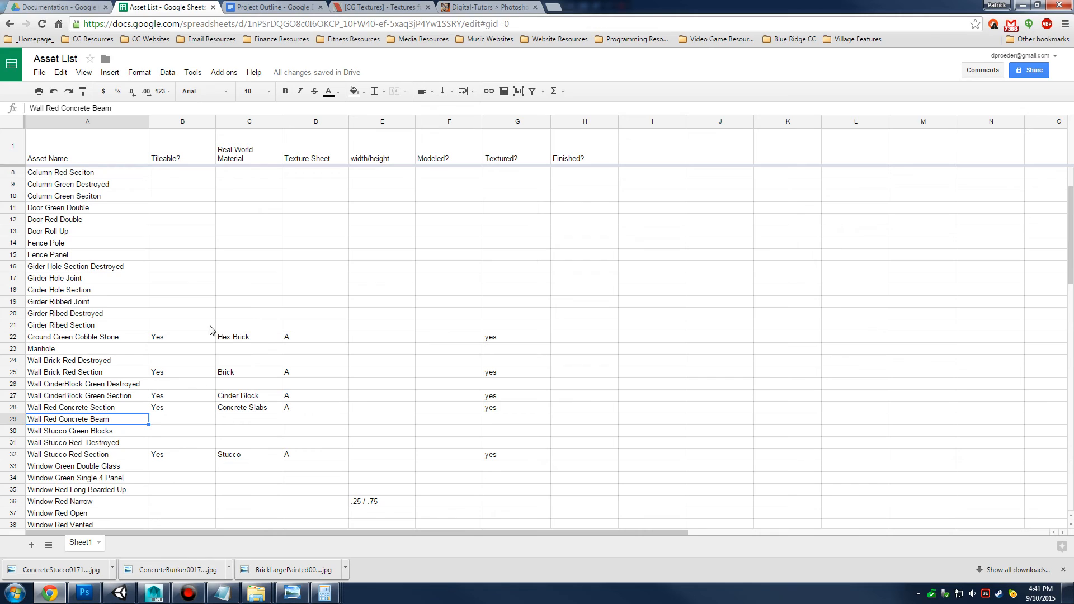
left_click(210, 399)
left_click(112, 335)
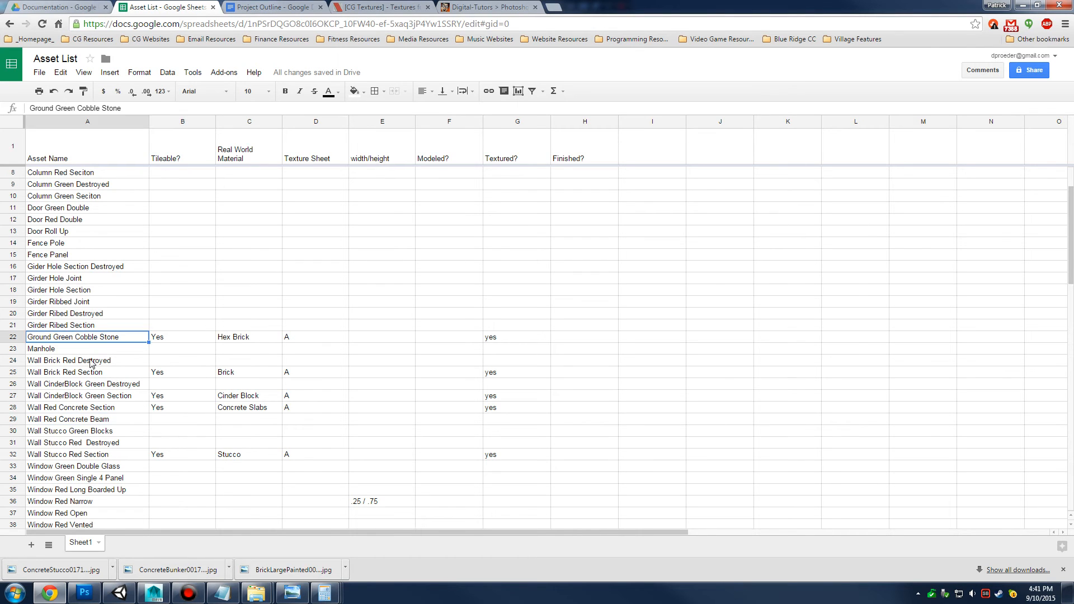
left_click(86, 368)
left_click(92, 400)
left_click(92, 416)
left_click(98, 409)
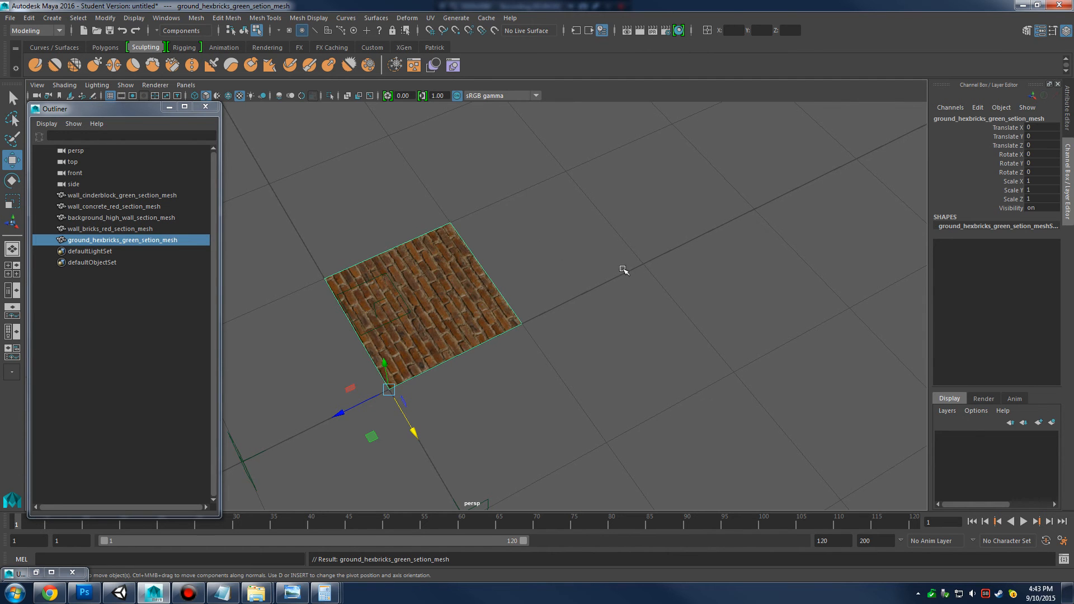
Inspect the ground_hexbricks_green_setion_mesh plane, compare it with the texture sheet in Photoshop, and return to Maya
left_click_drag(623, 271, 245, 460)
left_click(83, 592)
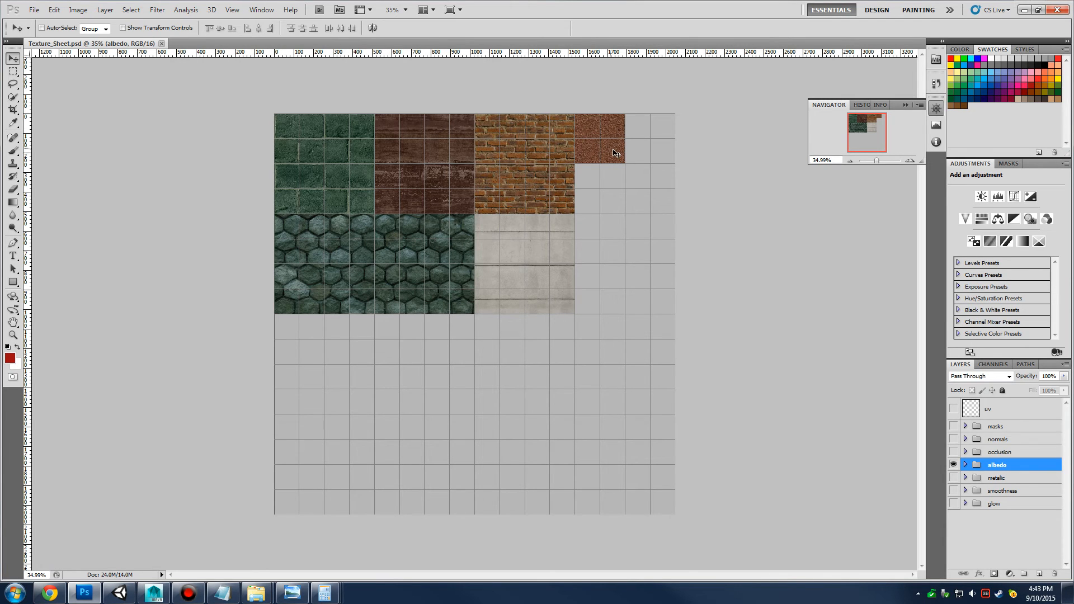
left_click(1023, 9)
left_click(1023, 6)
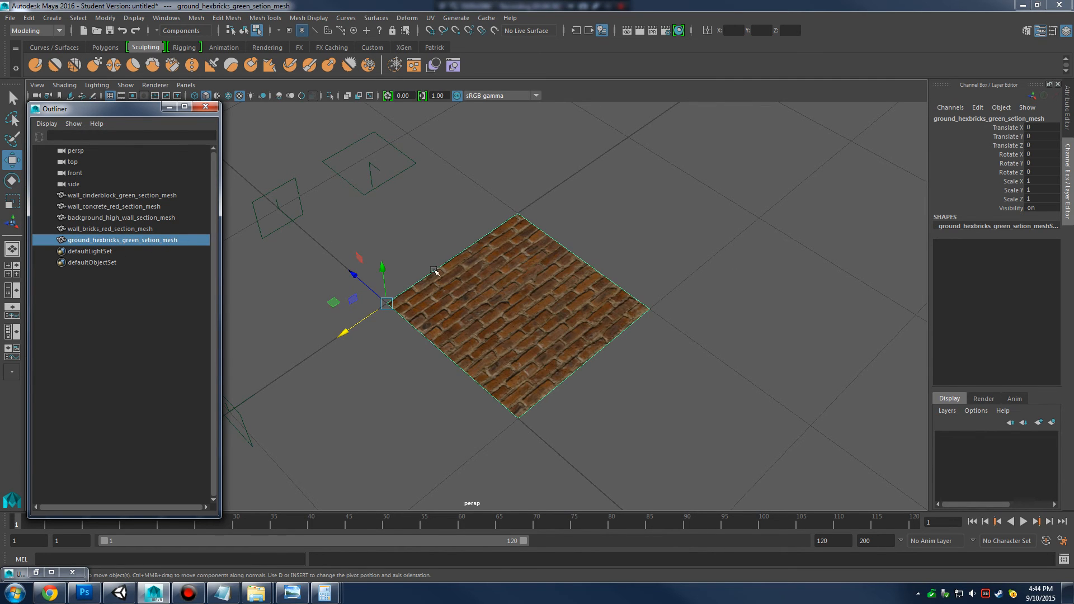
Hide the four sections from wall_cinderblock_green_section_mesh through wall_bricks_red_section_mesh
left_click(158, 226)
left_click(163, 192, "shift")
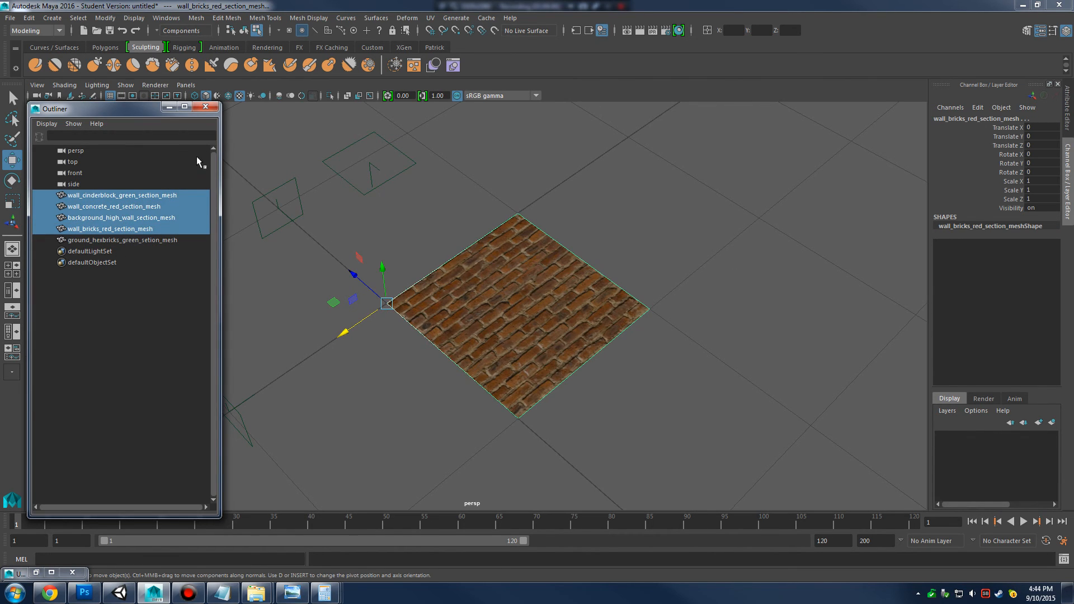
left_click(135, 18)
mouse_move(169, 88)
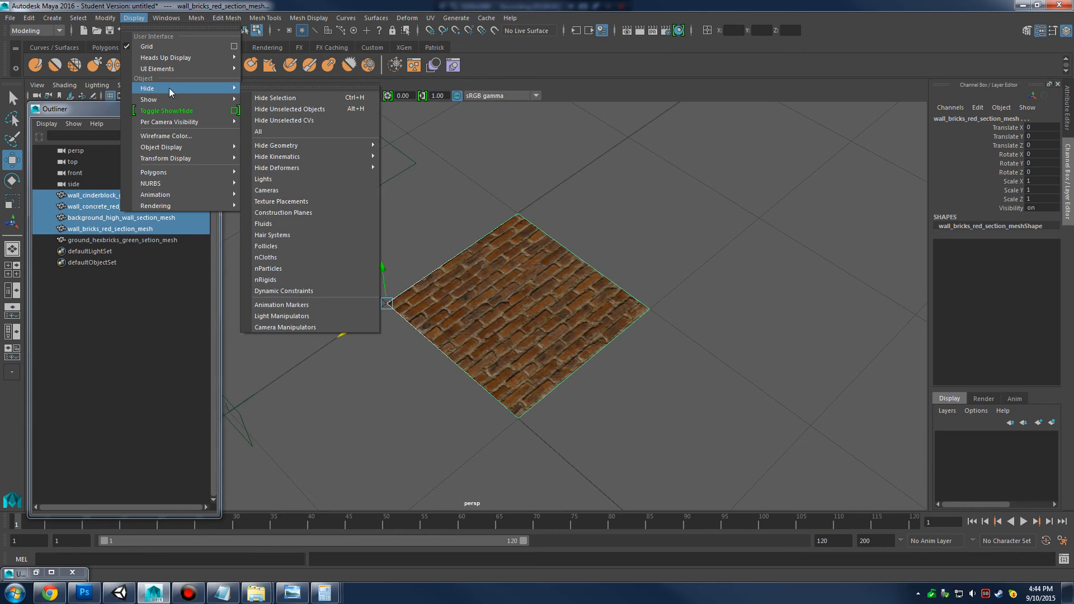
left_click(273, 95)
Select only ground_hexbricks_green_setion_mesh and set its Scale X to 2
left_click_drag(153, 244, 158, 249)
left_click_drag(511, 305, 348, 306)
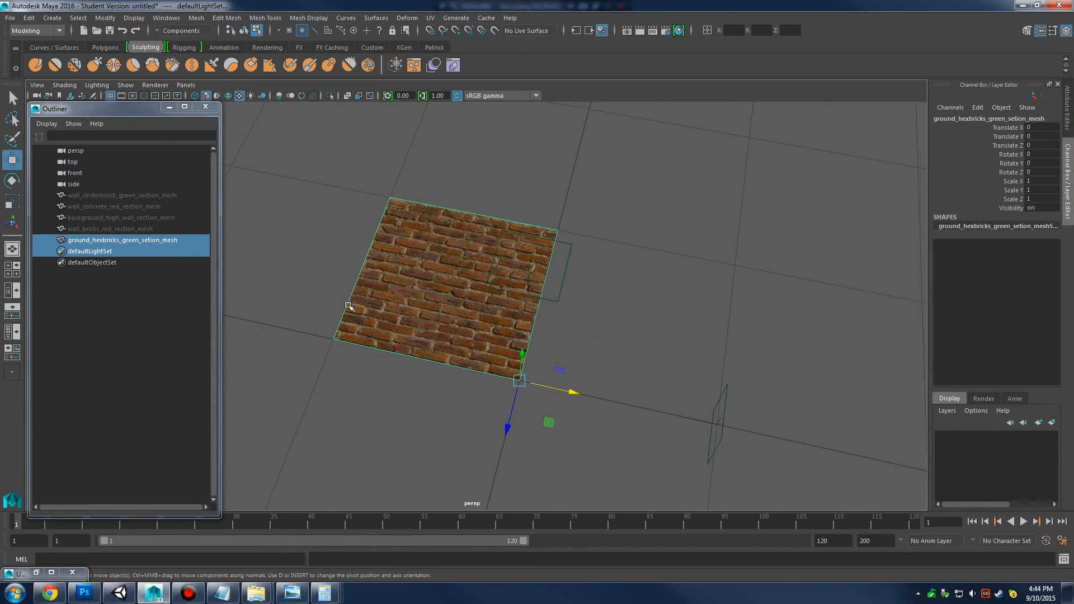
left_click(143, 247, "ctrl")
left_click_drag(570, 290, 443, 280)
key("r")
left_click_drag(370, 250, 330, 247)
type("2")
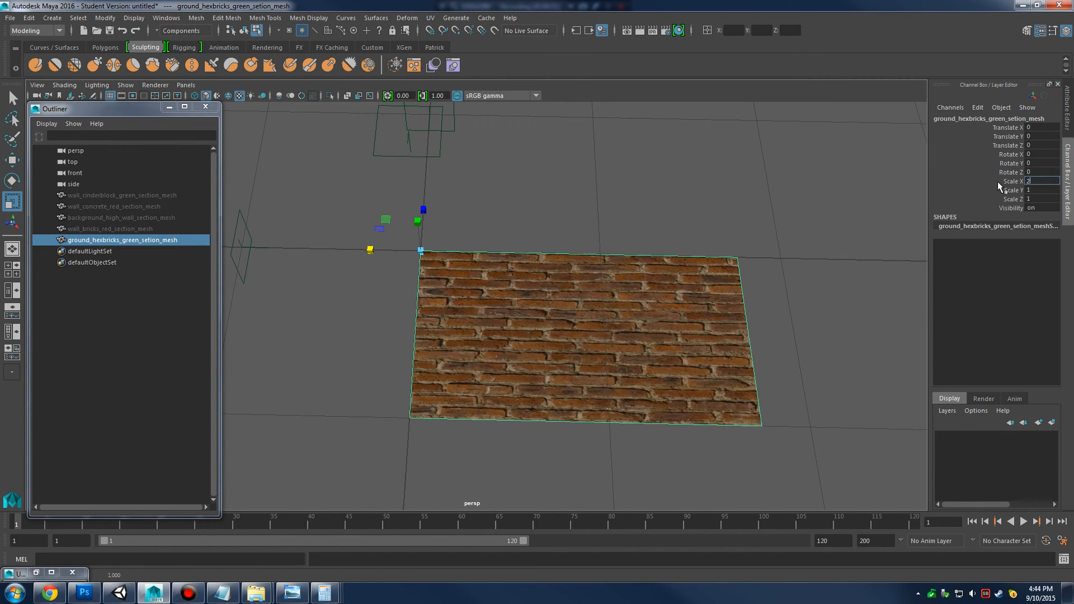
key("Return")
Freeze the transformations of the widened ground_hexbricks_green_setion_mesh plane
left_click_drag(498, 288, 565, 305)
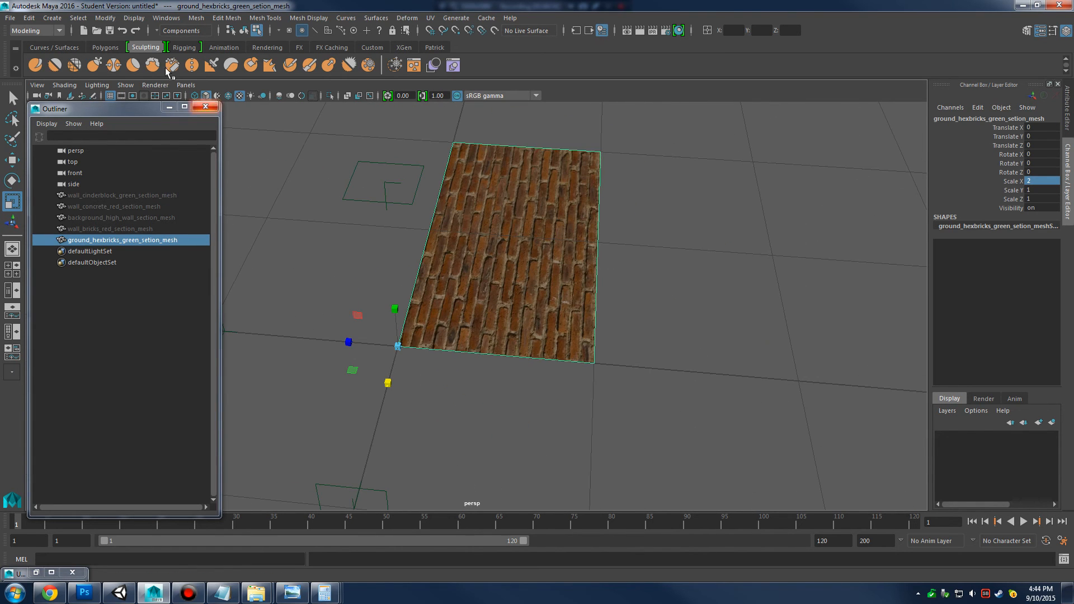
left_click(106, 17)
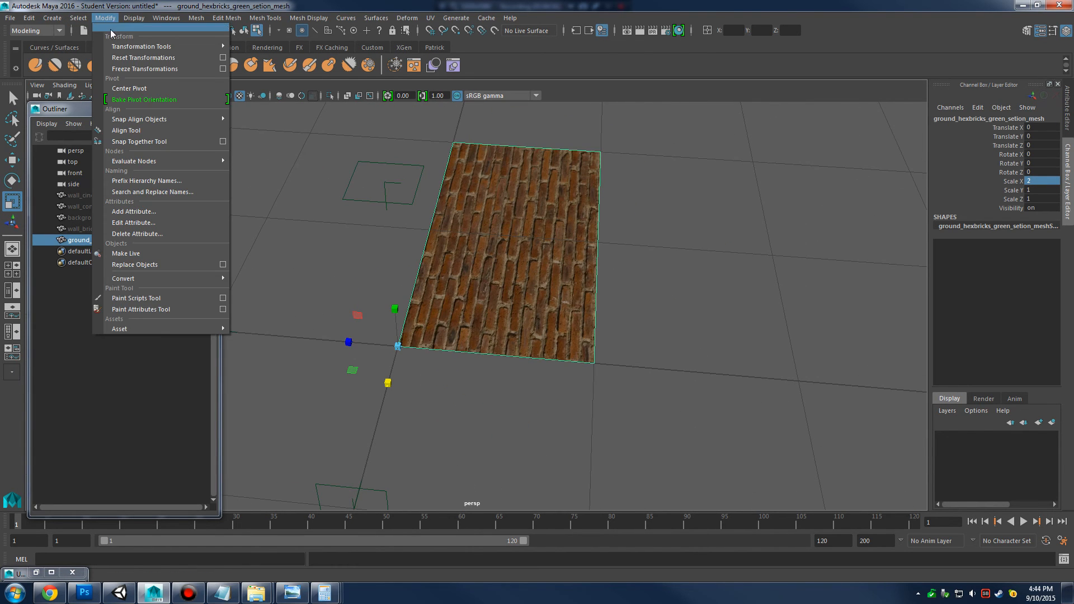
left_click(142, 70)
left_click_drag(537, 262, 501, 282)
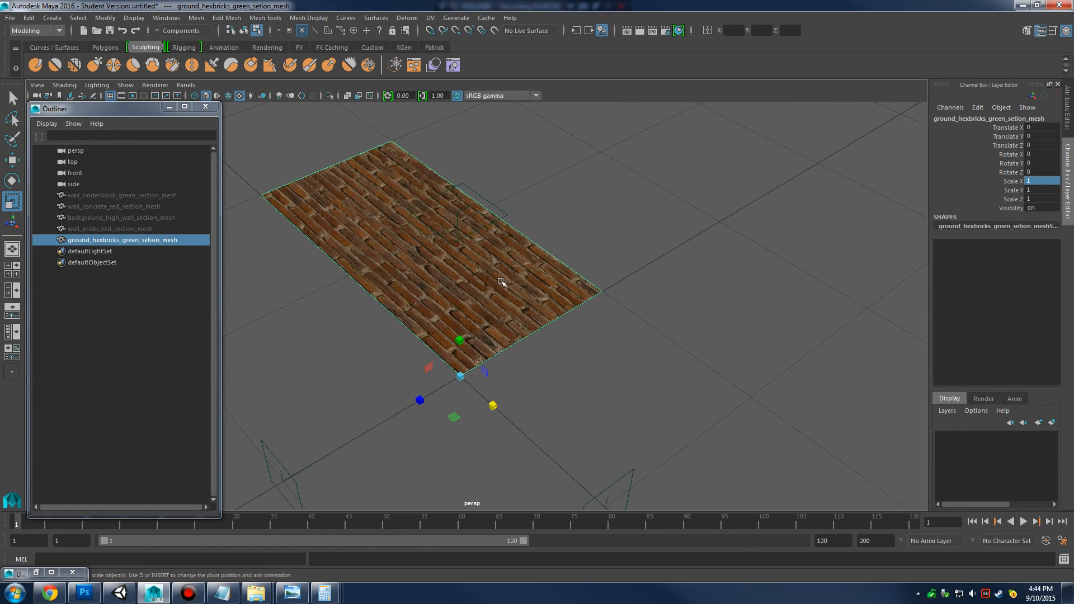
Restore the UV Editor and move all the ground section's UVs onto the green hexagonal brick texture
left_click(36, 572)
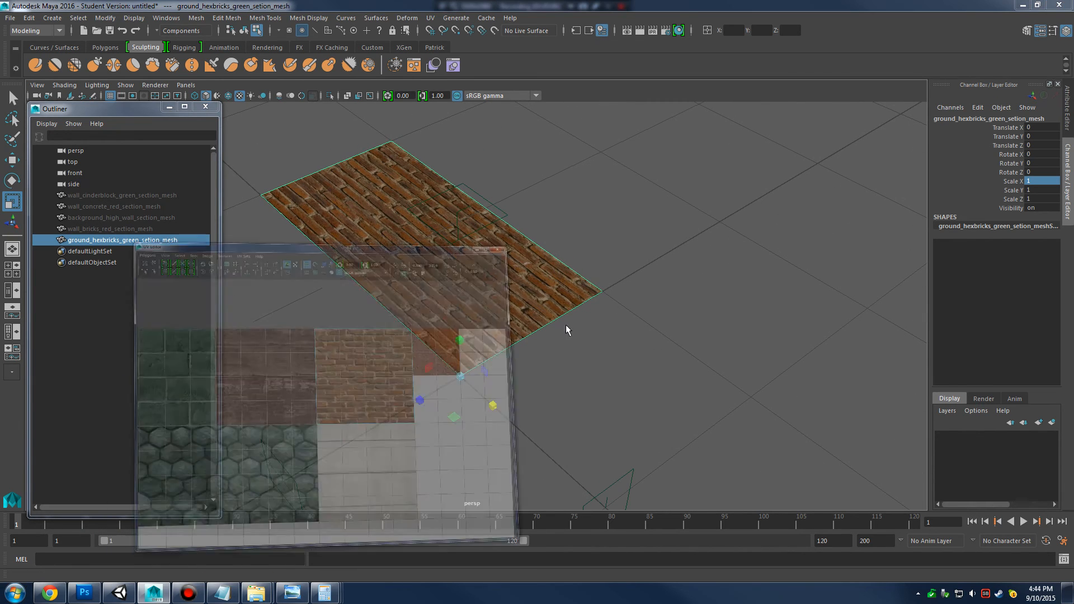
right_click(636, 248)
left_click(668, 250)
left_click_drag(445, 136, 771, 449)
scroll(542, 320, "down", 2)
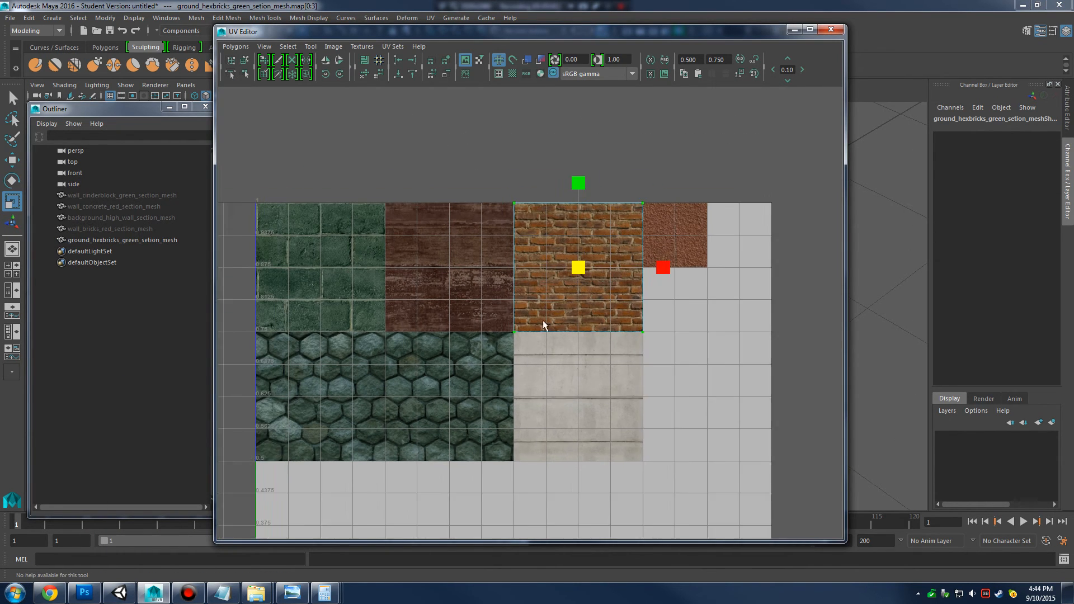
left_click_drag(542, 320, 648, 301)
key("w")
left_click_drag(686, 247, 439, 381)
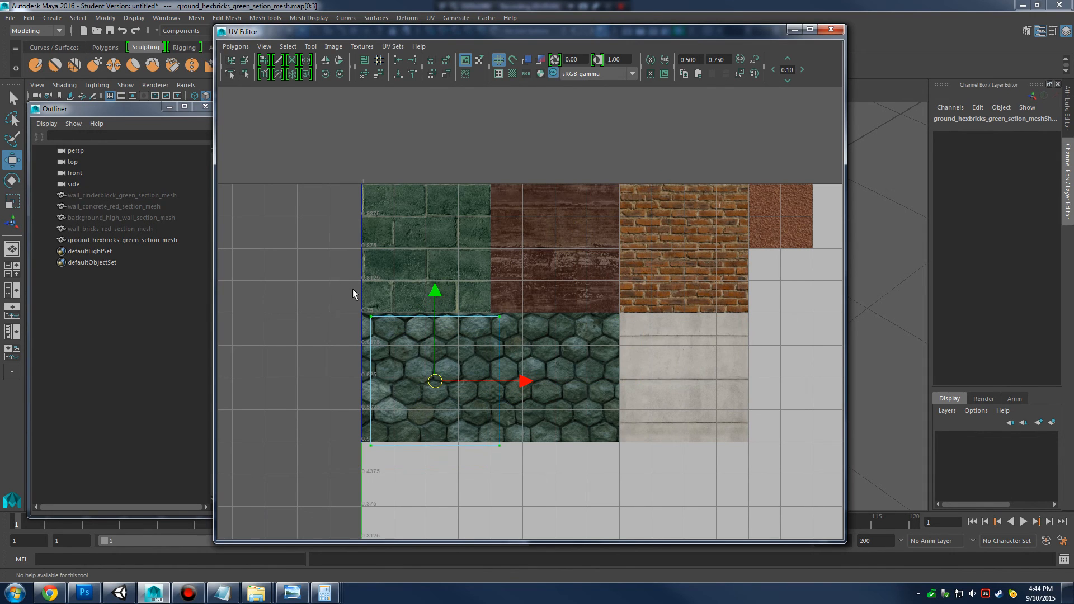
Snap the ground section's left and right UVs to the side edges of the green hexagonal brick texture
left_click_drag(350, 286, 445, 503)
left_click(455, 381)
left_click_drag(455, 383, 446, 378)
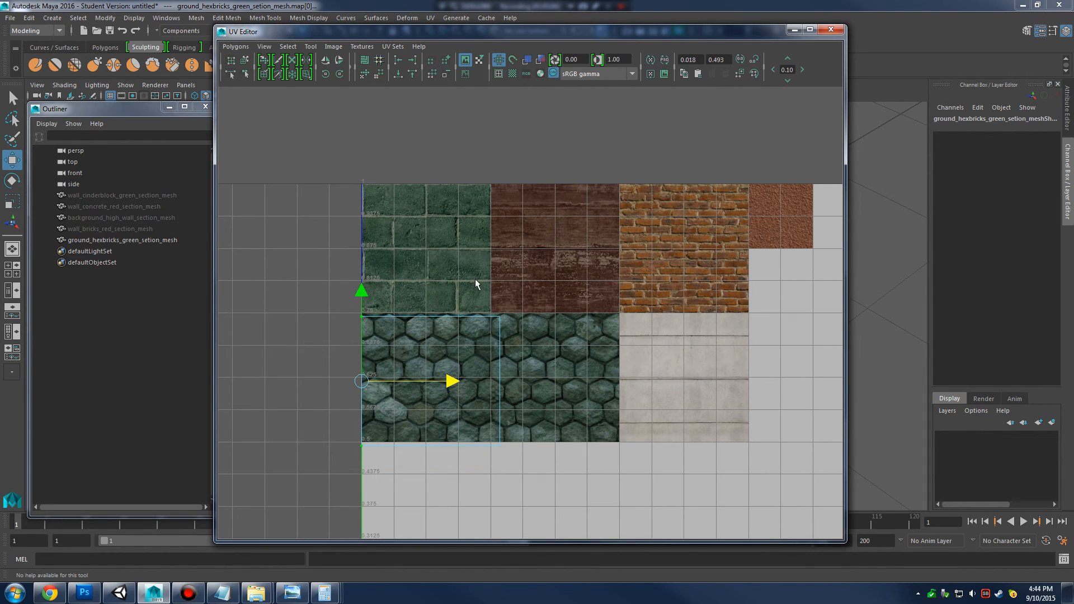
left_click_drag(471, 277, 598, 475)
left_click_drag(588, 383, 713, 394)
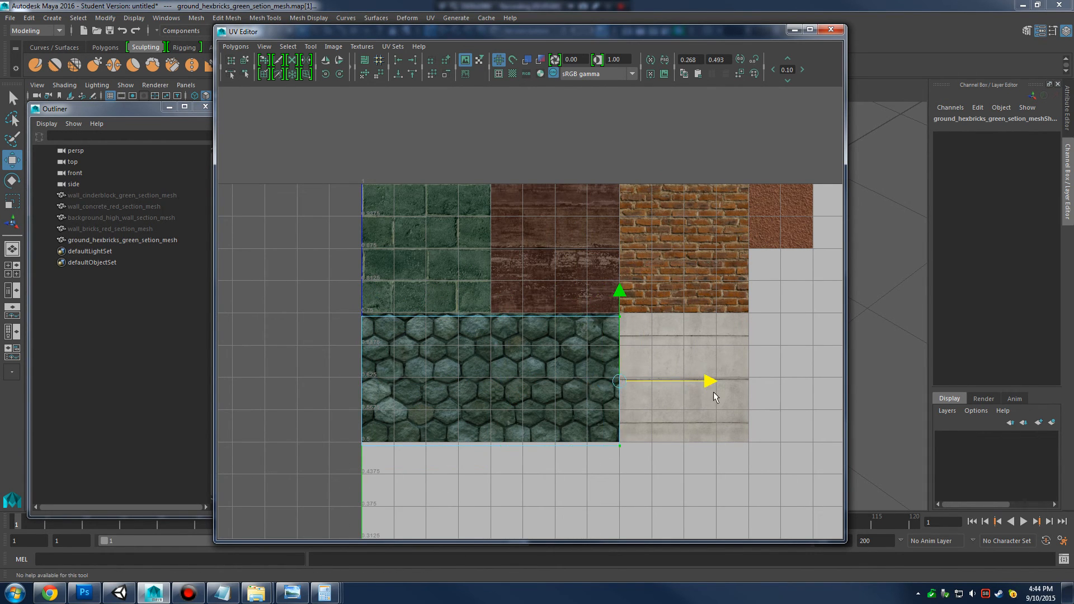
Align the ground section's top and bottom UVs with the upper and lower edges of the hexagonal brick texture
left_click_drag(282, 241, 660, 351)
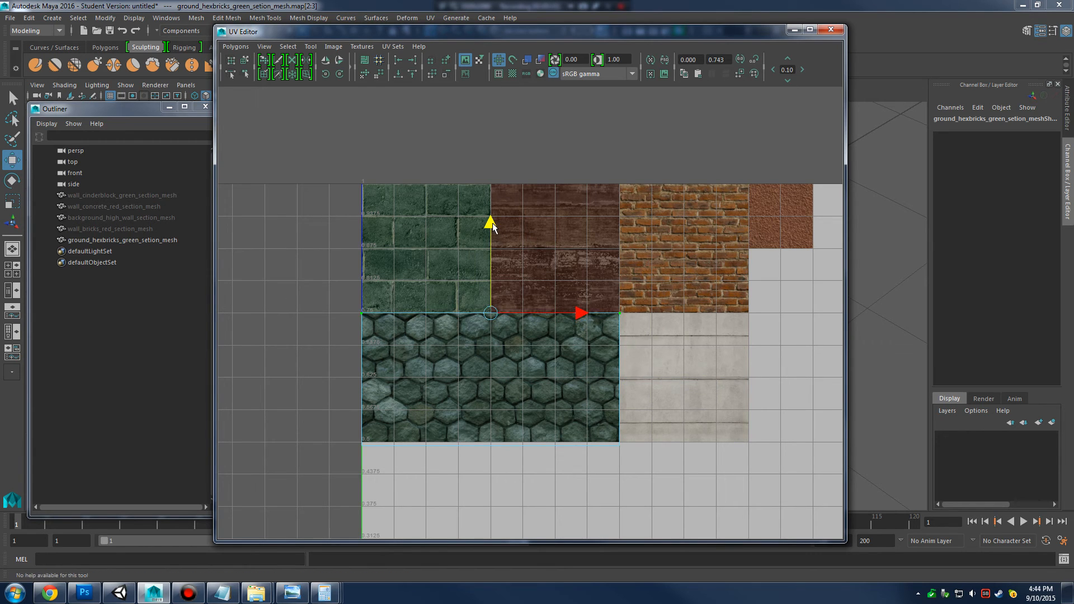
left_click_drag(314, 422, 623, 521)
left_click_drag(492, 361, 498, 371)
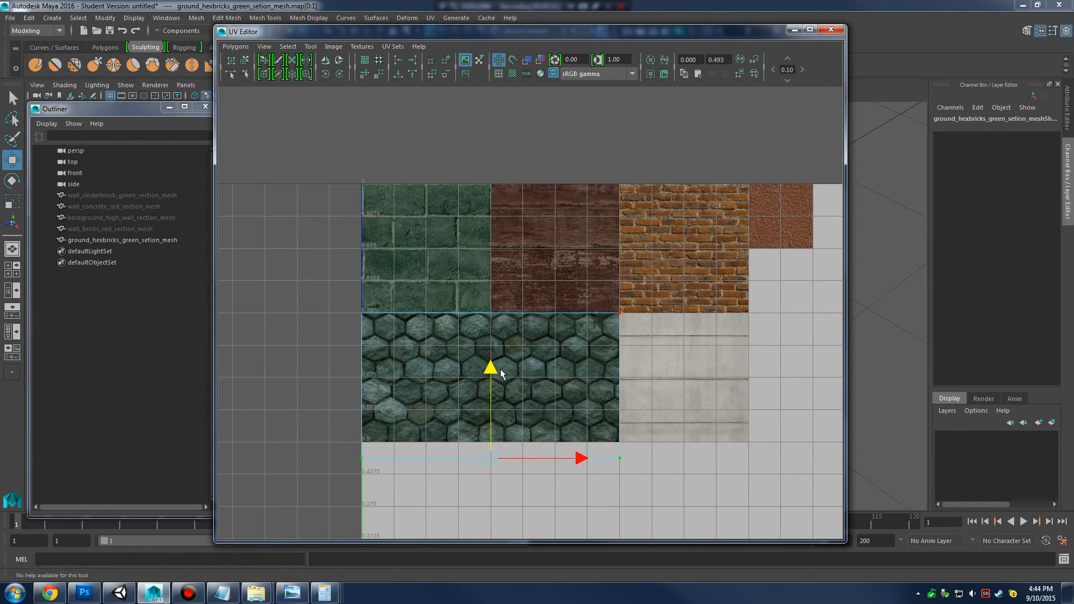
left_click(490, 374)
left_click_drag(276, 455, 652, 529)
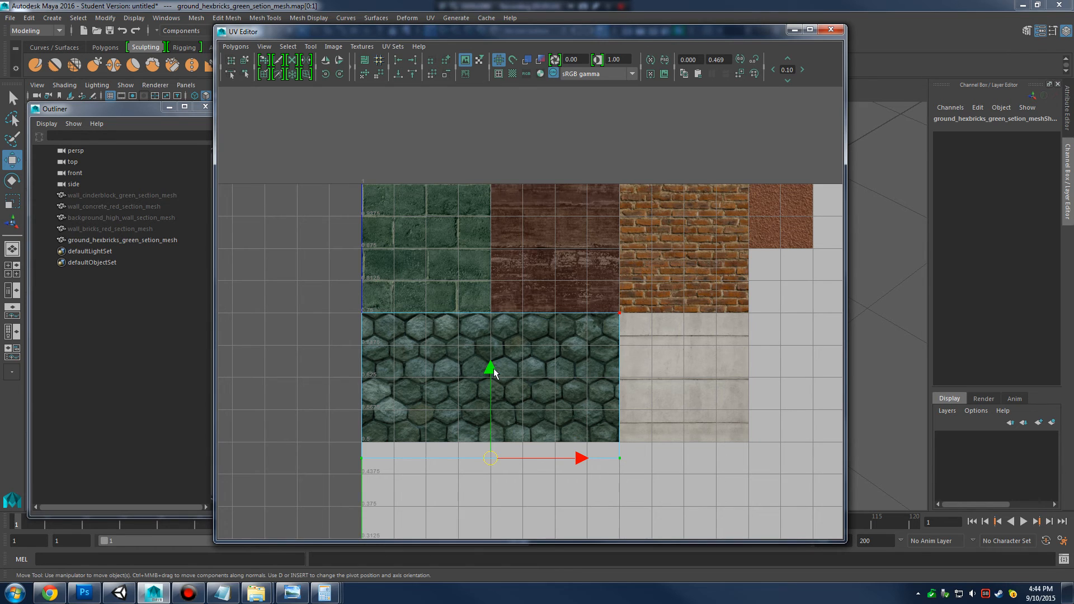
left_click_drag(493, 373, 510, 359)
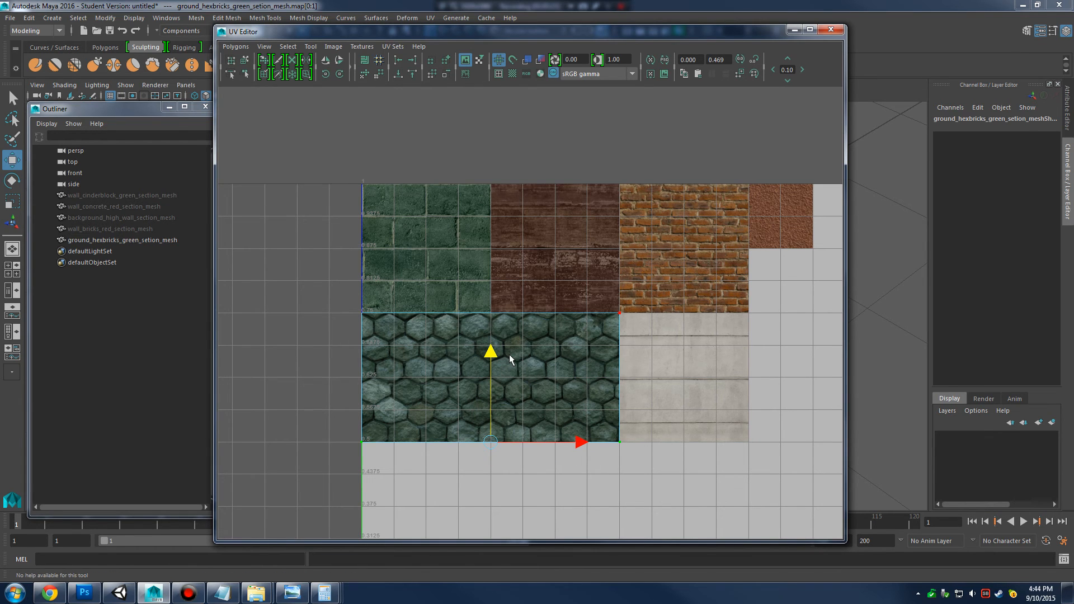
Minimize the UV Editor, return to object mode, and duplicate ground_hexbricks_green_setion_mesh in place
left_click(794, 29)
right_click(412, 247)
left_click_drag(688, 316, 537, 395)
left_click(506, 376)
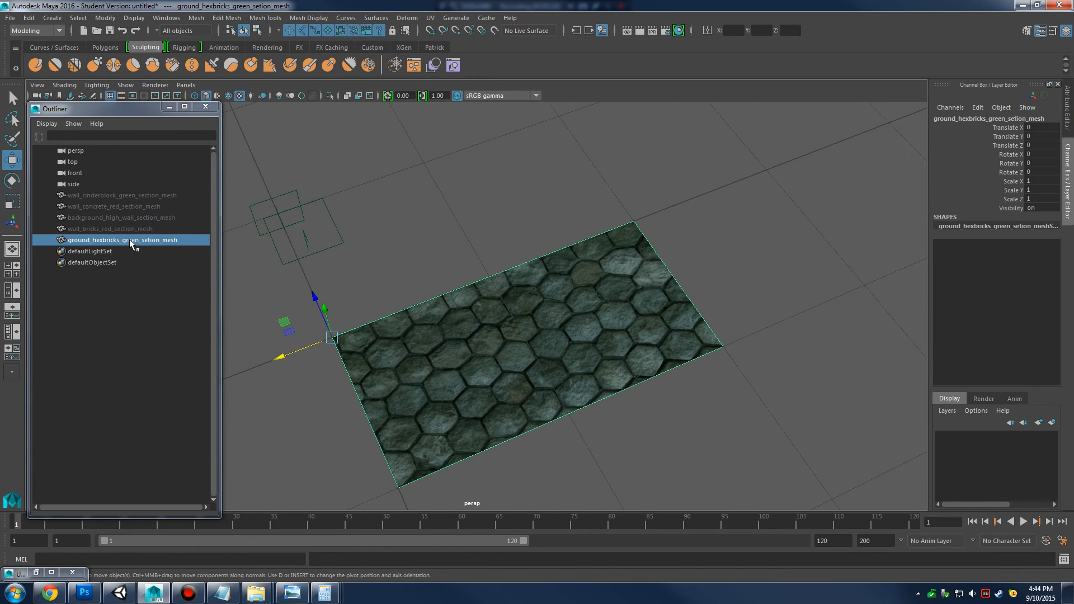
key("ctrl+d")
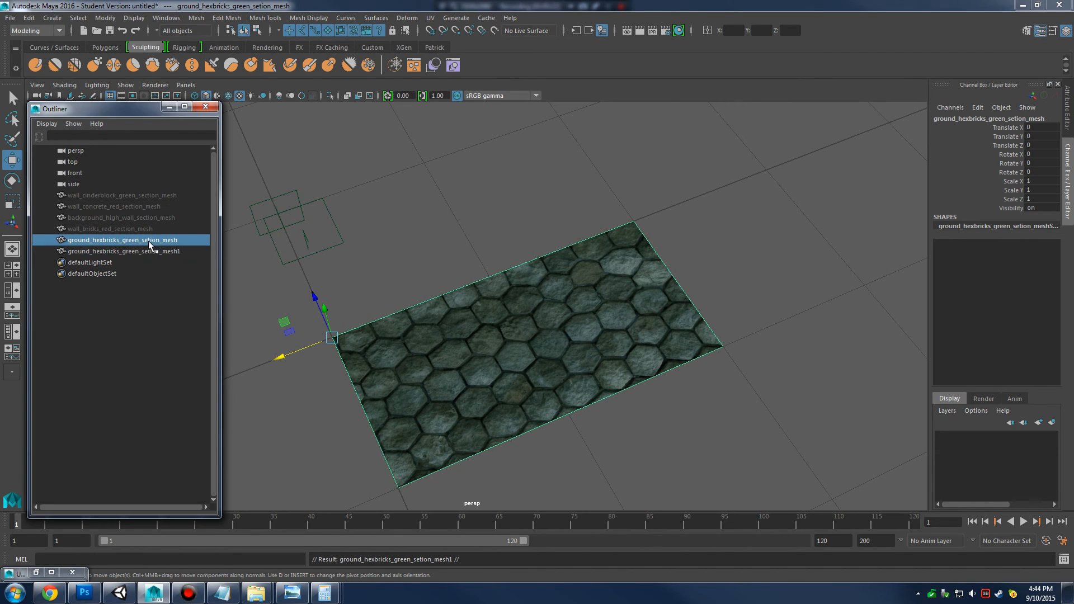
Hide the original ground_hexbricks_green_setion_mesh, leaving its duplicate displayed
left_click(135, 17)
mouse_move(161, 69)
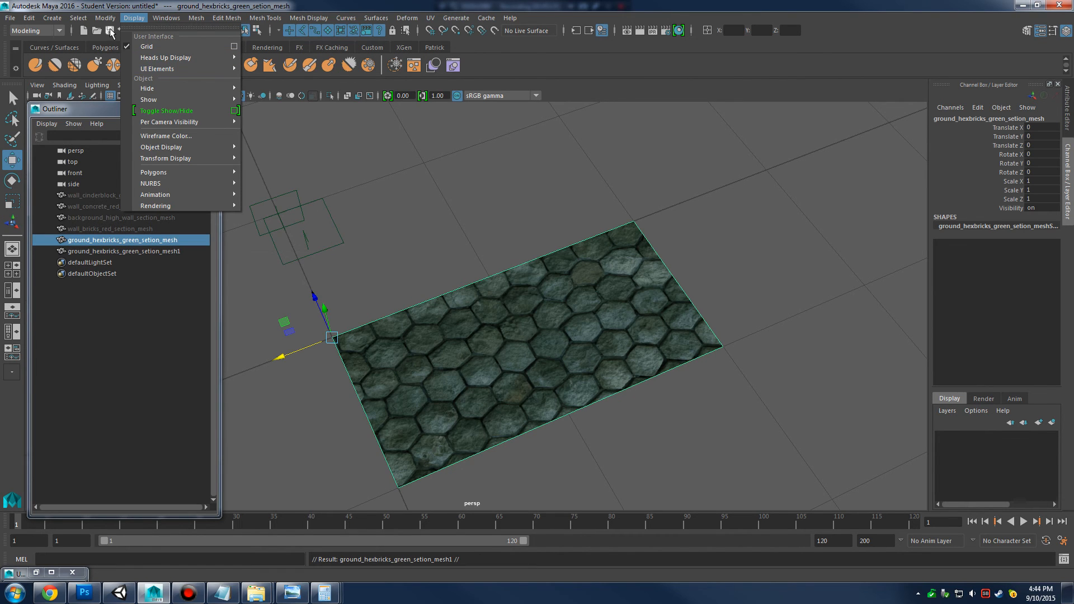
mouse_move(166, 101)
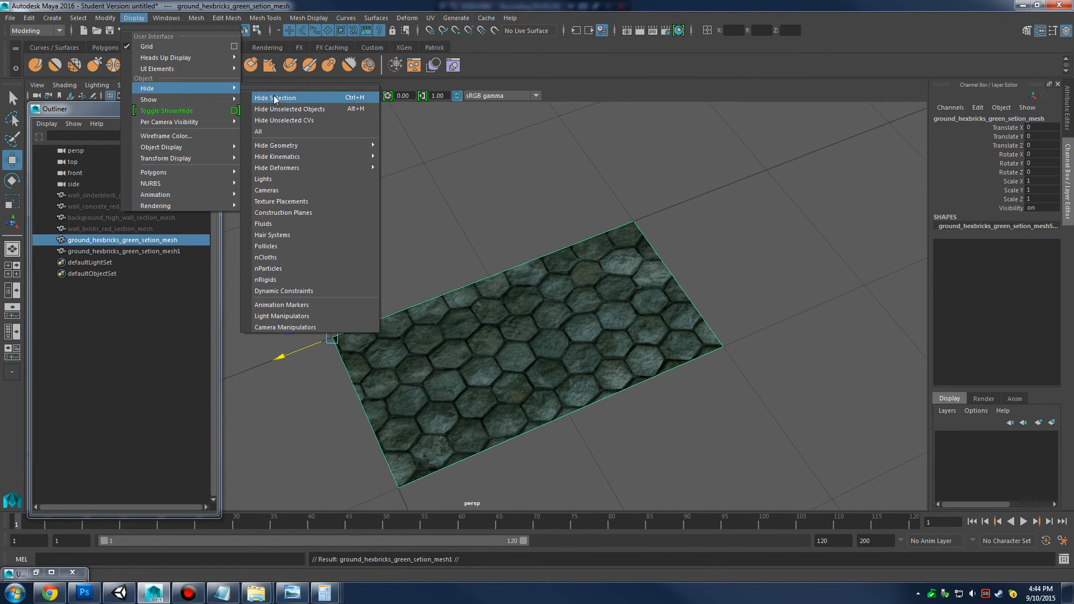
left_click(273, 96)
Rename the duplicated ground section as wall_stucco_red_section_mesh
double_click(123, 252)
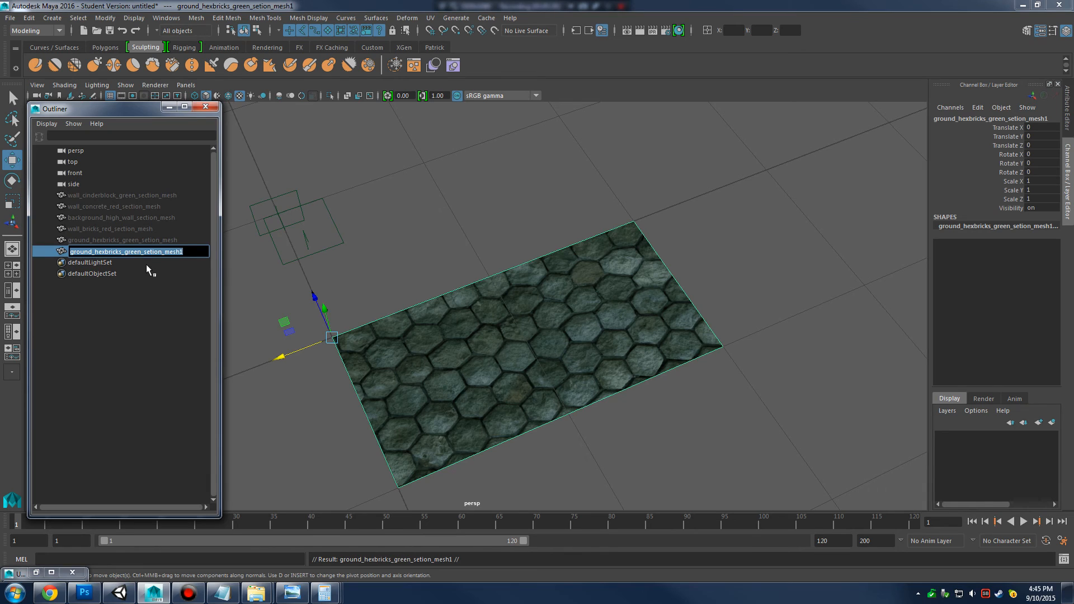
type("wall_stucco_red_section")
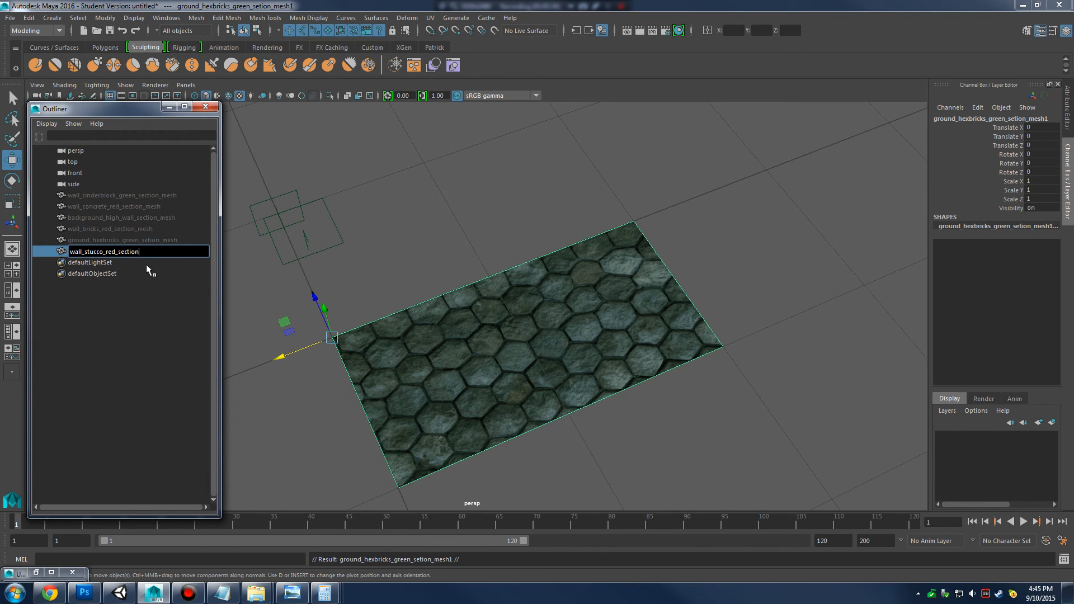
type("_mesh")
key("Return")
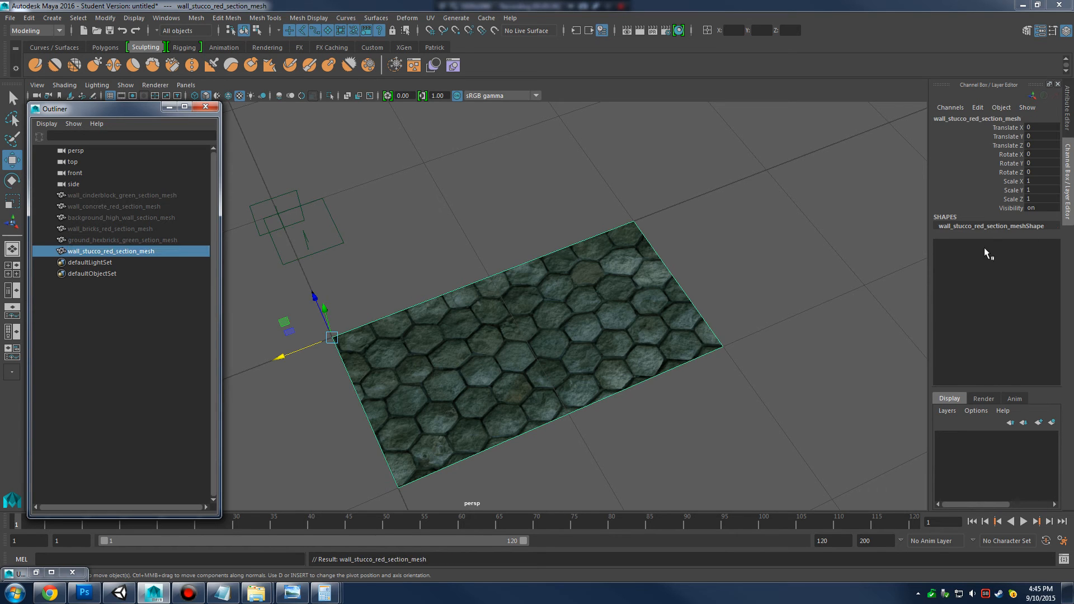
Set the Scale X of wall_stucco_red_section_mesh to 0.5
left_click_drag(511, 357, 527, 338)
scroll(563, 353, "up", 4)
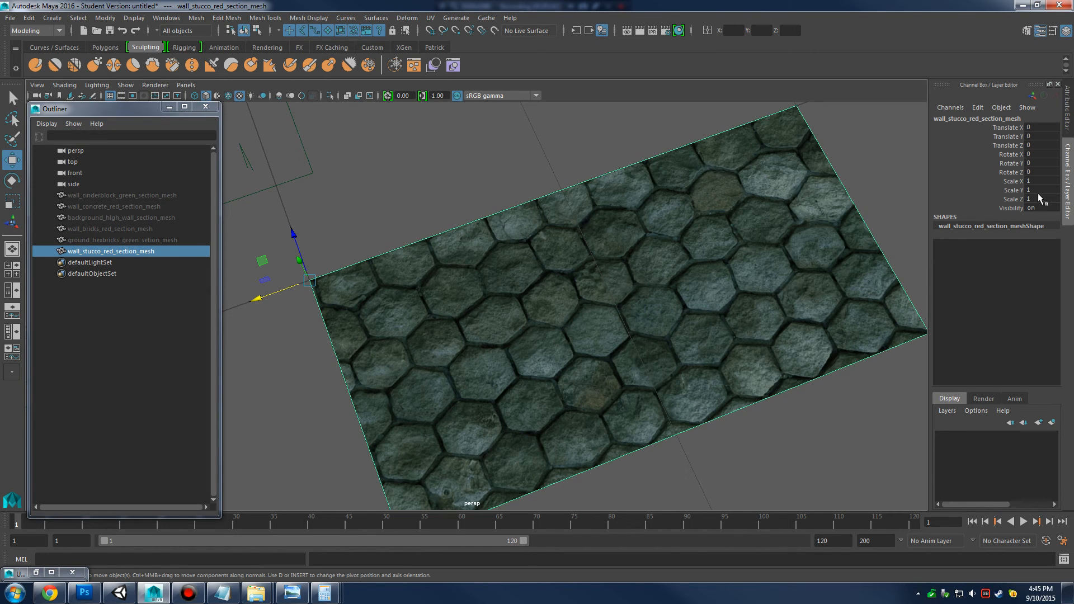
key("r")
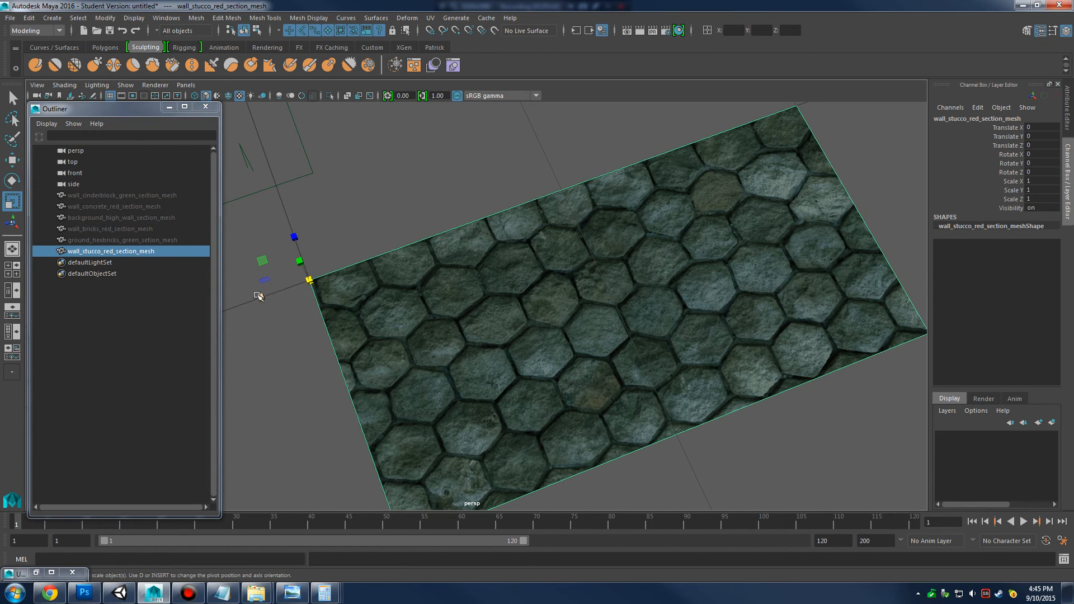
left_click_drag(259, 296, 260, 297)
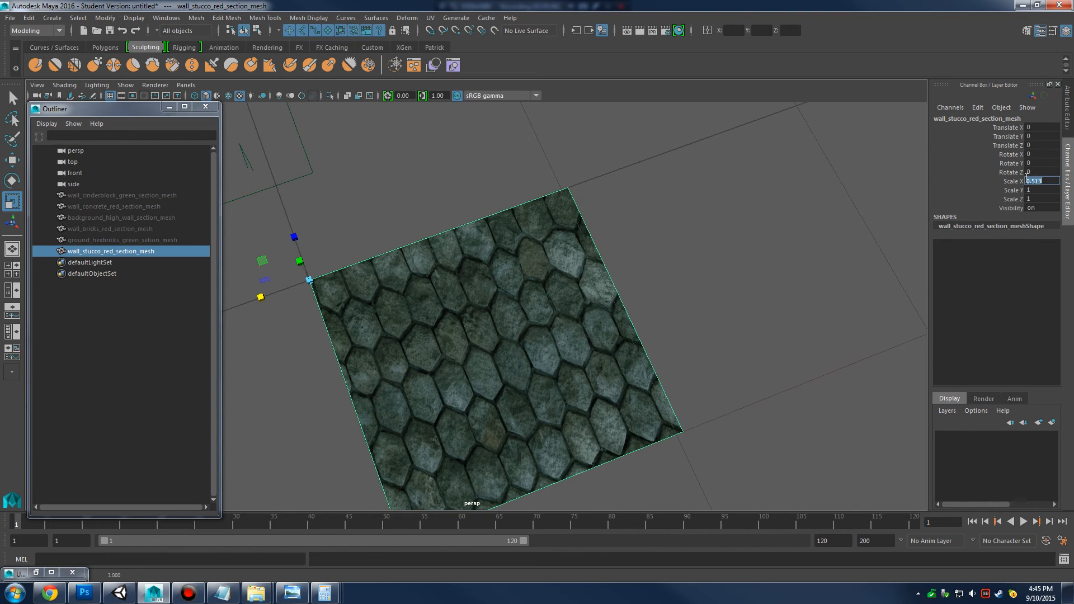
type("0.5")
key("Return")
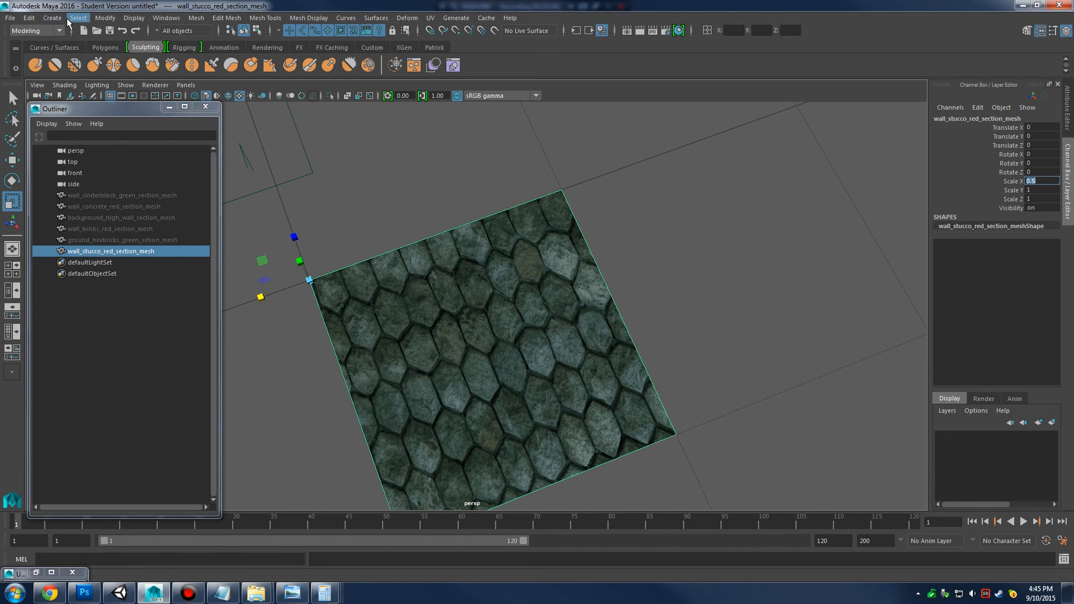
Freeze the transformations of wall_stucco_red_section_mesh
left_click(50, 18)
mouse_move(106, 20)
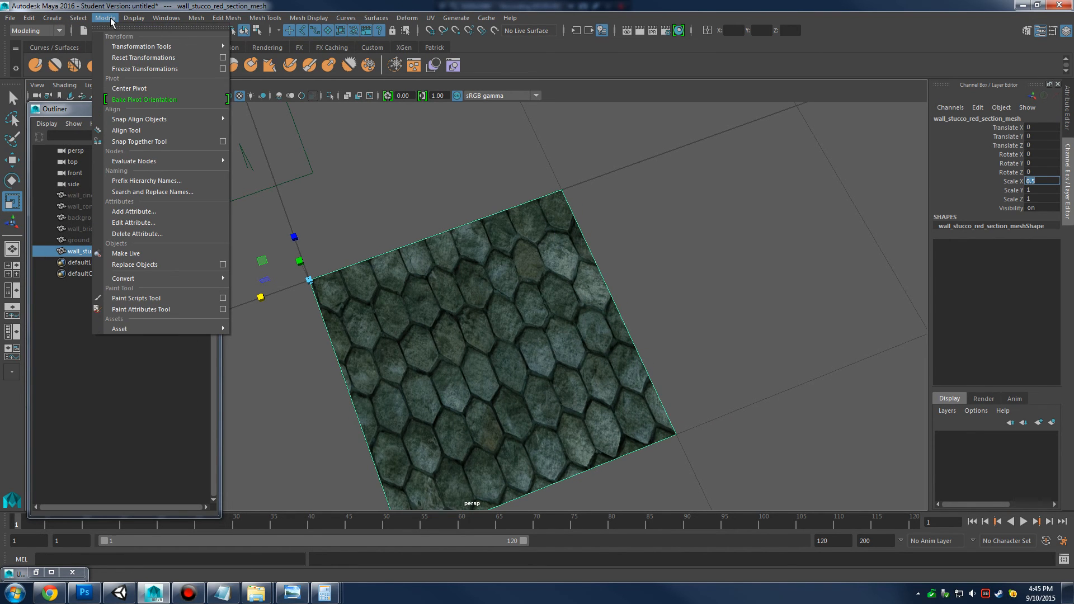
left_click(149, 69)
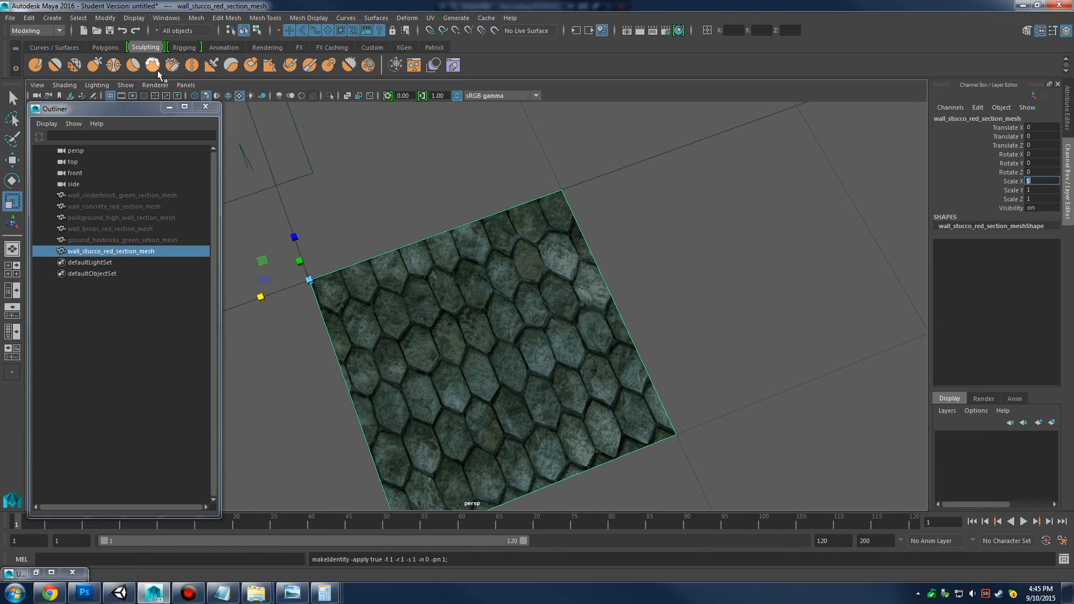
Restore the UV Editor and move all the stucco section's UVs over to the red stucco tile
left_click(51, 572)
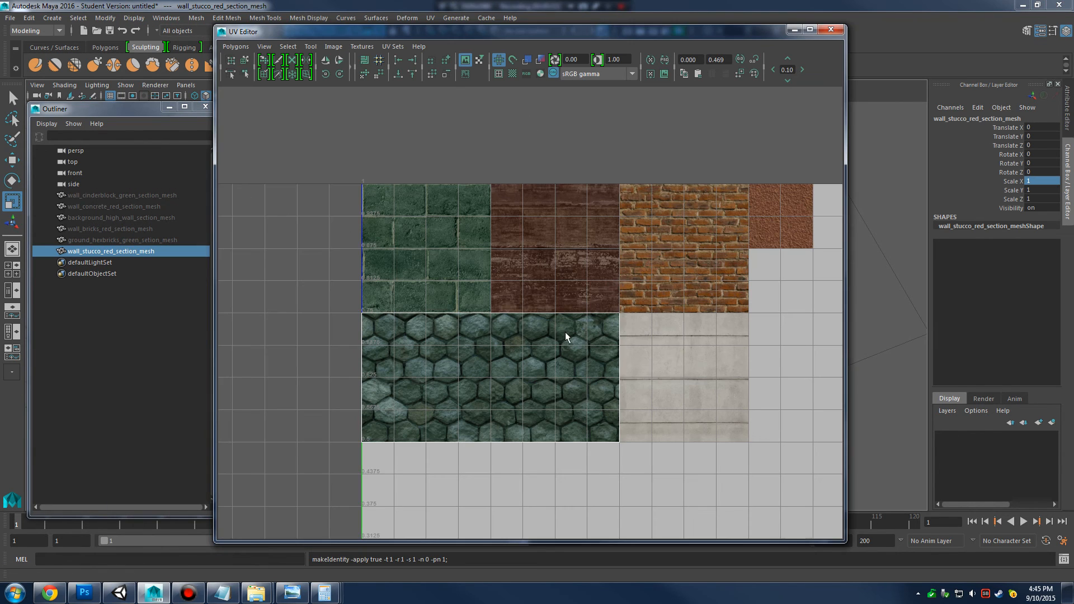
right_click(562, 333)
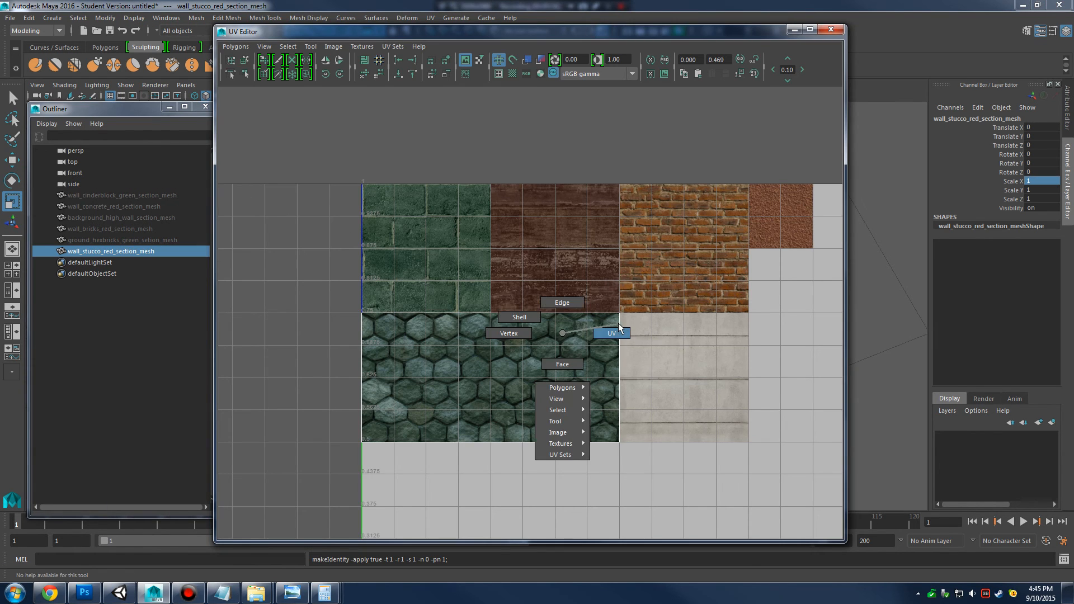
left_click(618, 328)
left_click_drag(255, 252, 722, 538)
key("w")
left_click_drag(494, 381, 765, 266)
left_click_drag(766, 266, 652, 288)
Align the stucco section's side, top and bottom UVs with the edges of the red stucco tile
left_click_drag(462, 183, 562, 385)
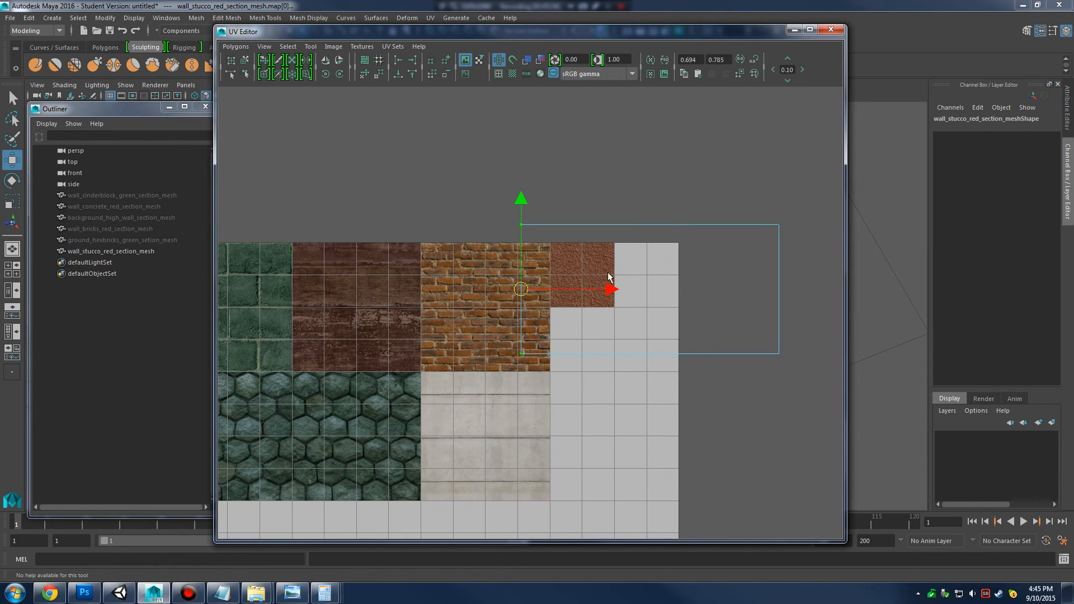
left_click_drag(610, 277, 640, 291)
left_click_drag(511, 192, 708, 246)
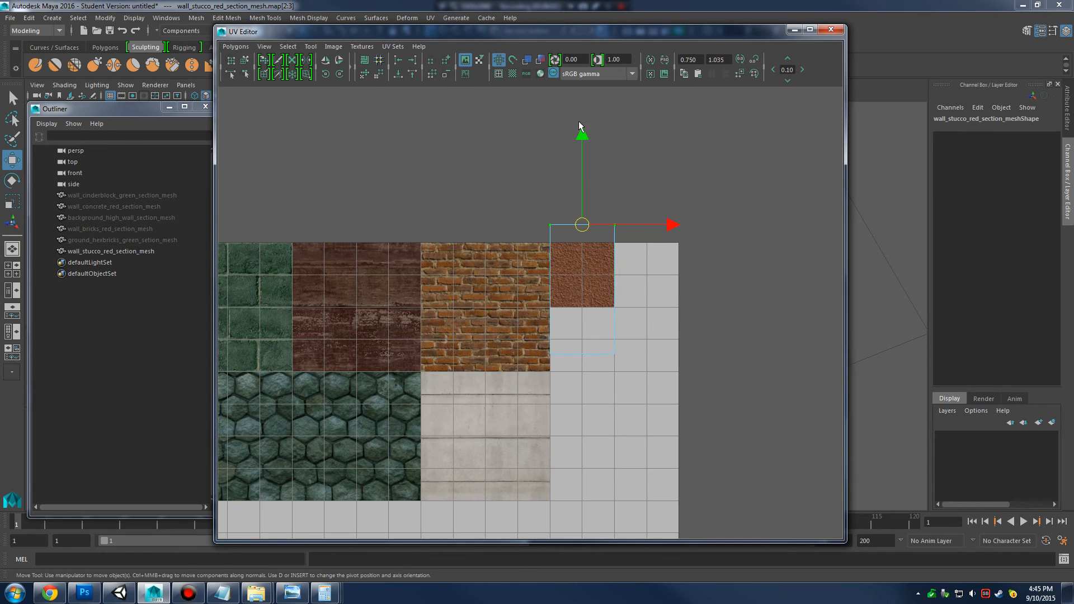
left_click_drag(579, 126, 581, 146)
left_click_drag(494, 312, 690, 422)
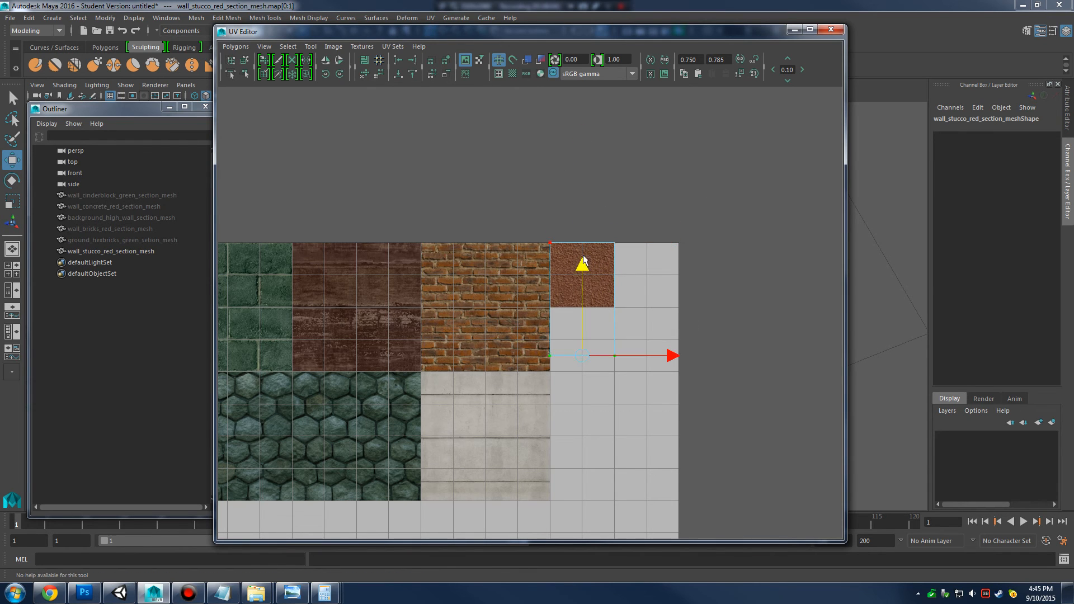
left_click_drag(583, 259, 584, 211)
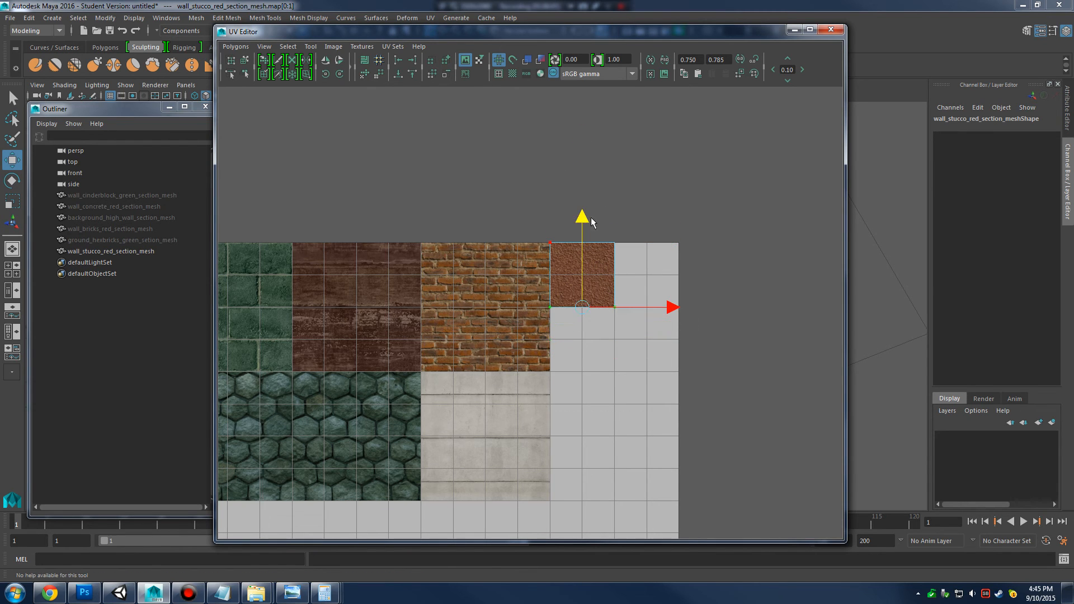
Minimize the UV Editor, return the stucco section to object mode and select the whole mesh
left_click(792, 31)
right_click(522, 271)
left_click(577, 257)
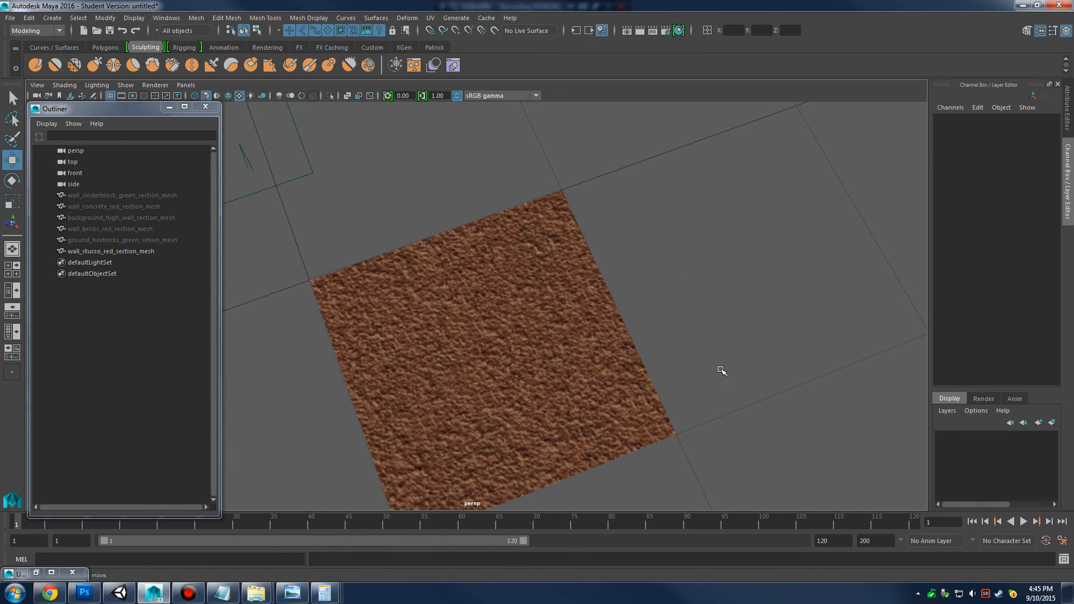
left_click_drag(722, 370, 699, 362)
left_click(464, 290)
left_click_drag(610, 336, 767, 366)
left_click_drag(728, 333, 543, 282)
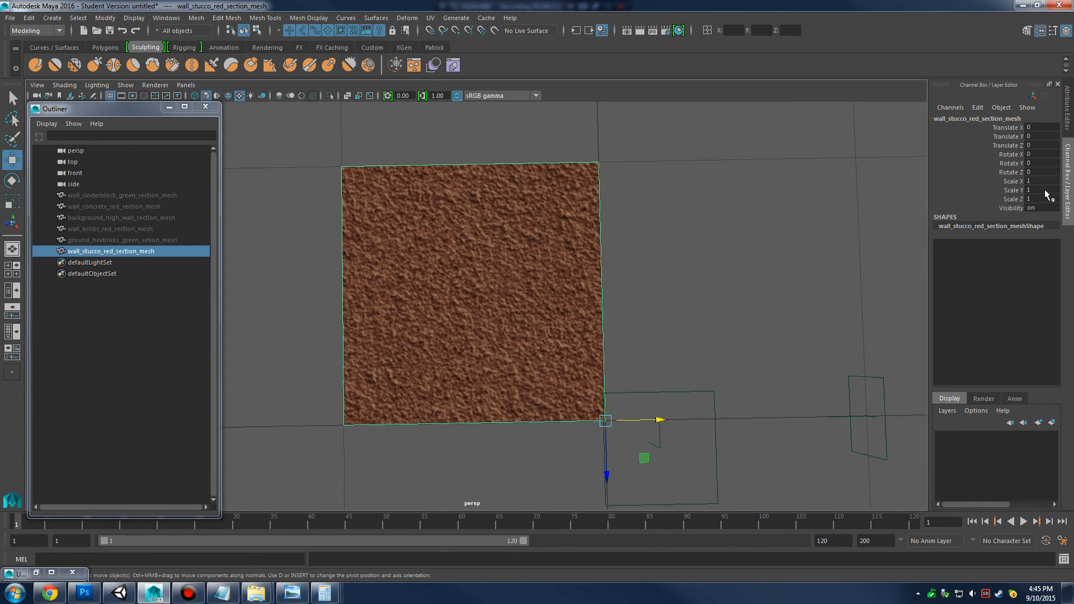
Set Scale X, Y and Z of wall_stucco_red_section_mesh to 0.5
key("r")
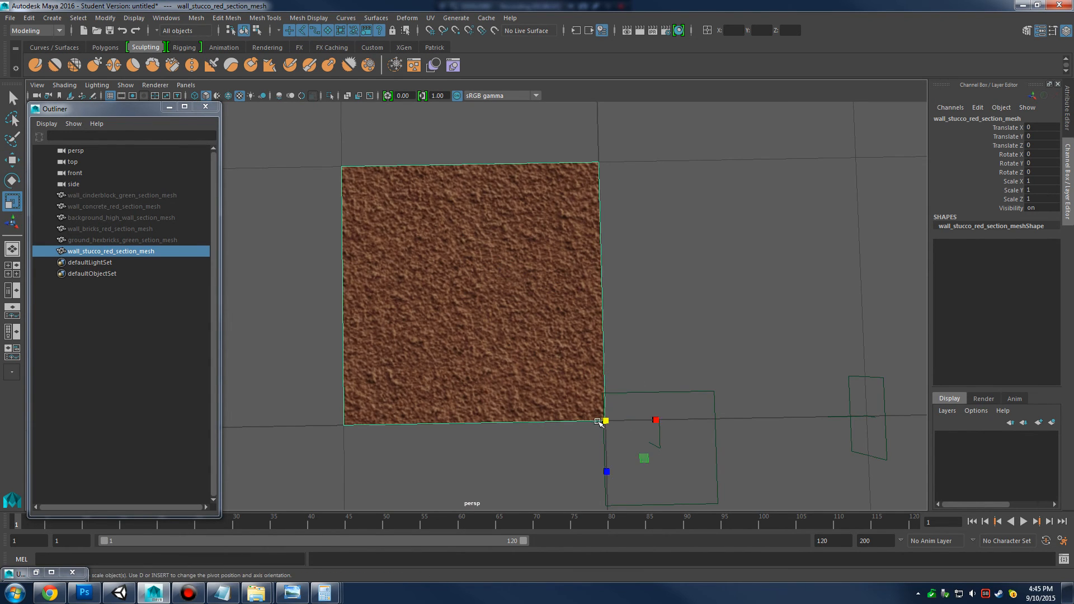
left_click_drag(606, 420, 511, 423)
left_click_drag(1035, 181, 1042, 201)
type("0.5")
key("Return")
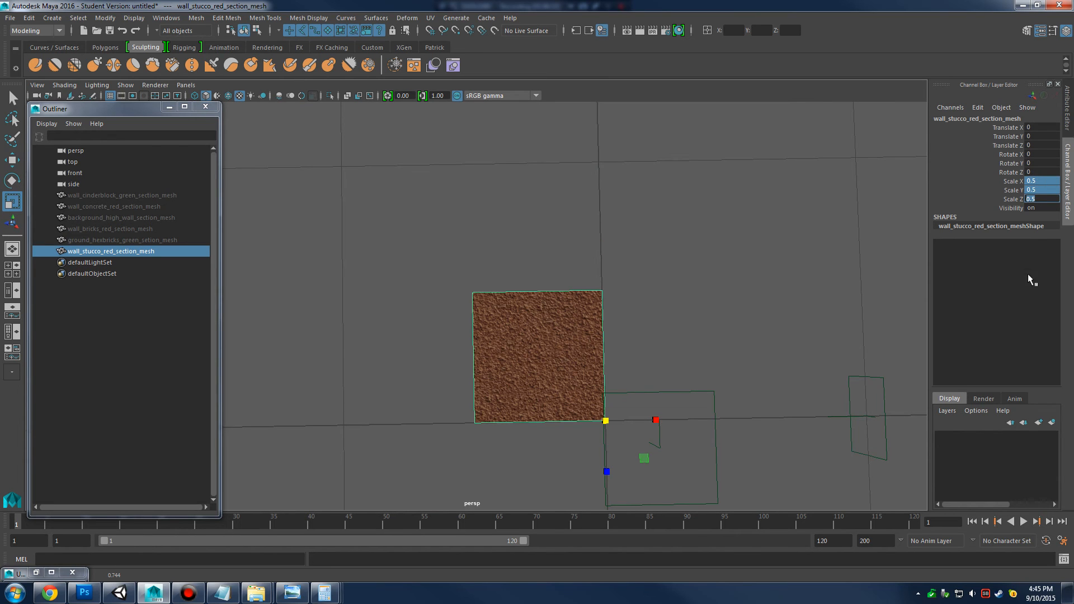
Freeze the transformations of the rescaled stucco section and deselect it
left_click_drag(648, 355, 515, 366)
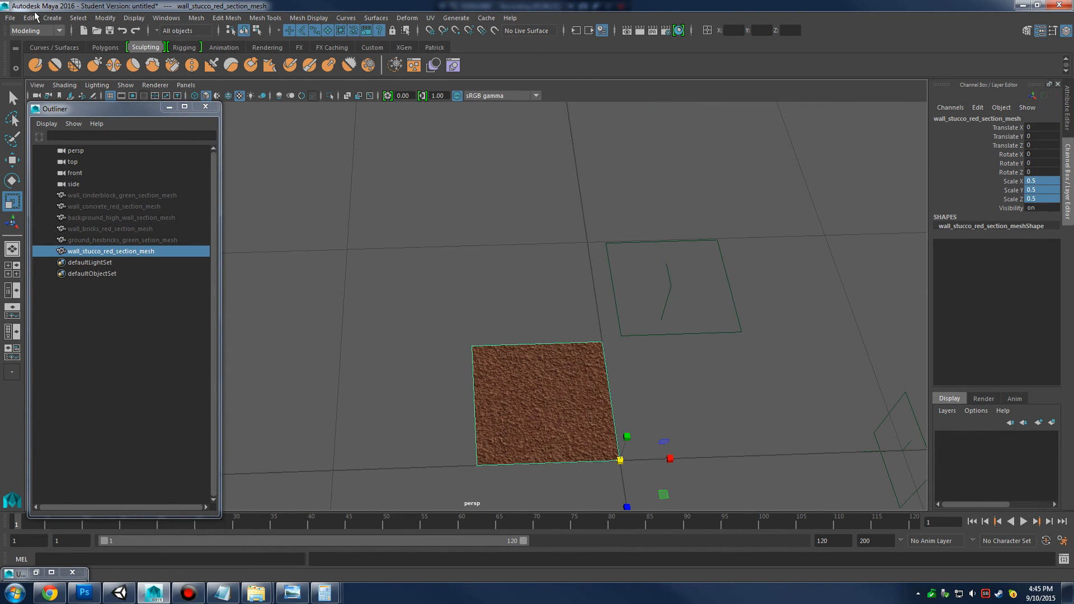
left_click(105, 18)
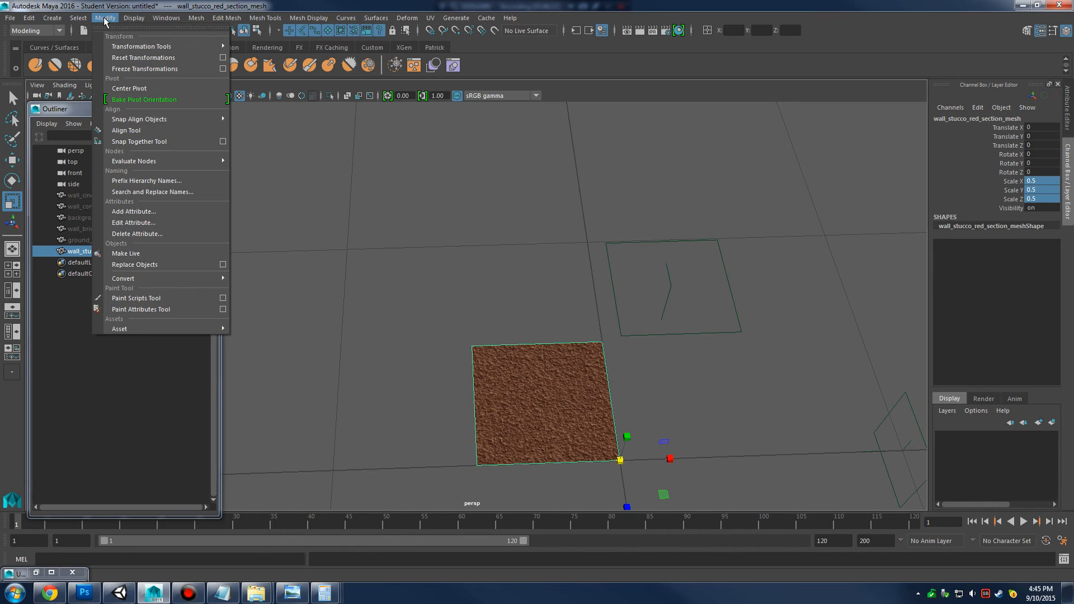
left_click(159, 70)
left_click(571, 335)
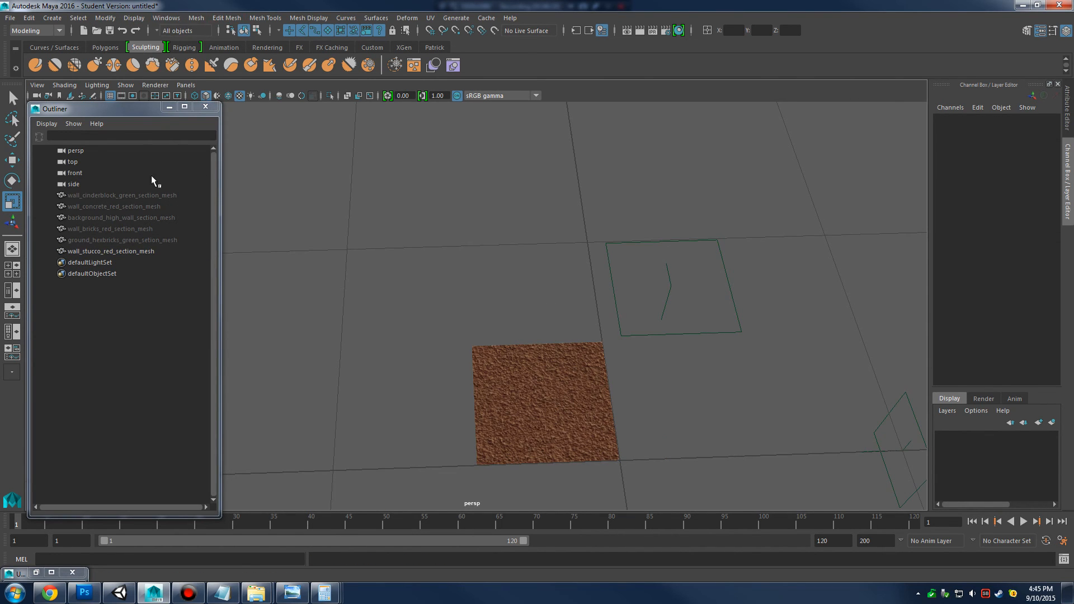
Unhide wall_bricks_red_section_mesh so it can be compared with the stucco section, and clear the selection
left_click(144, 229)
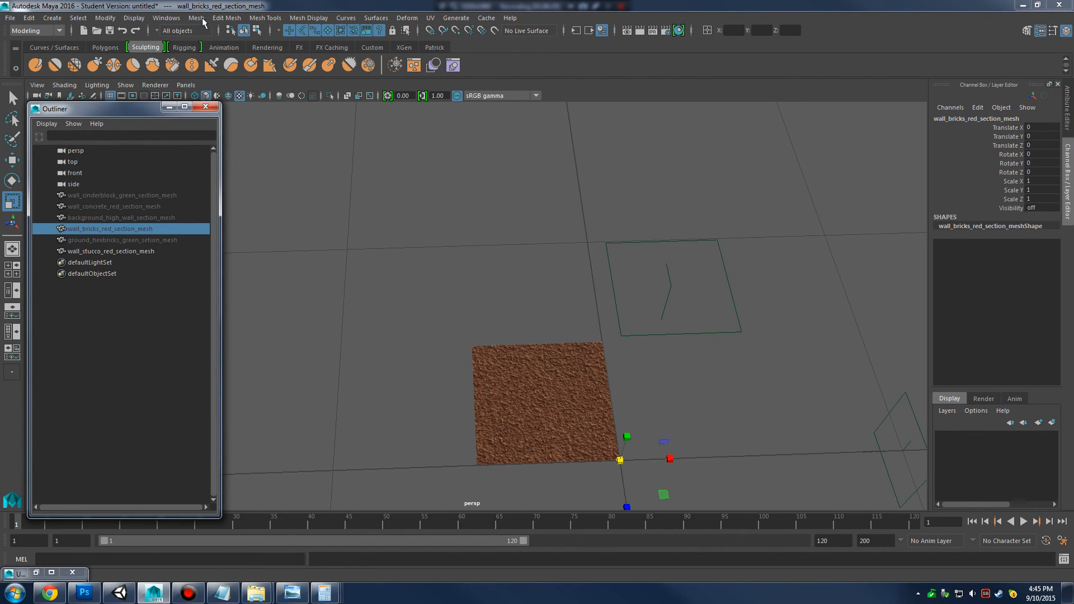
left_click(134, 18)
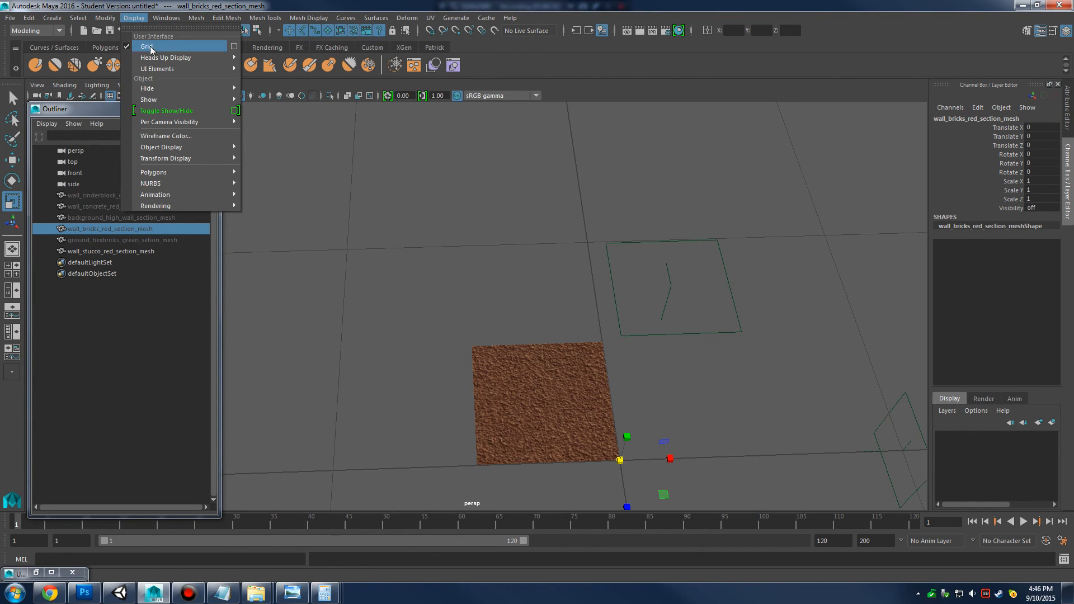
left_click(180, 111)
left_click_drag(563, 355, 610, 356)
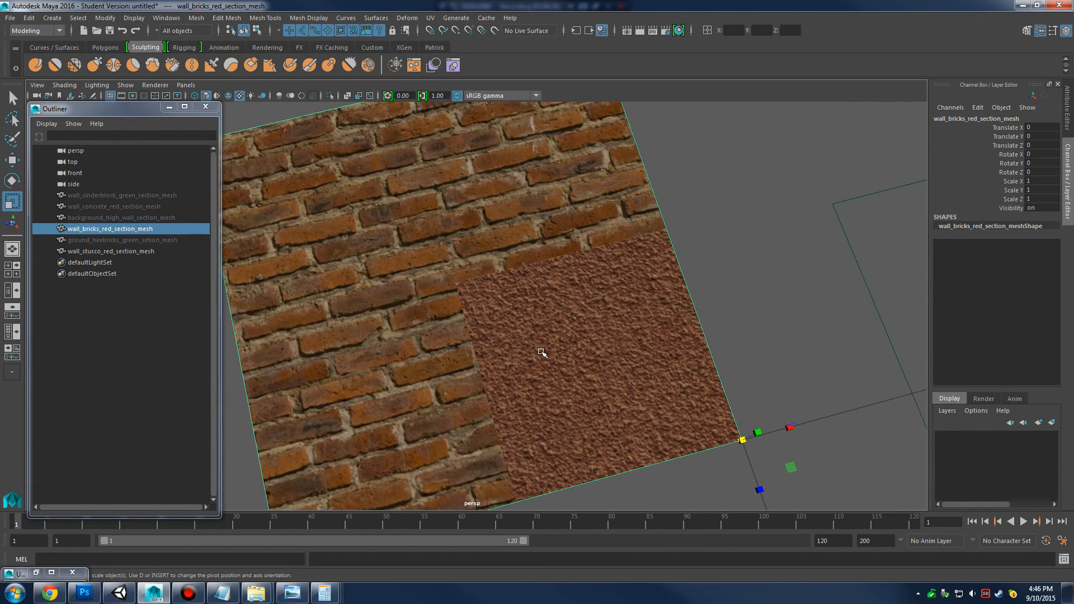
left_click(683, 416)
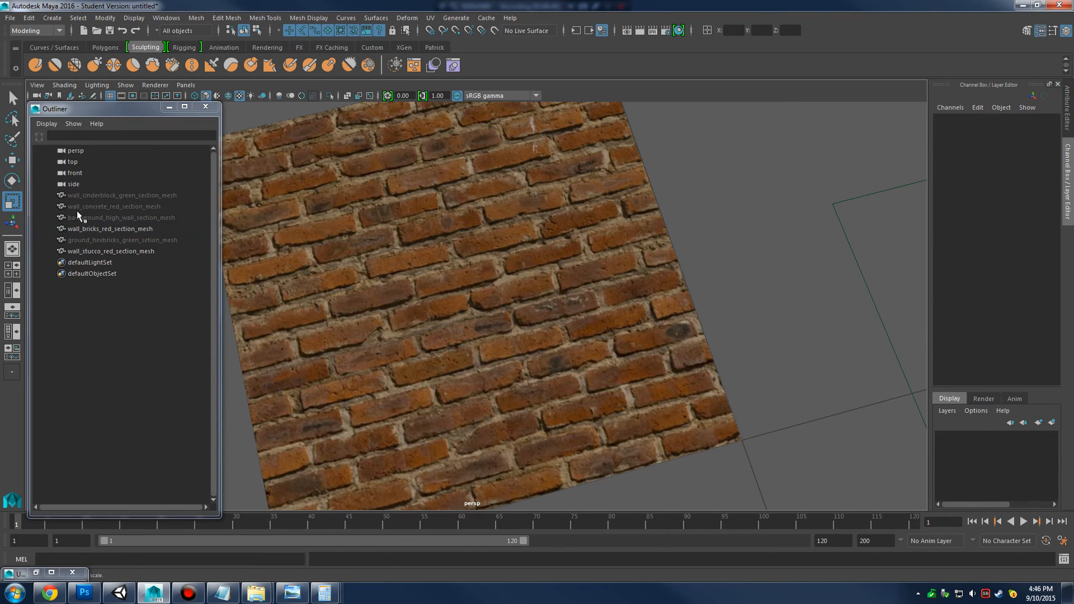
Set Scale X, Y and Z of wall_stucco_red_section_mesh to 2
left_click(110, 251)
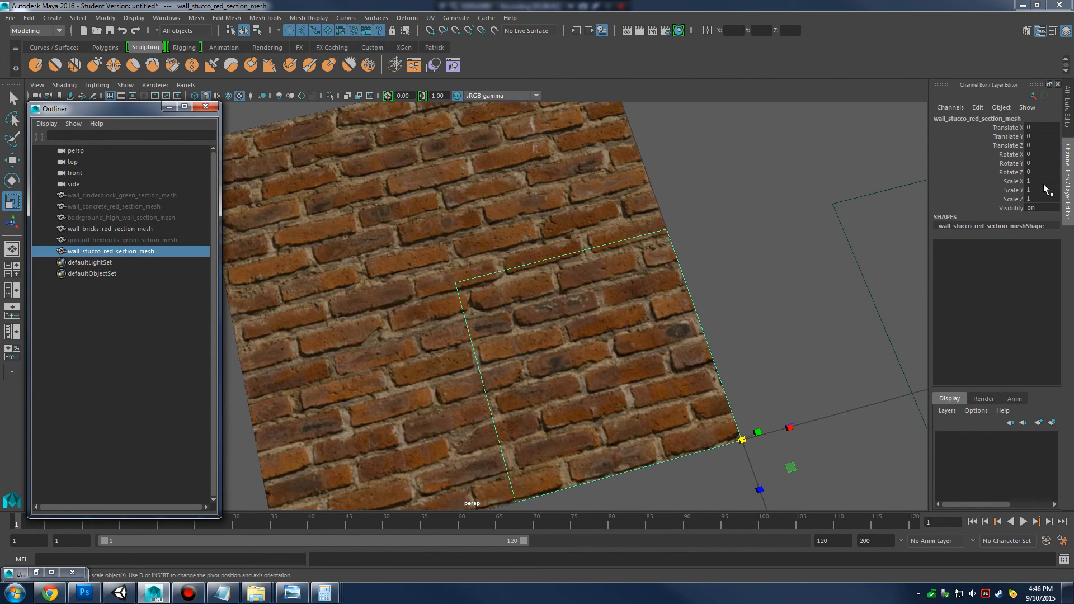
left_click_drag(1043, 181, 1044, 199)
key("Return")
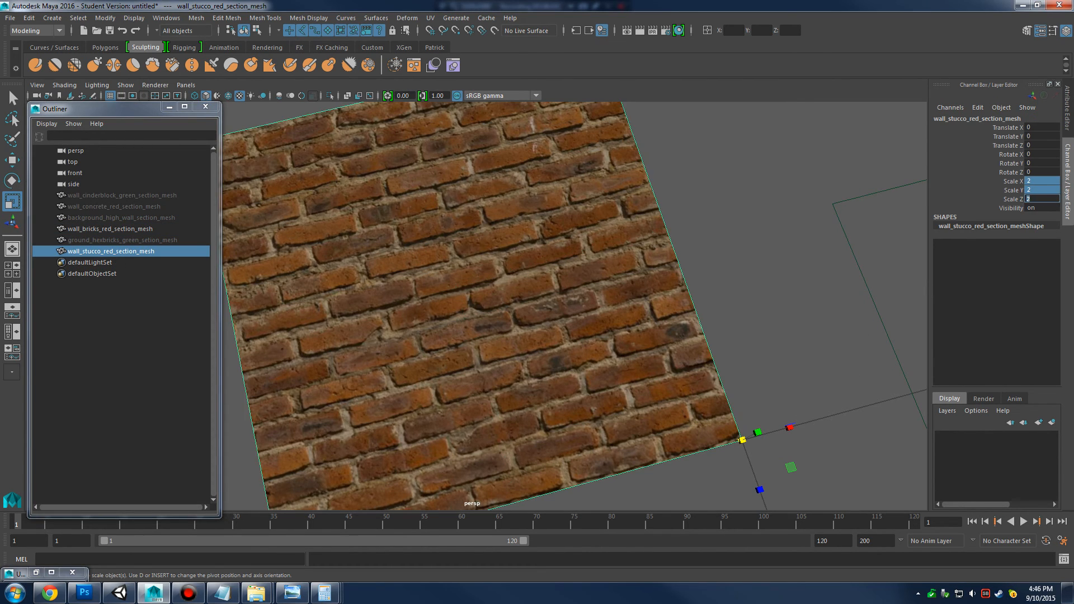
Move the enlarged stucco section beside the brick section, to about 1.03 in X, to compare their texture density
scroll(780, 204, "down", 3)
key("w")
left_click_drag(694, 375, 946, 317)
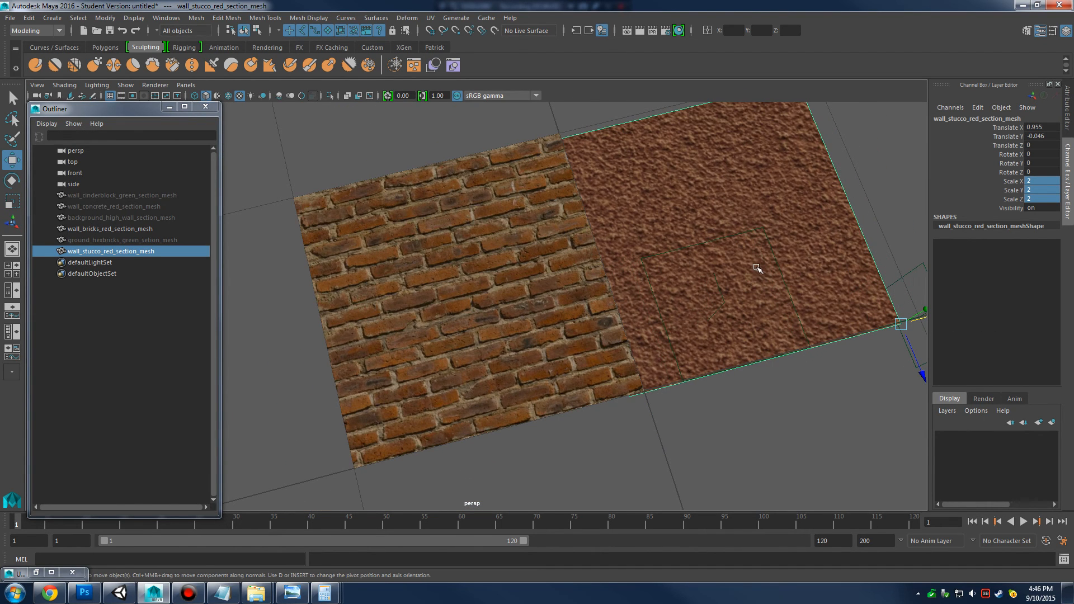
scroll(741, 202, "down", 3)
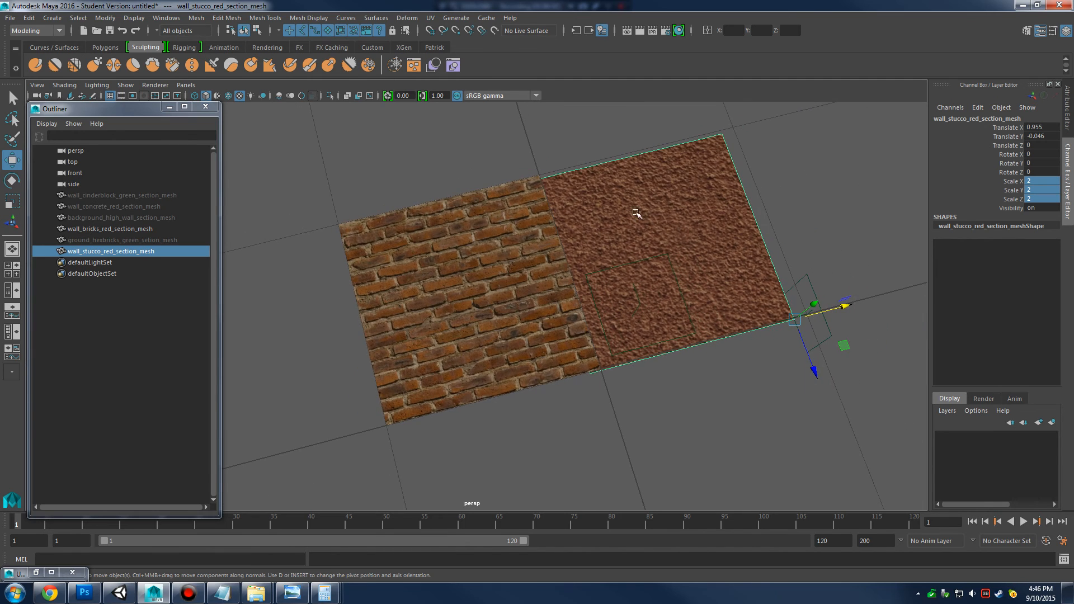
left_click_drag(843, 306, 858, 302)
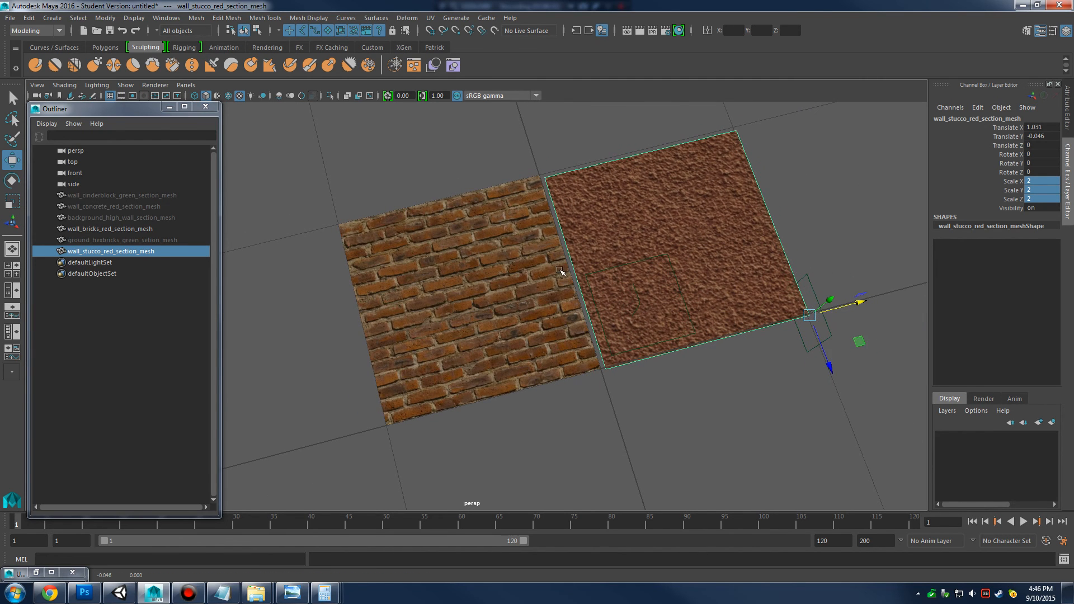
Compare the brick section's UV area with the red stucco tile in the UV Editor, then minimize the editor
left_click(555, 274)
left_click(36, 573)
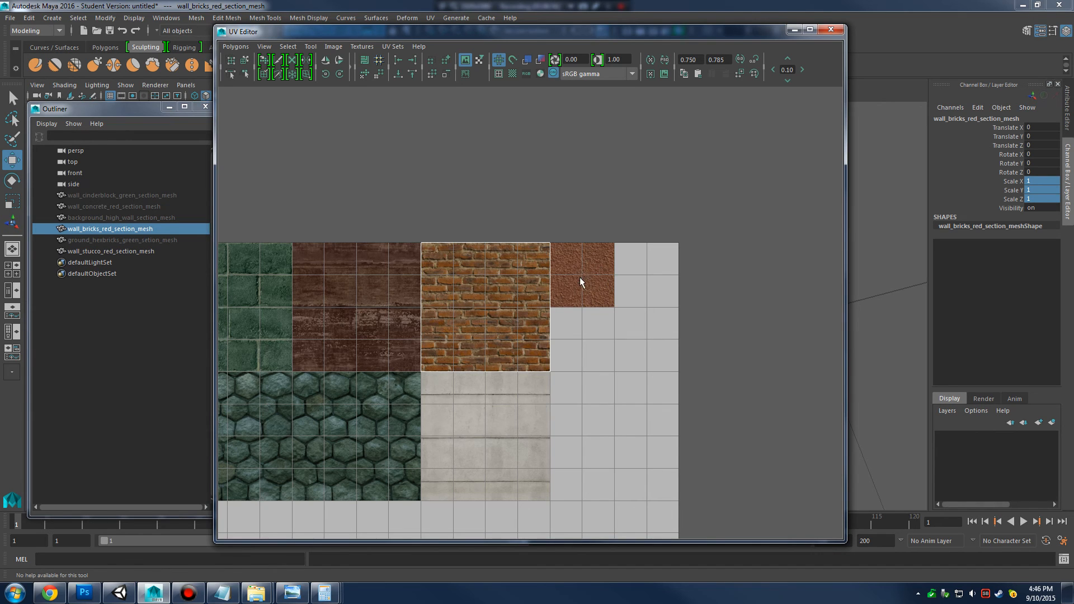
scroll(579, 277, "up", 3)
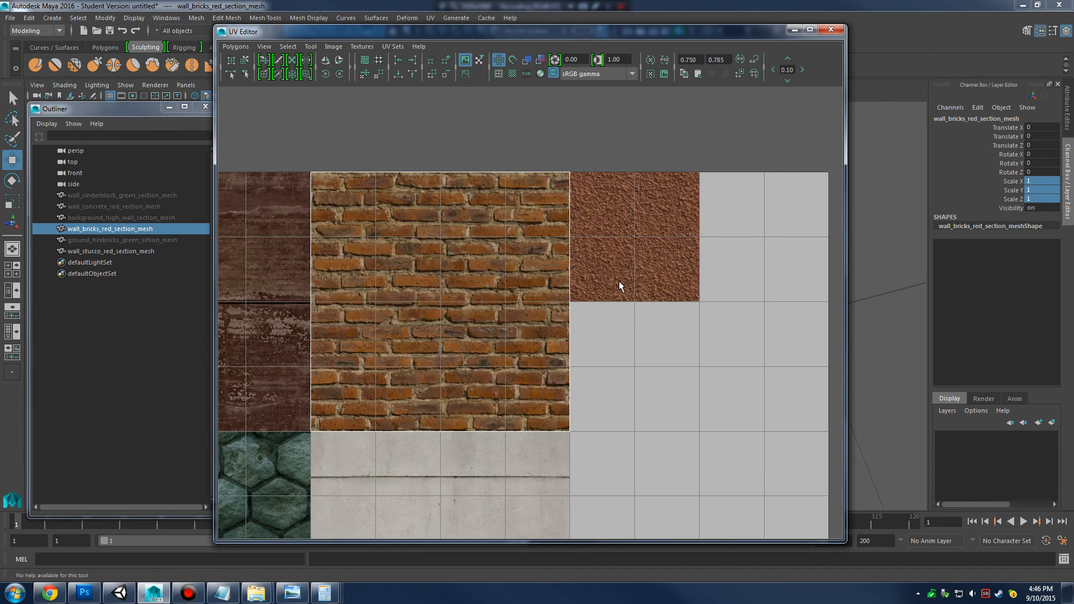
left_click(795, 29)
Set Scale X, Y and Z of the stucco section back to 1
left_click(651, 225)
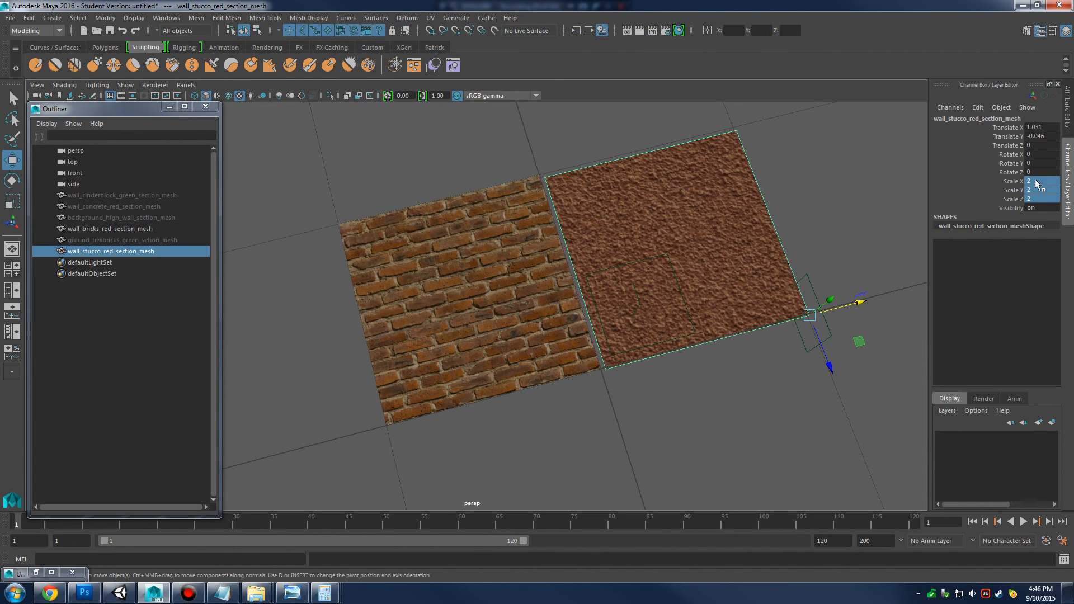
left_click(1043, 198)
type("1")
key("Return")
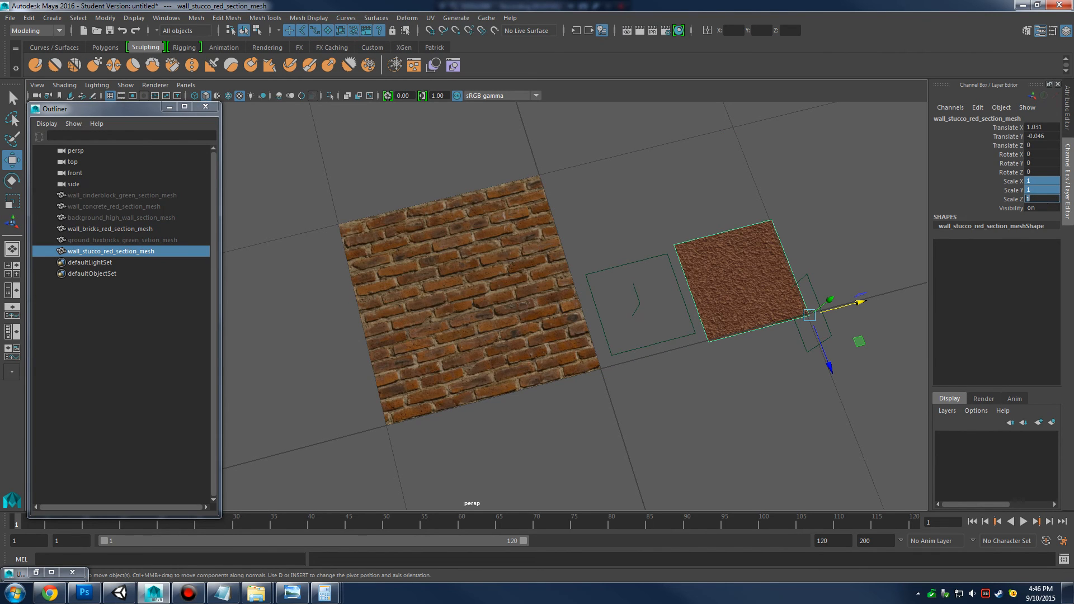
Set the stucco section's Translate X and Translate Y to 0 and deselect it
left_click_drag(1047, 128, 1043, 136)
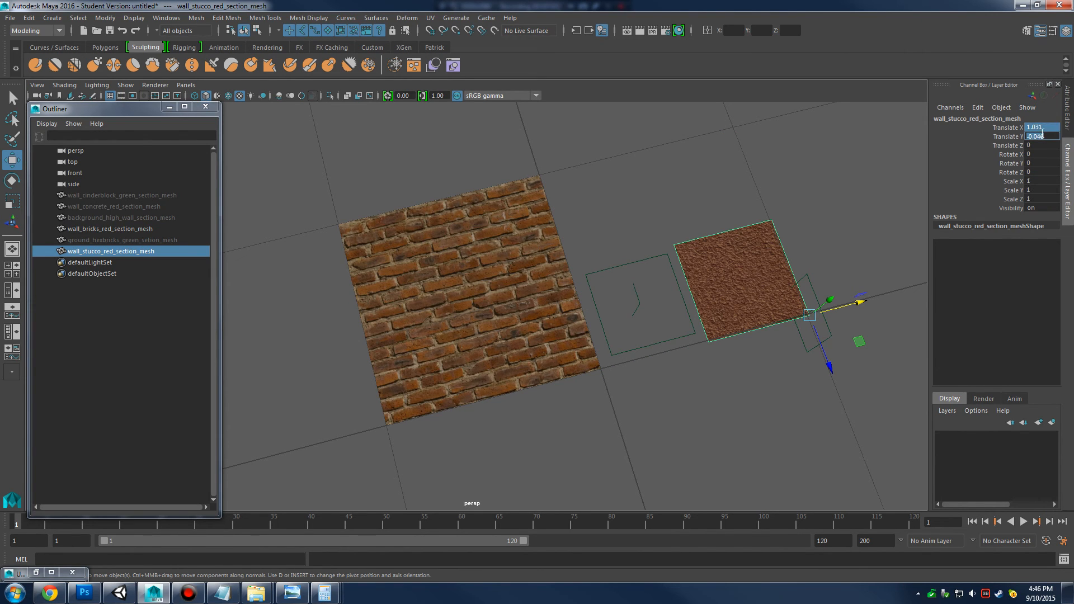
type("0")
key("Return")
left_click(611, 250)
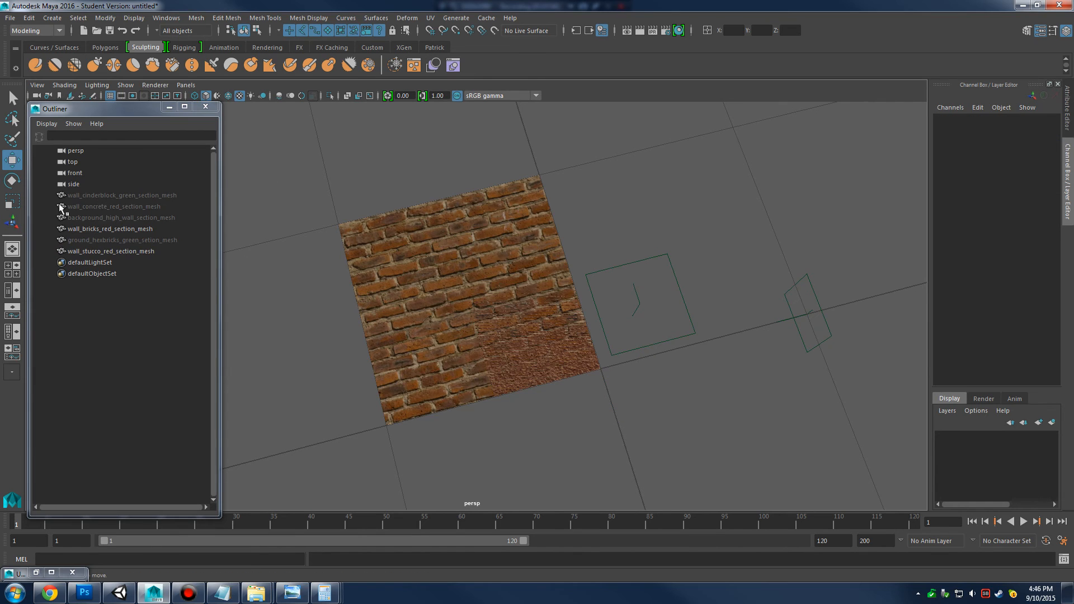
Show all the hidden wall and ground section meshes
left_click(133, 17)
mouse_move(166, 99)
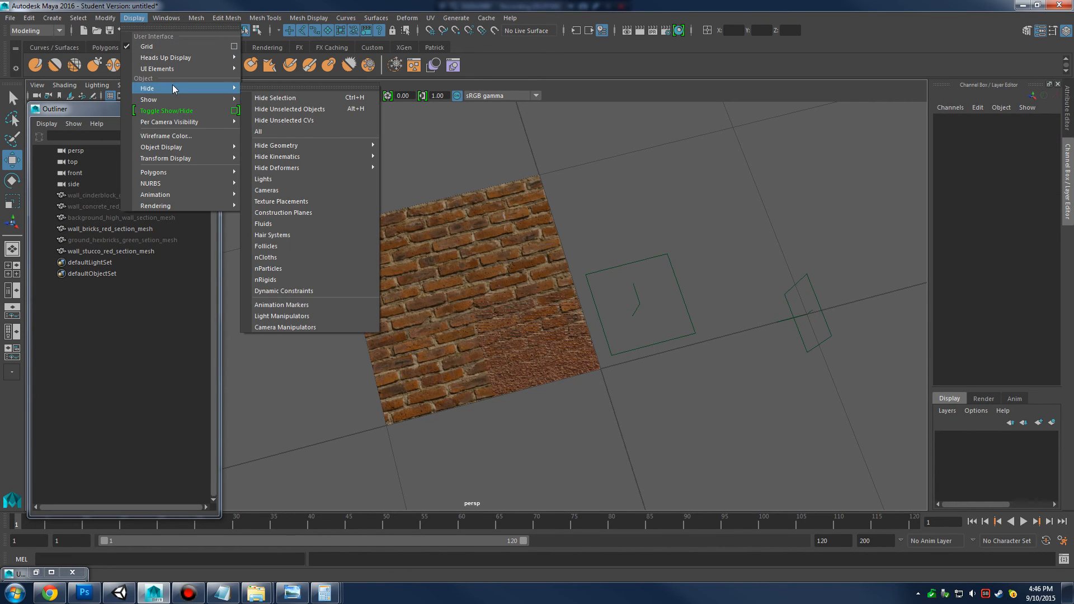
left_click(280, 142)
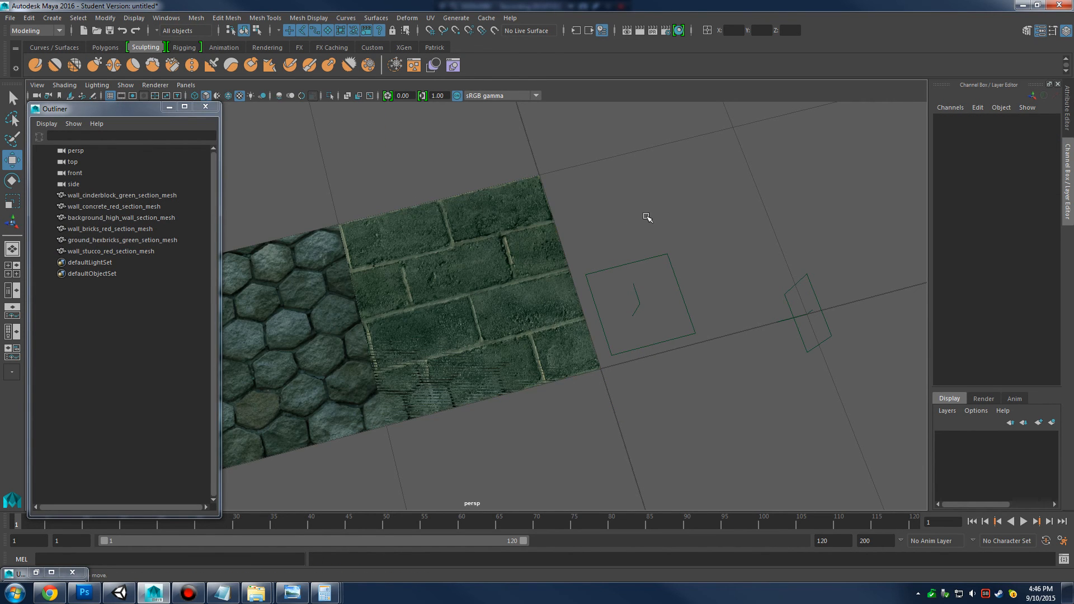
scroll(456, 255, "down", 3)
left_click_drag(457, 256, 674, 367)
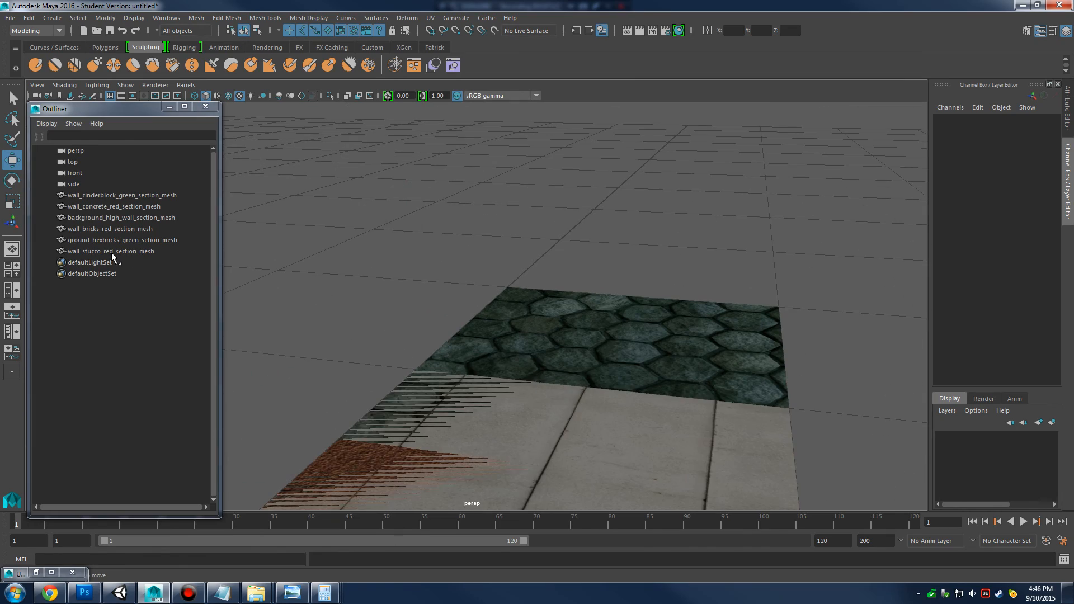
Go through the section meshes one by one from wall_stucco_red_section_mesh to wall_cinderblock_green_section_mesh and frame the last one
left_click(126, 250)
left_click(127, 240)
left_click(129, 228)
left_click(129, 217)
left_click(128, 206)
left_click(128, 195)
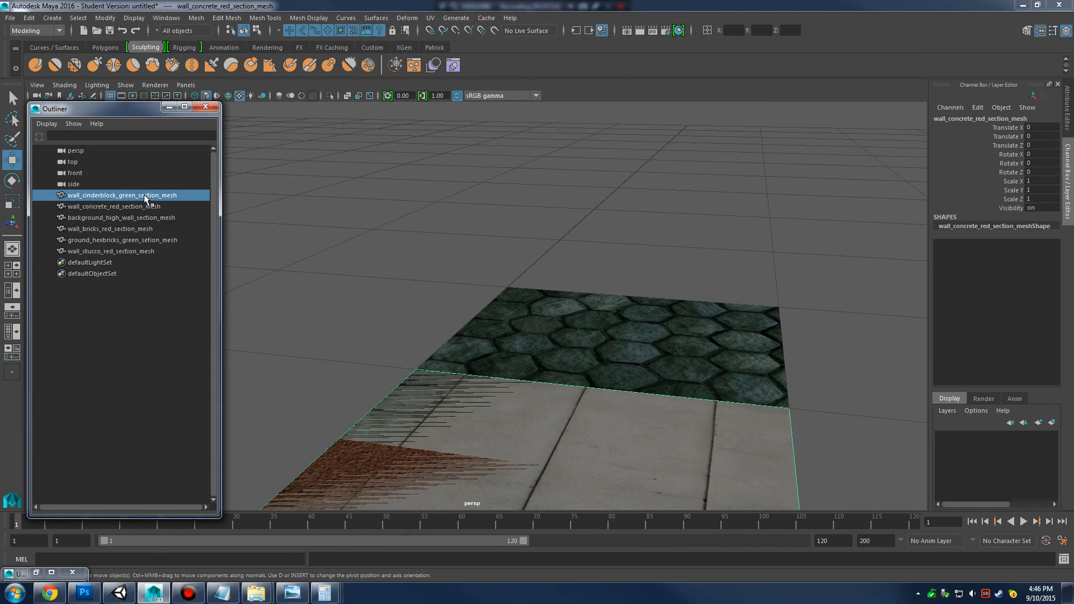
key("f")
left_click_drag(594, 282, 488, 311)
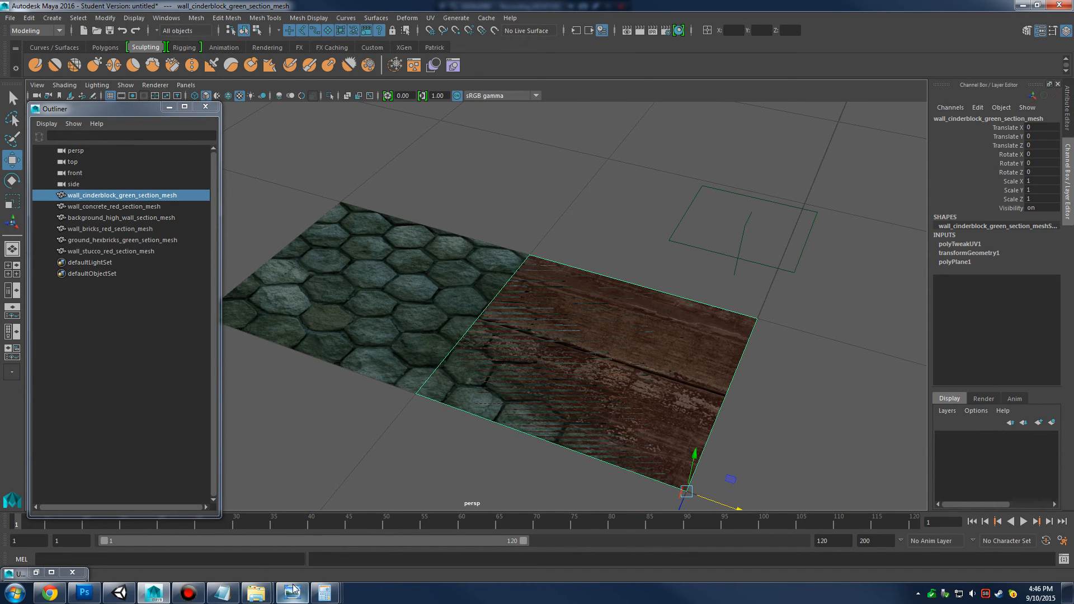
Switch to Unity and add a 3D Plane to the Street Level 01 scene
left_click(119, 593)
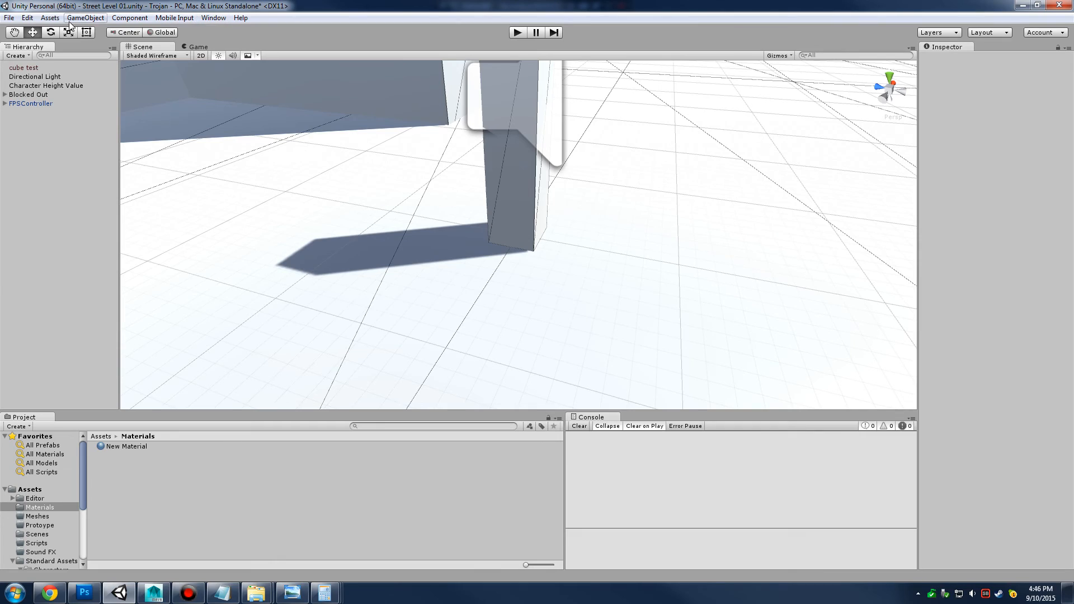
left_click(85, 17)
mouse_move(71, 60)
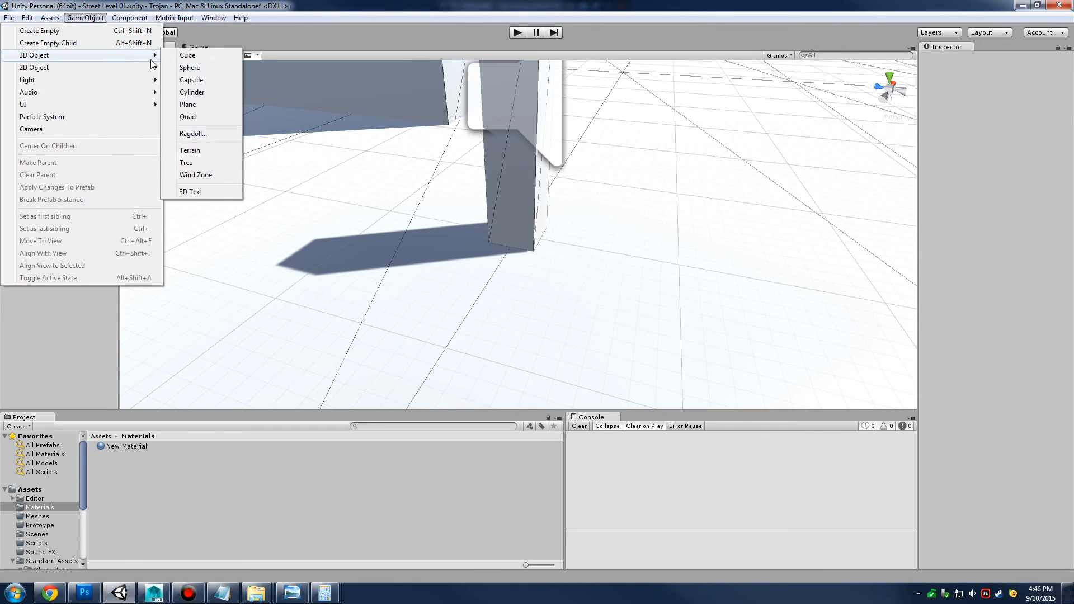
left_click(206, 104)
left_click_drag(541, 234, 526, 50)
scroll(525, 73, "down", 6)
left_click_drag(616, 89, 556, 274)
scroll(638, 178, "up", 3)
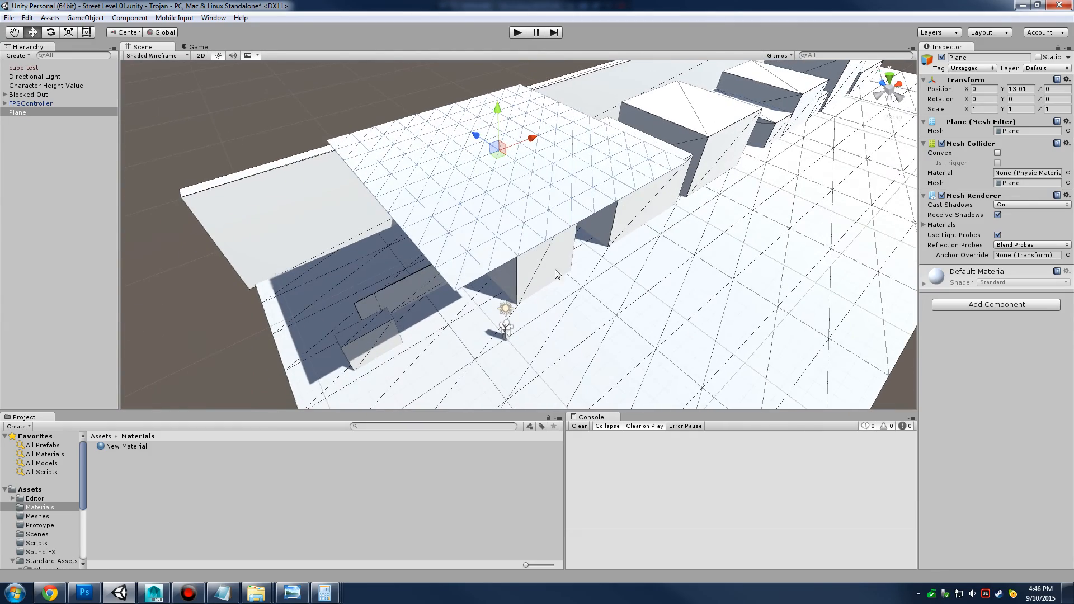
Switch back to Maya and examine the hex-brick ground section's UVs in the maximized UV Editor
left_click(150, 596)
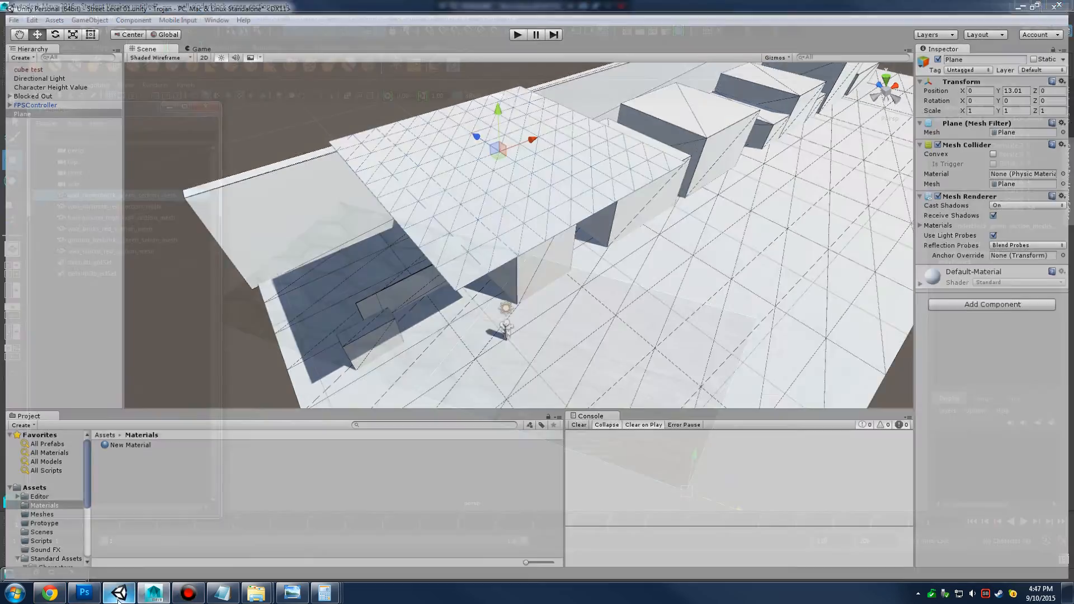
left_click(384, 314)
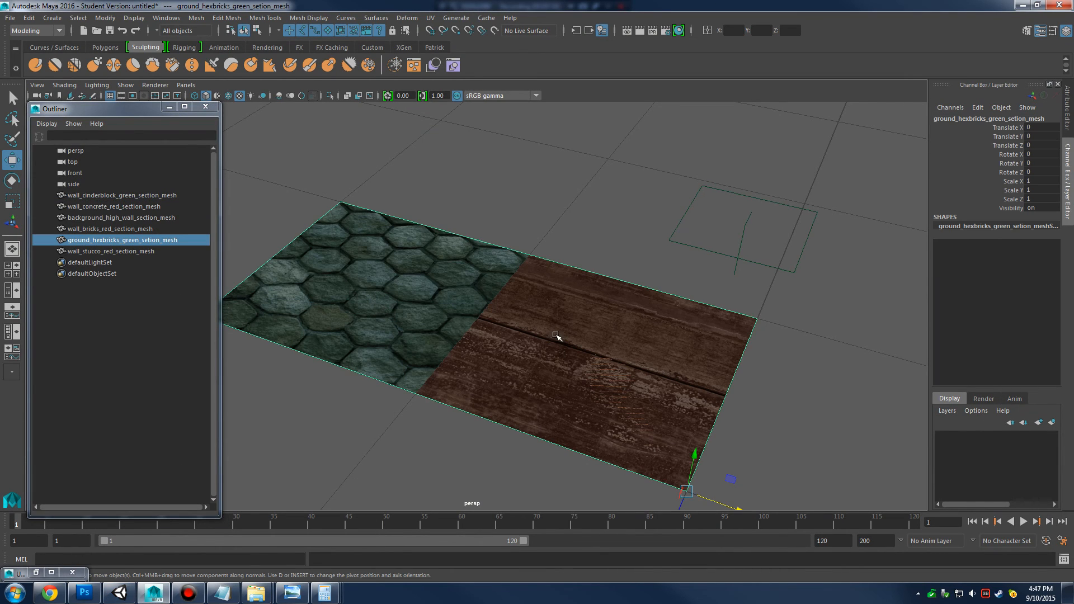
left_click(36, 572)
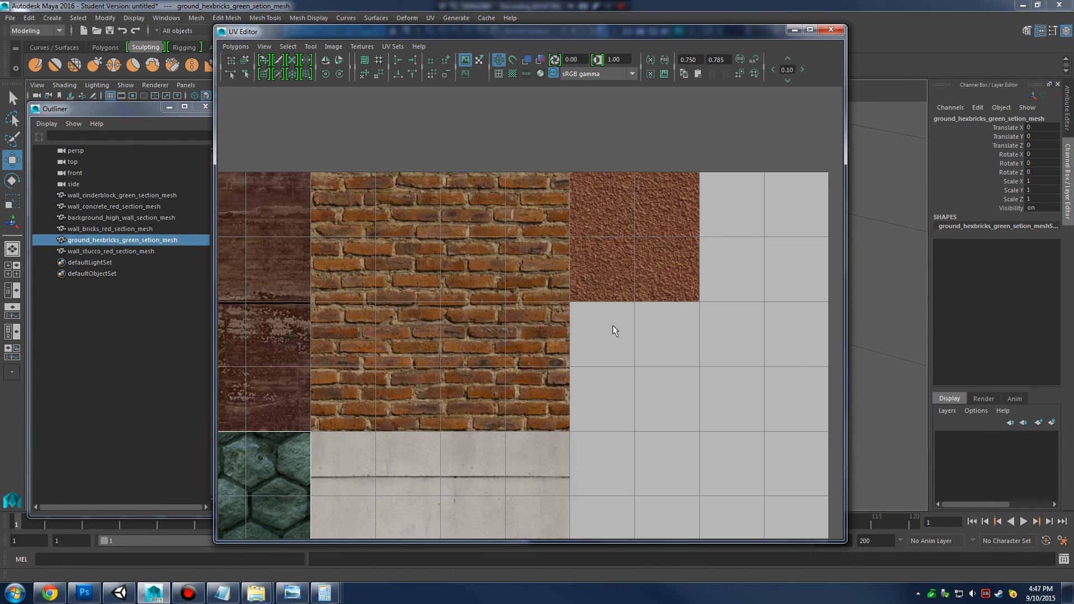
double_click(477, 31)
scroll(788, 266, "down", 5)
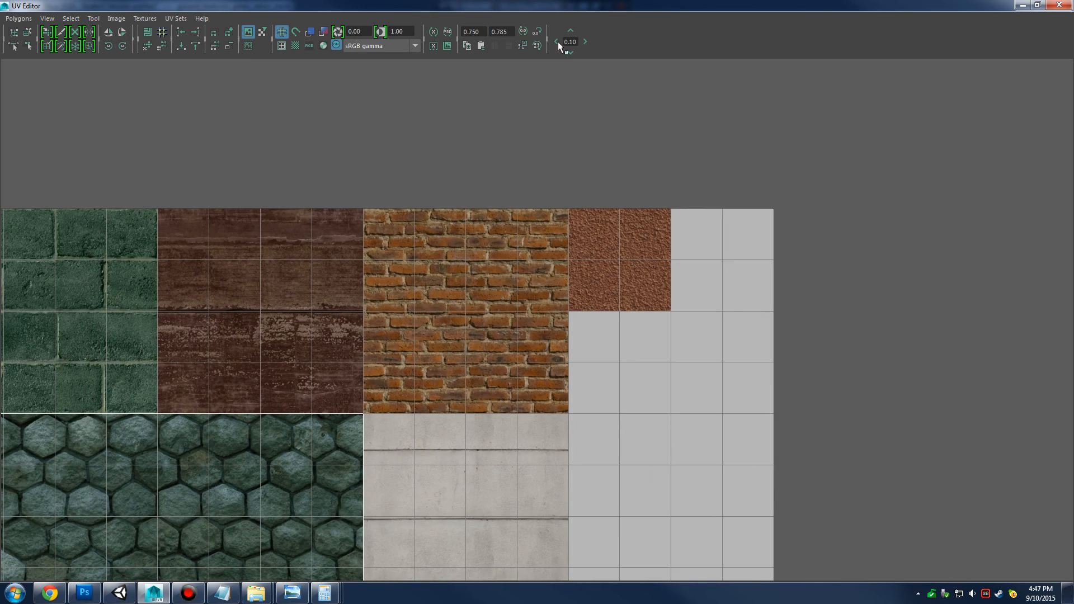
Restore the UV Editor to a smaller window and check the UVs of background_high_wall_section_mesh and wall_concrete_red_section_mesh
double_click(753, 6)
left_click(120, 219)
left_click(125, 204)
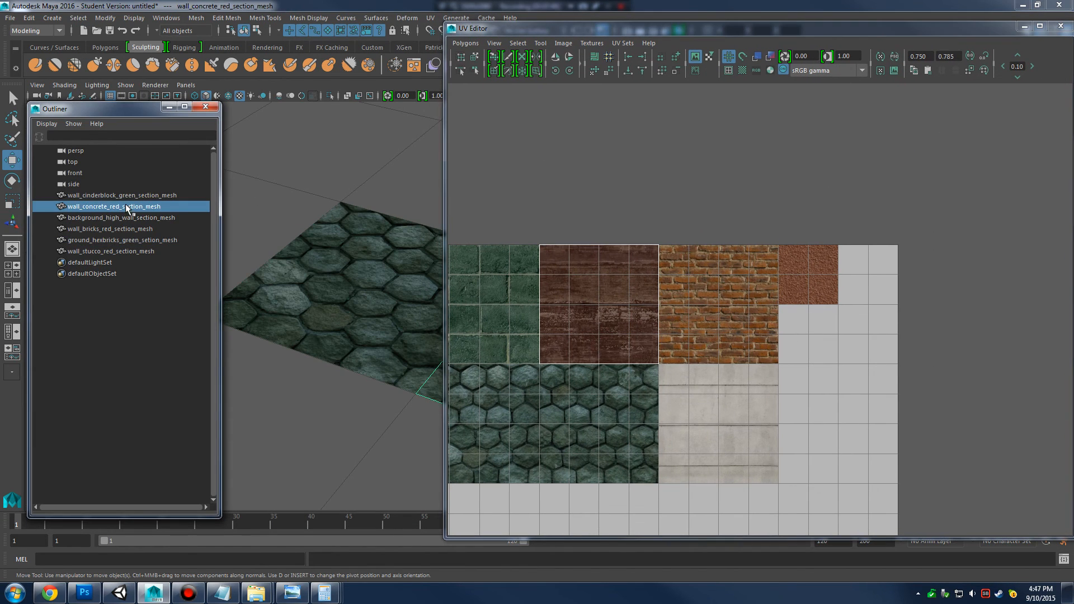
Compare the UV placement of the wall and ground section meshes on the texture sheet, ending with ground_hexbricks_green_setion_mesh
left_click(120, 229)
left_click(117, 251)
left_click(133, 196)
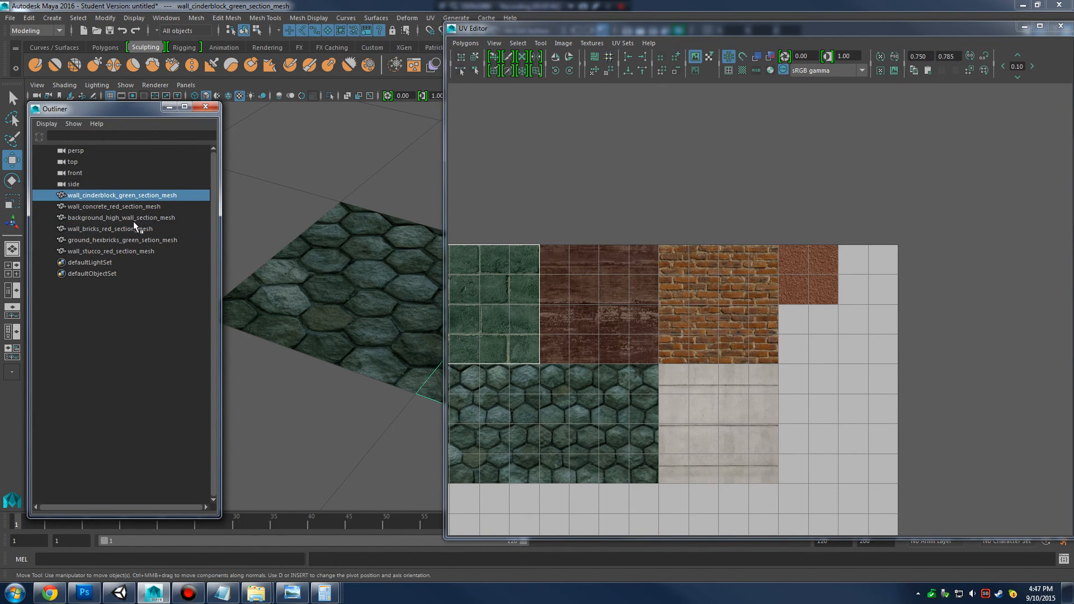
left_click(133, 219)
left_click(128, 240)
left_click(136, 229)
left_click(136, 218)
left_click(136, 197)
left_click(137, 218)
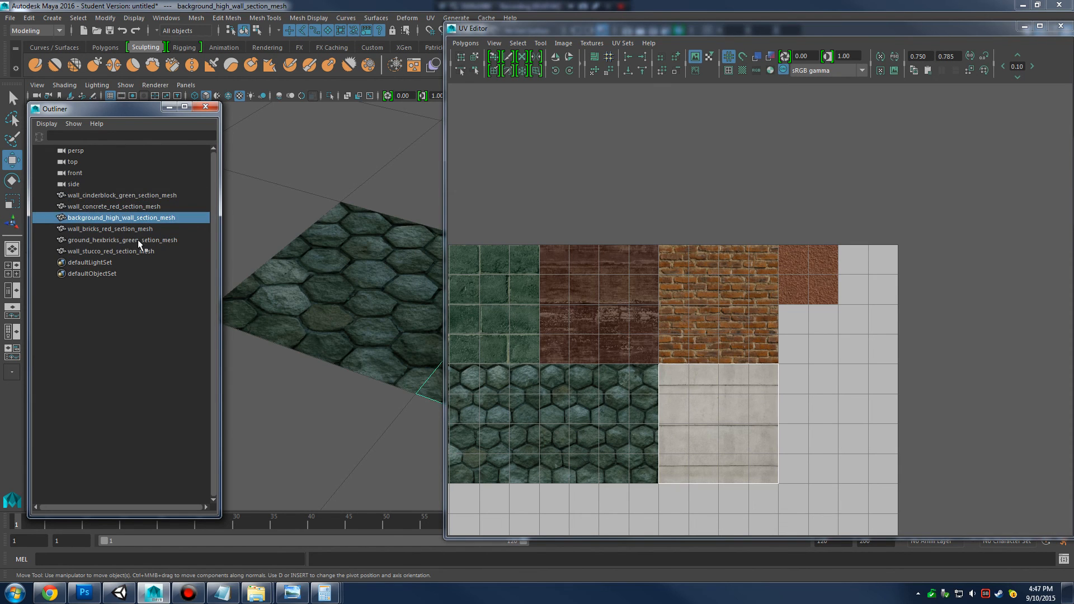
left_click(138, 241)
left_click(151, 205)
left_click(146, 196)
left_click(138, 208)
left_click(141, 229)
left_click(143, 240)
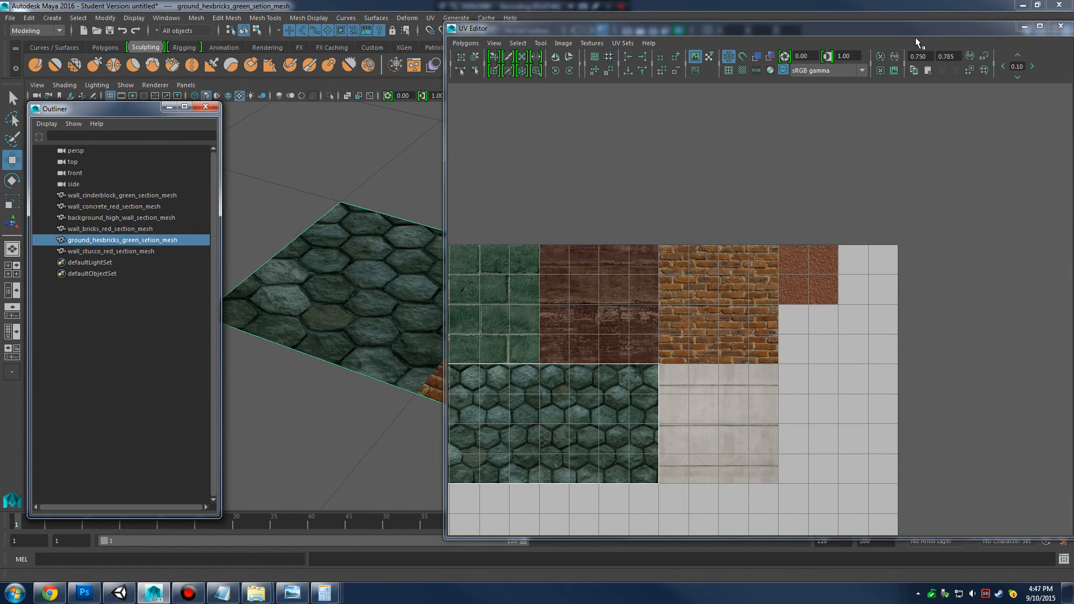
Minimize the UV Editor and inspect the hex-brick ground mesh against the overlapping brick wall in the perspective view
left_click_drag(920, 28, 727, 29)
left_click(837, 27)
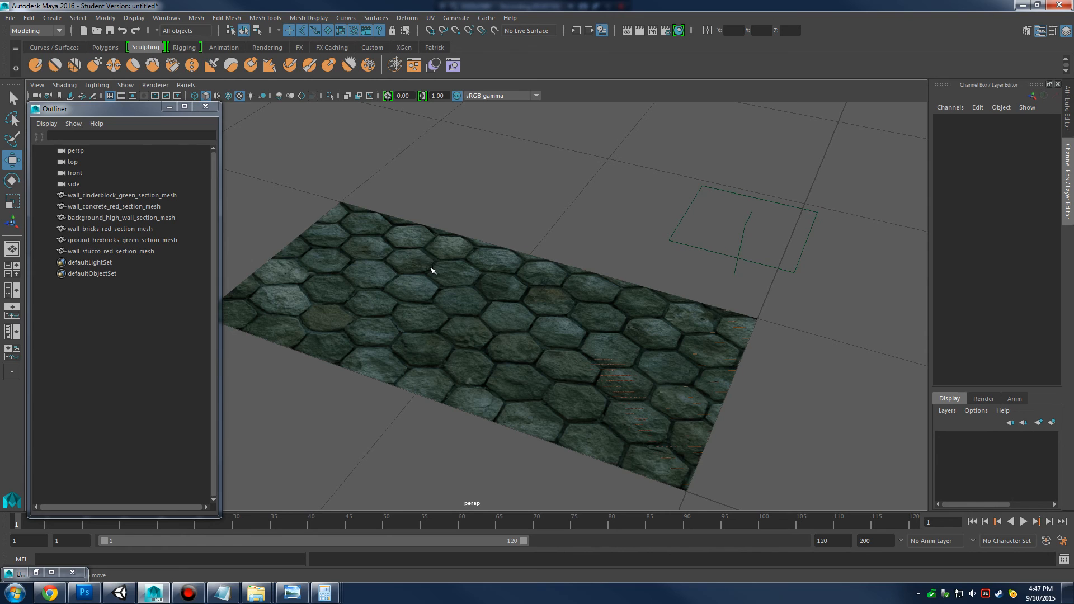
left_click_drag(440, 269, 619, 292)
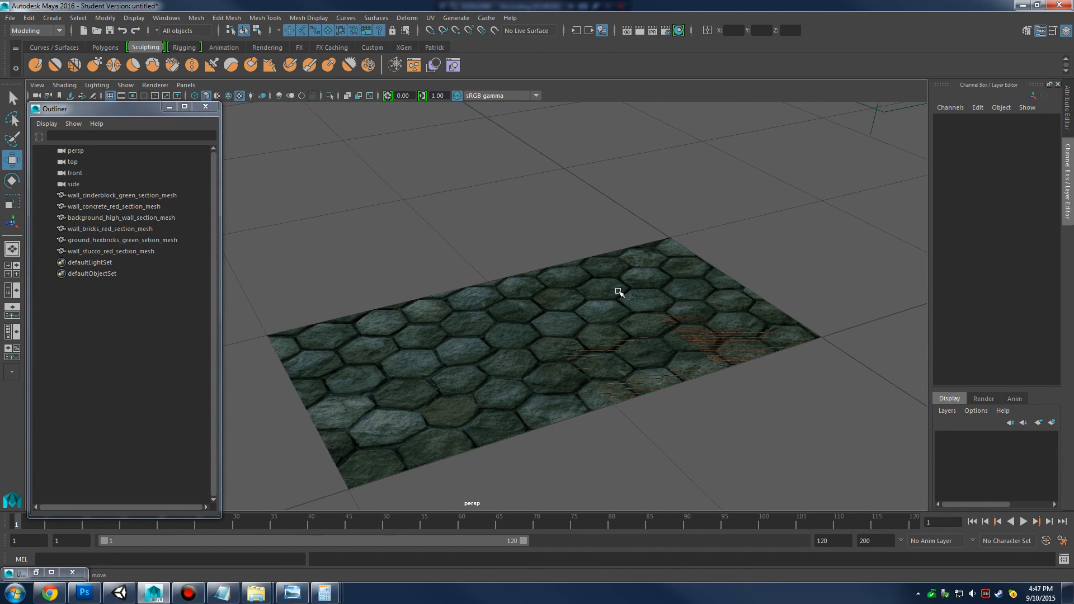
left_click(391, 361)
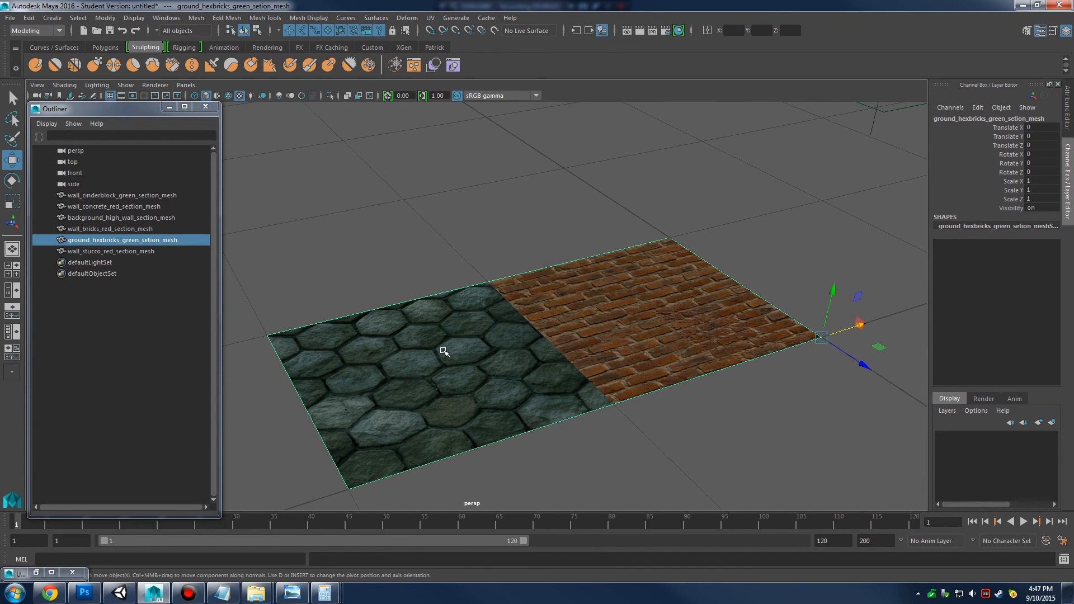
left_click_drag(451, 322, 539, 328)
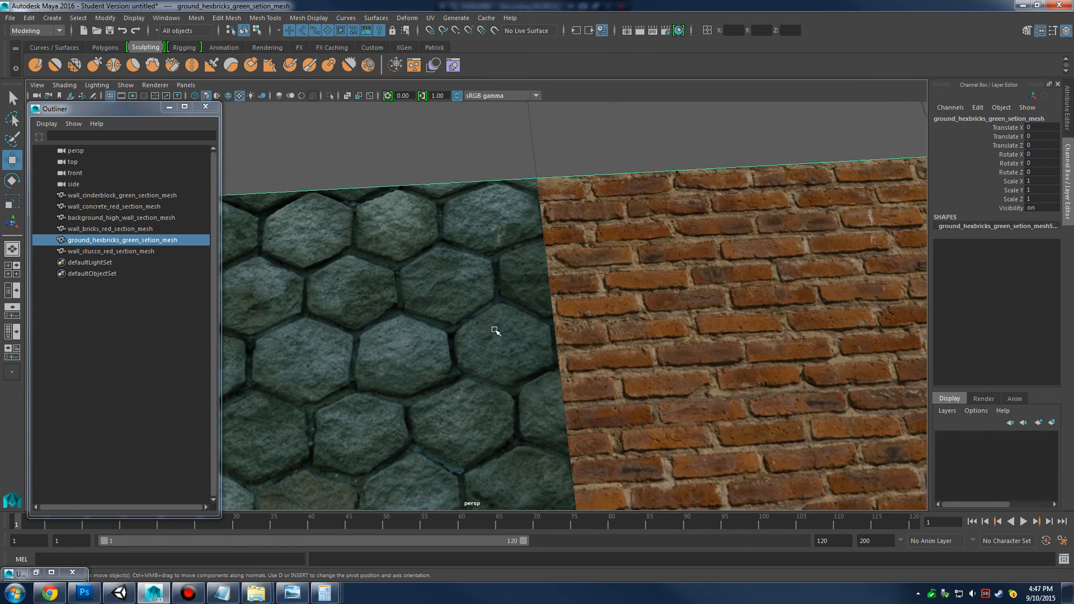
left_click_drag(512, 369, 576, 367)
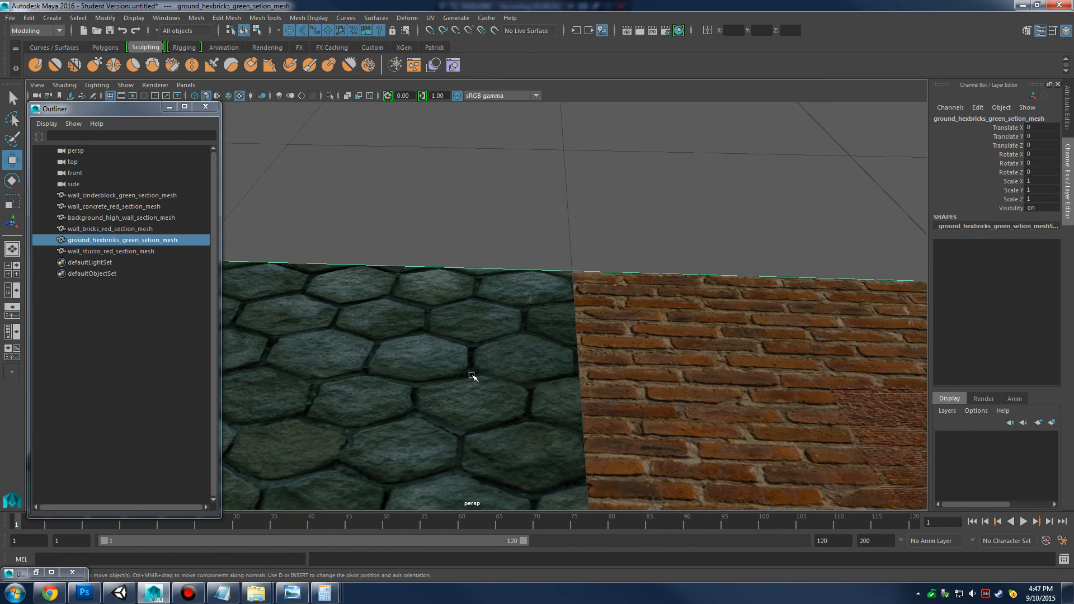
Scale ground_hexbricks_green_setion_mesh uniformly to 0.5 in X, Y and Z
key("f")
scroll(492, 381, "up", 2)
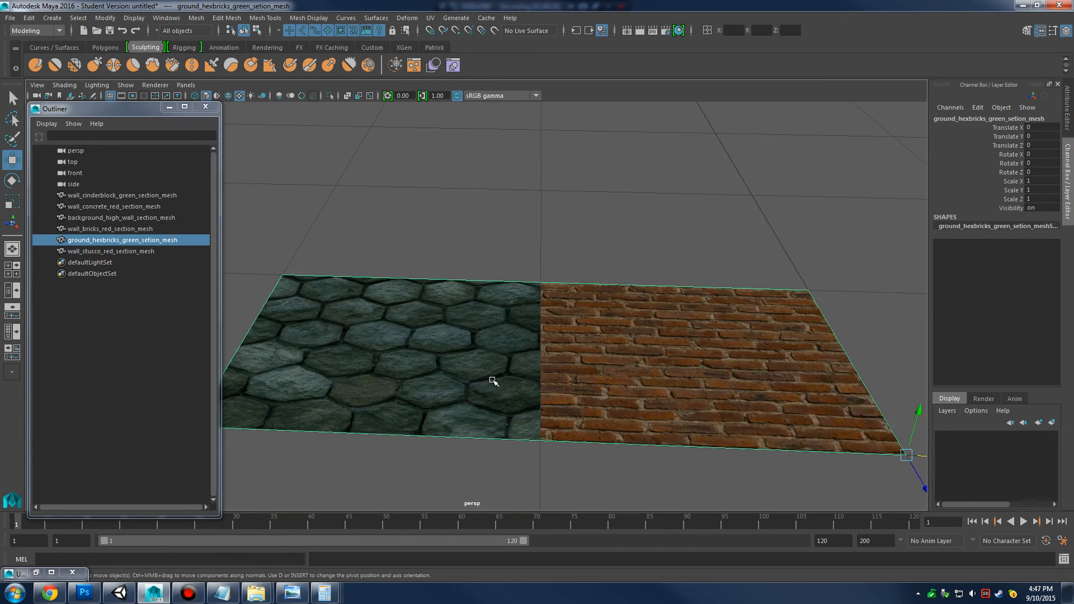
scroll(490, 379, "up", 1)
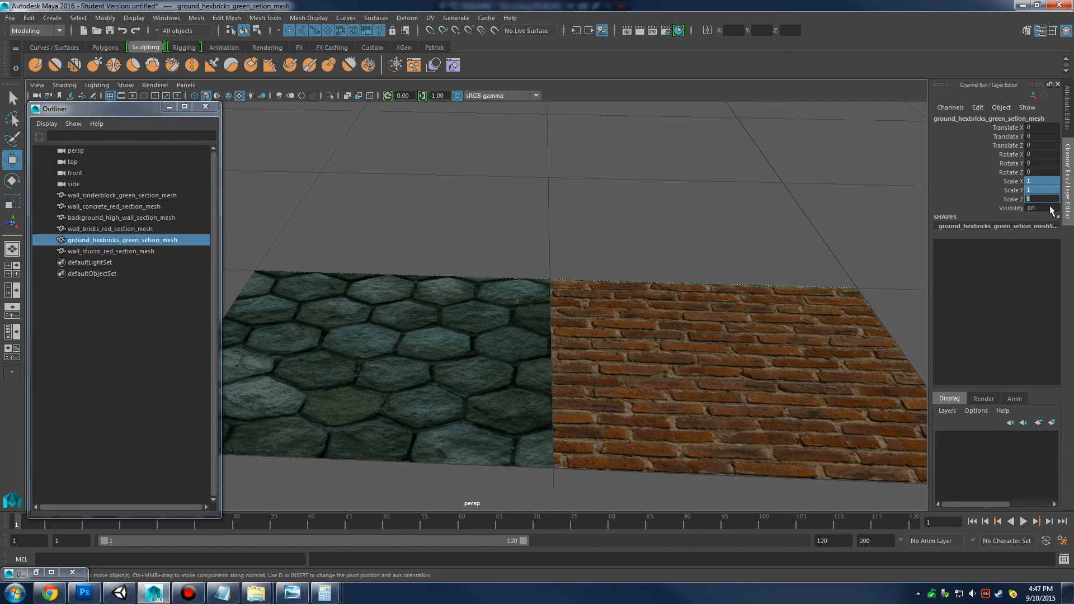
key("Return")
key("f")
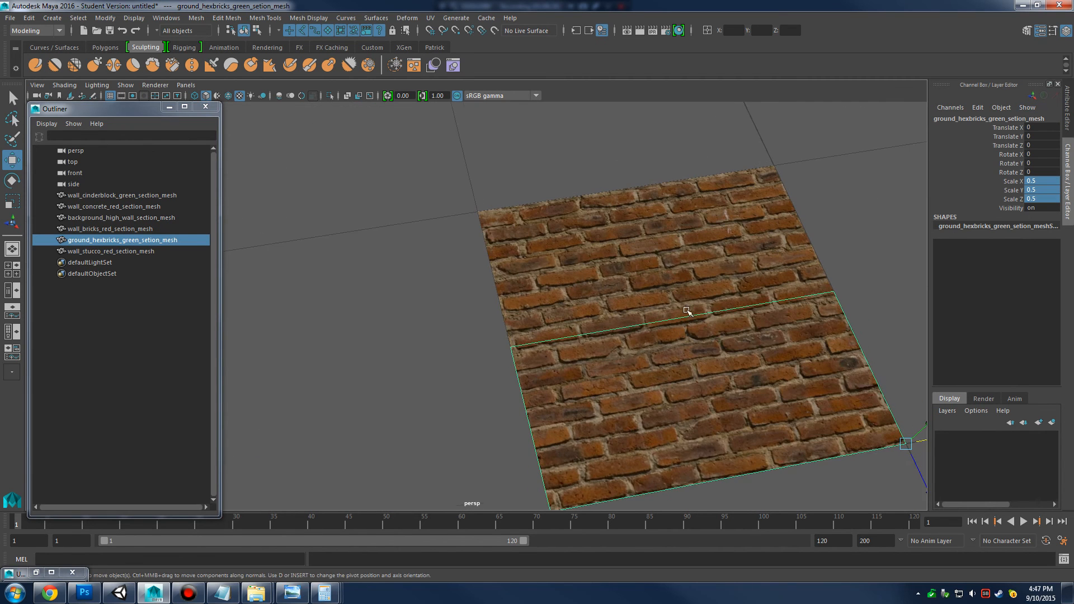
Move the scaled hex-brick ground mesh aside along X to compare texture sizes and reset its Translate X to 0
left_click_drag(898, 408, 686, 263)
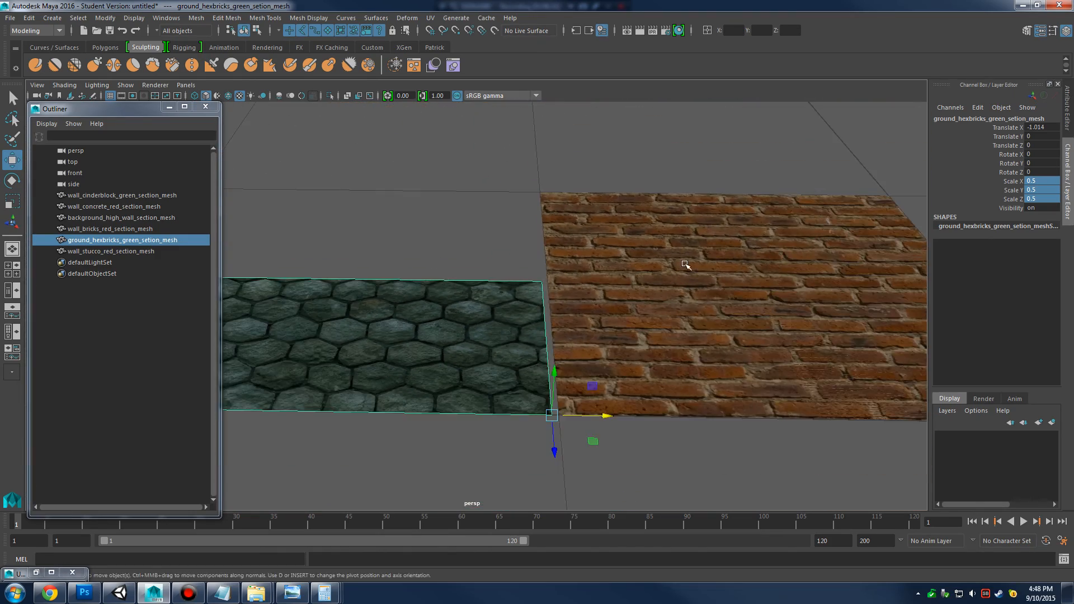
left_click(1048, 128)
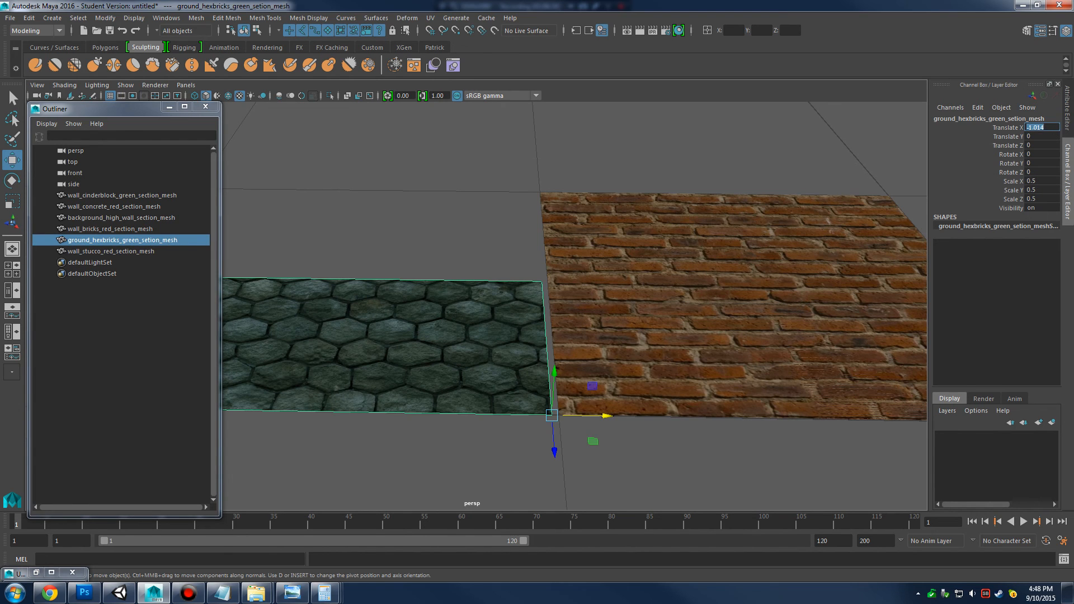
type("0")
key("Return")
left_click_drag(811, 335, 823, 267)
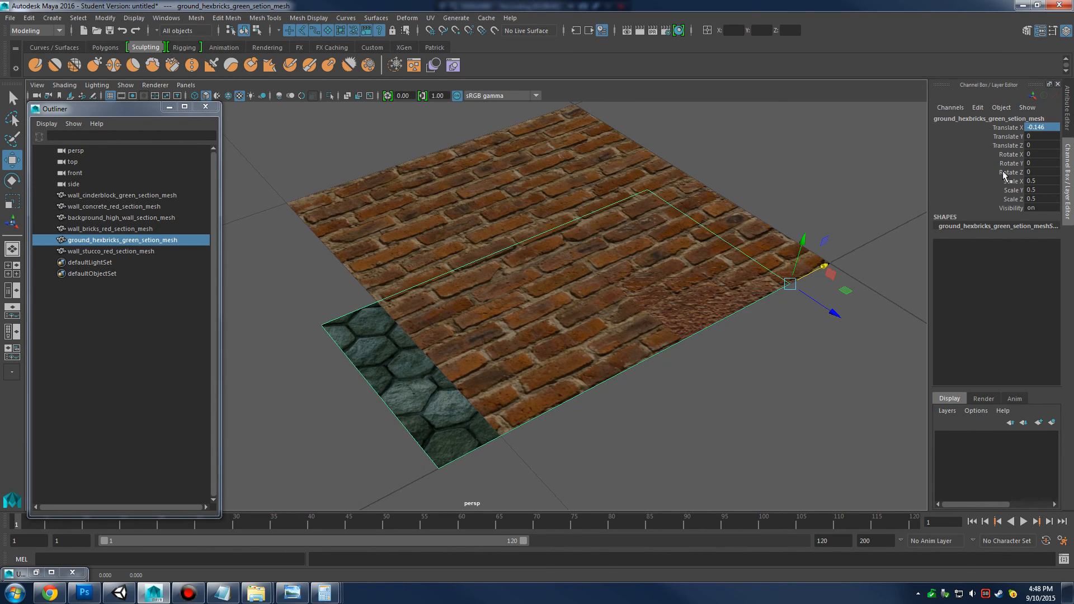
left_click(1041, 127)
type("0")
key("Return")
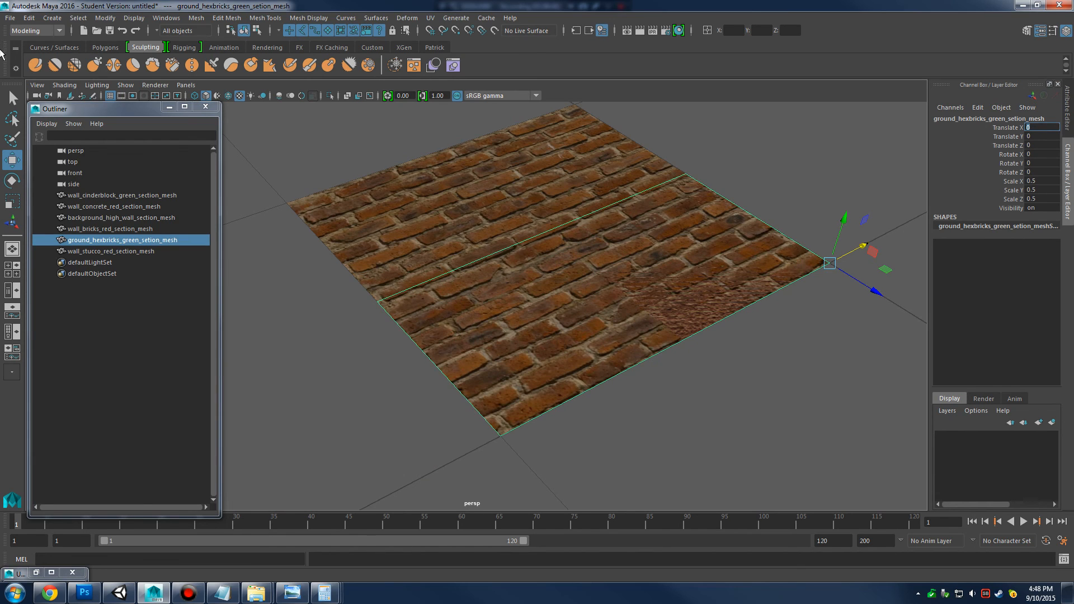
Freeze the transformations of the scaled hex-brick ground mesh and deselect it
left_click(105, 17)
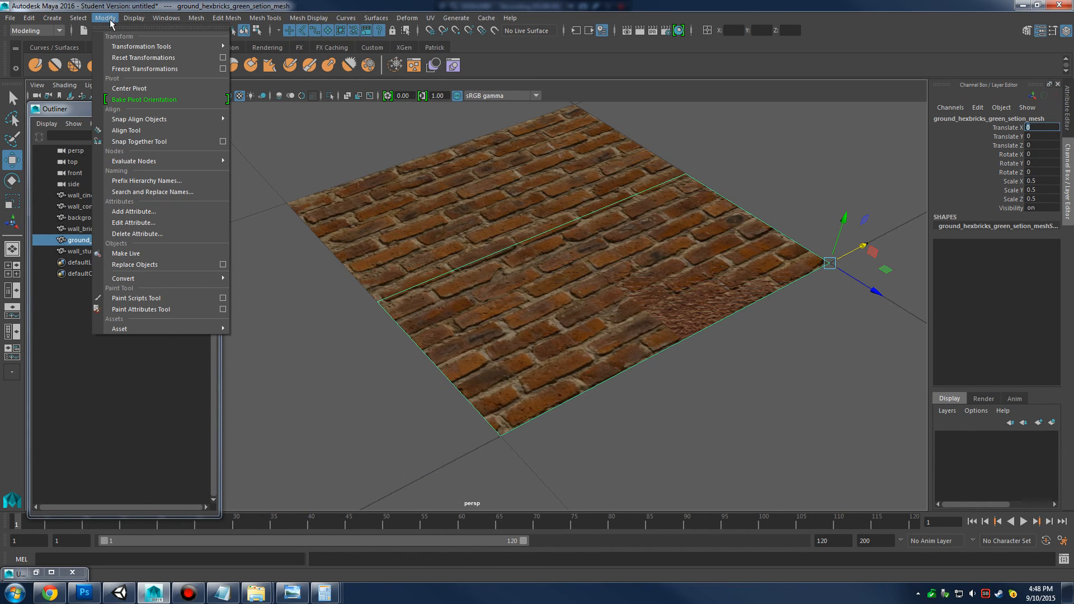
left_click(156, 68)
left_click(314, 358)
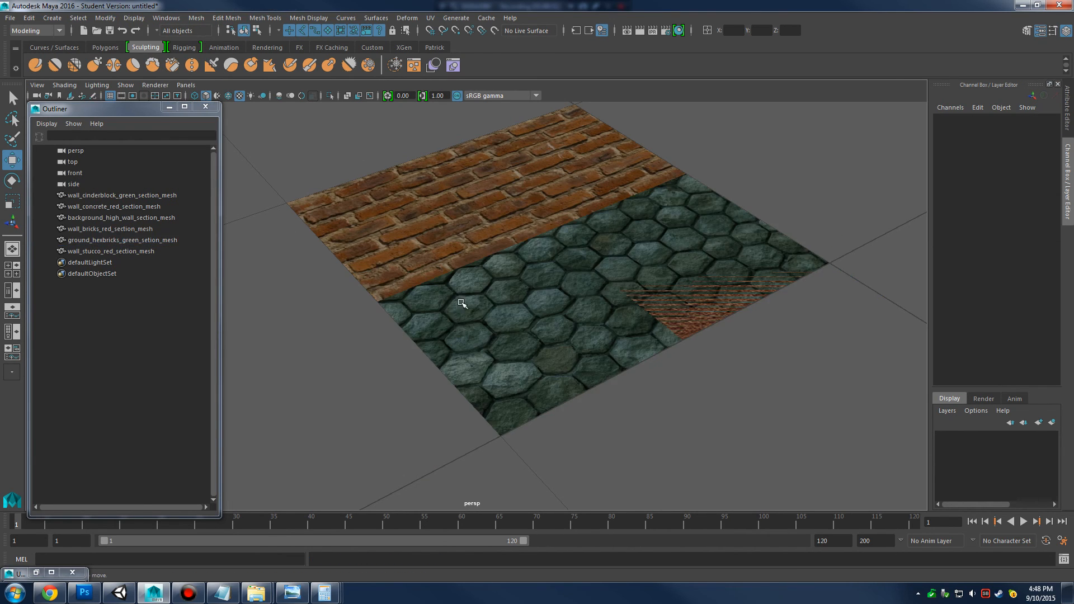
left_click_drag(770, 395, 612, 385)
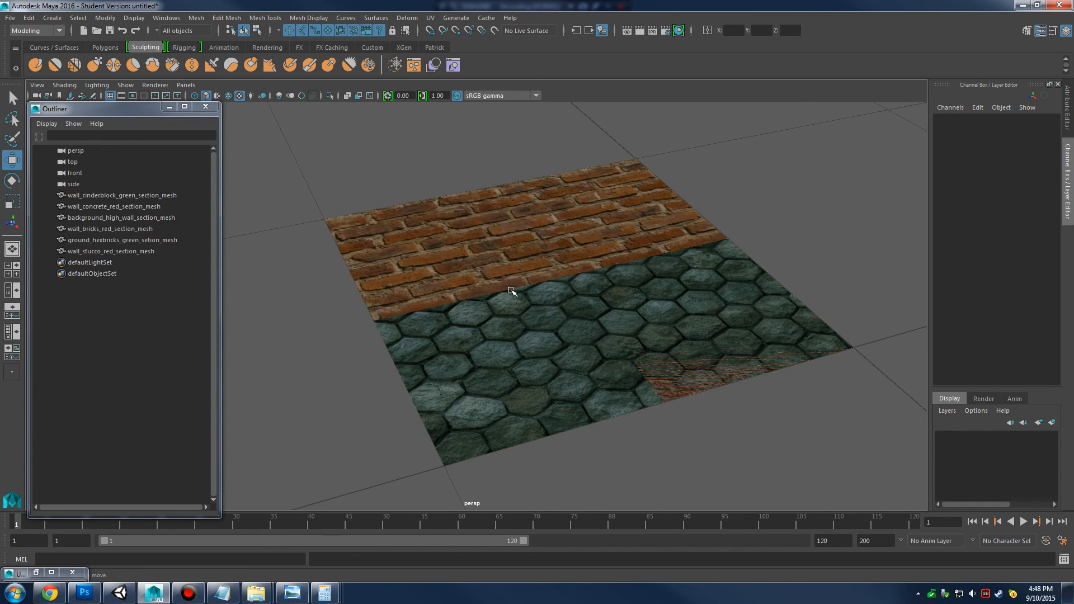
Check the cinderblock and background high wall section meshes, opening the cinderblock mesh's name for editing and leaving it as is
left_click(489, 265)
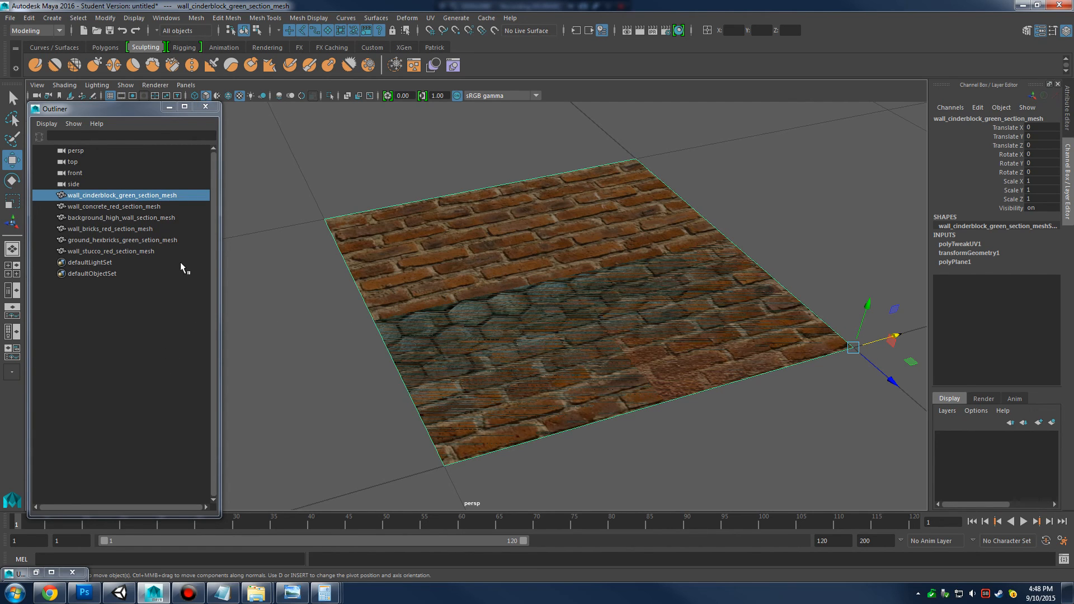
double_click(155, 197)
left_click(126, 219)
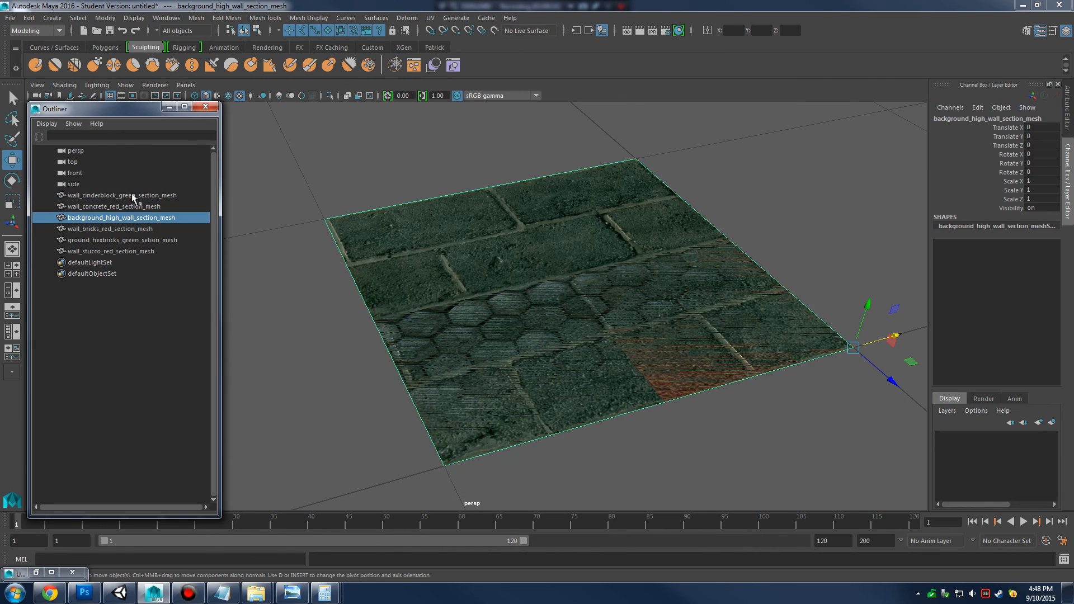
double_click(133, 195)
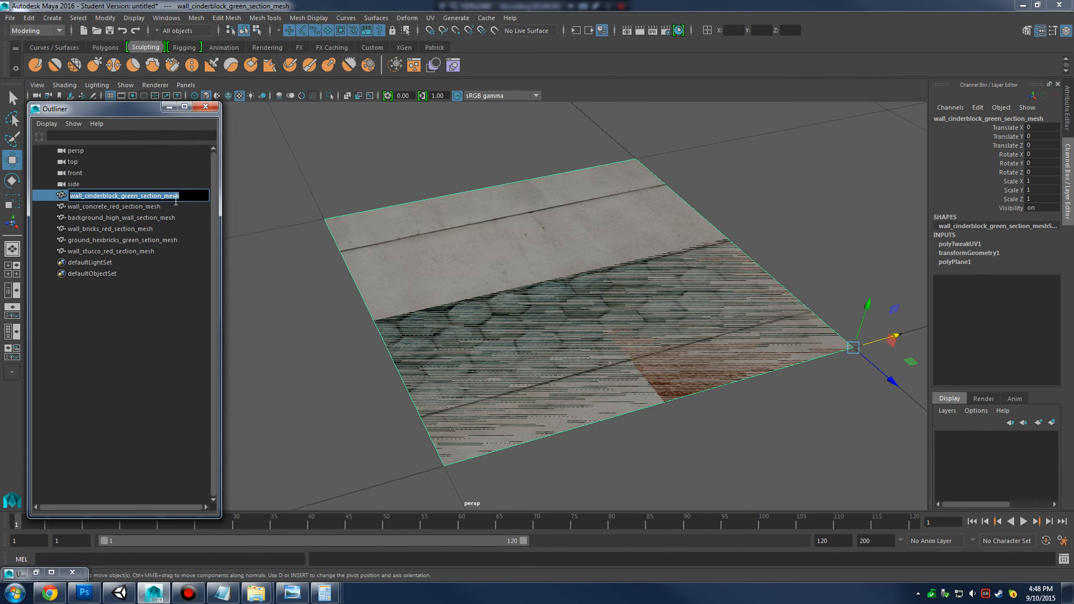
left_click(136, 330)
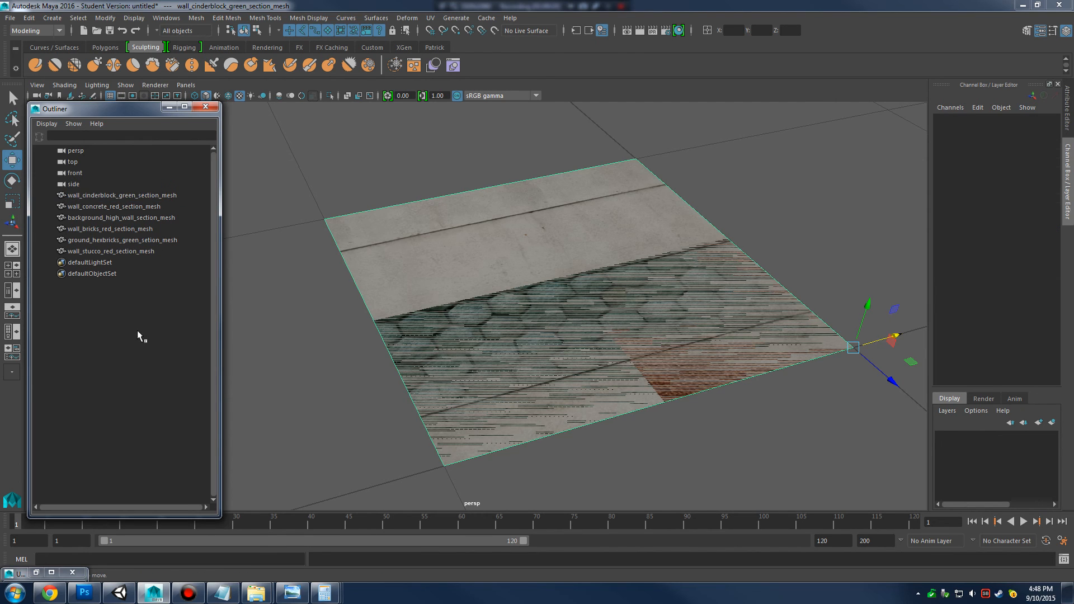
Start an Export Selection of wall_cinderblock_green_section_mesh with FBX export as the file type
left_click(129, 196)
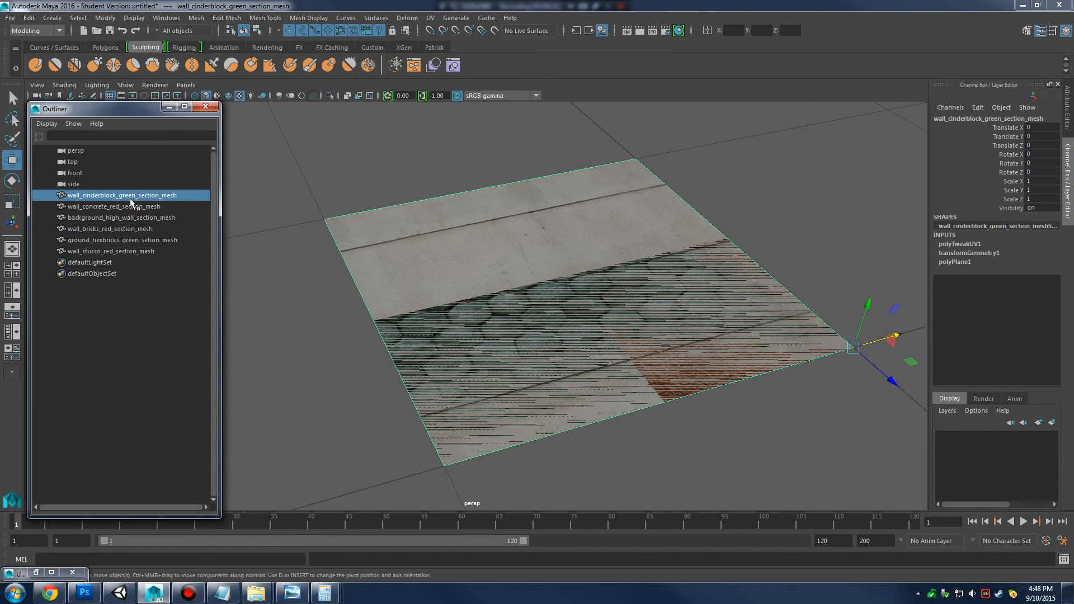
left_click(27, 19)
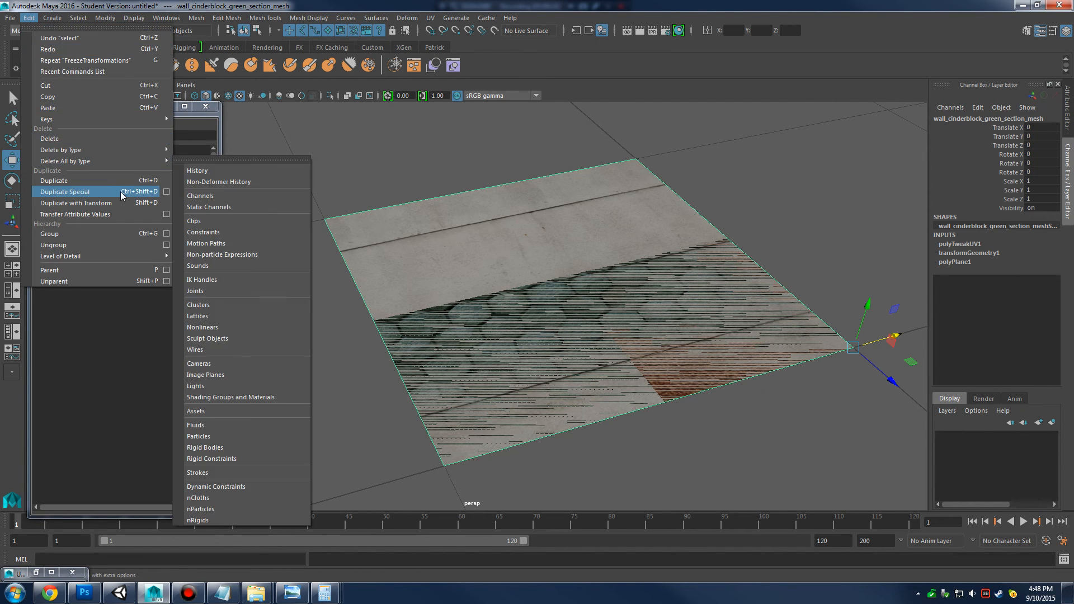
left_click(10, 18)
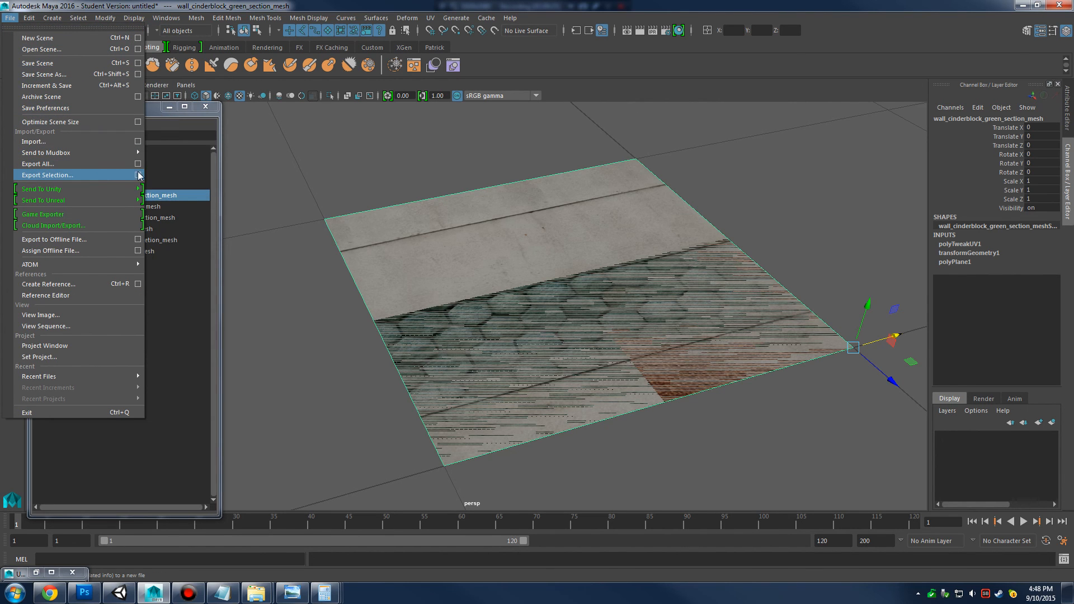
left_click(120, 176)
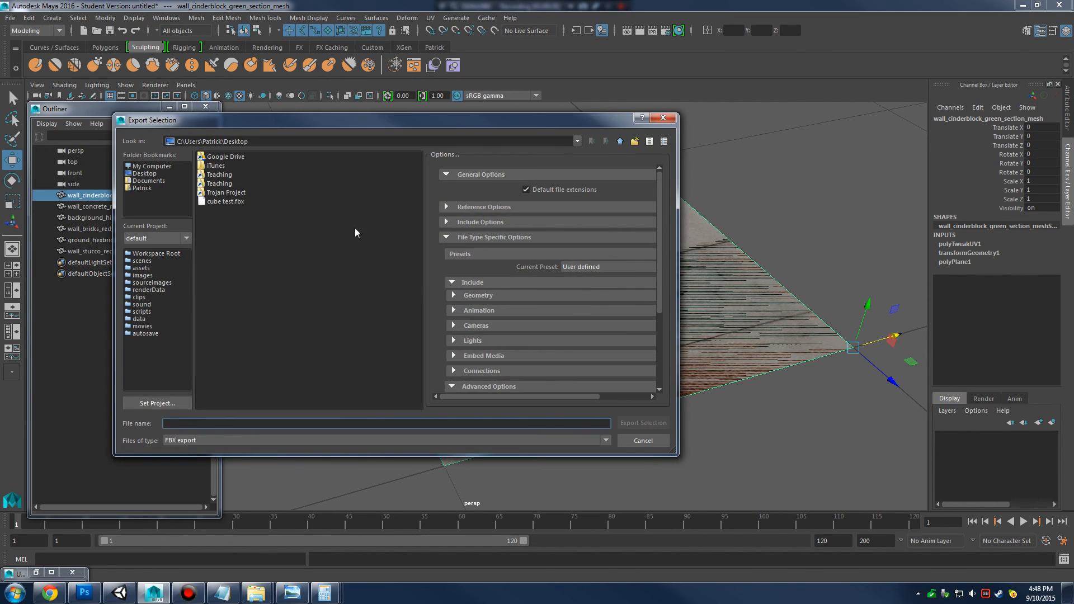
left_click(367, 439)
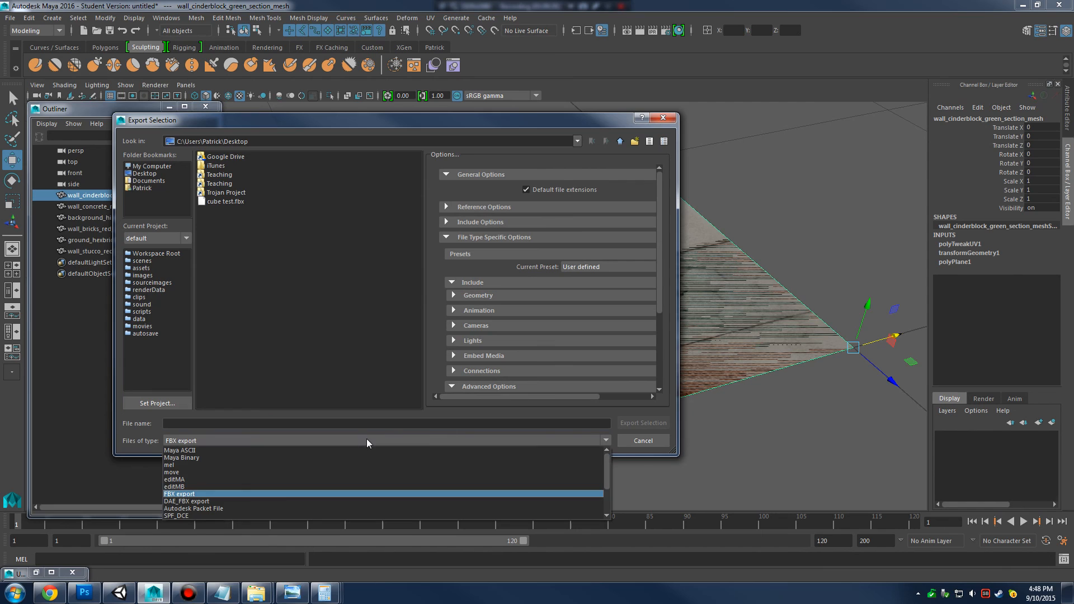
left_click(251, 496)
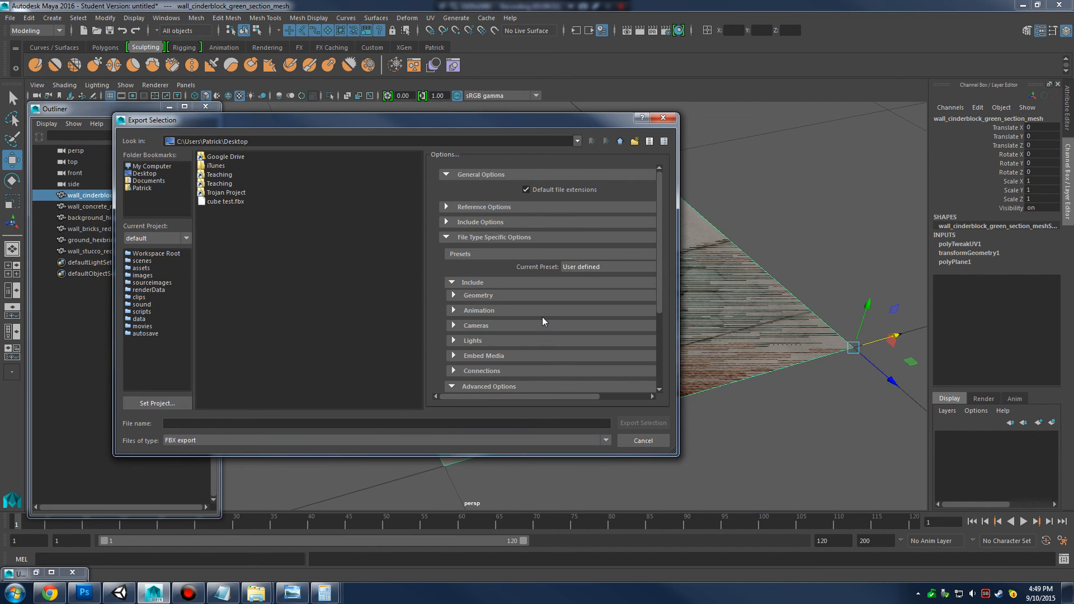
In the advanced FBX unit options, toggle Automatic on and off again so that file units are converted to Meters
left_click(446, 237)
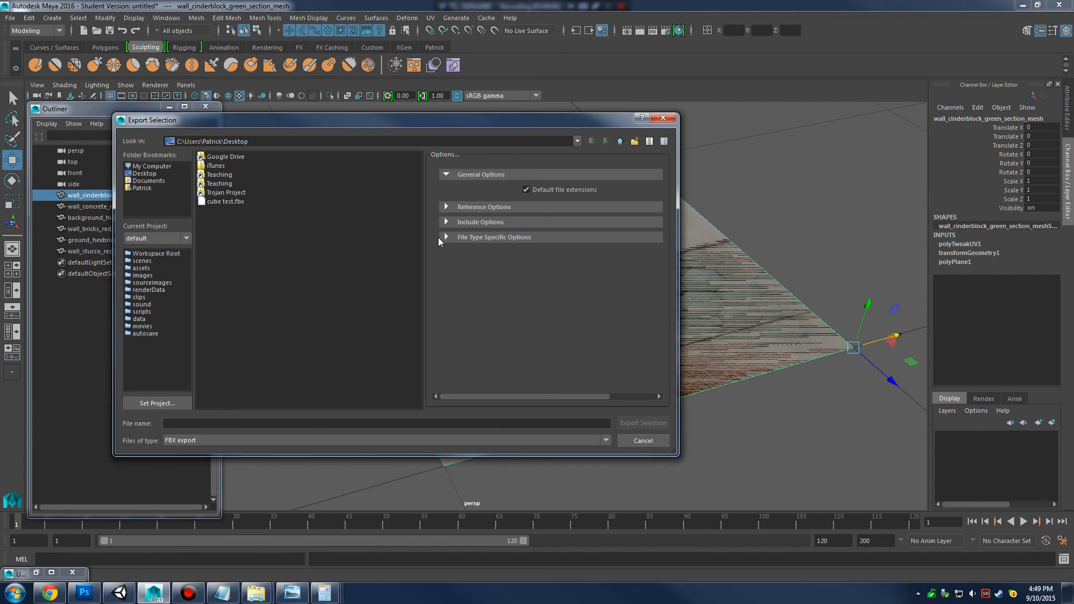
left_click(446, 237)
left_click(452, 284)
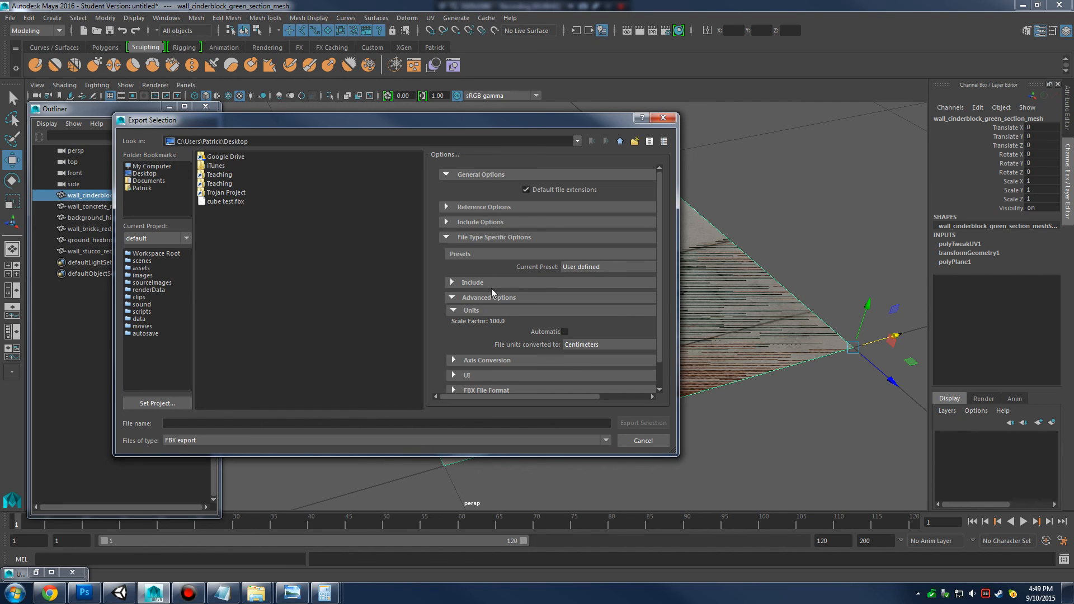
left_click(452, 311)
left_click(451, 298)
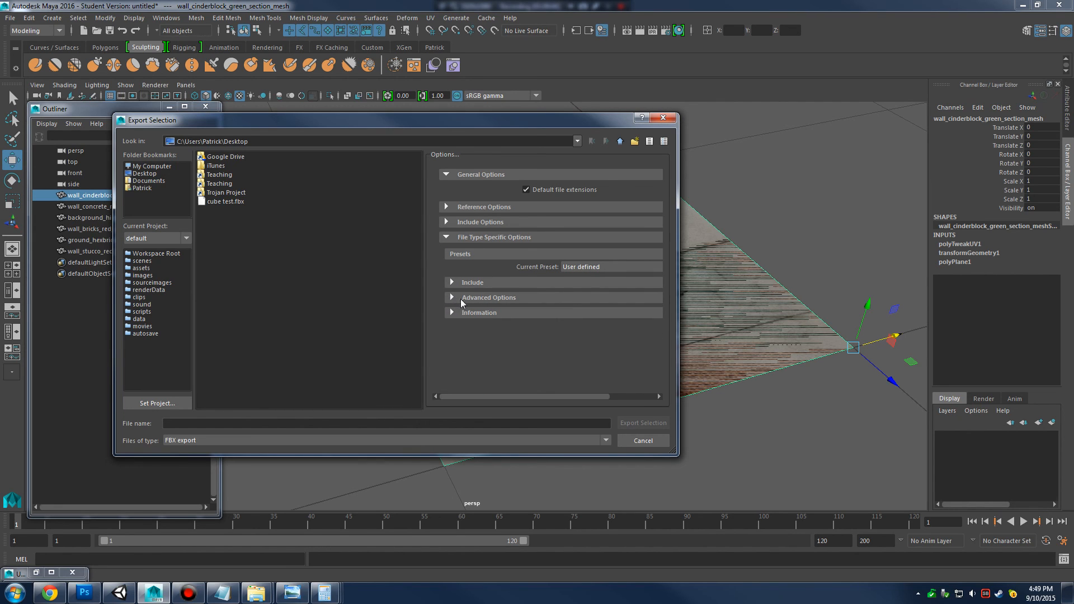
left_click(452, 298)
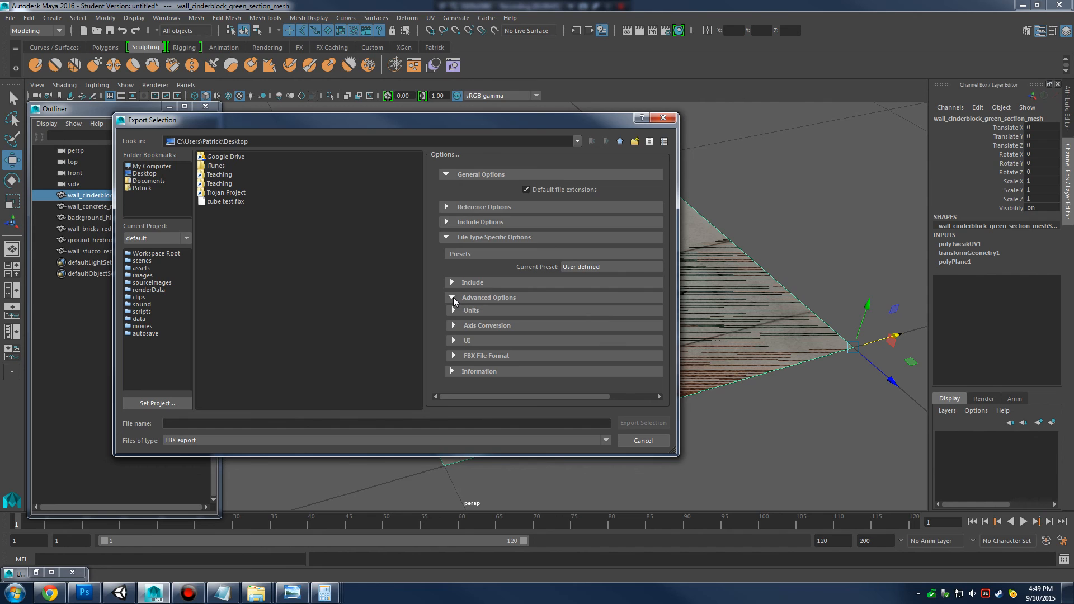
left_click(455, 310)
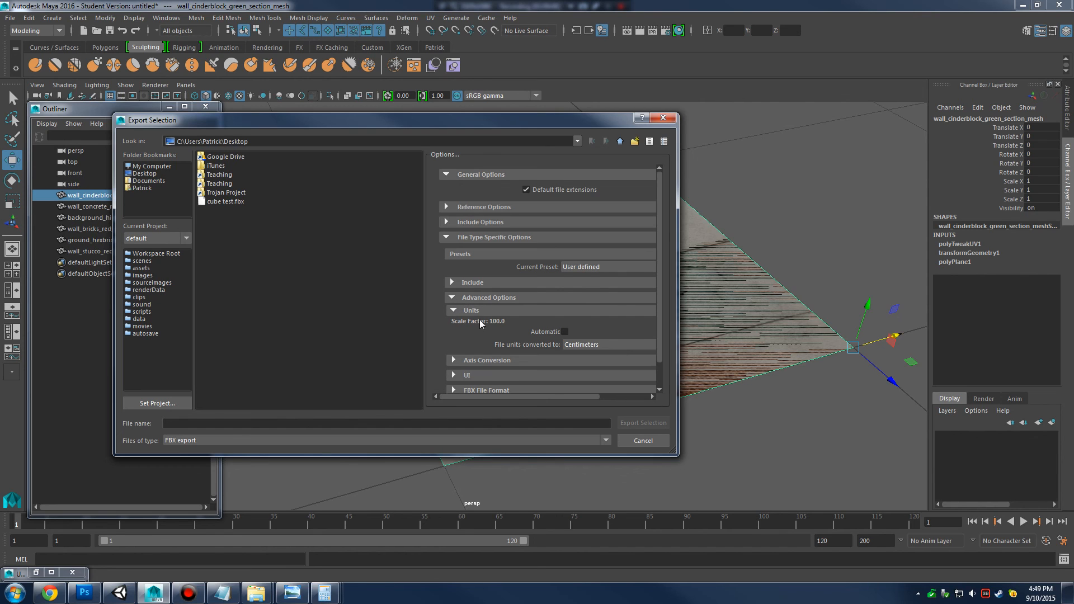
left_click(565, 331)
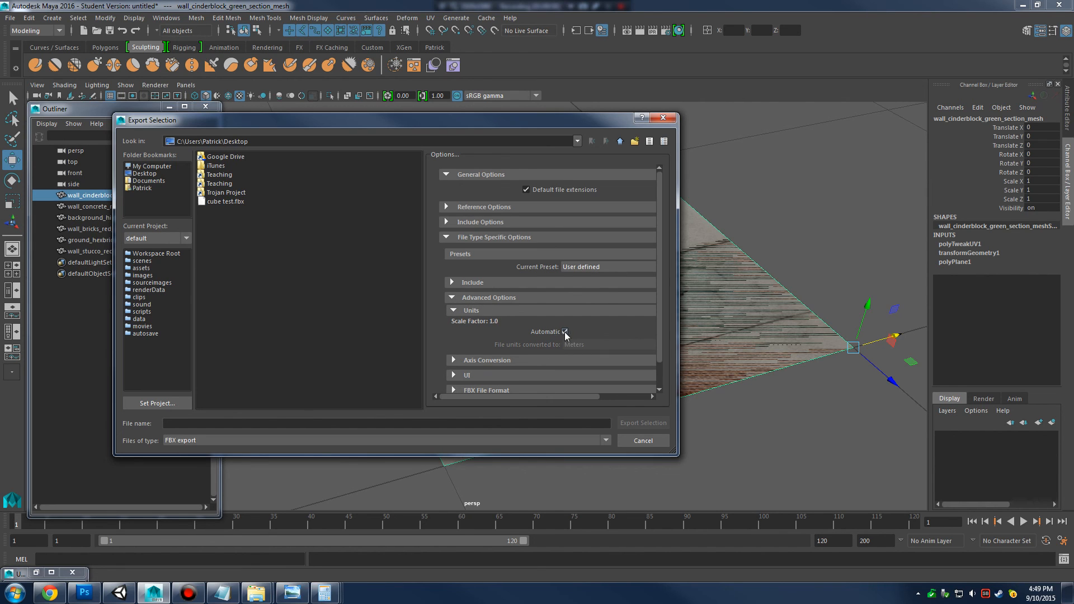
left_click(565, 332)
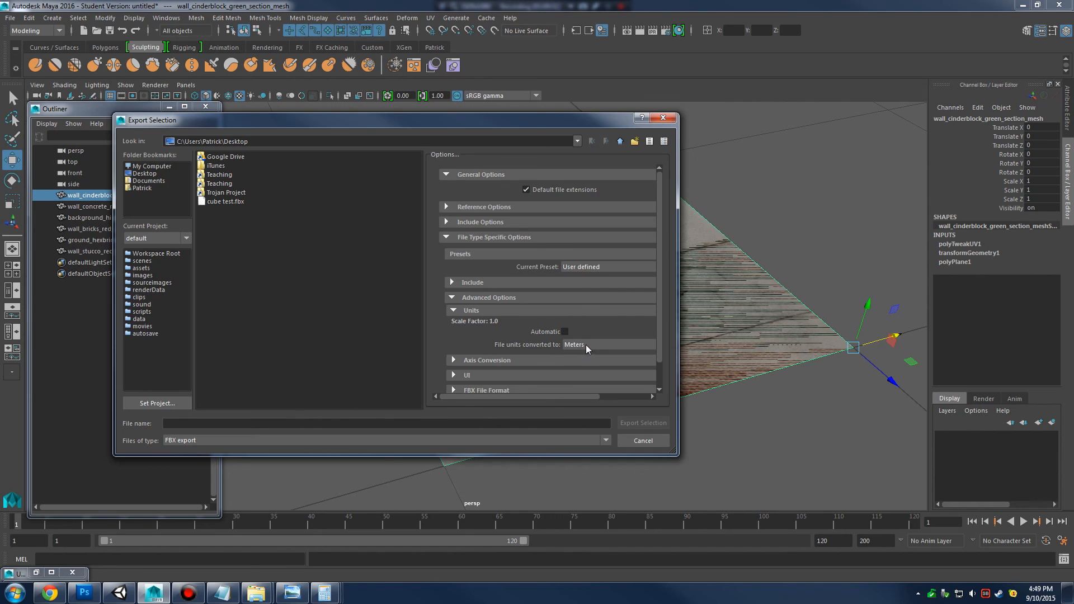
Convert file units to Centimeters and export the selection as wall_cinderblock_green_section_mesh into the Trojan Project's Assets Models folder
left_click(586, 344)
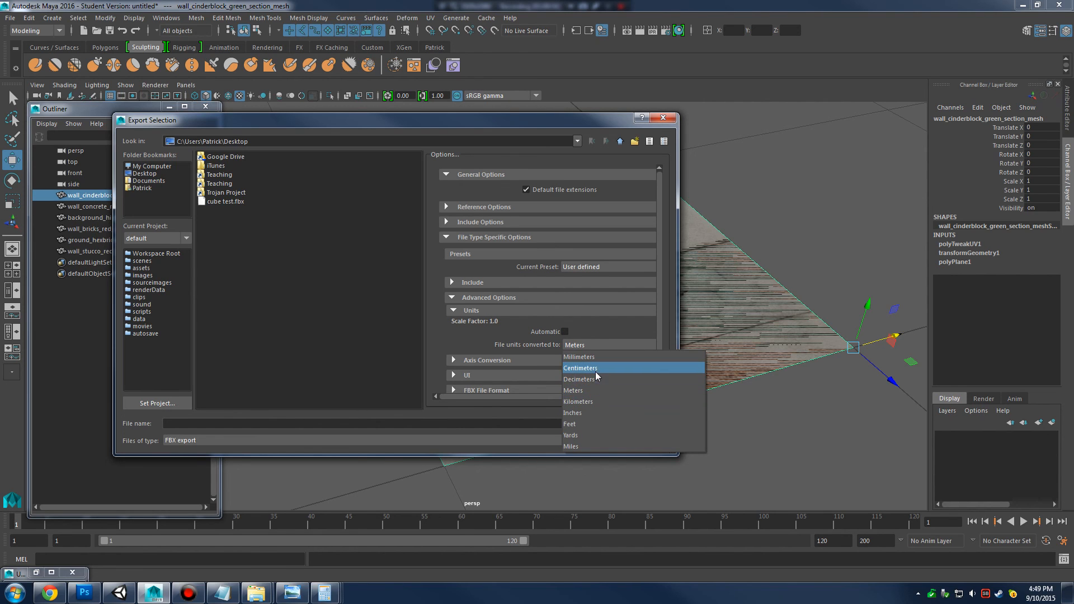
left_click(596, 369)
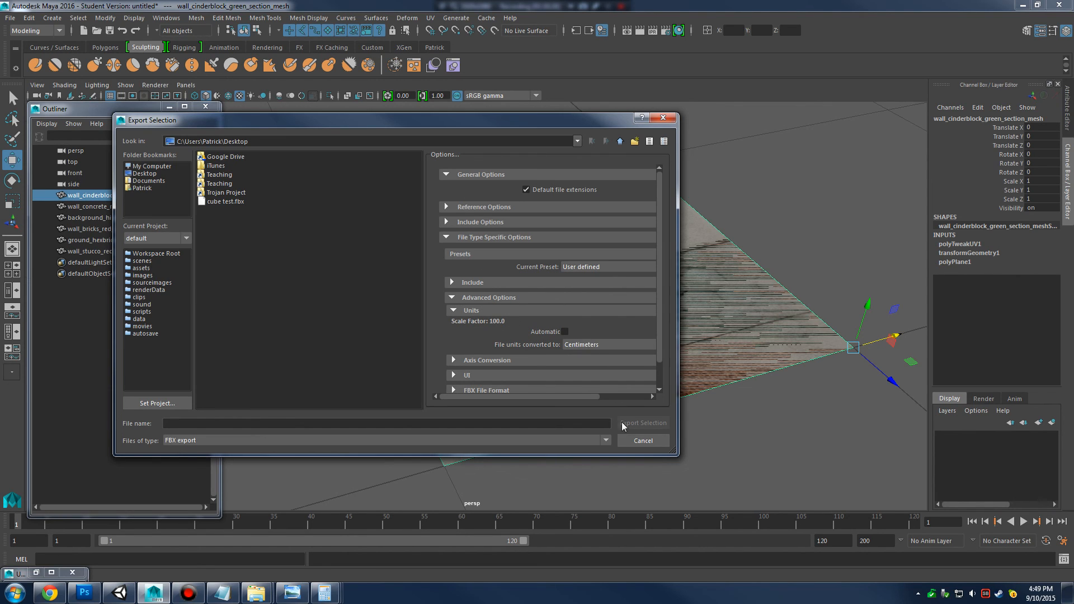
left_click(400, 423)
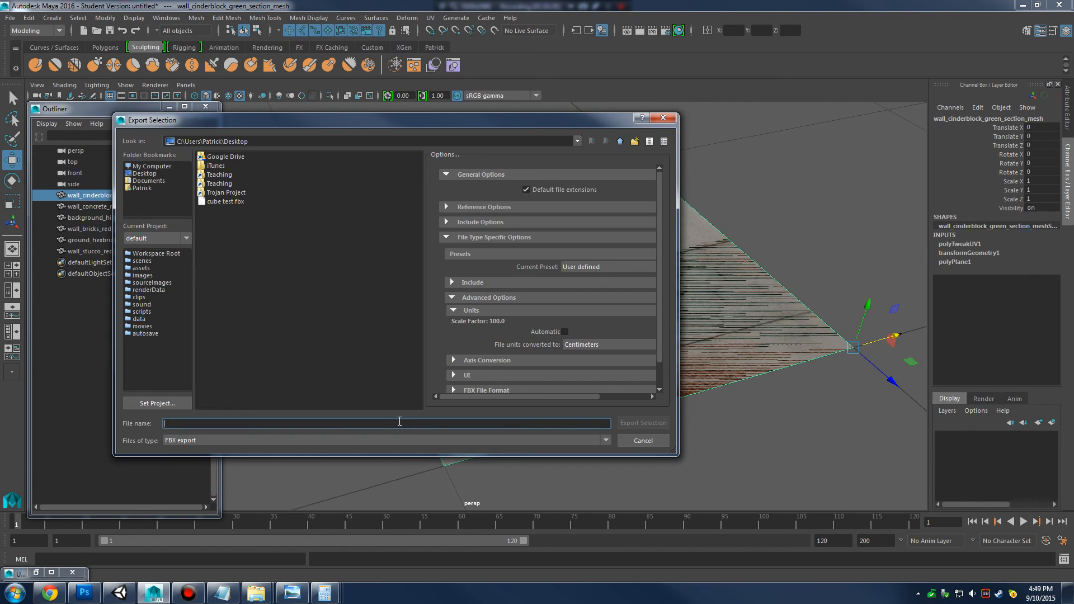
type("wall_cinderblock_green_section_mesh")
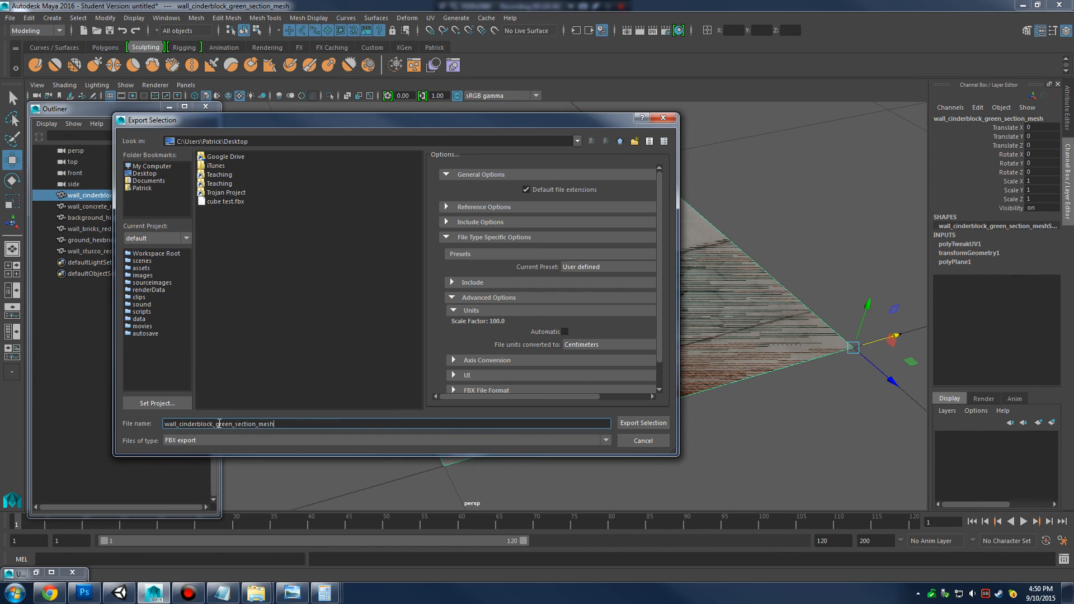
double_click(237, 193)
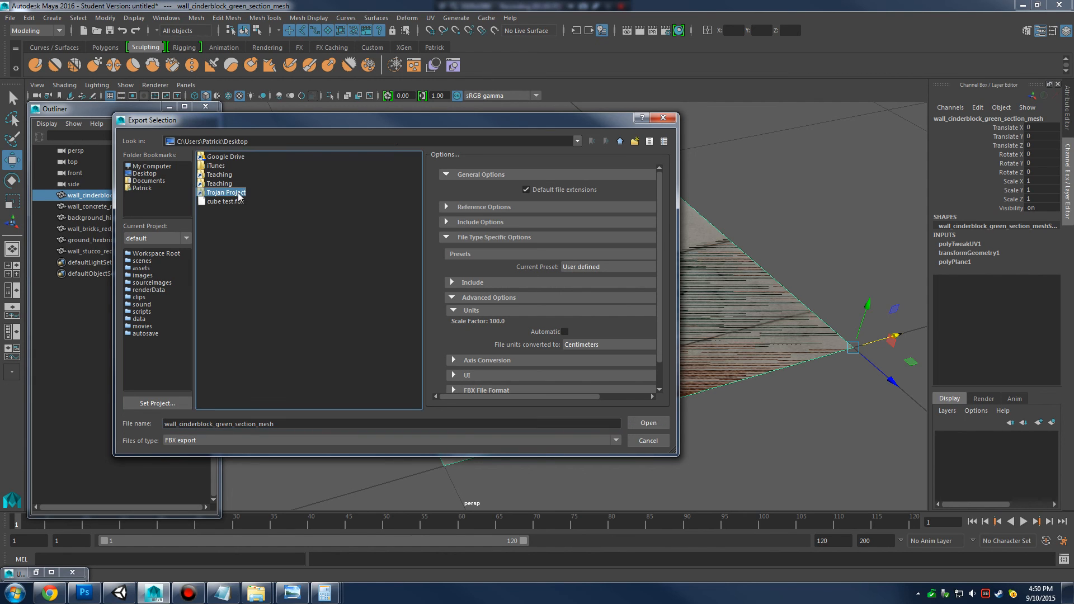
double_click(227, 156)
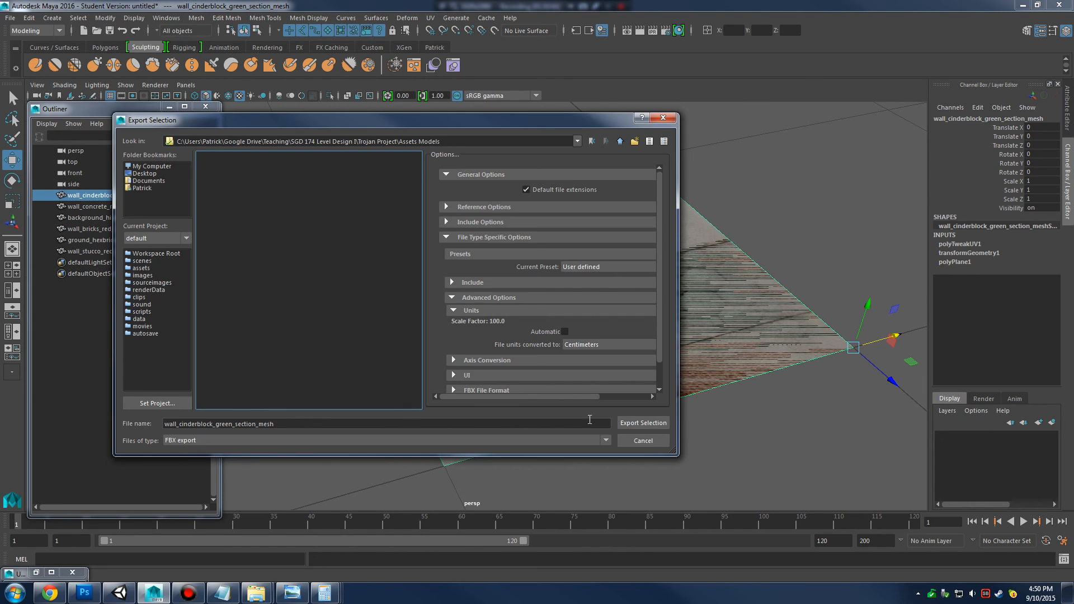
left_click(653, 425)
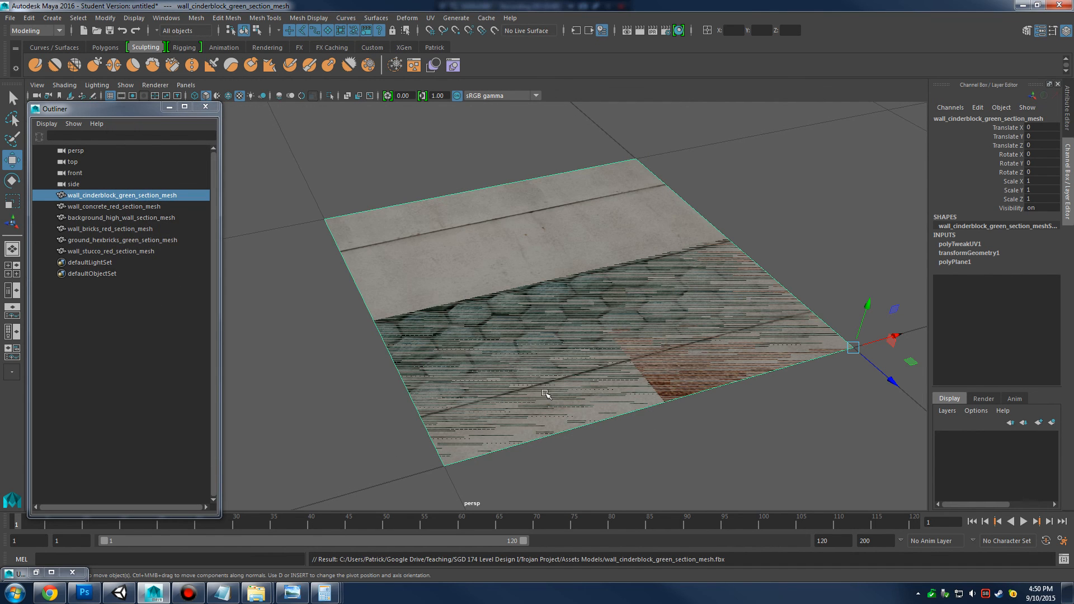
Switch to the open Explorer window and locate wall_cinderblock_green_section_mesh.fbx in the Trojan Project's Assets Models folder
left_click(1023, 5)
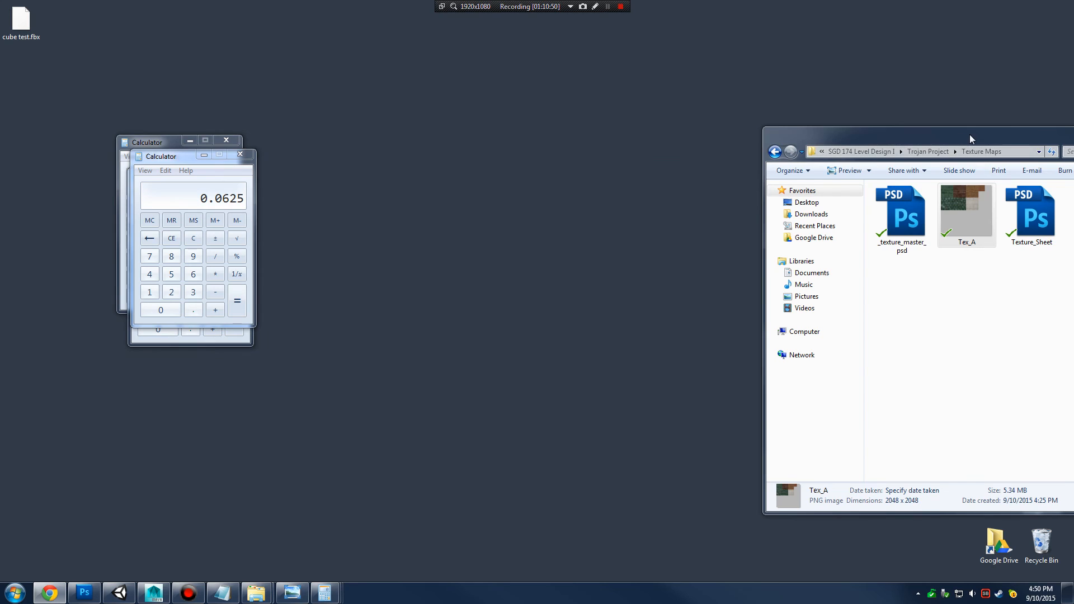
left_click_drag(910, 129, 605, 114)
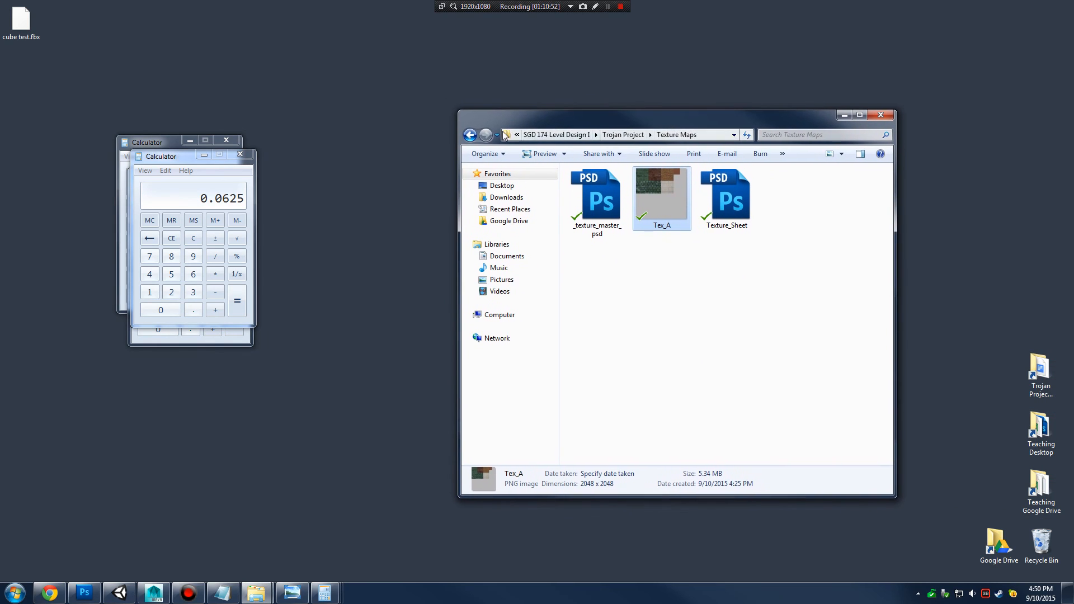
left_click(470, 135)
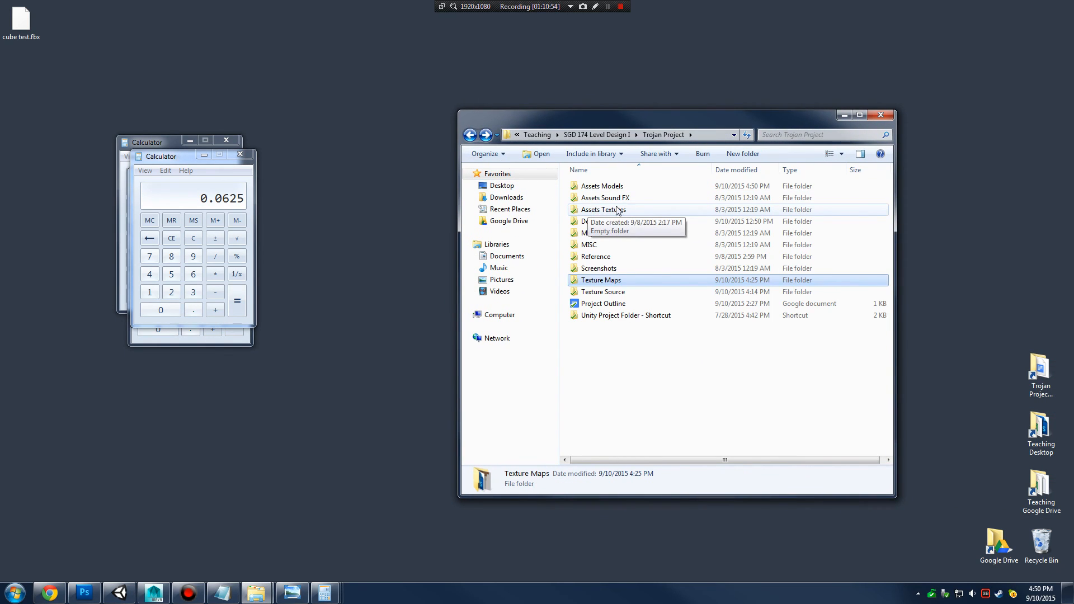
double_click(618, 188)
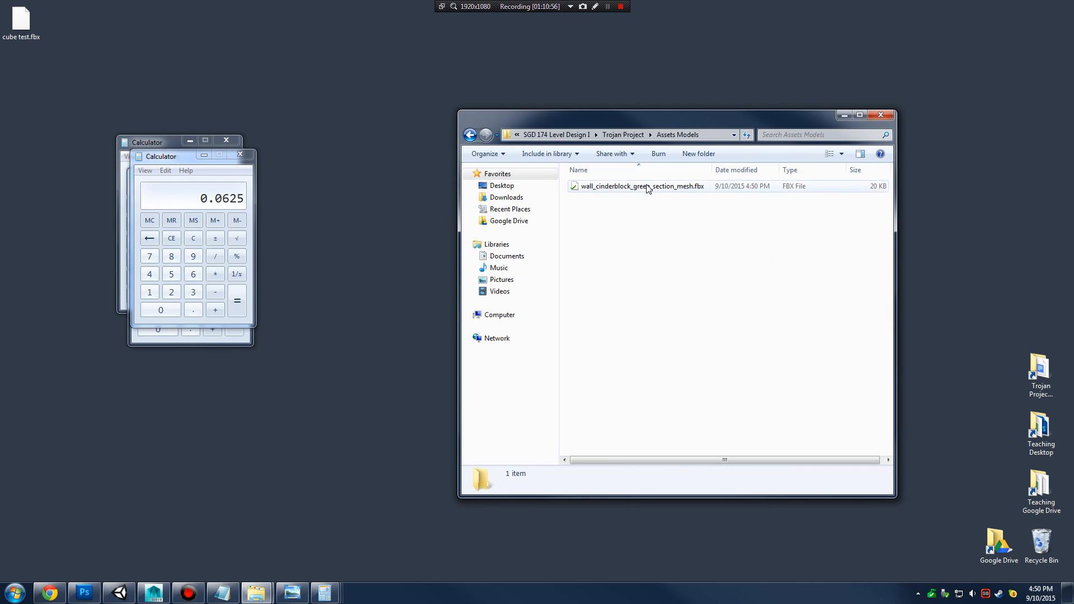
left_click_drag(635, 118, 704, 126)
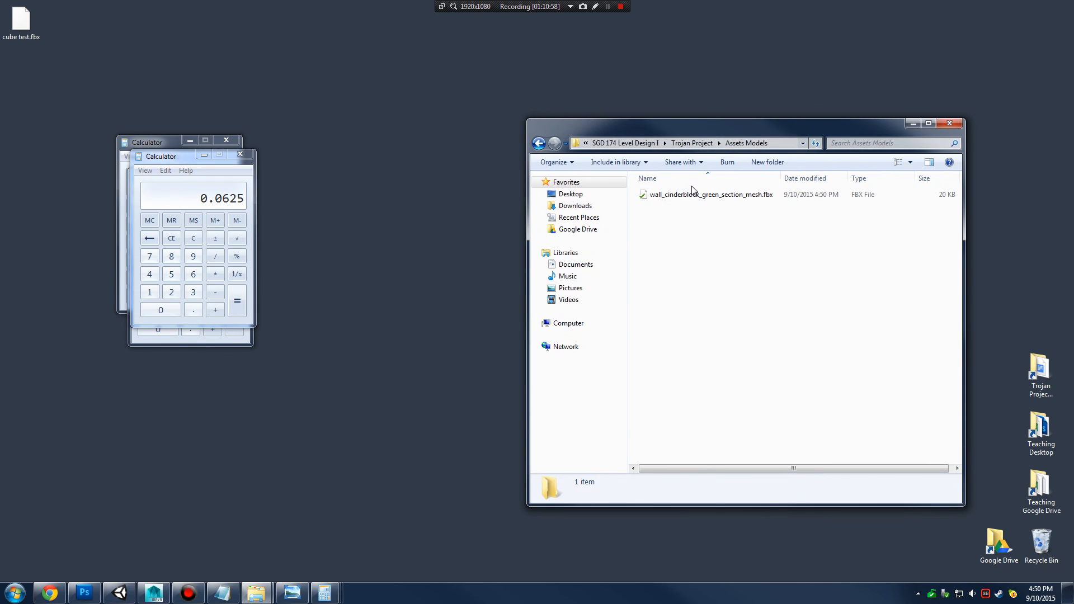
left_click(699, 196)
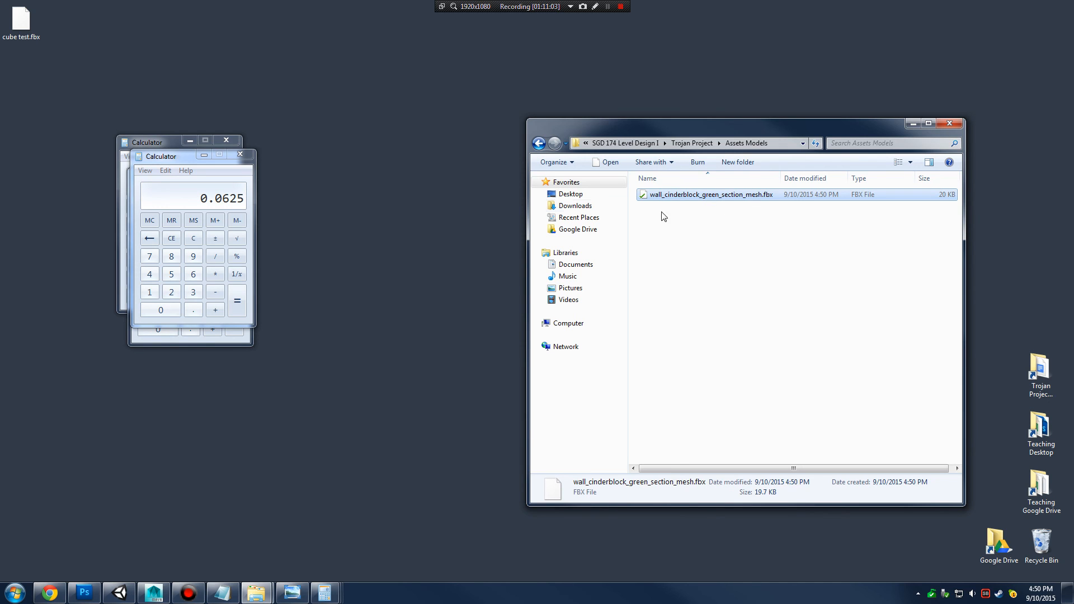
left_click_drag(681, 134, 759, 145)
Switch to Unity and import wall_cinderblock_green_section_mesh.fbx from the Explorer window into the project's Meshes folder
left_click(120, 594)
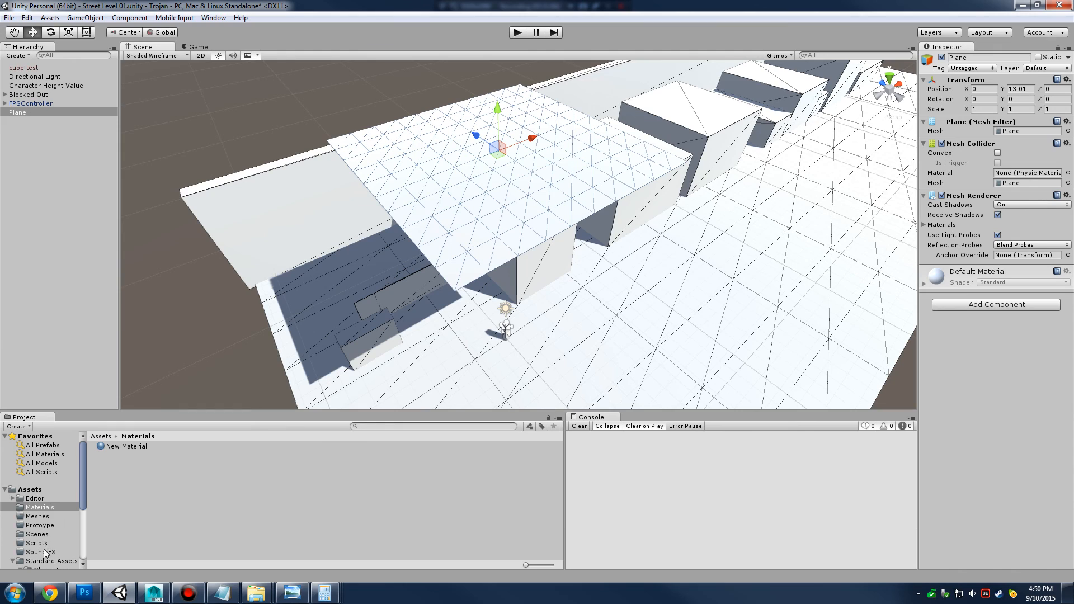
scroll(44, 548, "down", 4)
left_click(12, 494)
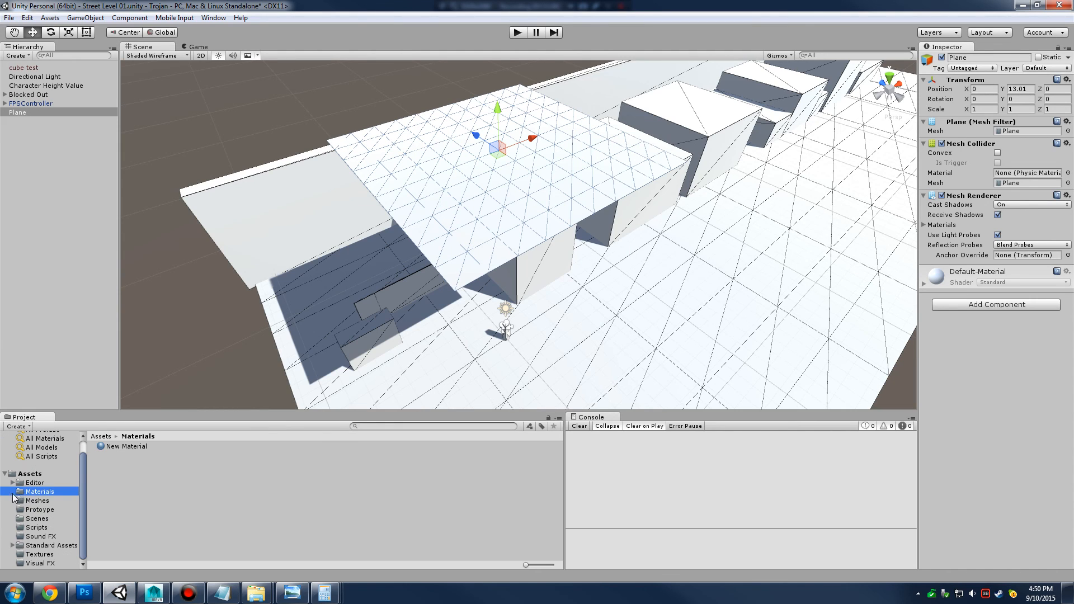
left_click(37, 500)
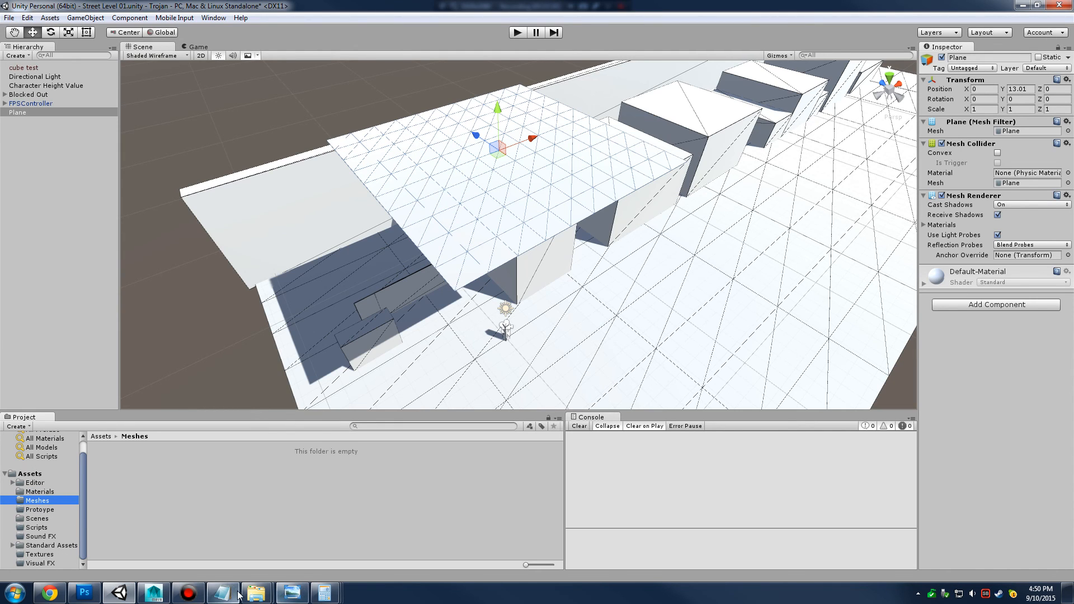
mouse_move(255, 593)
left_click(277, 502)
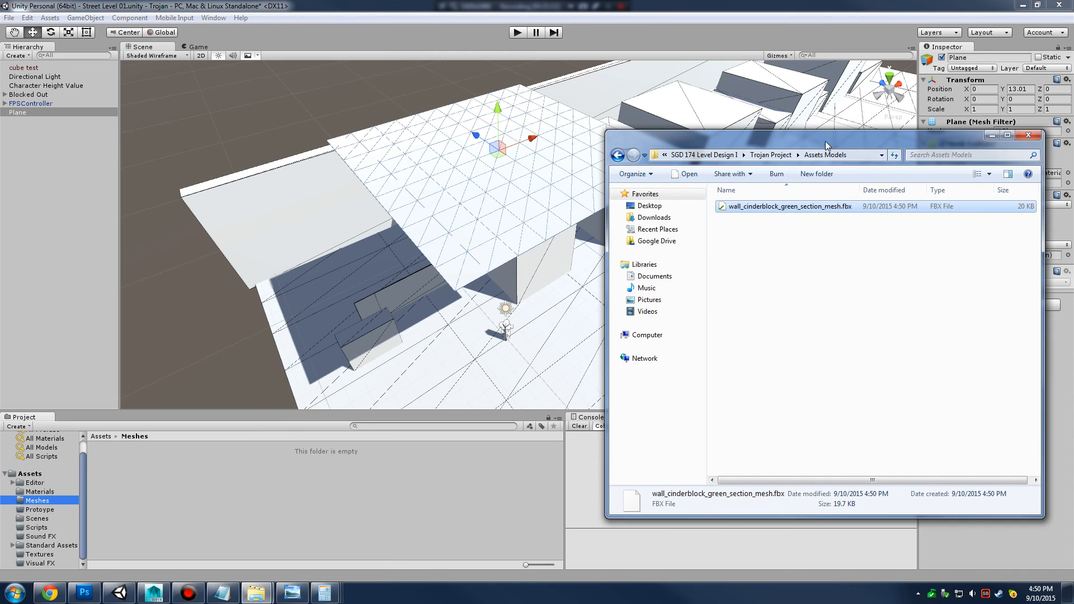
left_click_drag(811, 139, 748, 95)
left_click_drag(714, 166, 179, 502)
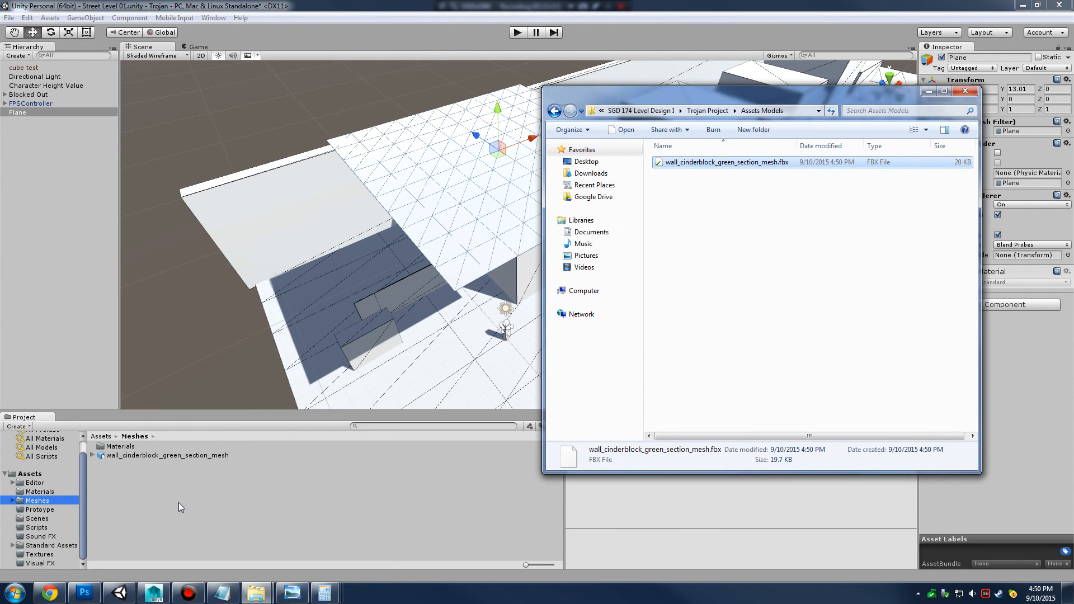
Inspect the Tex_A material in the Materials folder inside Meshes
left_click(144, 452)
double_click(141, 449)
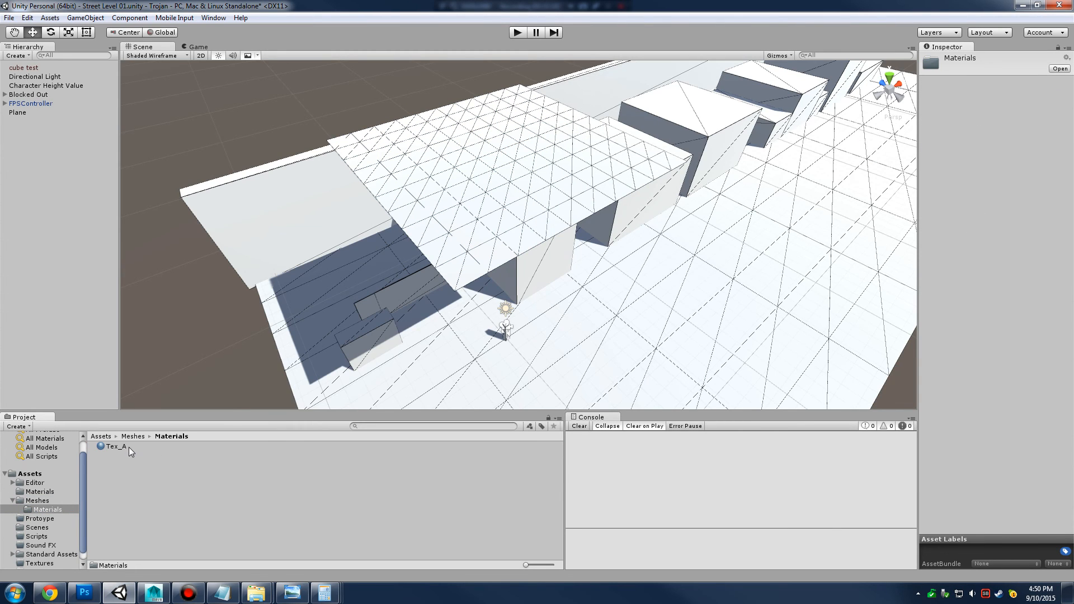
left_click(129, 447)
left_click_drag(1046, 478, 1028, 491)
Delete the Materials subfolder from the Meshes folder
left_click(44, 501)
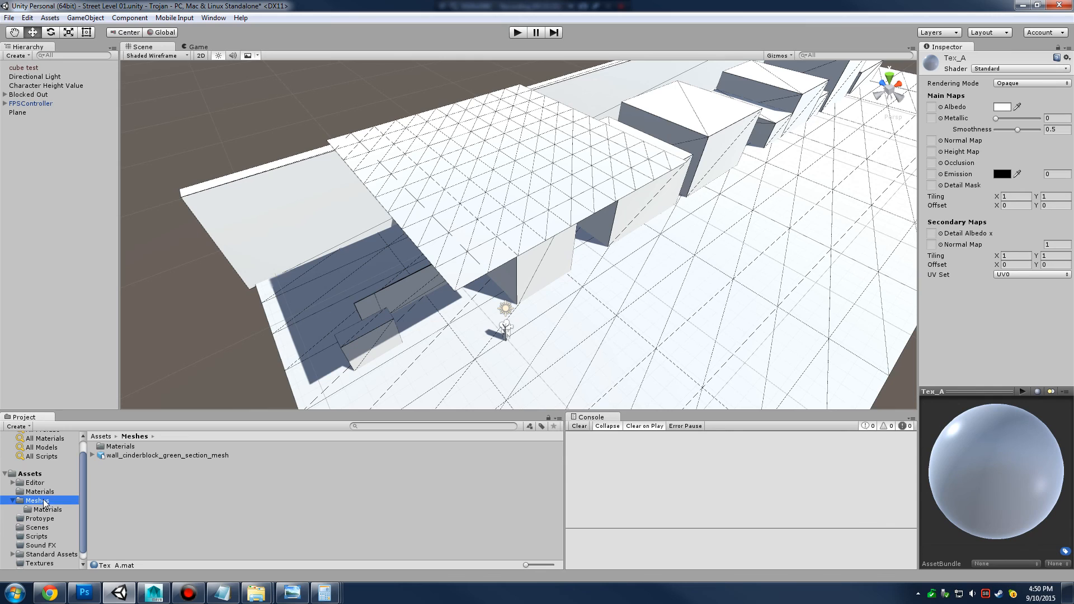
left_click(124, 447)
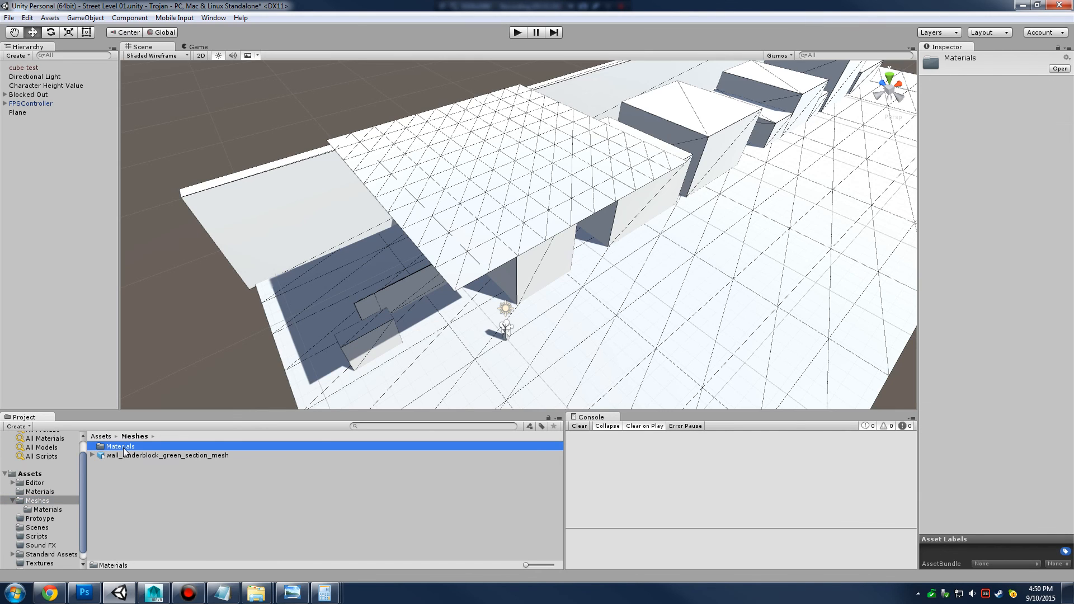
key("Delete")
left_click(570, 318)
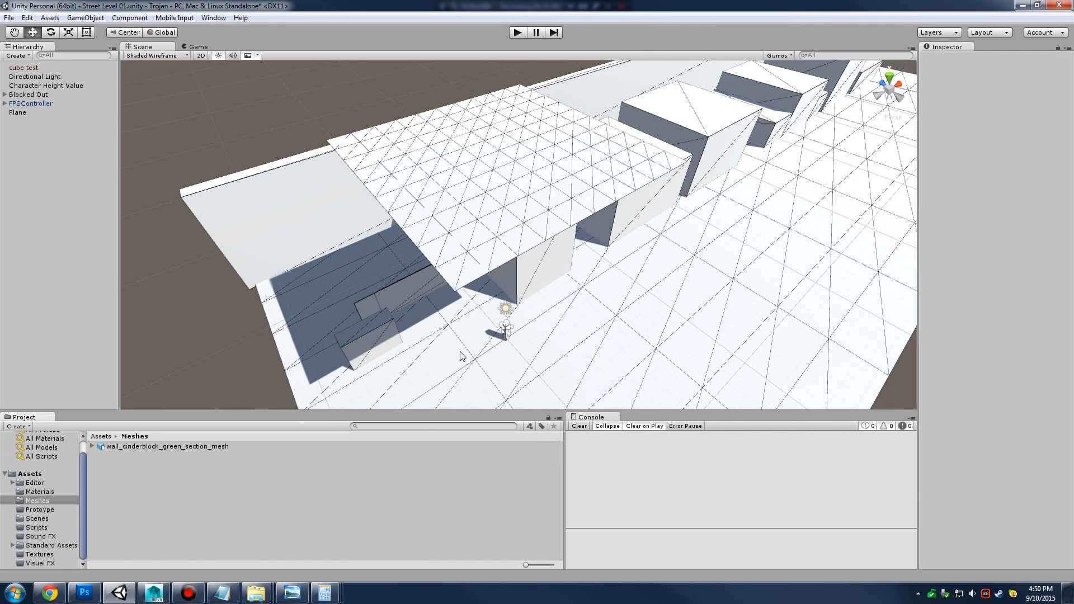
Preview the imported cinderblock wall mesh and delete the Plane object from the scene
left_click(196, 447)
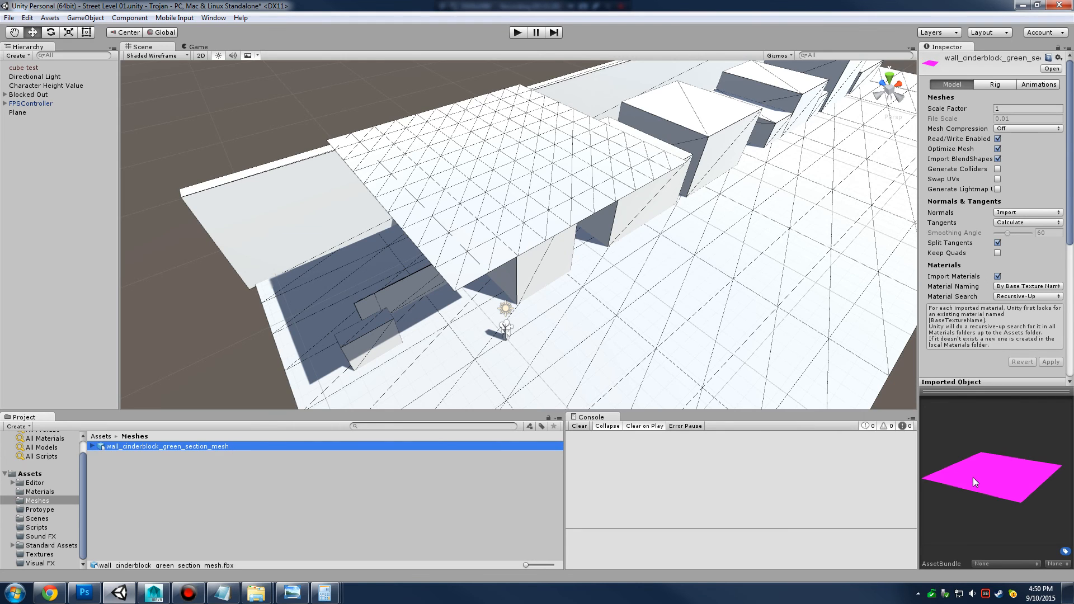
left_click_drag(972, 478, 1022, 513)
left_click(429, 129)
key("Delete")
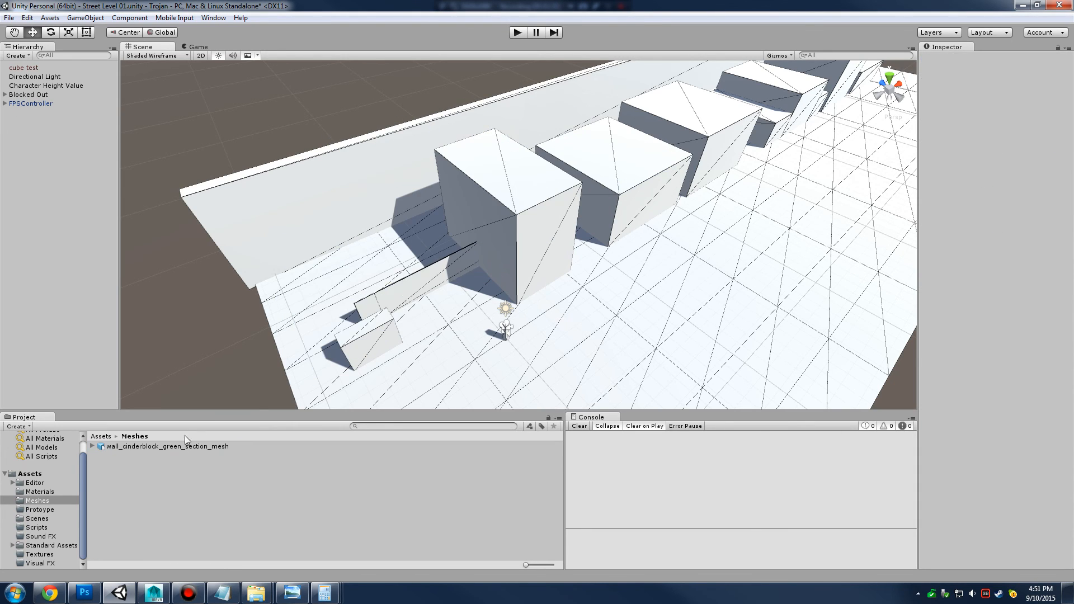
Add wall_cinderblock_green_section_mesh to the scene and raise it to about Y 0.27, just above the ground
left_click_drag(197, 443, 65, 268)
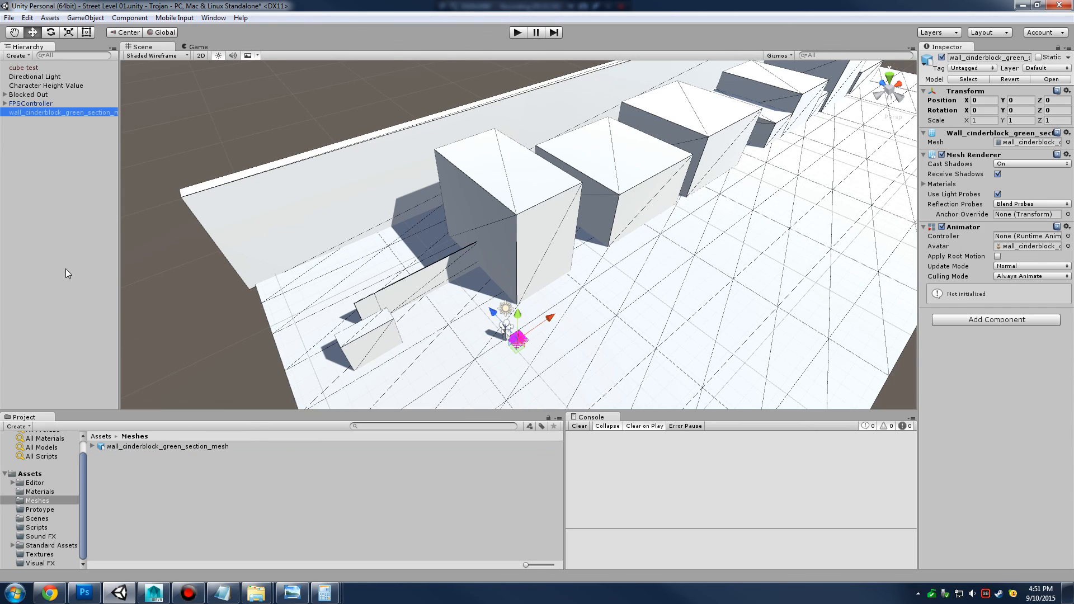
key("f")
left_click_drag(579, 313, 583, 224)
left_click_drag(518, 194, 519, 158)
left_click_drag(525, 172, 502, 348)
Delete New Material from the project's Materials folder
left_click(50, 491)
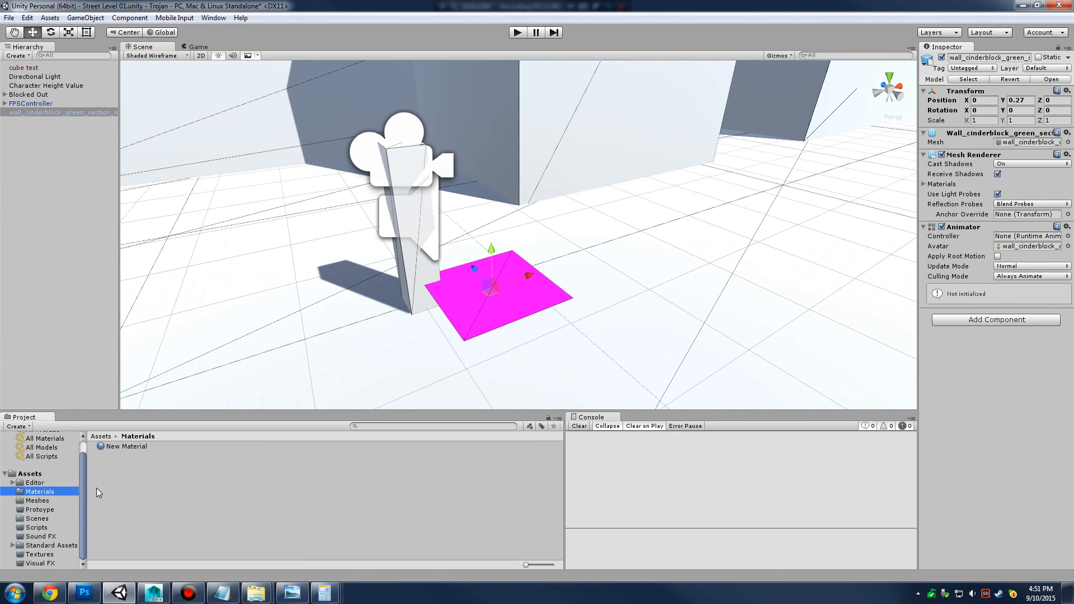
left_click(131, 448)
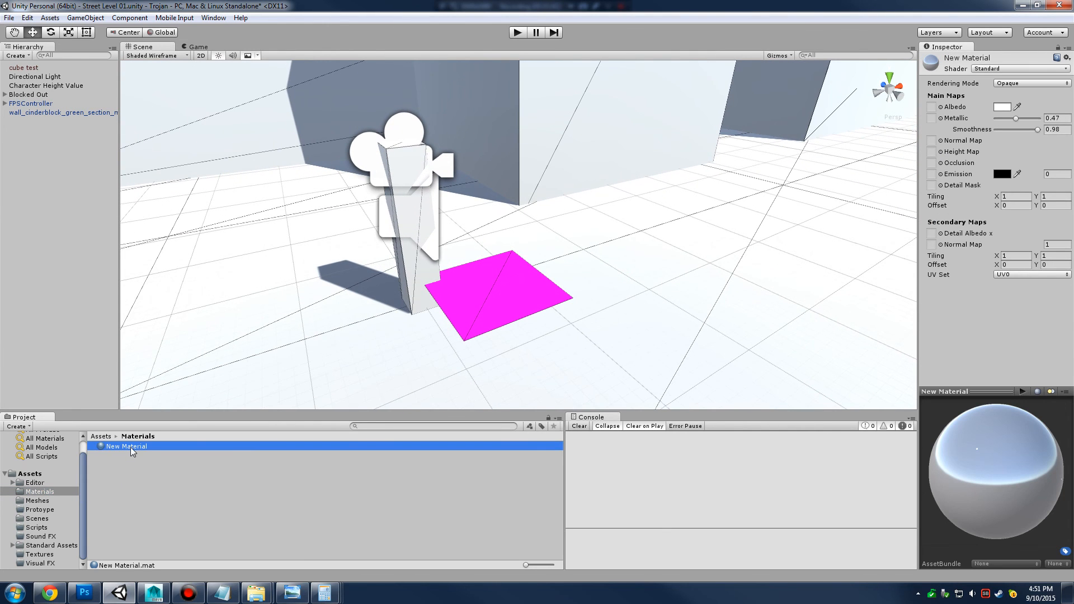
key("Delete")
left_click(579, 316)
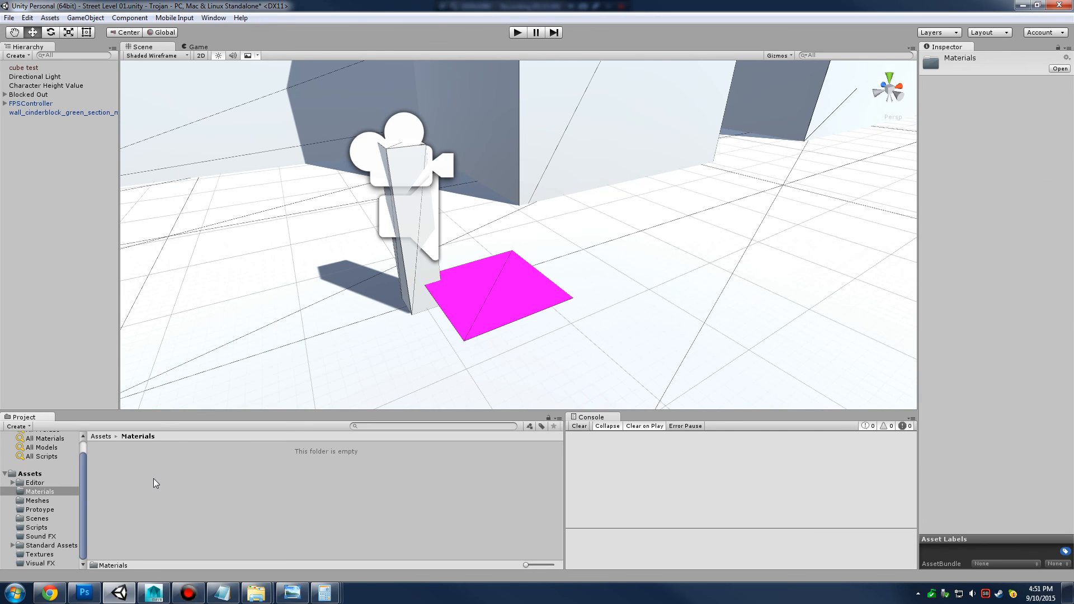
Create a material named Tex_A_mat in the Materials folder
right_click(156, 484)
right_click(130, 497)
left_click(53, 490)
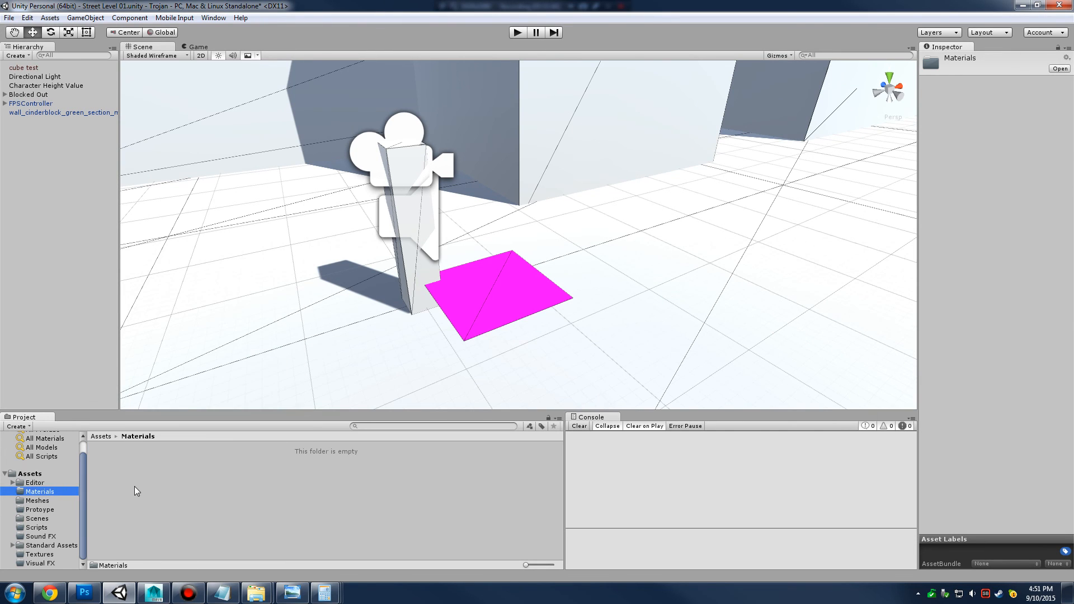
right_click(134, 485)
mouse_move(190, 296)
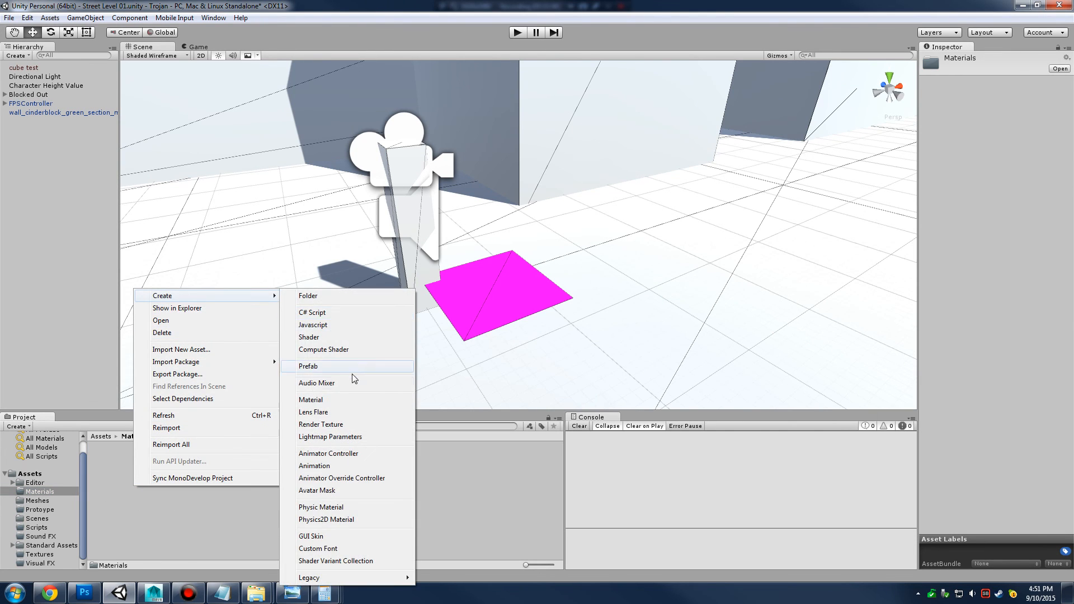
left_click(343, 400)
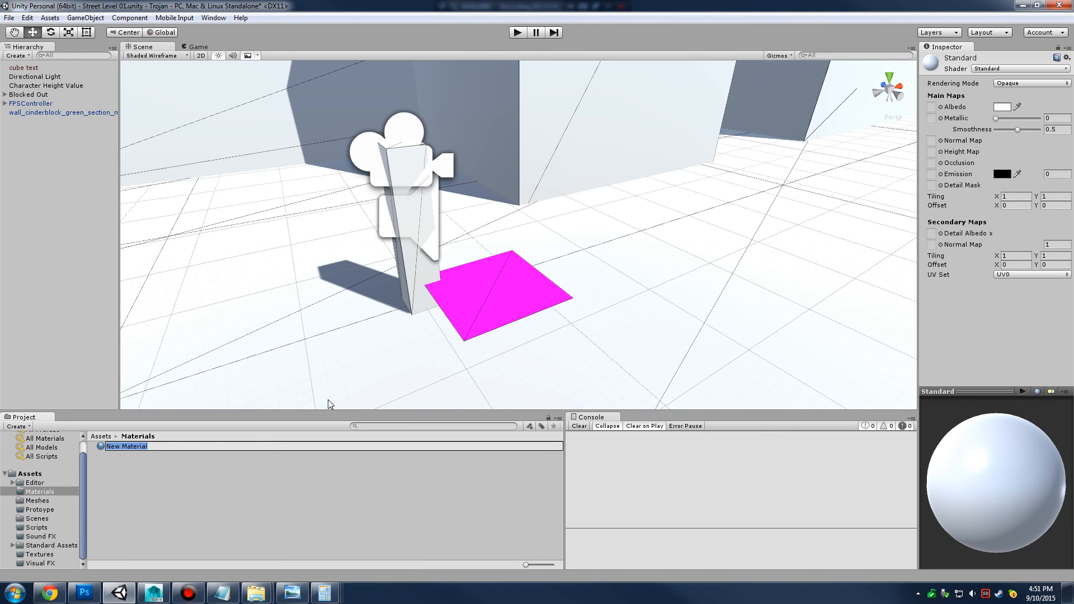
type("Tex_A_mat")
key("Return")
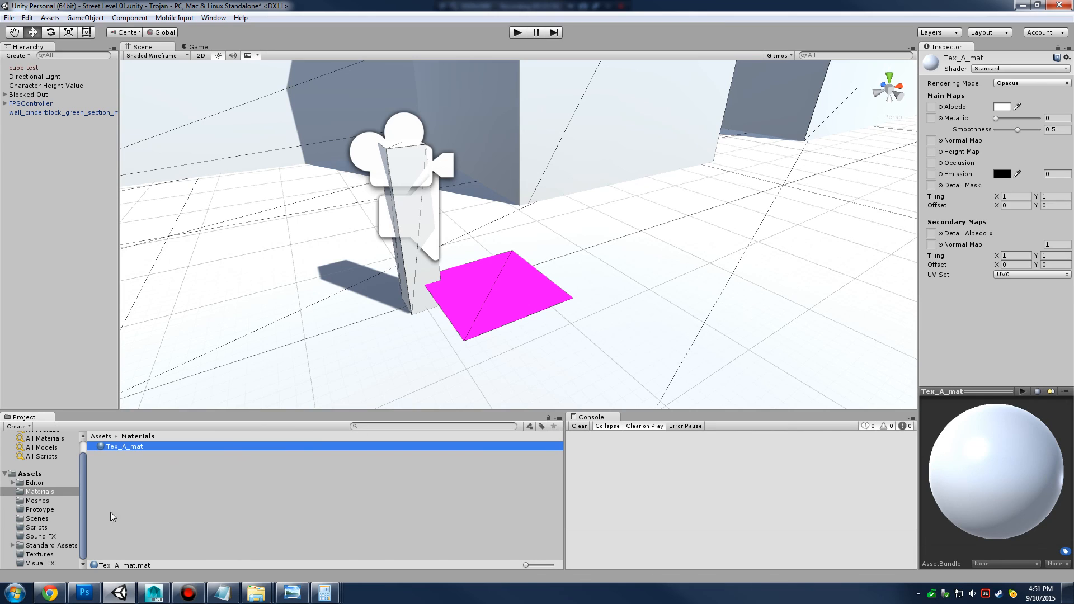
Import the Tex_A image from the project's Texture Maps folder into Unity's Textures folder
mouse_move(154, 592)
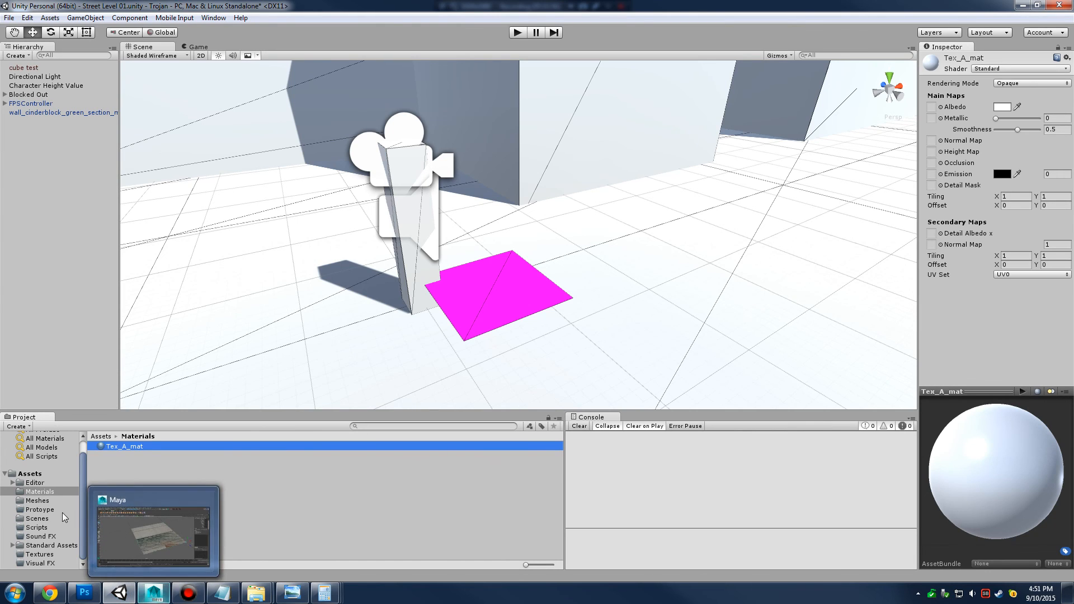
left_click(51, 554)
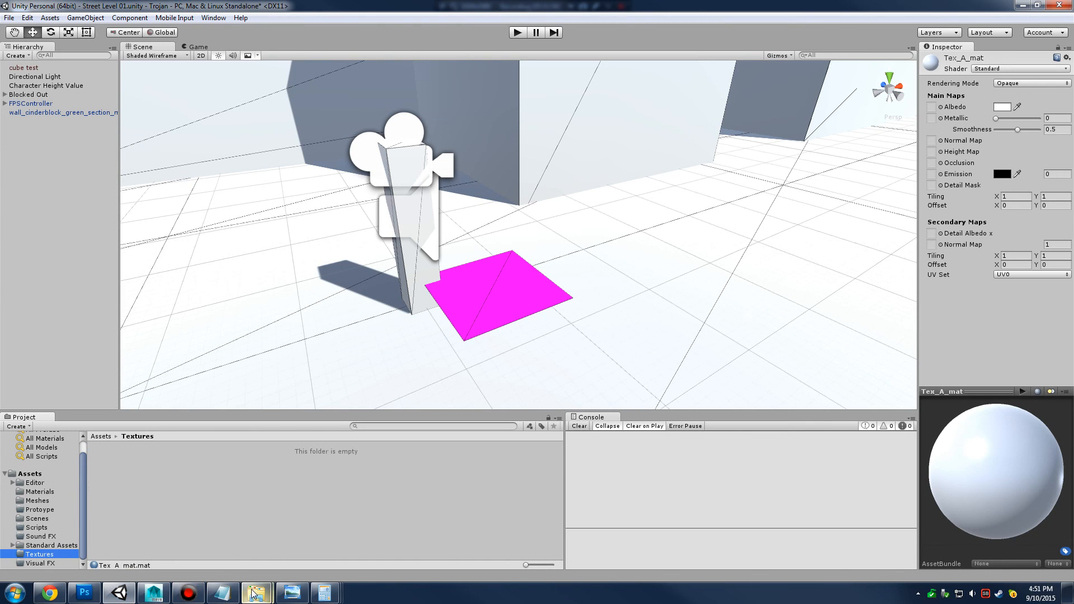
mouse_move(254, 593)
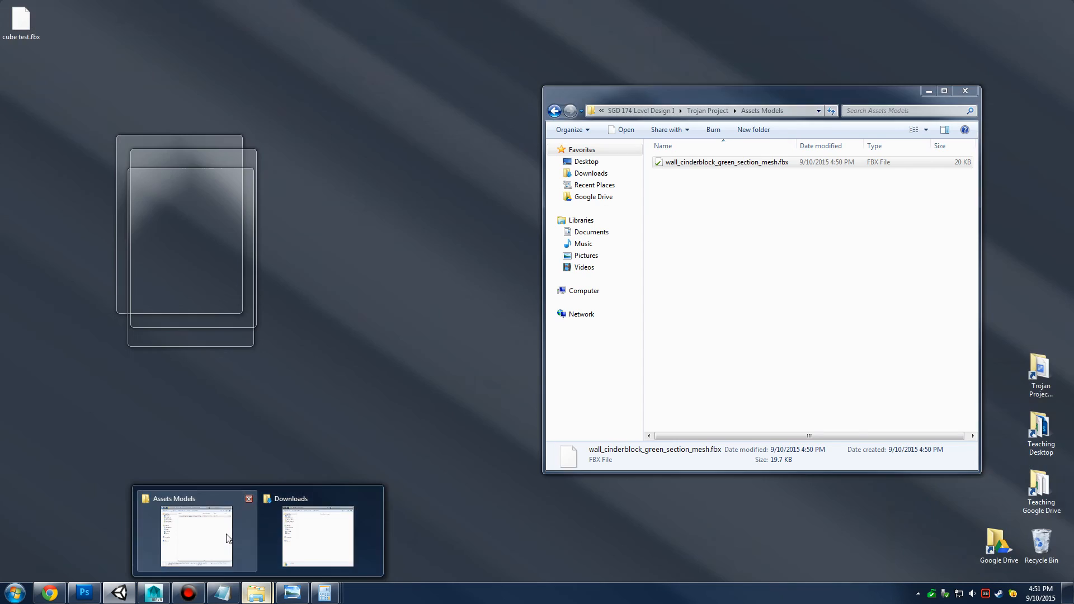
left_click(190, 537)
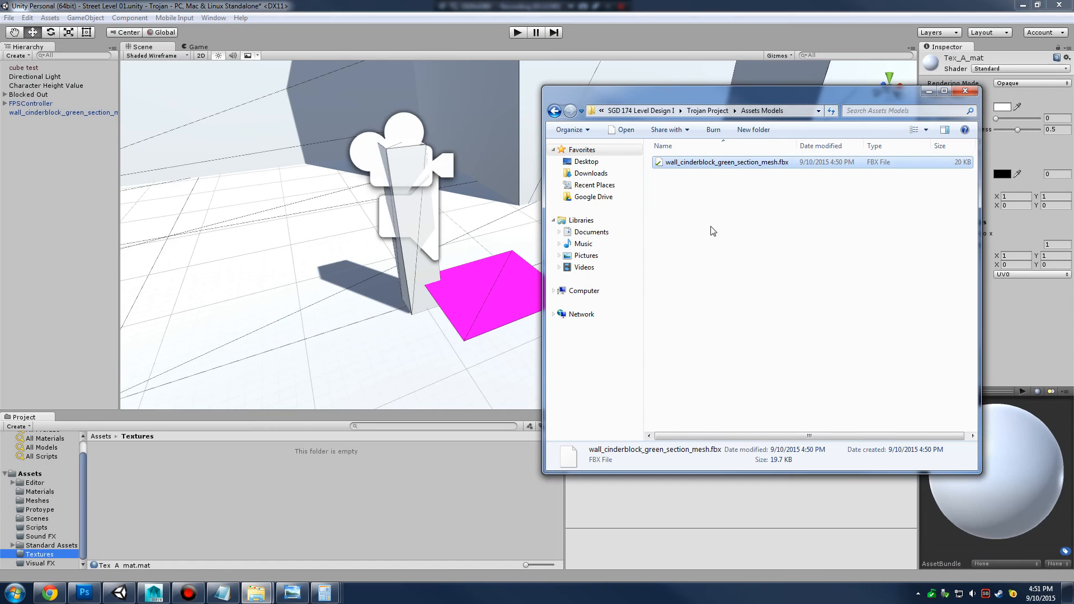
left_click(707, 110)
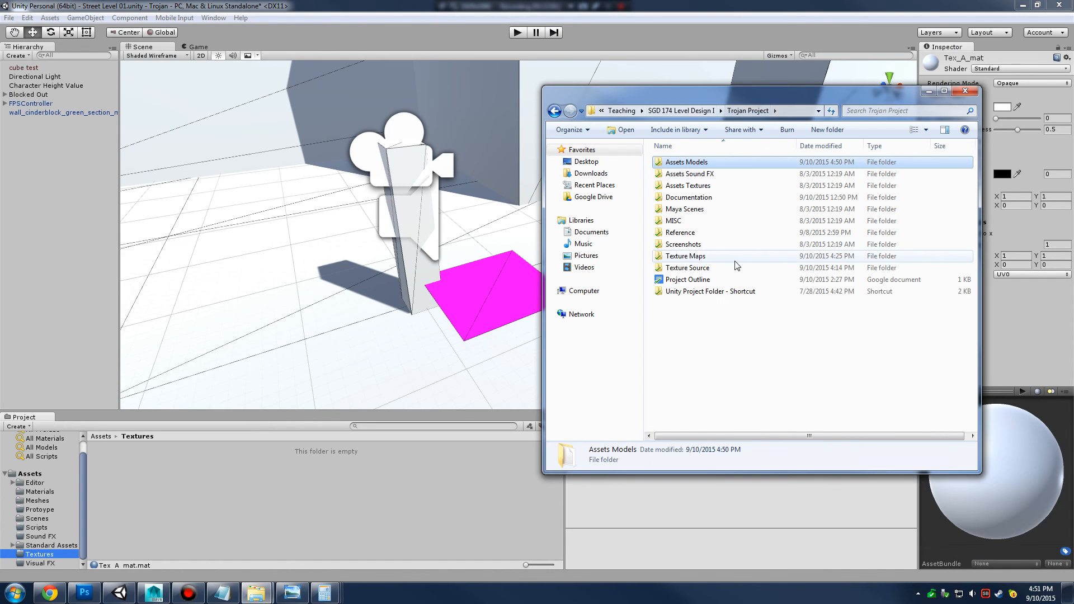
double_click(705, 261)
left_click_drag(746, 173, 268, 499)
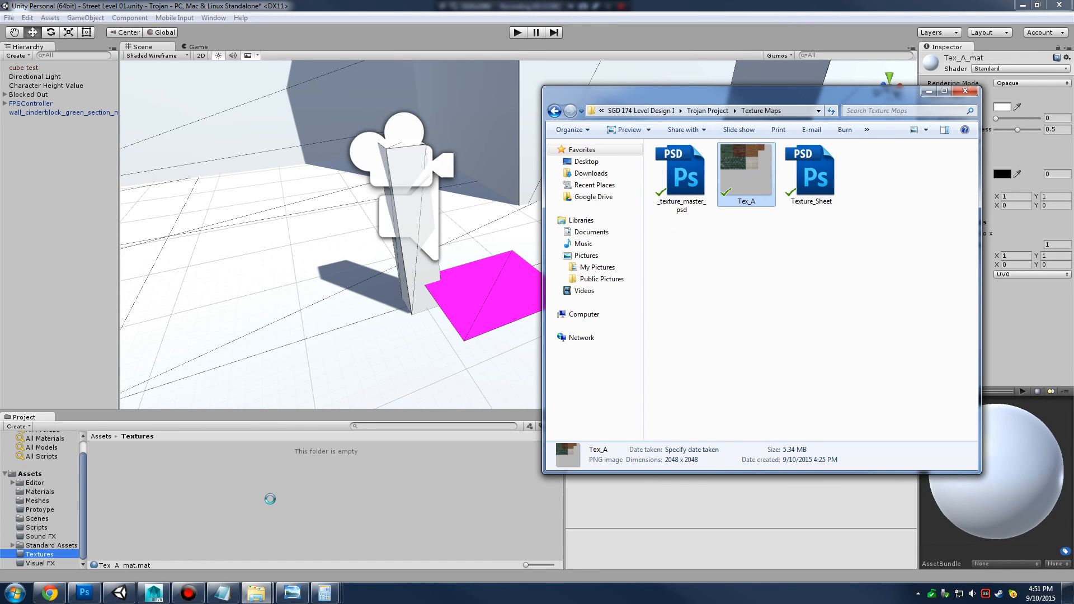
left_click(116, 446)
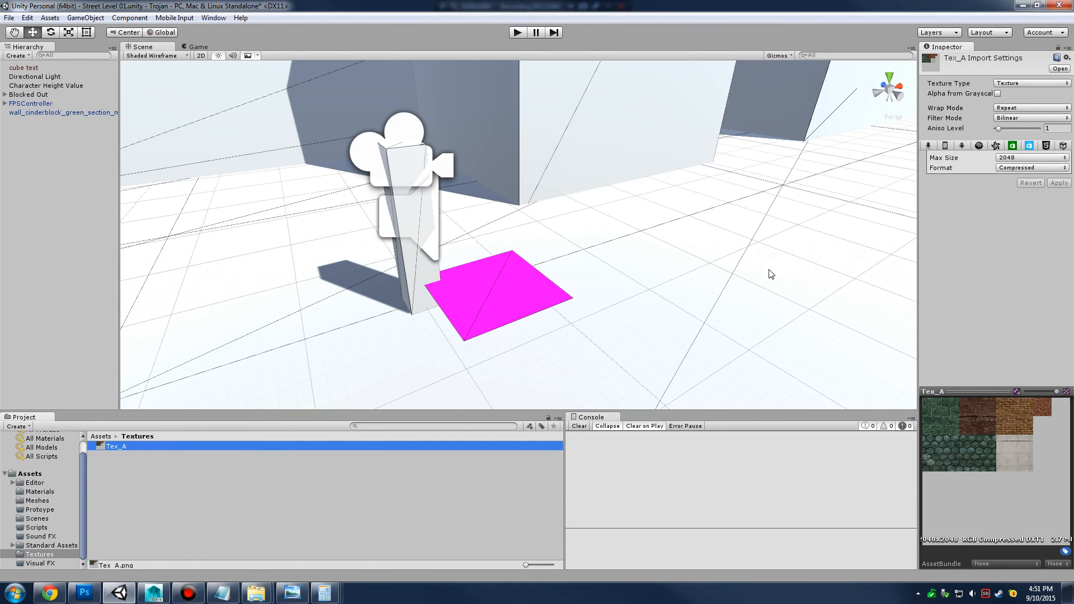
Assign the Tex_A texture as the Albedo map of Tex_A_mat in the Materials folder
left_click(40, 491)
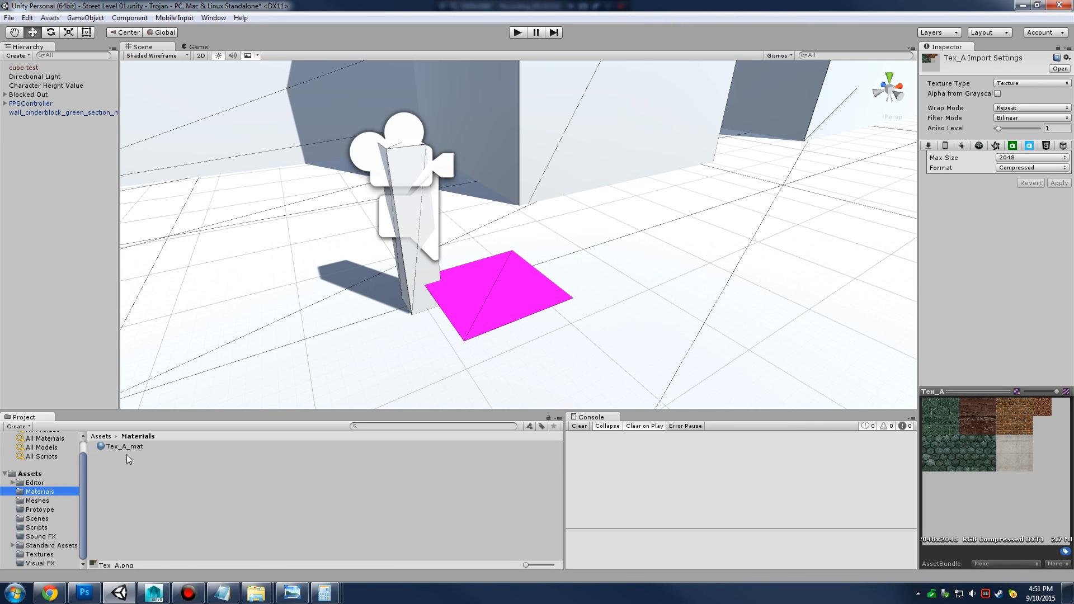
left_click(123, 448)
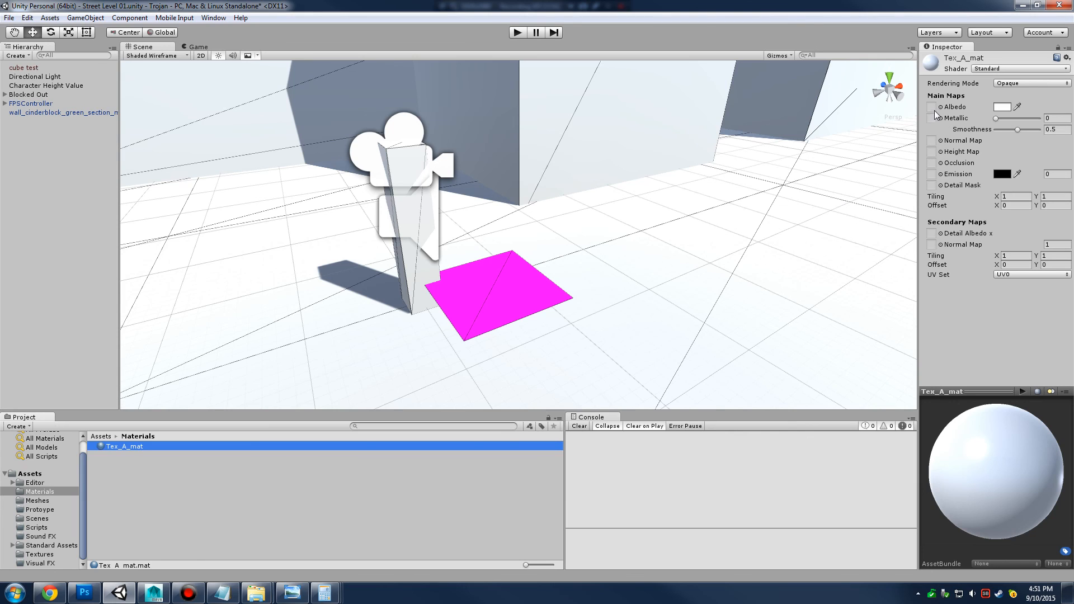
left_click(1003, 107)
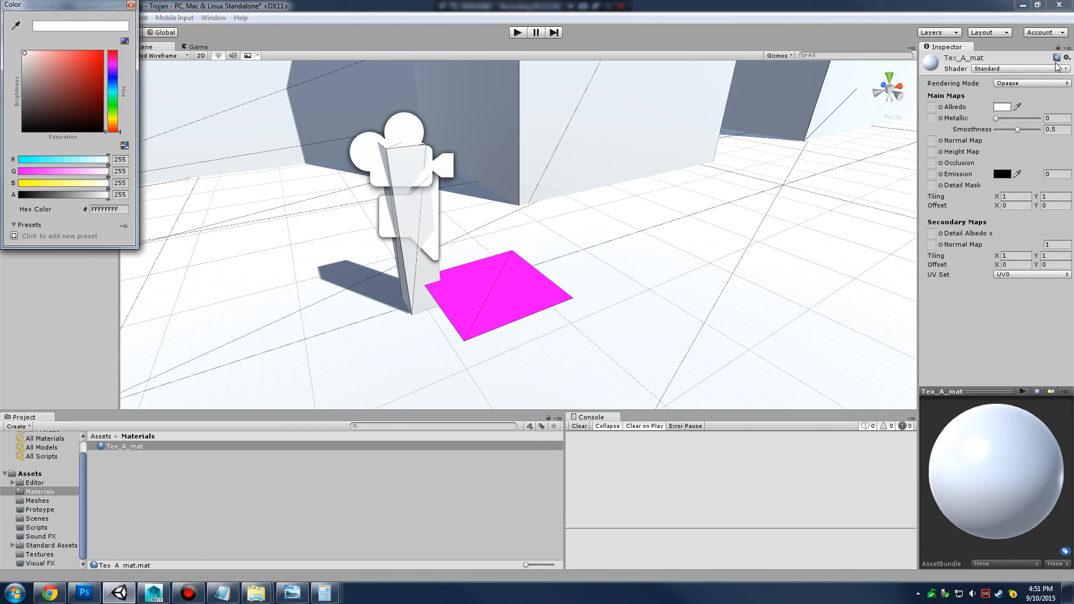
left_click(944, 112)
left_click(934, 106)
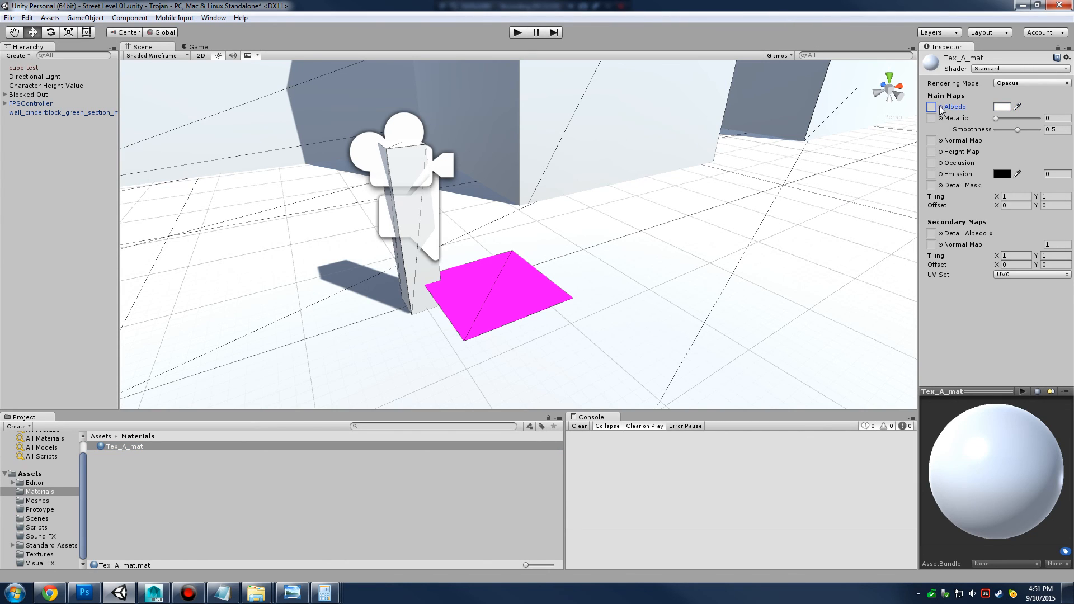
left_click(941, 107)
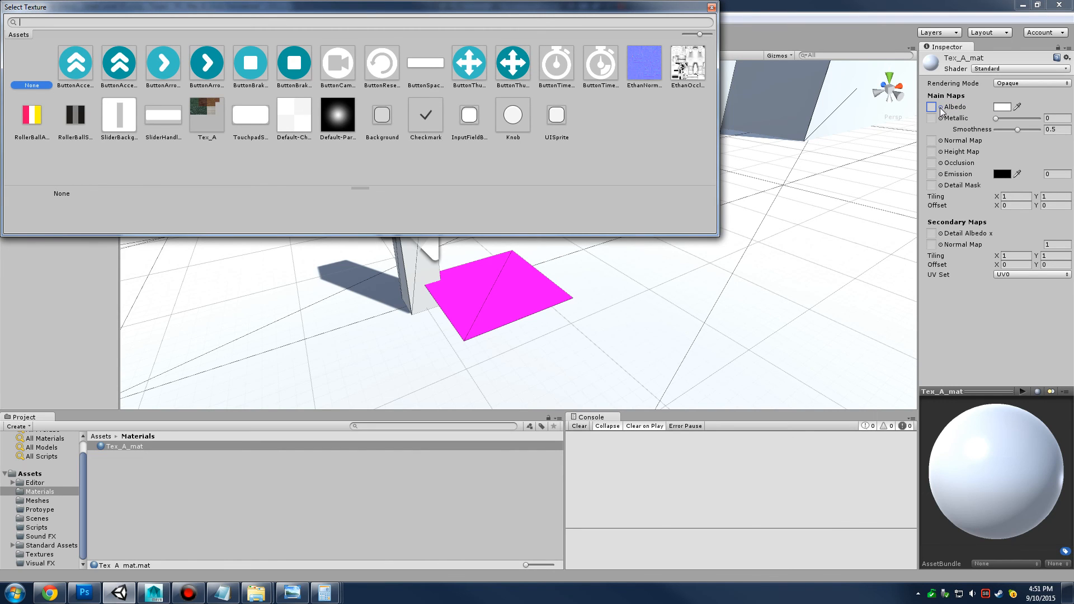
double_click(204, 126)
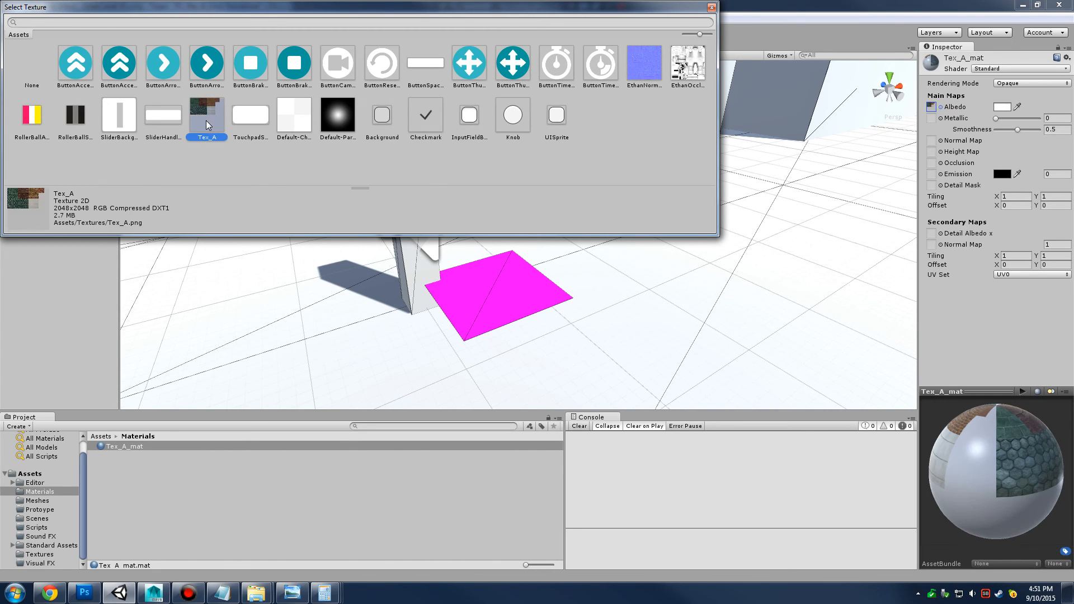
Set Tex_A_mat's Smoothness to 0 and rotate the material preview sphere to check the surface
left_click_drag(1052, 491, 1002, 460)
left_click_drag(1016, 133, 965, 133)
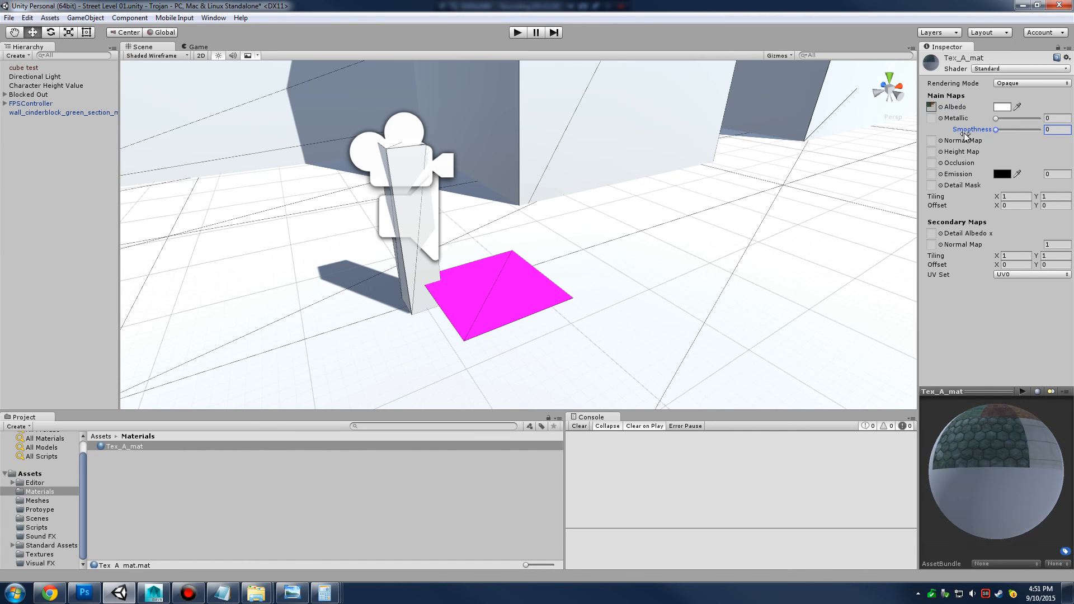
left_click_drag(995, 465, 1008, 482)
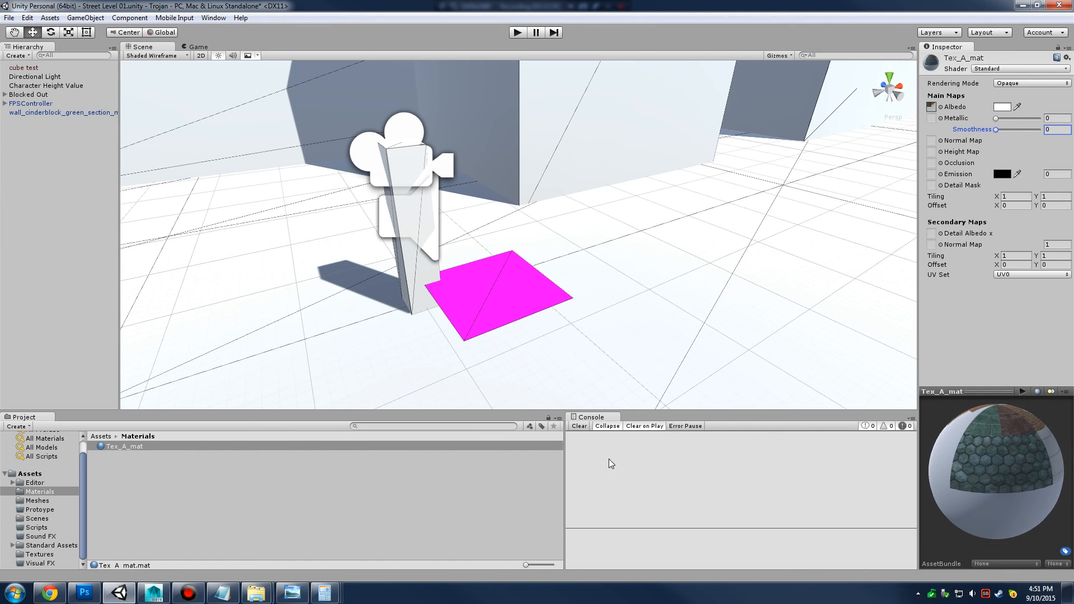
Apply Tex_A_mat to the cinderblock wall section in the scene and raise the mesh to Y 1.111
left_click_drag(134, 450, 755, 343)
left_click(541, 300)
scroll(755, 343, "up", 3)
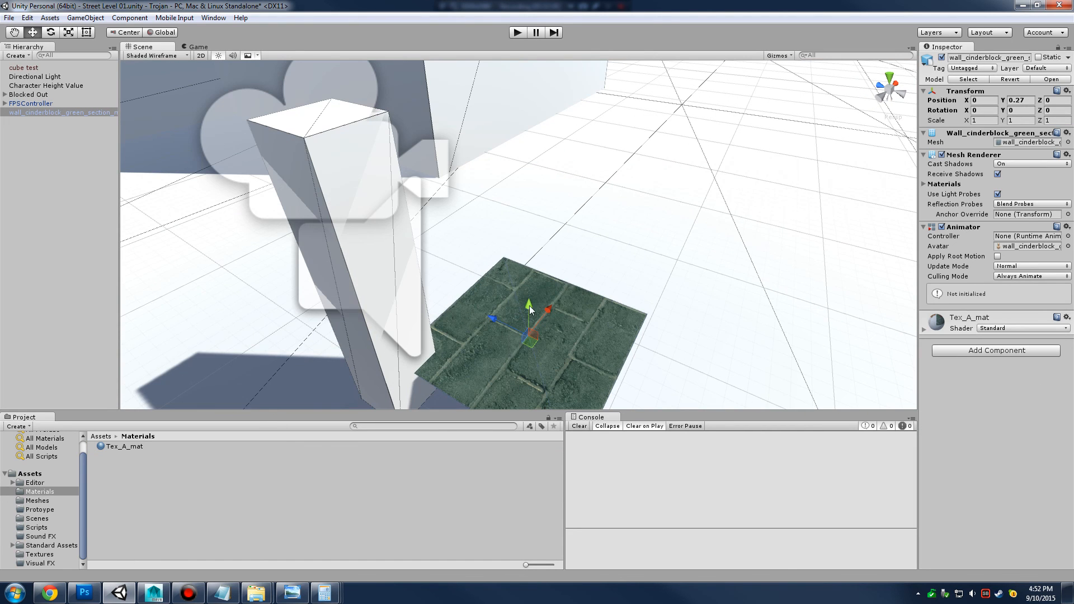
left_click_drag(527, 307, 545, 218)
Activate the Rotate tool for the wall section and compare the Center and Pivot handle positions, leaving it on Pivot
key("e")
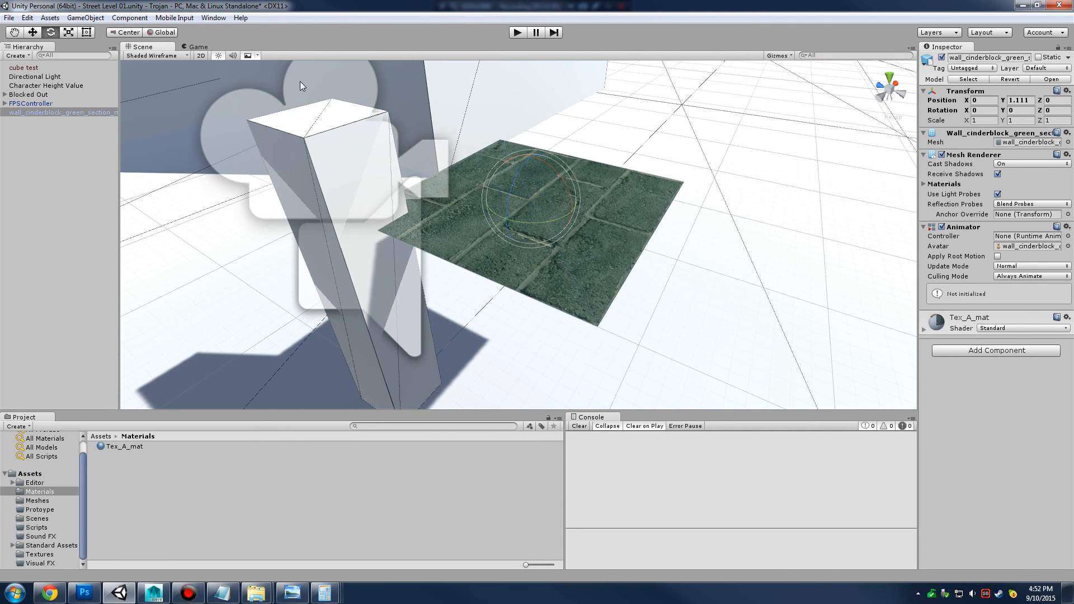
left_click(124, 33)
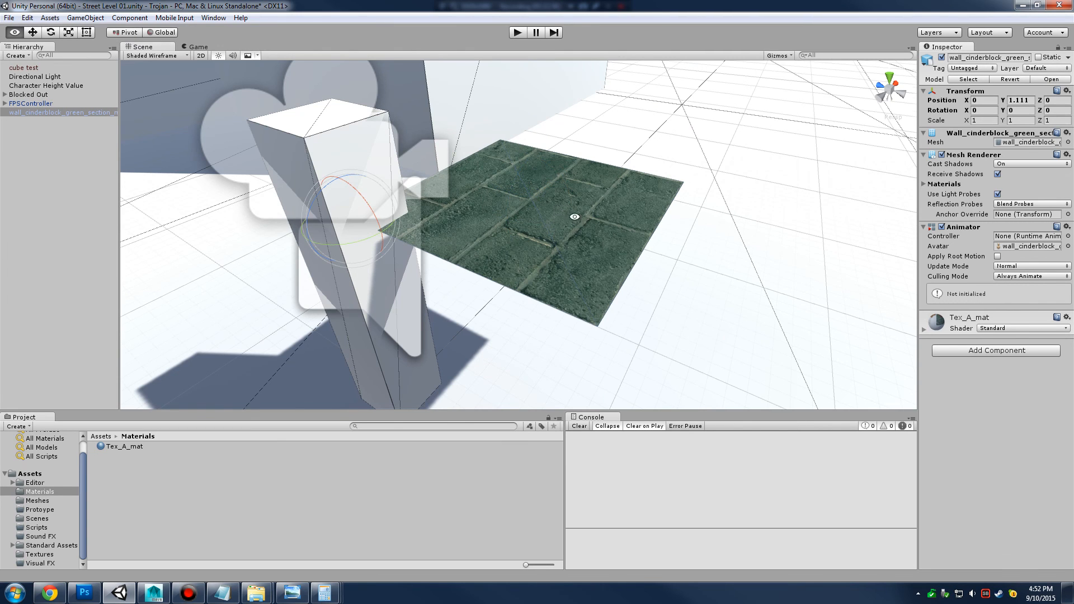
scroll(575, 216, "down", 4)
left_click_drag(575, 216, 509, 235)
left_click(134, 32)
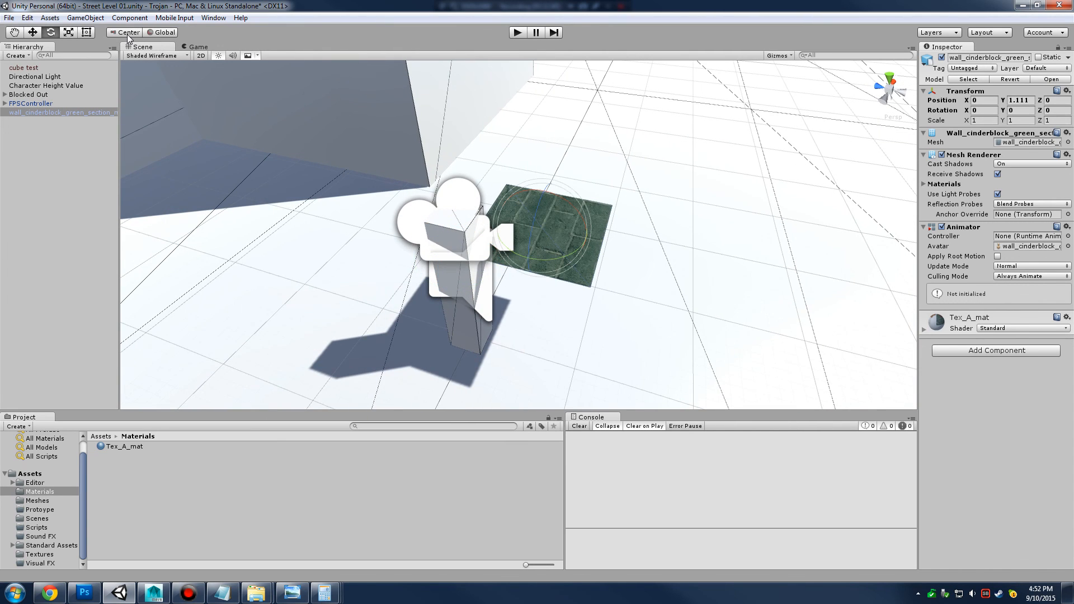
left_click(124, 32)
Try rotating the wall section freely around its pivot point
left_click_drag(448, 255, 522, 257)
left_click_drag(432, 265, 468, 271)
key("ctrl+z")
left_click_drag(469, 270, 878, 202)
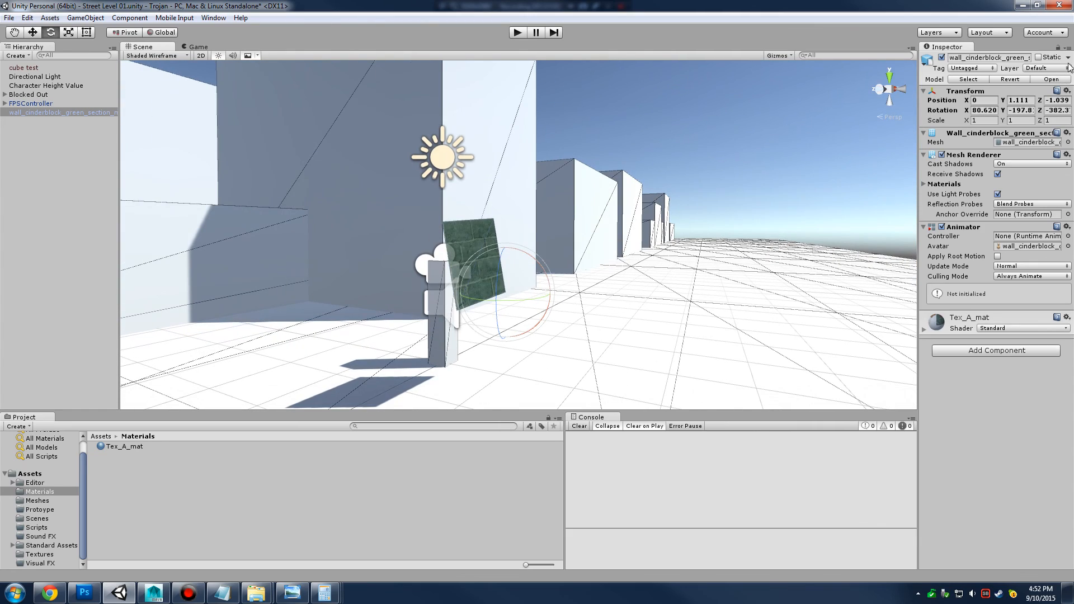
Reset the wall section's transform and raise it to Y 0.693 above the ground
left_click(1067, 91)
left_click(973, 101)
left_click_drag(560, 358, 636, 288)
key("w")
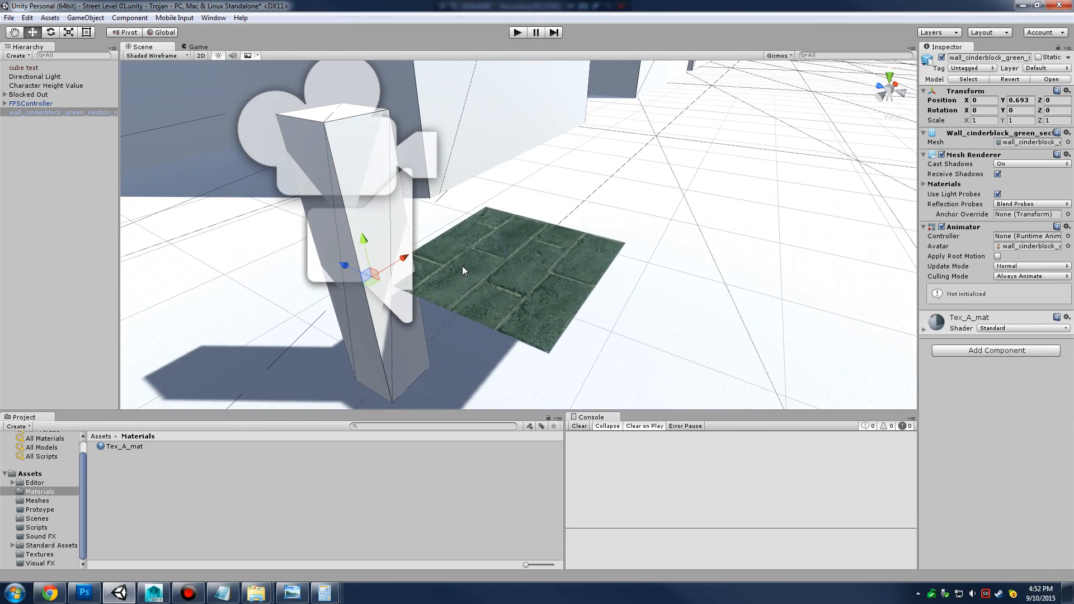
Scale up the wall section and set its X, Y and Z scale to 2
key("r")
left_click_drag(372, 278, 438, 271)
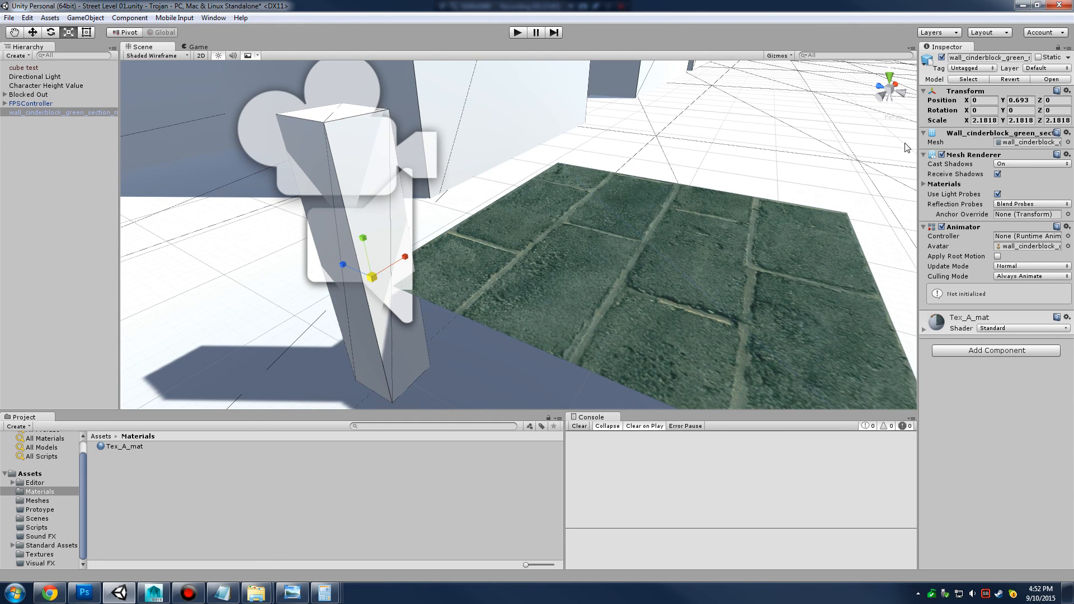
left_click(989, 121)
type("2")
key("Tab")
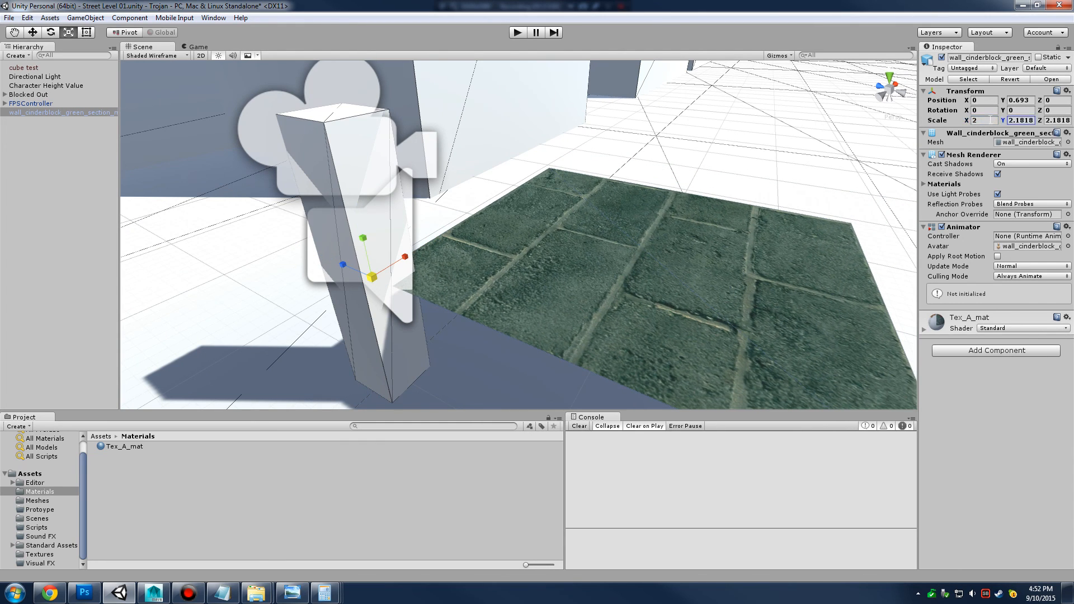
key("Tab")
left_click(1030, 120)
type("2")
key("Tab")
type("2")
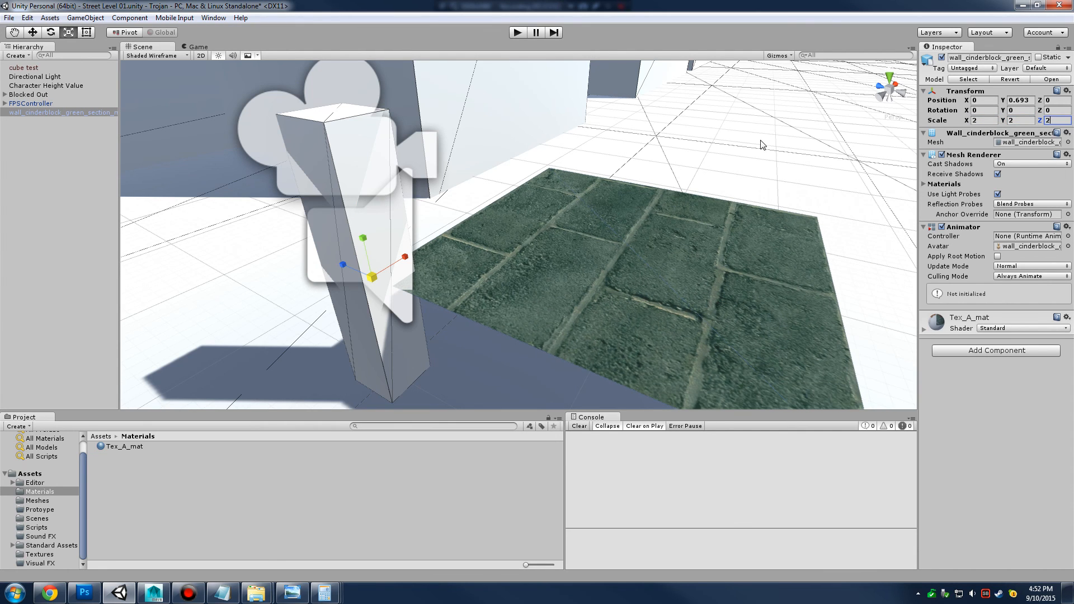
Set the wall section's X, Y and Z scale back to 1
left_click_drag(649, 241, 774, 264)
left_click(994, 120)
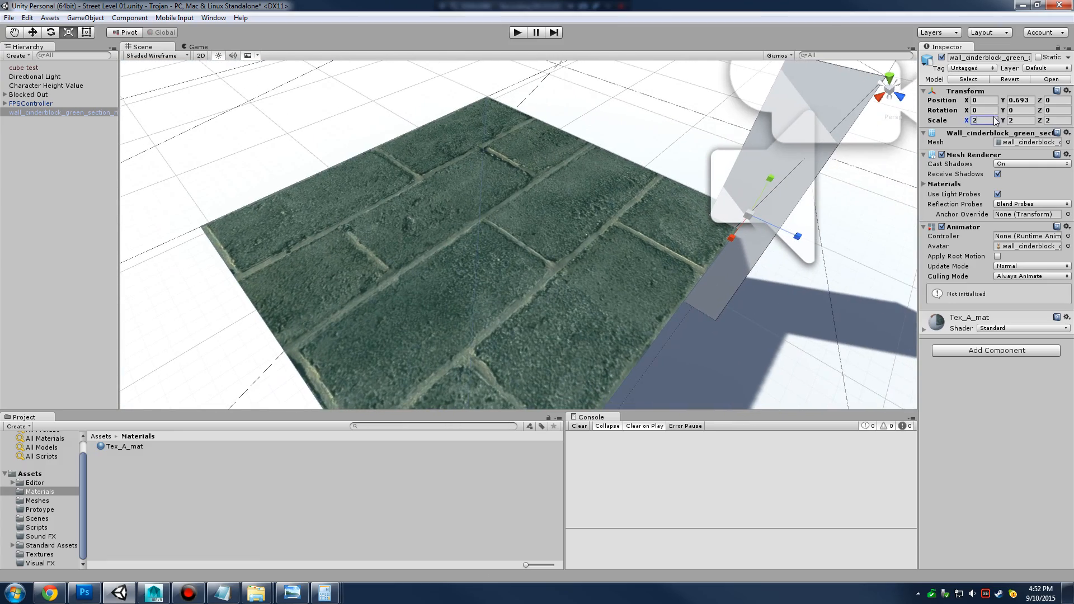
type("1")
key("Tab")
type("1")
key("Tab")
type("1")
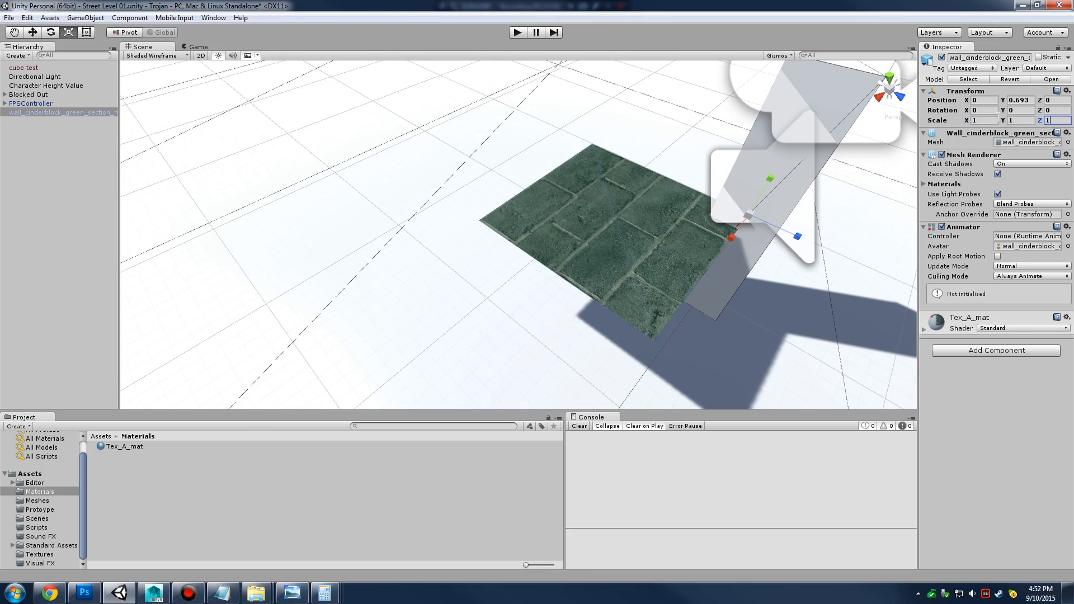
Examine the textured wall section up close and against the blocked-out street buildings
left_click_drag(785, 253, 673, 206)
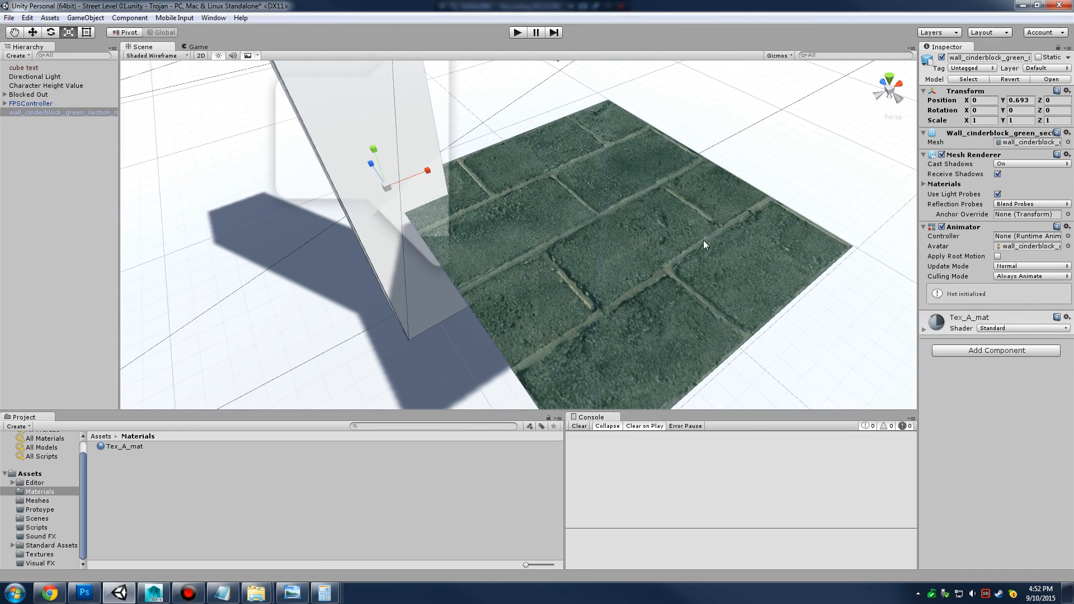
scroll(656, 273, "down", 5)
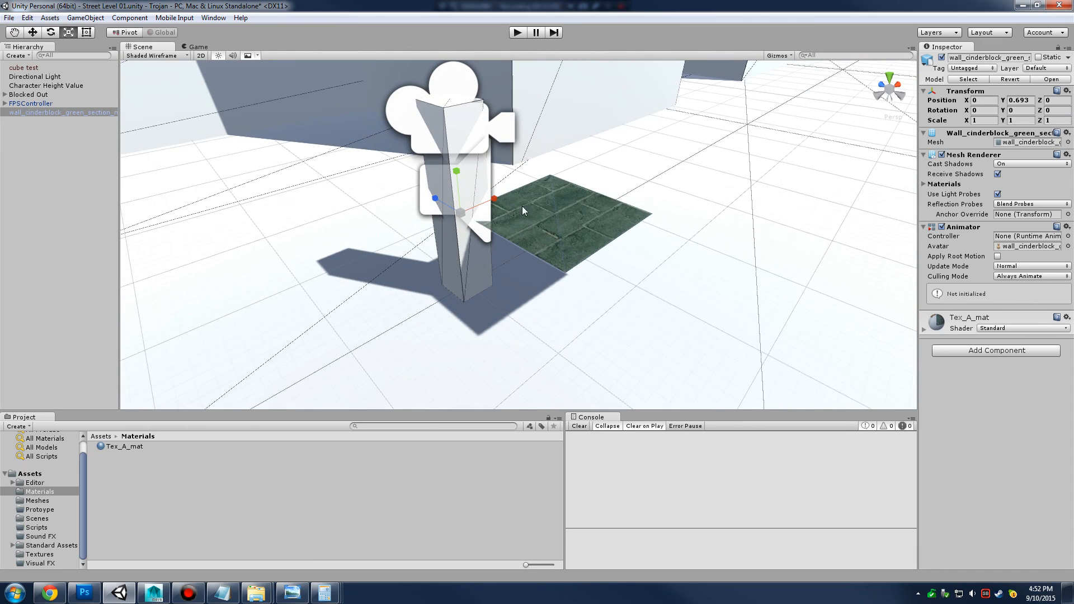
left_click(49, 113)
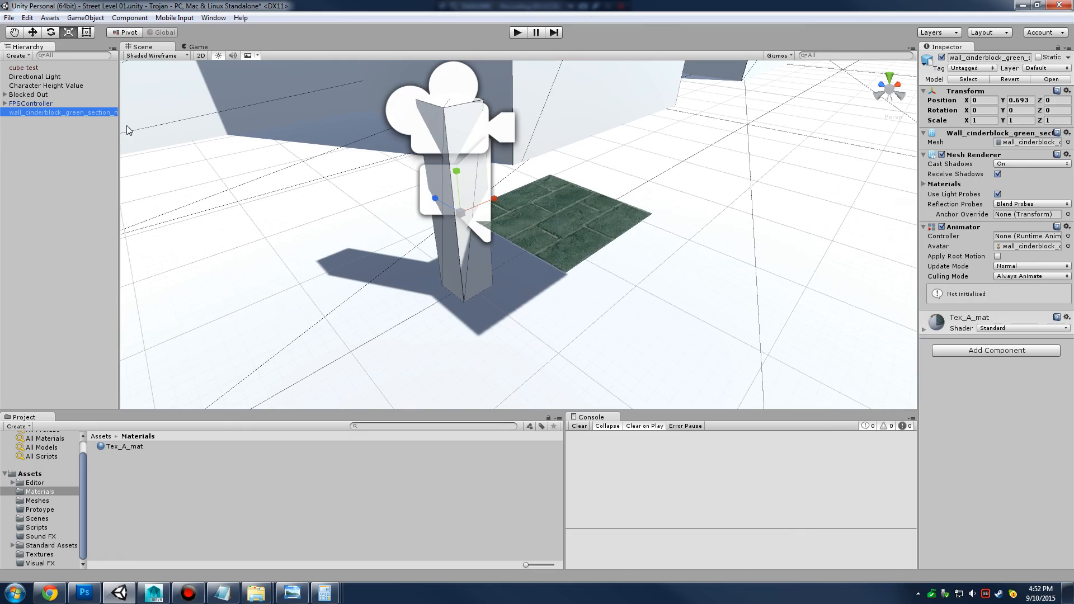
scroll(602, 221, "down", 10)
left_click_drag(559, 149, 839, 227)
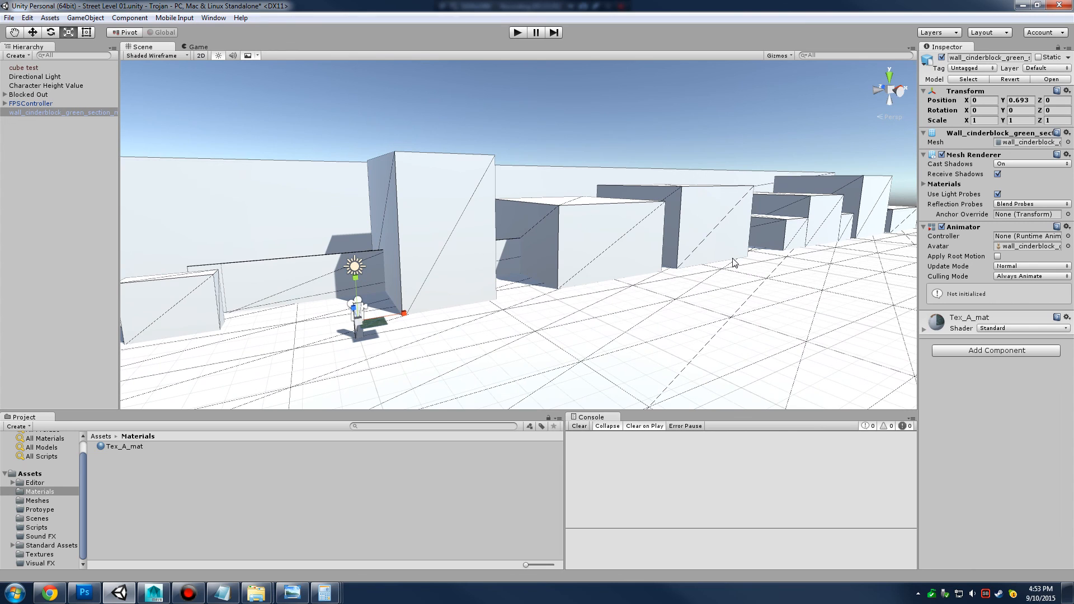
scroll(514, 312, "up", 2)
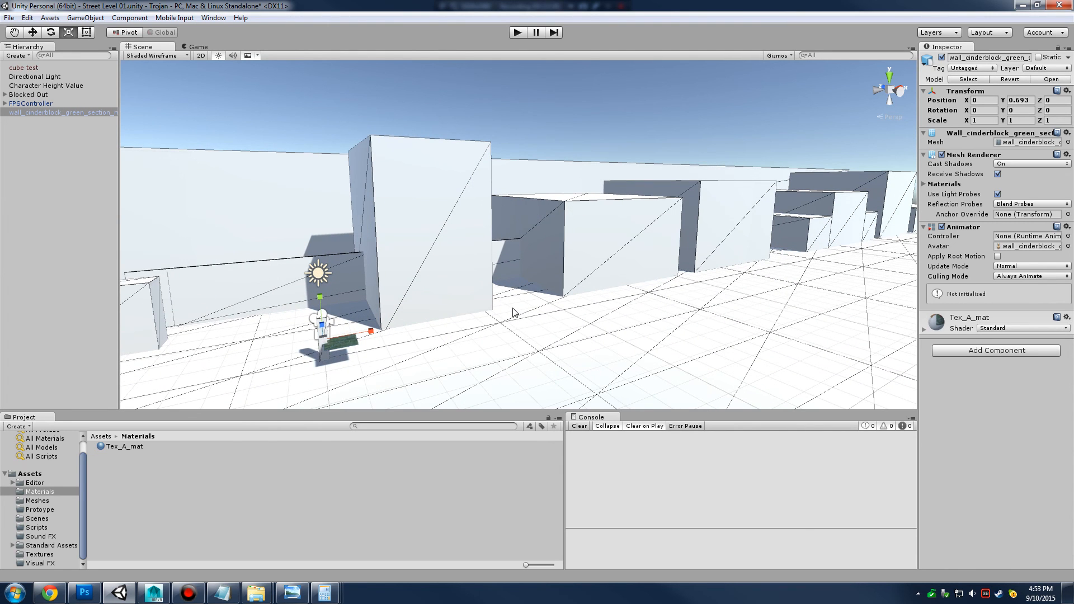
left_click_drag(414, 311, 601, 224)
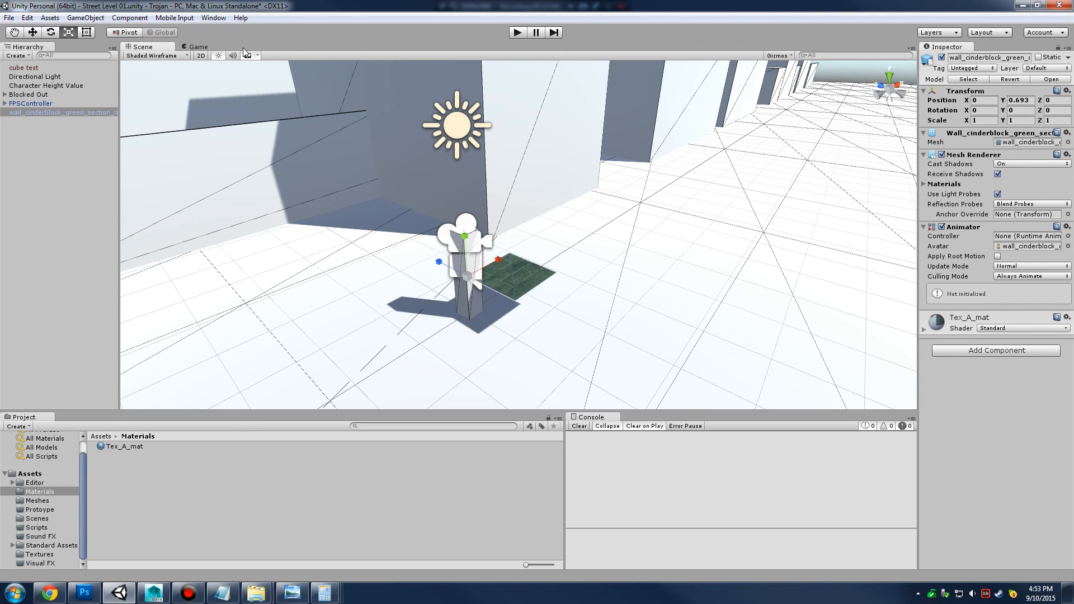
left_click(222, 593)
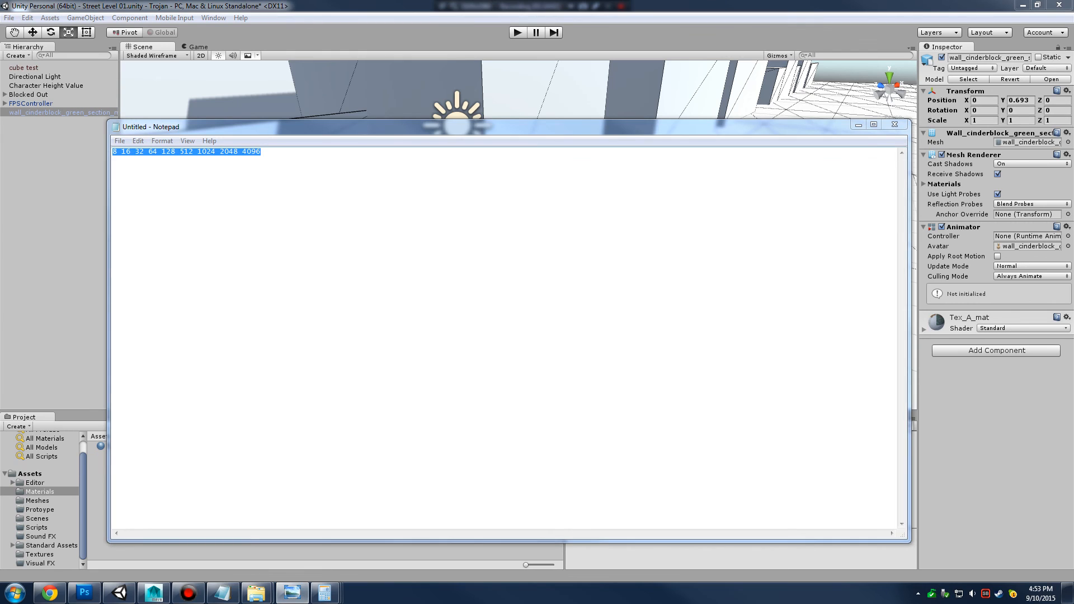
key("alt+F4")
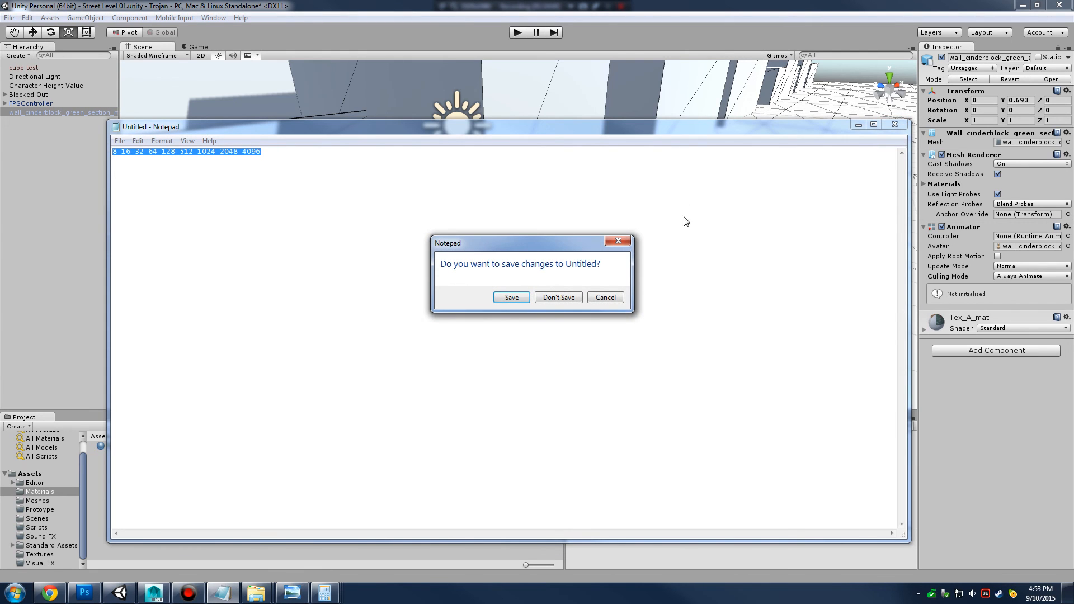
left_click(618, 243)
Open the Level1 image from the Reference folder of the Trojan Project in the photo viewer
mouse_move(256, 592)
left_click(233, 535)
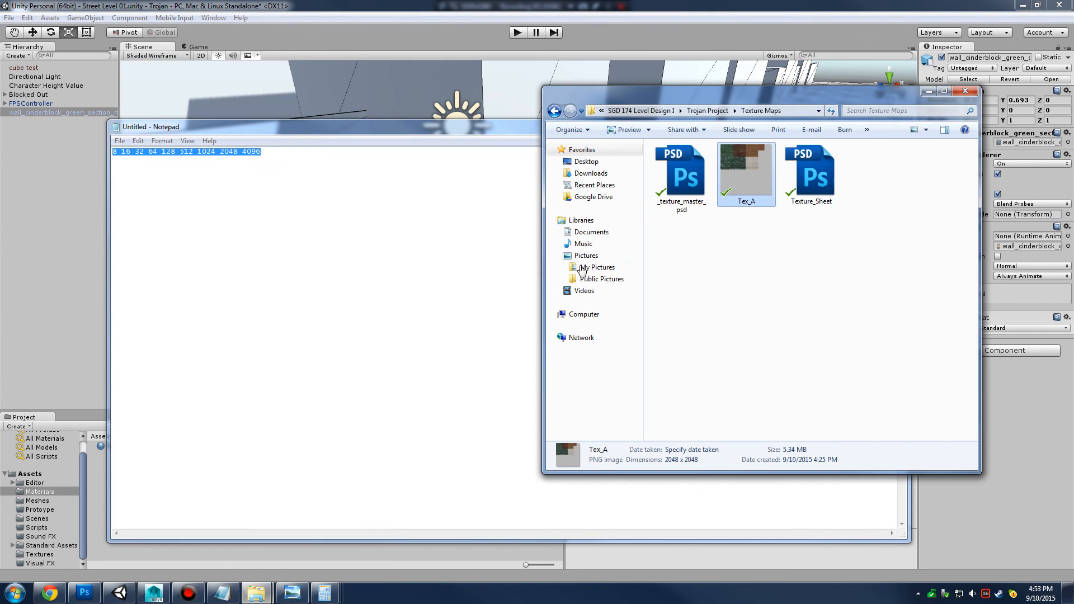
left_click(697, 113)
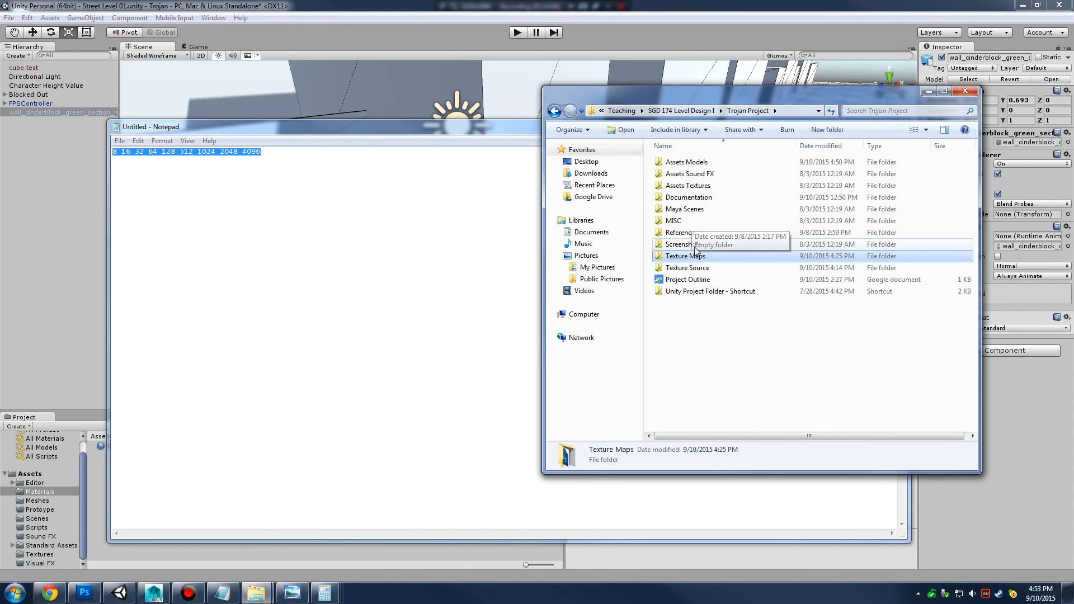
double_click(679, 232)
double_click(877, 183)
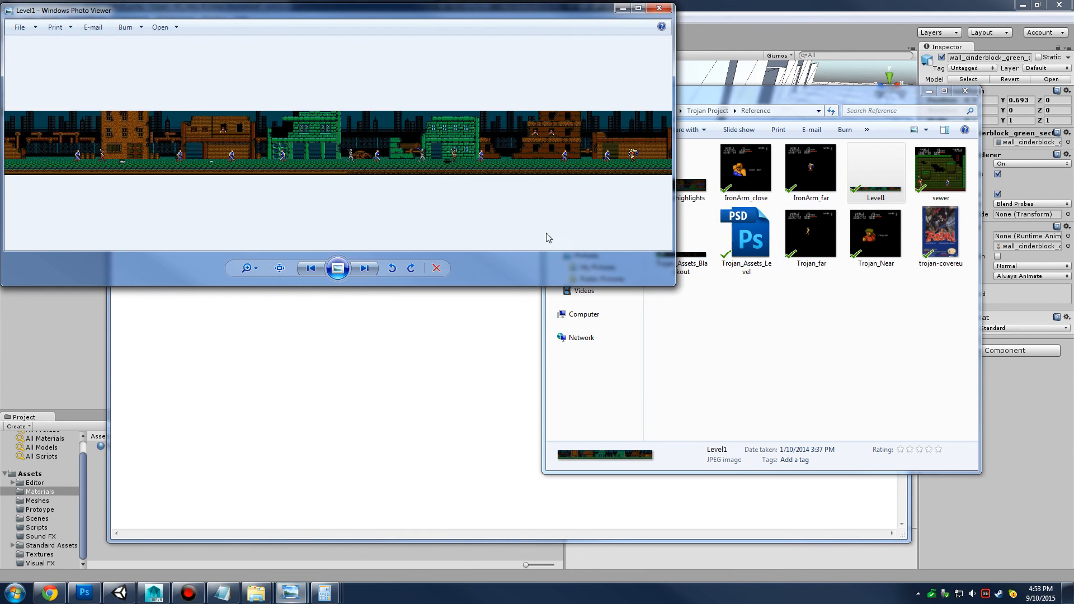
Examine the brick buildings, fences and ground in the Level1 reference image up close
scroll(513, 199, "up", 5)
left_click_drag(334, 156, 541, 148)
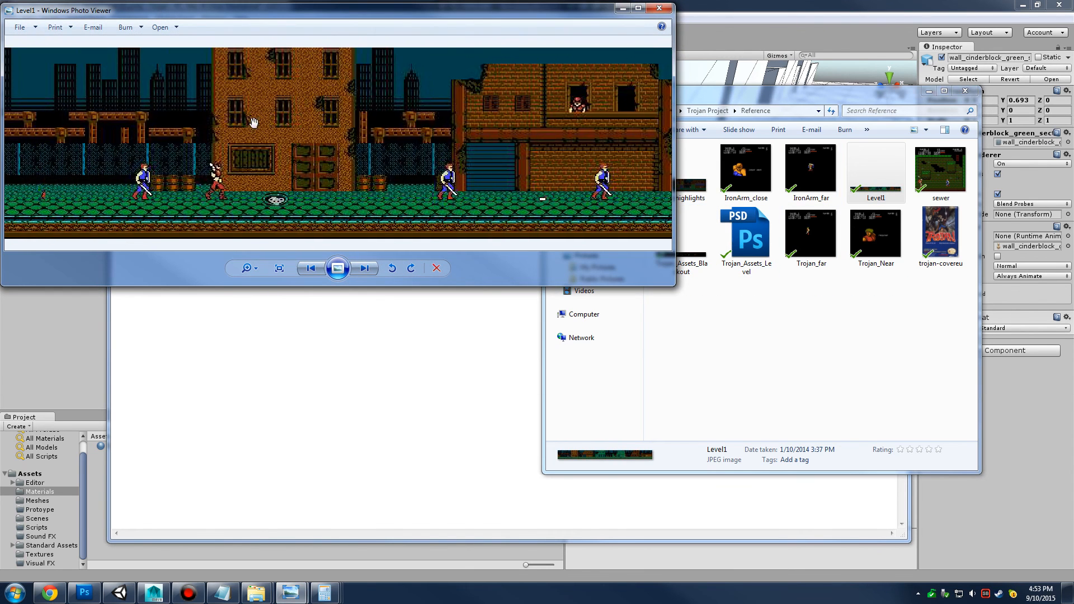
left_click_drag(227, 90, 239, 89)
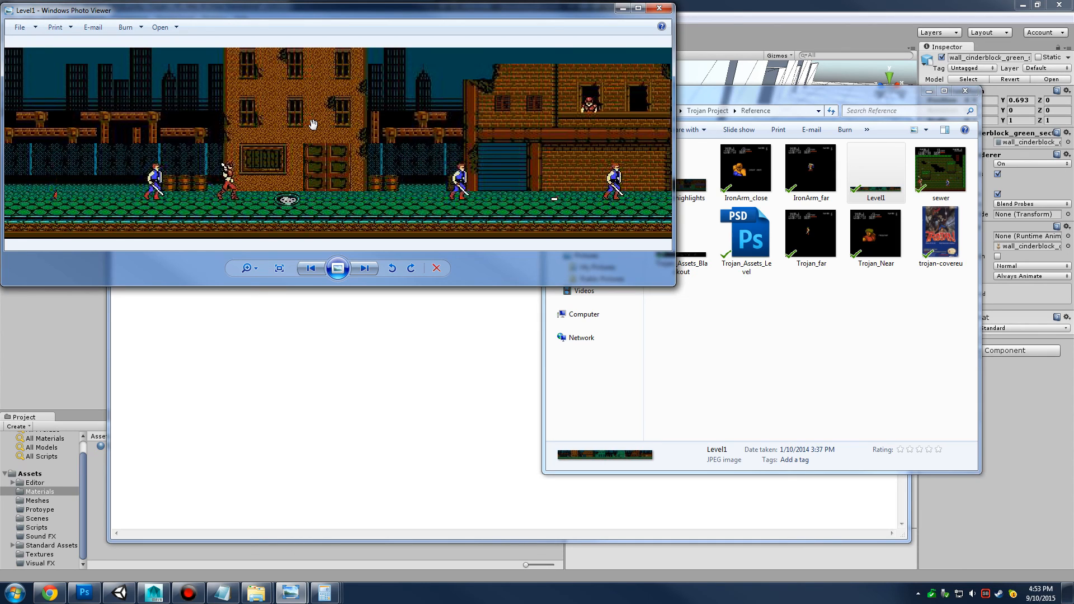
left_click_drag(309, 146, 434, 149)
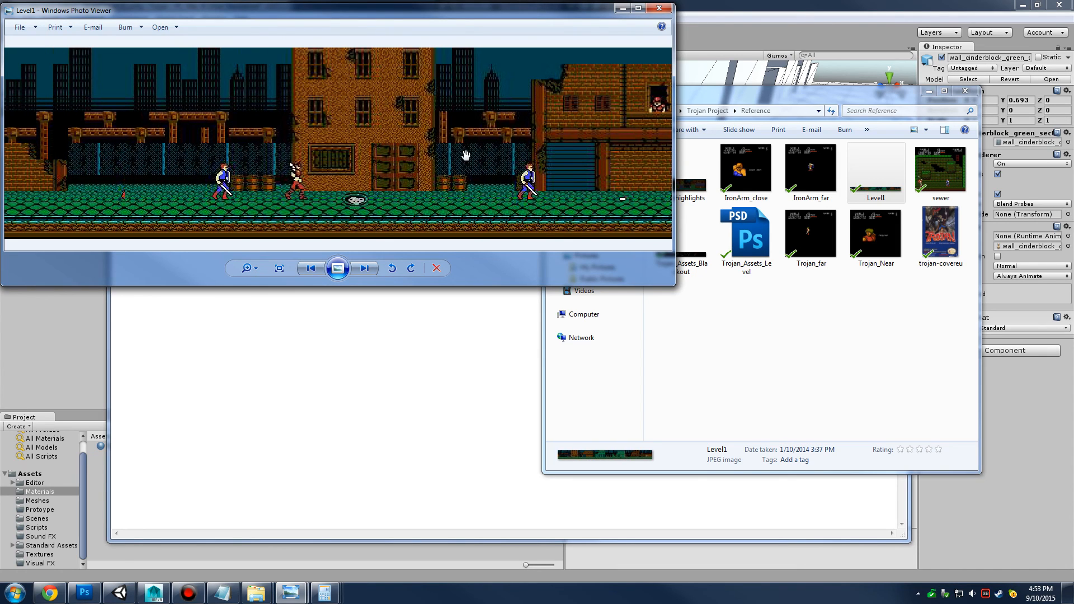
left_click(189, 593)
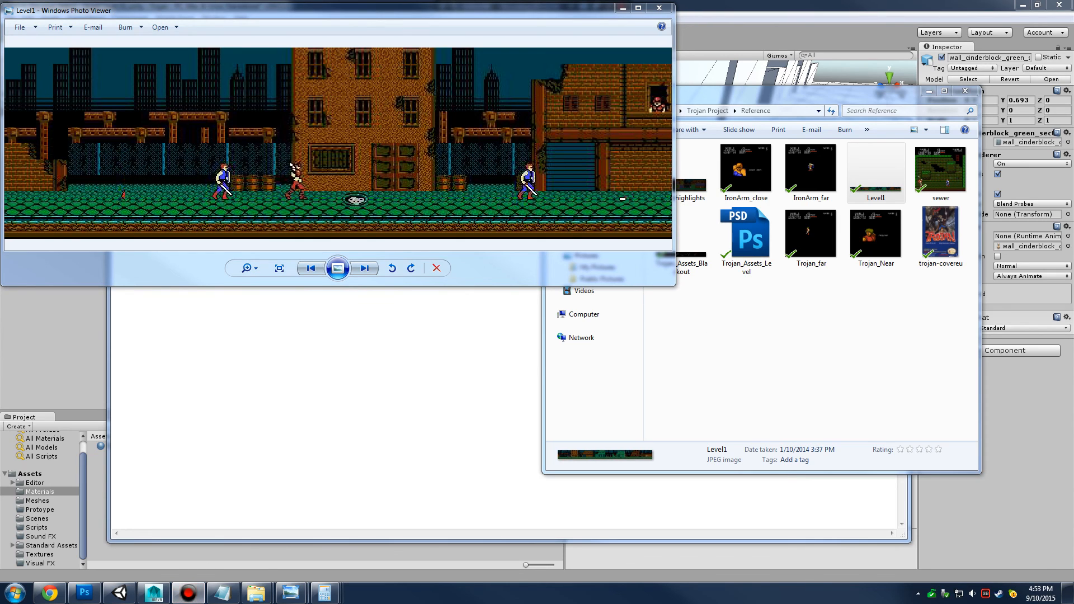